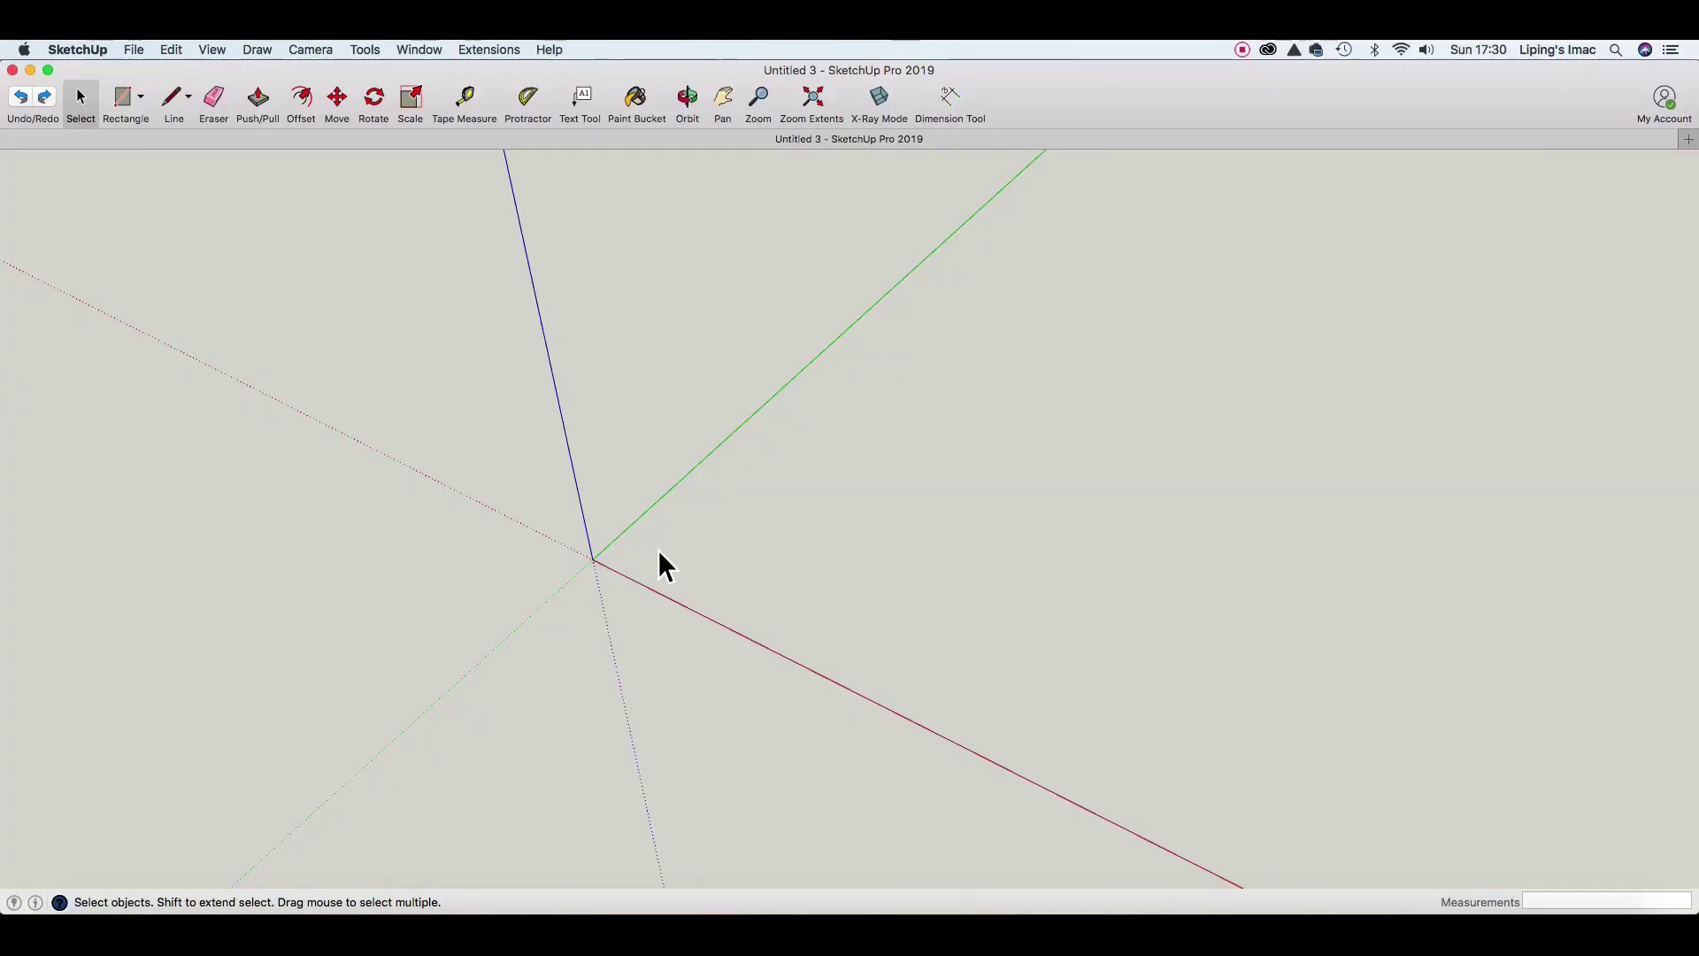
Draw a 20 by 100 cm rectangle on the ground beside the origin.
{"action": "left_click", "coordinate": [127, 105]}
{"action": "left_click", "coordinate": [721, 522]}
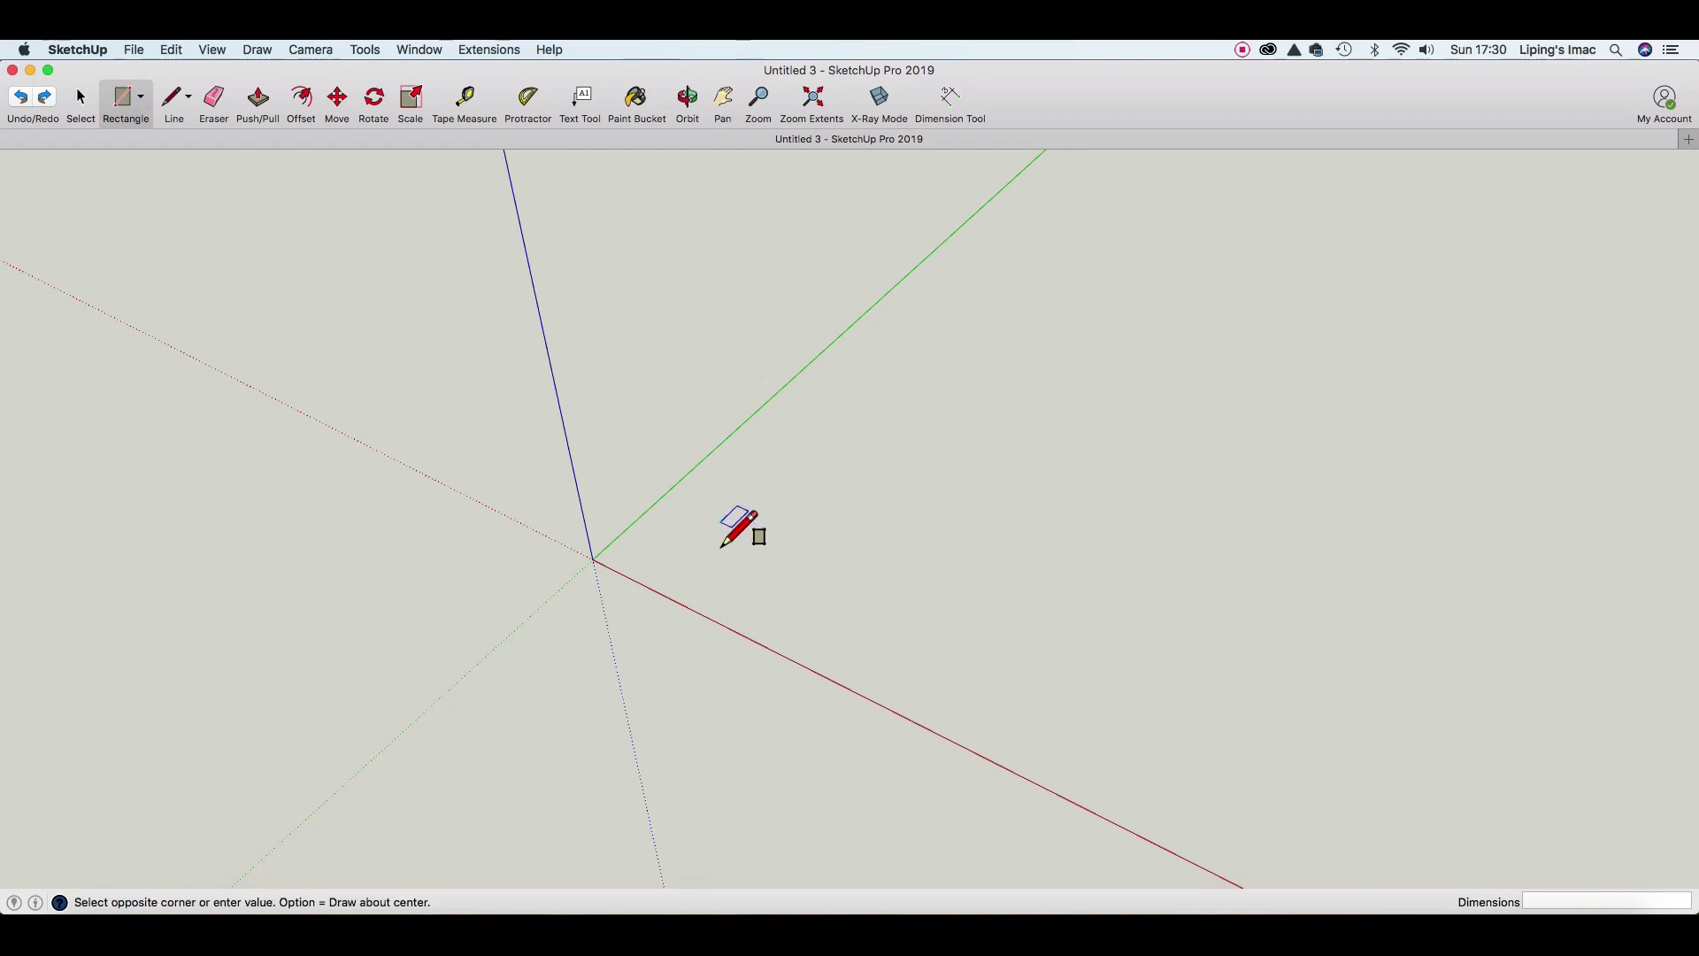
{"action": "left_click", "coordinate": [869, 420]}
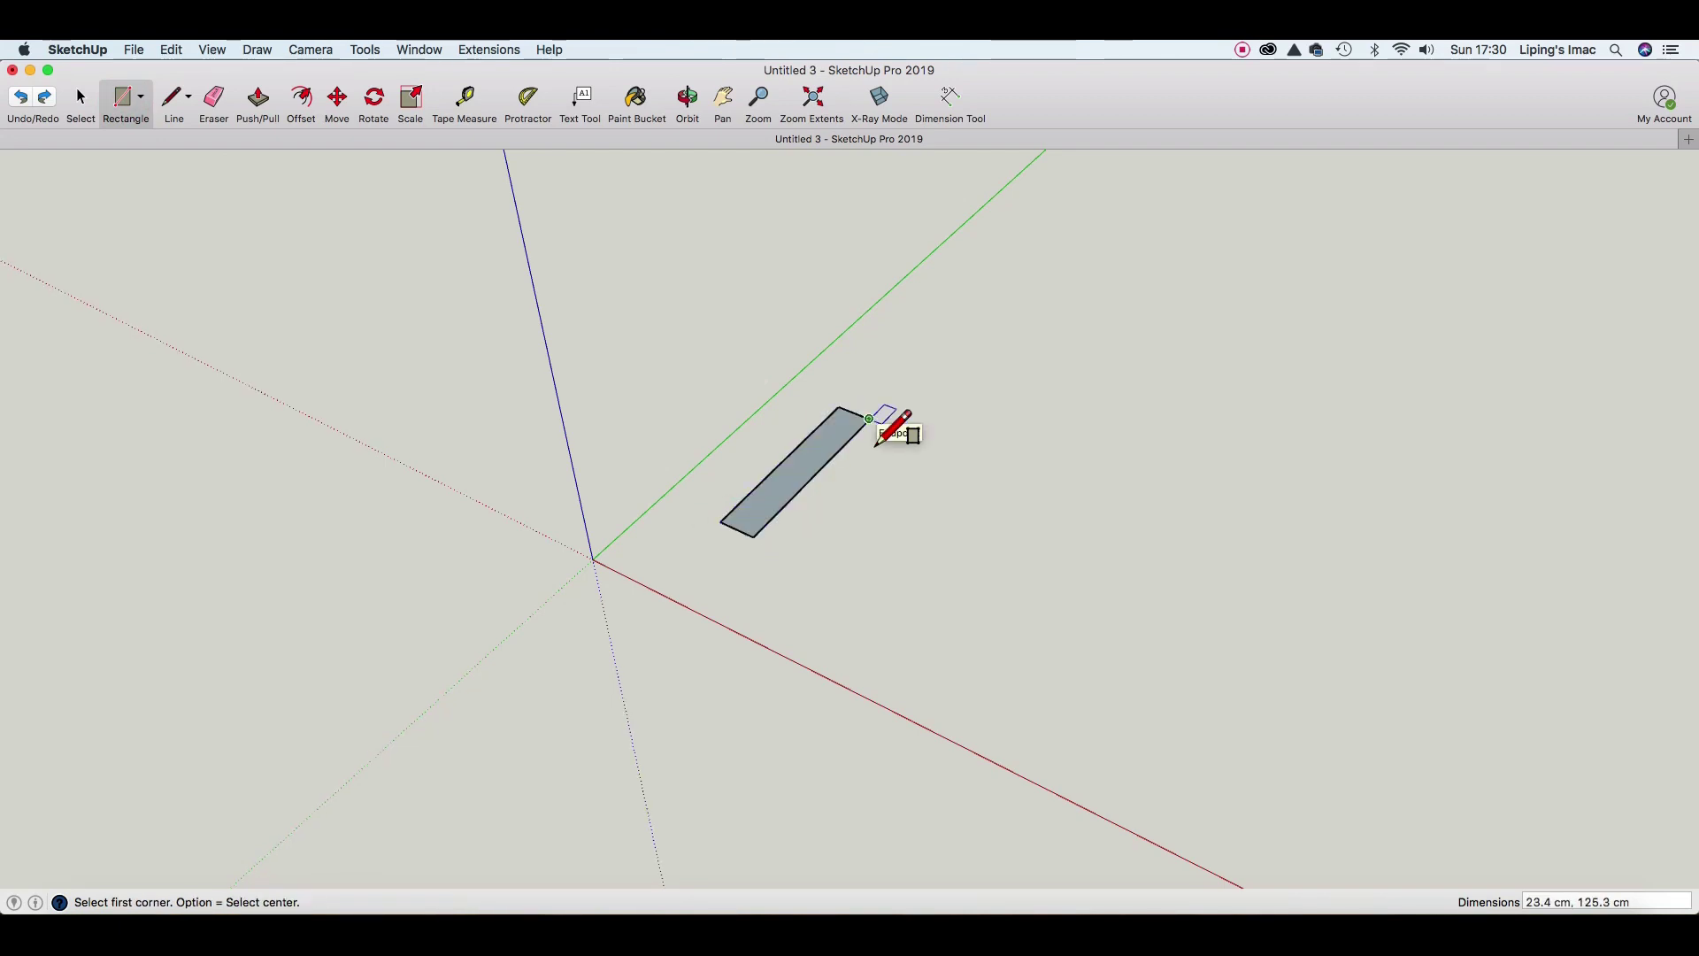
{"action": "type", "text": "20,100"}
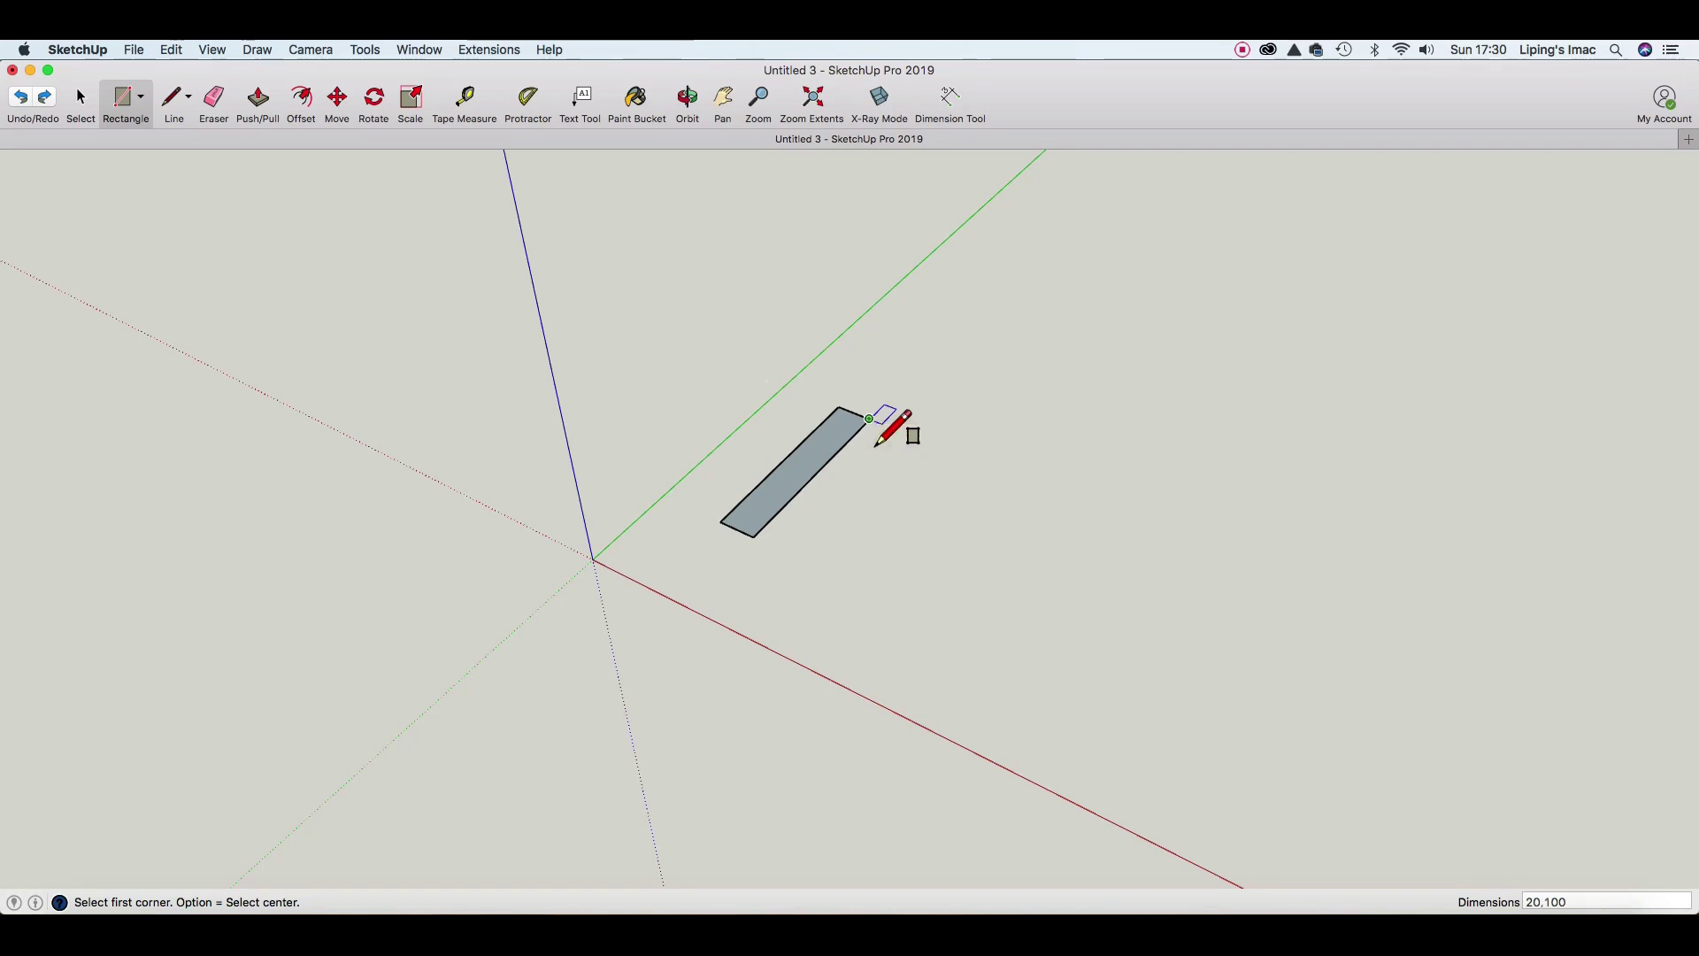
{"action": "key", "text": "Return"}
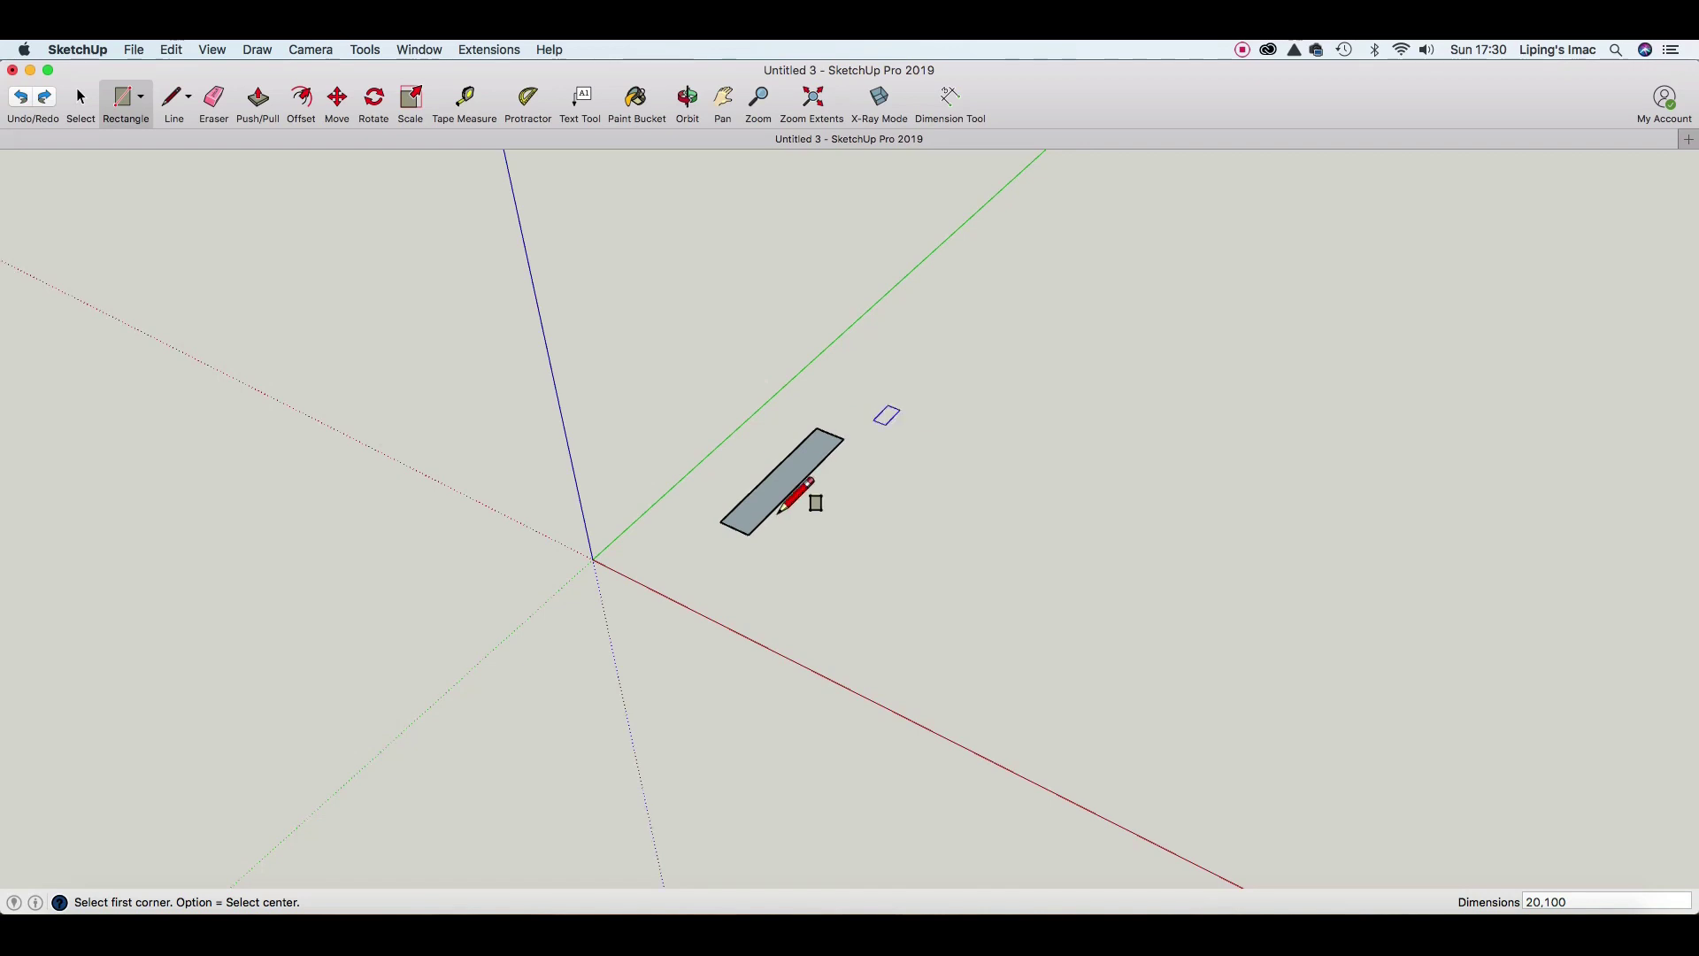
Extrude the rectangle 10 cm upward into a solid block.
{"action": "left_click", "coordinate": [782, 511]}
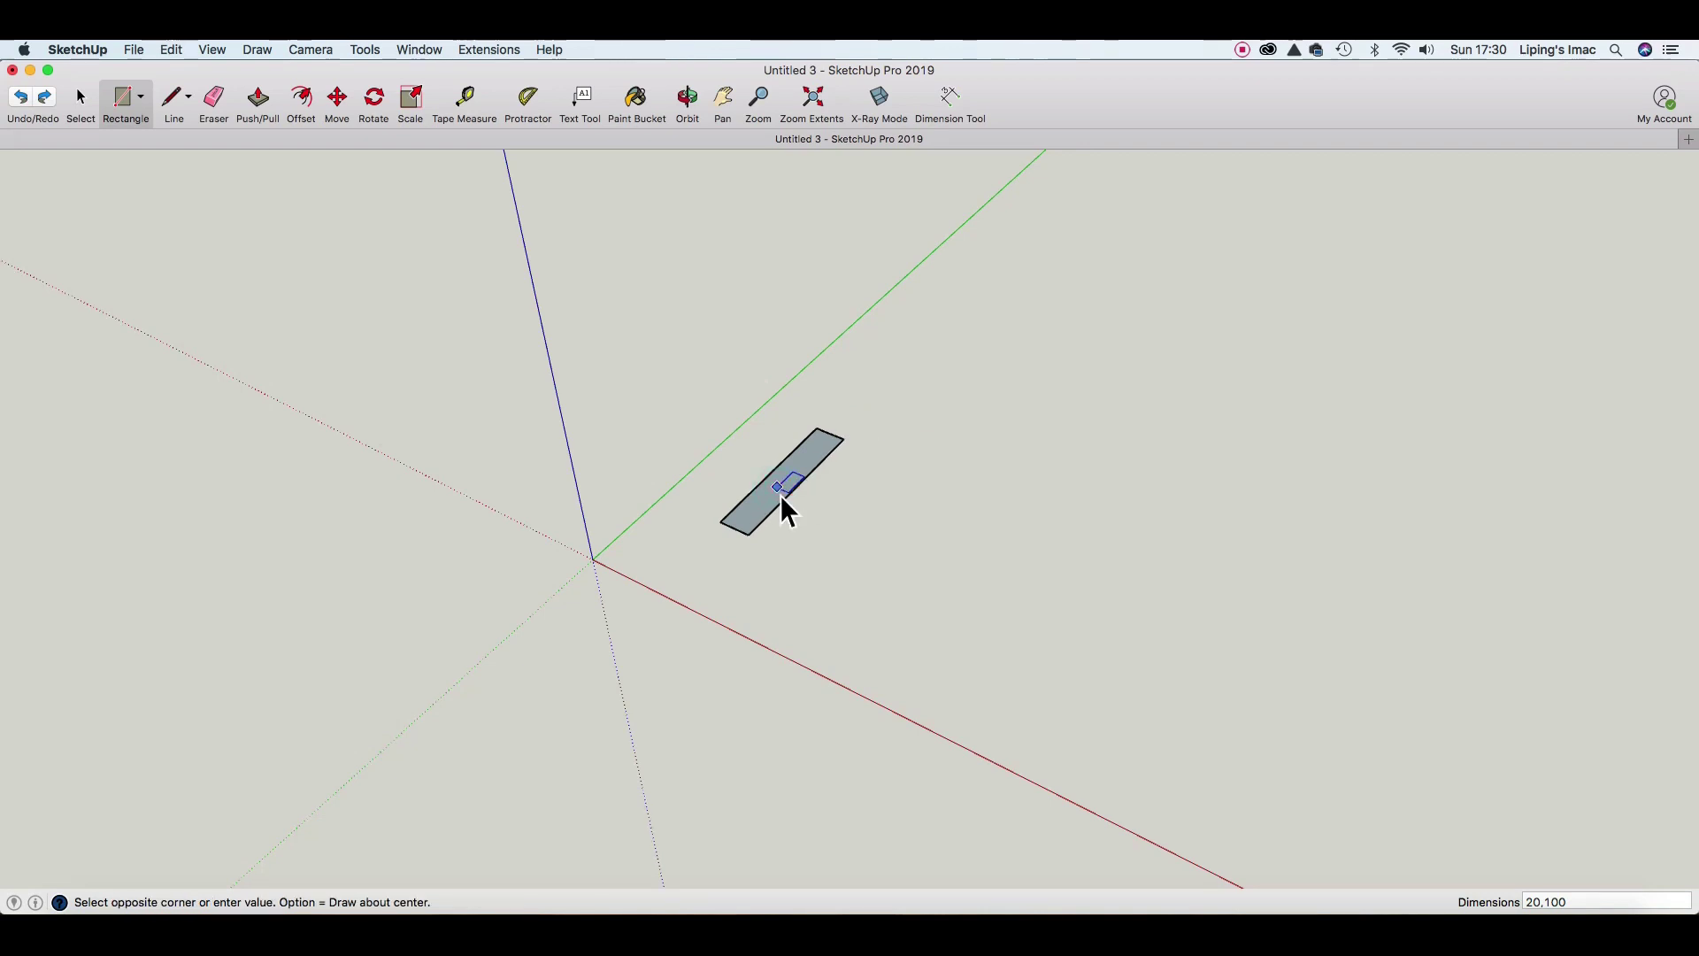
{"action": "key", "text": "space"}
{"action": "key", "text": "p"}
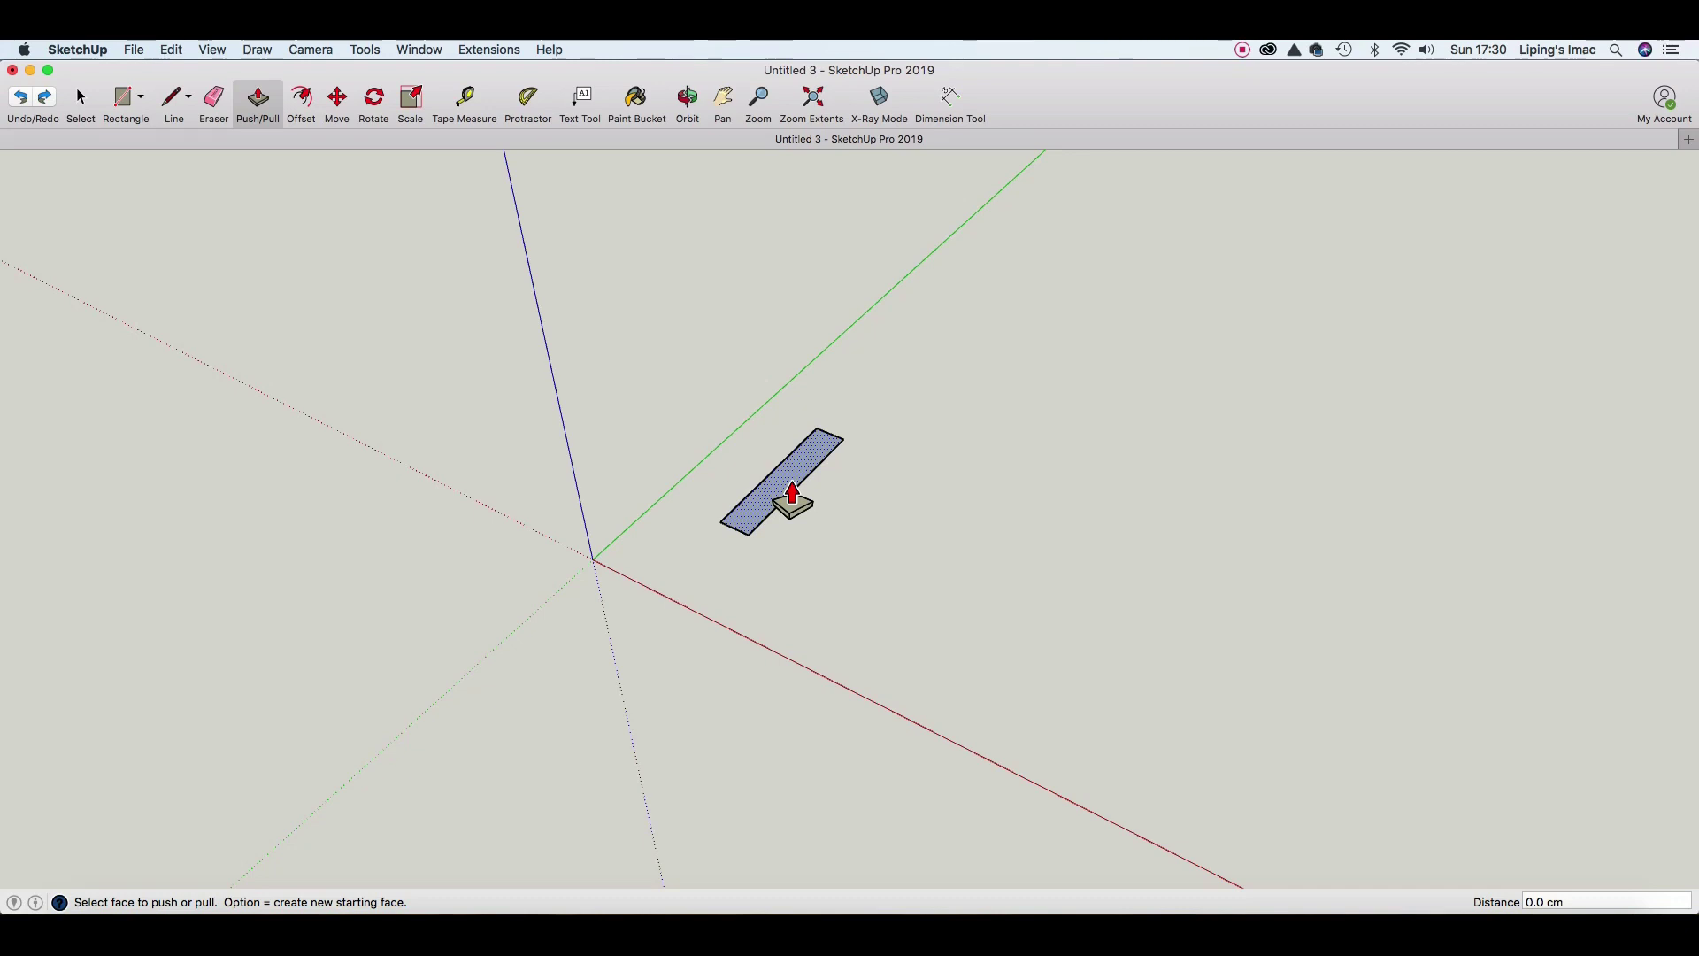
{"action": "left_click", "coordinate": [793, 497]}
{"action": "left_click", "coordinate": [795, 481]}
{"action": "type", "text": "10"}
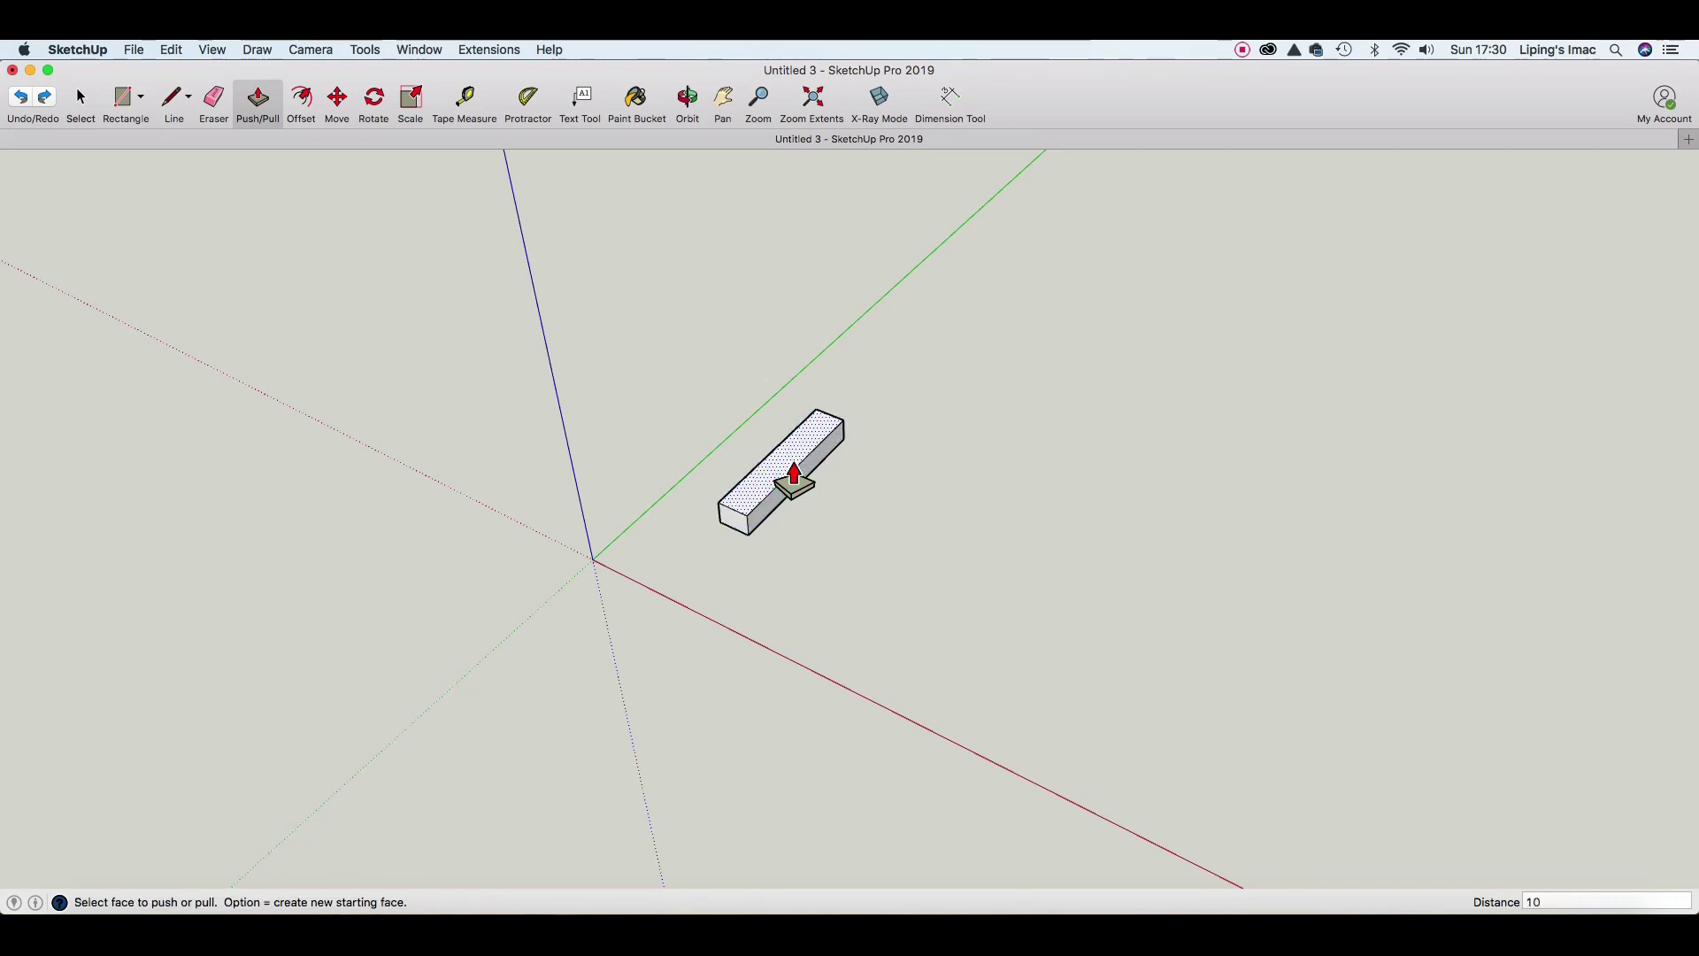
{"action": "key", "text": "Return"}
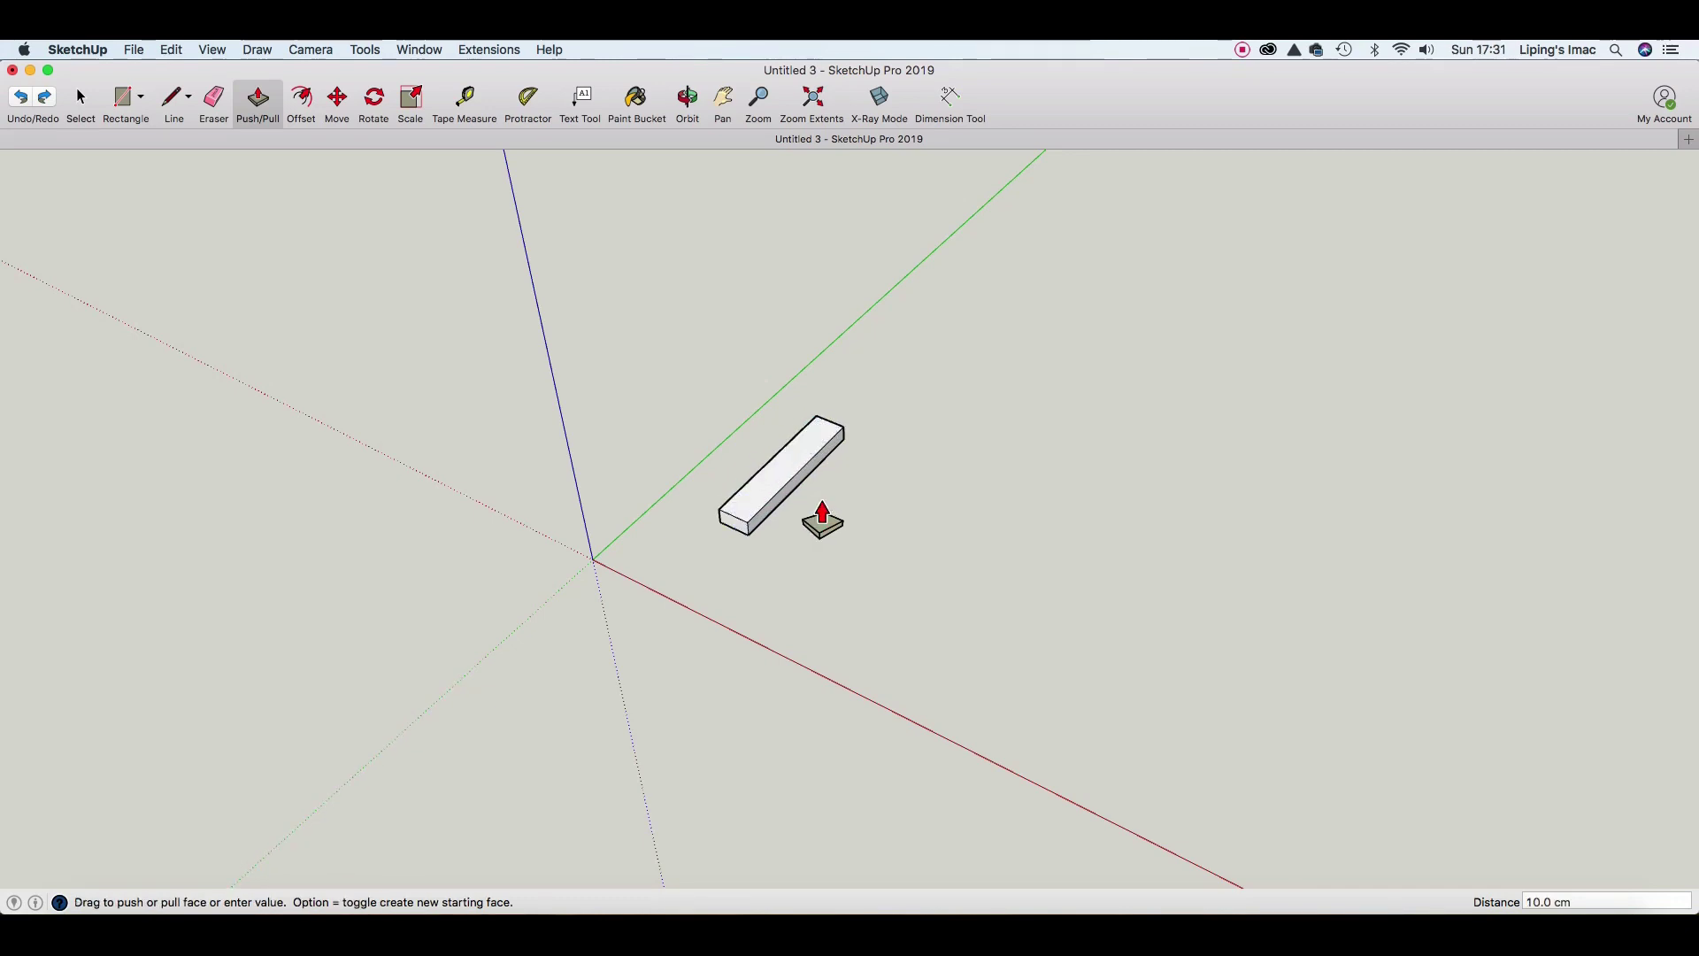
{"action": "scroll", "coordinate": [799, 482], "scroll_direction": "up", "scroll_amount": 2}
{"action": "scroll", "coordinate": [798, 483], "scroll_direction": "up", "scroll_amount": 2}
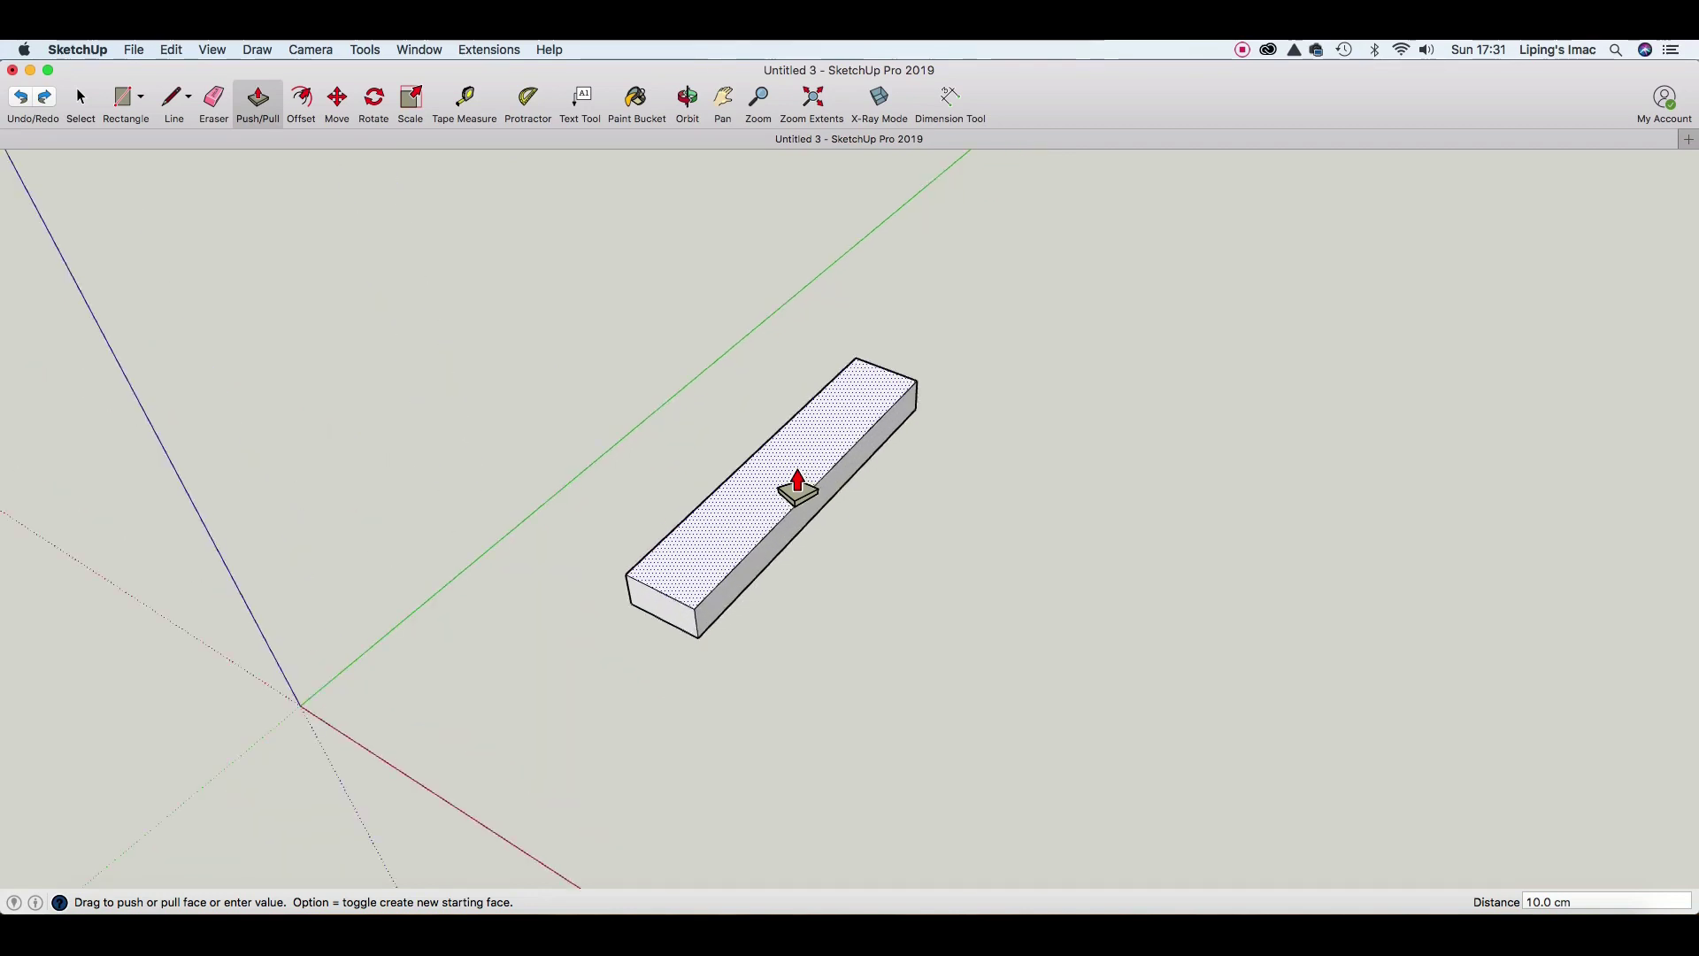
{"action": "key", "text": "space"}
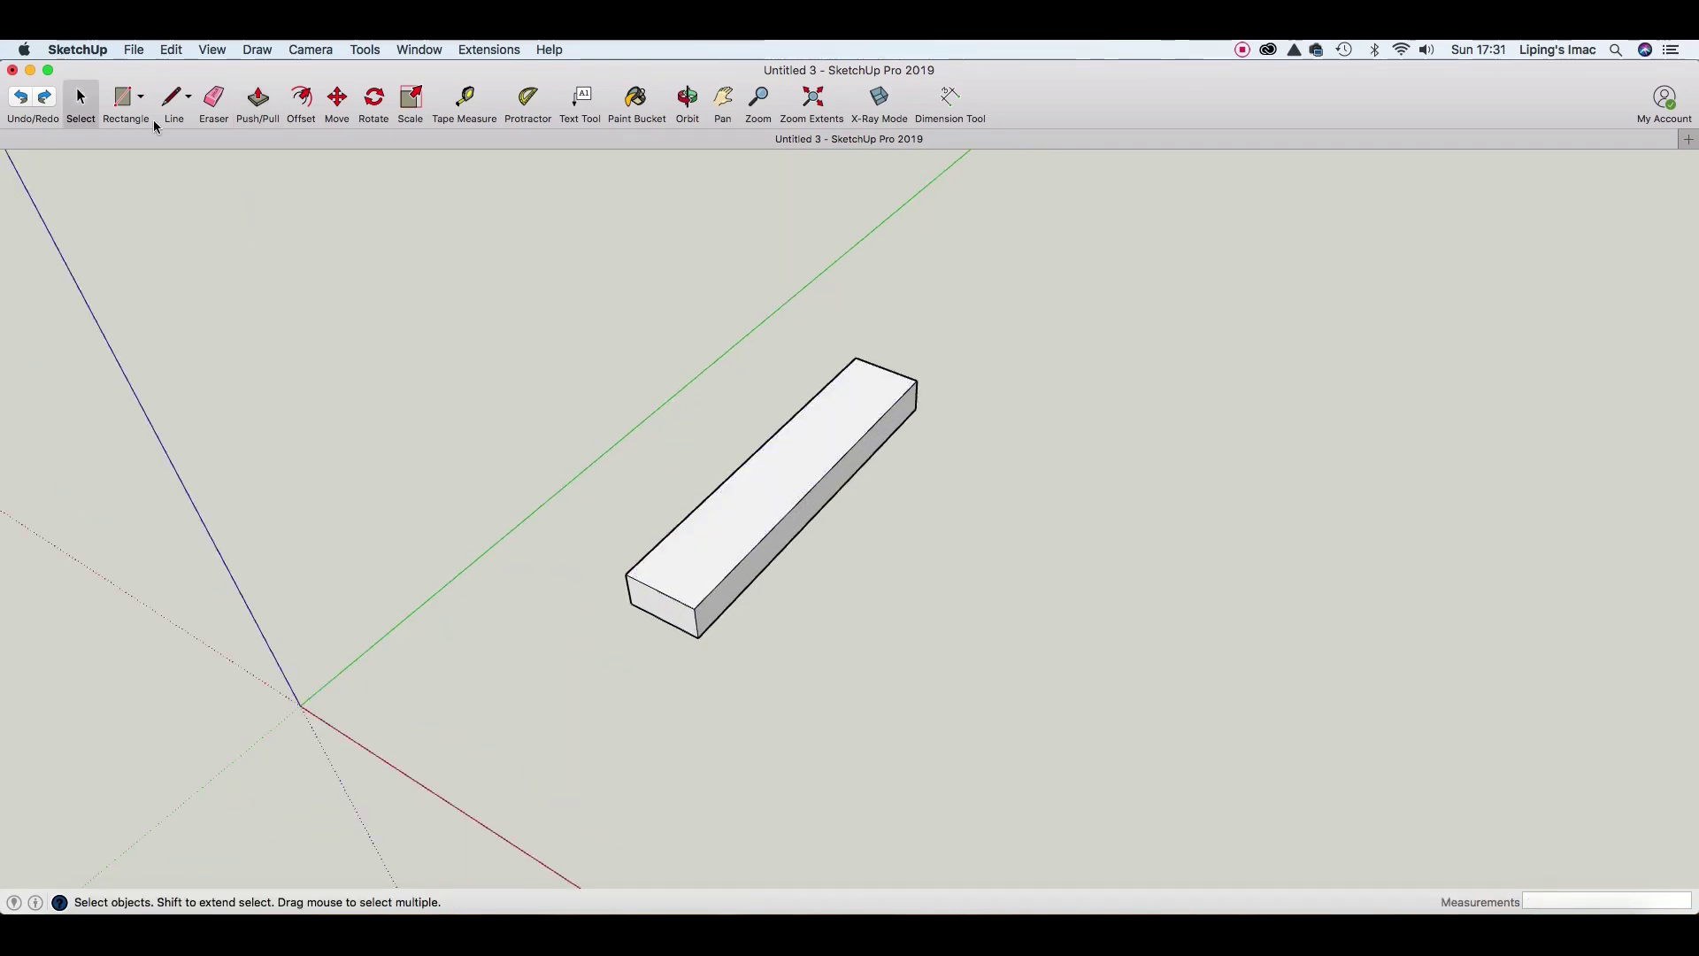
Draw a 20 cm square on the block's end and a diagonal across it.
{"action": "left_click", "coordinate": [123, 105]}
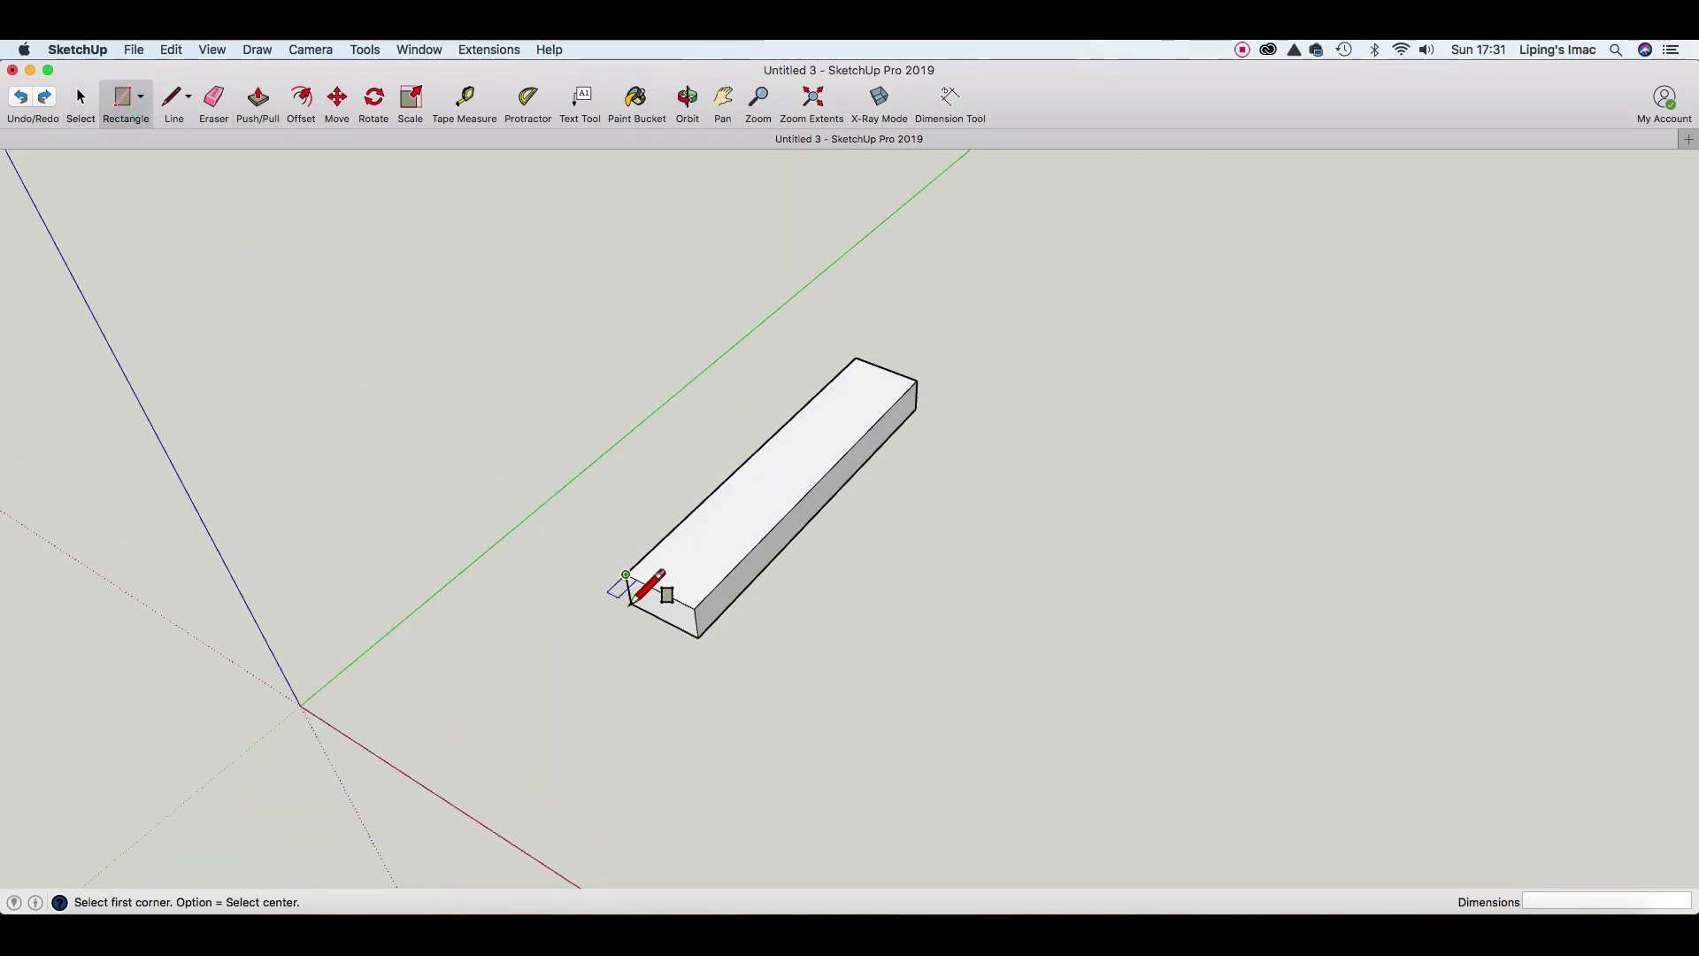
{"action": "left_click", "coordinate": [625, 574]}
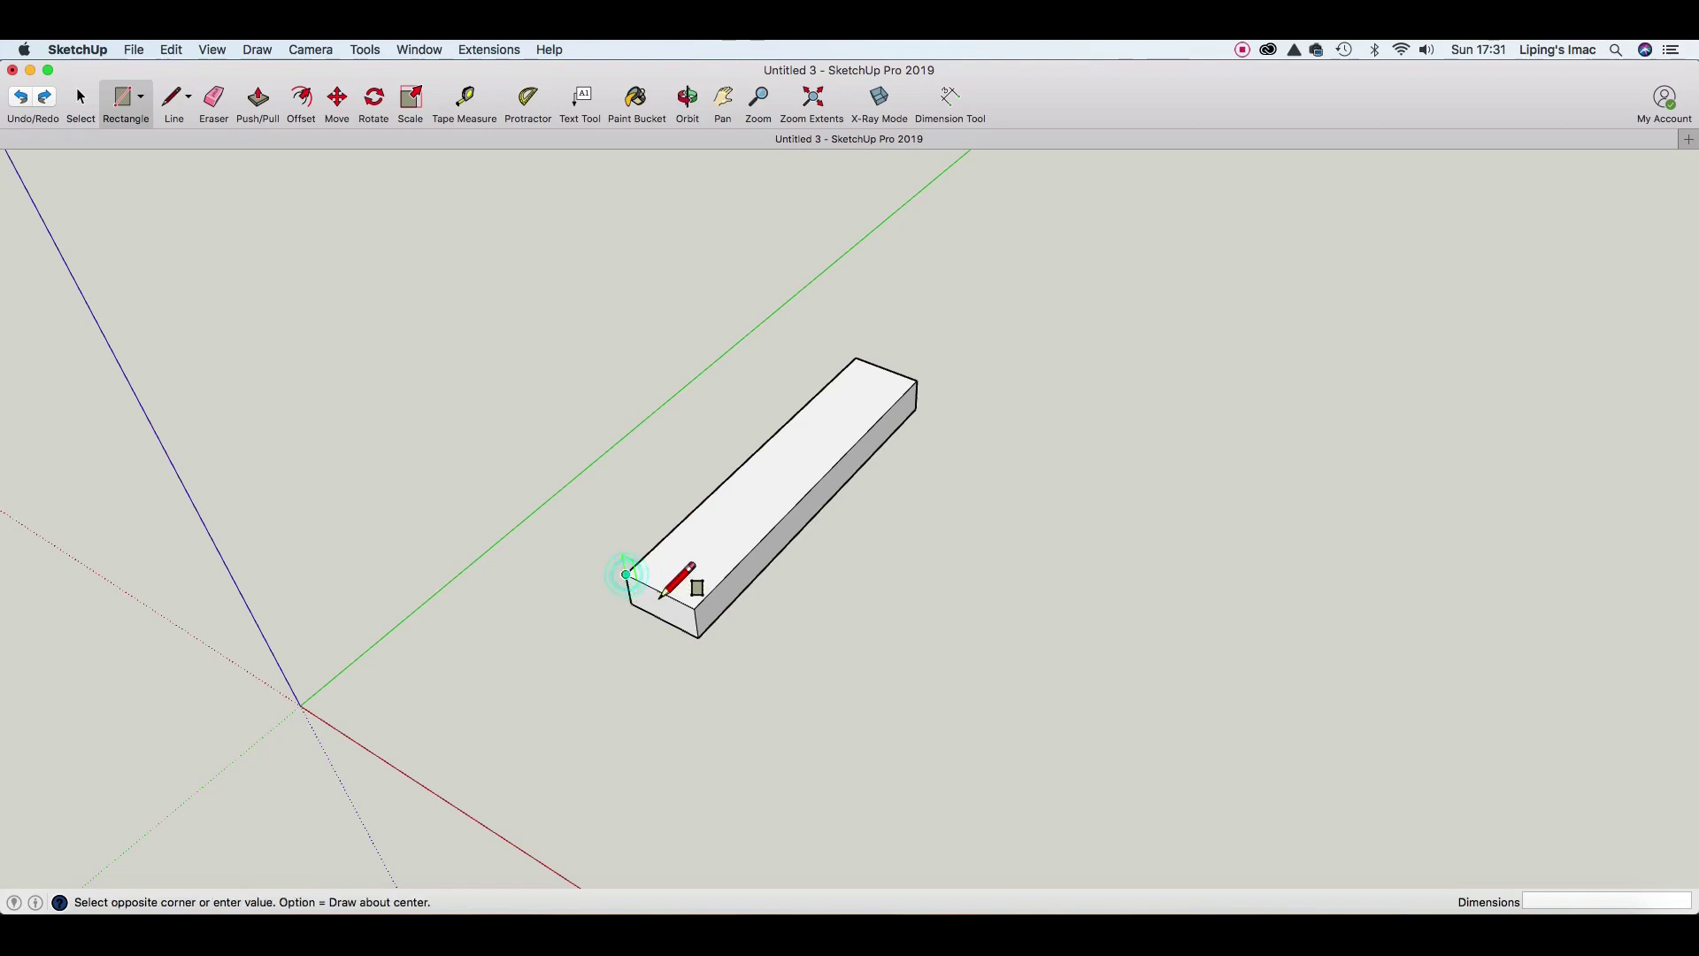
{"action": "left_click", "coordinate": [746, 556]}
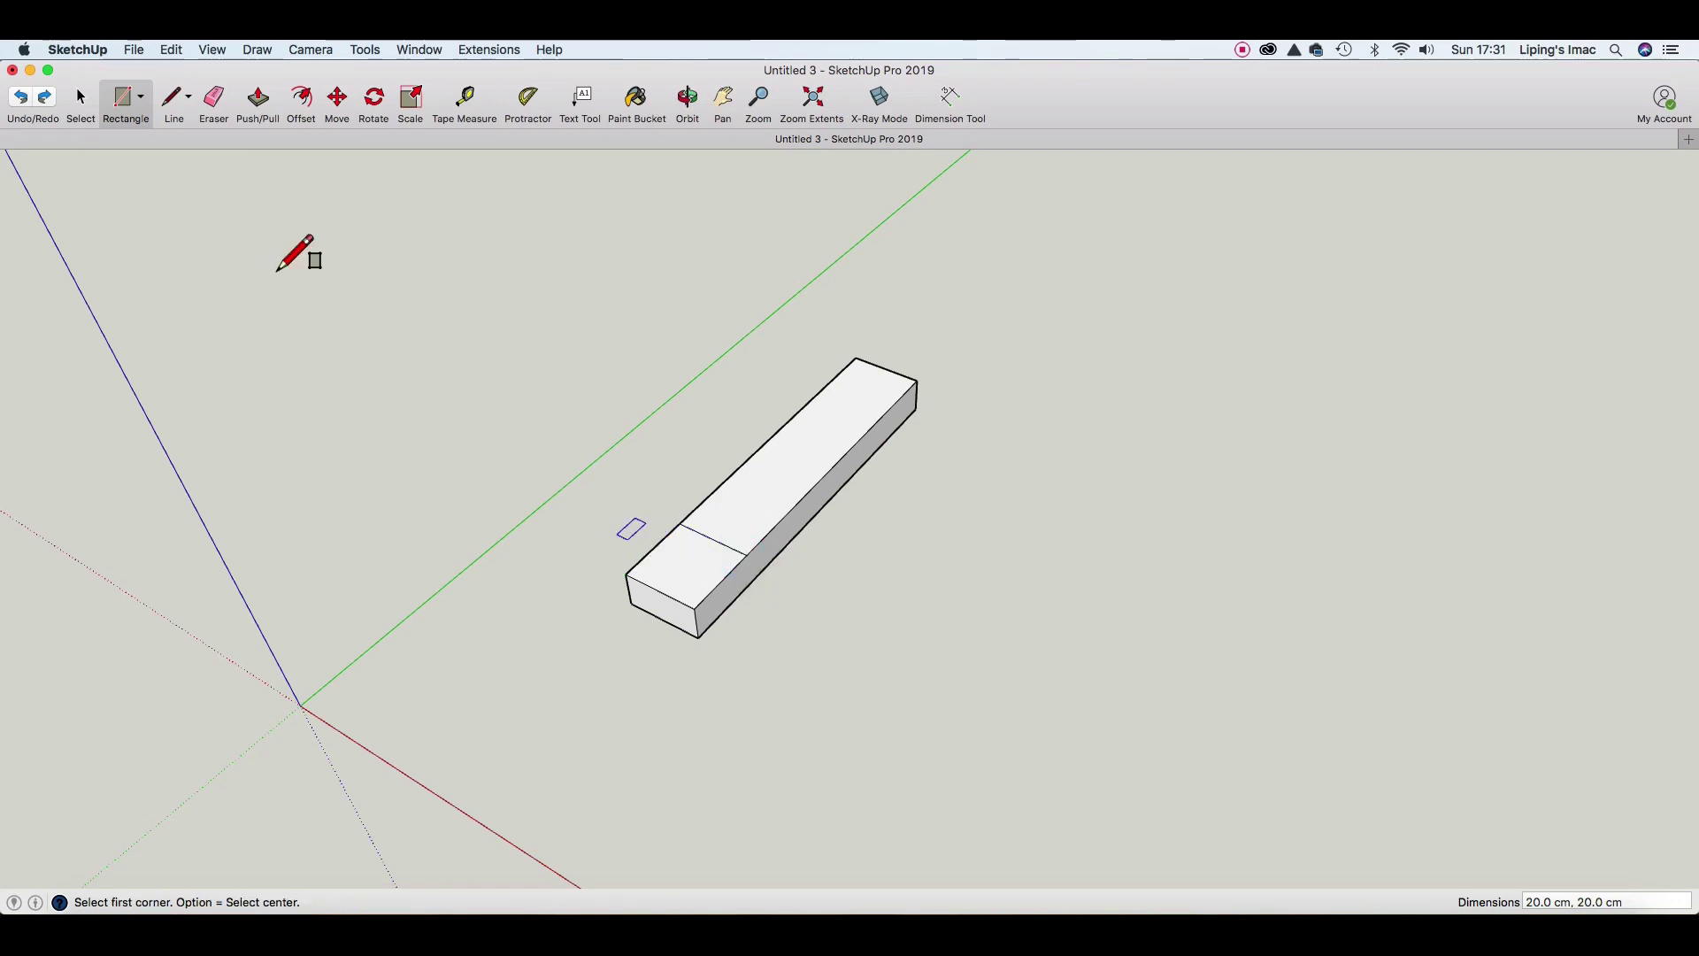
{"action": "left_click", "coordinate": [171, 100]}
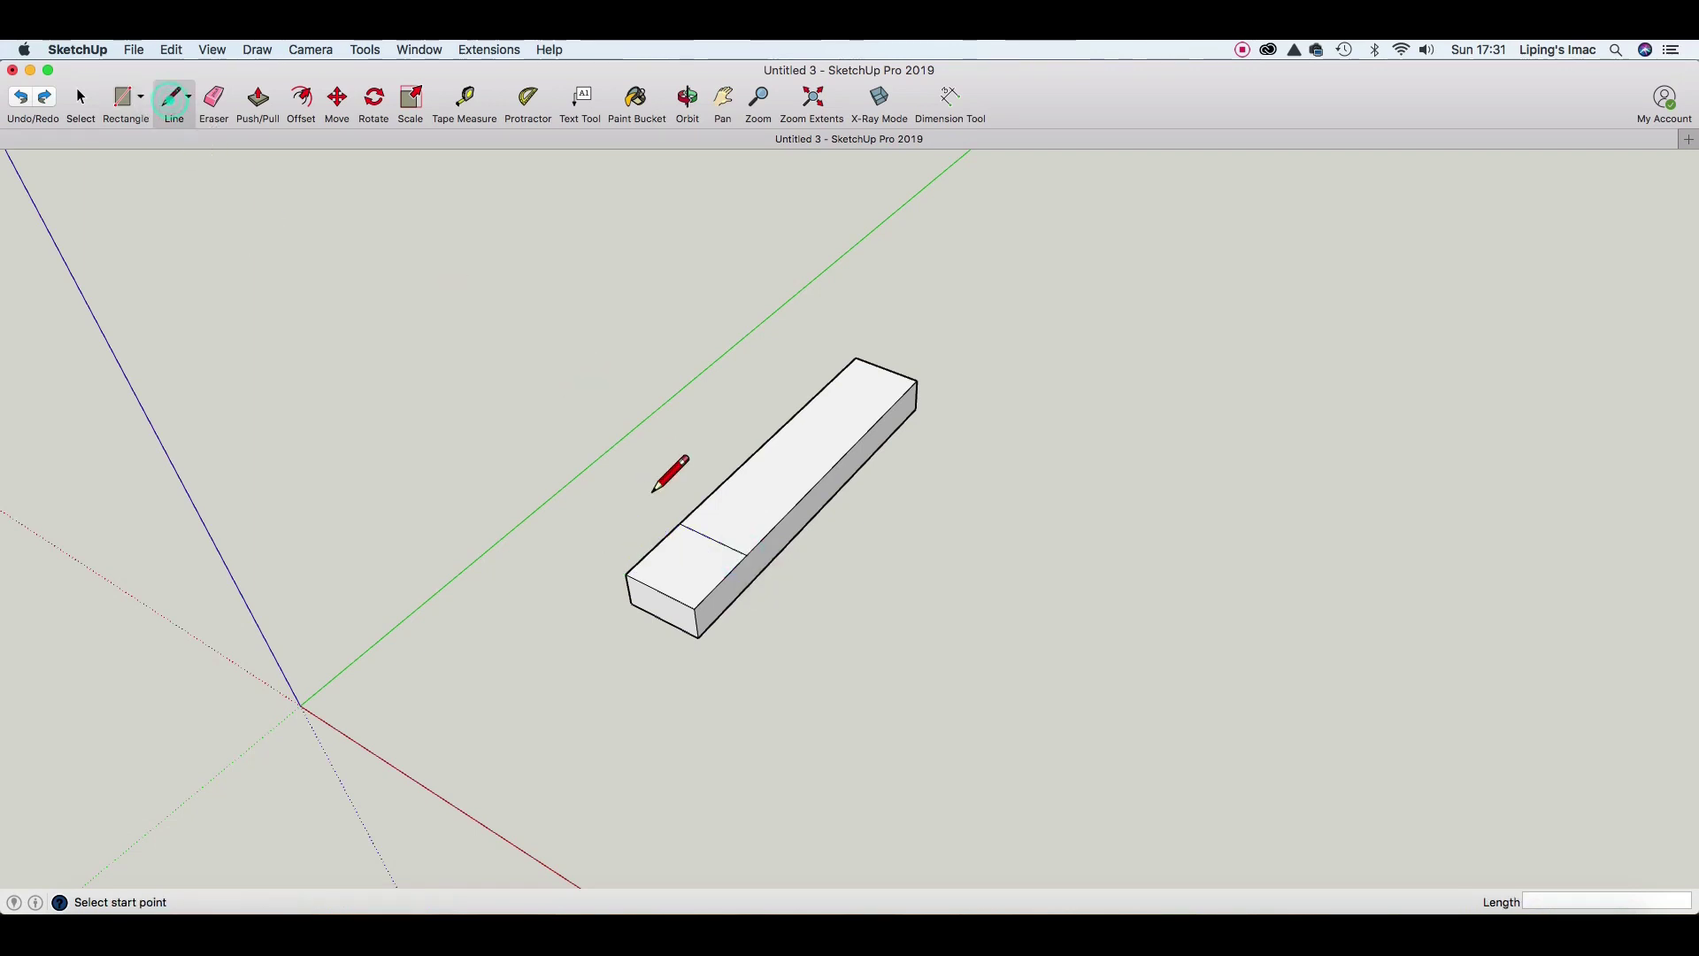
{"action": "left_click", "coordinate": [627, 576]}
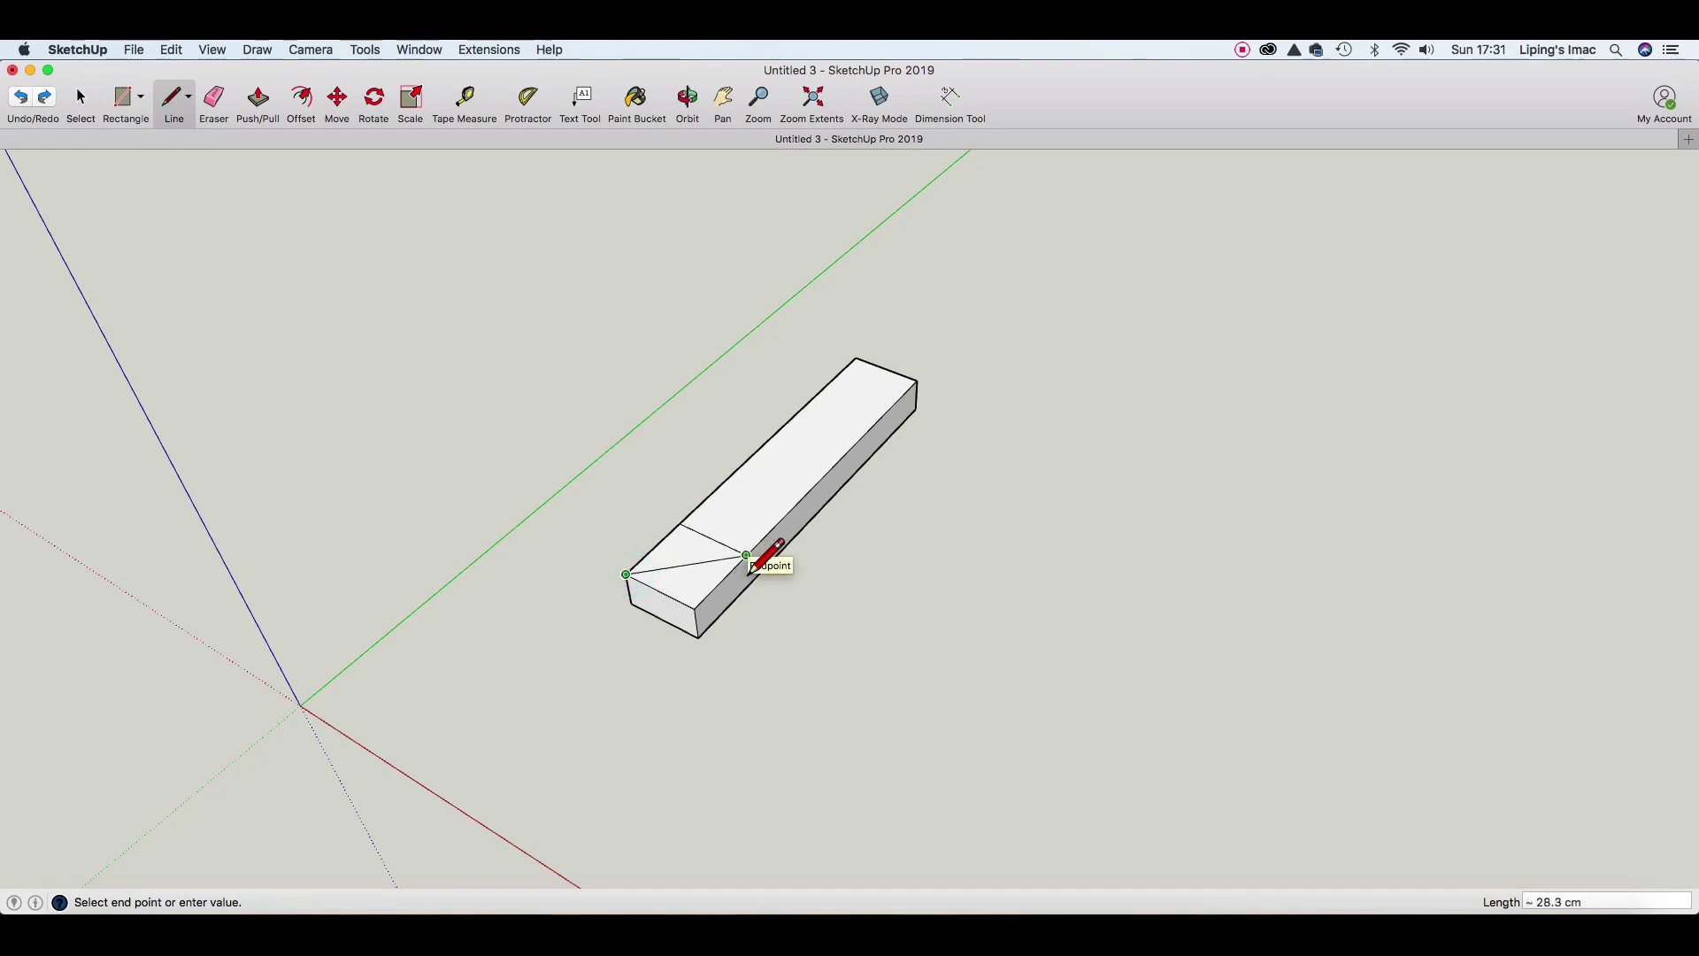
{"action": "left_click", "coordinate": [743, 554]}
{"action": "key", "text": "space"}
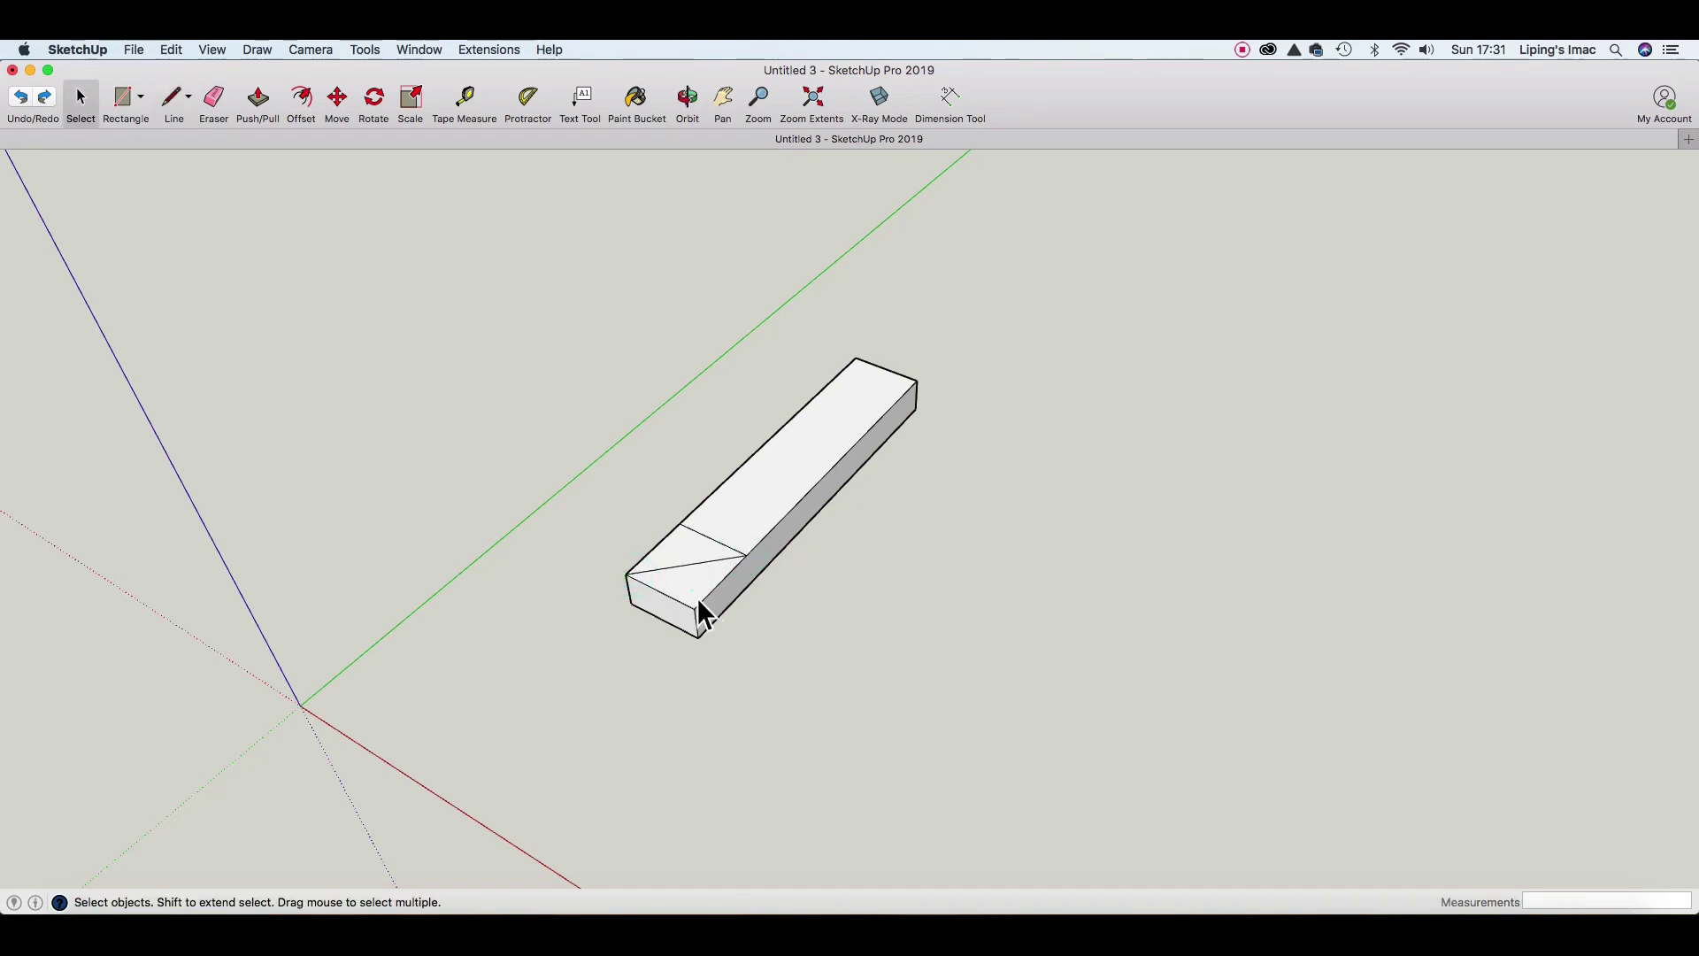
Push the triangular half out of the block to leave an angled end.
{"action": "left_click", "coordinate": [698, 598]}
{"action": "key", "text": "p"}
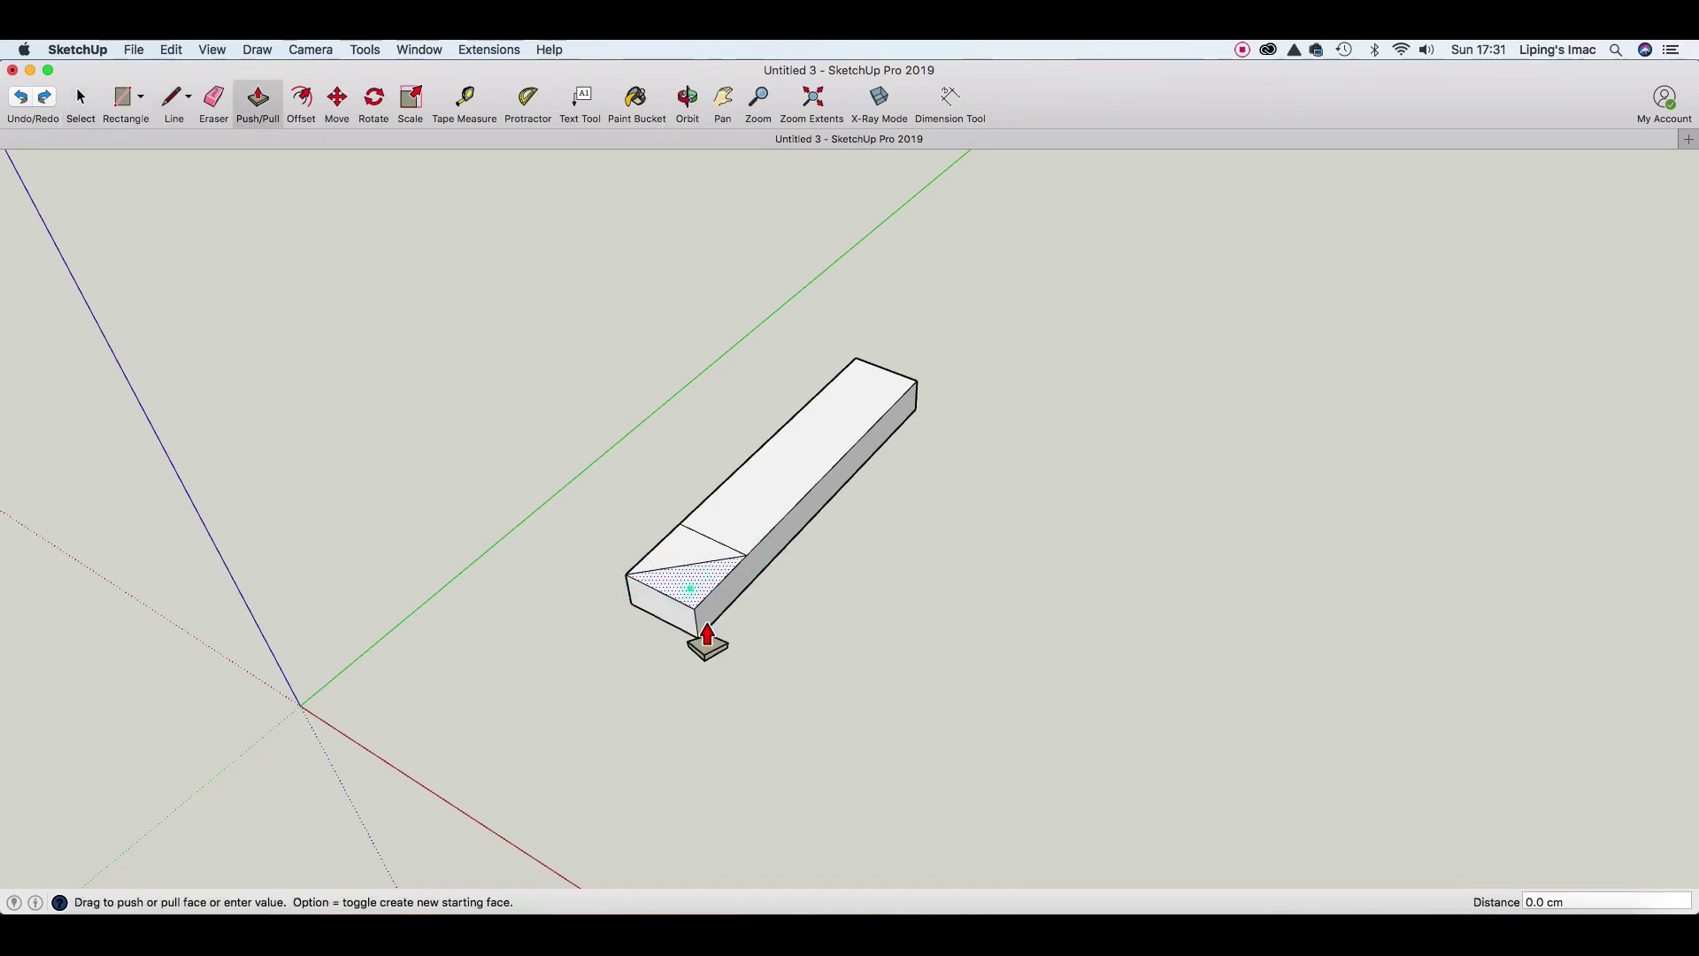
{"action": "left_click_drag", "start_coordinate": [700, 619], "coordinate": [713, 732]}
{"action": "key", "text": "space"}
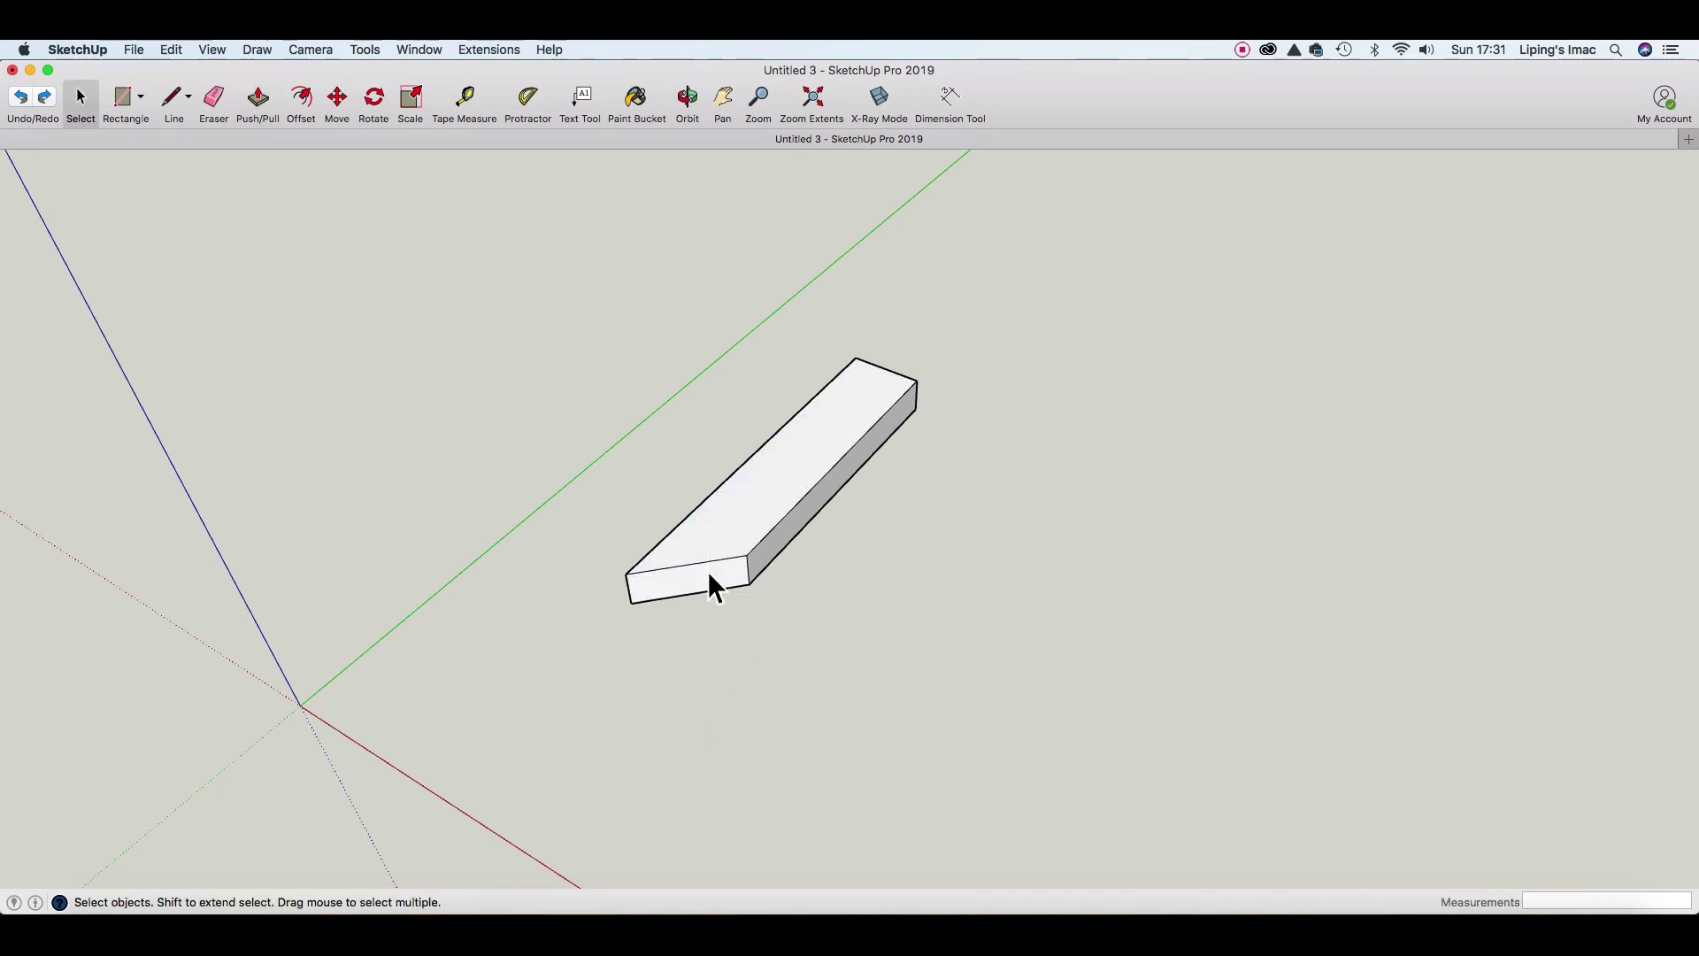
{"action": "triple_click", "coordinate": [806, 492]}
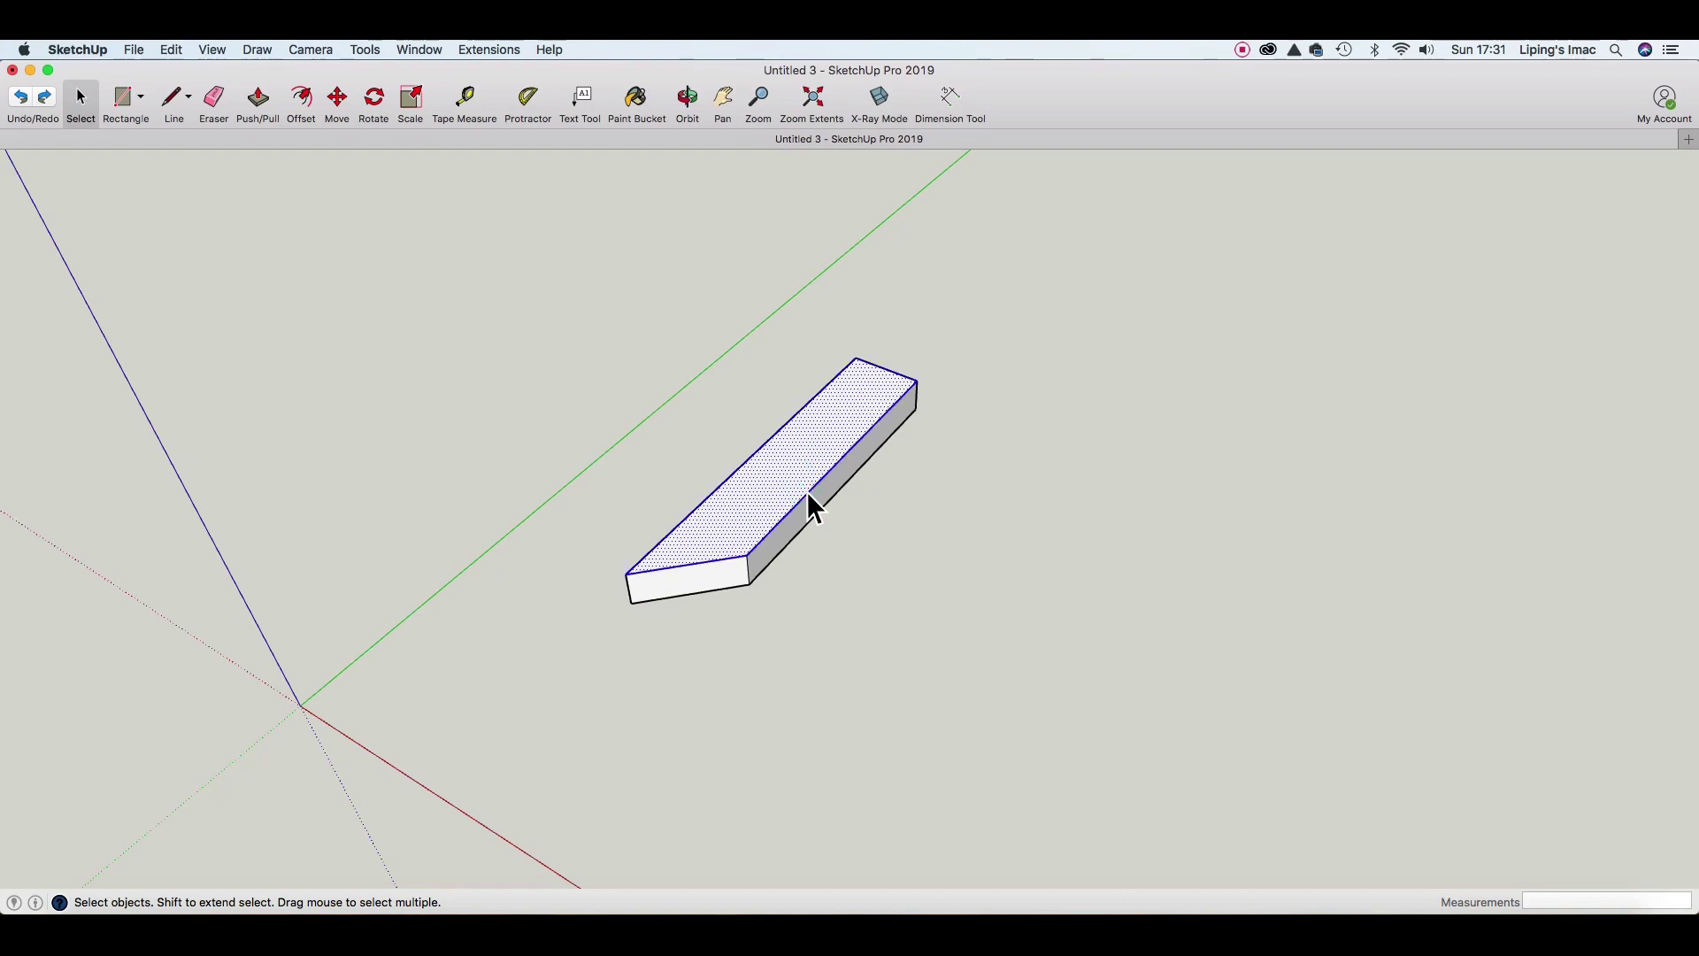
Turn the angled block into a component.
{"action": "right_click", "coordinate": [805, 491]}
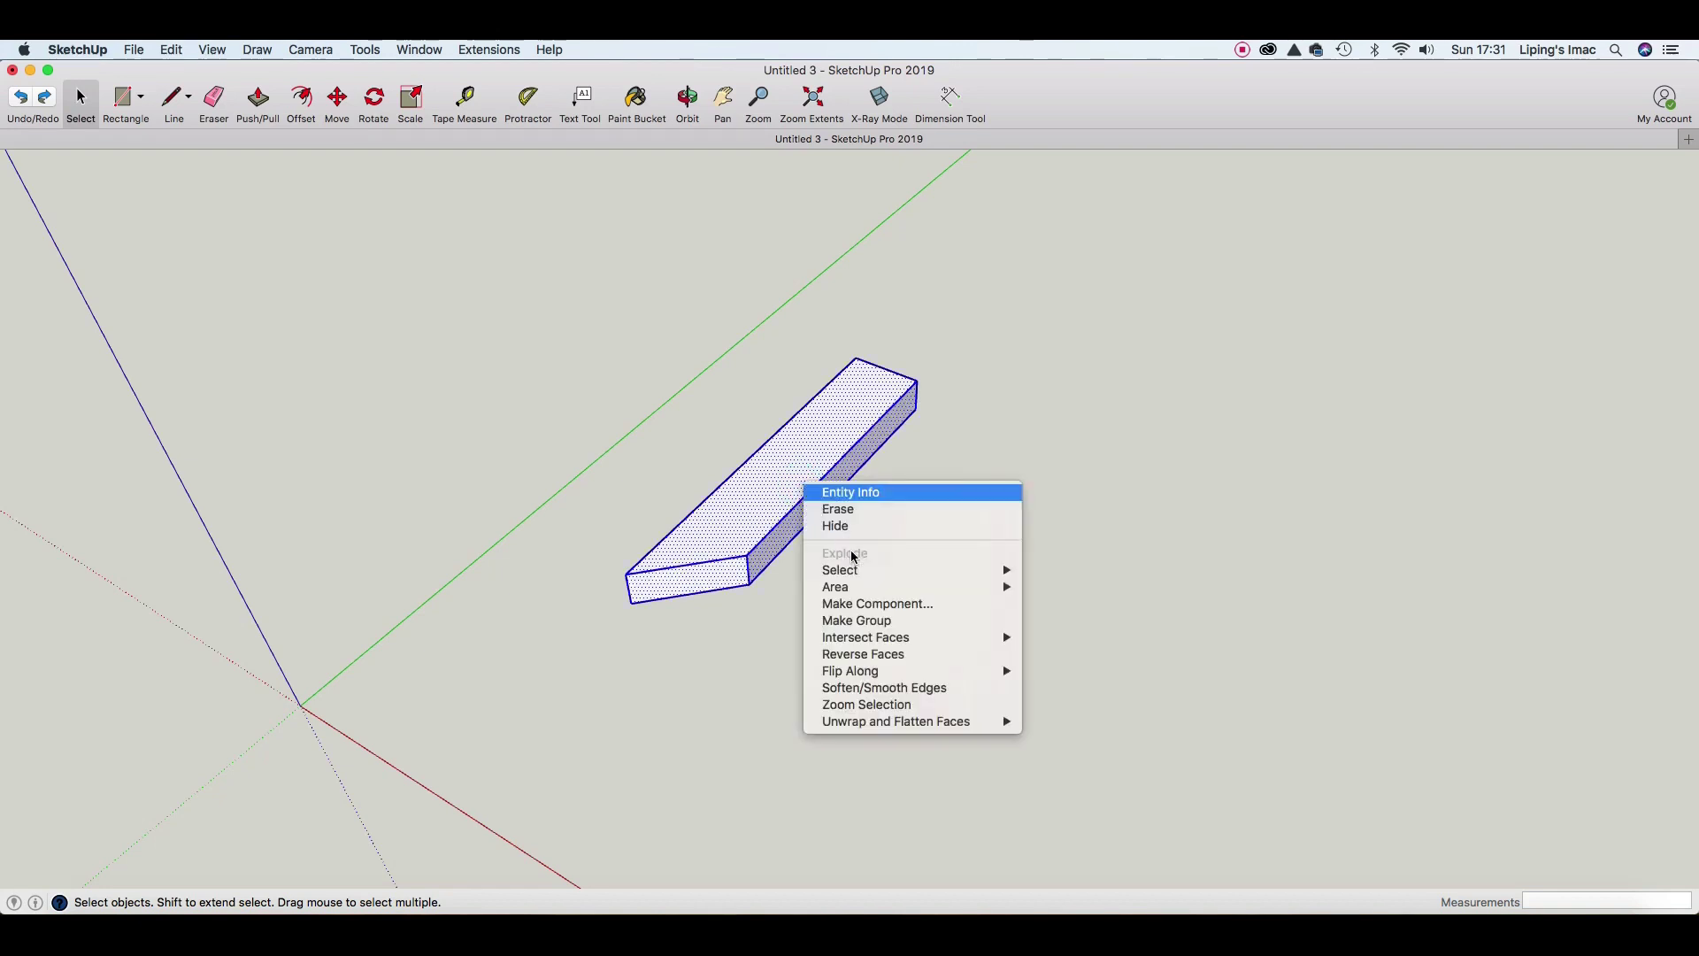
{"action": "left_click", "coordinate": [863, 605]}
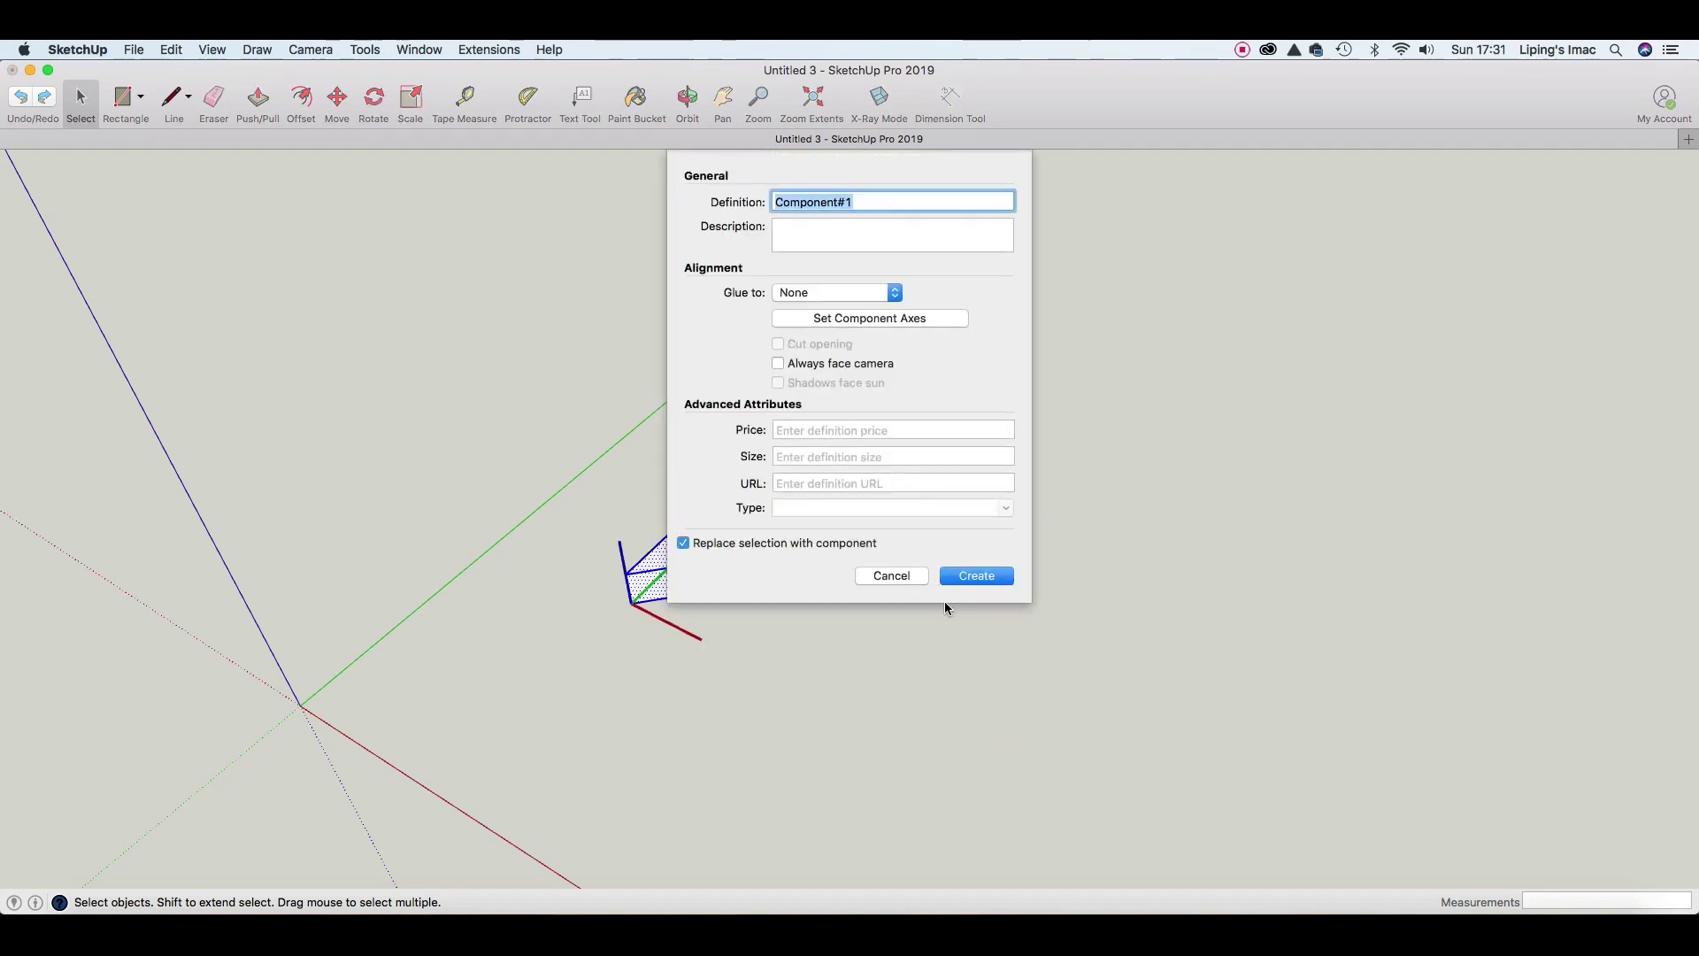
{"action": "left_click", "coordinate": [965, 577]}
{"action": "left_click", "coordinate": [767, 486]}
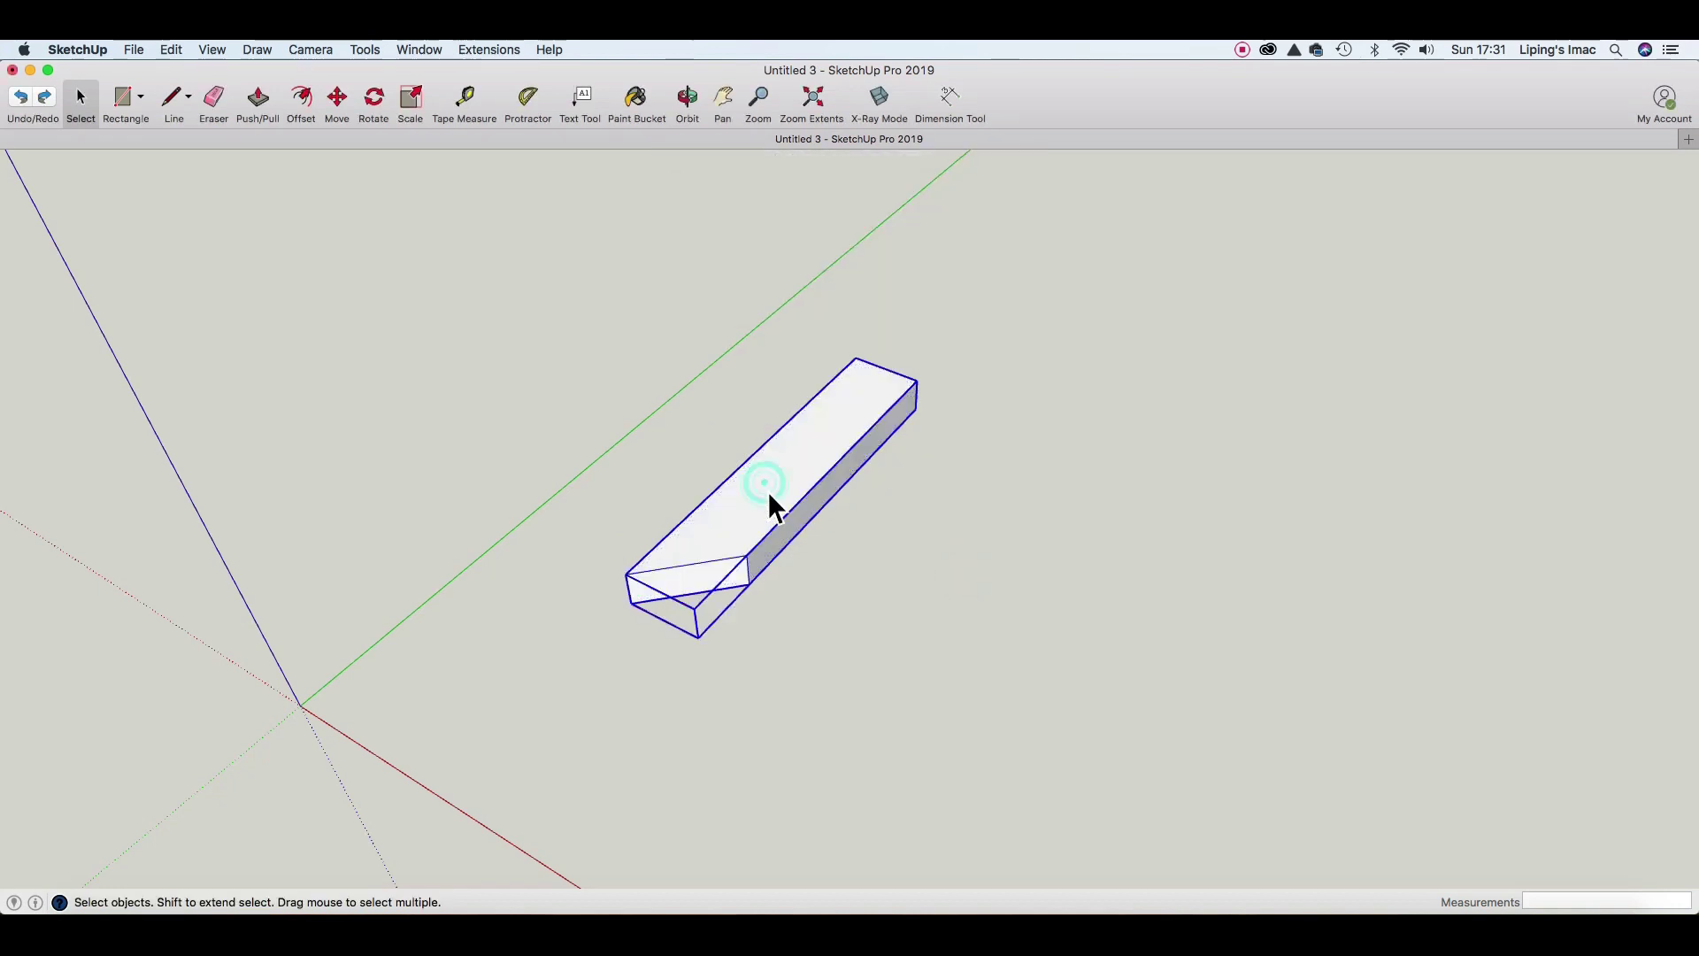
Copy the block and rotate the copy perpendicular beside the original.
{"action": "key", "text": "m"}
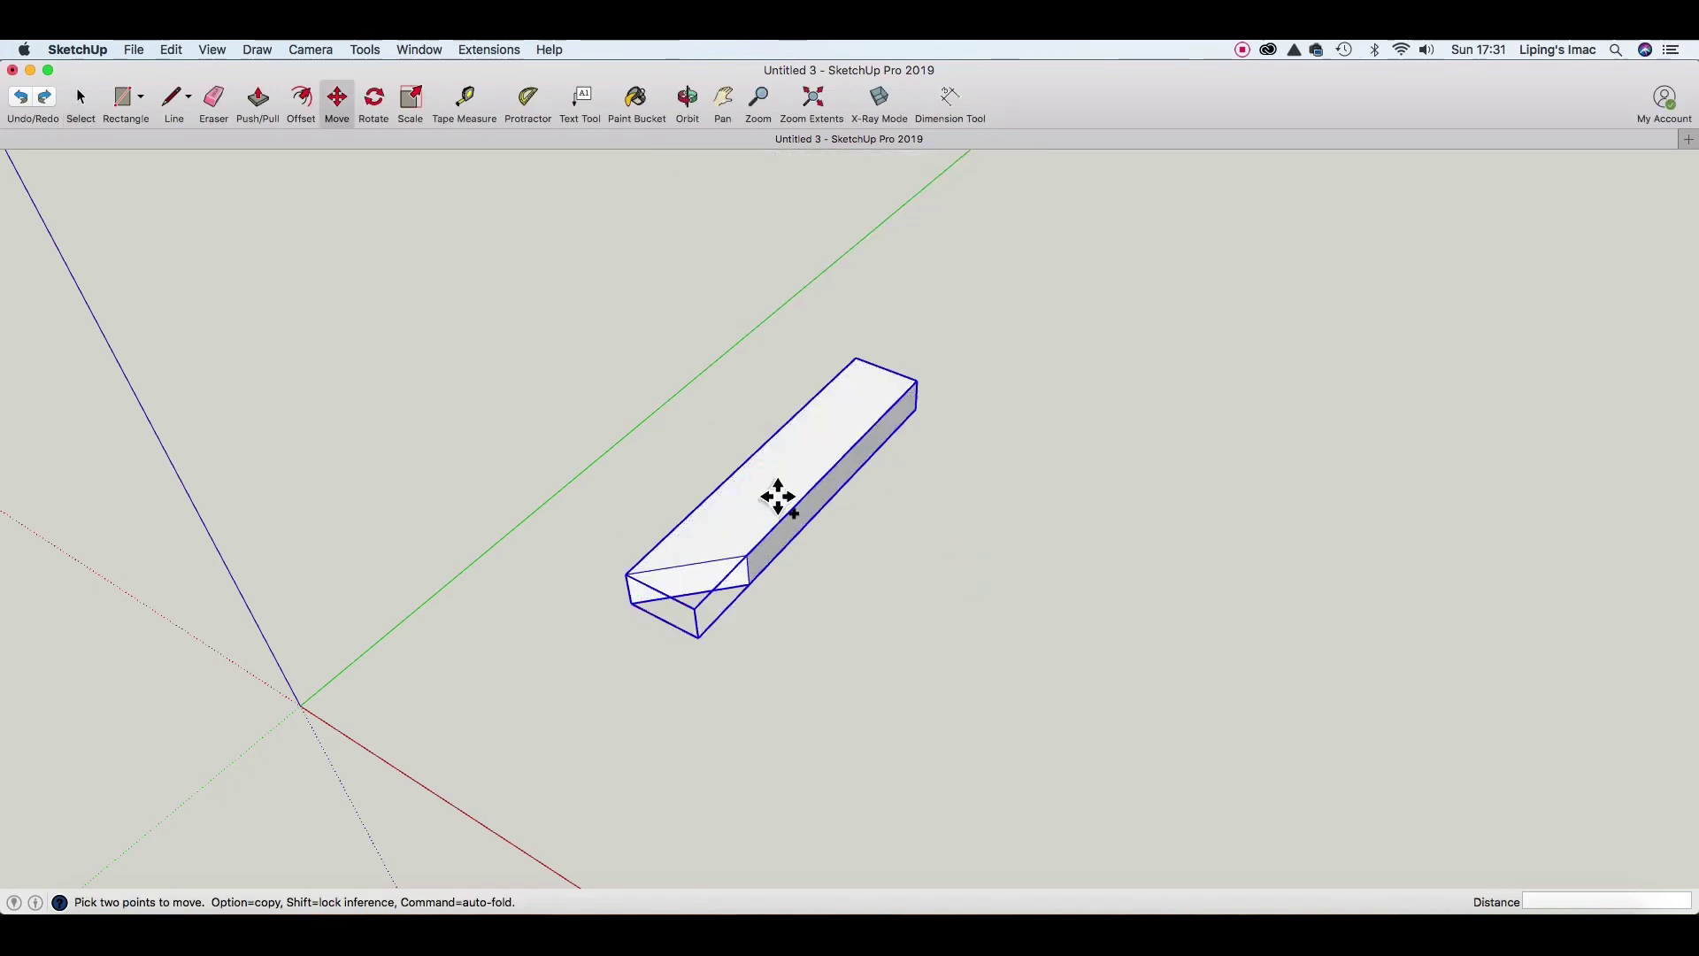
{"action": "left_click", "coordinate": [764, 484]}
{"action": "key", "text": "alt"}
{"action": "left_click", "coordinate": [991, 586]}
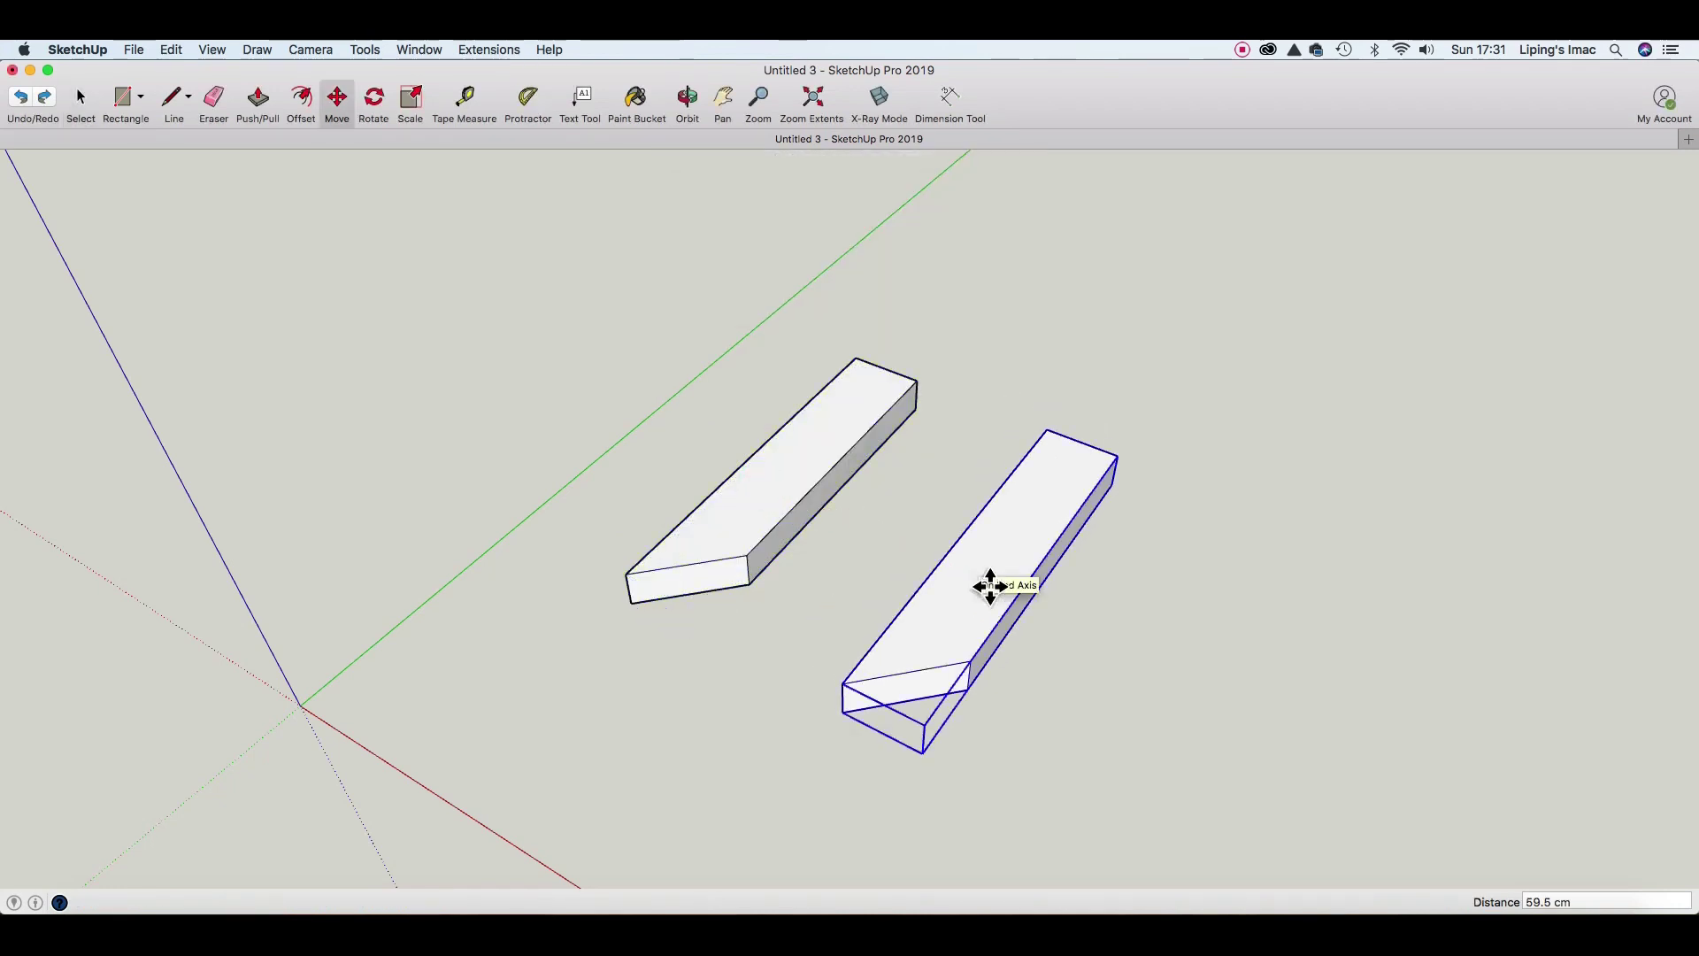
{"action": "mouse_move", "coordinate": [1078, 478]}
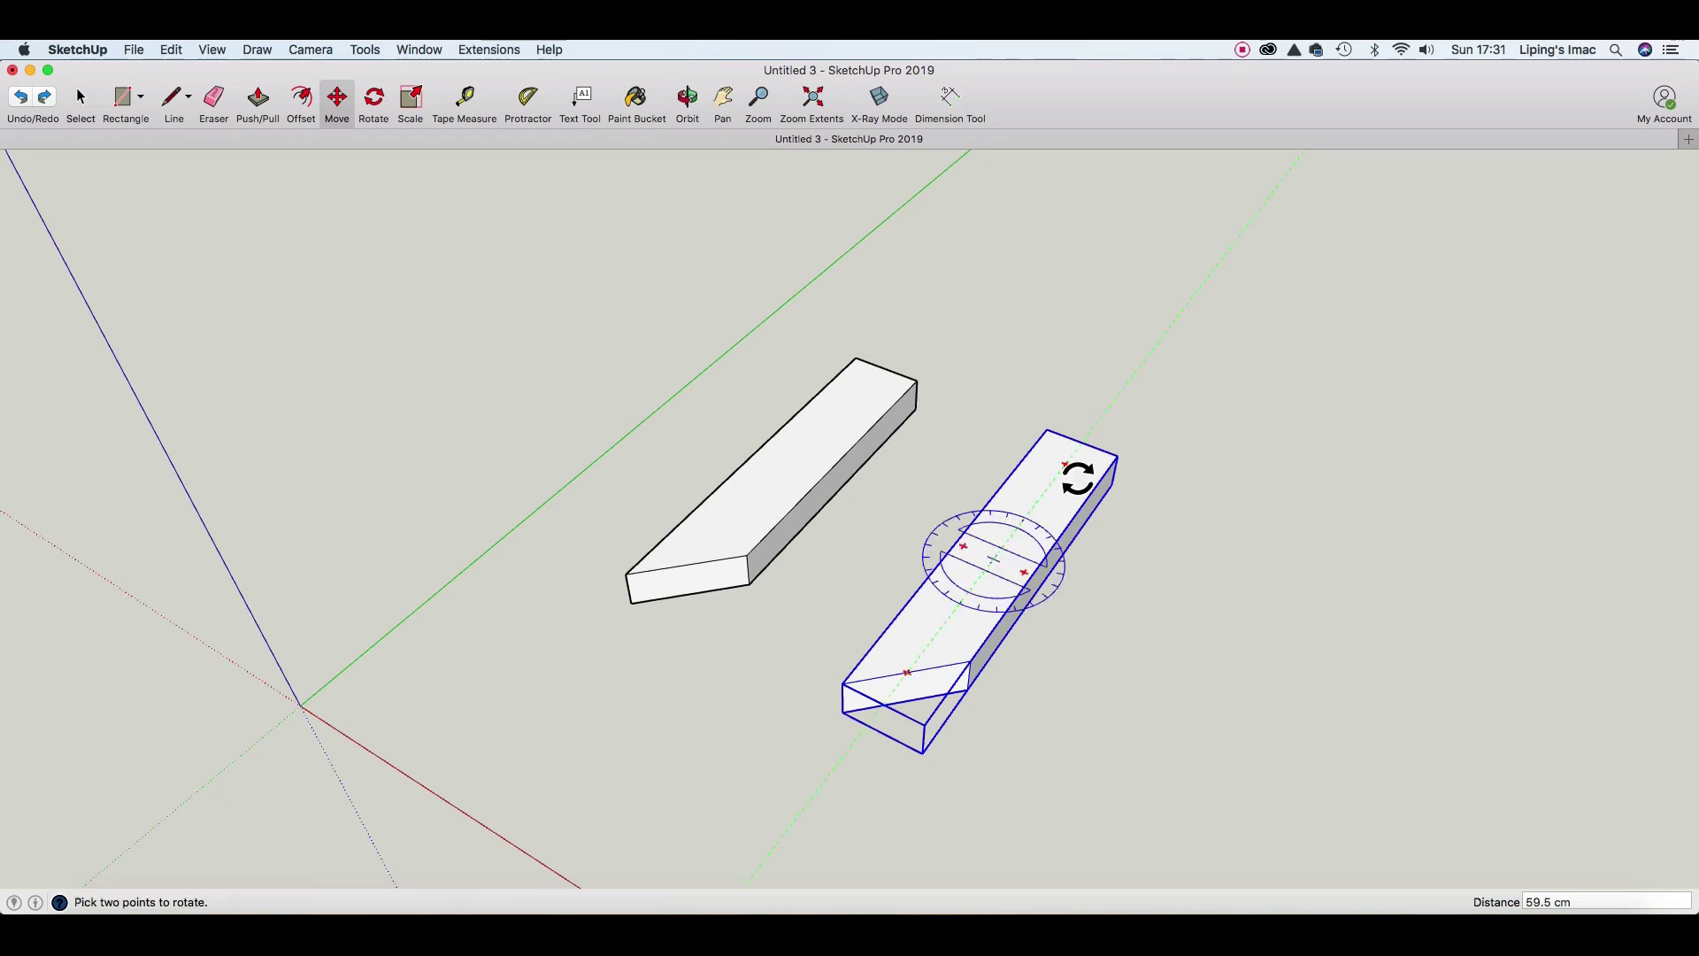
{"action": "left_click", "coordinate": [1065, 466]}
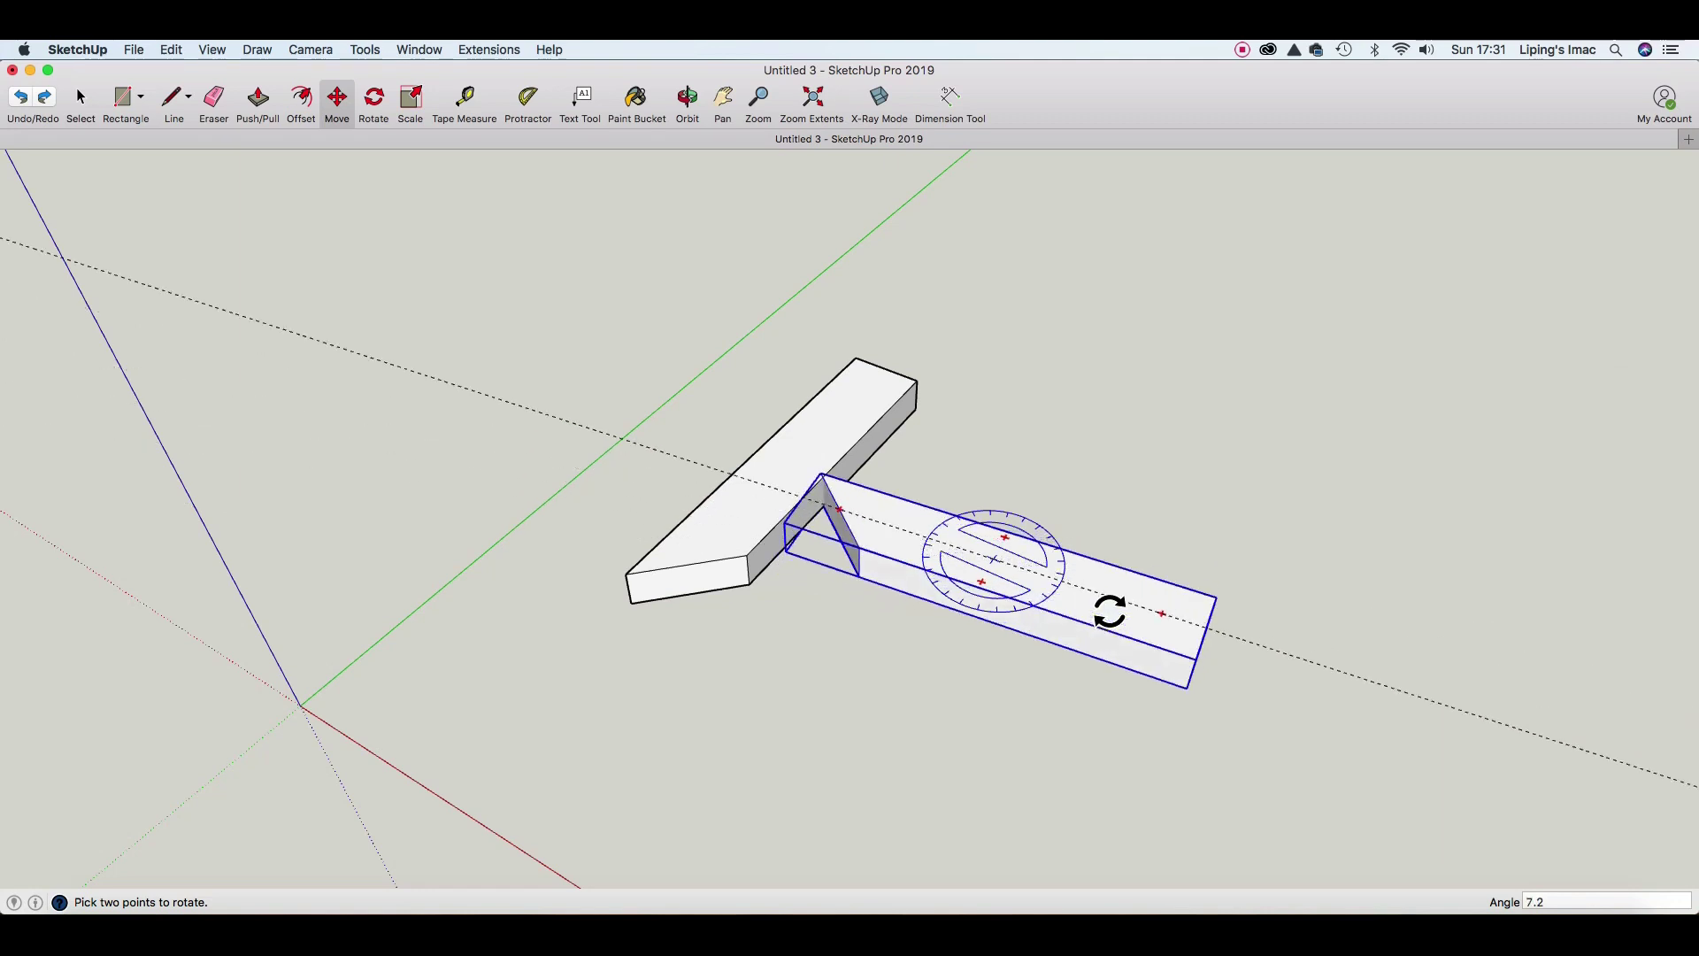
{"action": "left_click", "coordinate": [1107, 617]}
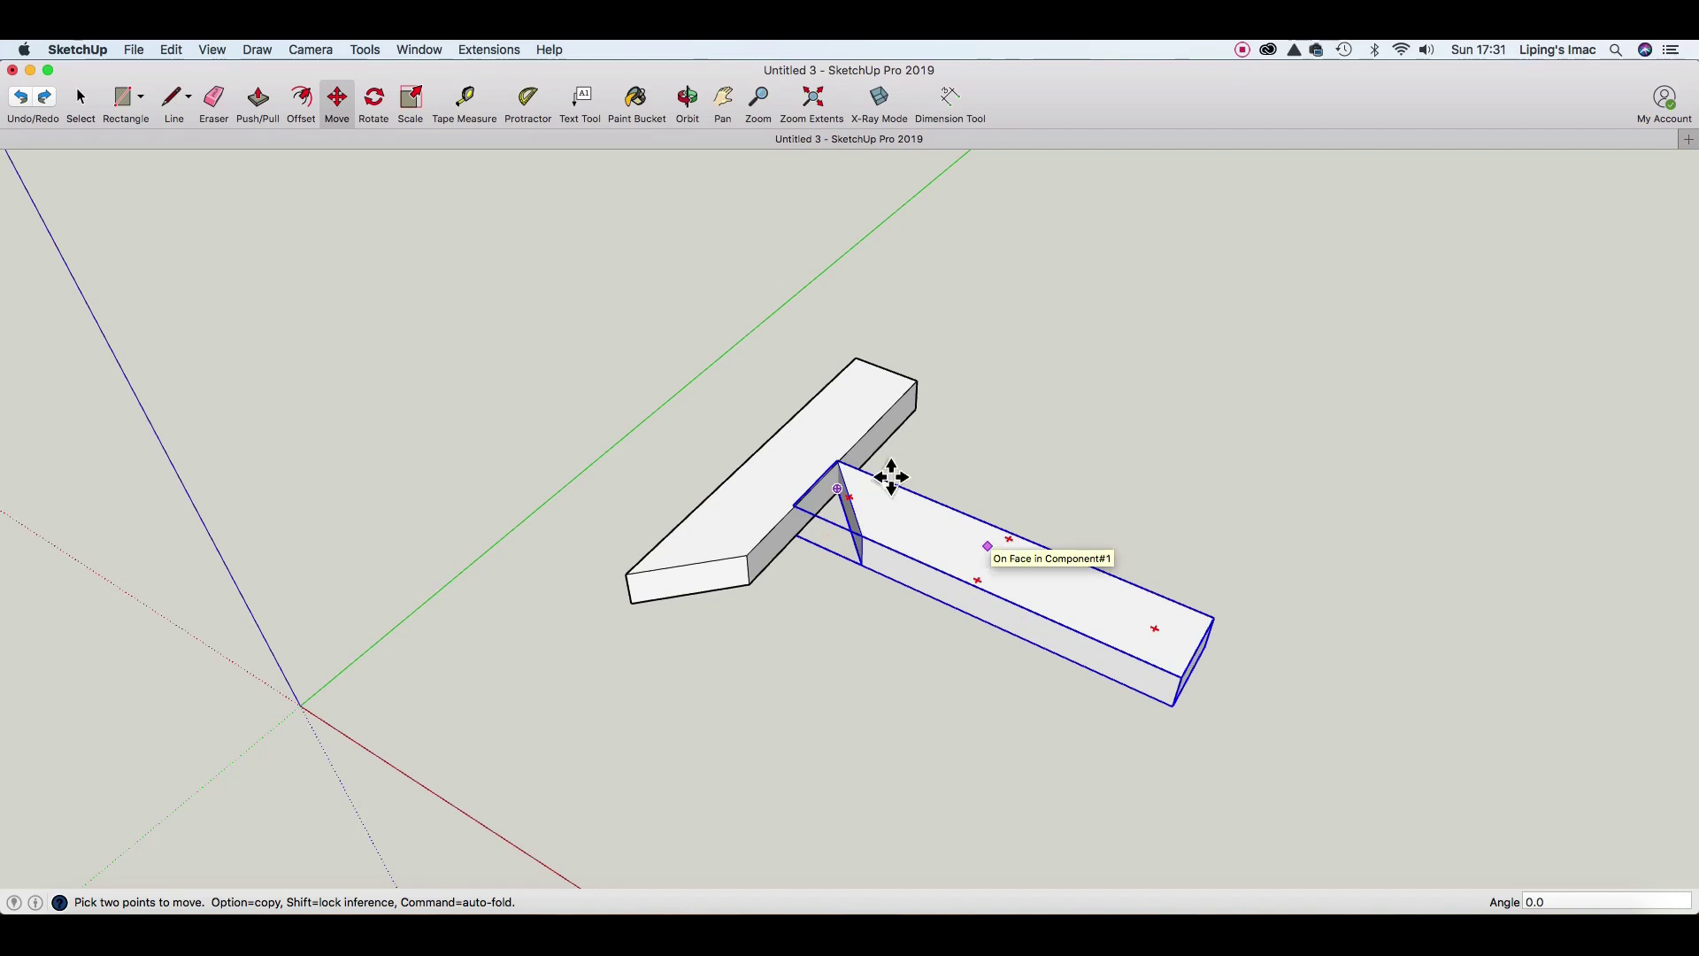
{"action": "left_click", "coordinate": [689, 102]}
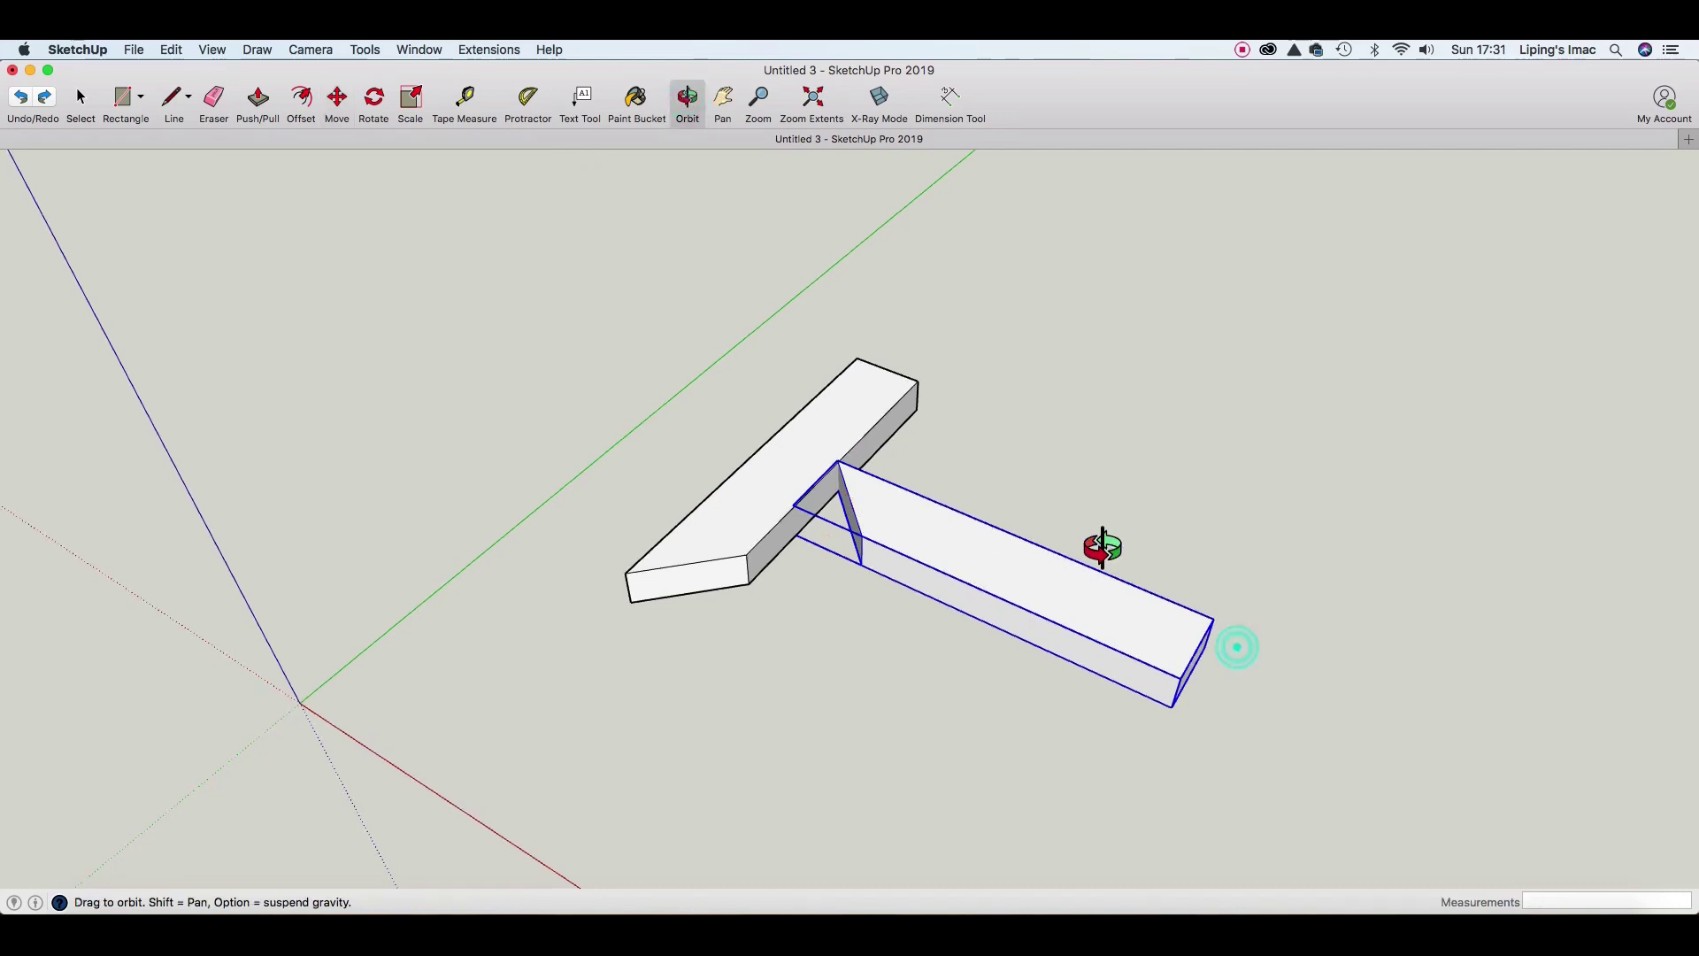
{"action": "left_click_drag", "start_coordinate": [1101, 549], "coordinate": [1176, 714]}
{"action": "key", "text": "space"}
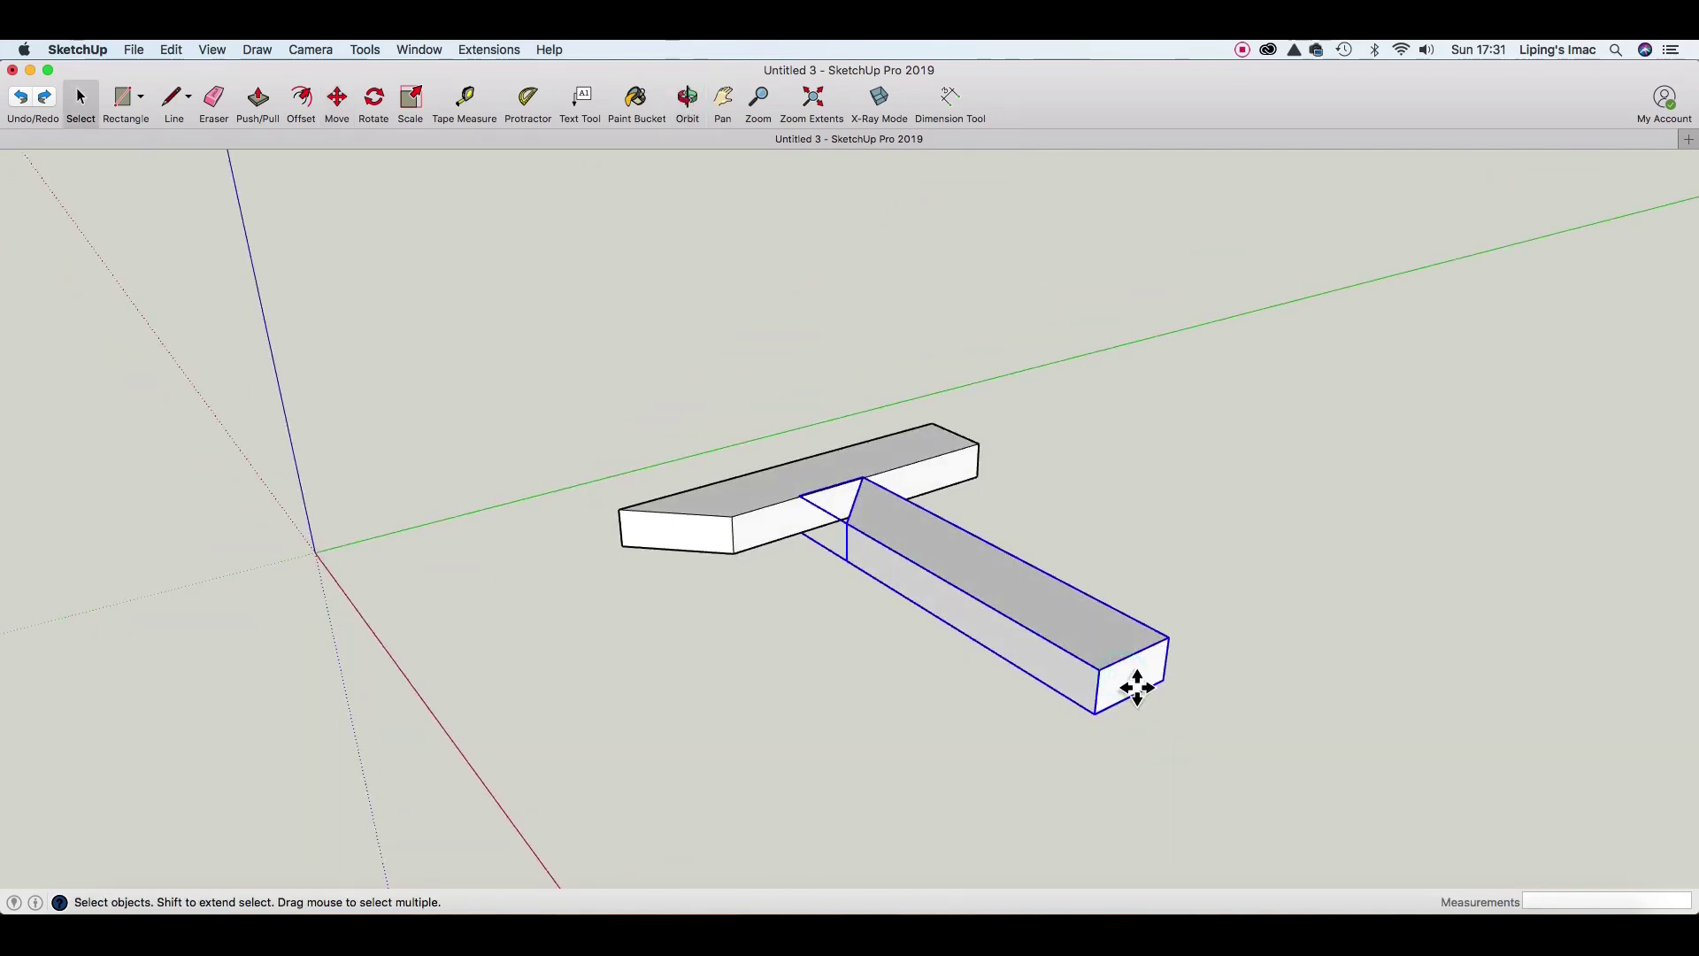
Move the copy so its angled end meets the original board's end in an L corner.
{"action": "key", "text": "m"}
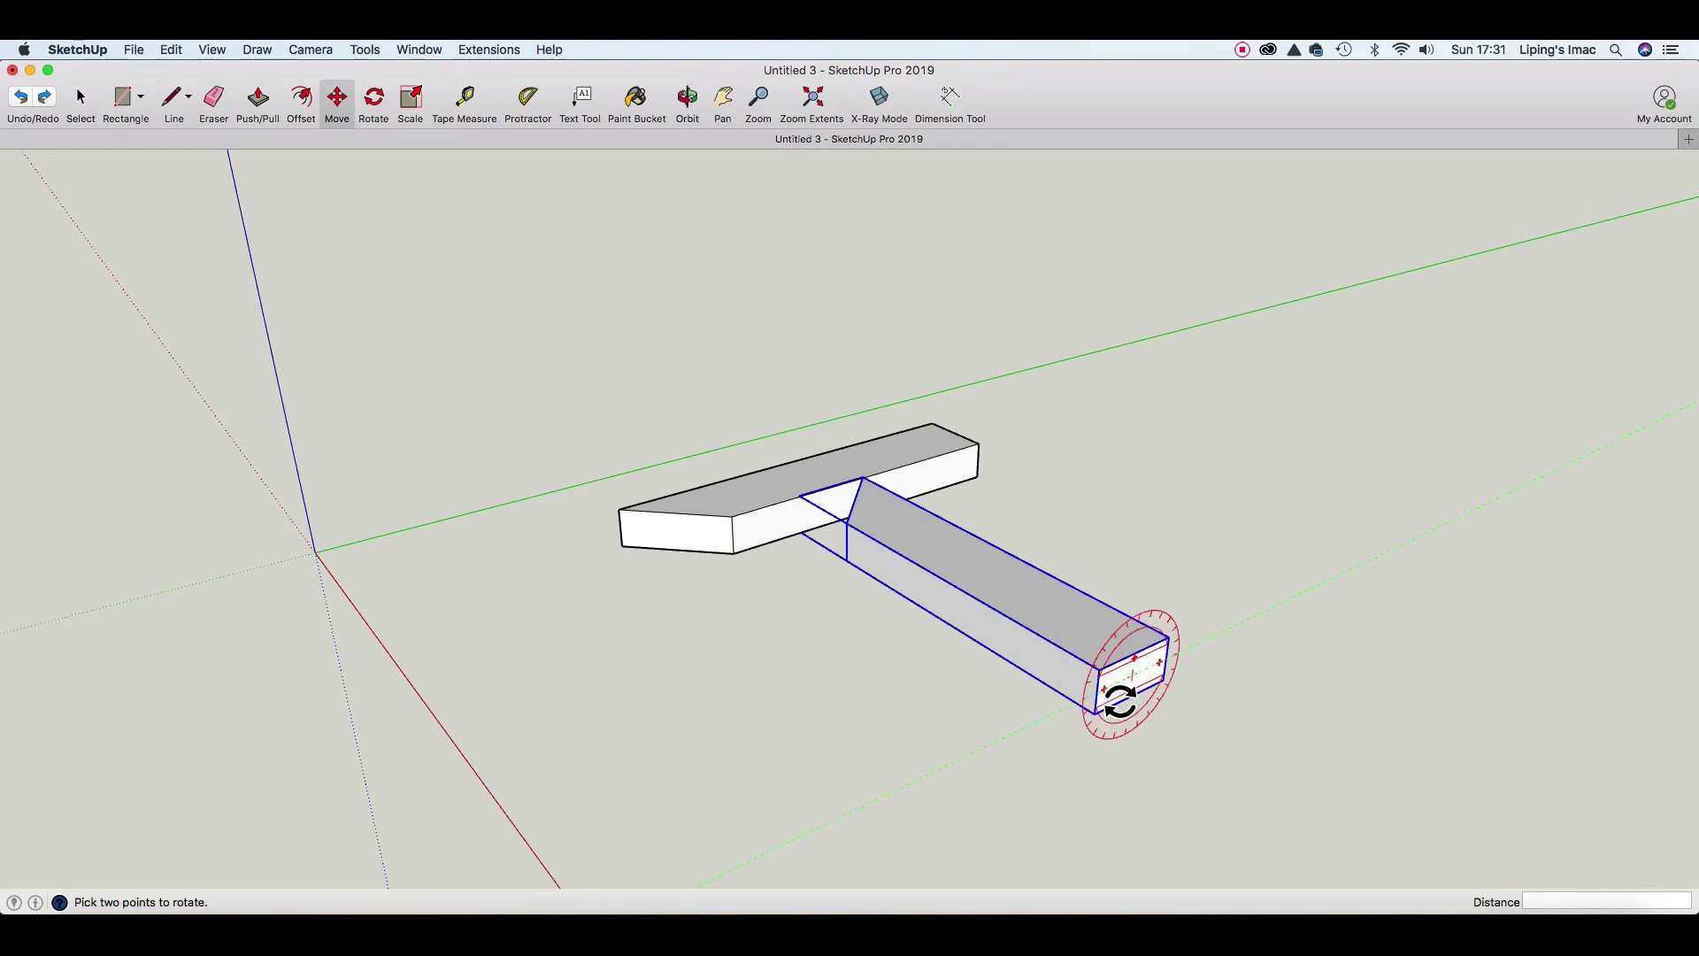
{"action": "left_click", "coordinate": [1124, 708]}
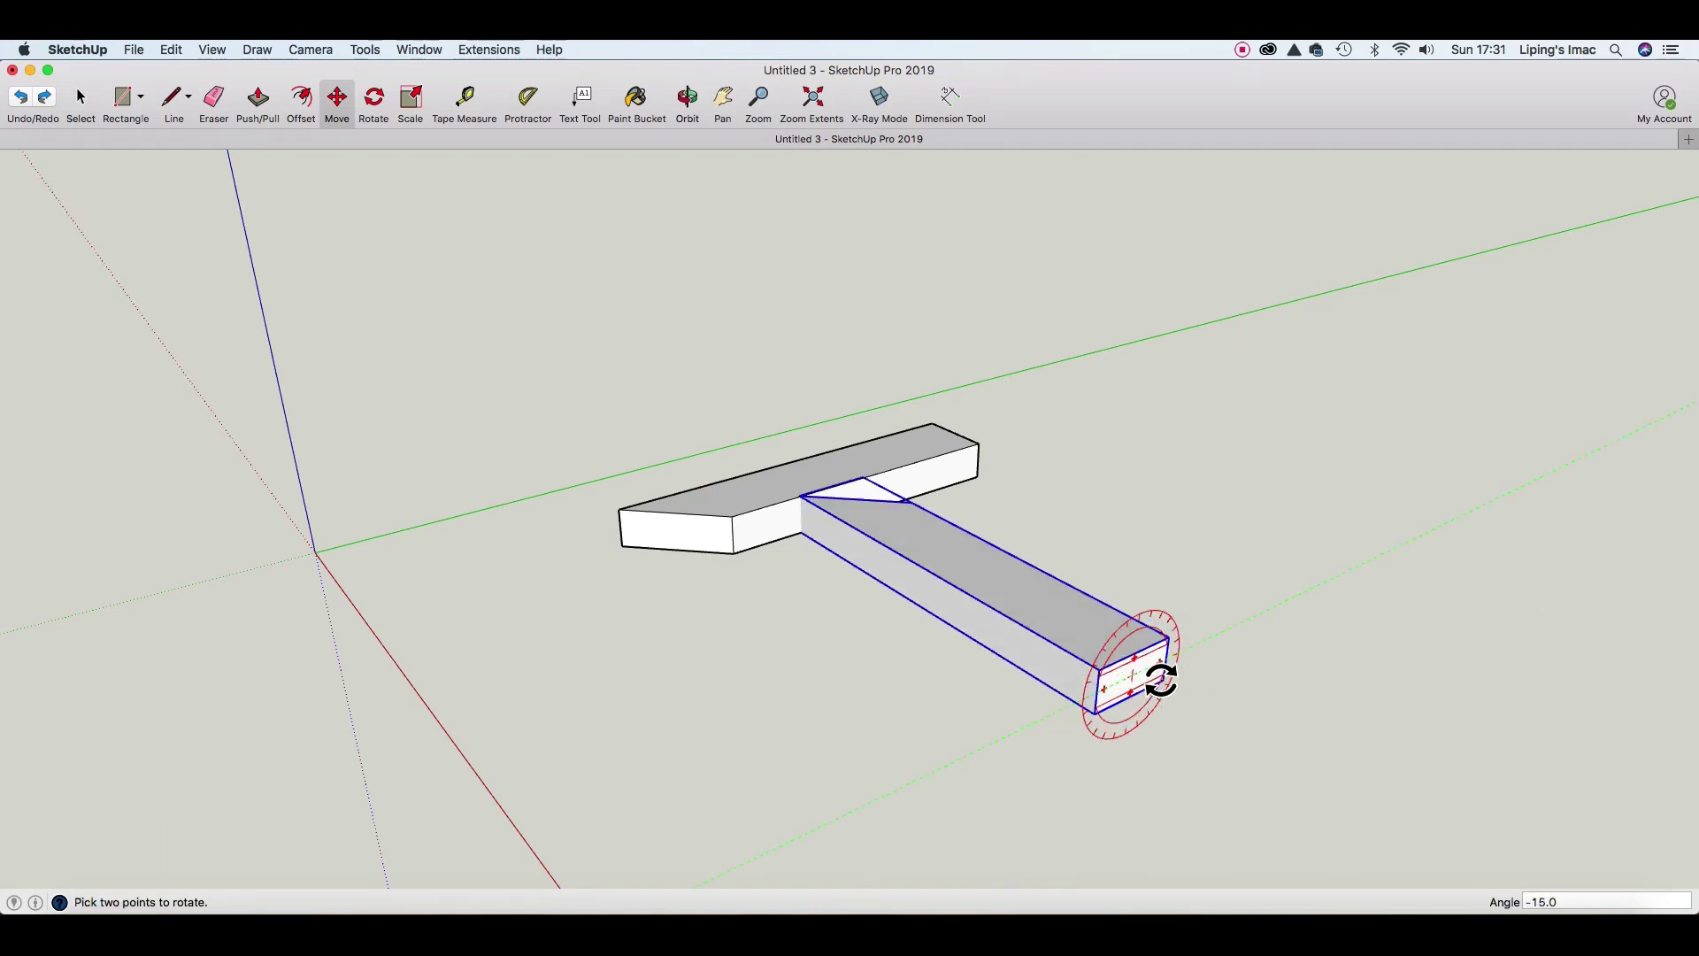
{"action": "key", "text": "Escape"}
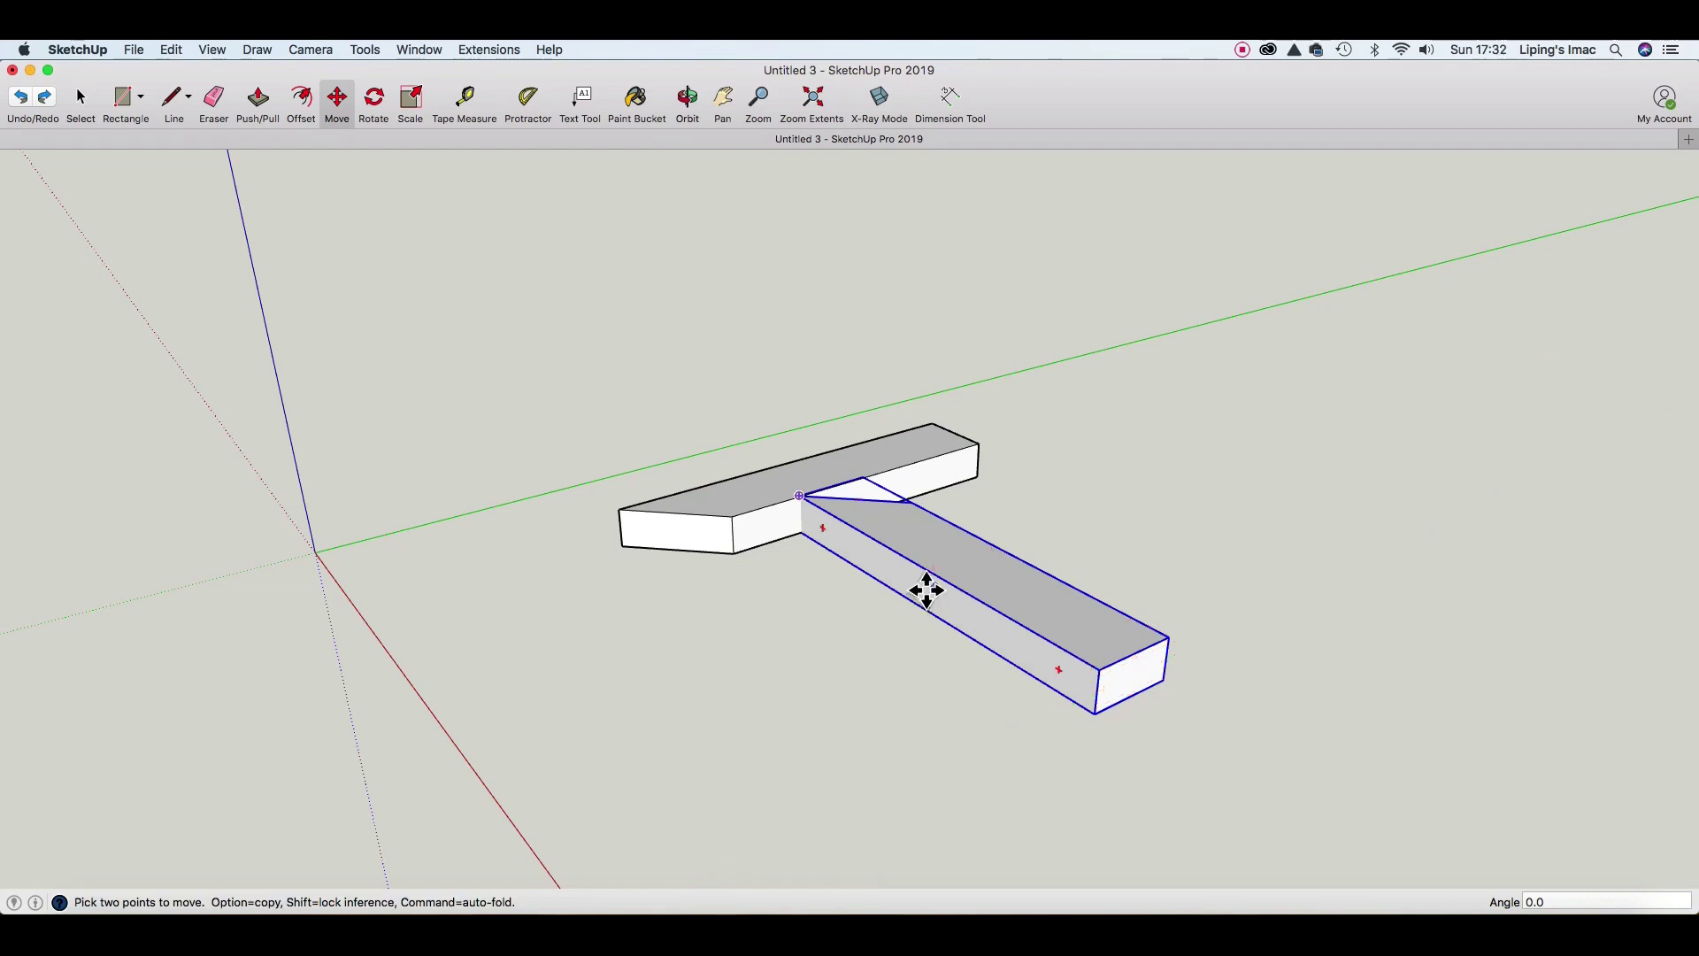
{"action": "key", "text": "ctrl+z"}
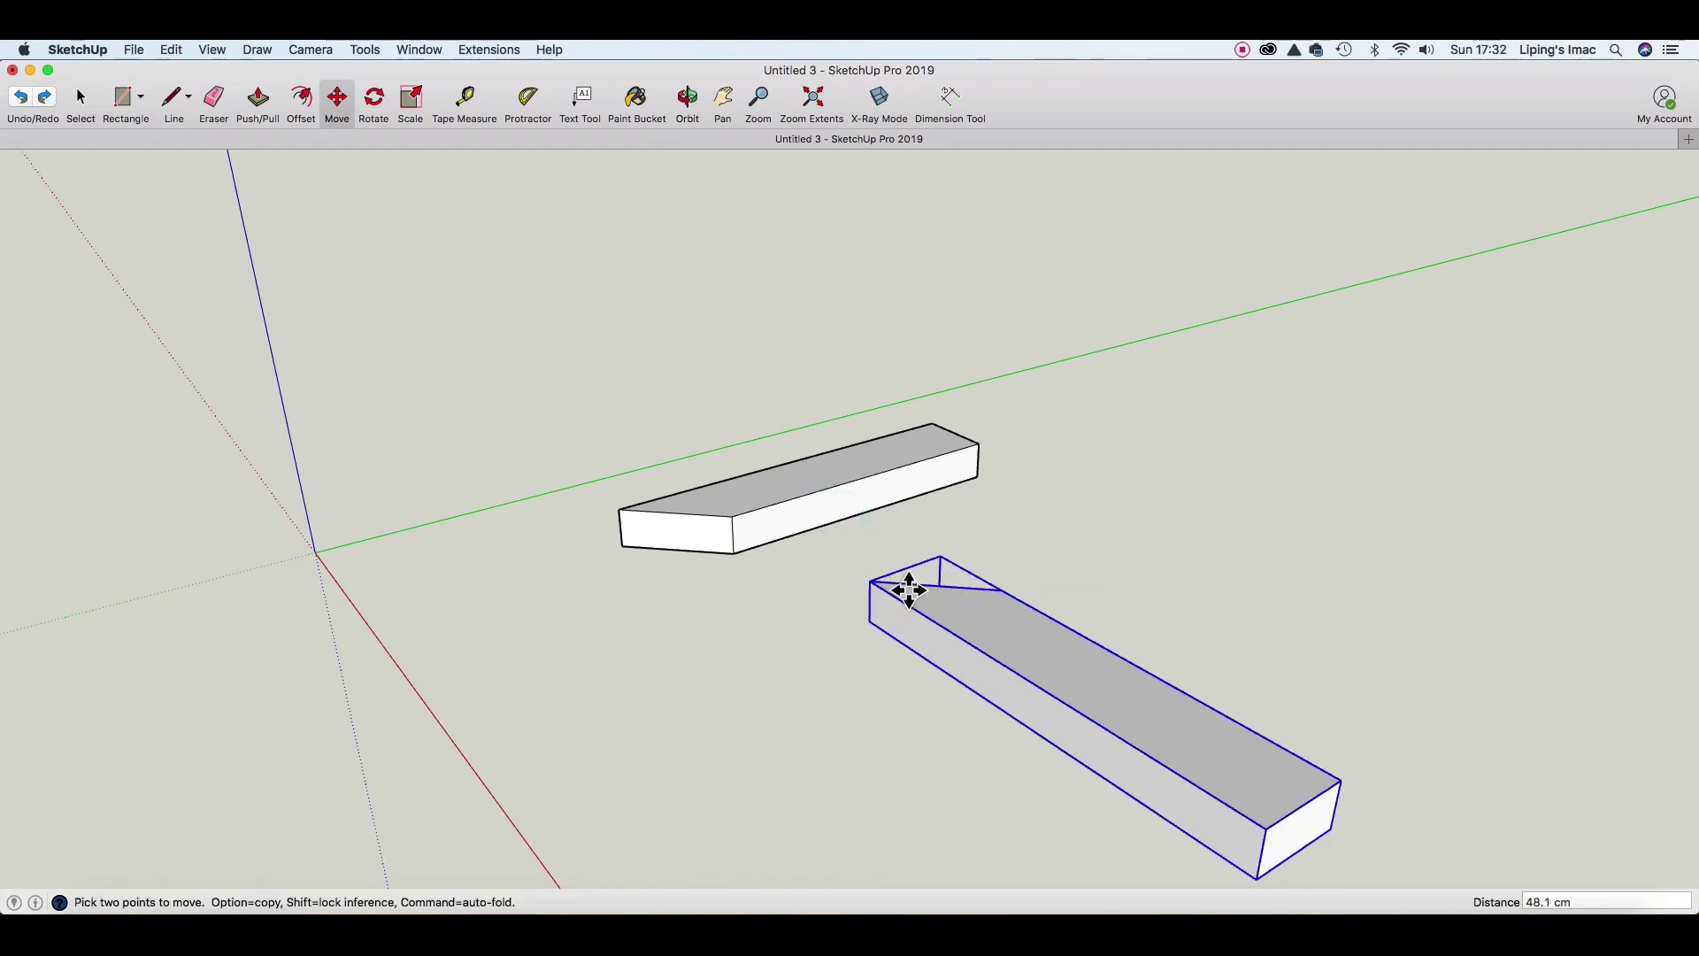
{"action": "left_click", "coordinate": [882, 596]}
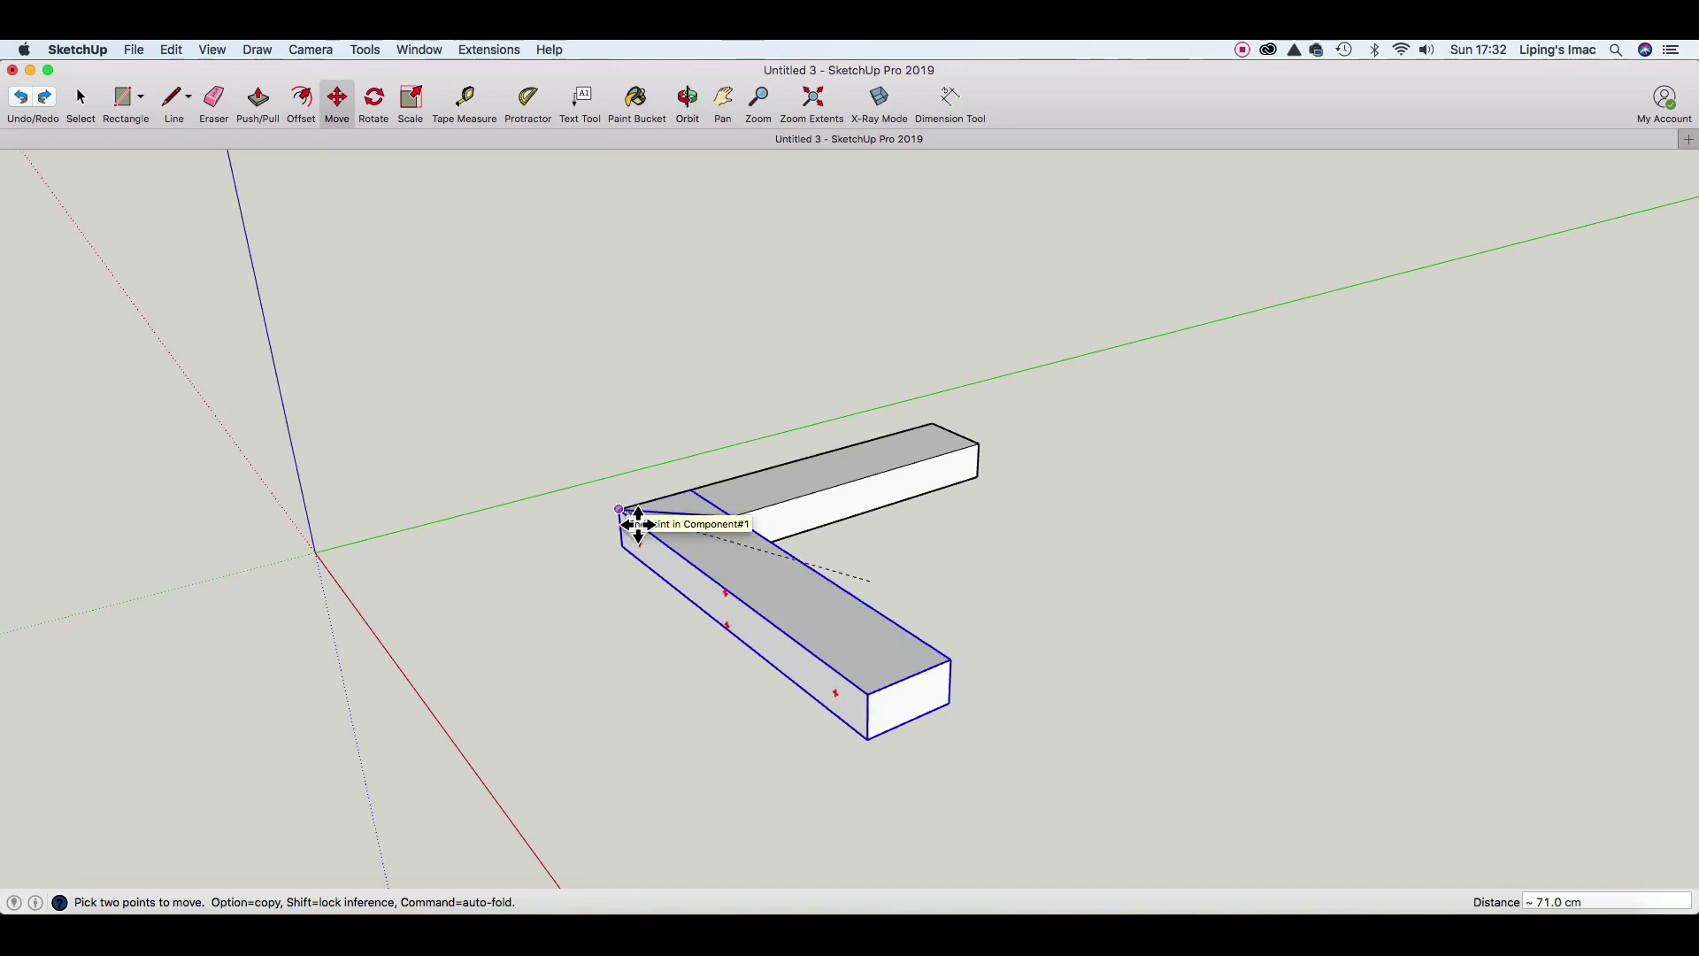
{"action": "left_click", "coordinate": [639, 524]}
{"action": "key", "text": "space"}
{"action": "left_click", "coordinate": [573, 644]}
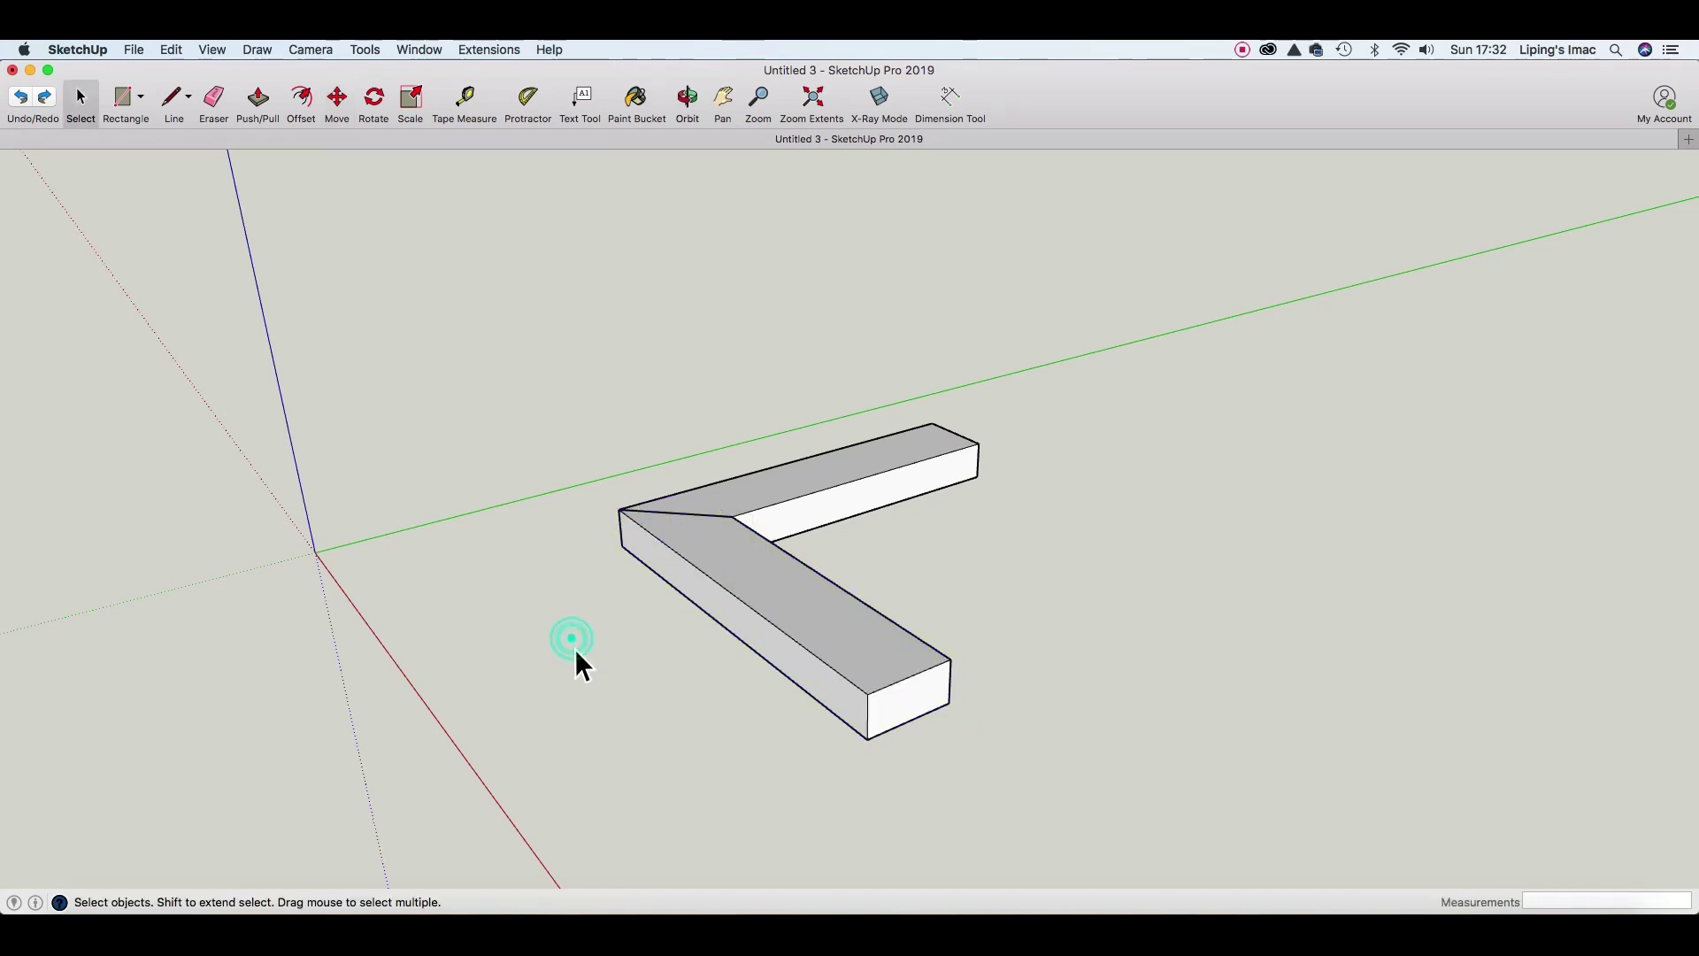
Orbit and zoom around the mitred L corner to check the joint fit.
{"action": "left_click", "coordinate": [700, 122]}
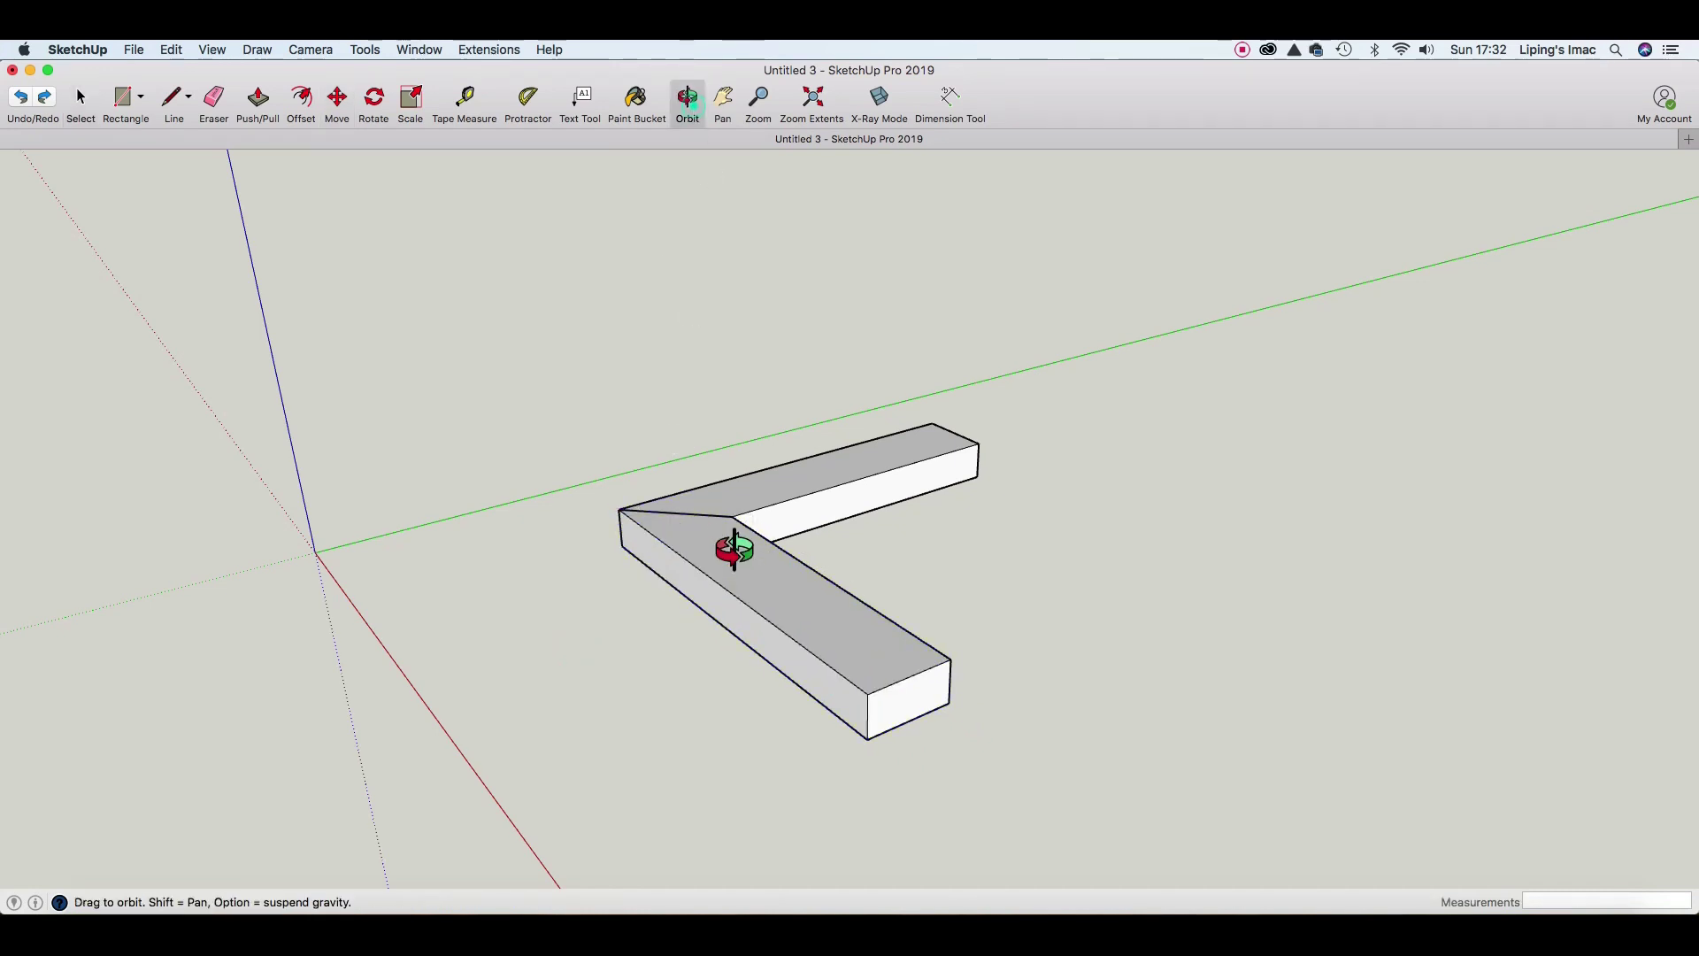
{"action": "mouse_move", "coordinate": [899, 584]}
{"action": "left_mouse_down"}
{"action": "mouse_move", "coordinate": [1092, 587]}
{"action": "mouse_move", "coordinate": [1139, 626]}
{"action": "mouse_move", "coordinate": [711, 634]}
{"action": "left_mouse_up"}
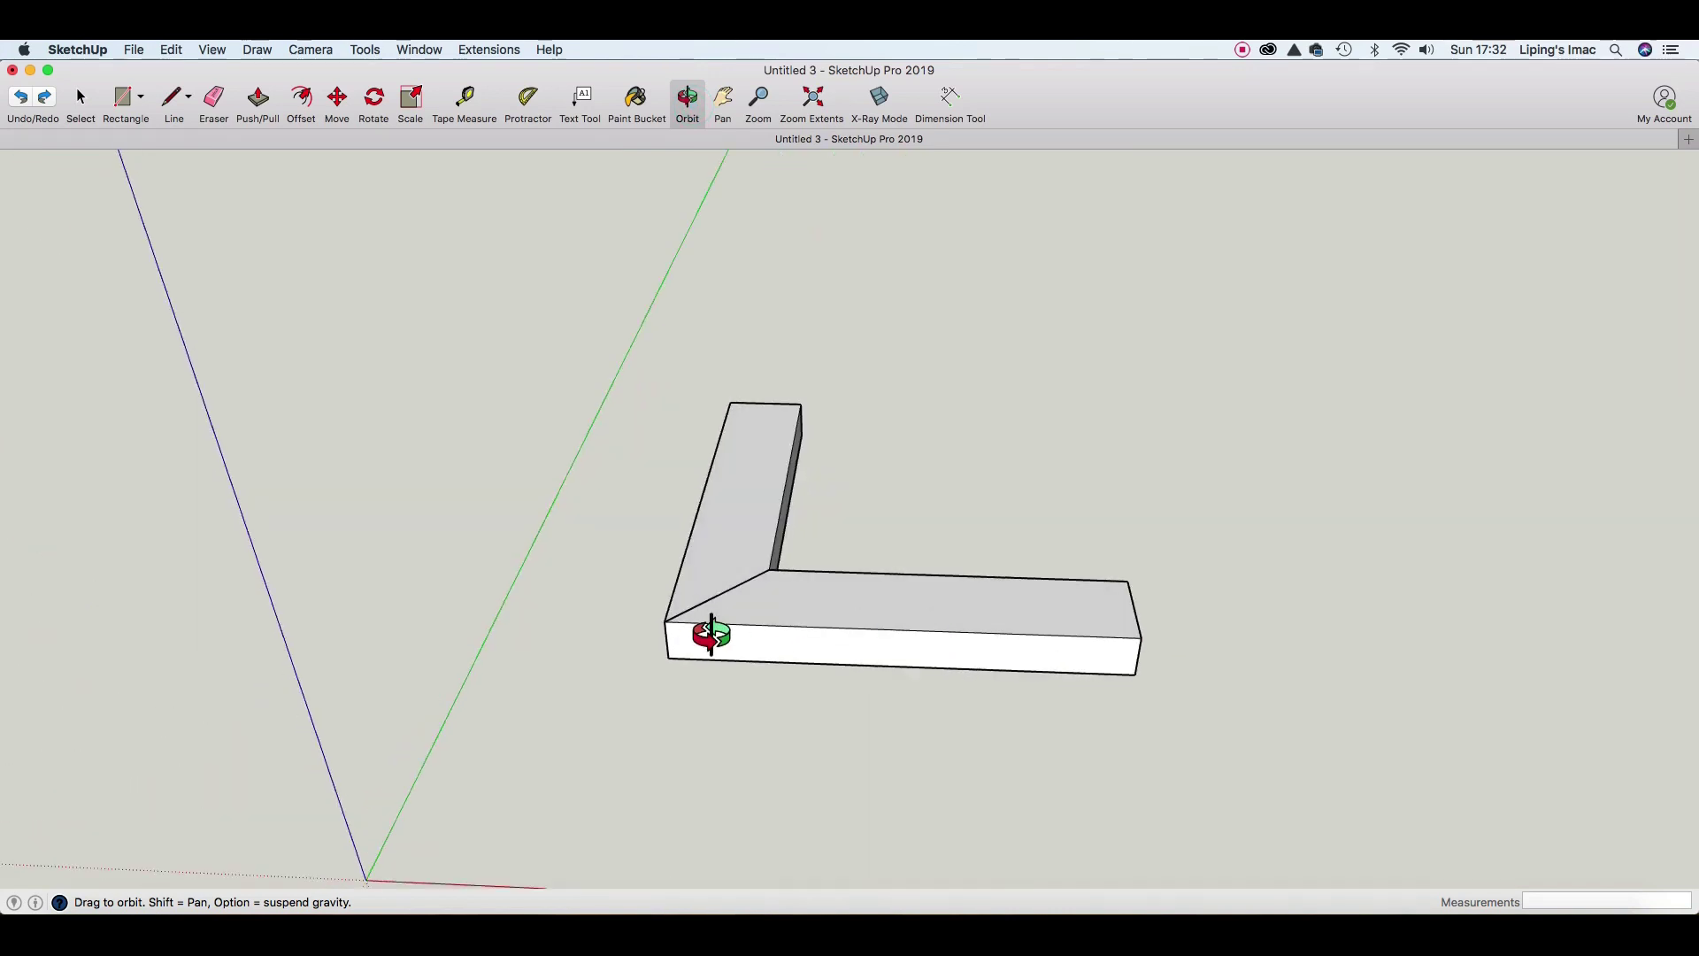
{"action": "scroll", "coordinate": [689, 634], "scroll_direction": "up", "scroll_amount": 2}
{"action": "scroll", "coordinate": [735, 607], "scroll_direction": "up", "scroll_amount": 2}
{"action": "scroll", "coordinate": [735, 611], "scroll_direction": "down", "scroll_amount": 3}
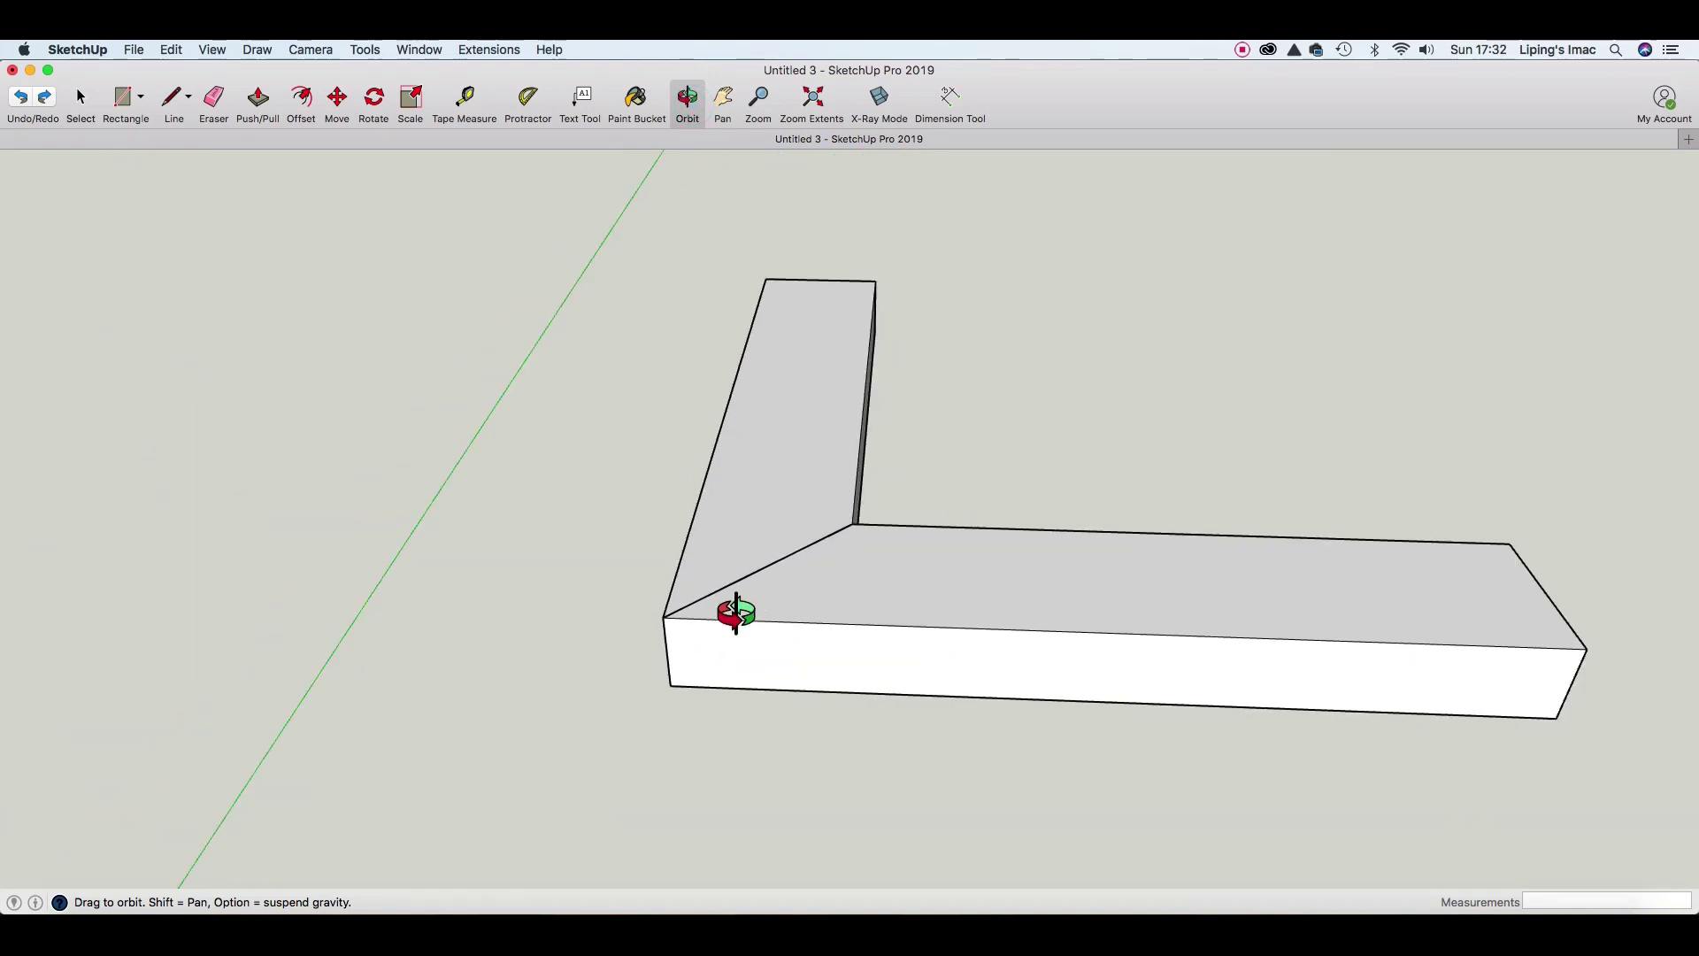
{"action": "scroll", "coordinate": [736, 613], "scroll_direction": "down", "scroll_amount": 4}
{"action": "scroll", "coordinate": [737, 613], "scroll_direction": "down", "scroll_amount": 3}
{"action": "key", "text": "space"}
{"action": "left_click", "coordinate": [740, 651]}
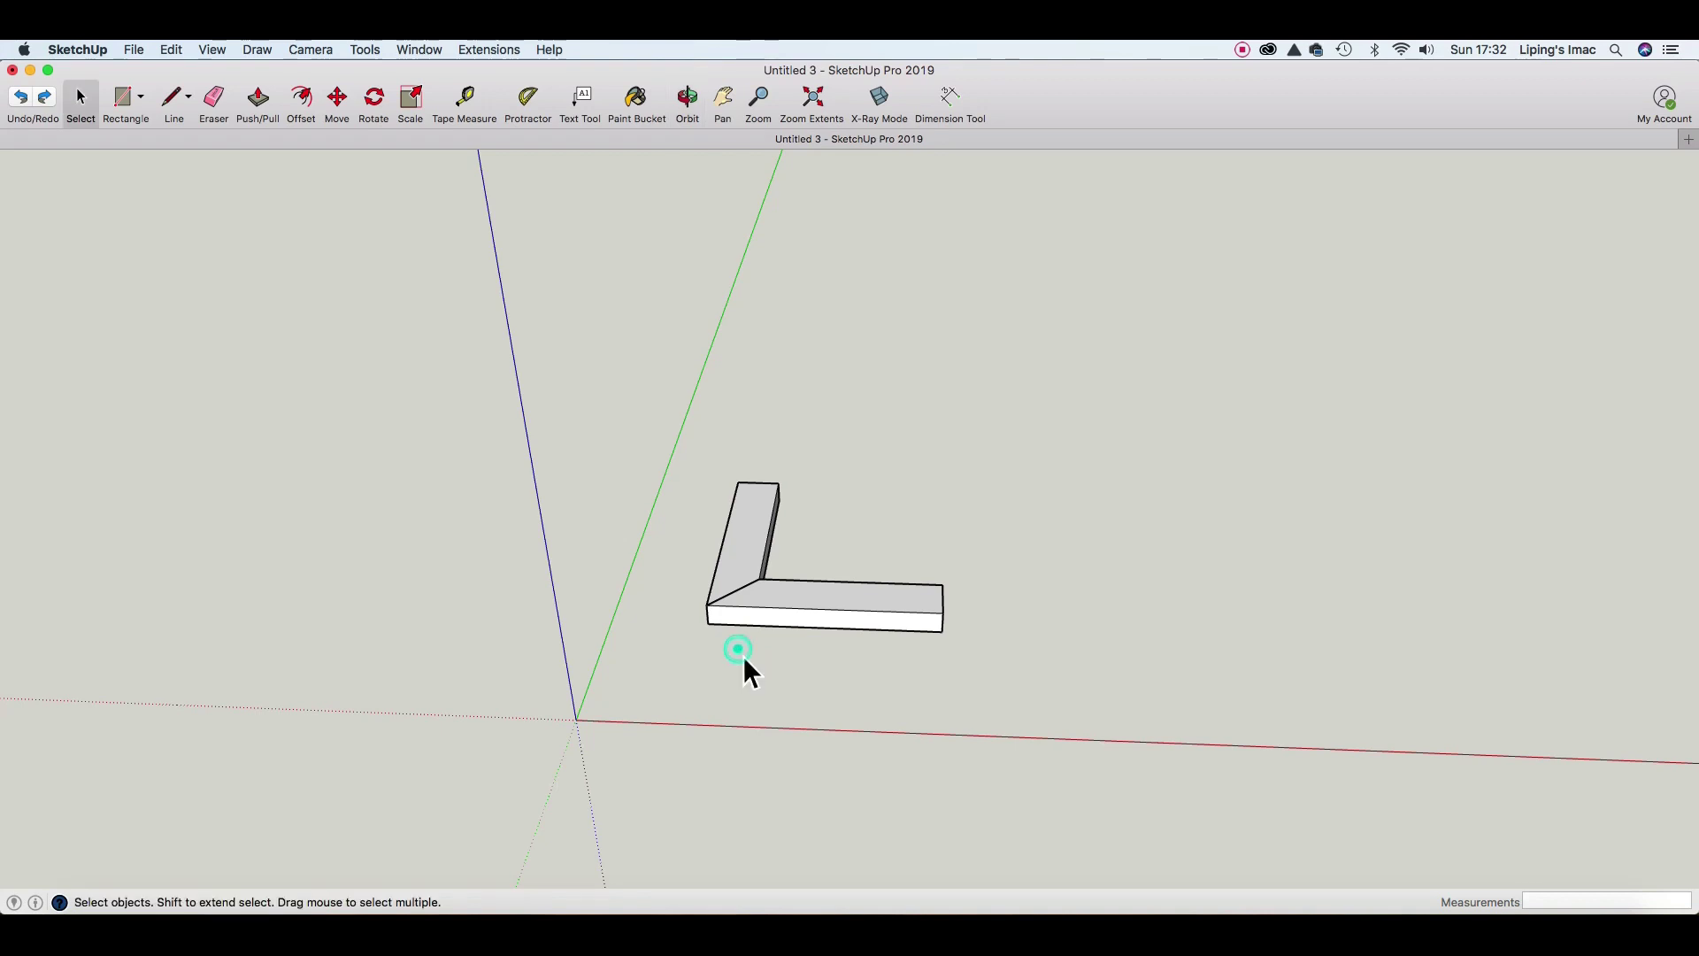
{"action": "left_click", "coordinate": [367, 50]}
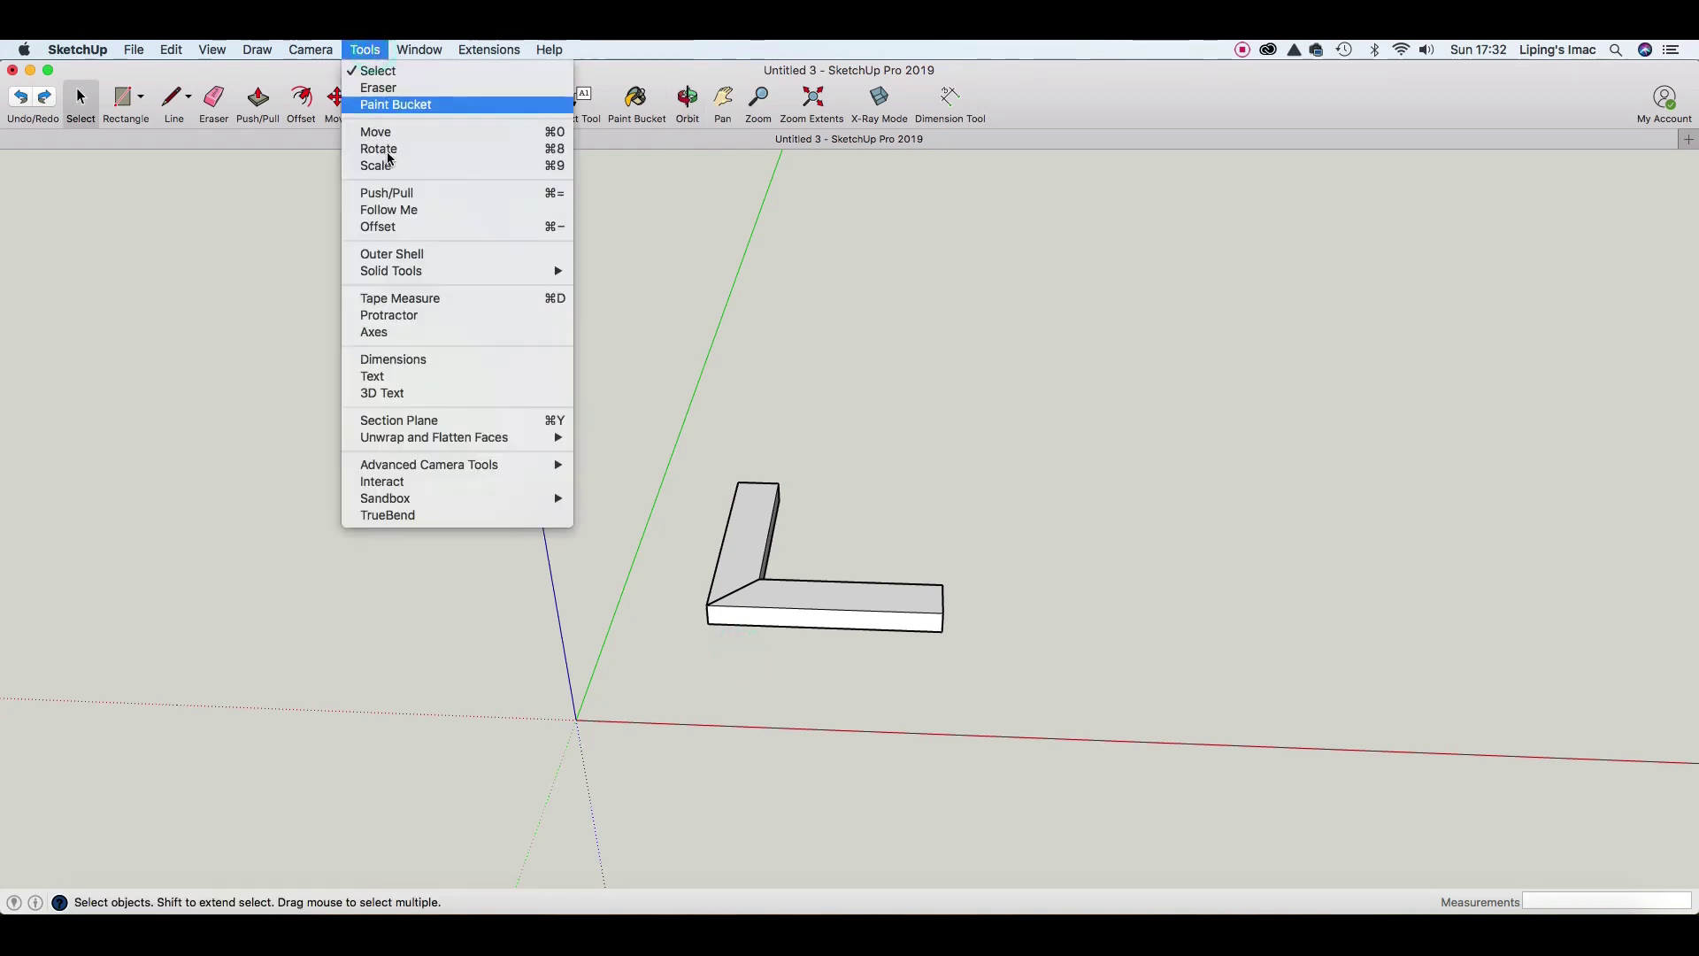
Add 3D text 'Inglete 45 grados' and place it below the L joint.
{"action": "left_click", "coordinate": [393, 400]}
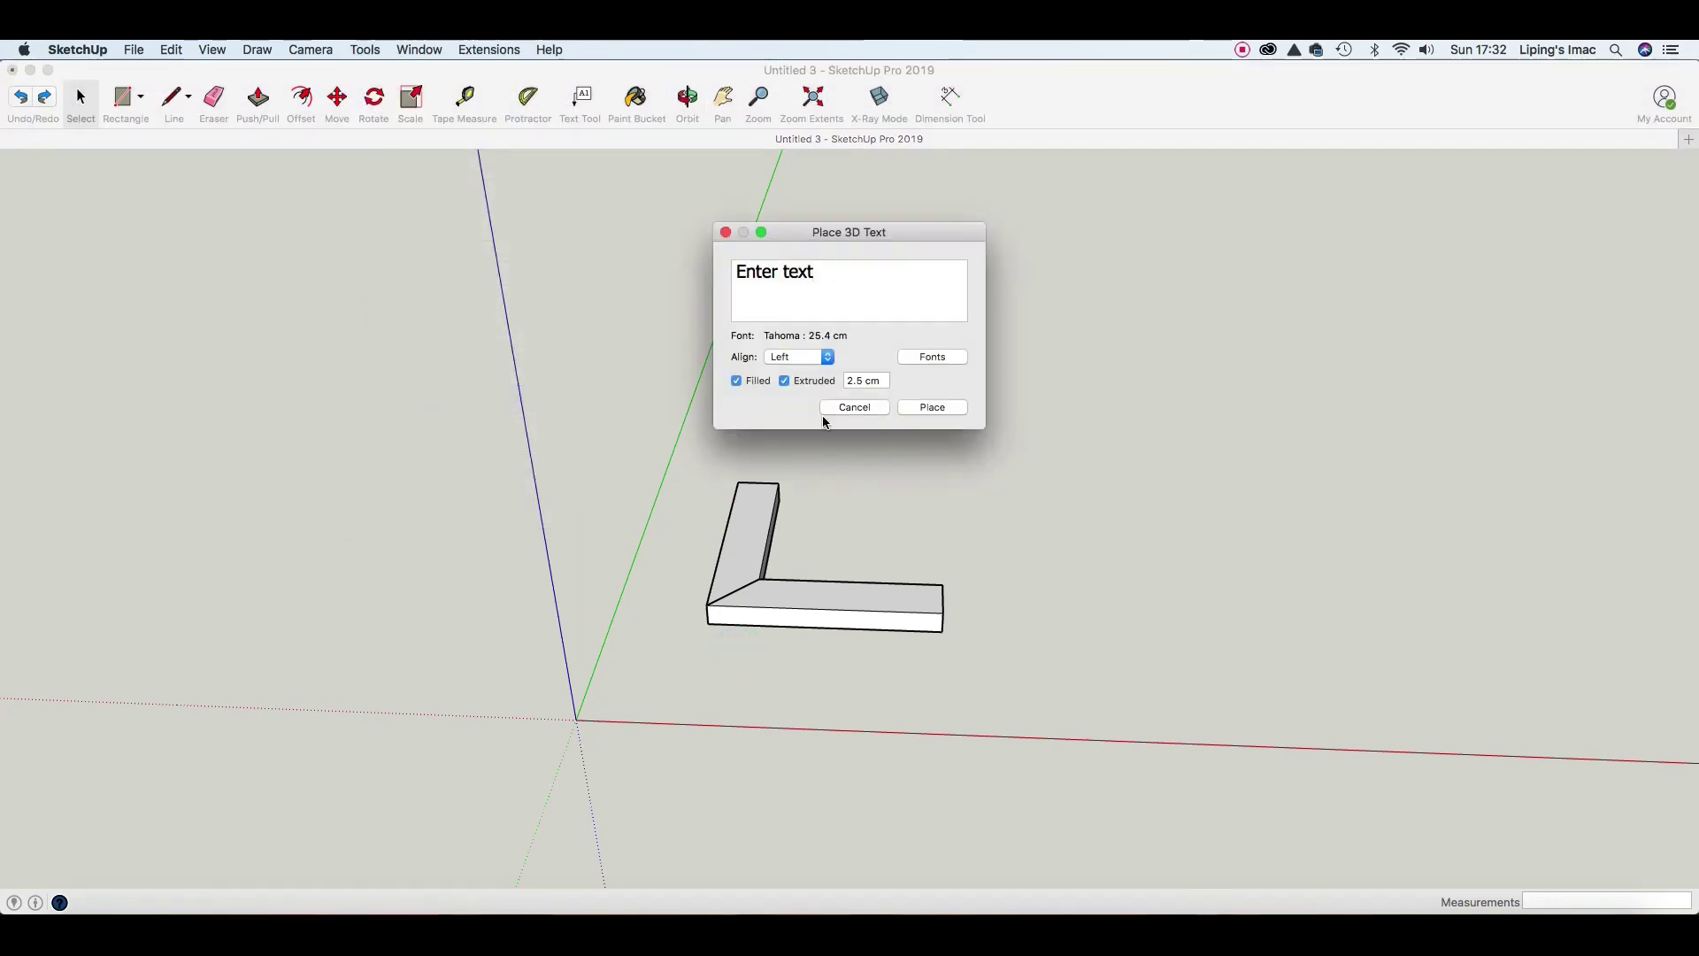
{"action": "triple_click", "coordinate": [836, 278]}
{"action": "key", "text": "BackSpace"}
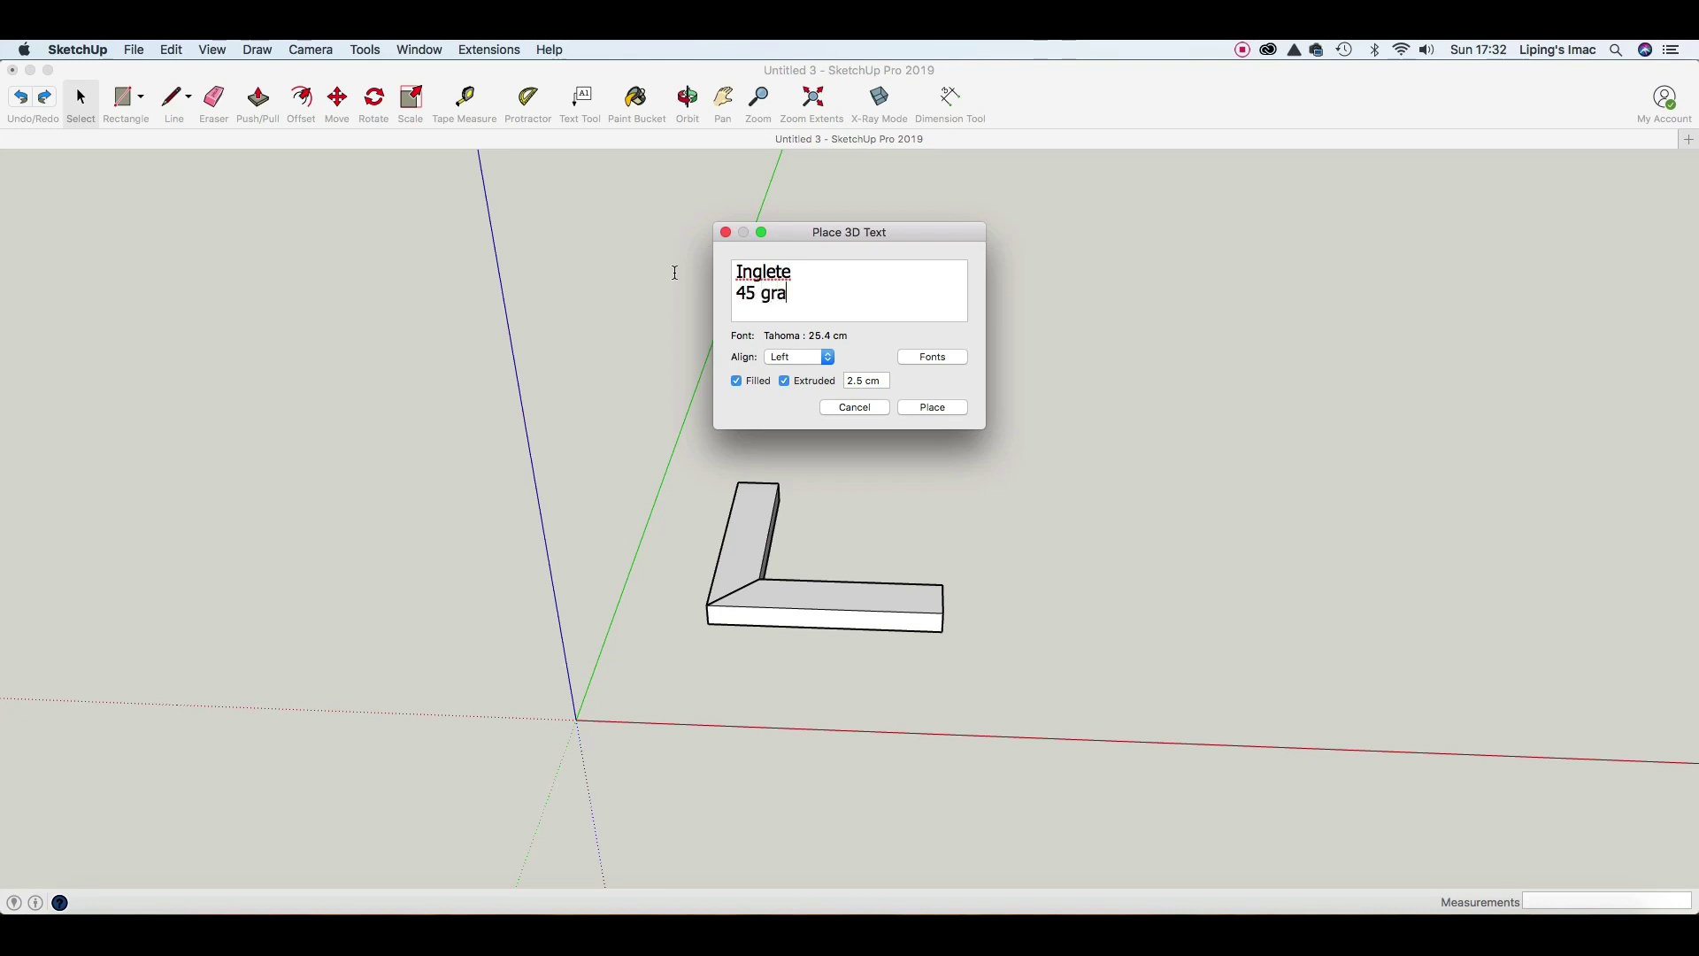
{"action": "type", "text": "dos"}
{"action": "key", "text": "Return"}
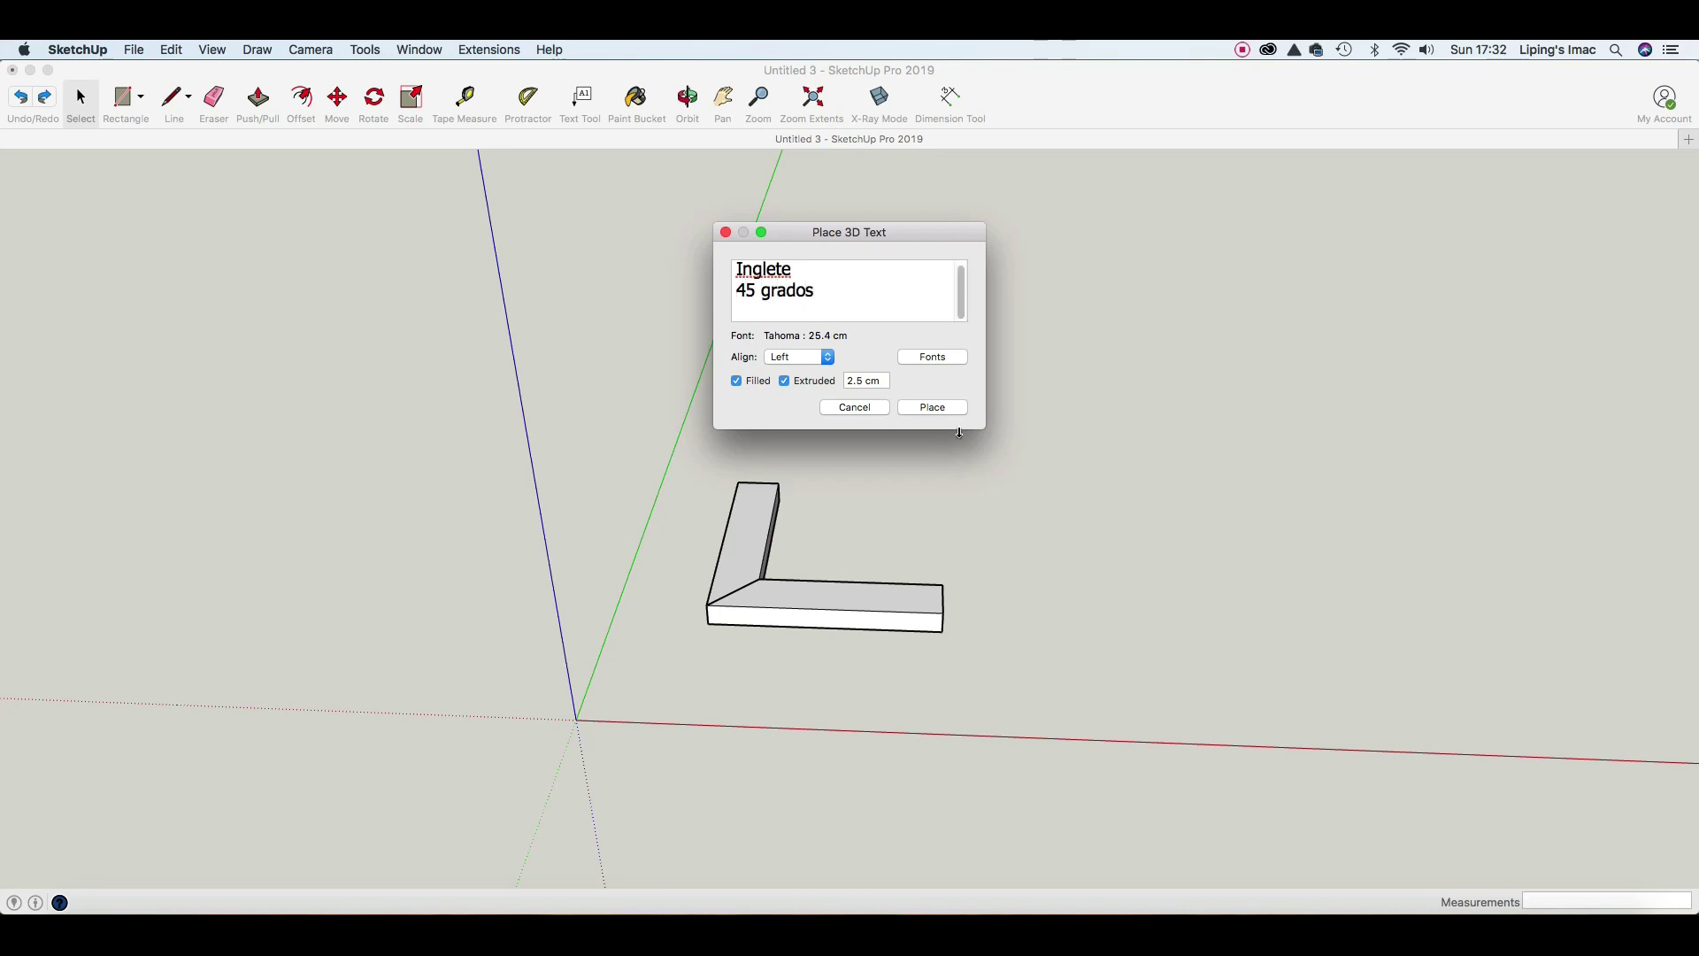
{"action": "left_click", "coordinate": [940, 408]}
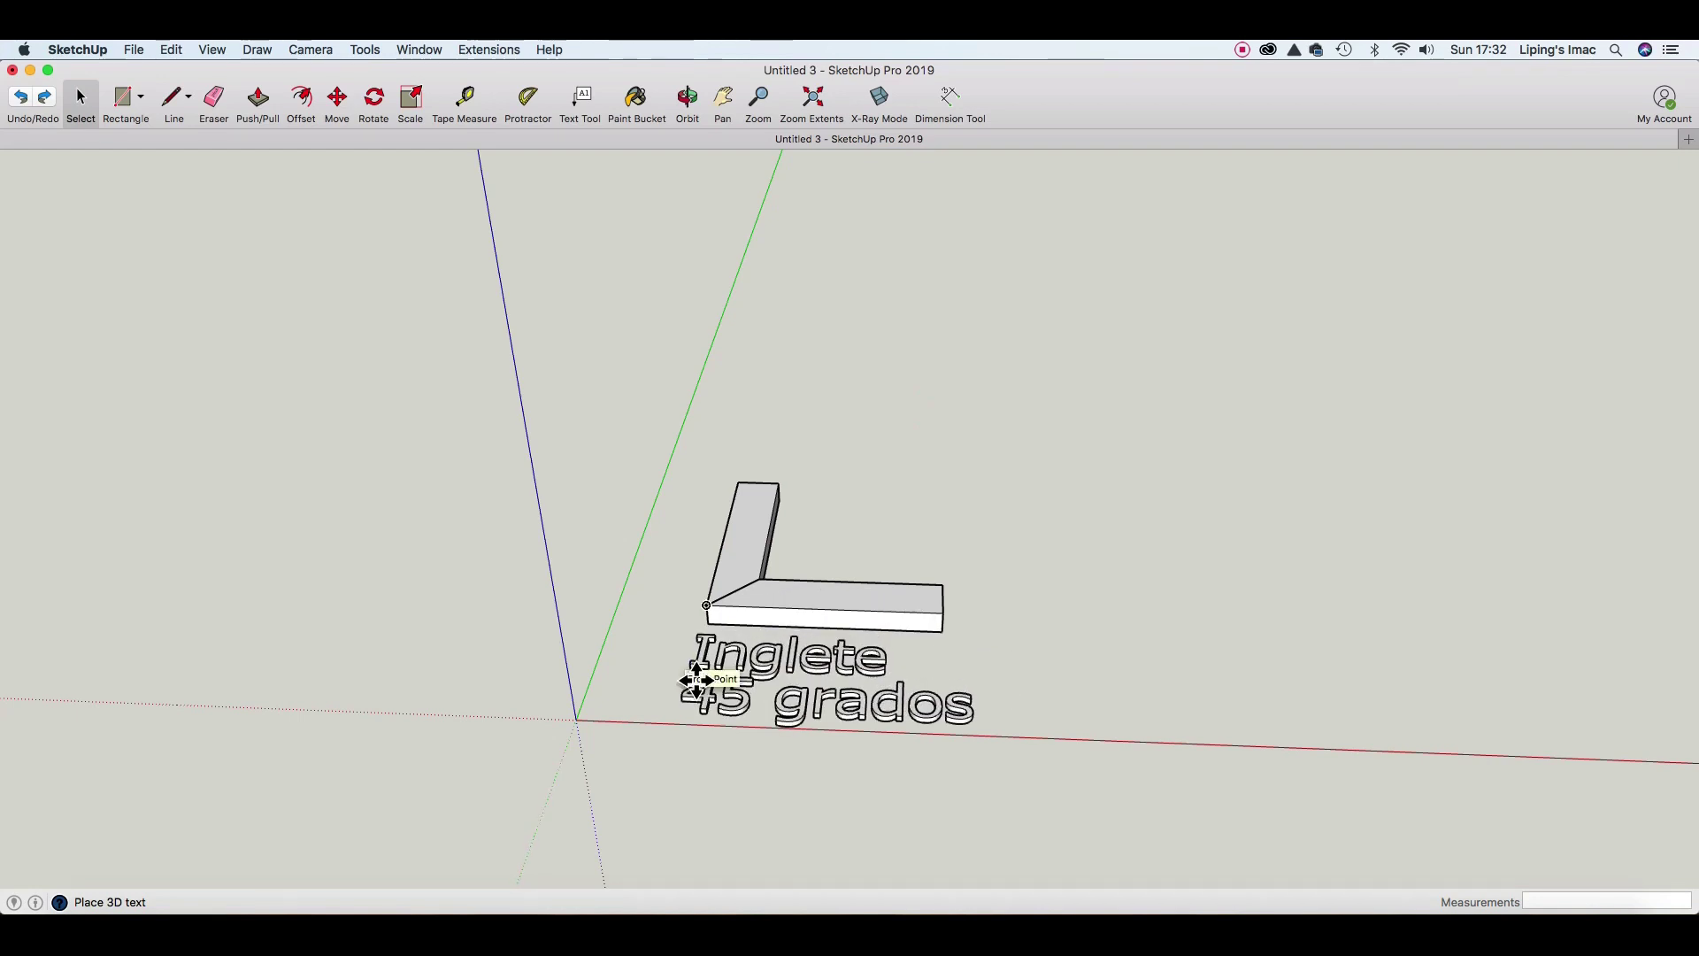
{"action": "left_click", "coordinate": [697, 675]}
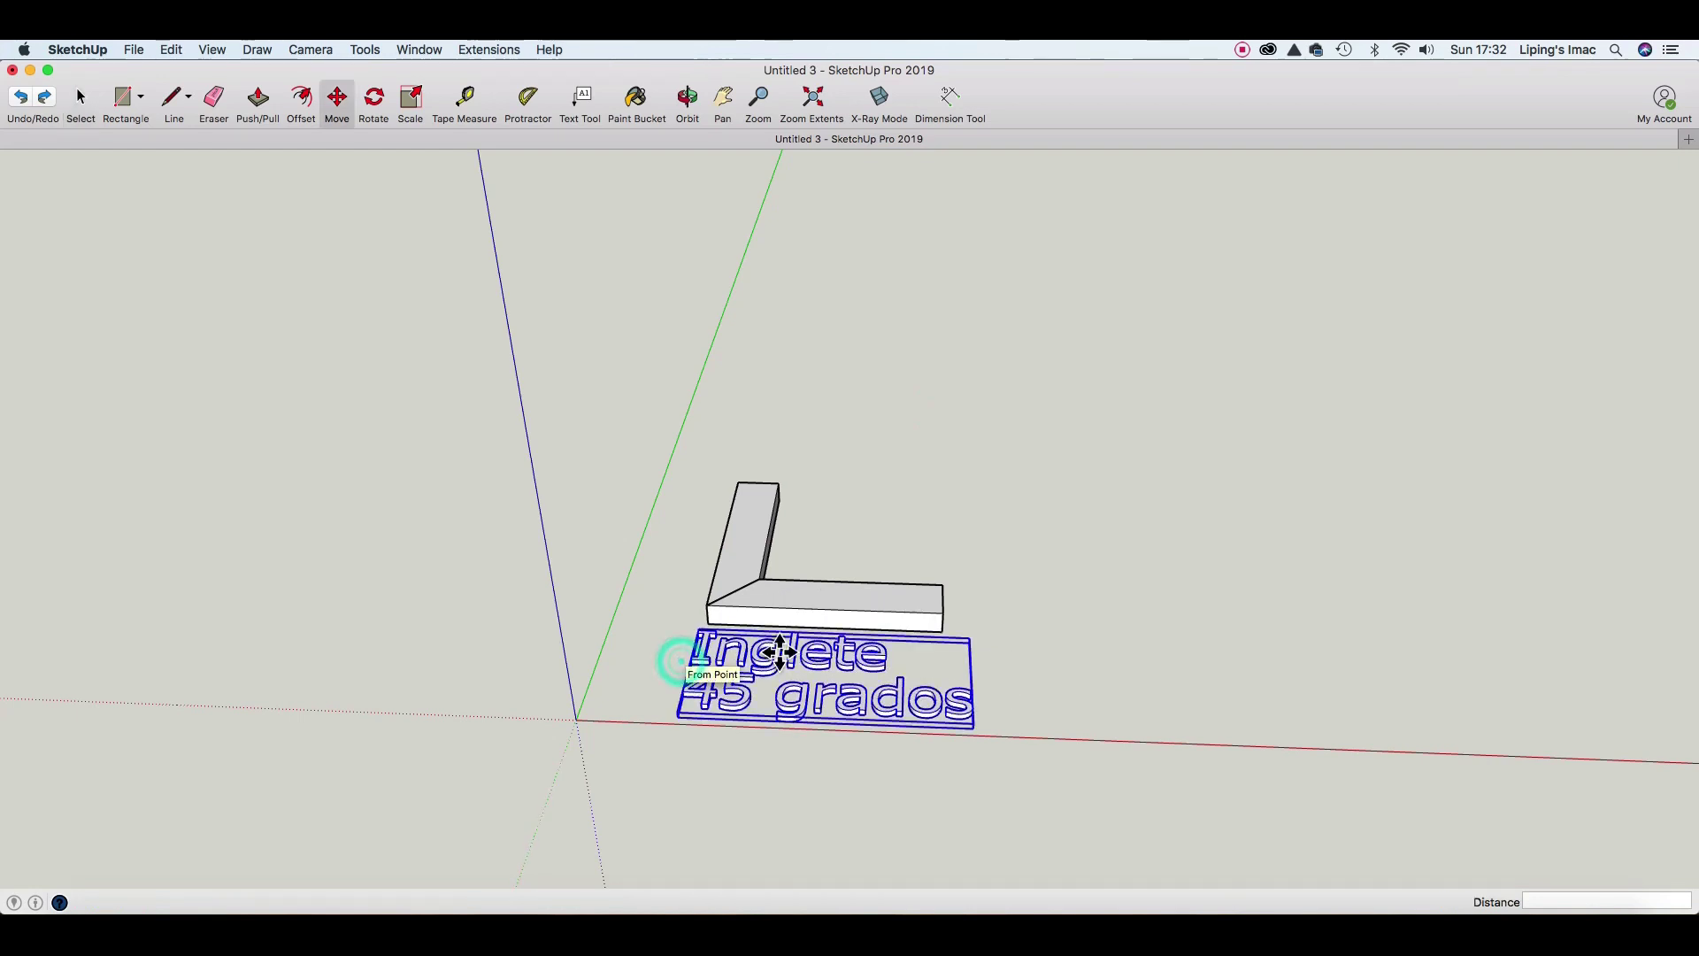
{"action": "key", "text": "space"}
Select both arms of the L, attempt grouping them, then undo.
{"action": "left_click", "coordinate": [940, 550]}
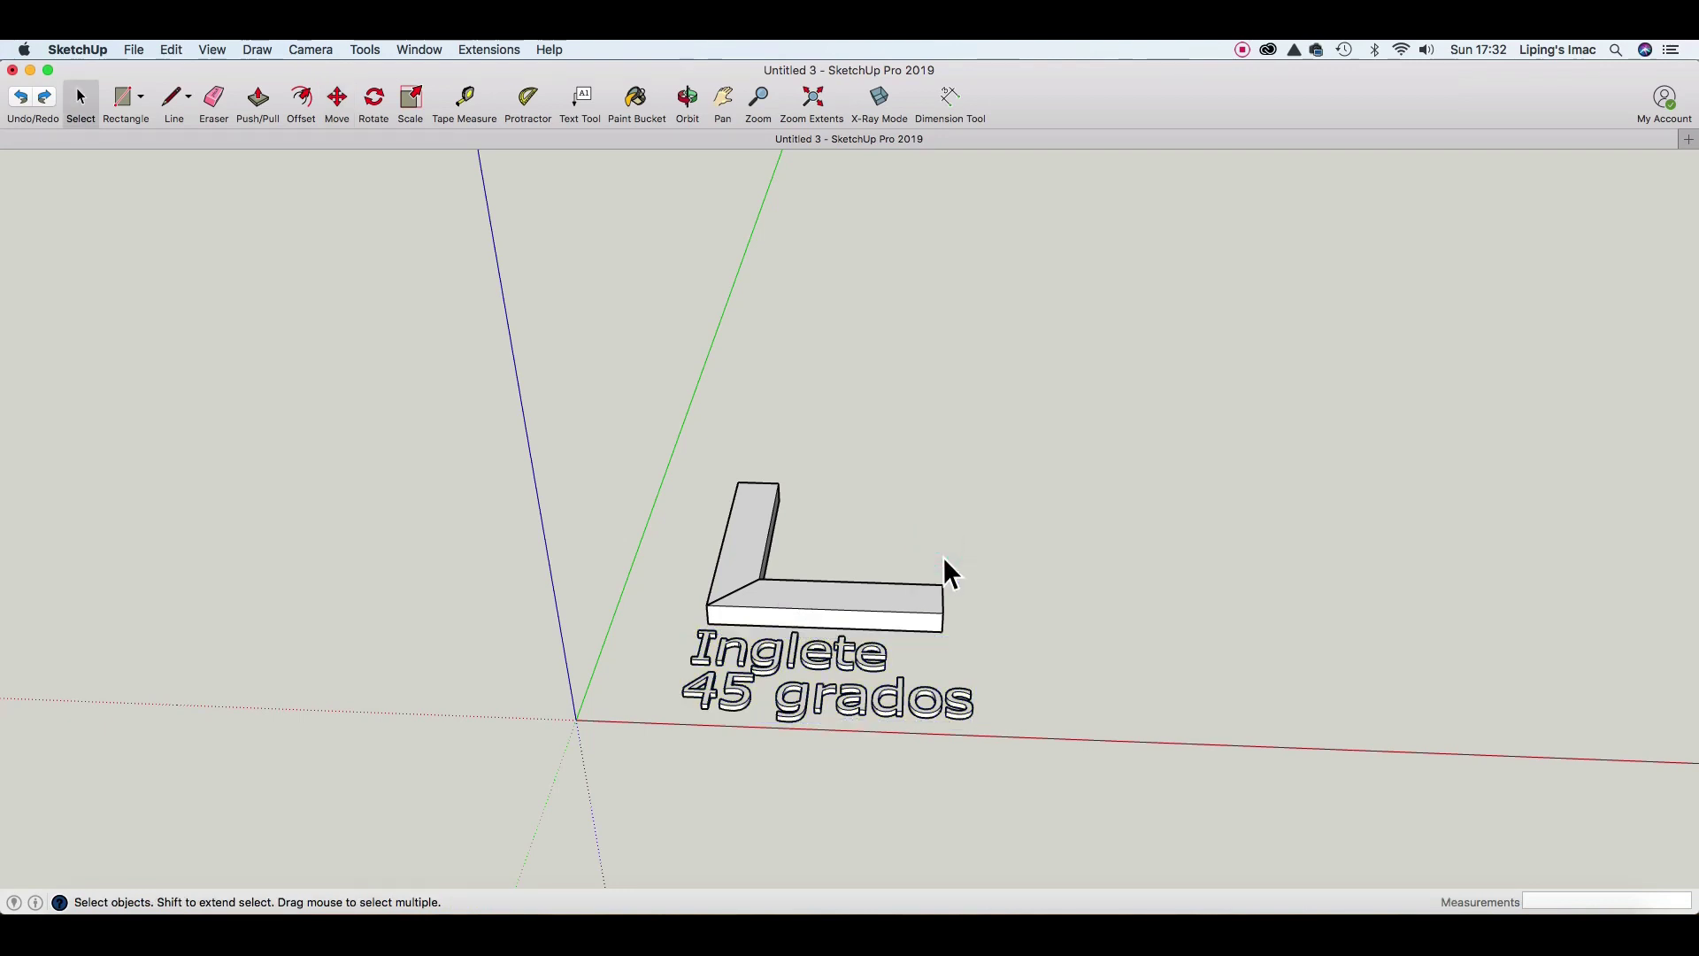
{"action": "left_click", "coordinate": [871, 607]}
{"action": "left_click", "coordinate": [766, 527], "text": "shift"}
{"action": "right_click", "coordinate": [786, 574]}
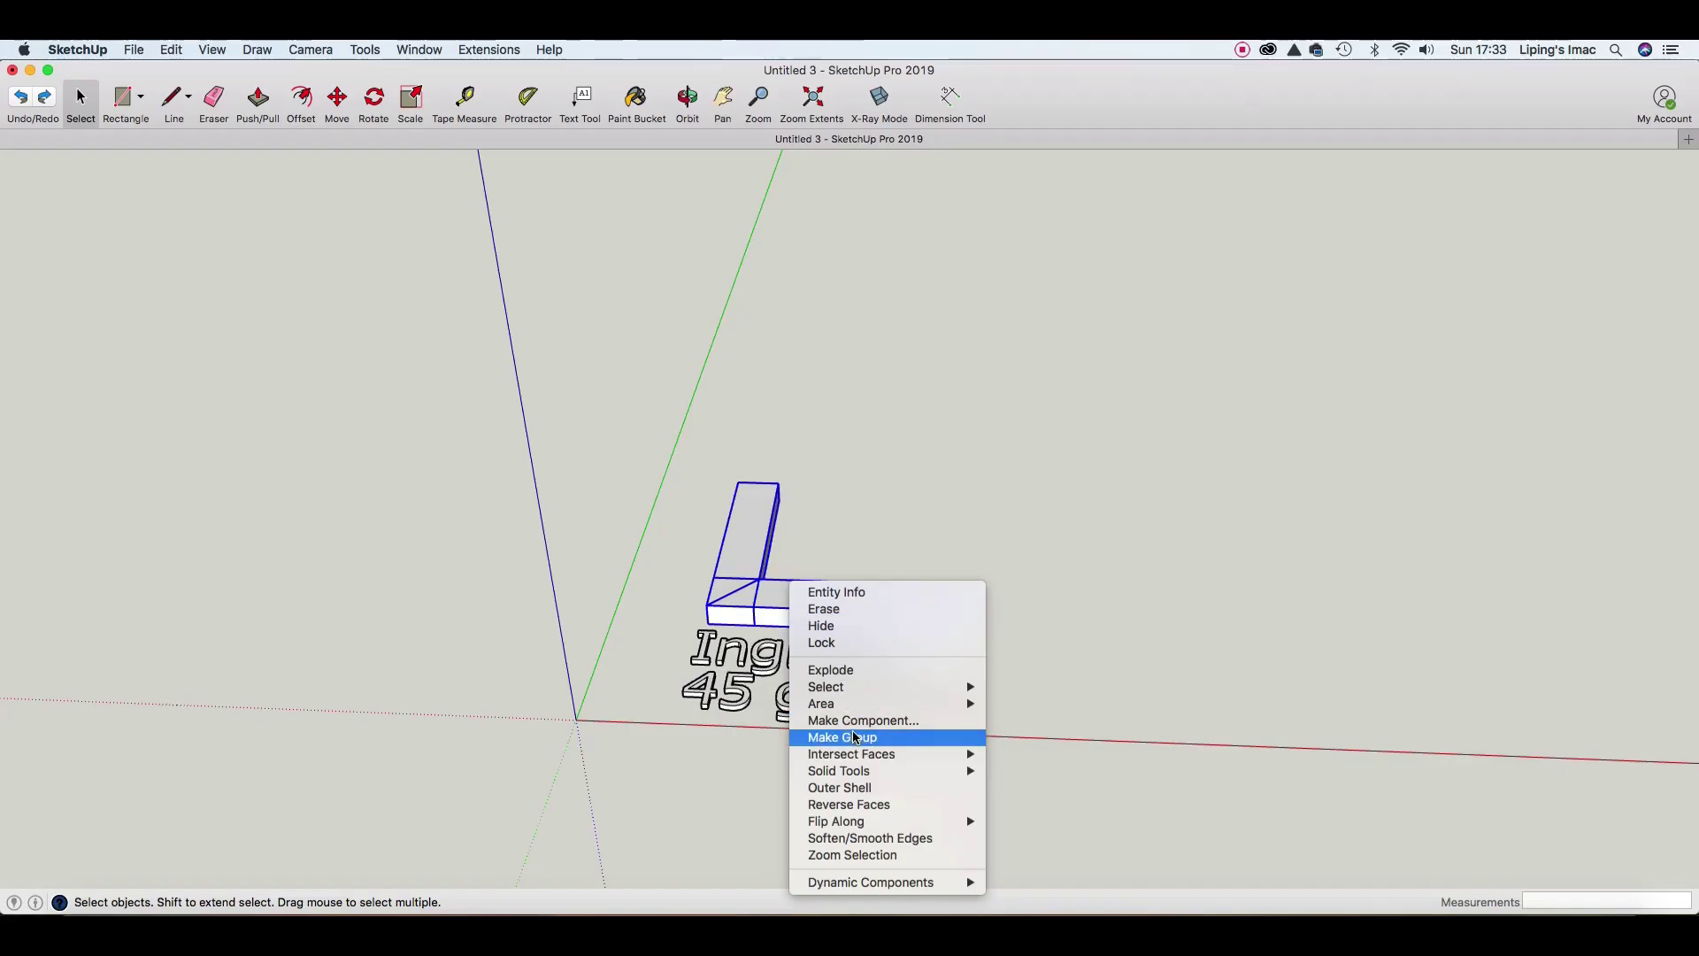
{"action": "key", "text": "super+z"}
{"action": "key", "text": "space"}
Reselect the 3D text, then zoom and pan so the model sits left.
{"action": "left_click", "coordinate": [823, 667]}
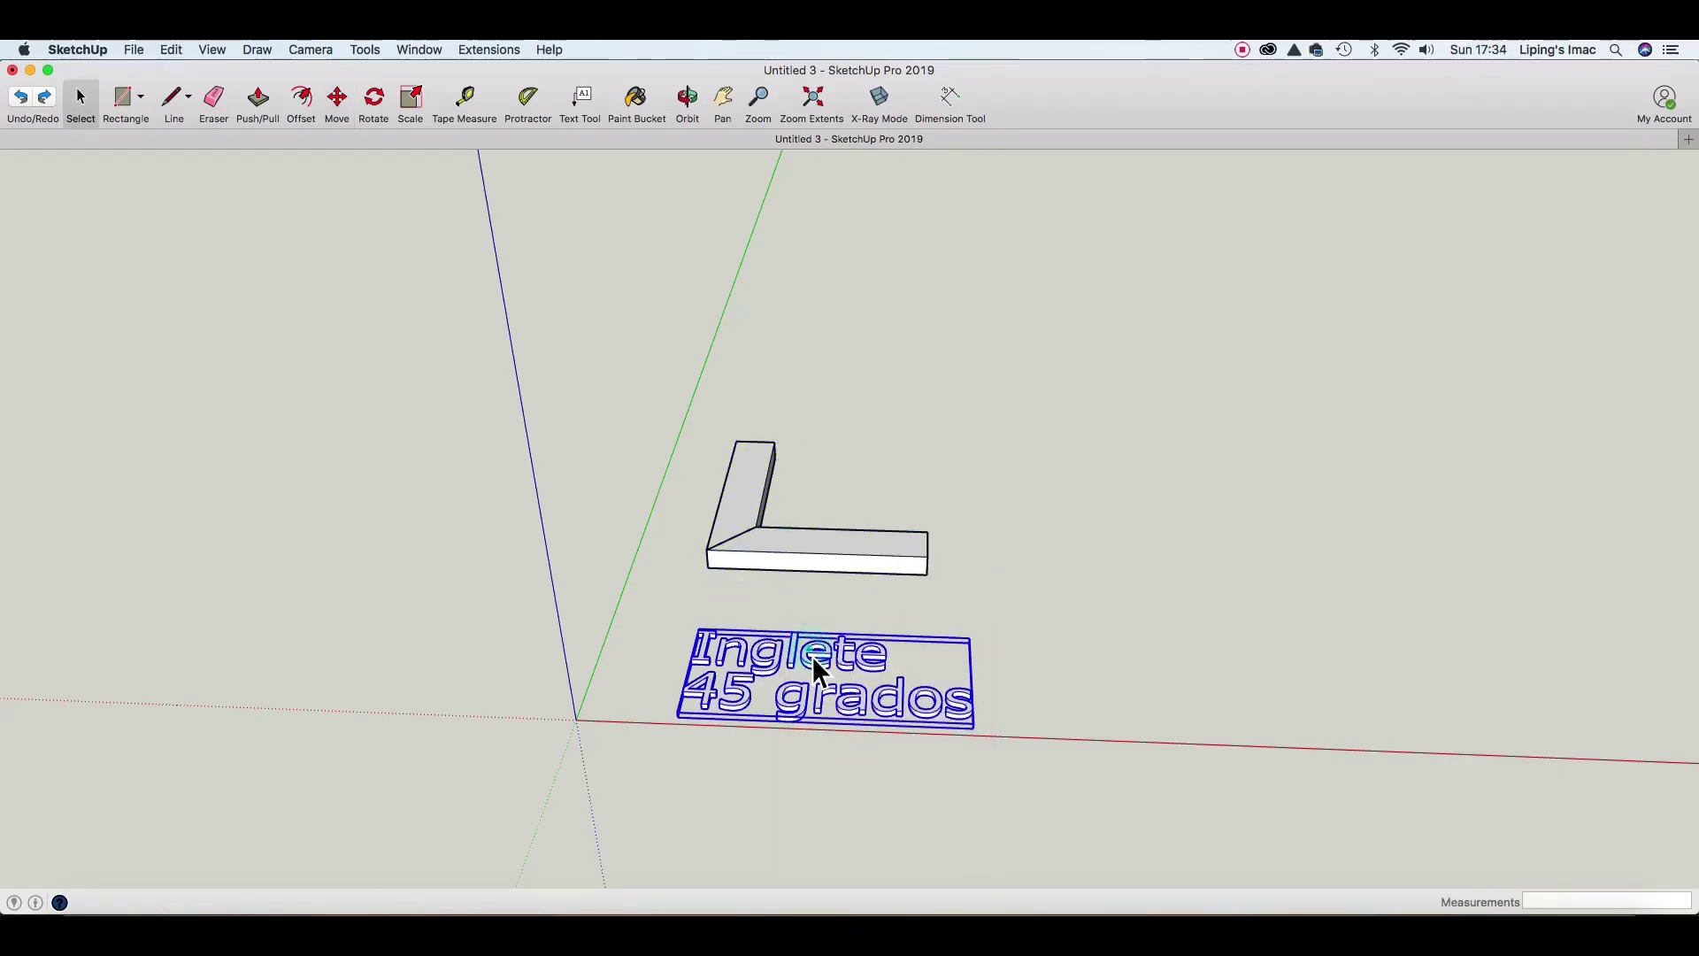
{"action": "key", "text": "m"}
{"action": "scroll", "coordinate": [1053, 602], "scroll_direction": "down", "scroll_amount": 3}
{"action": "key", "text": "space"}
{"action": "left_click", "coordinate": [1130, 584]}
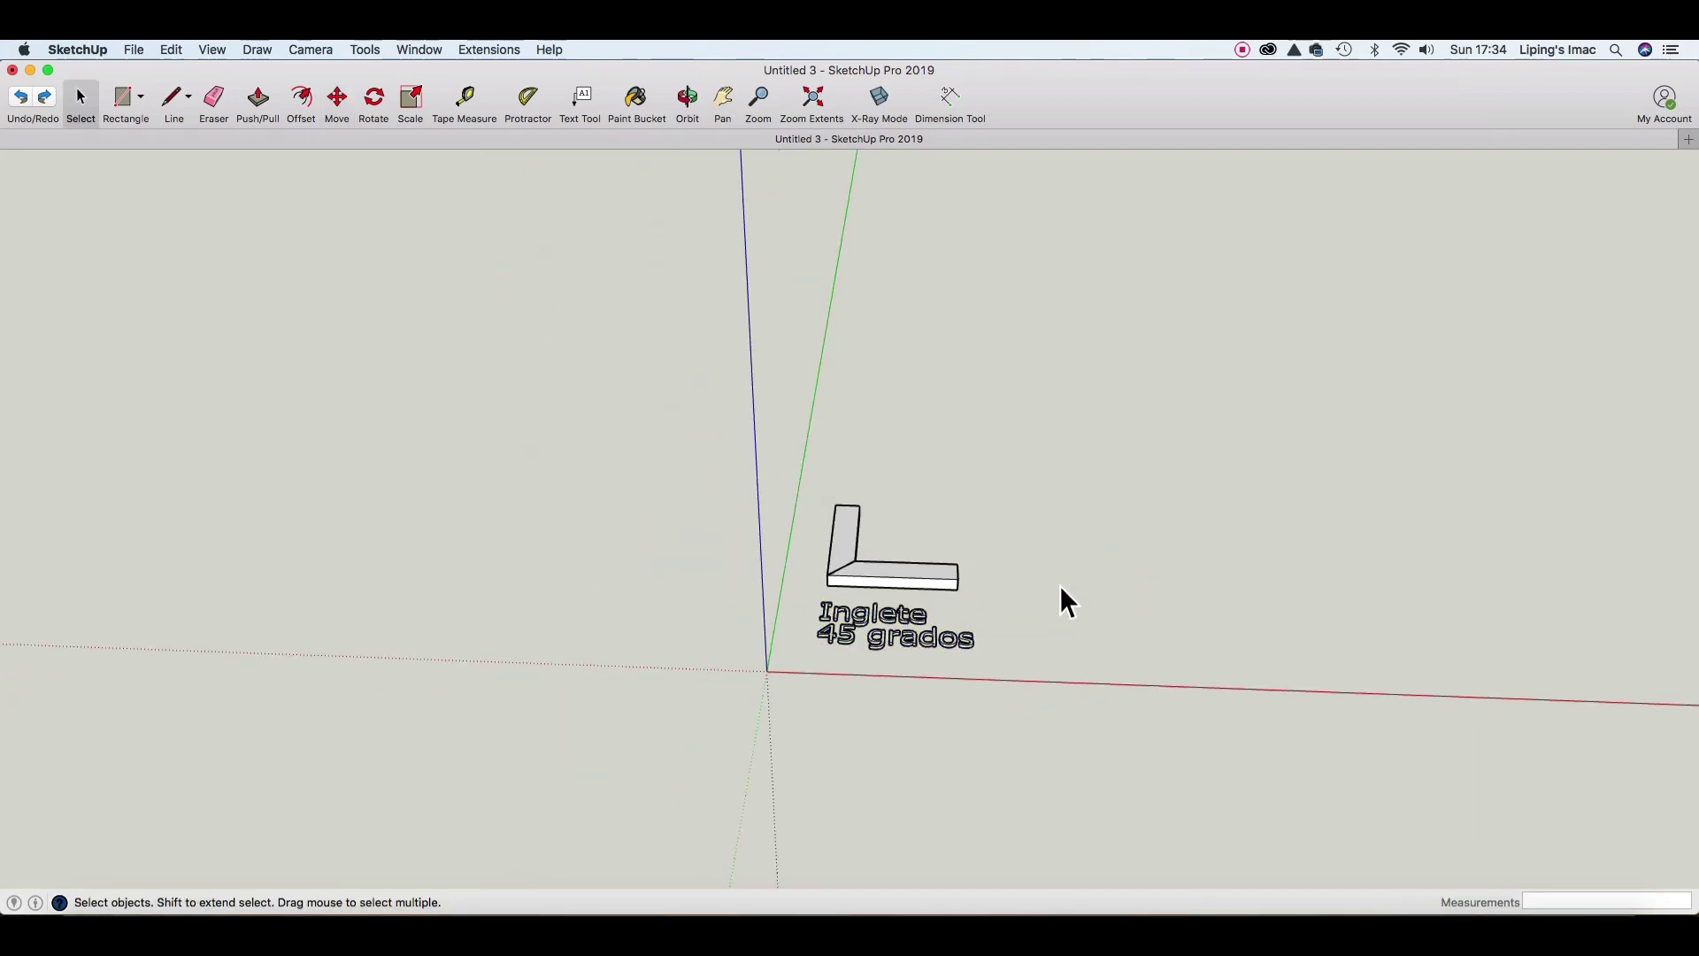
{"action": "left_click", "coordinate": [724, 97]}
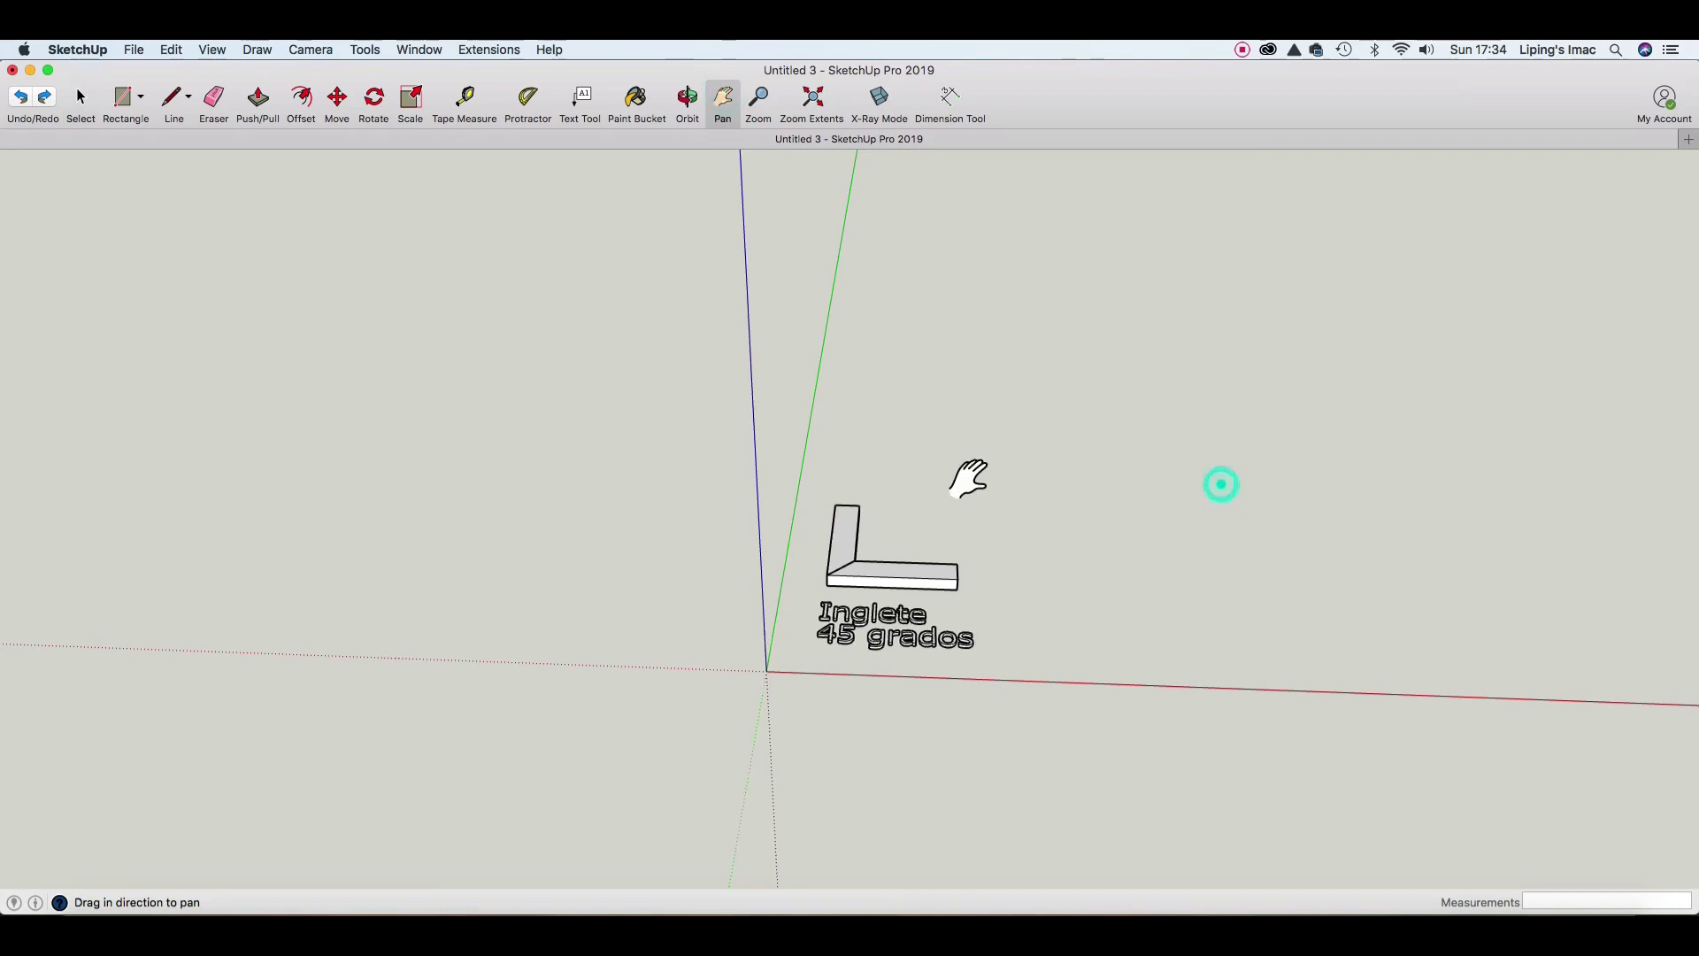
{"action": "left_click_drag", "start_coordinate": [972, 478], "coordinate": [770, 493]}
{"action": "key", "text": "space"}
{"action": "left_click", "coordinate": [1059, 523]}
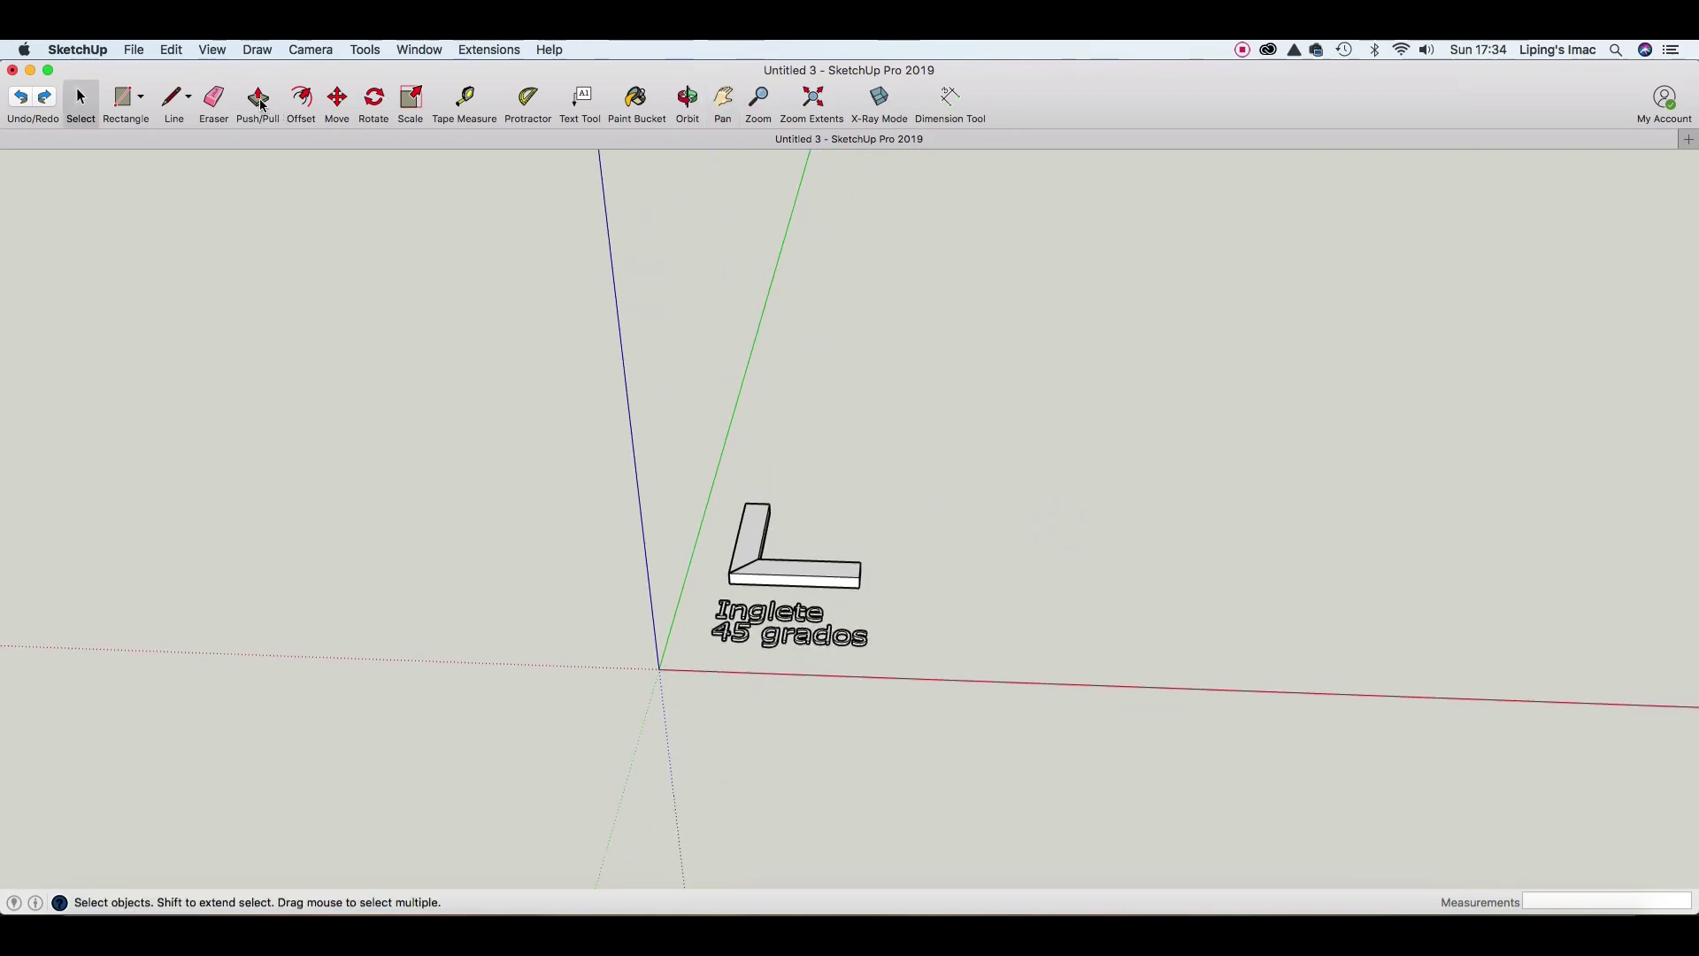
Draw a 100 by 25 rectangle to the right of the label.
{"action": "left_click", "coordinate": [118, 99]}
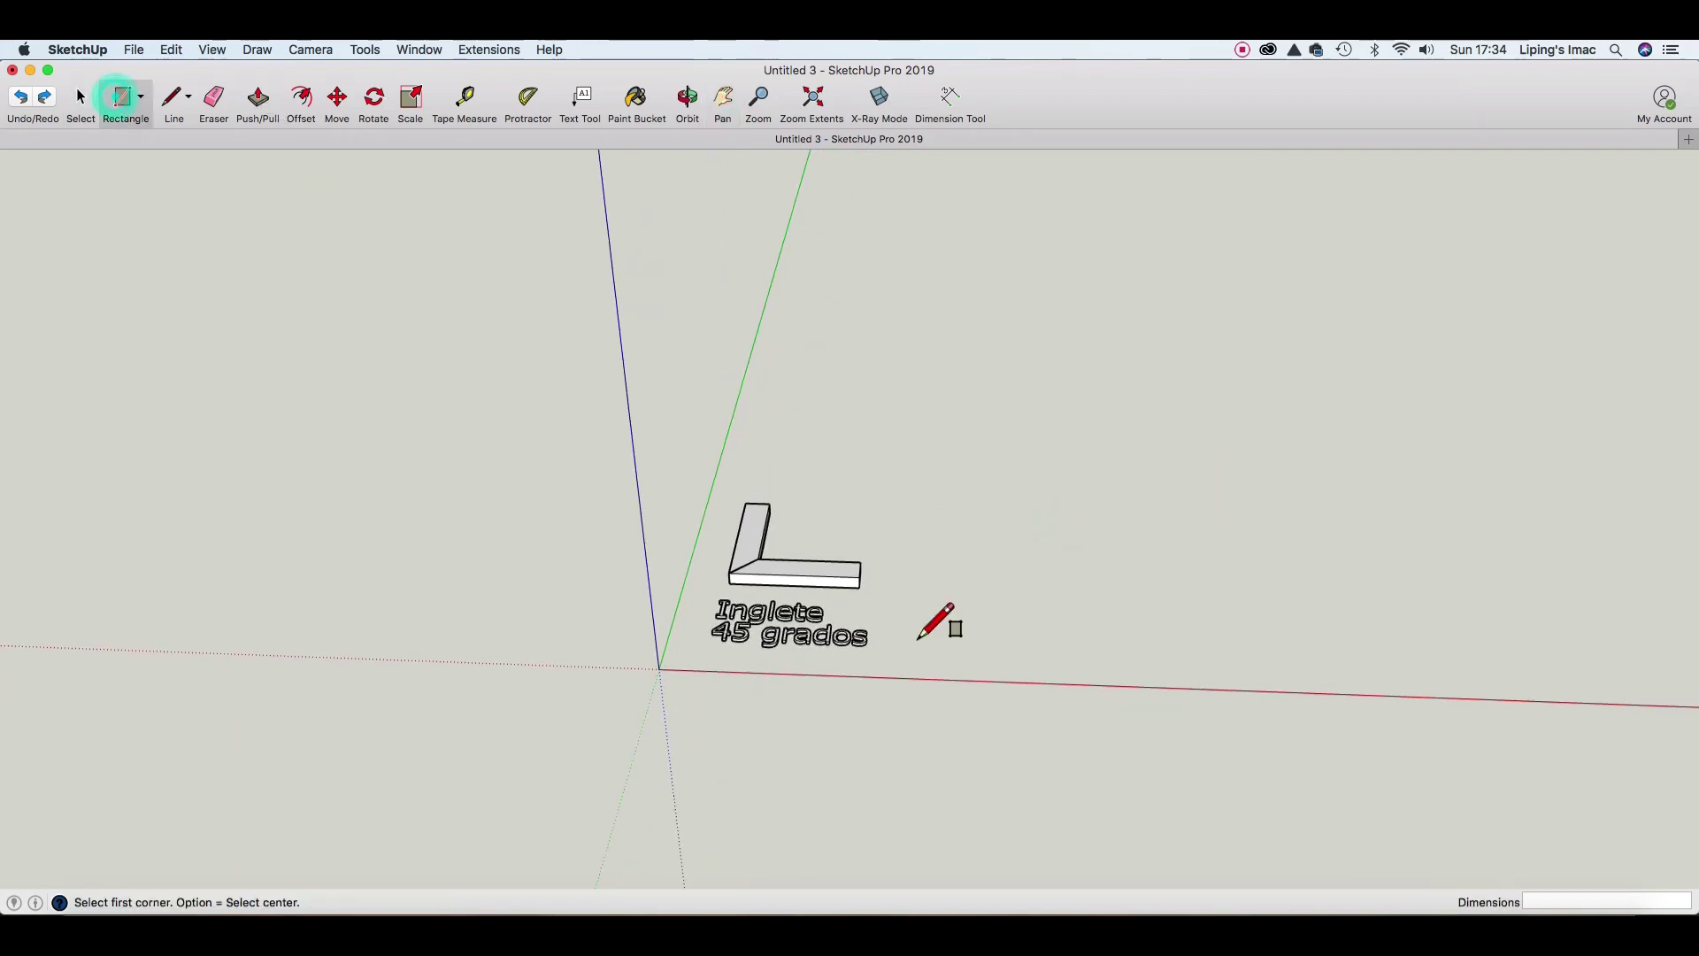
{"action": "left_click", "coordinate": [974, 610]}
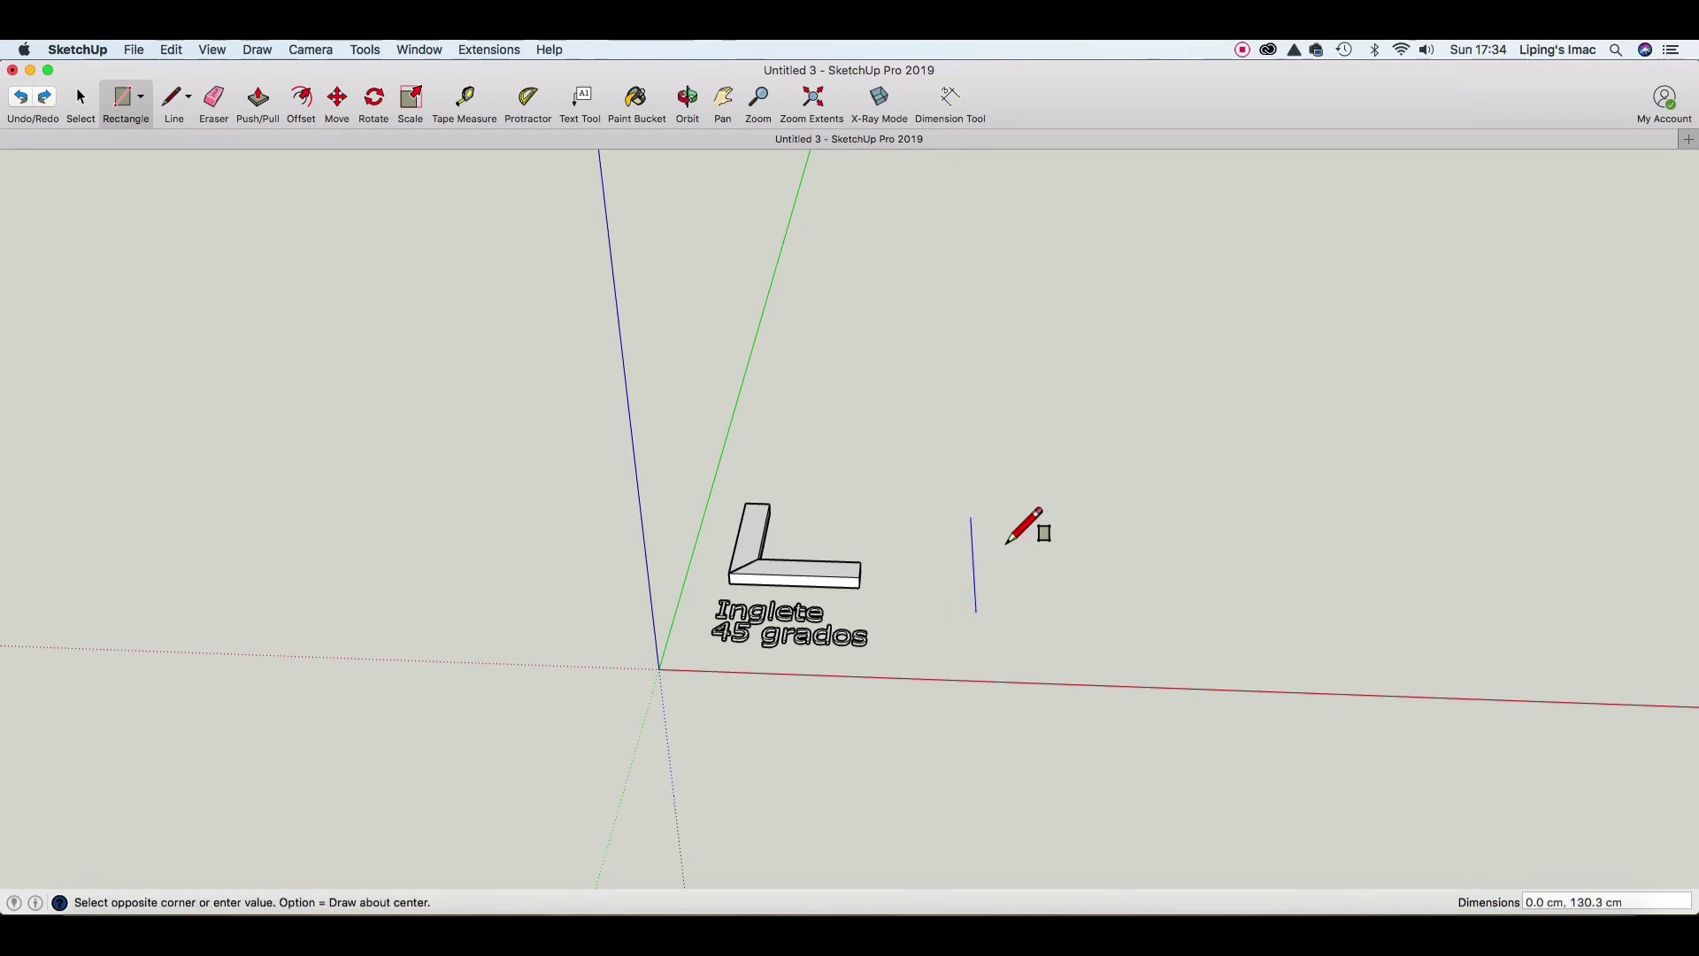
{"action": "left_click", "coordinate": [1010, 518]}
{"action": "type", "text": "100,25"}
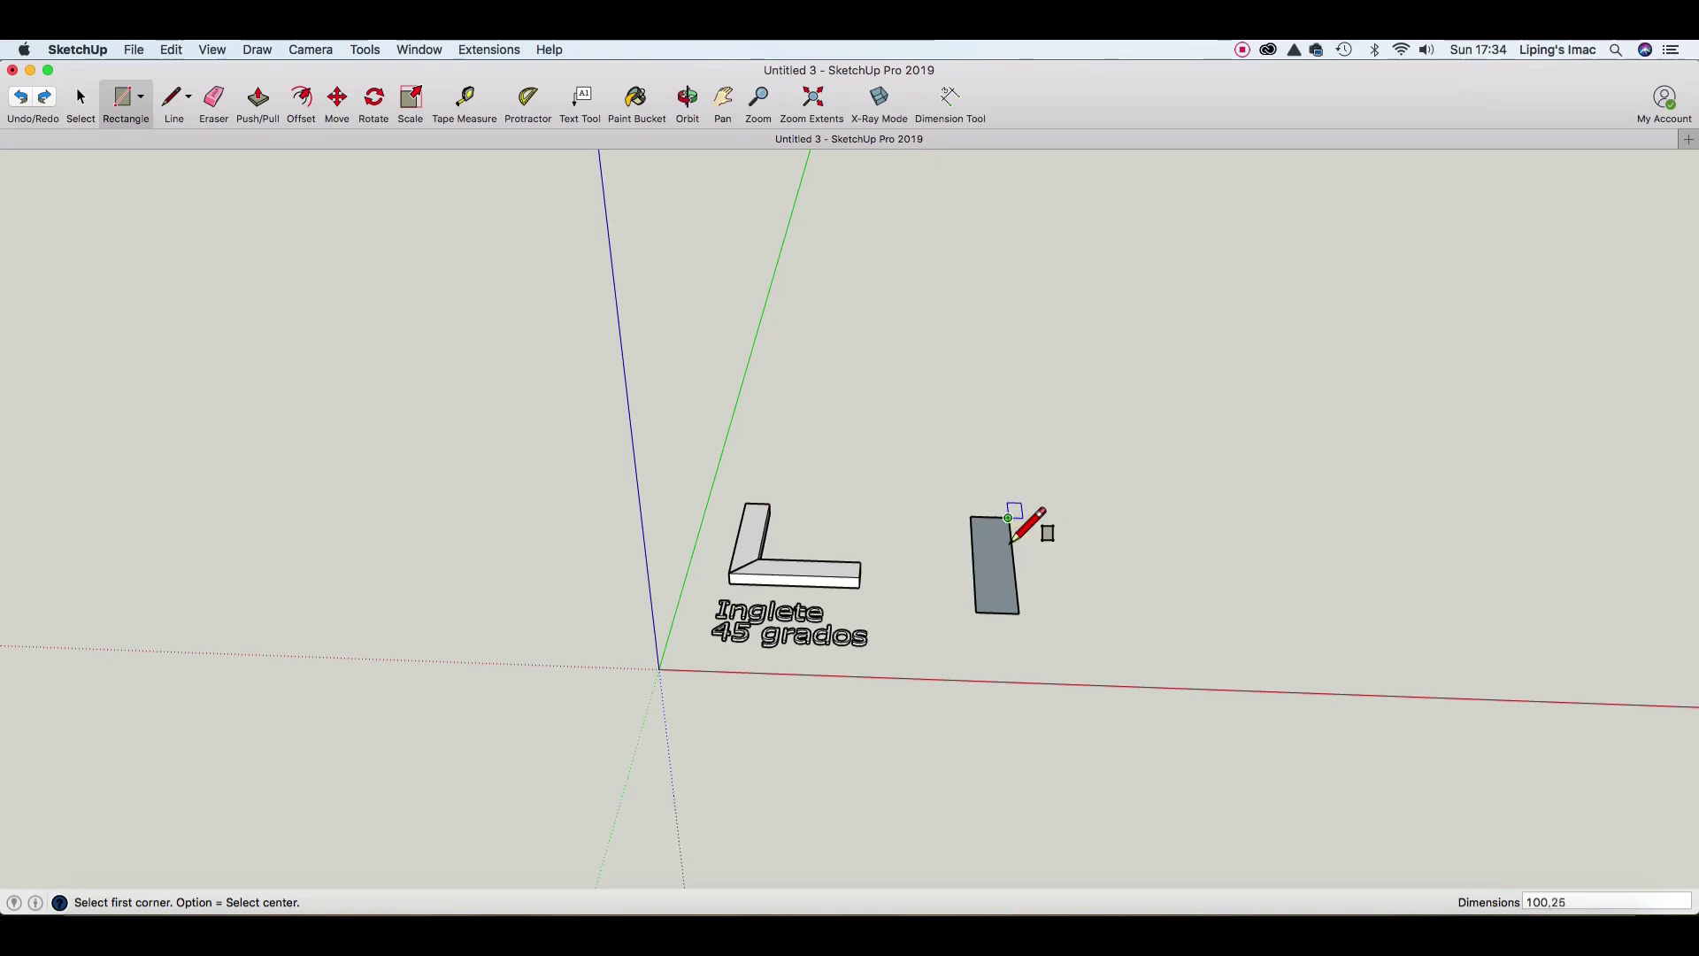
{"action": "key", "text": "Return"}
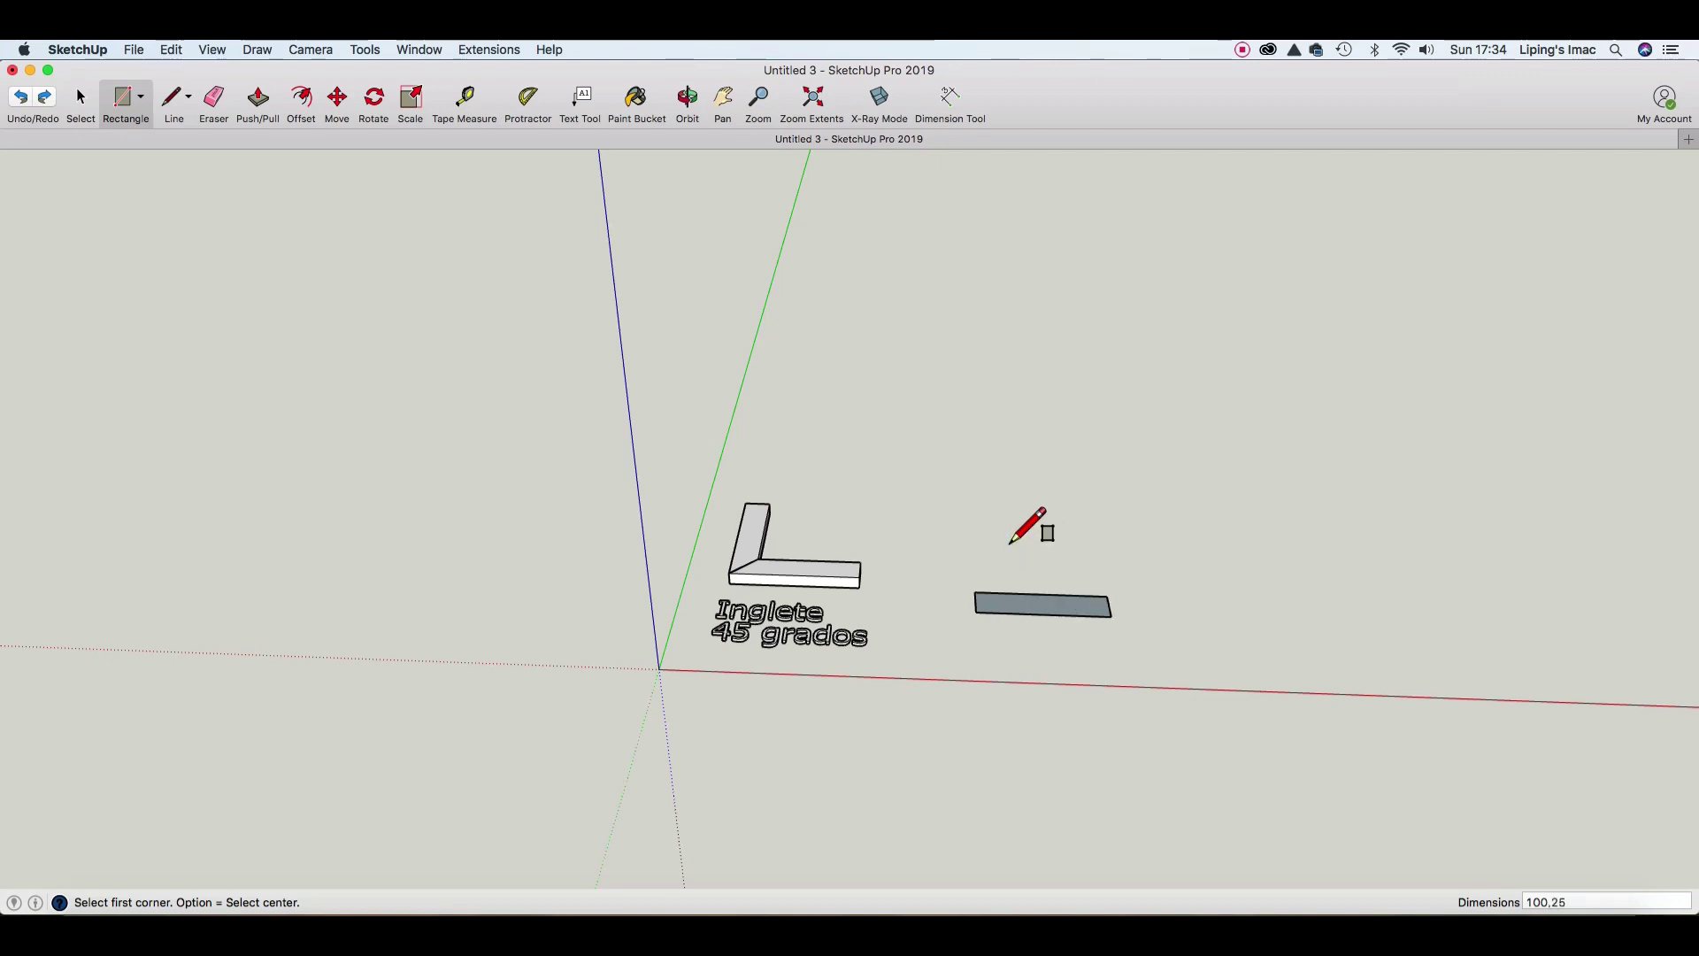
{"action": "key", "text": "space"}
Extrude the rectangle 10 cm into a flat board.
{"action": "left_click", "coordinate": [1029, 610]}
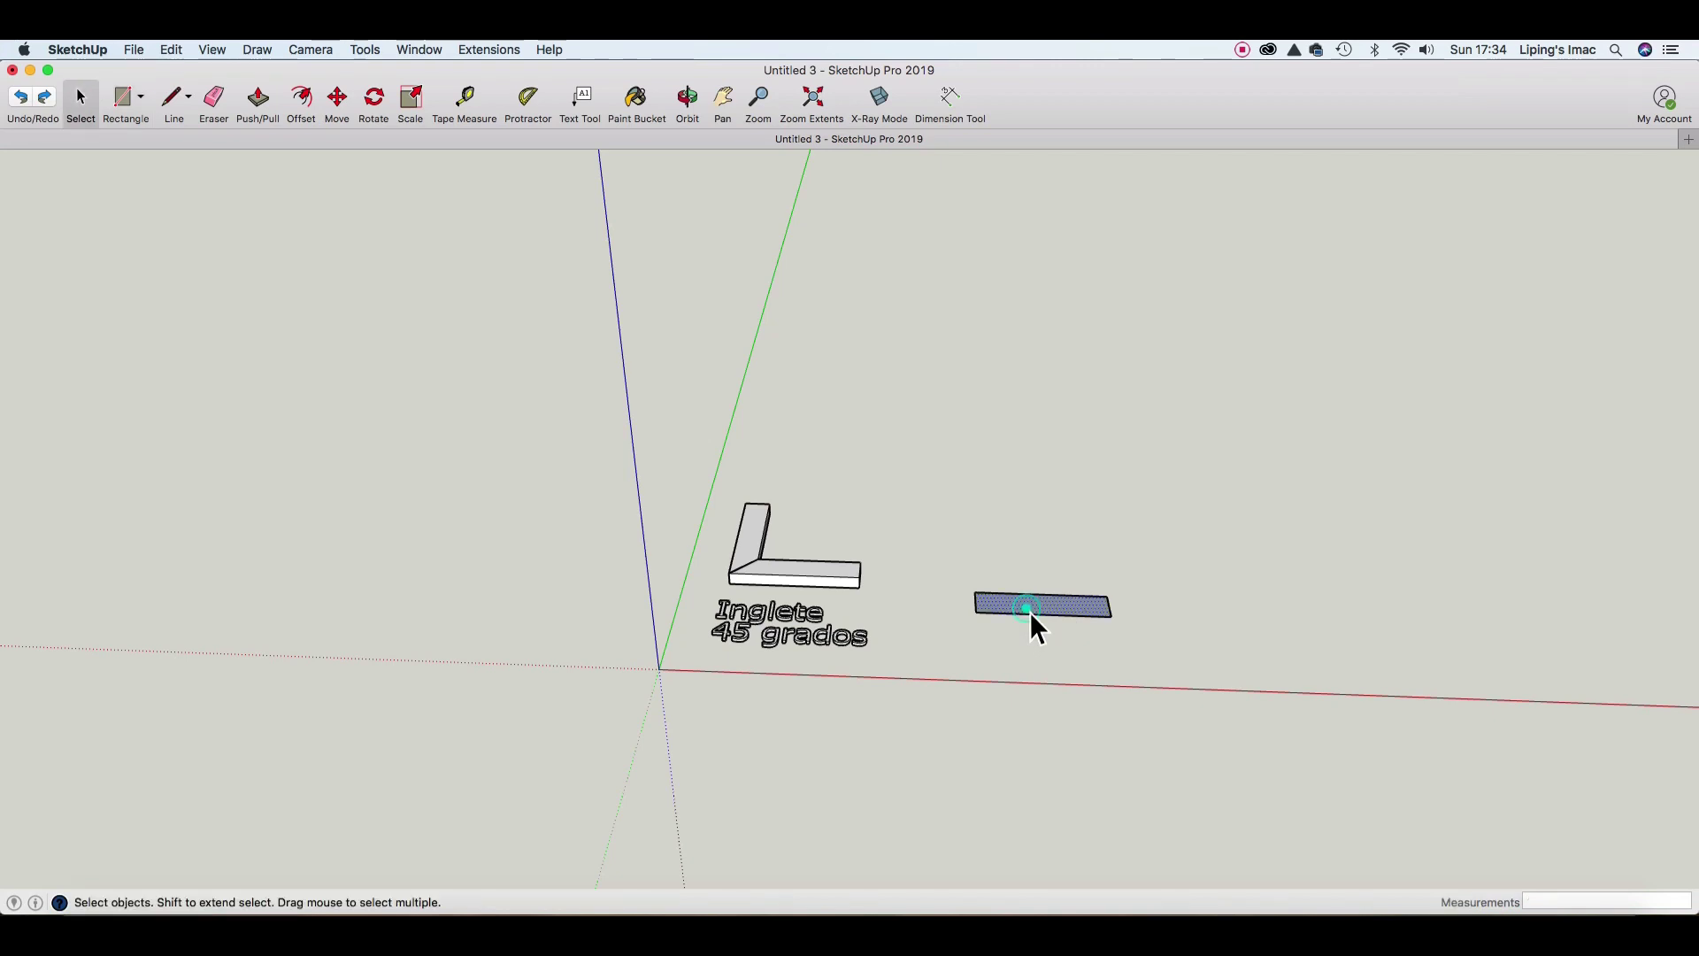
{"action": "key", "text": "p"}
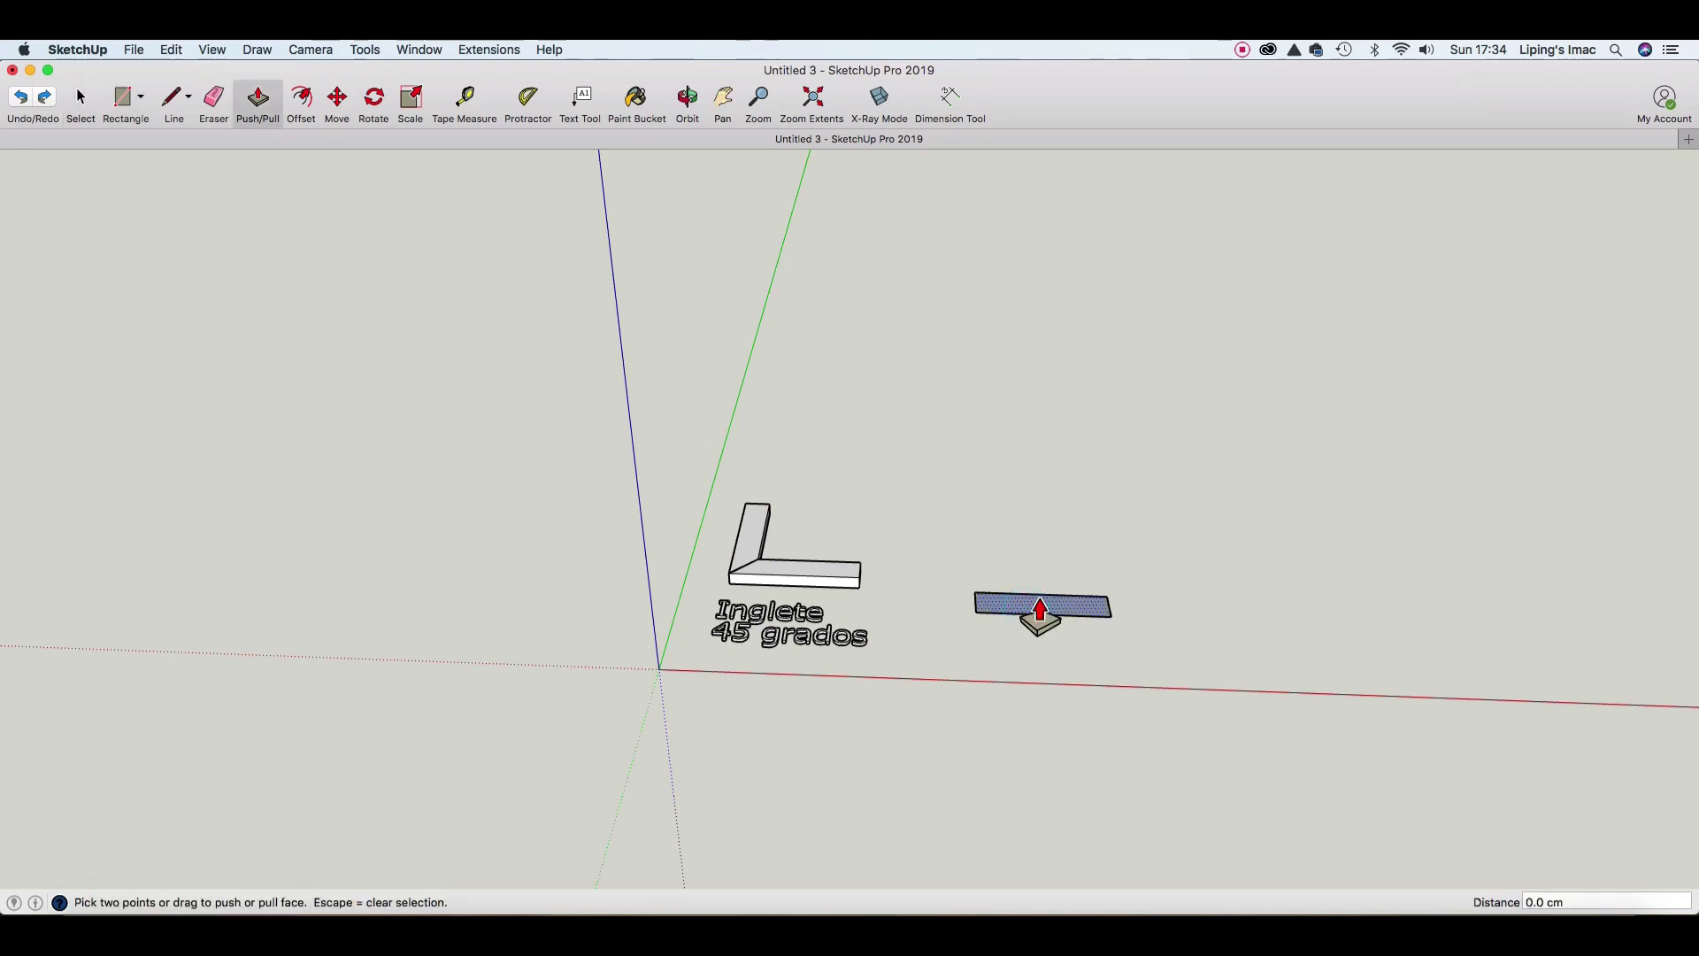
{"action": "left_click", "coordinate": [1039, 611]}
{"action": "left_click", "coordinate": [1041, 595]}
{"action": "type", "text": "10"}
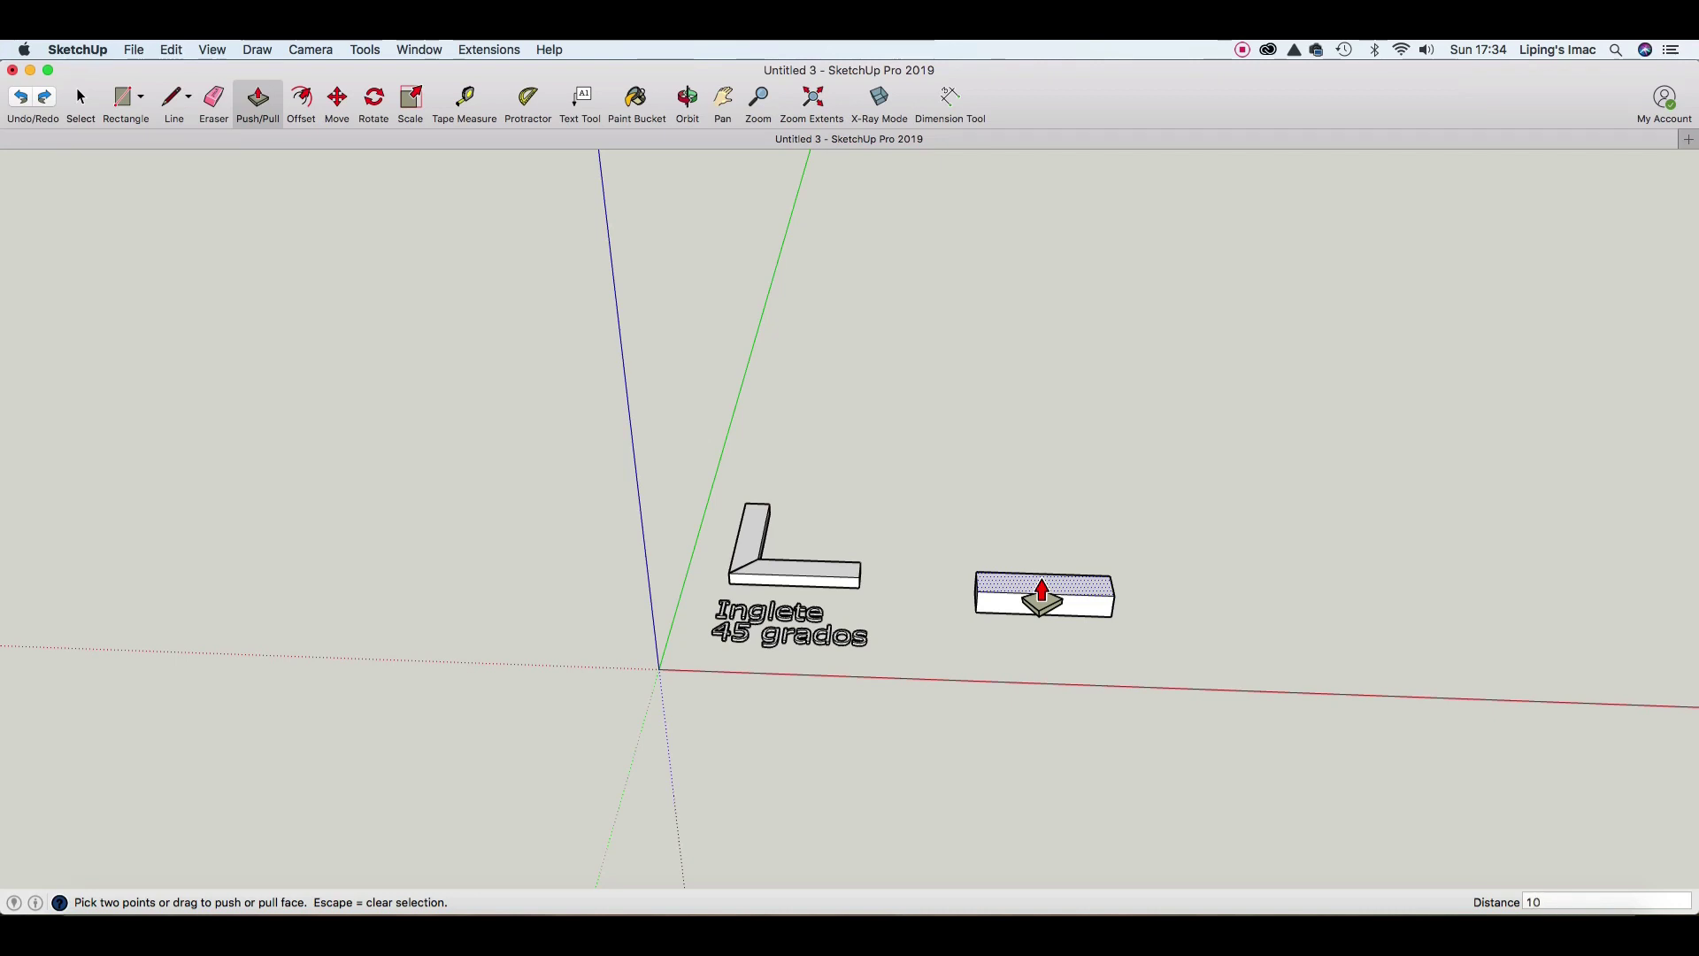
{"action": "key", "text": "Return"}
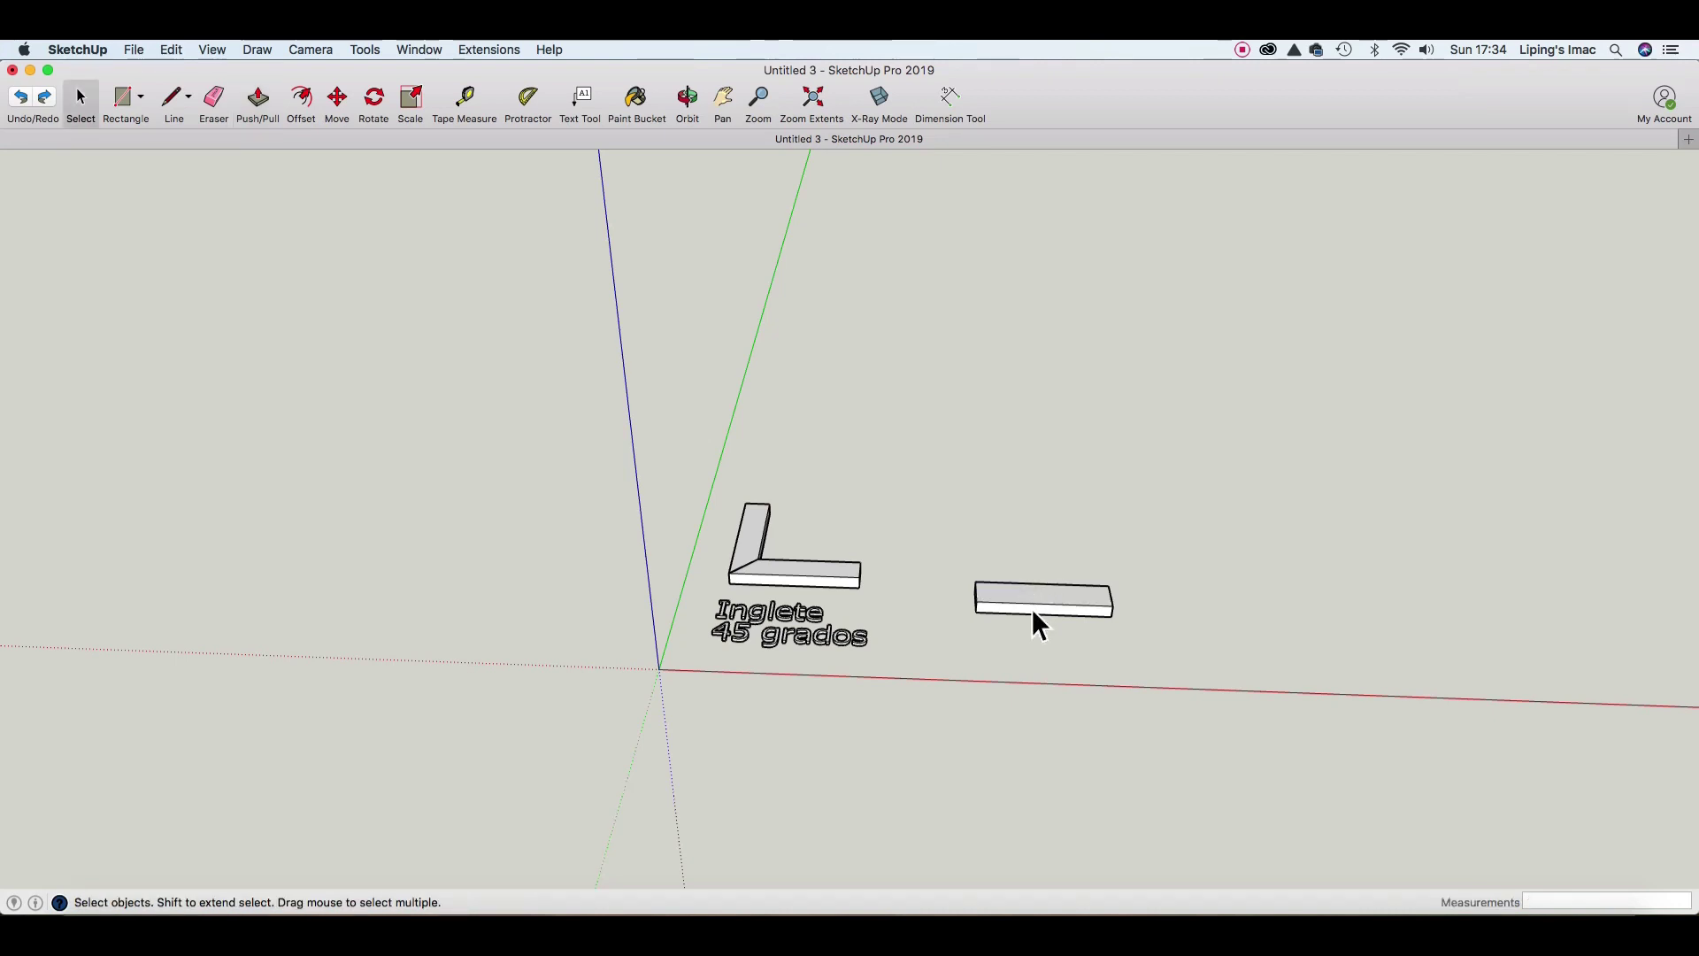
Copy the flat board just behind the original and orbit to see their ends.
{"action": "triple_click", "coordinate": [1033, 599]}
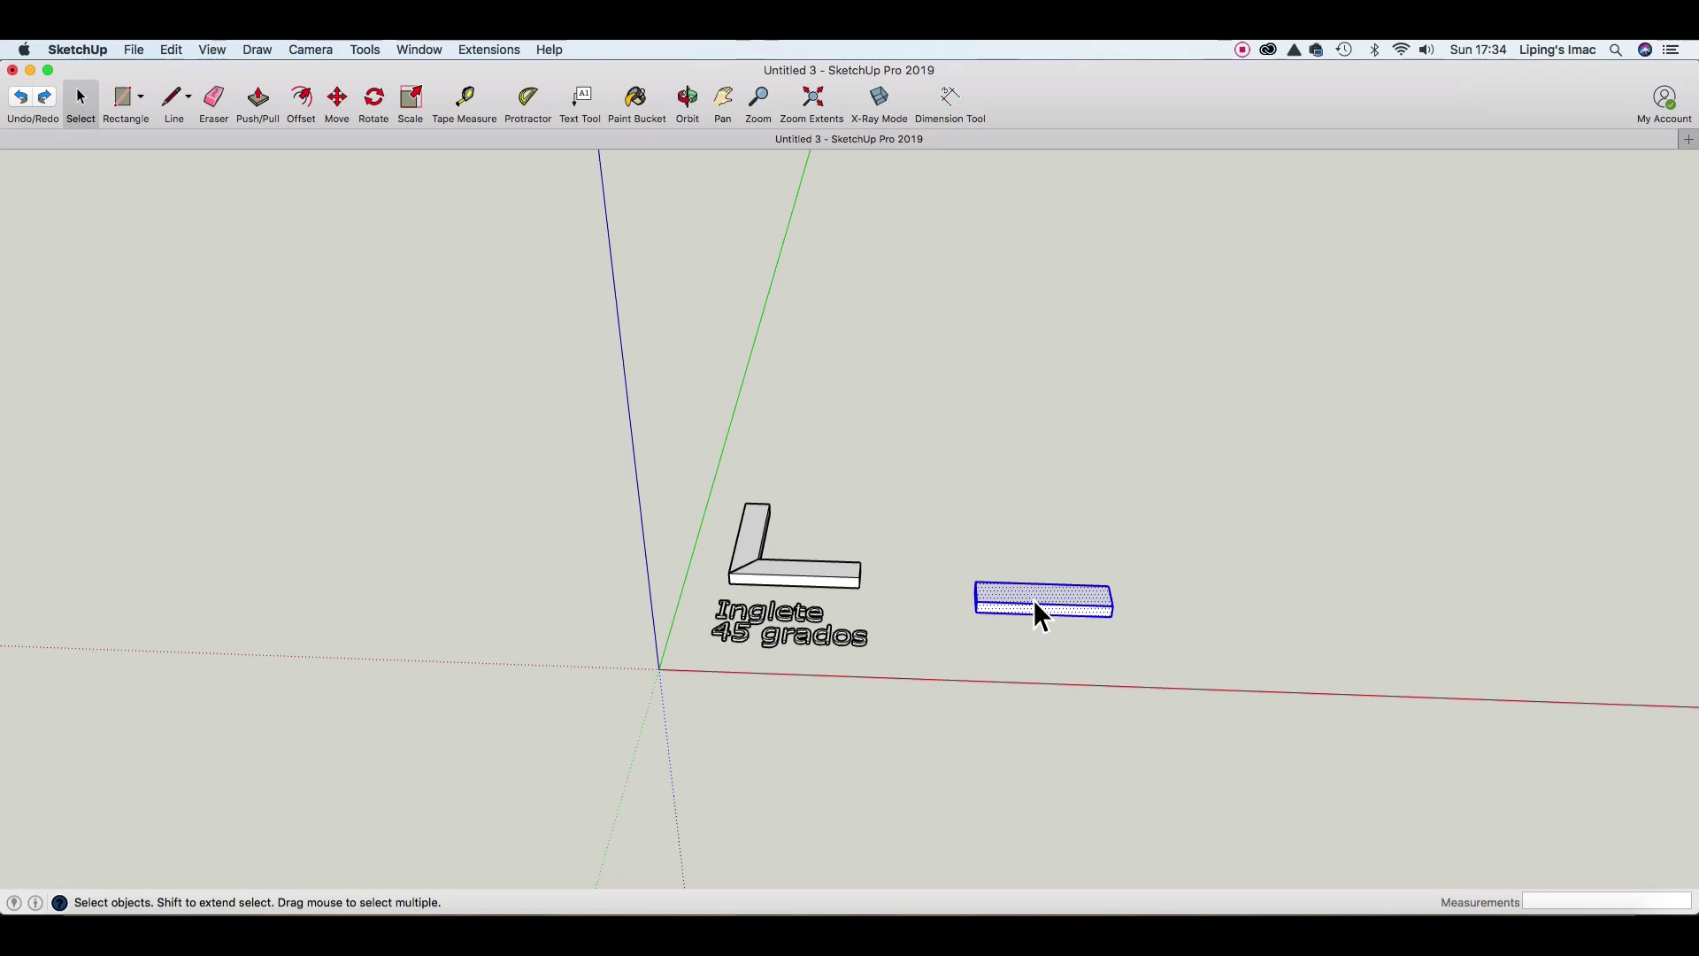
{"action": "key", "text": "m"}
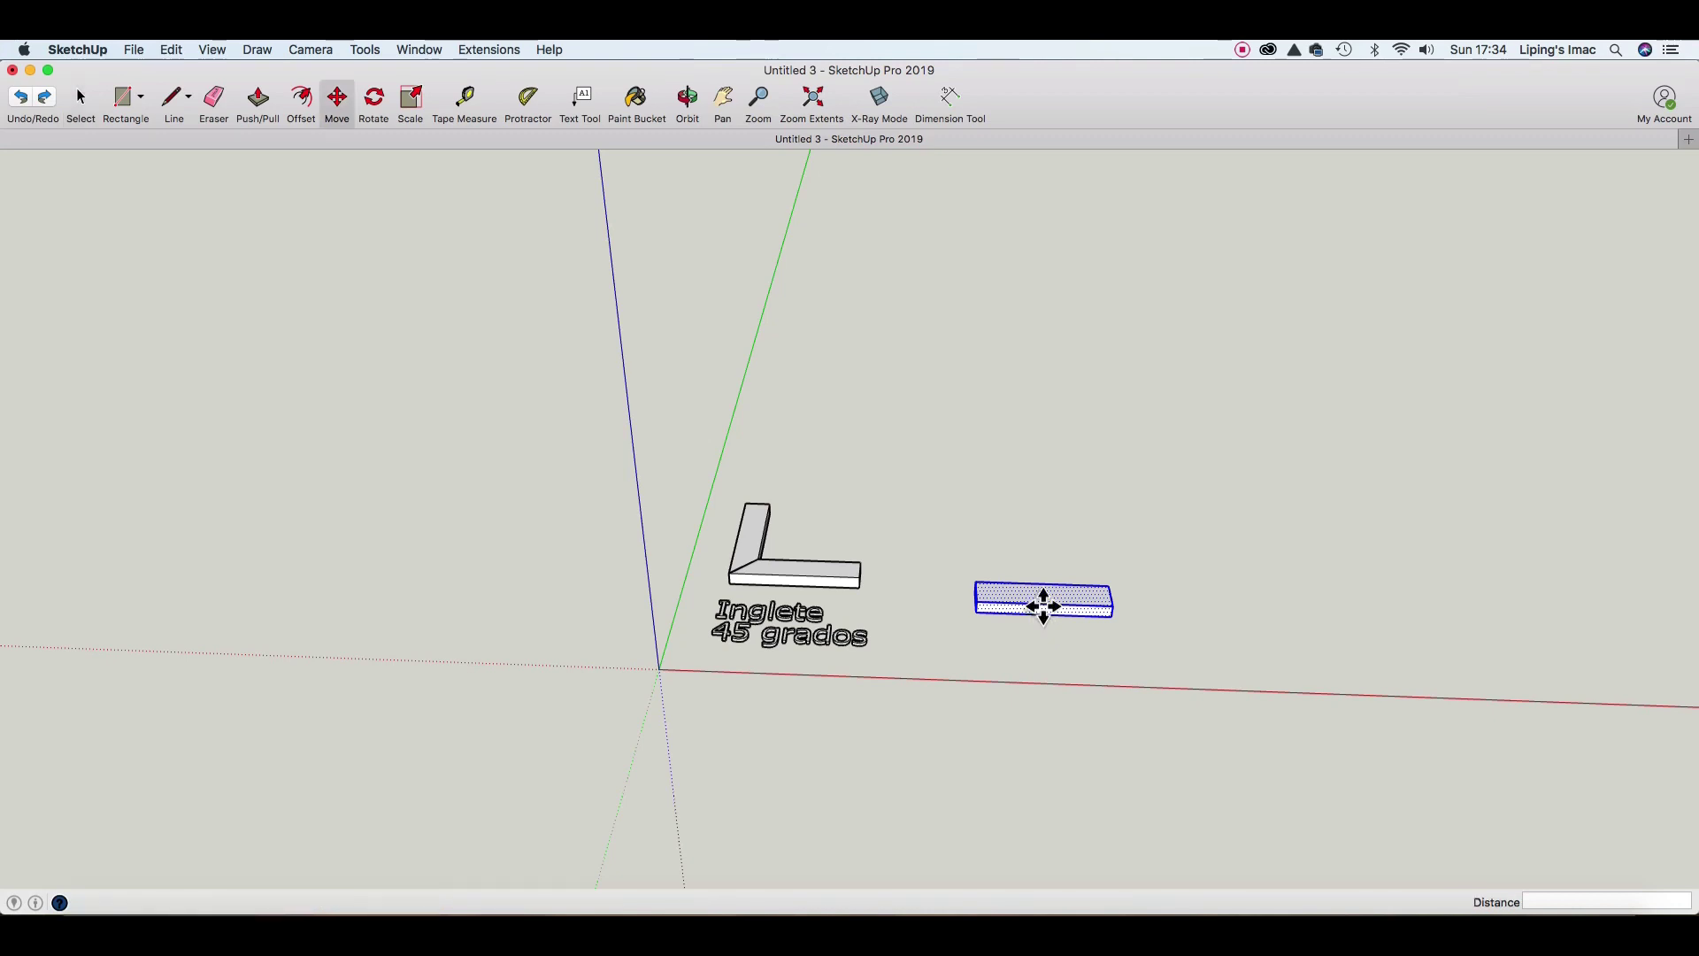
{"action": "left_click", "coordinate": [1026, 591]}
{"action": "key", "text": "alt"}
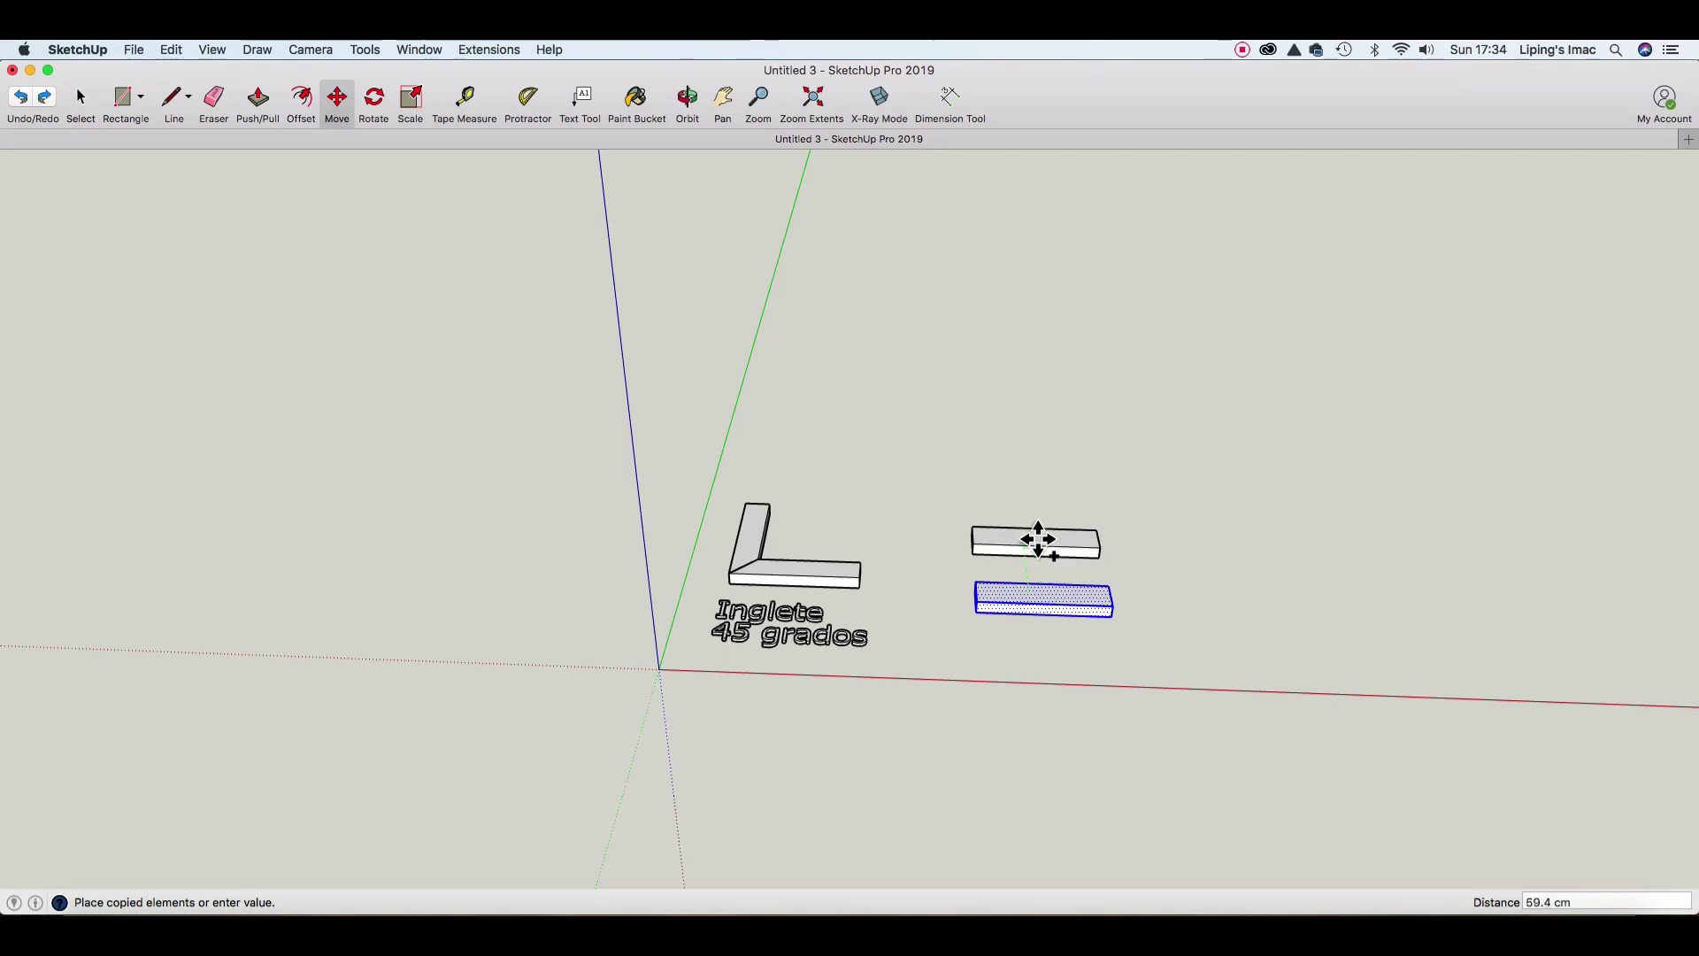
{"action": "left_click", "coordinate": [1039, 540]}
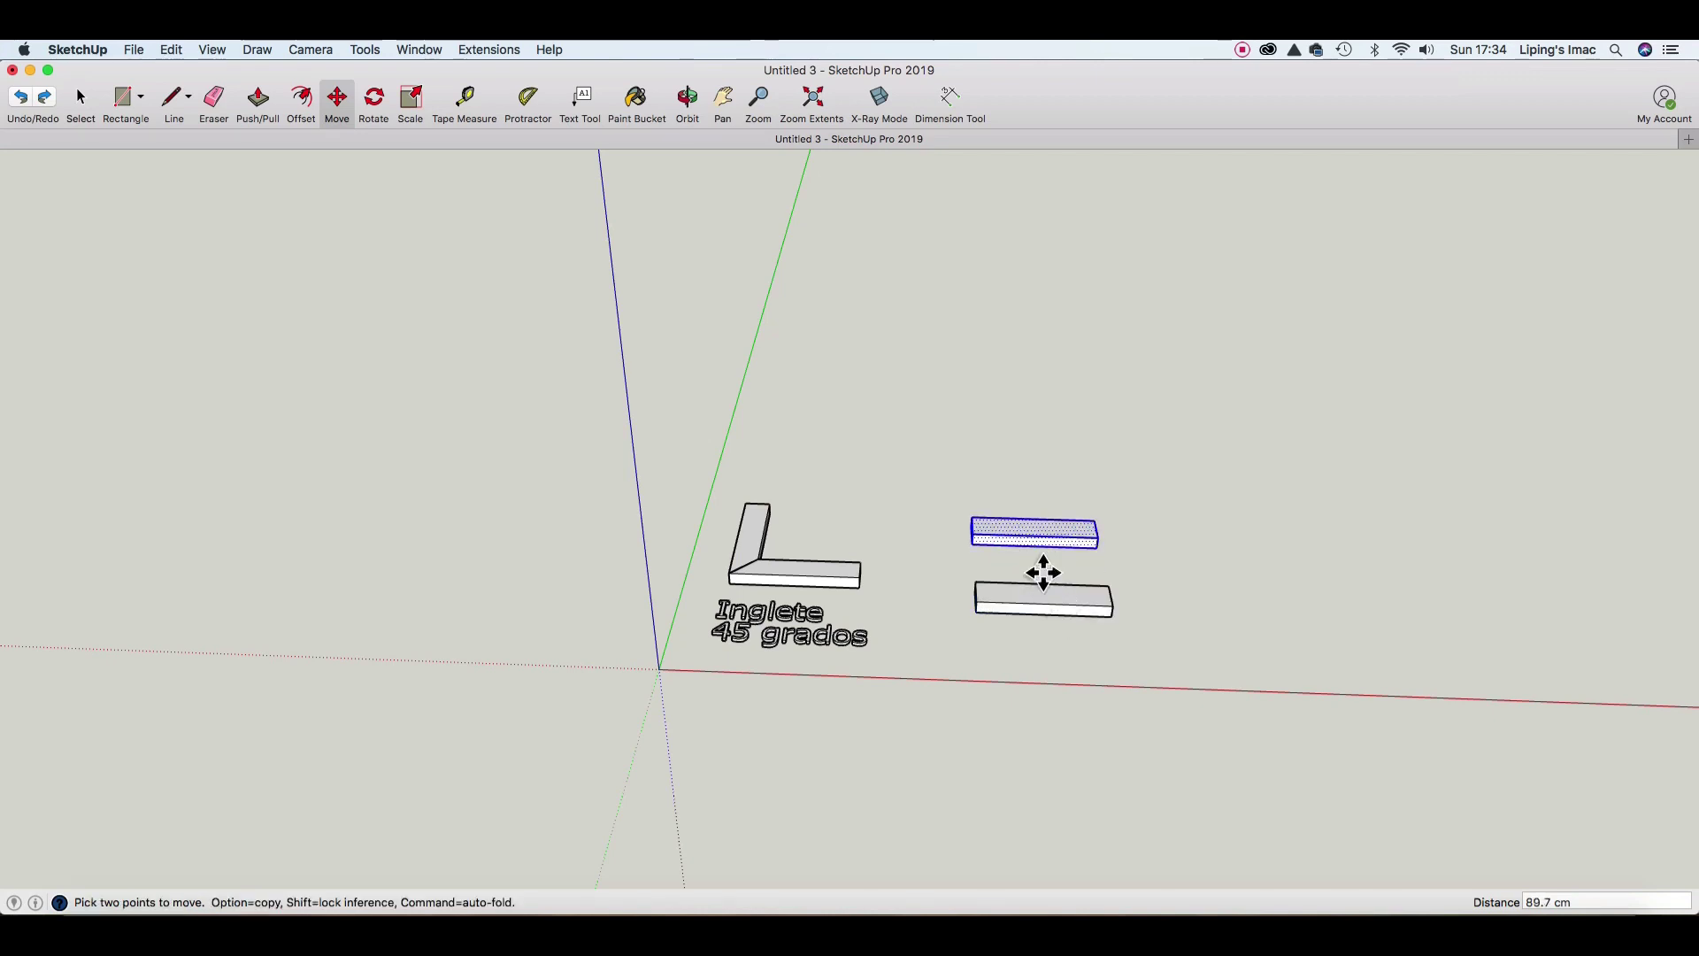
{"action": "key", "text": "space"}
{"action": "key", "text": "o"}
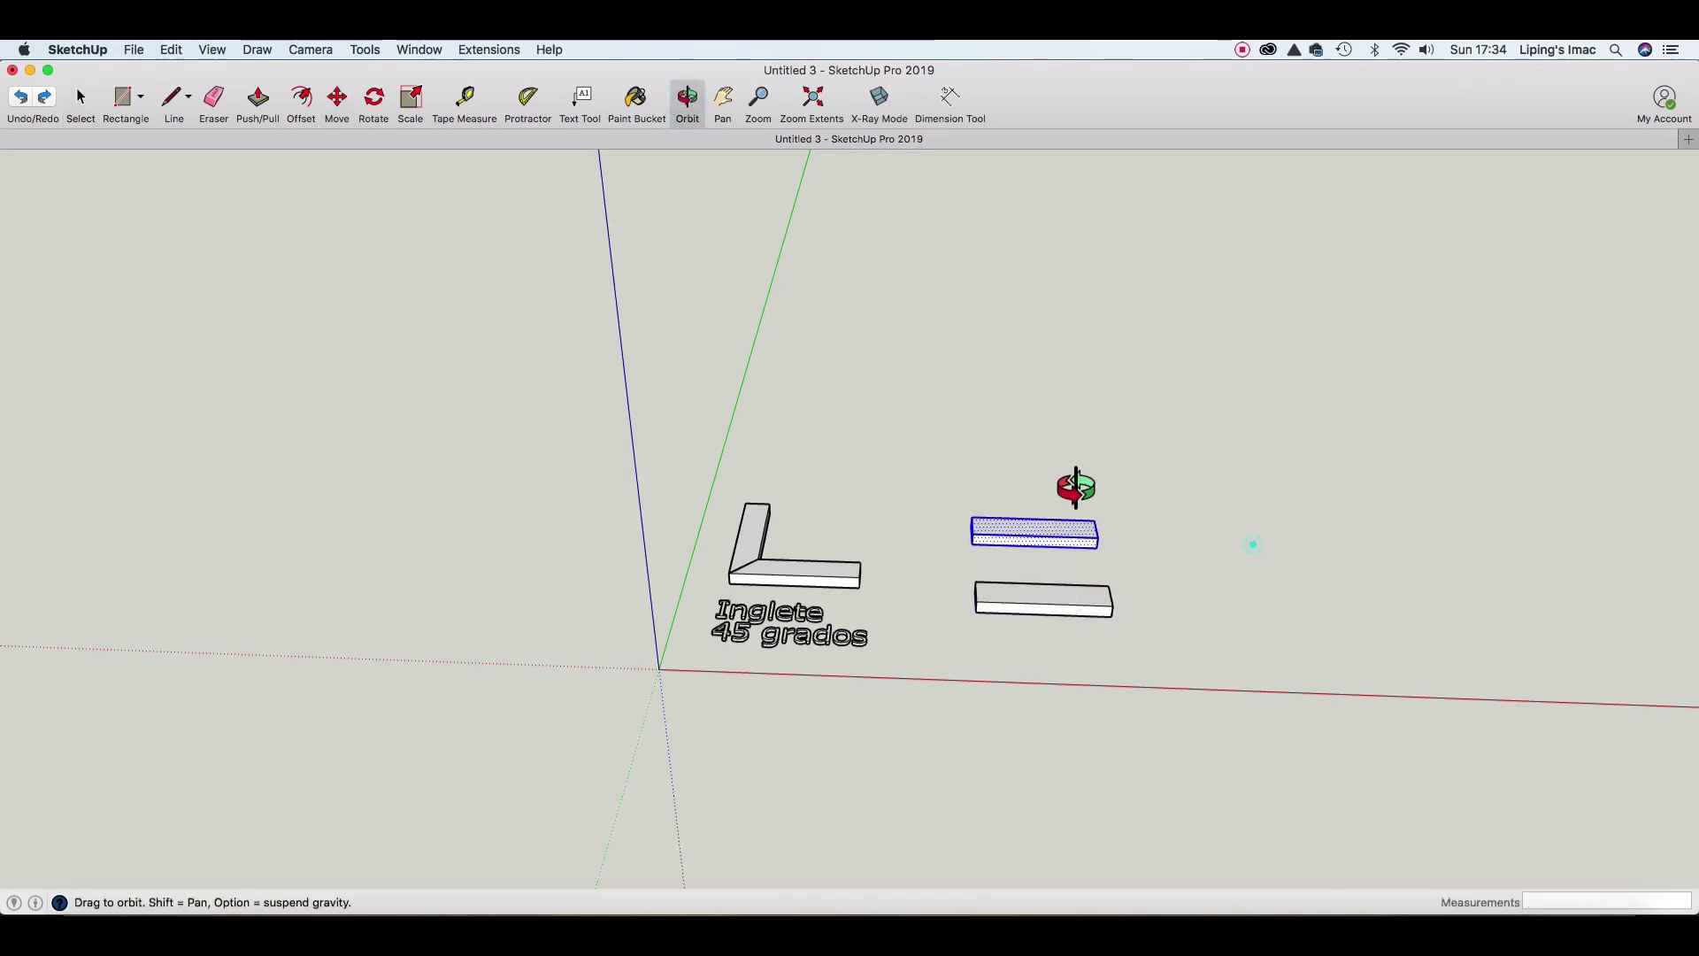
{"action": "left_click_drag", "start_coordinate": [1076, 487], "coordinate": [845, 655]}
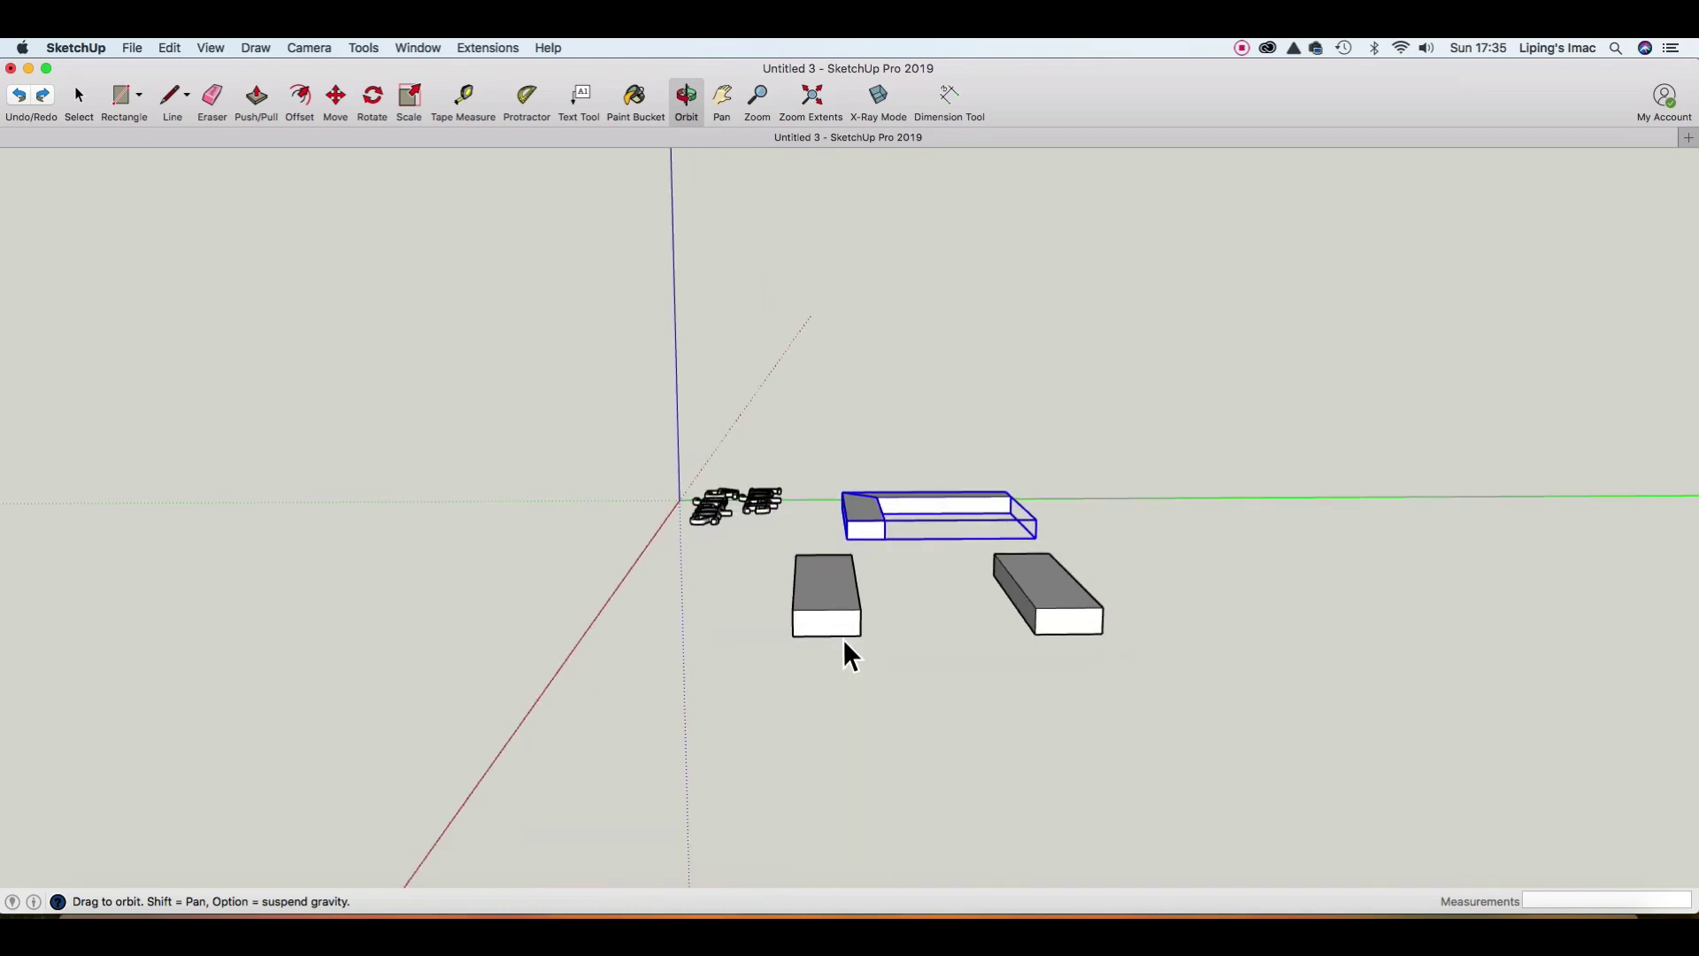
Offset the board's end face inward by 3.5.
{"action": "key", "text": "space"}
{"action": "left_click", "coordinate": [843, 646]}
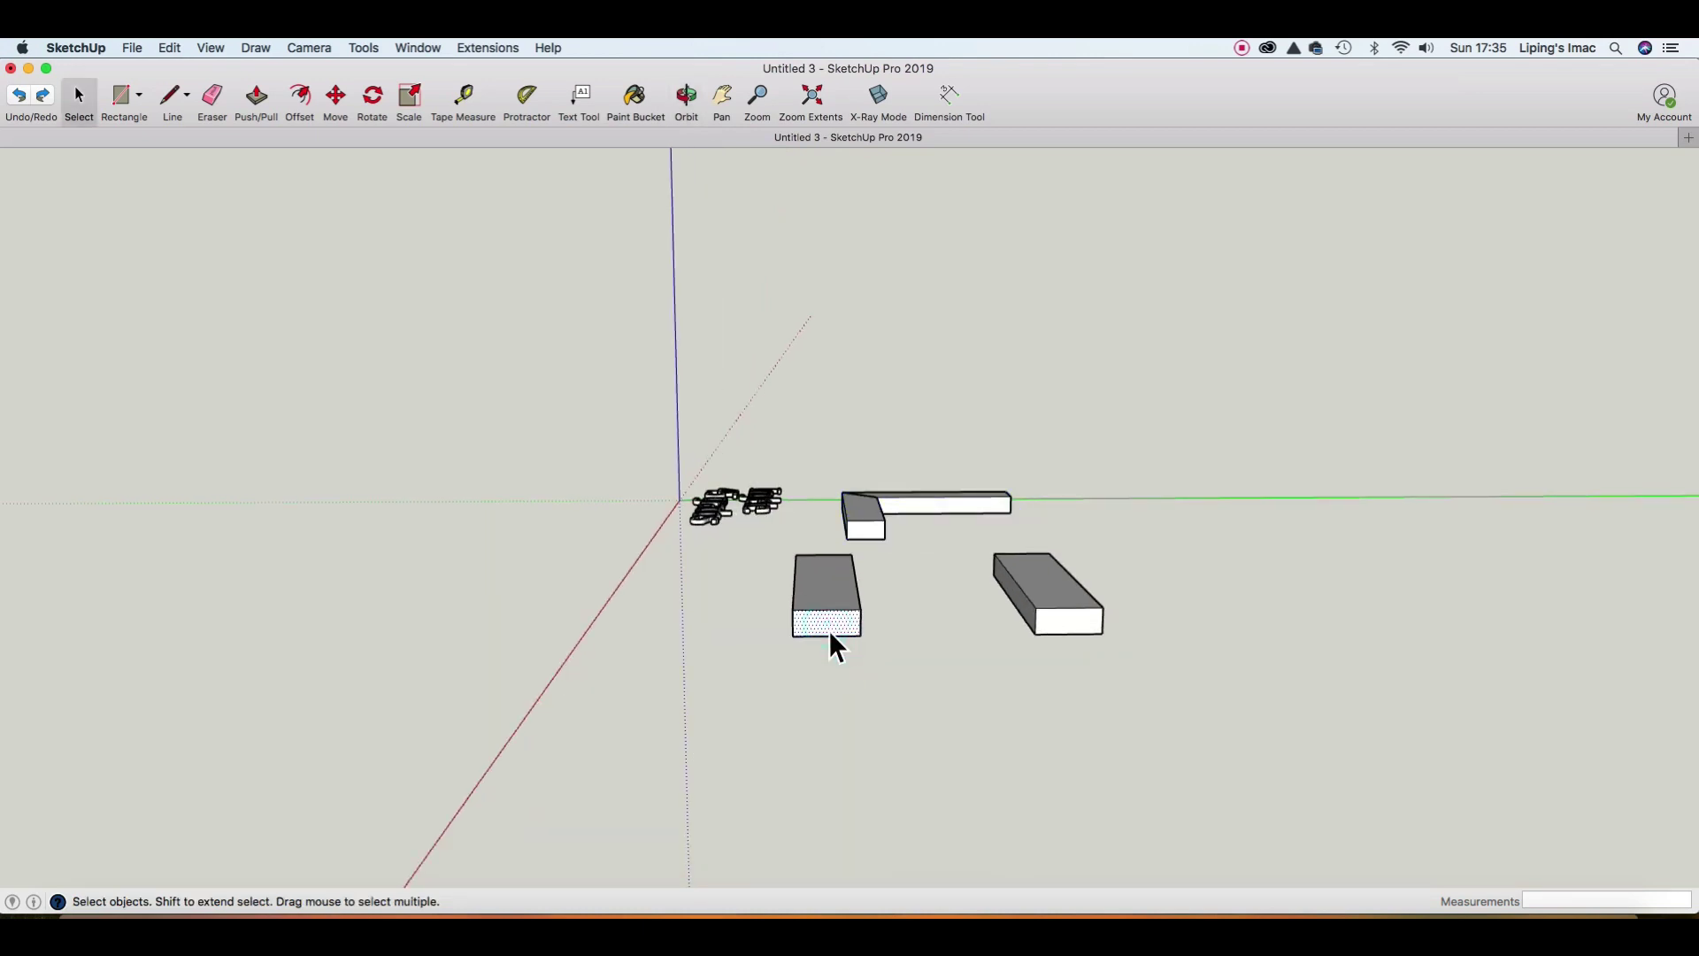
{"action": "scroll", "coordinate": [832, 632], "scroll_direction": "up", "scroll_amount": 2}
{"action": "scroll", "coordinate": [831, 634], "scroll_direction": "up", "scroll_amount": 2}
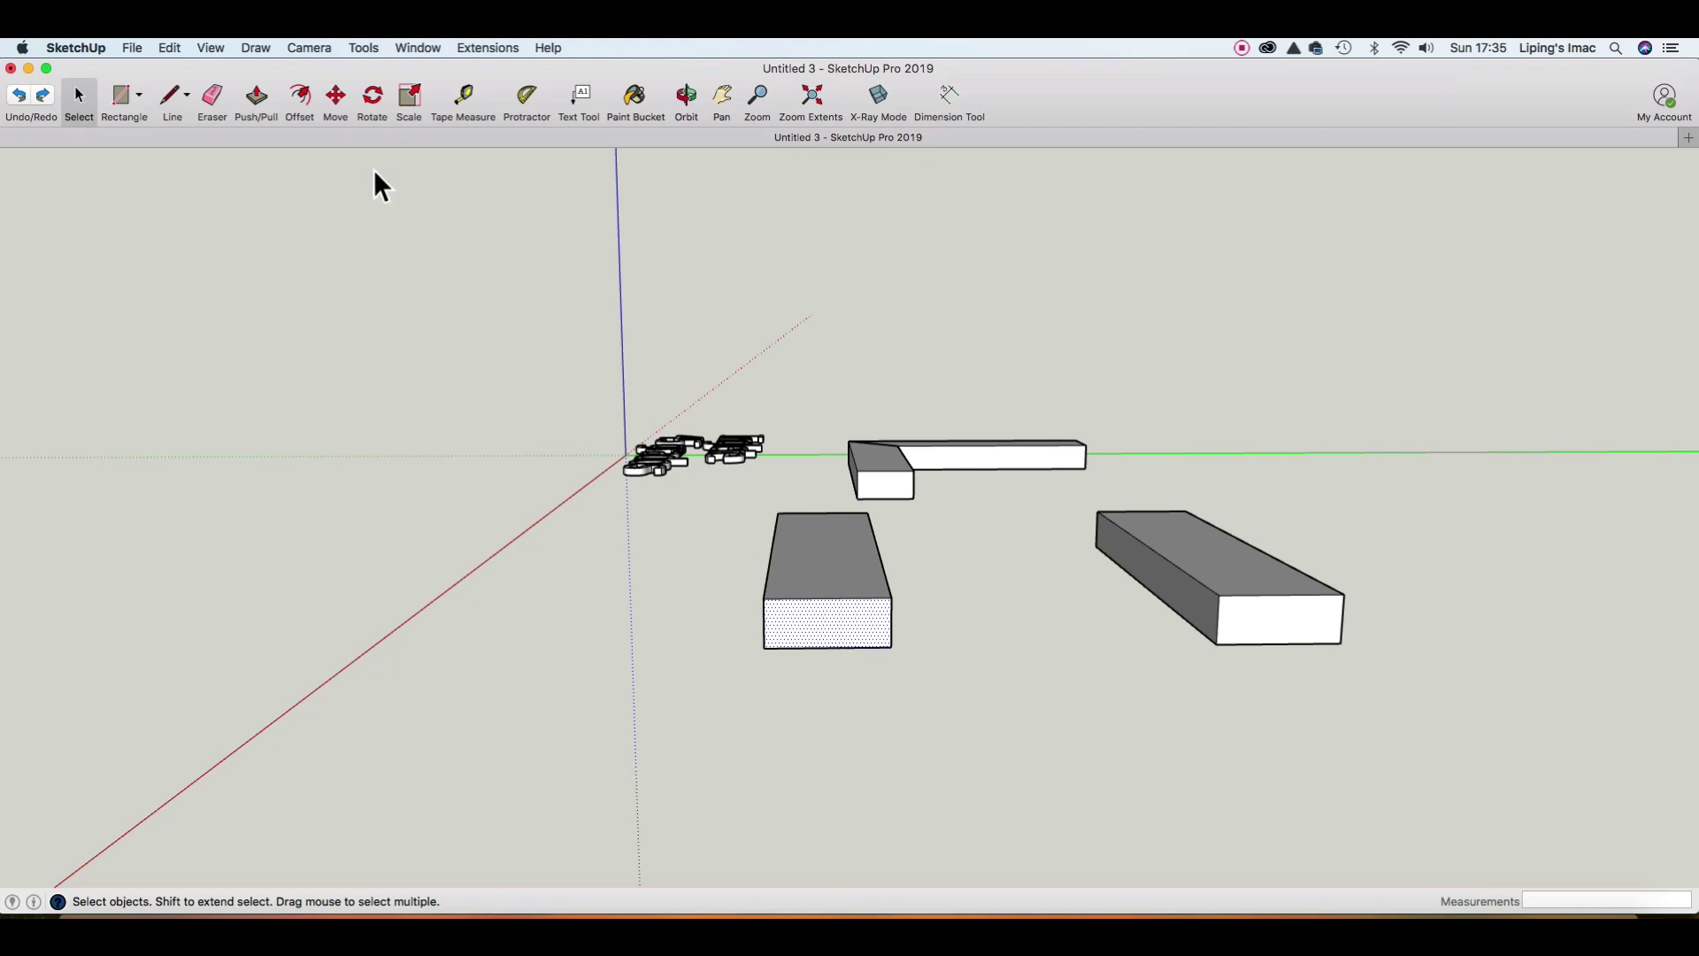
{"action": "left_click", "coordinate": [300, 97]}
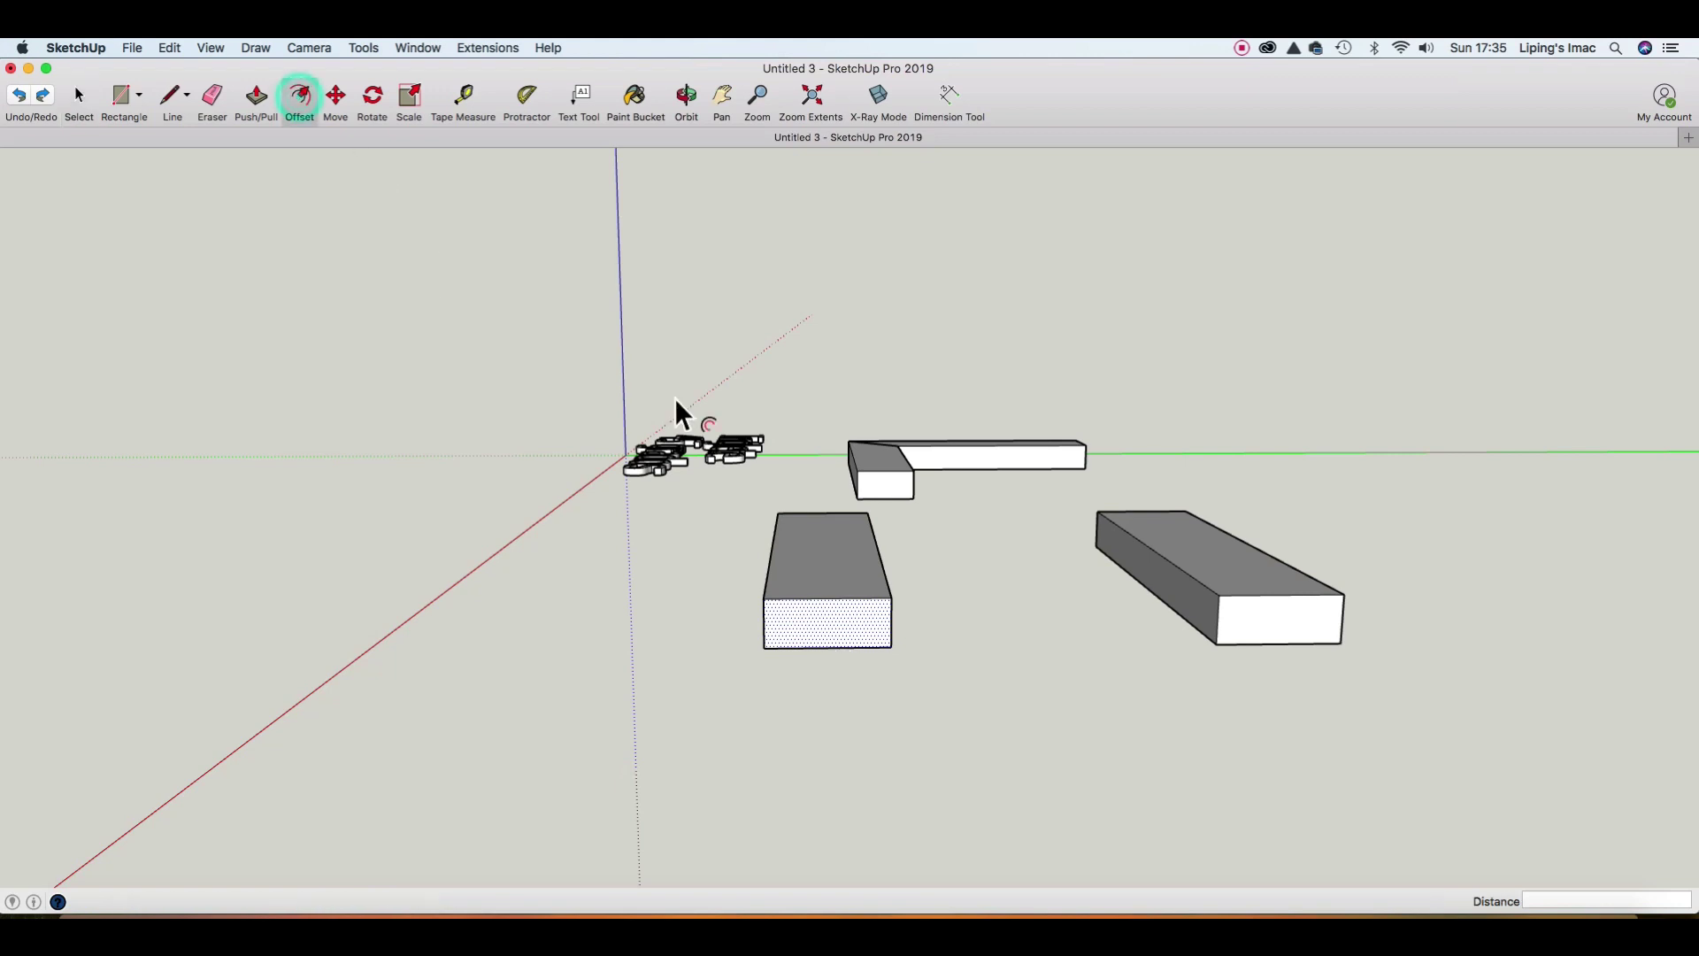
{"action": "left_click", "coordinate": [775, 609]}
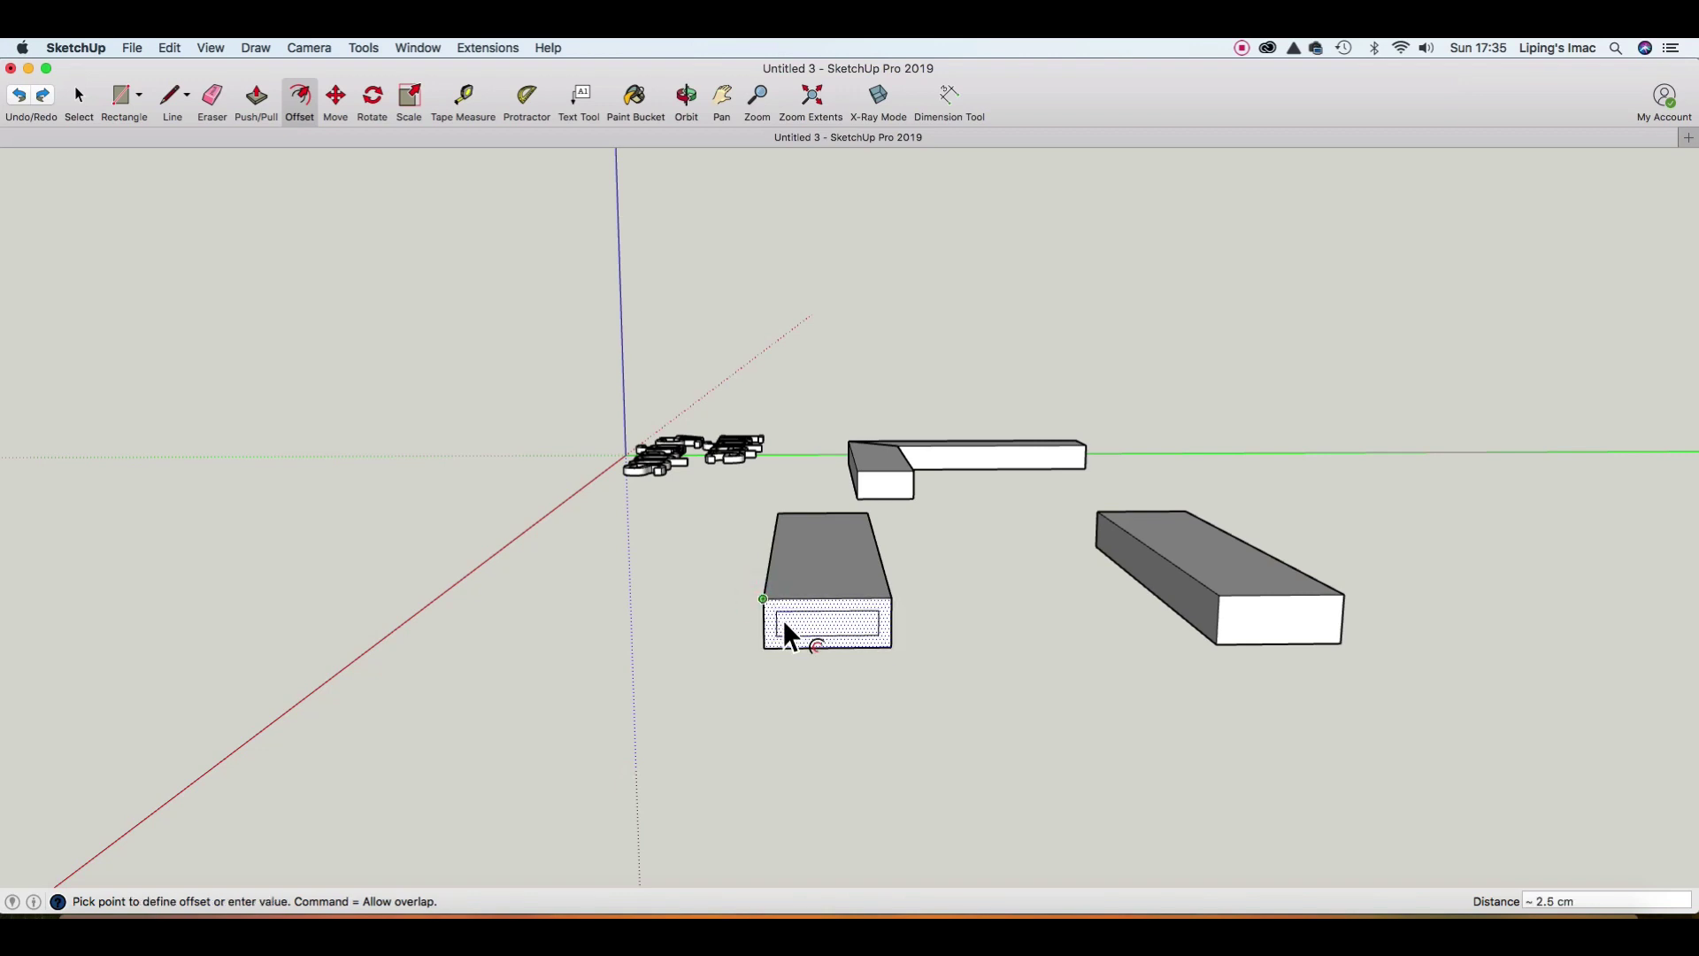
{"action": "type", "text": "3.5"}
{"action": "key", "text": "Return"}
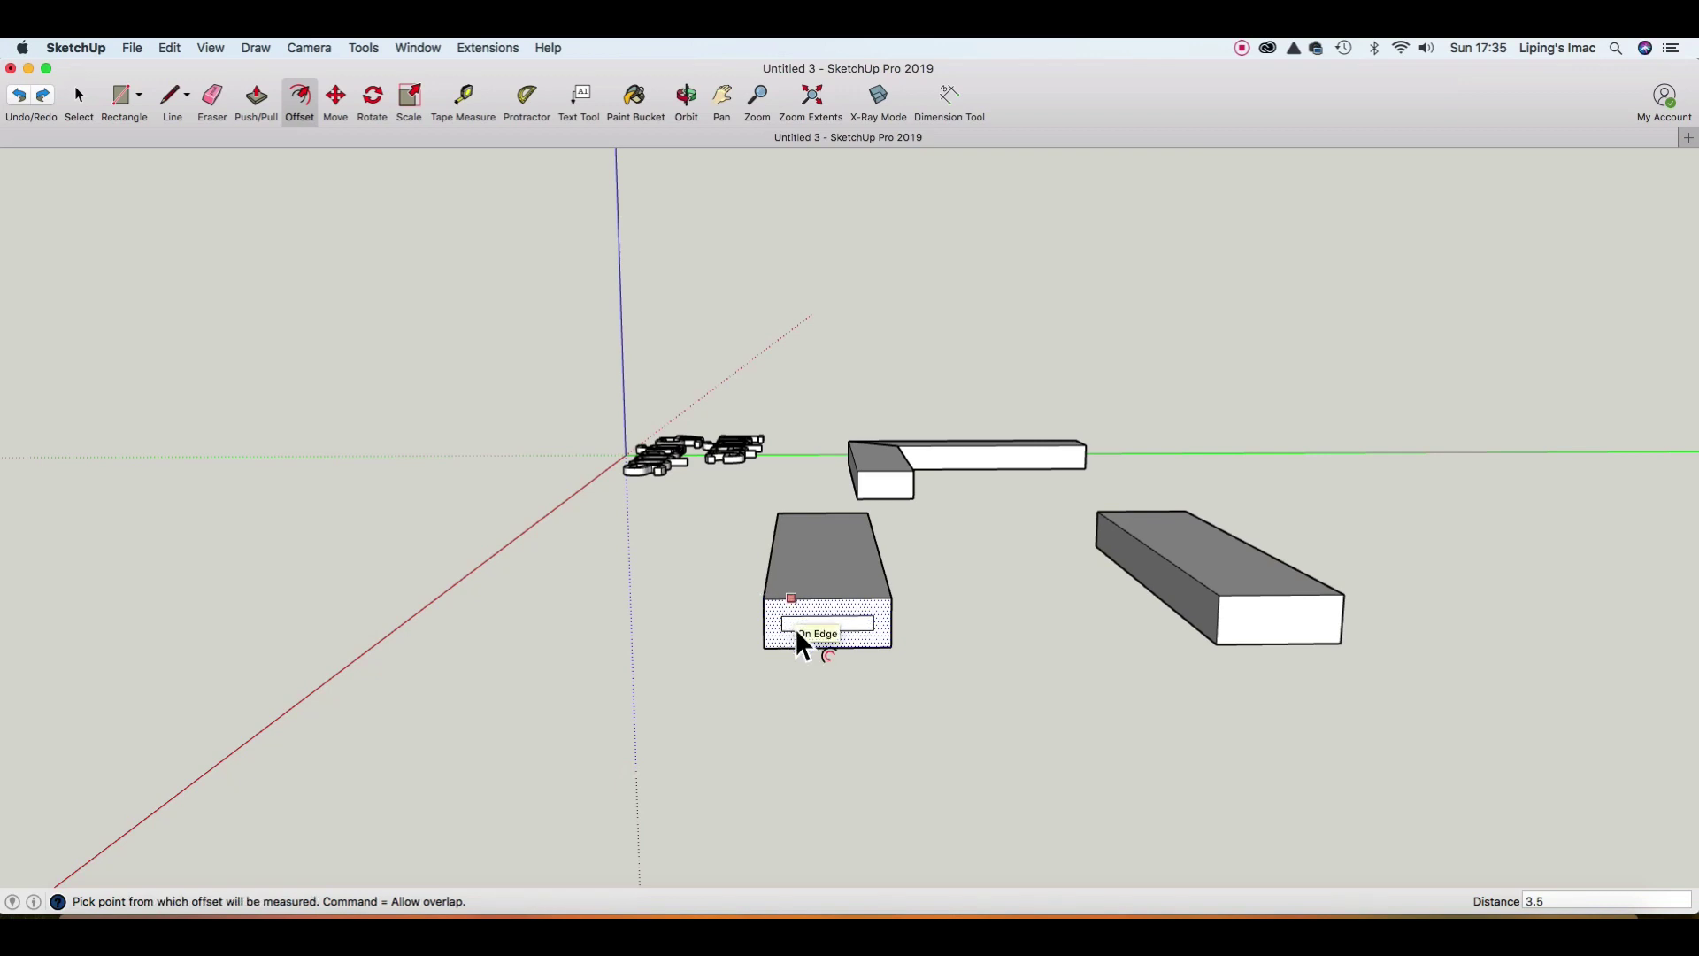
{"action": "key", "text": "space"}
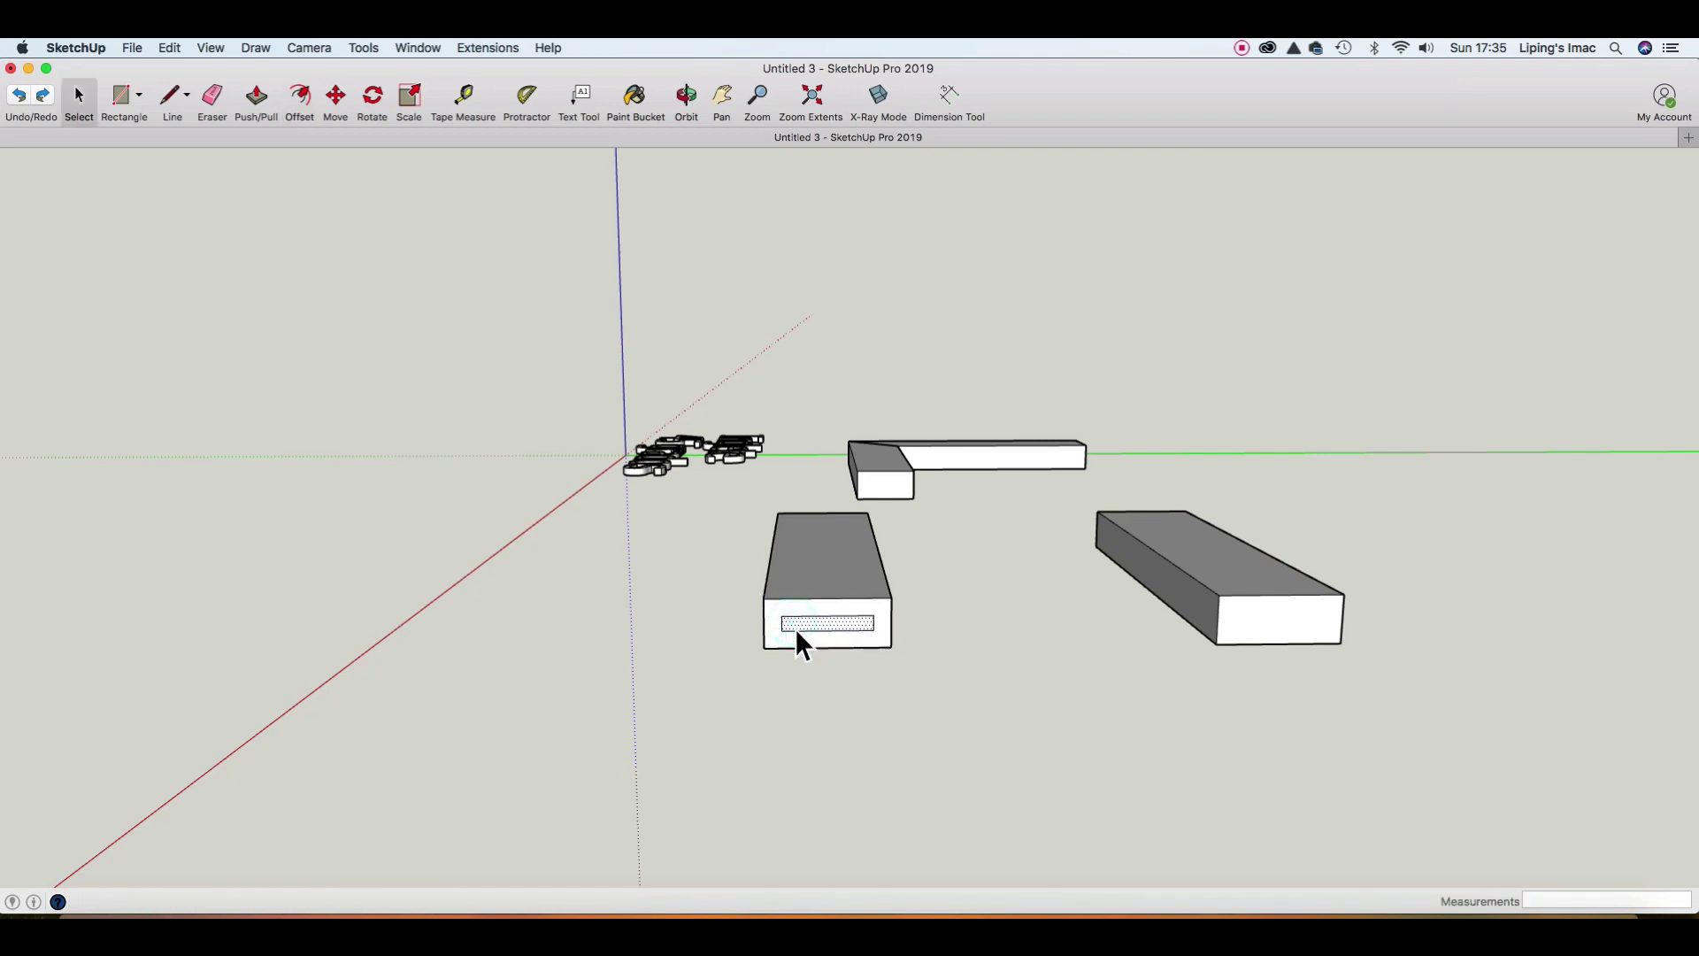
Push the inner rectangle into the board to form a groove.
{"action": "key", "text": "p"}
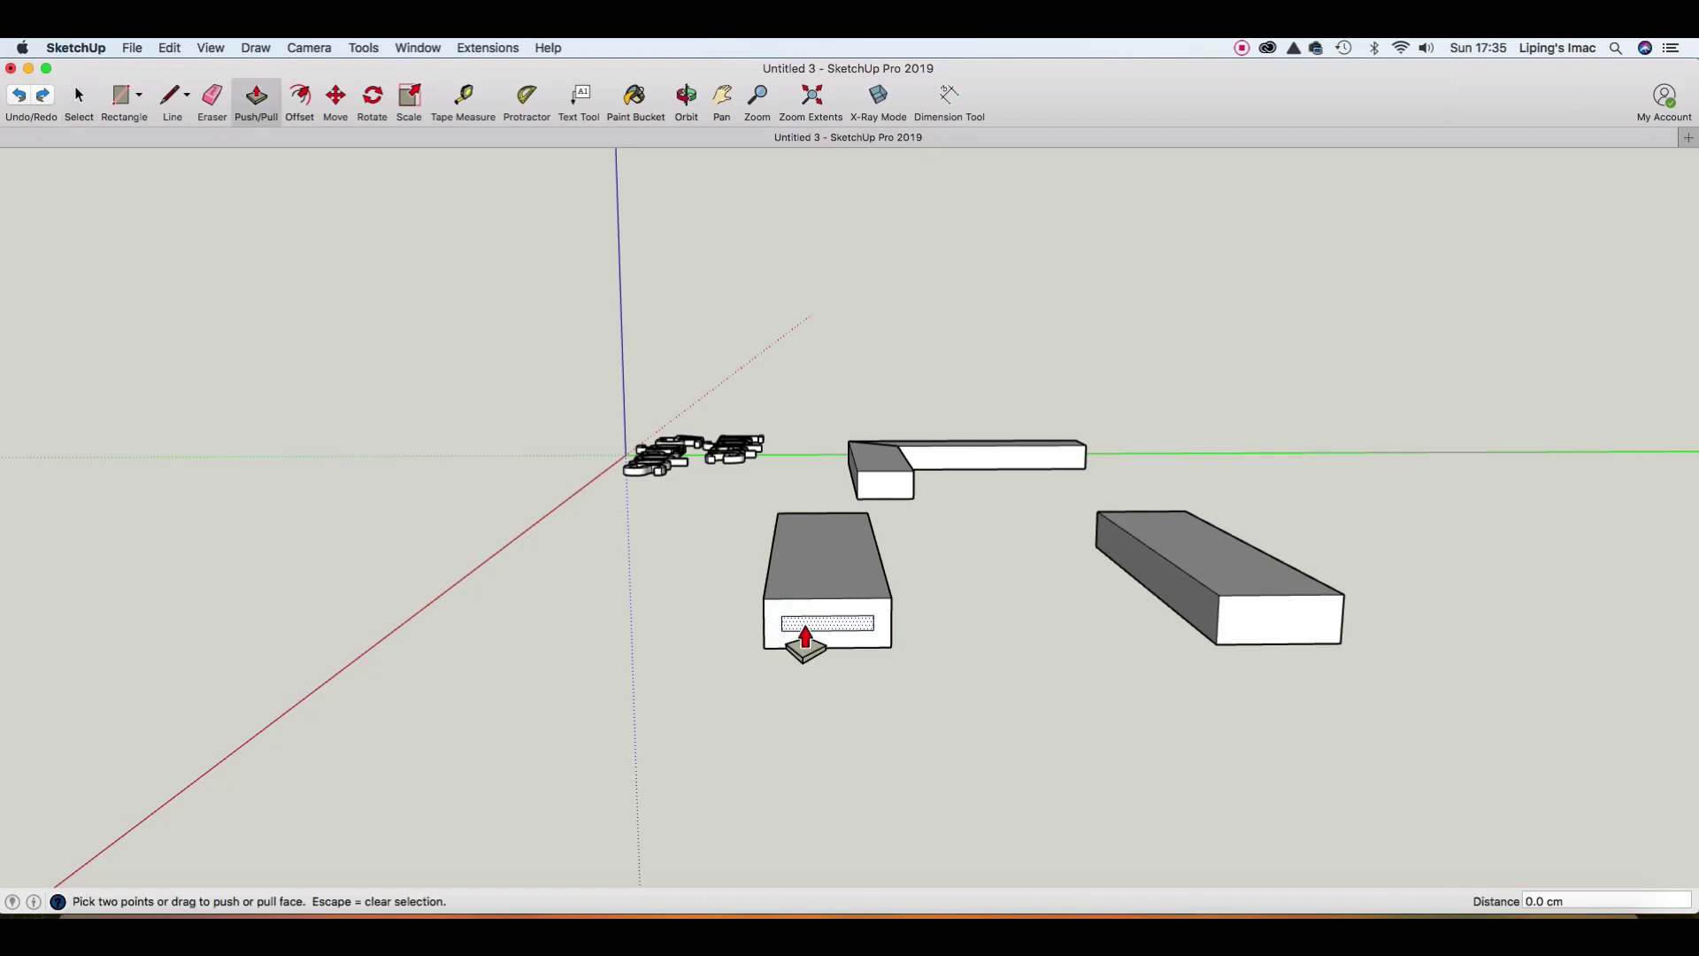
{"action": "left_click_drag", "start_coordinate": [801, 639], "coordinate": [809, 659]}
{"action": "left_click", "coordinate": [809, 655]}
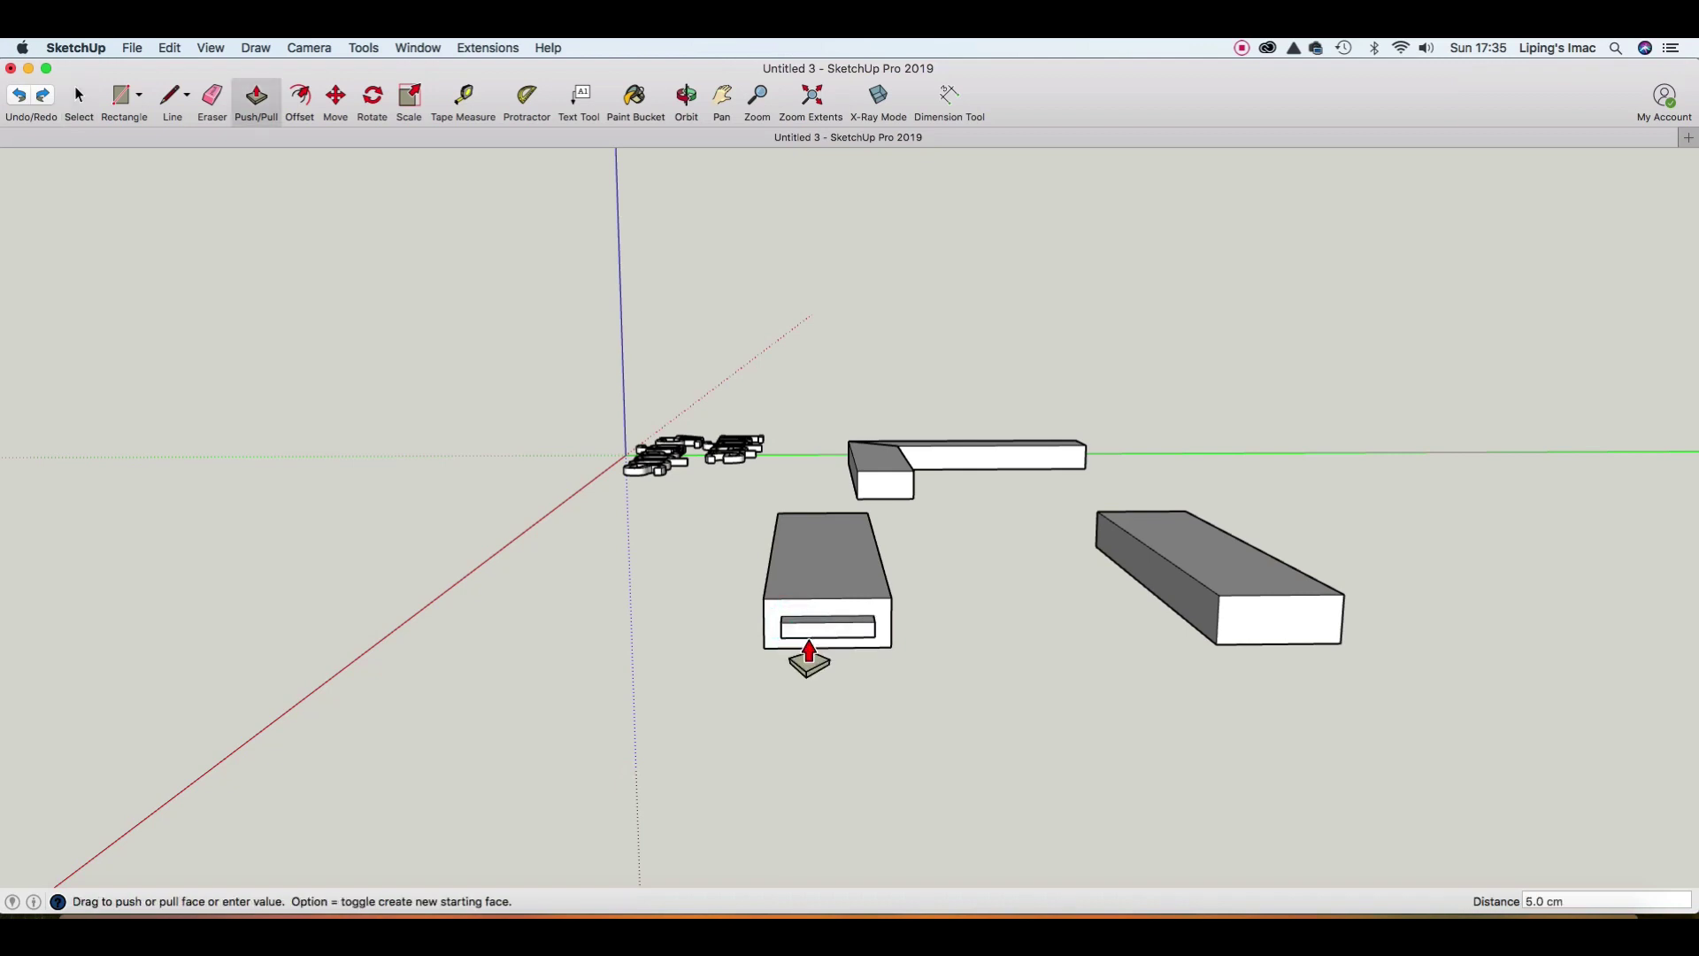
{"action": "key", "text": "space"}
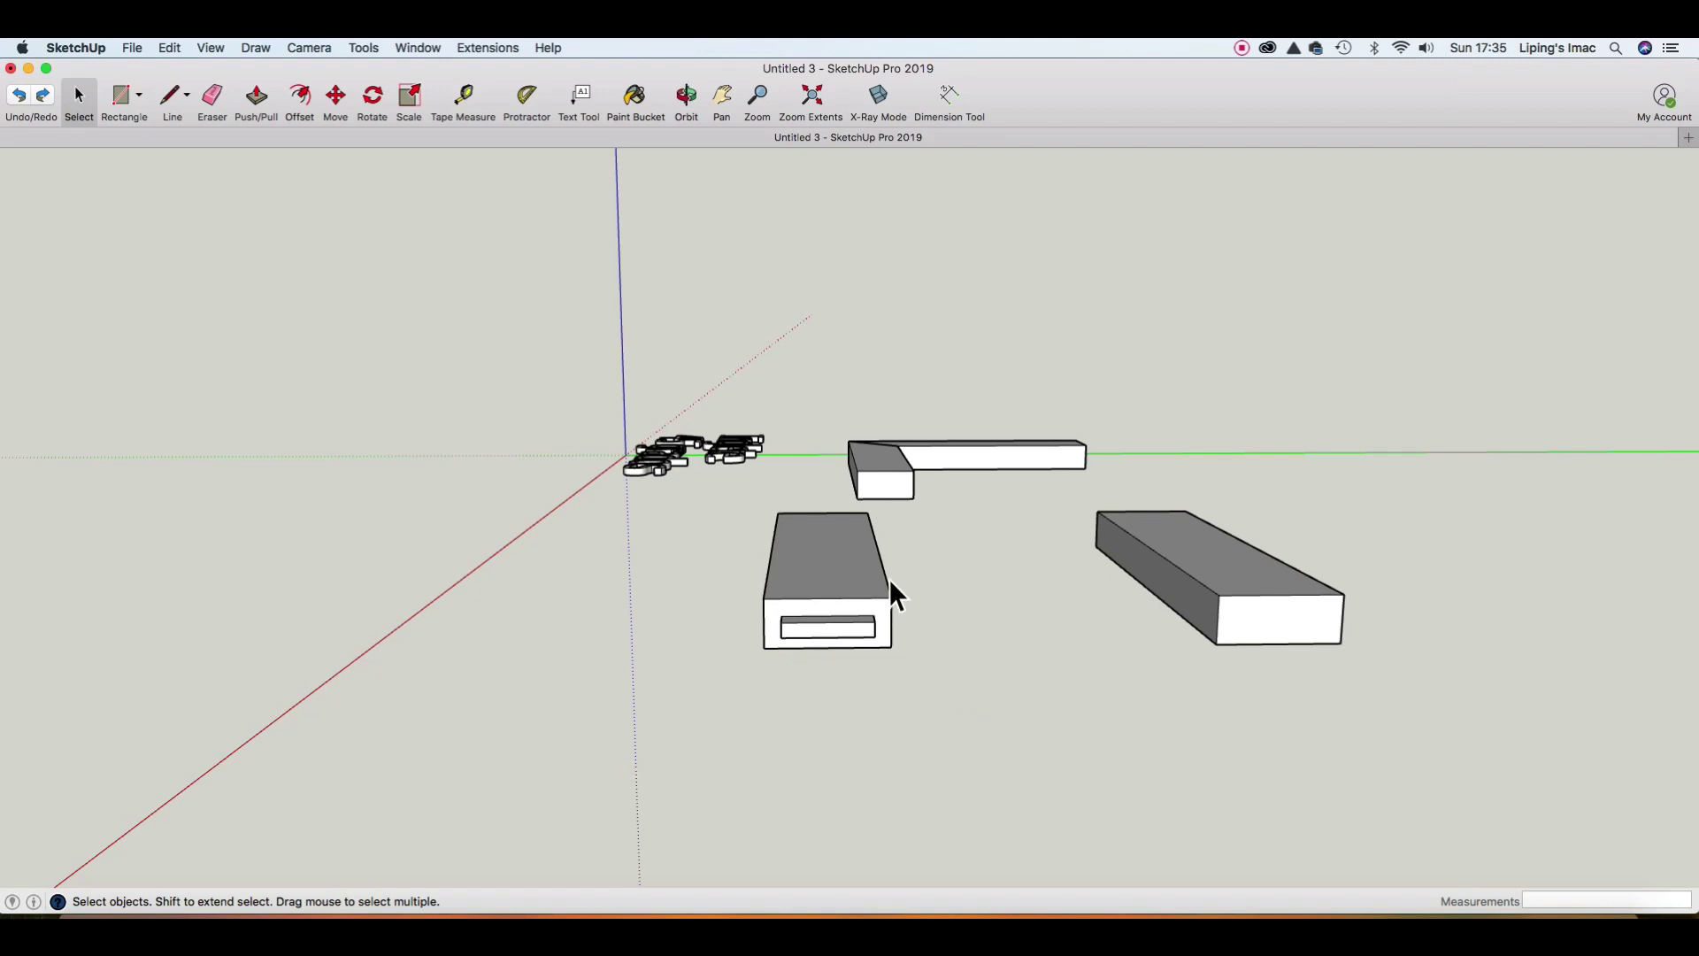
Make the whole grooved board a group.
{"action": "right_click", "coordinate": [826, 560]}
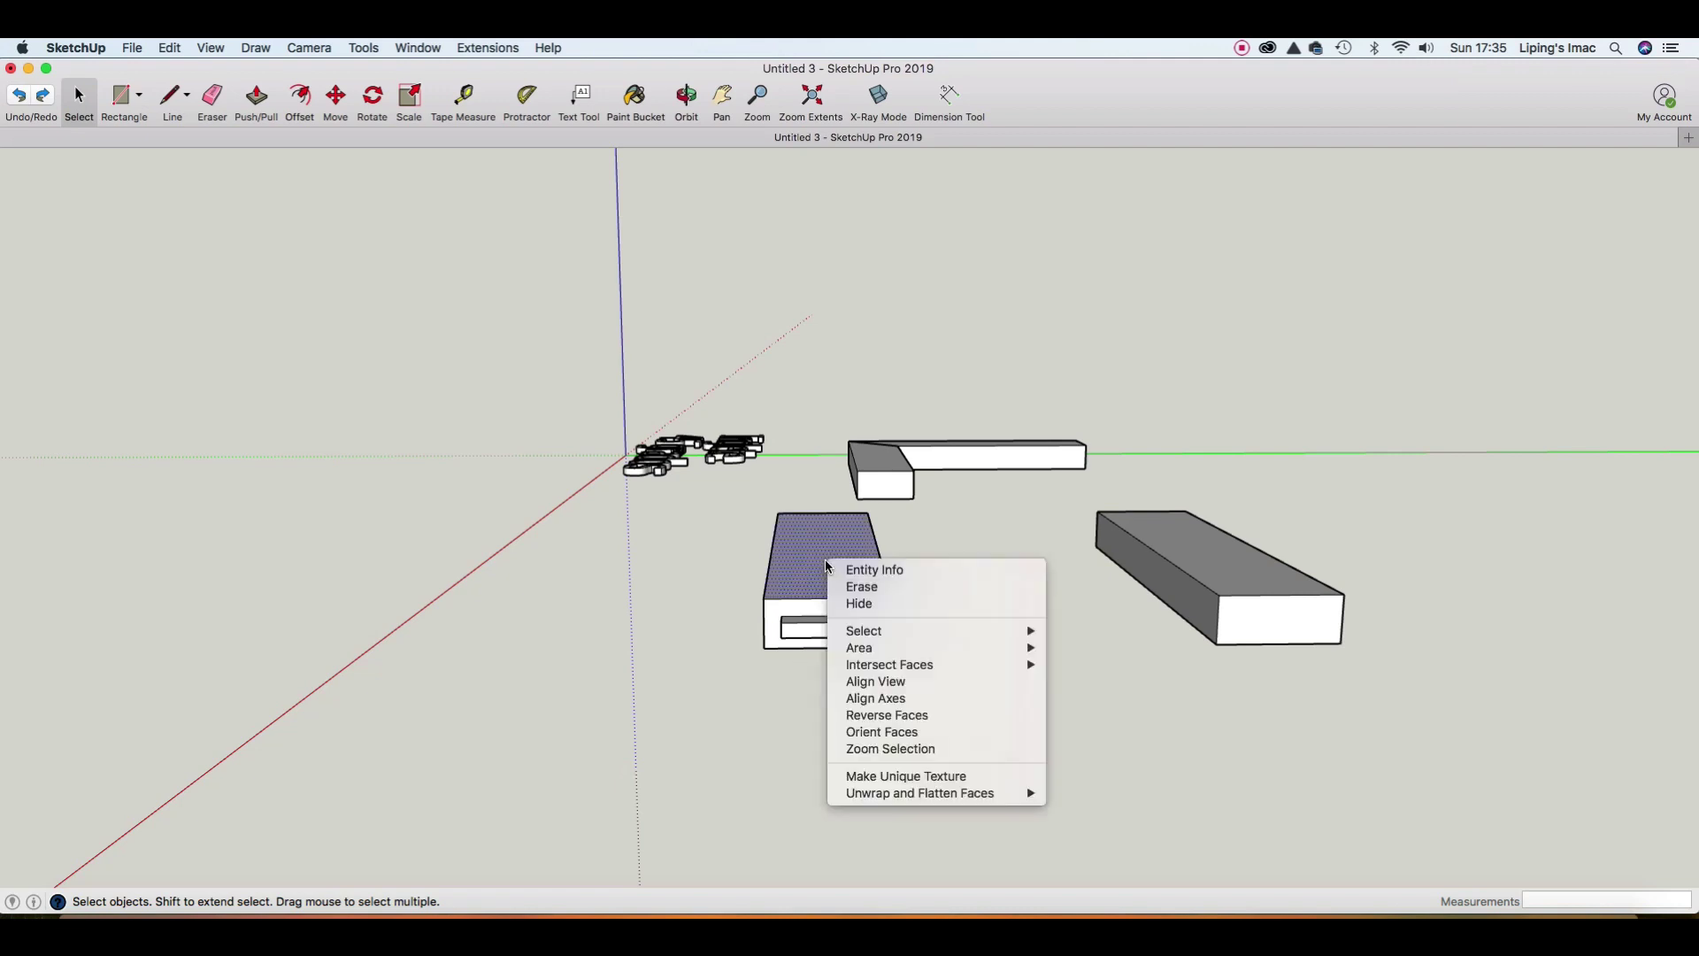
{"action": "triple_click", "coordinate": [828, 571]}
{"action": "right_click", "coordinate": [827, 560]}
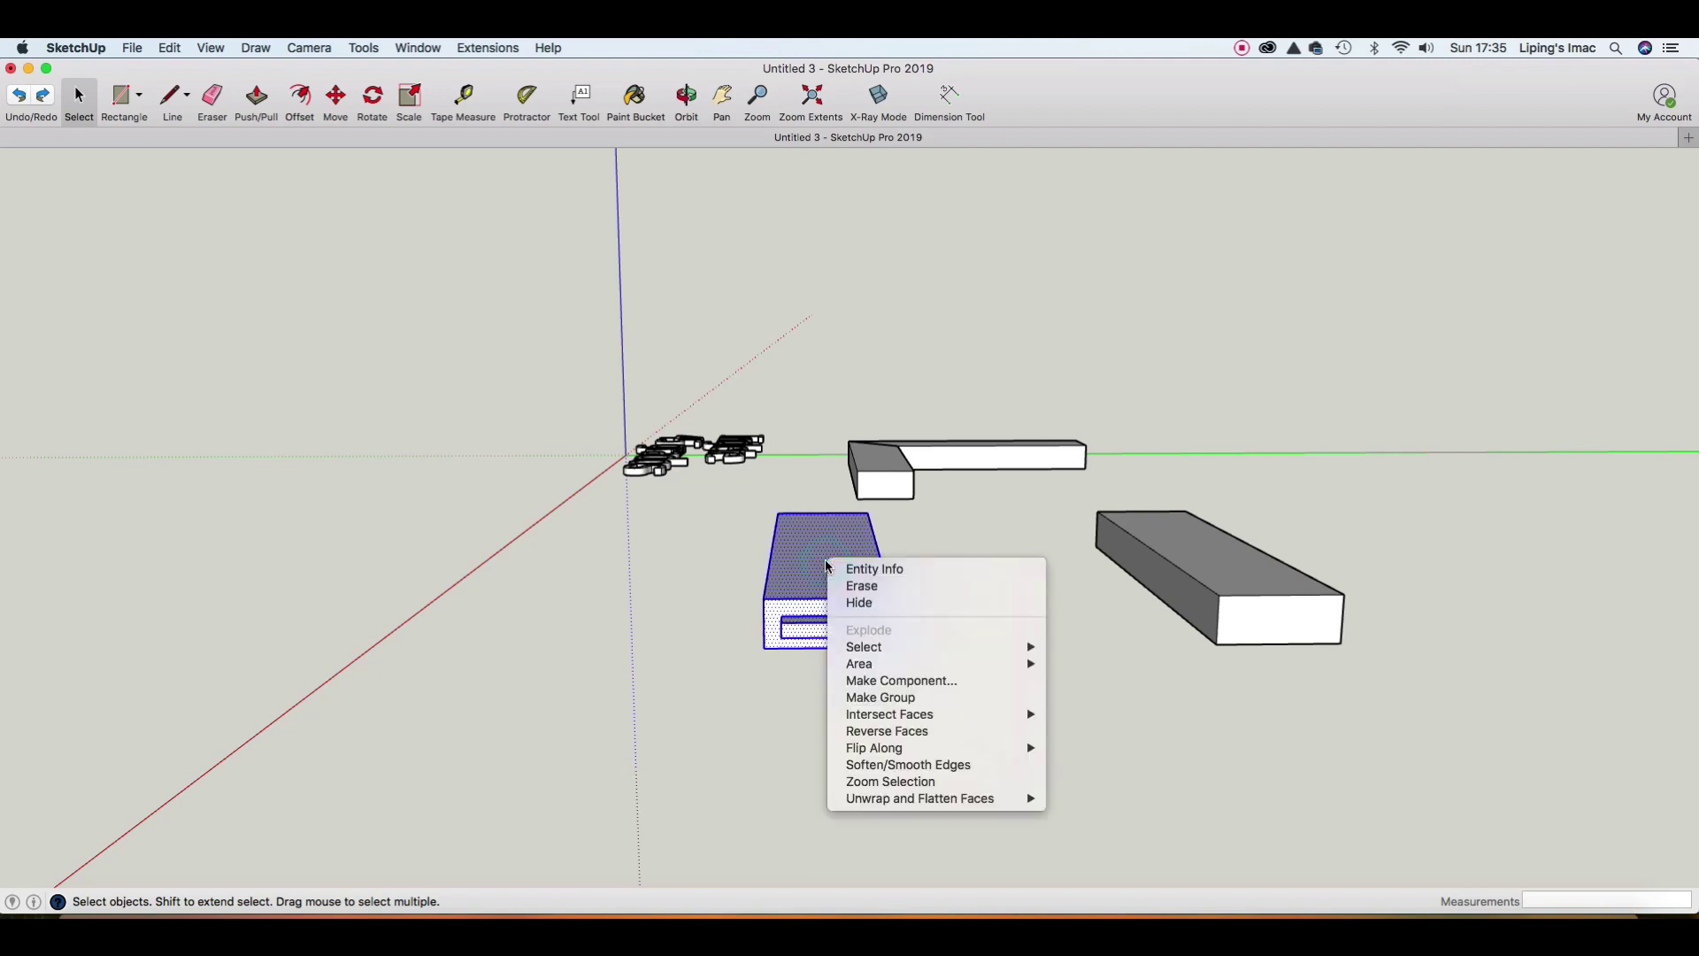
{"action": "left_click", "coordinate": [885, 698]}
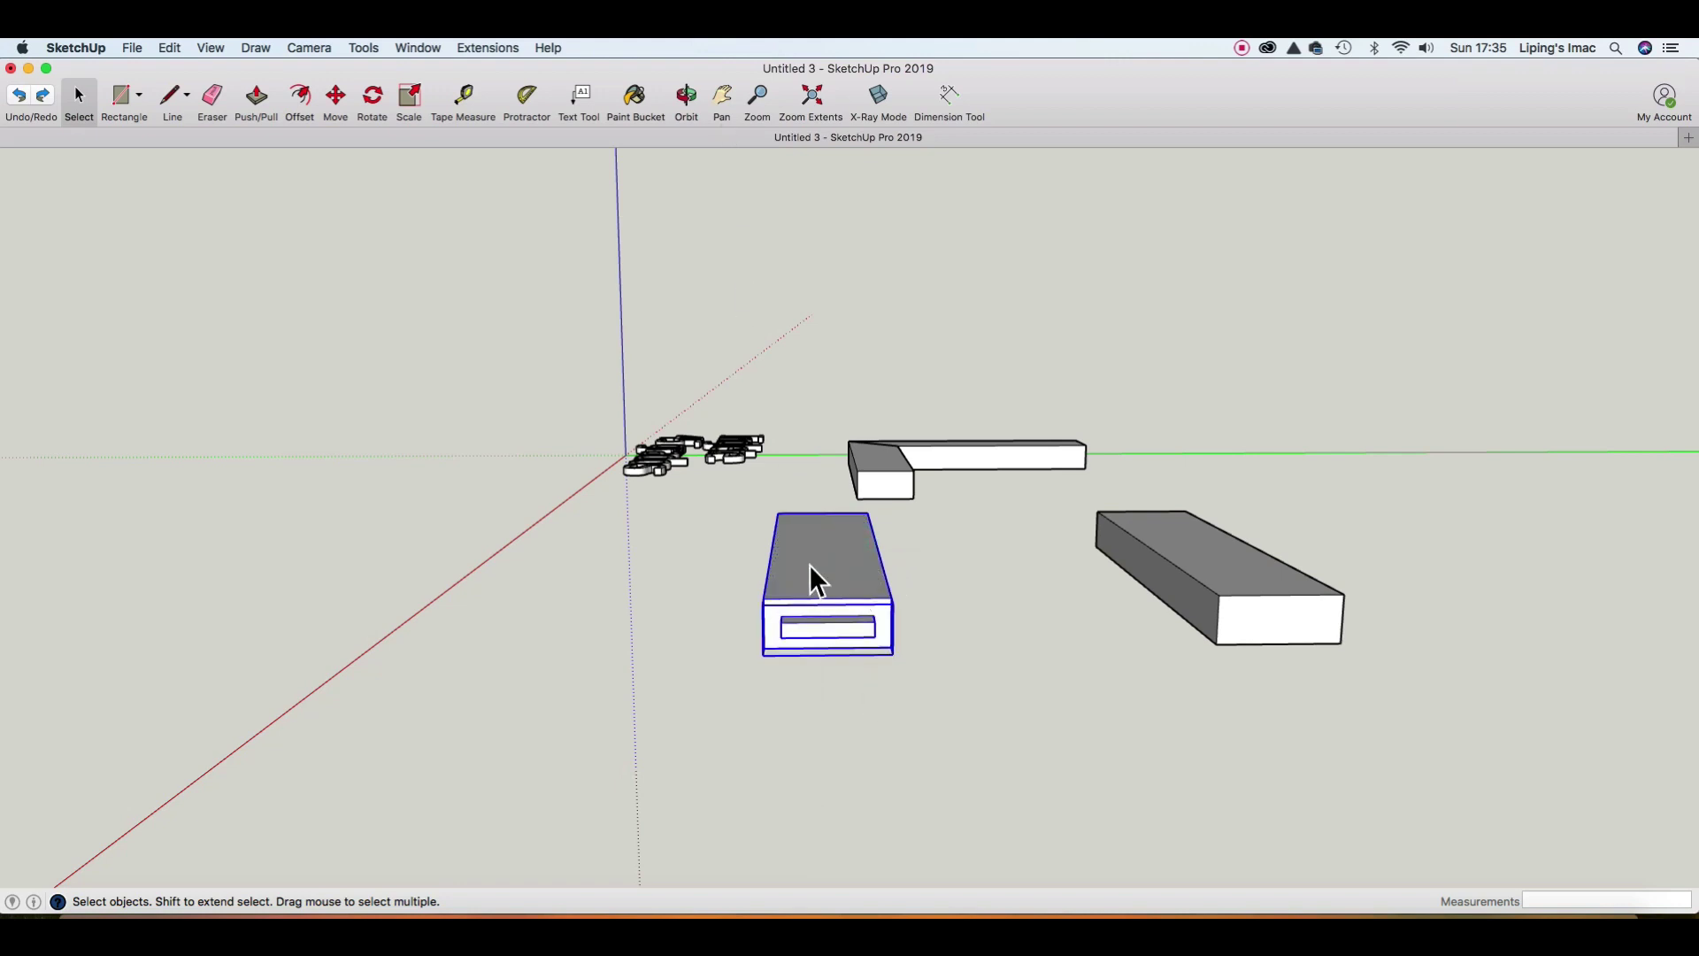
{"action": "key", "text": "m"}
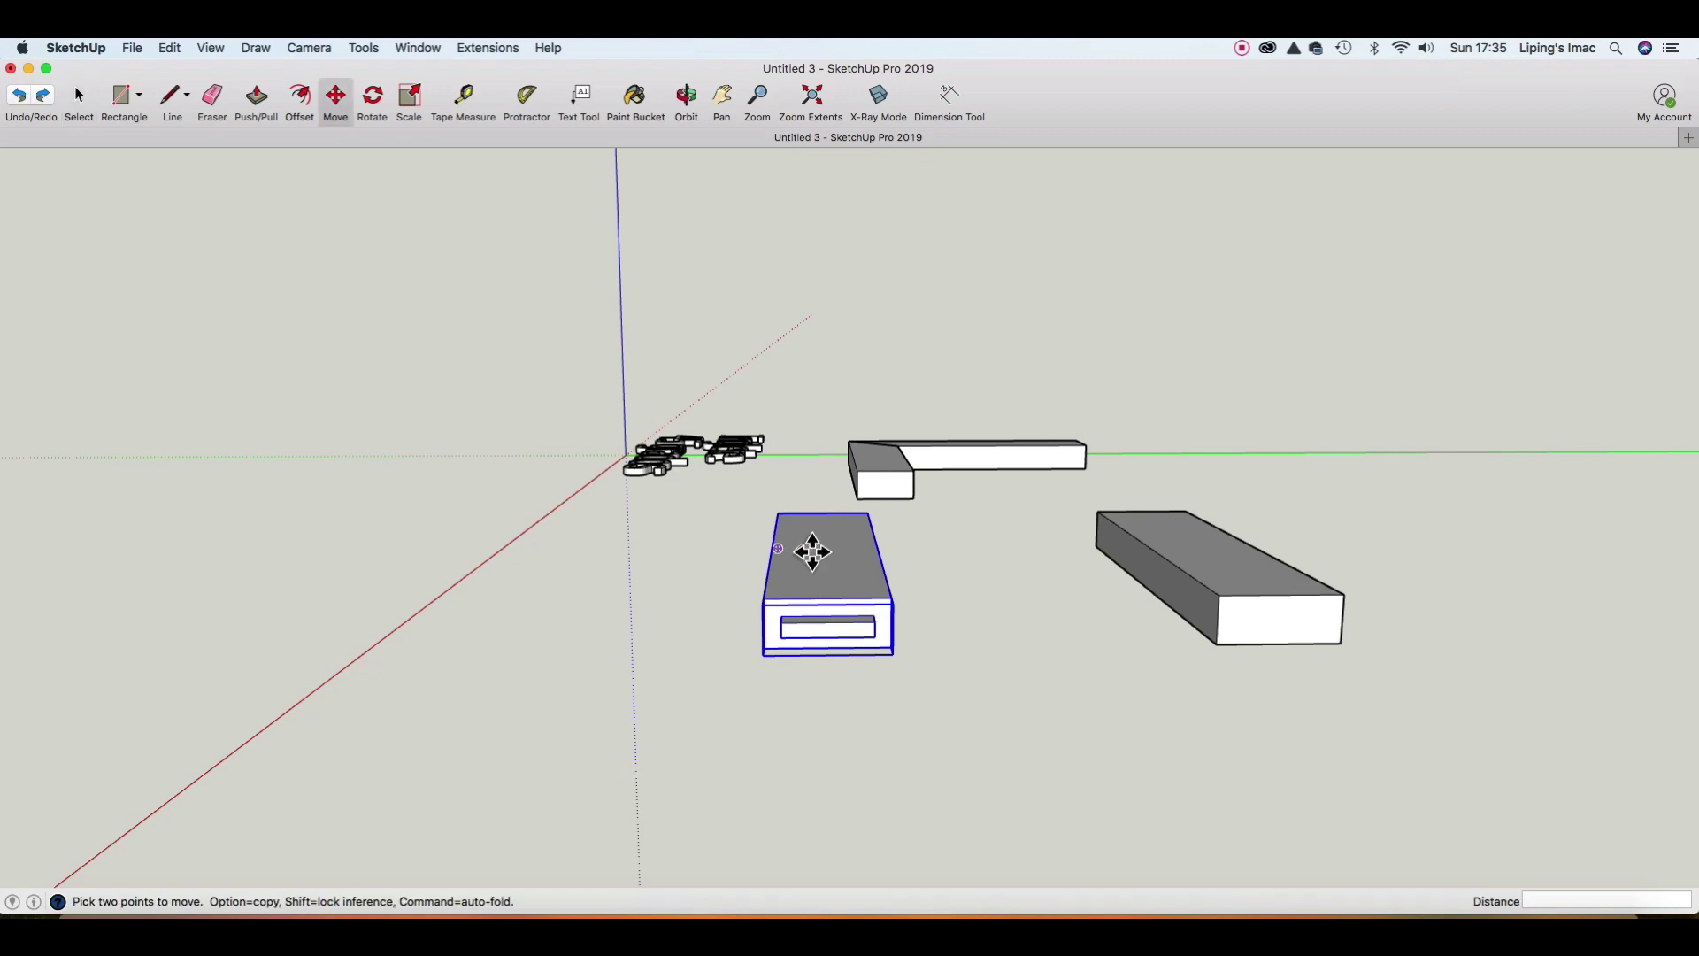
Rotate the grooved board 90° upright about its long edge and set it on the other board.
{"action": "left_click", "coordinate": [686, 98]}
{"action": "mouse_move", "coordinate": [768, 558]}
{"action": "left_mouse_down"}
{"action": "mouse_move", "coordinate": [899, 637]}
{"action": "mouse_move", "coordinate": [964, 627]}
{"action": "mouse_move", "coordinate": [979, 683]}
{"action": "left_mouse_up"}
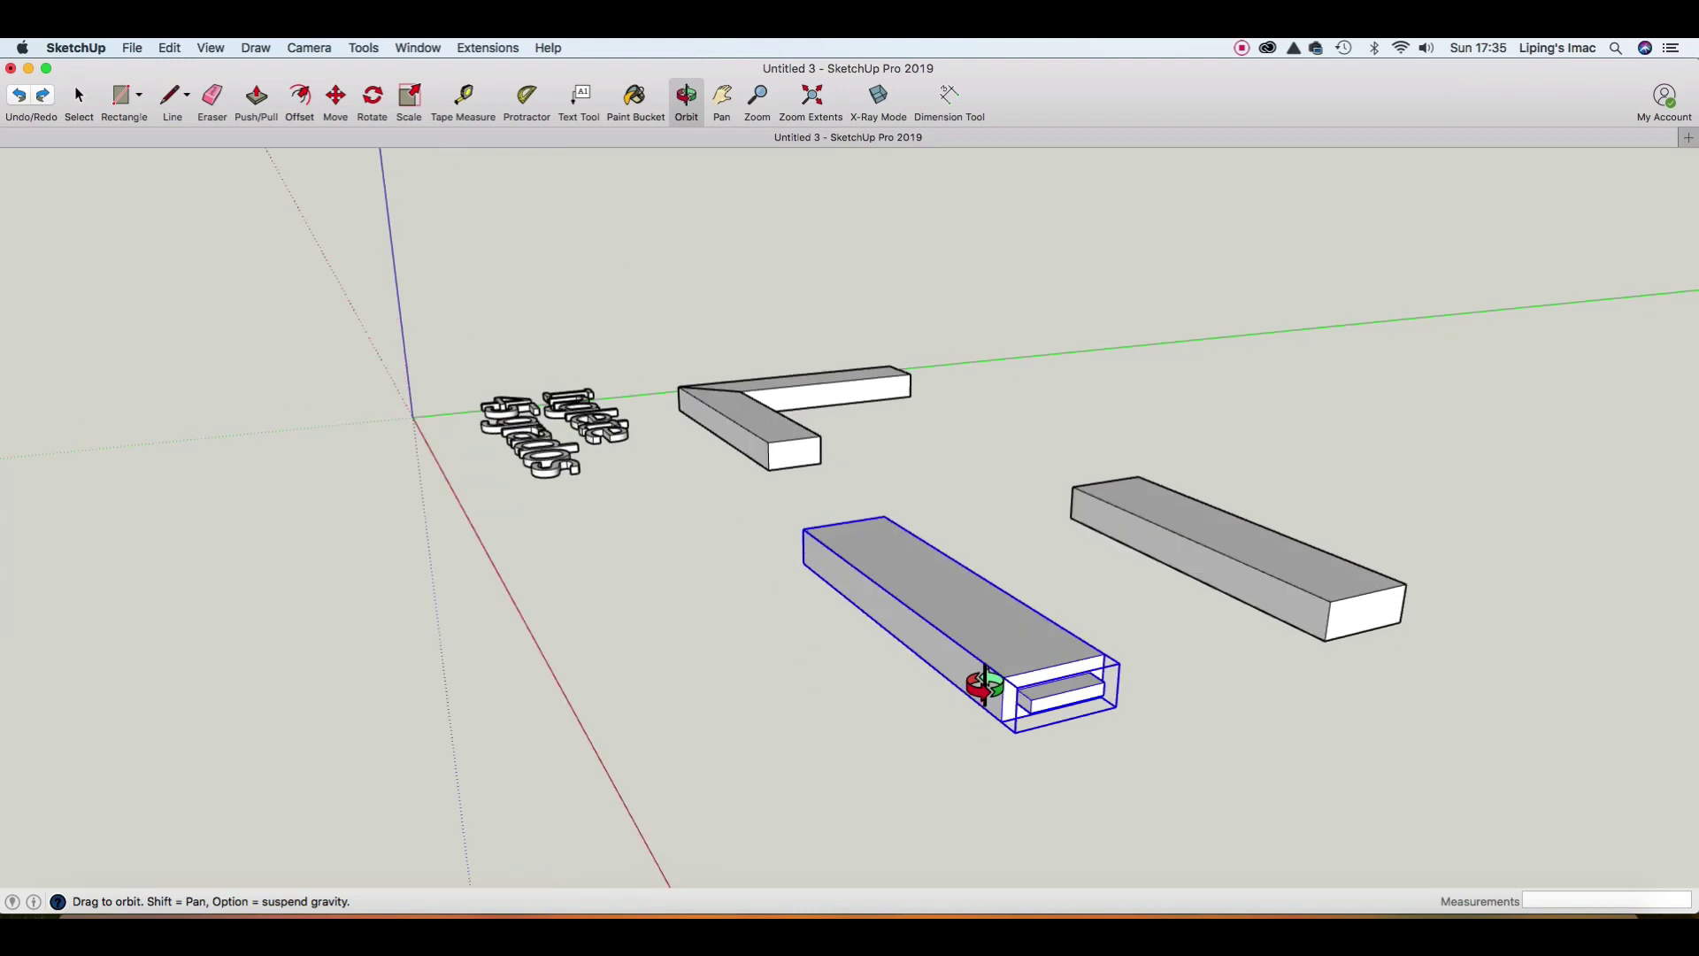
{"action": "key", "text": "space"}
{"action": "key", "text": "m"}
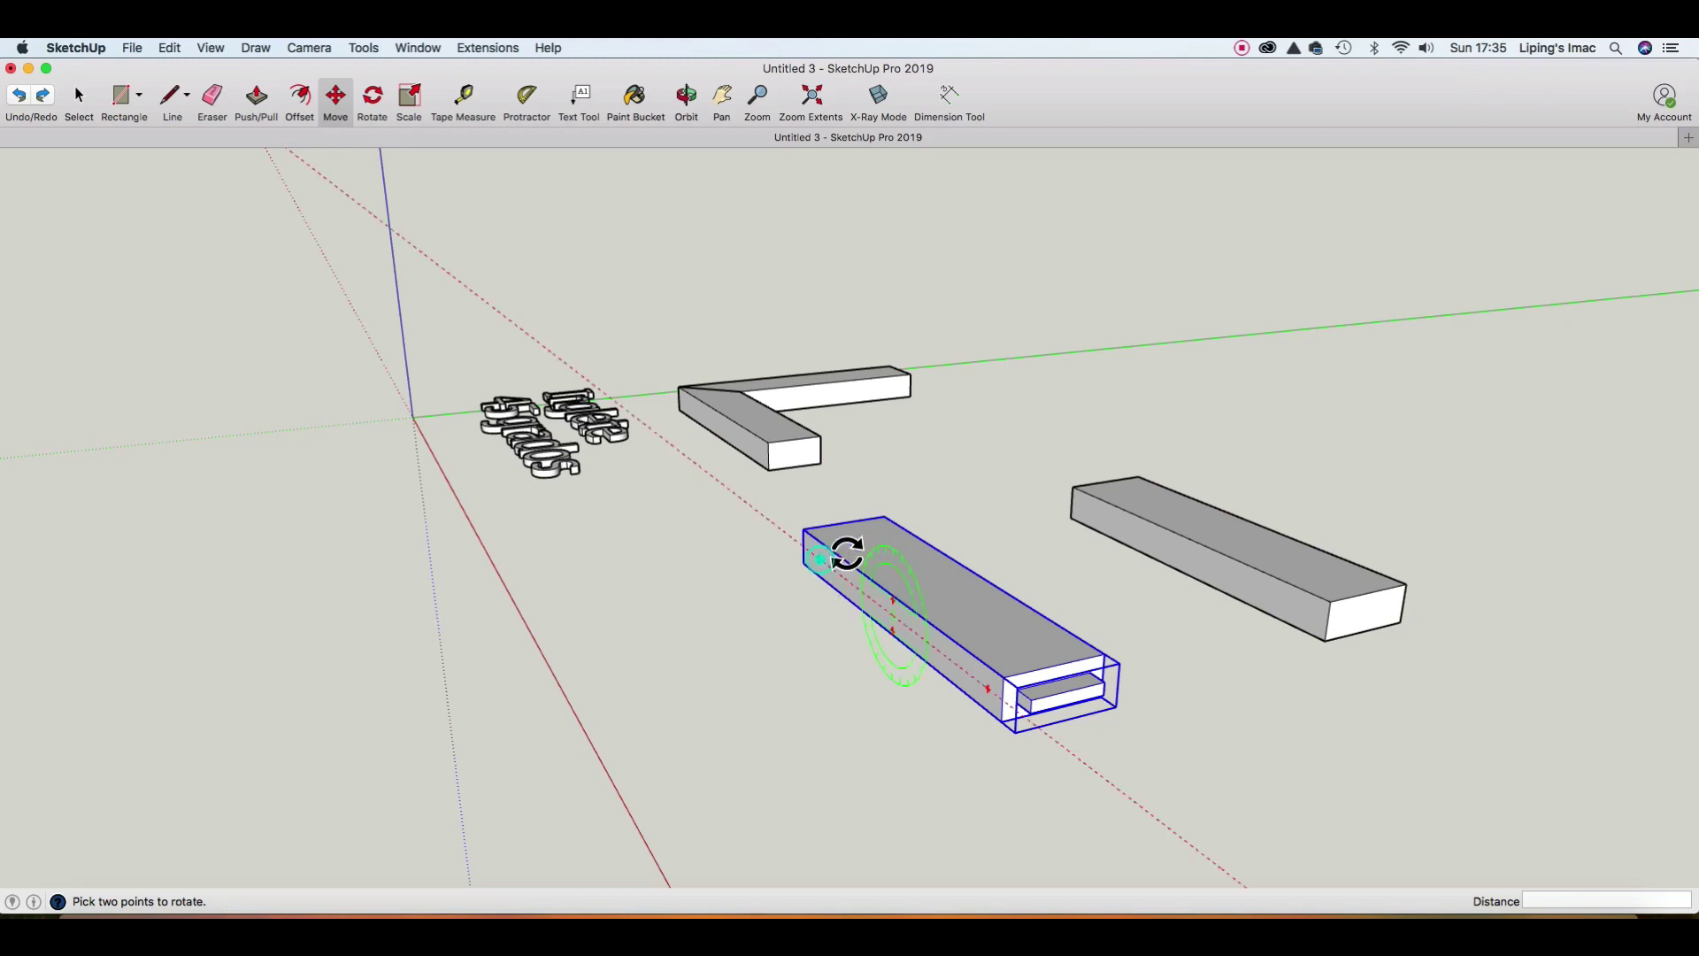
{"action": "left_click", "coordinate": [846, 554]}
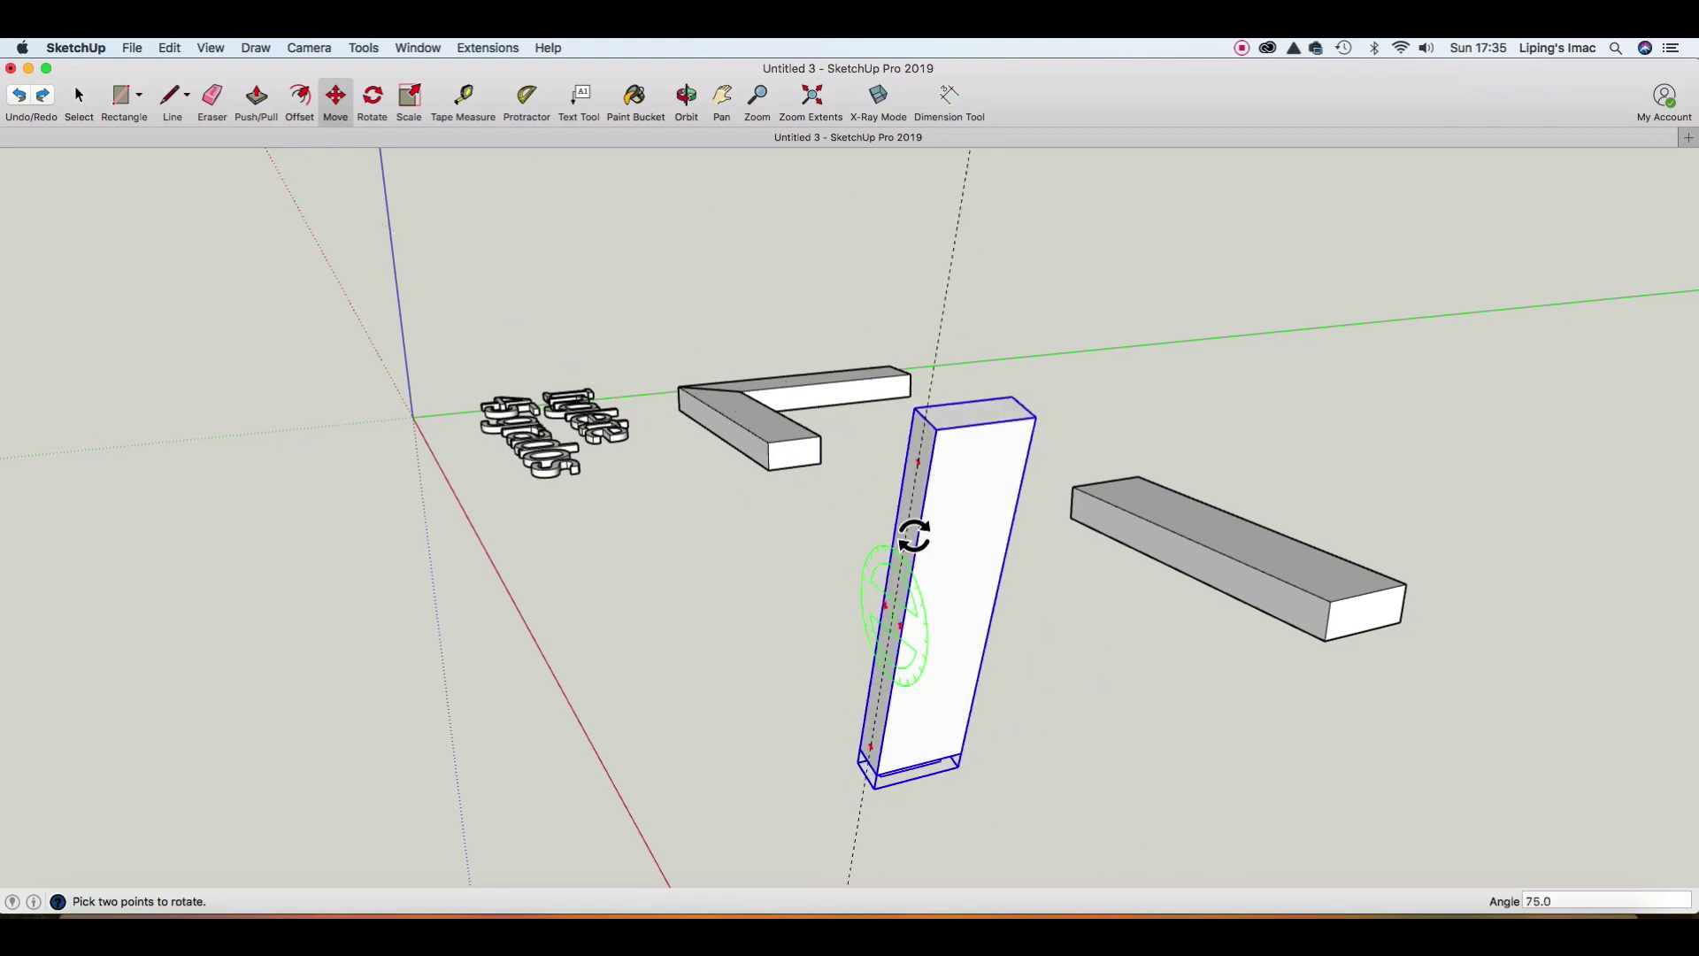
{"action": "left_click", "coordinate": [910, 534]}
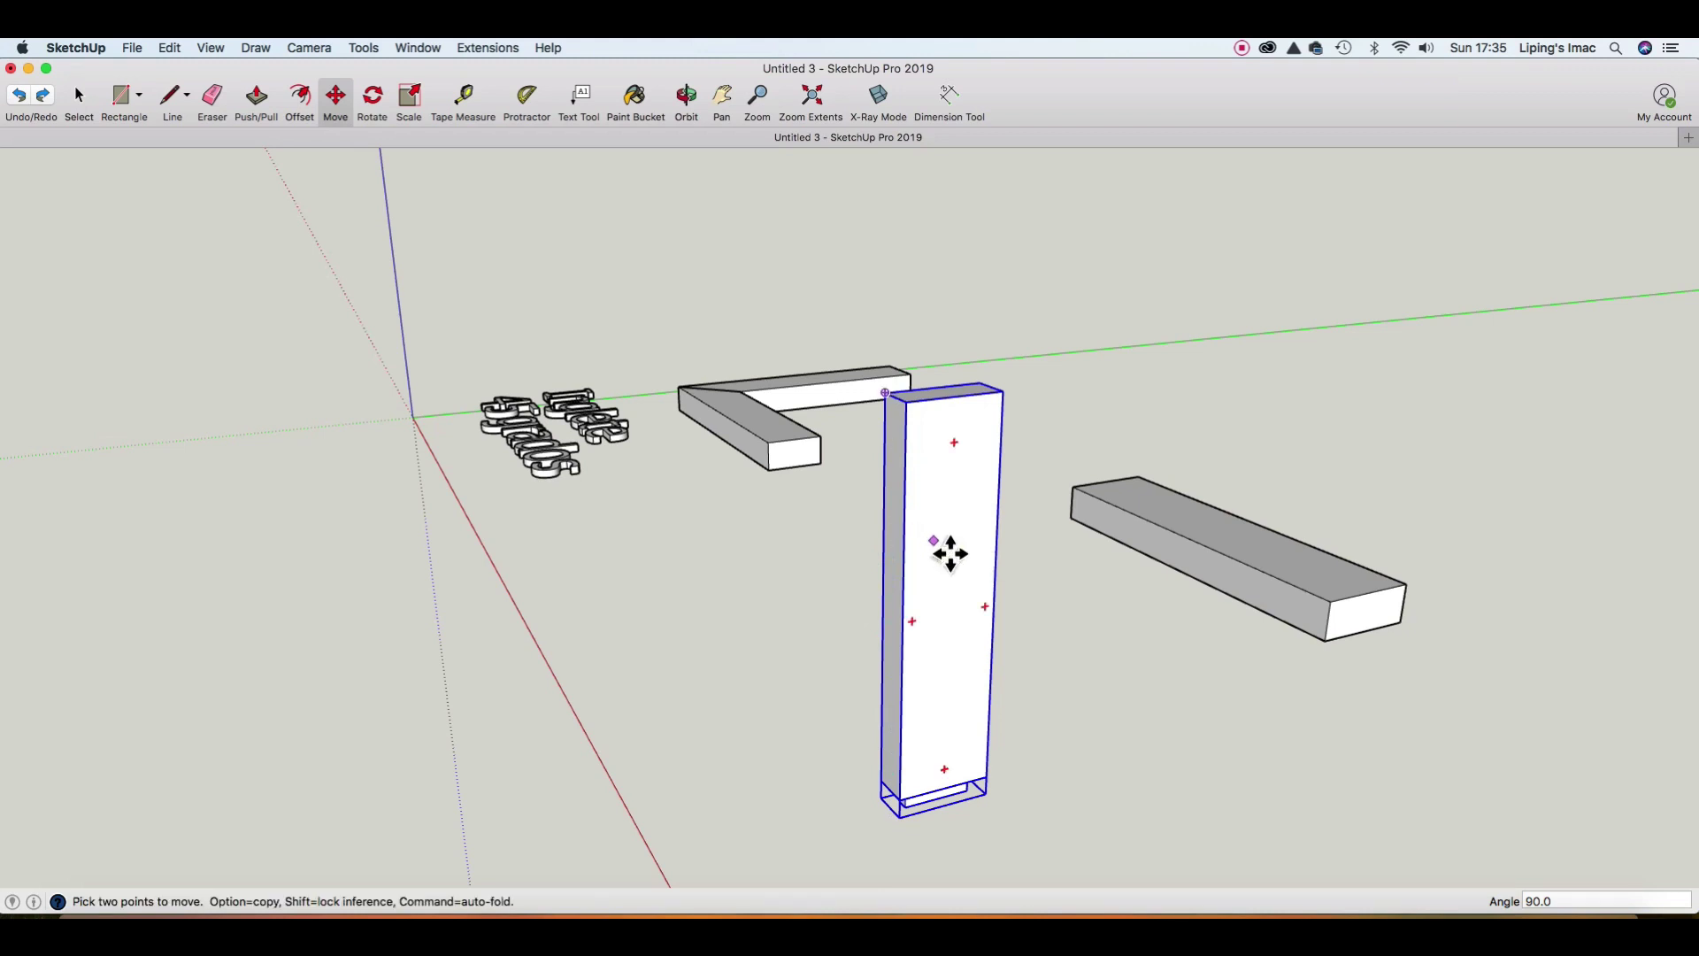
{"action": "left_click", "coordinate": [989, 779]}
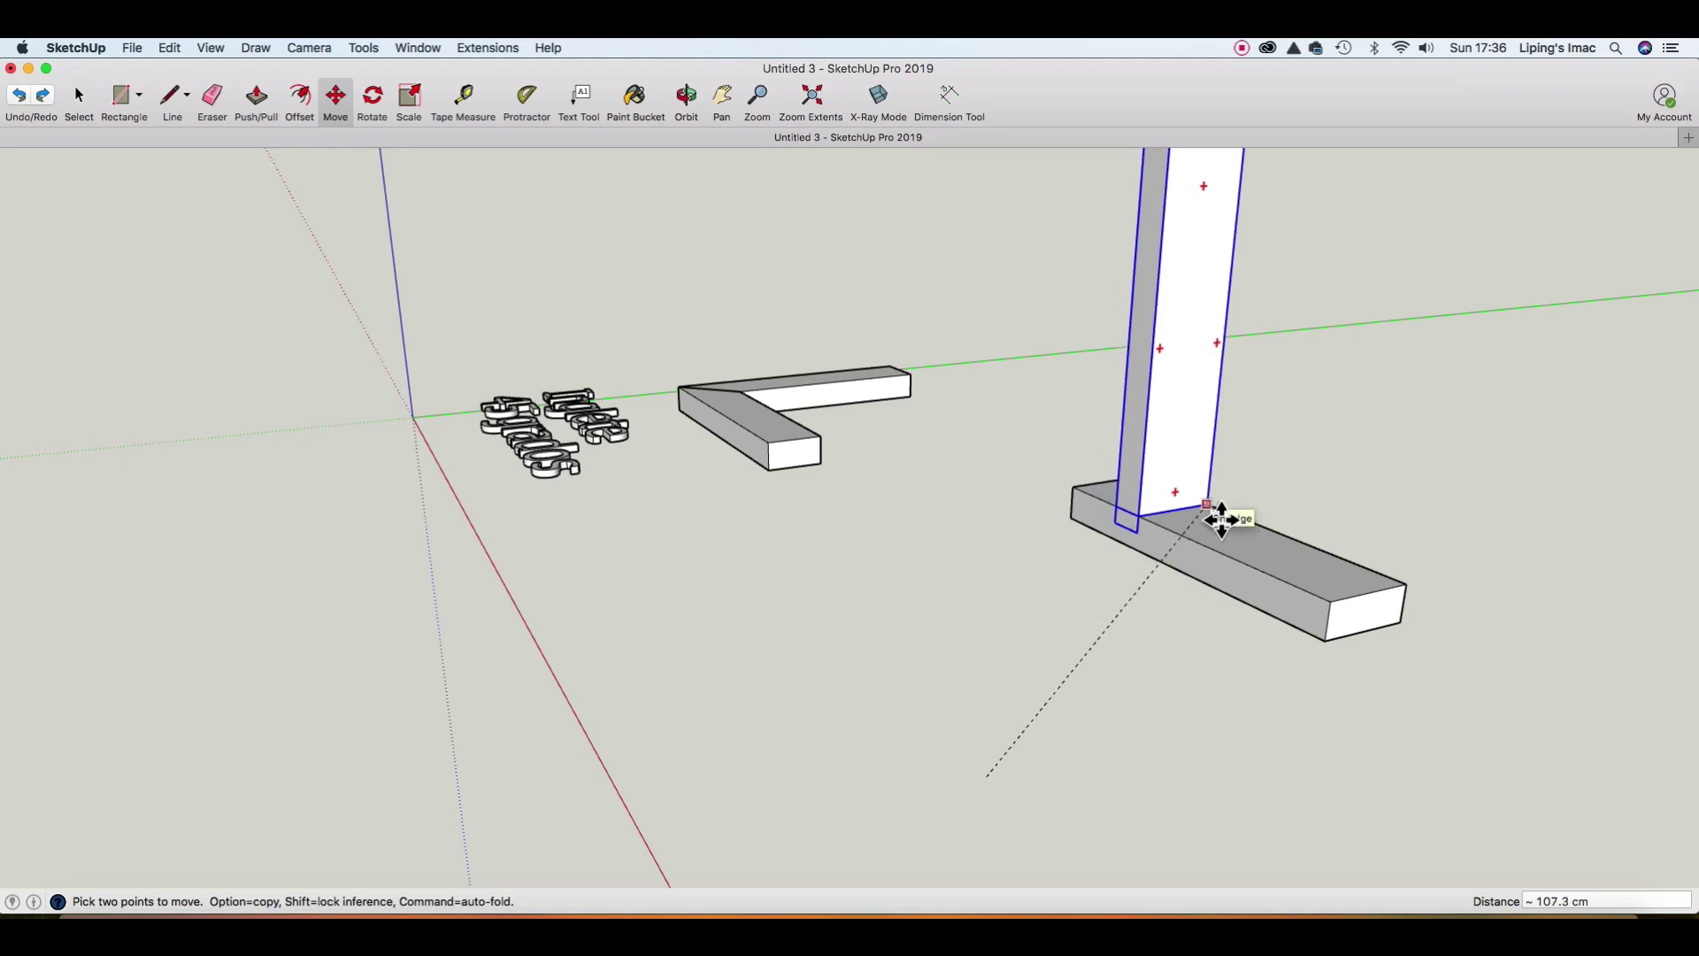
{"action": "left_click", "coordinate": [1222, 520]}
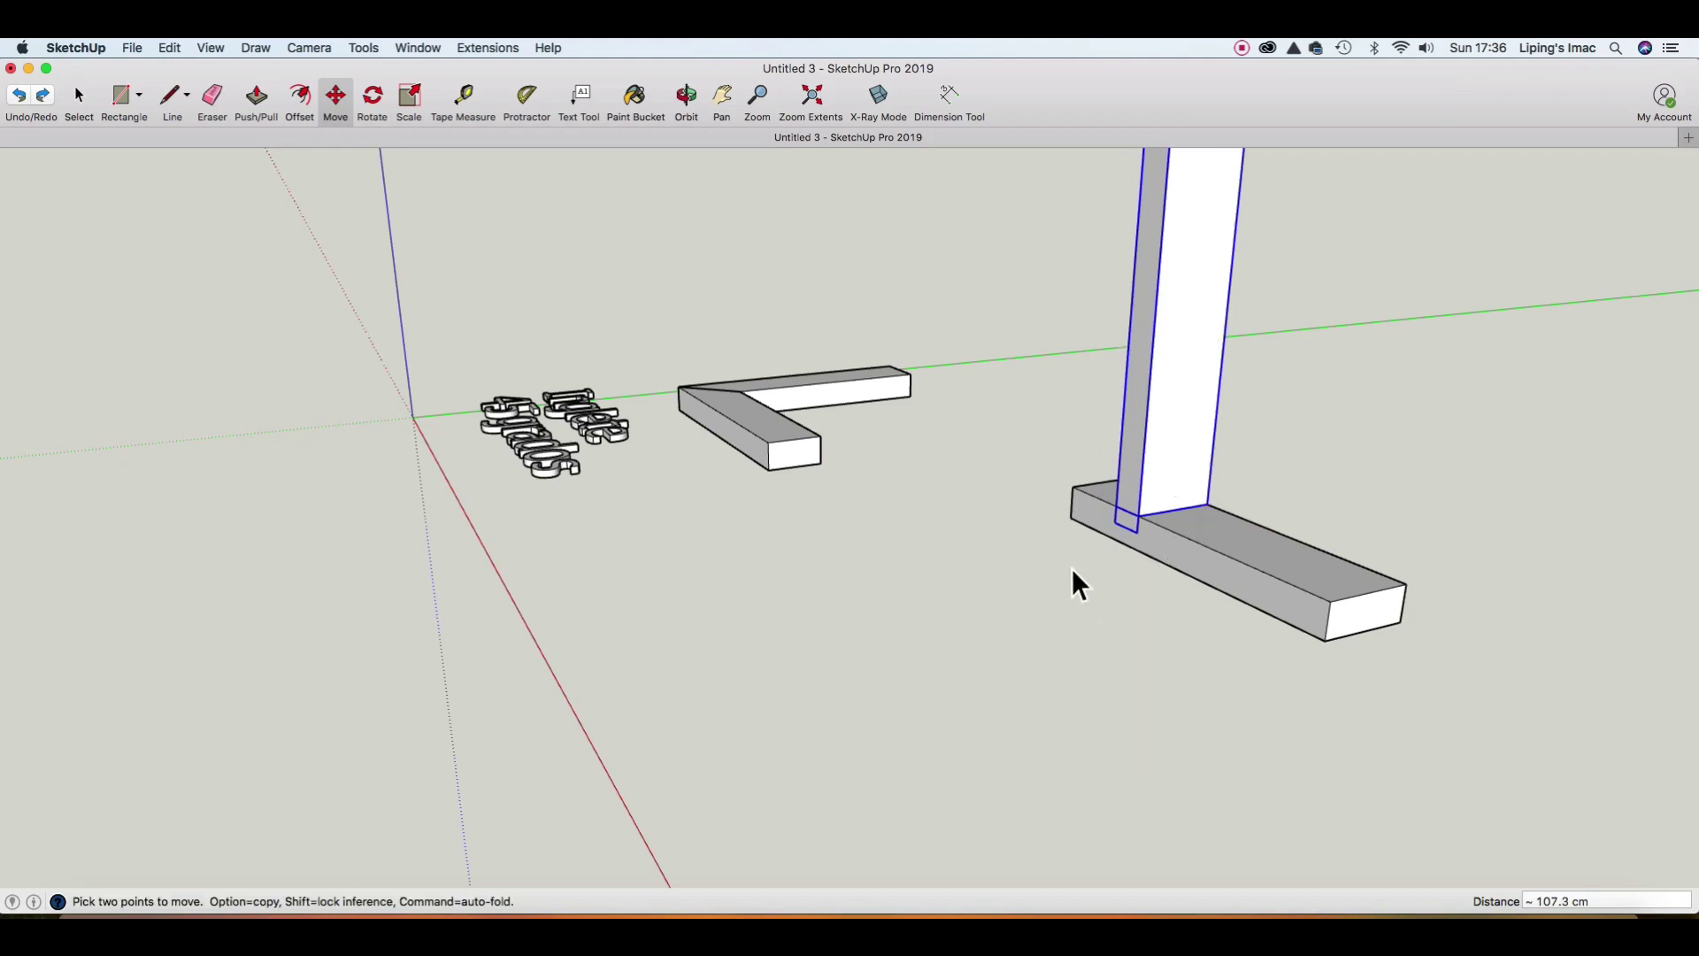
{"action": "key", "text": "space"}
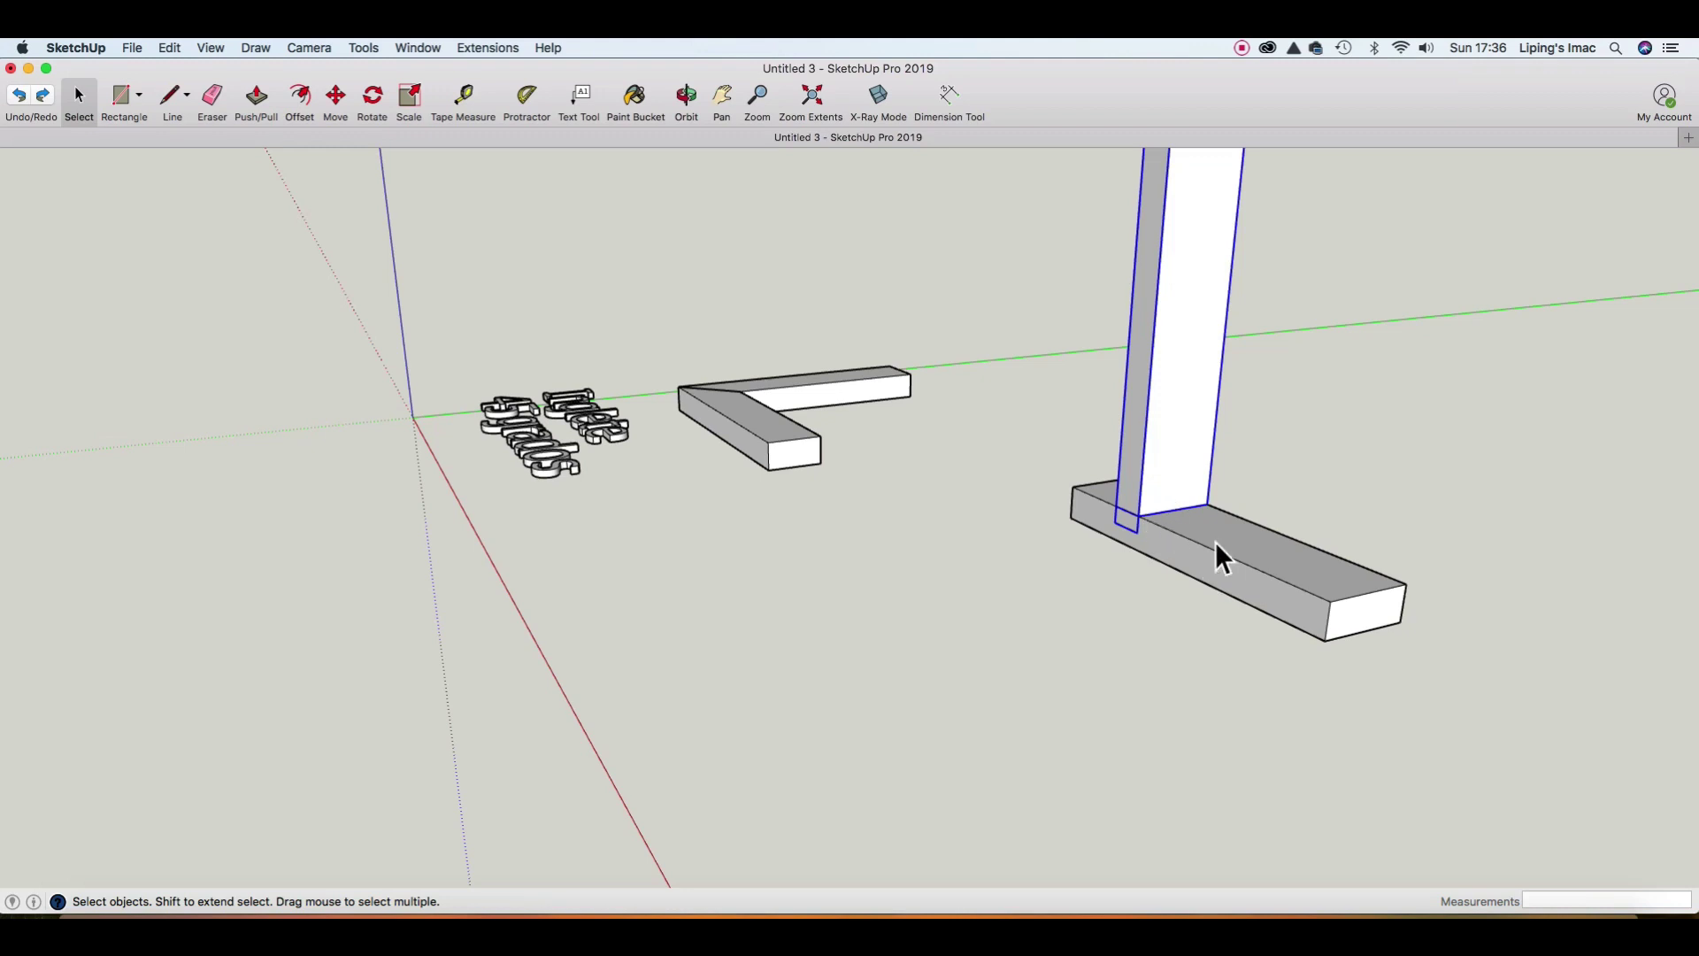
Intersect the upright board with the model, then reselect it and start moving it onto the beam.
{"action": "right_click", "coordinate": [1175, 415]}
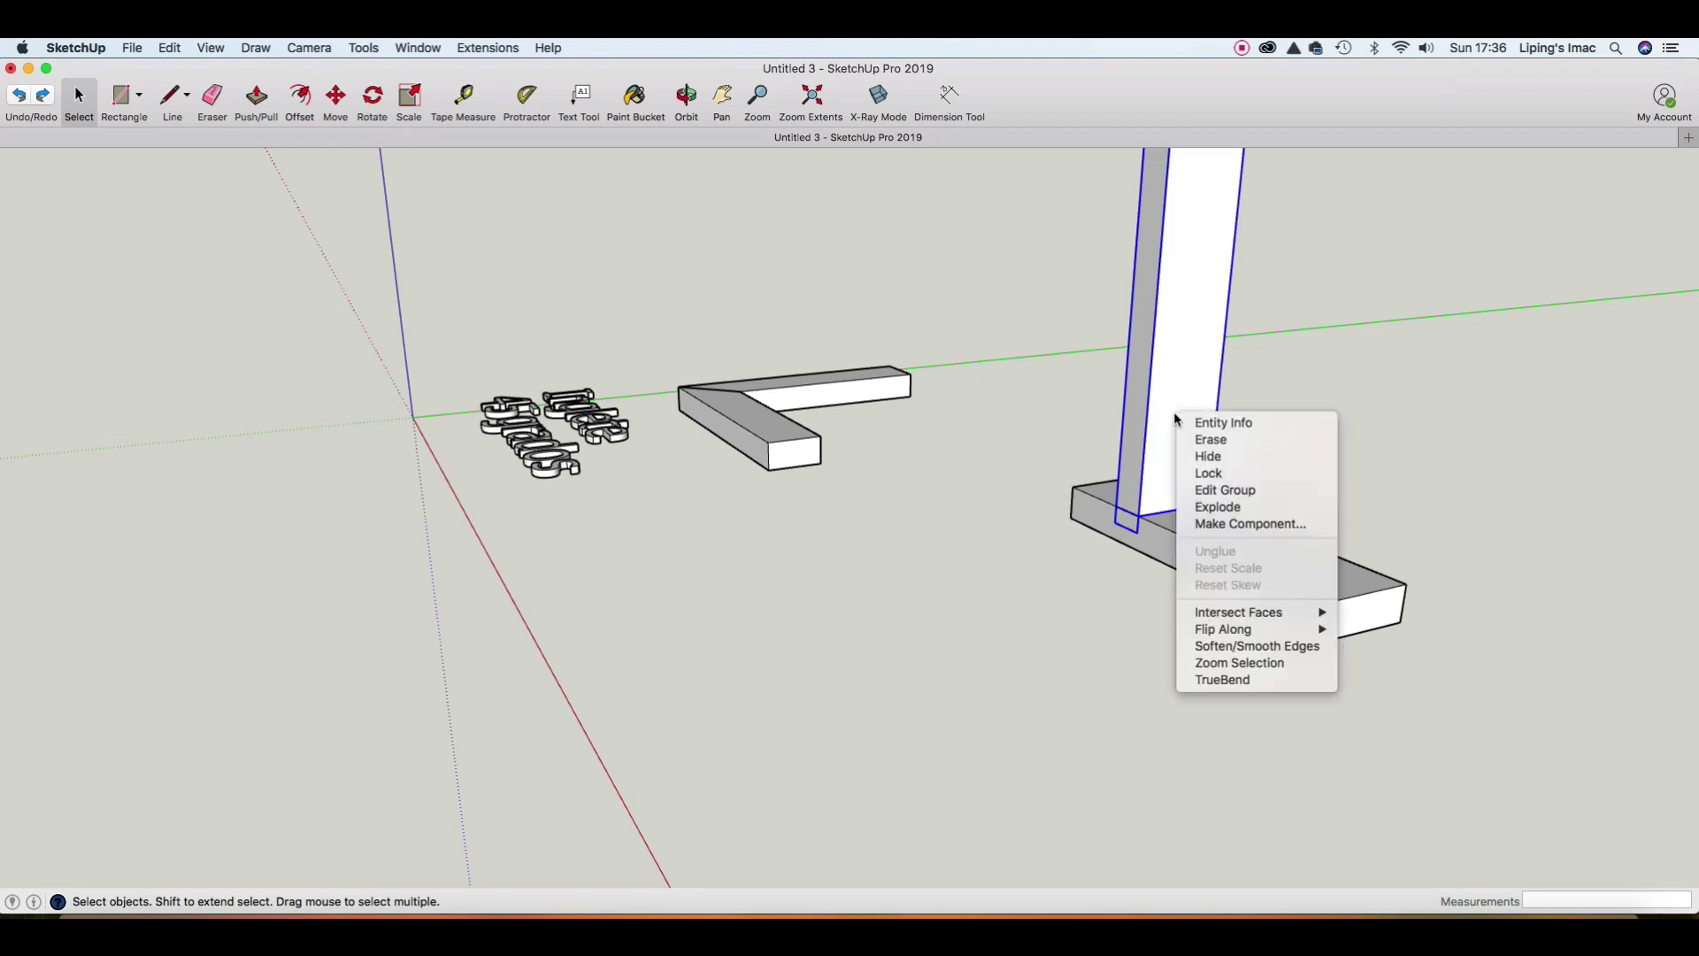
{"action": "mouse_move", "coordinate": [1237, 612]}
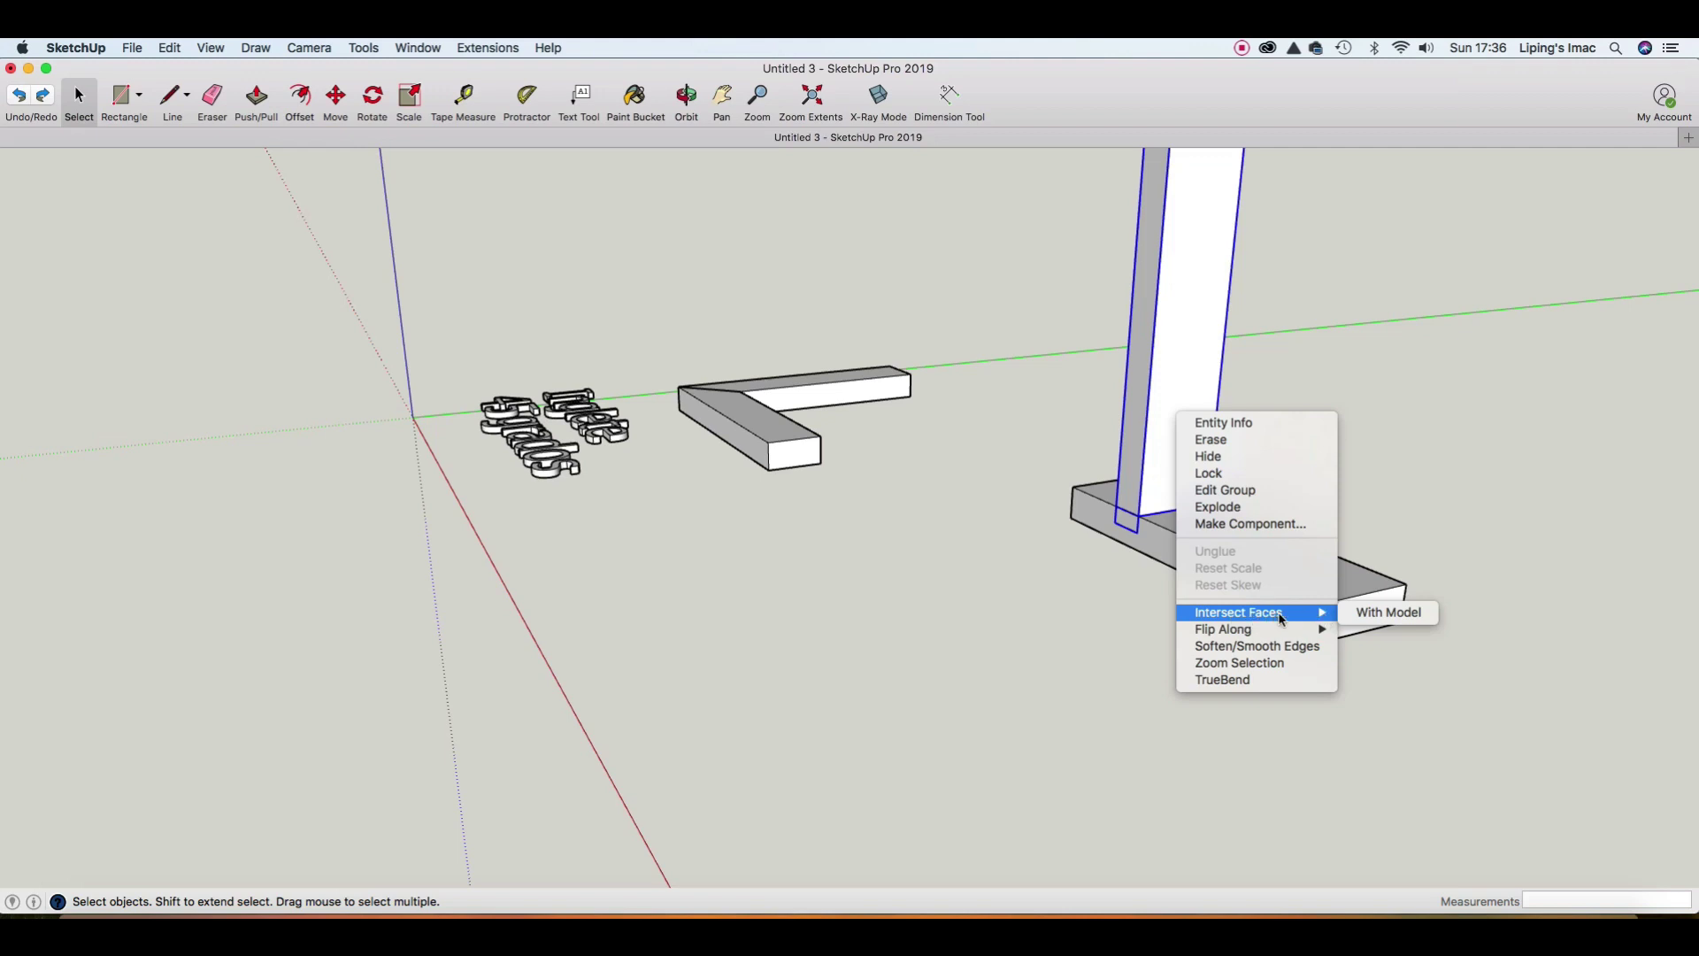
{"action": "left_click", "coordinate": [1362, 624]}
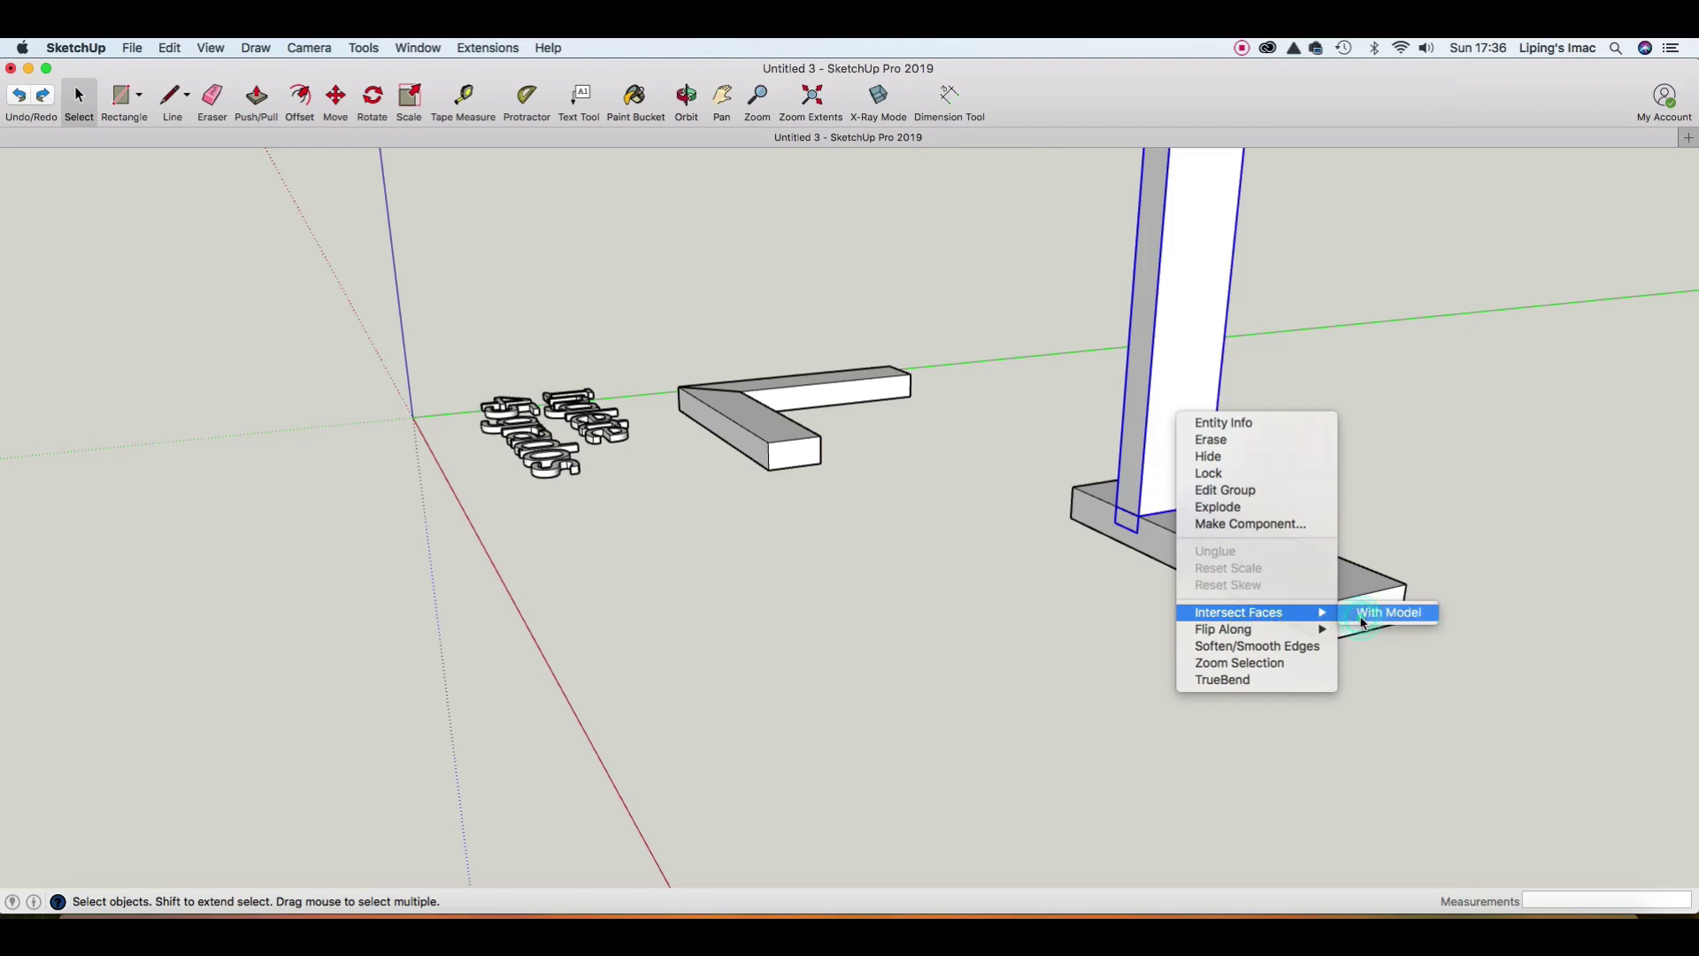
{"action": "left_click", "coordinate": [1181, 455]}
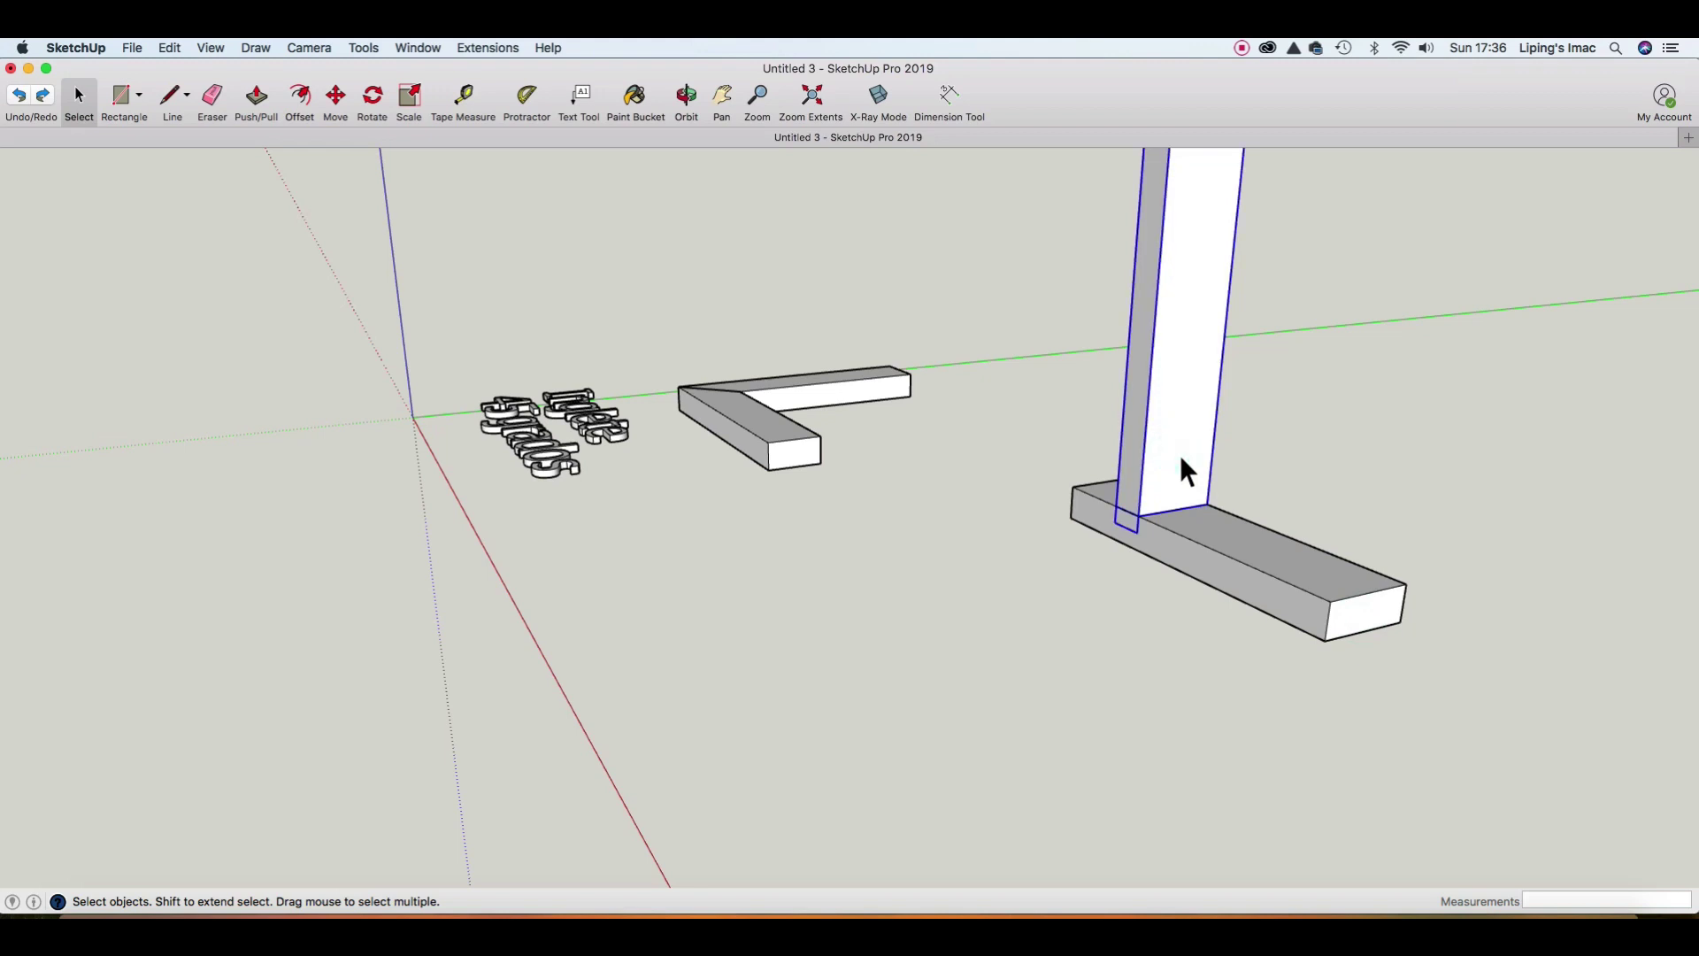
{"action": "key", "text": "m"}
{"action": "left_click", "coordinate": [1180, 455]}
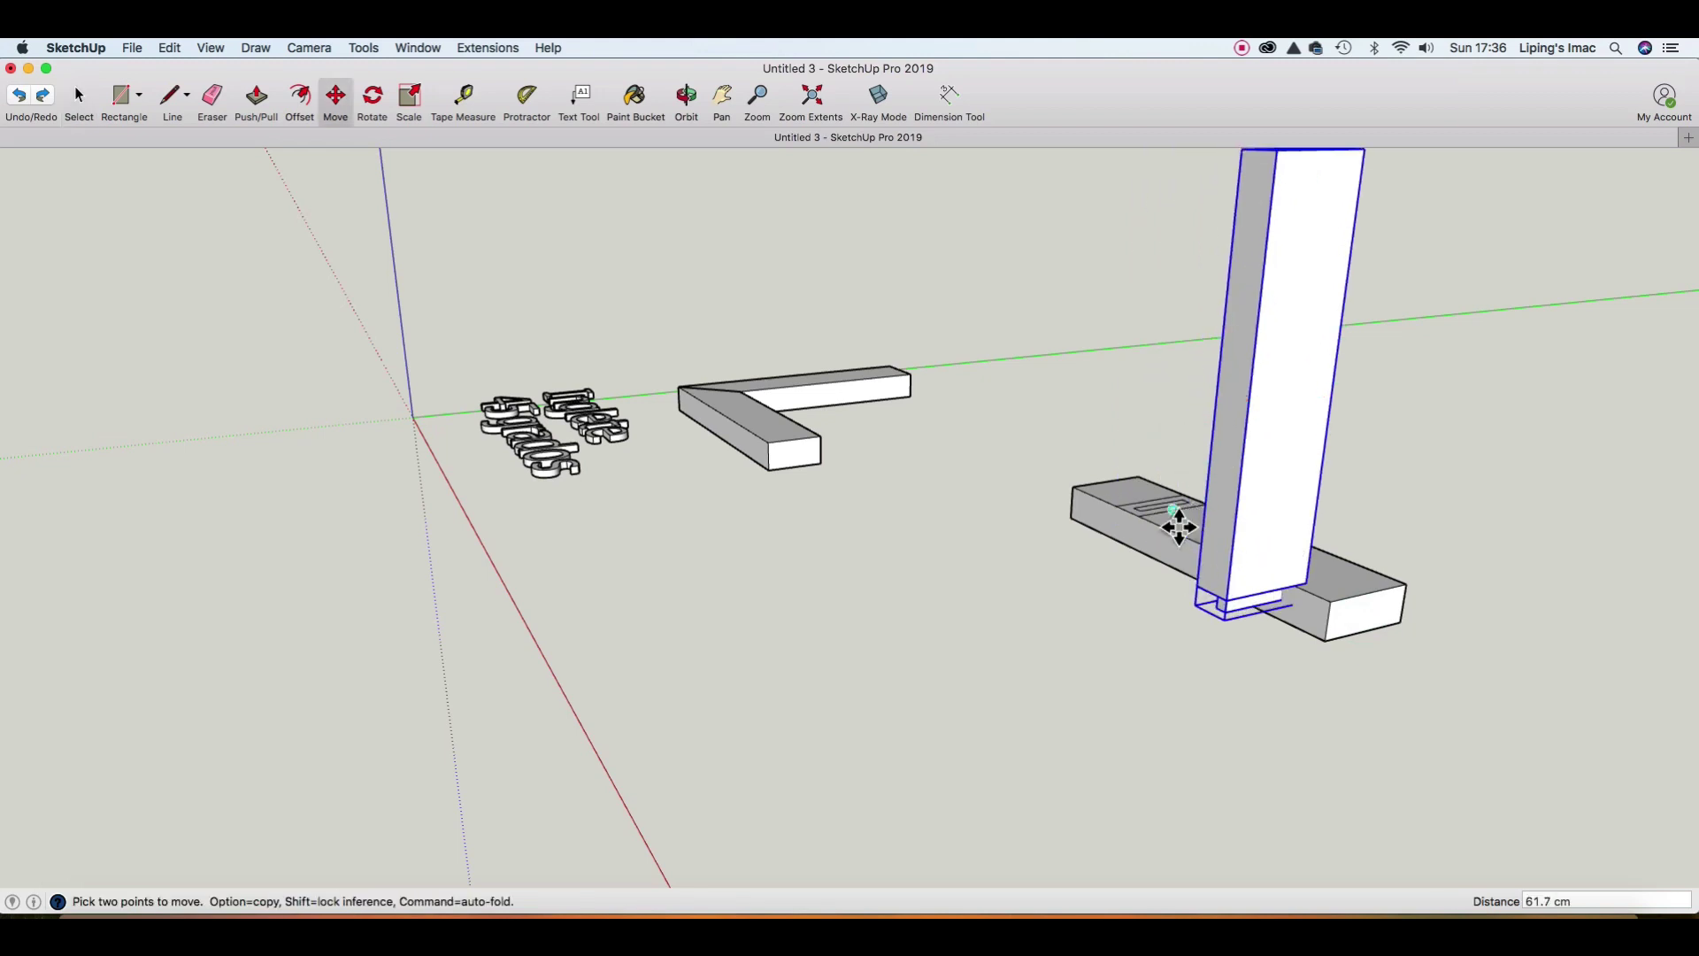
Push the small slot rectangle down into the top of the base beam.
{"action": "left_click", "coordinate": [1180, 527]}
{"action": "left_click", "coordinate": [686, 95]}
{"action": "mouse_move", "coordinate": [1114, 577]}
{"action": "left_mouse_down"}
{"action": "mouse_move", "coordinate": [1326, 585]}
{"action": "mouse_move", "coordinate": [1403, 706]}
{"action": "mouse_move", "coordinate": [1107, 426]}
{"action": "left_mouse_up"}
{"action": "scroll", "coordinate": [1118, 512], "scroll_direction": "up", "scroll_amount": 3}
{"action": "key", "text": "space"}
{"action": "left_click", "coordinate": [1095, 473]}
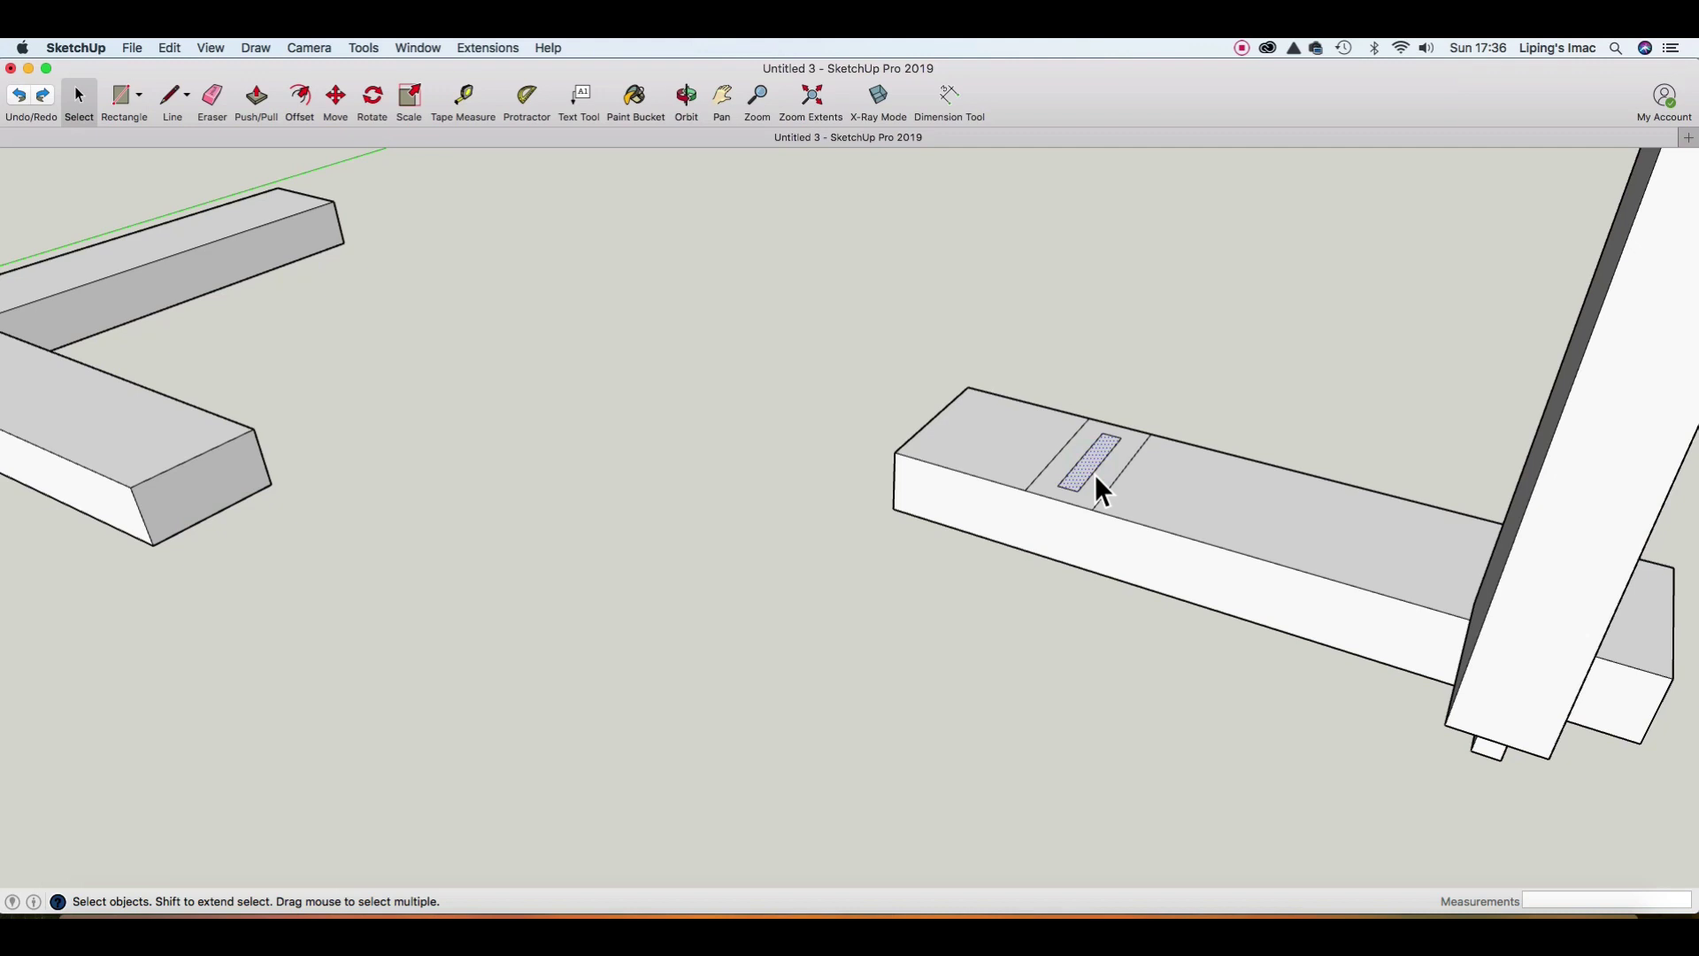
{"action": "key", "text": "p"}
{"action": "left_click_drag", "start_coordinate": [1105, 485], "coordinate": [1105, 505]}
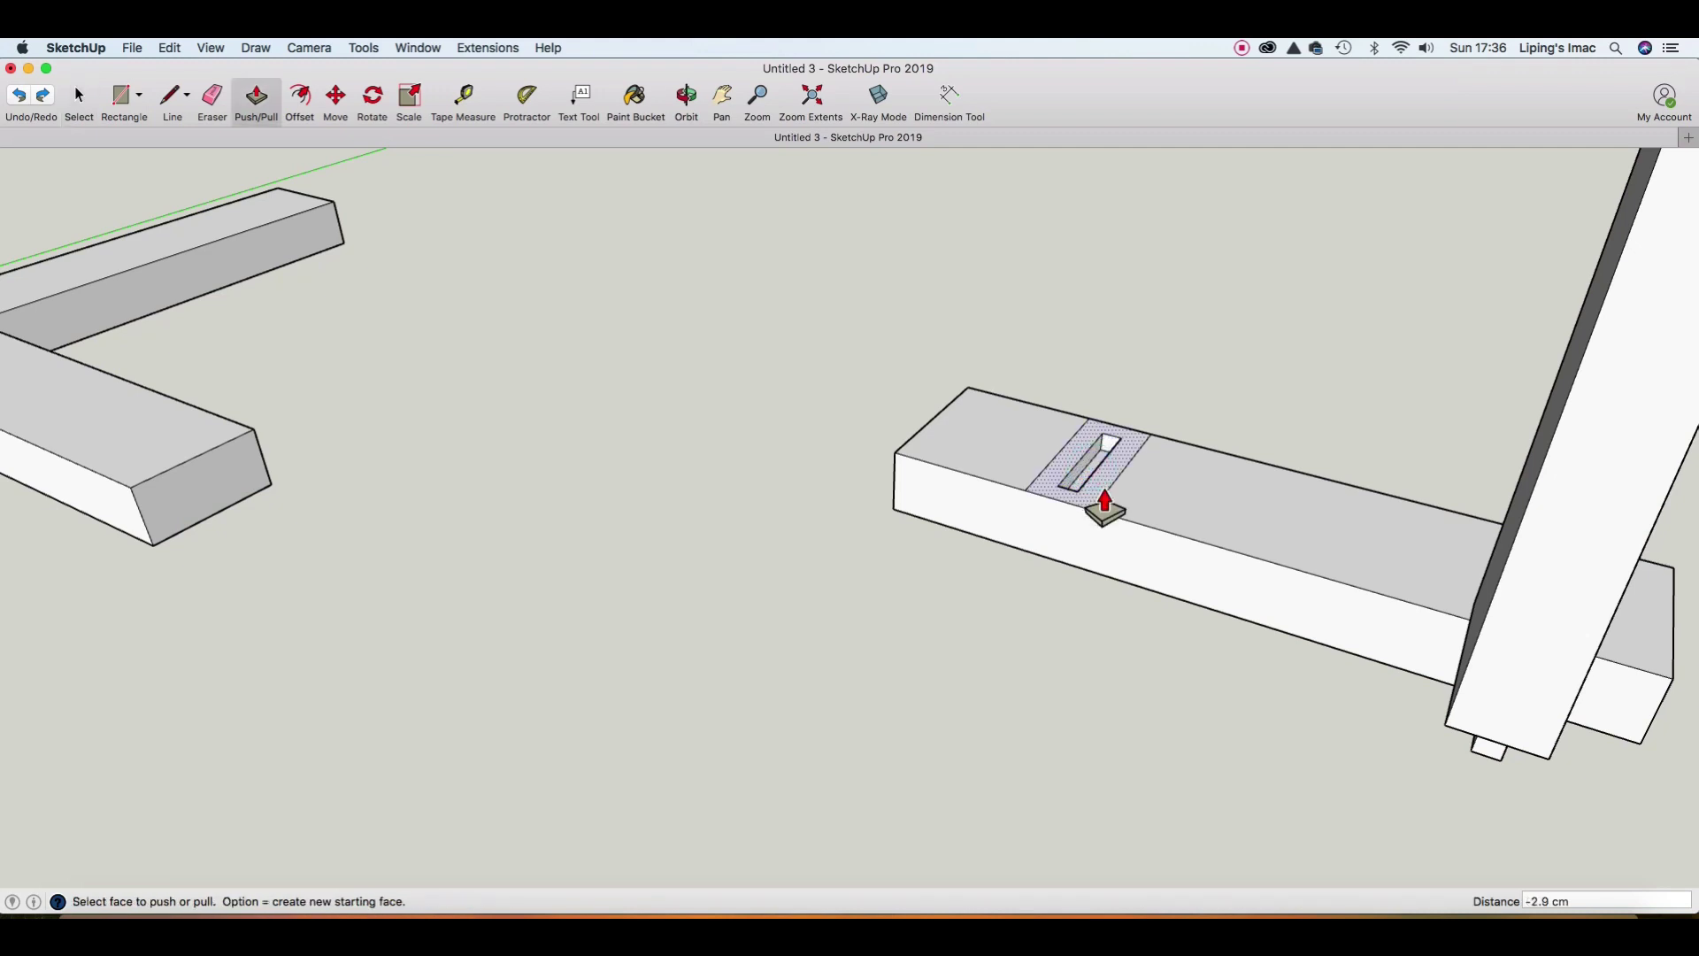
{"action": "left_click", "coordinate": [1105, 504]}
Move the upright post by its corner onto the new slot.
{"action": "key", "text": "space"}
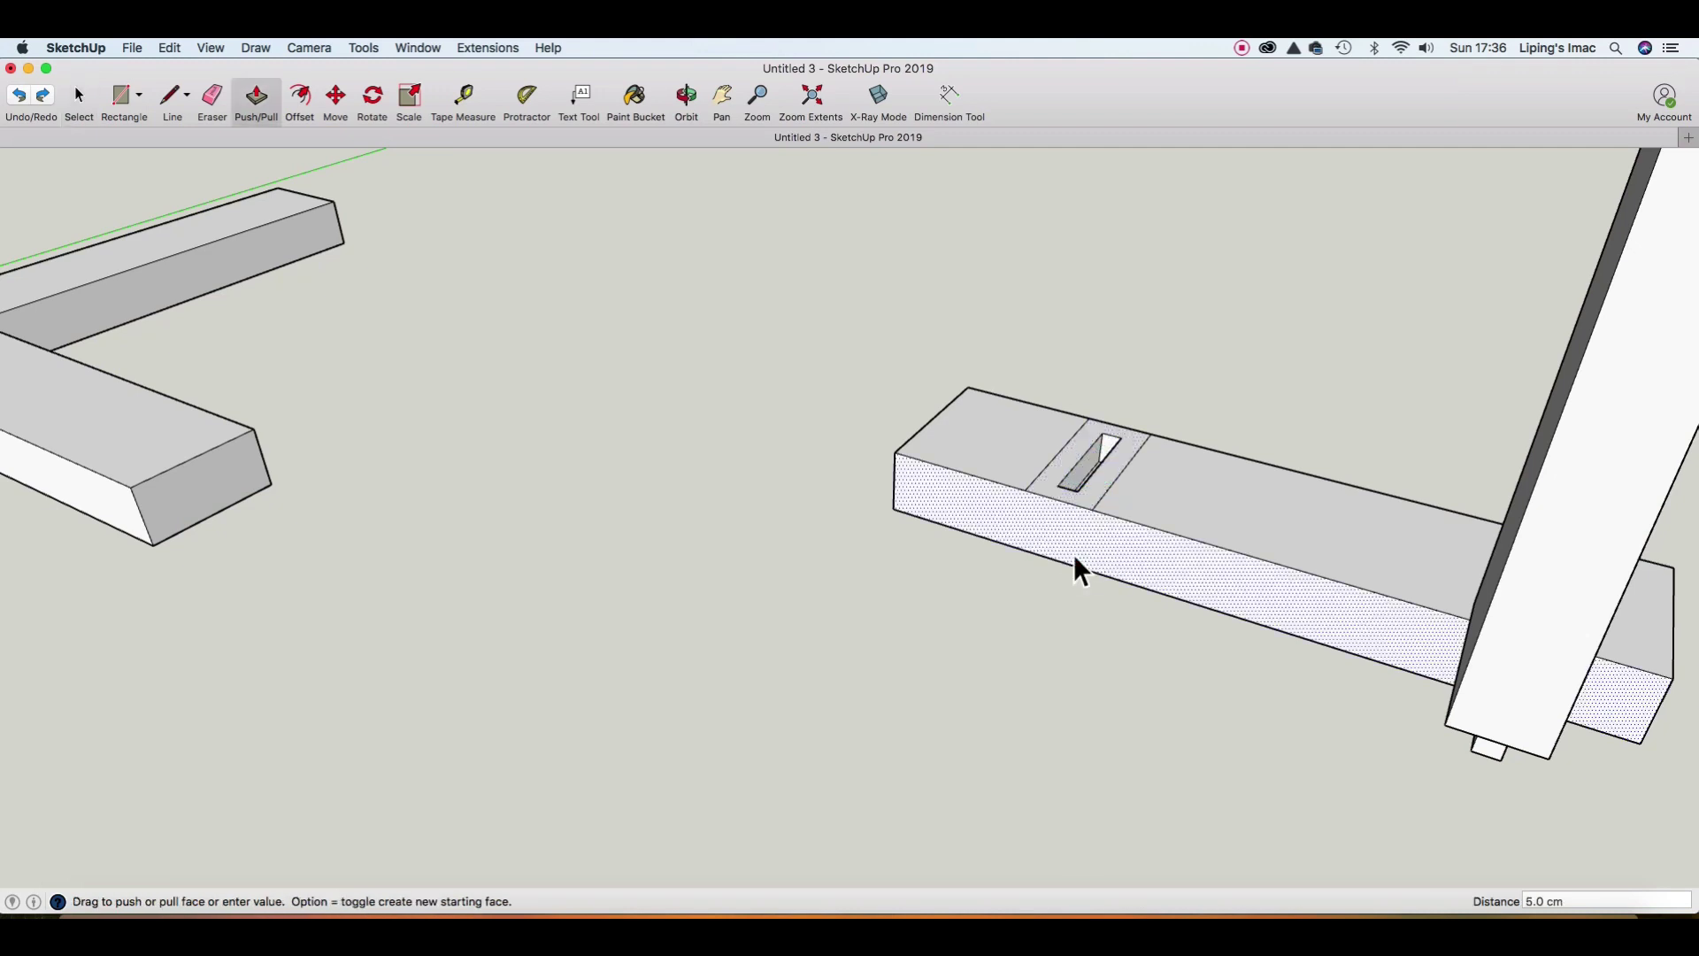
{"action": "left_click", "coordinate": [1478, 708]}
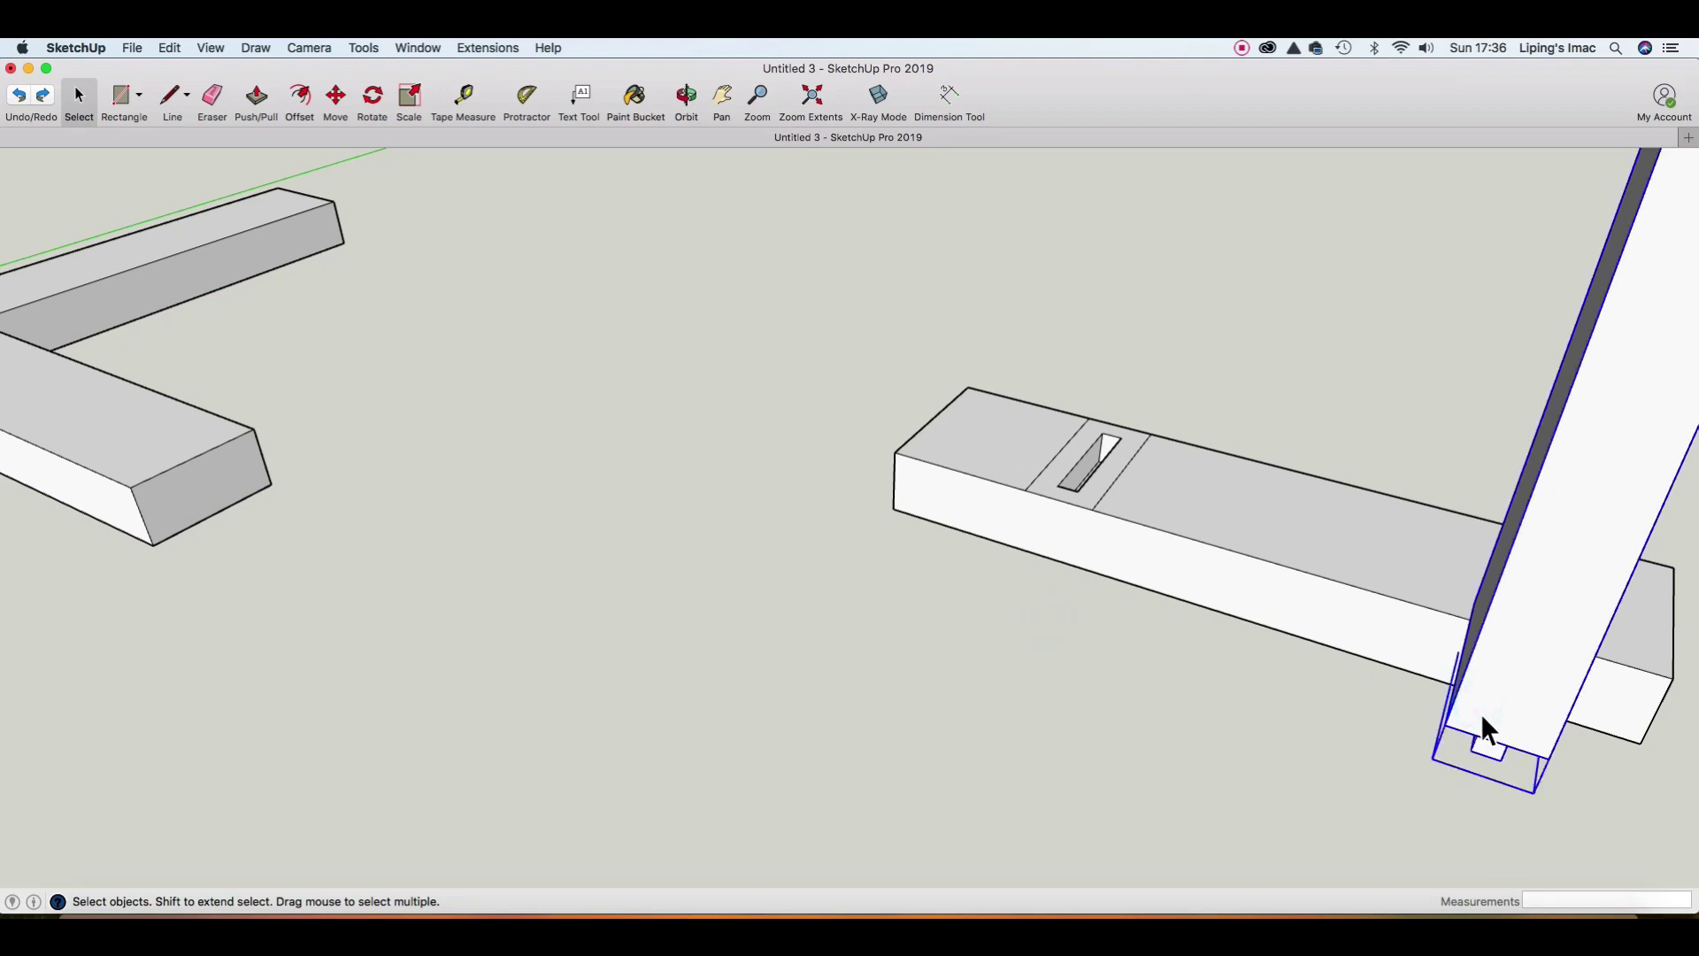
{"action": "key", "text": "m"}
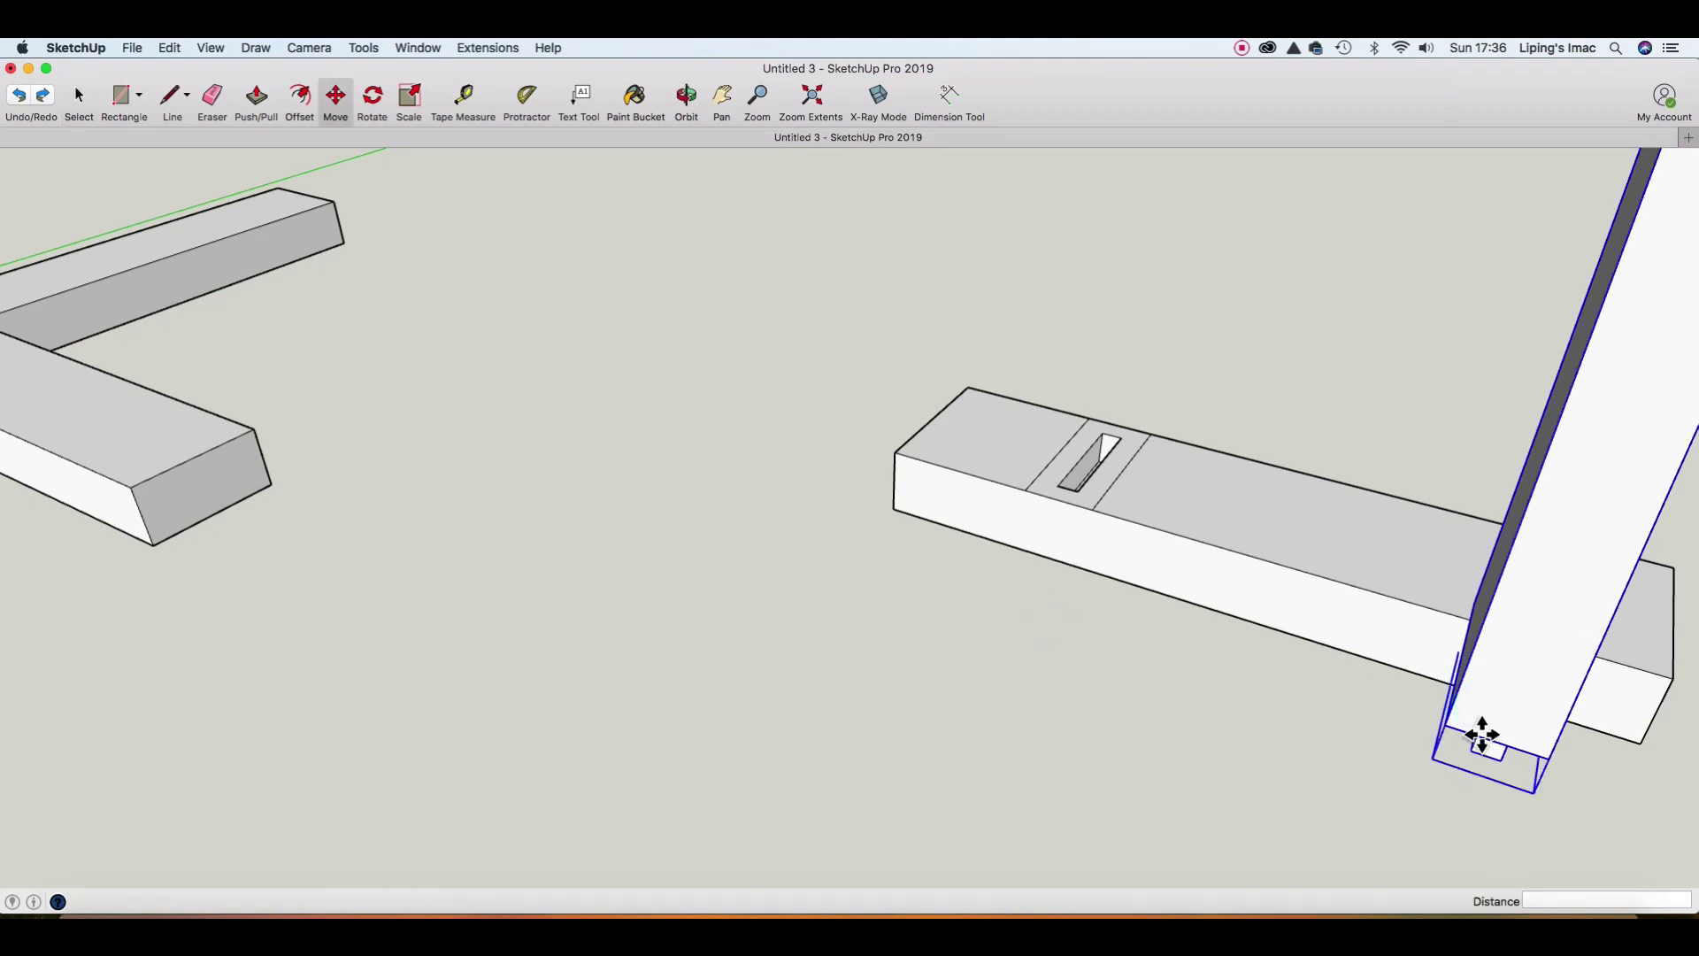
{"action": "left_click", "coordinate": [1460, 742]}
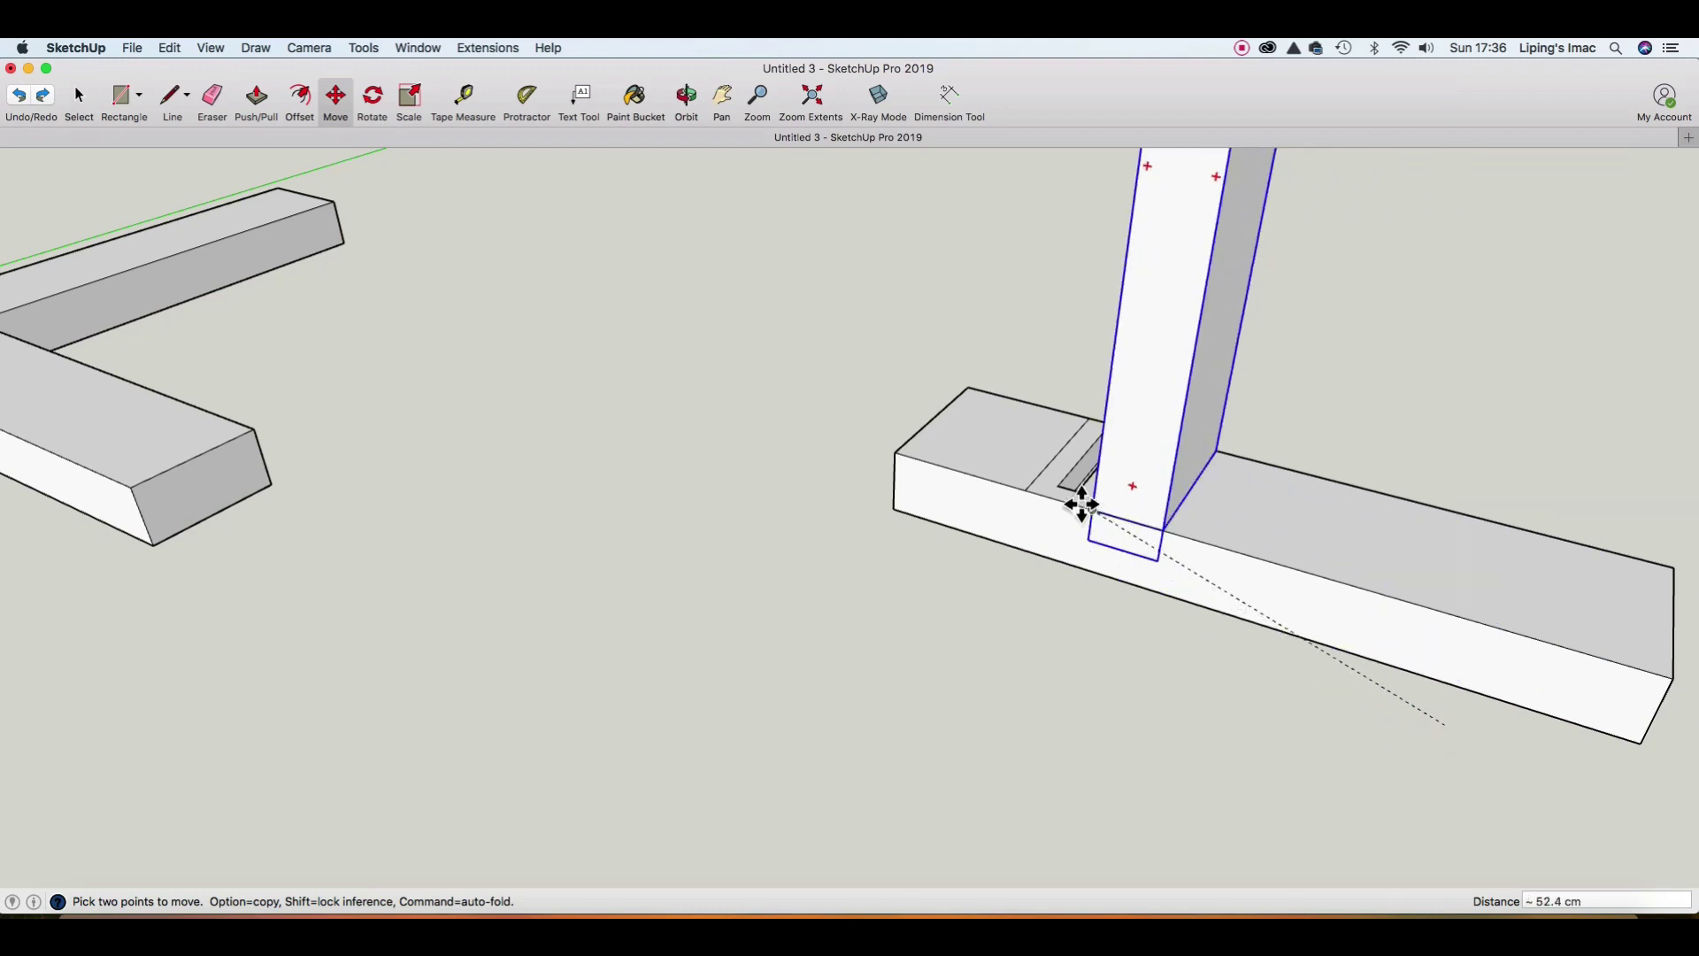
{"action": "left_click", "coordinate": [1042, 506]}
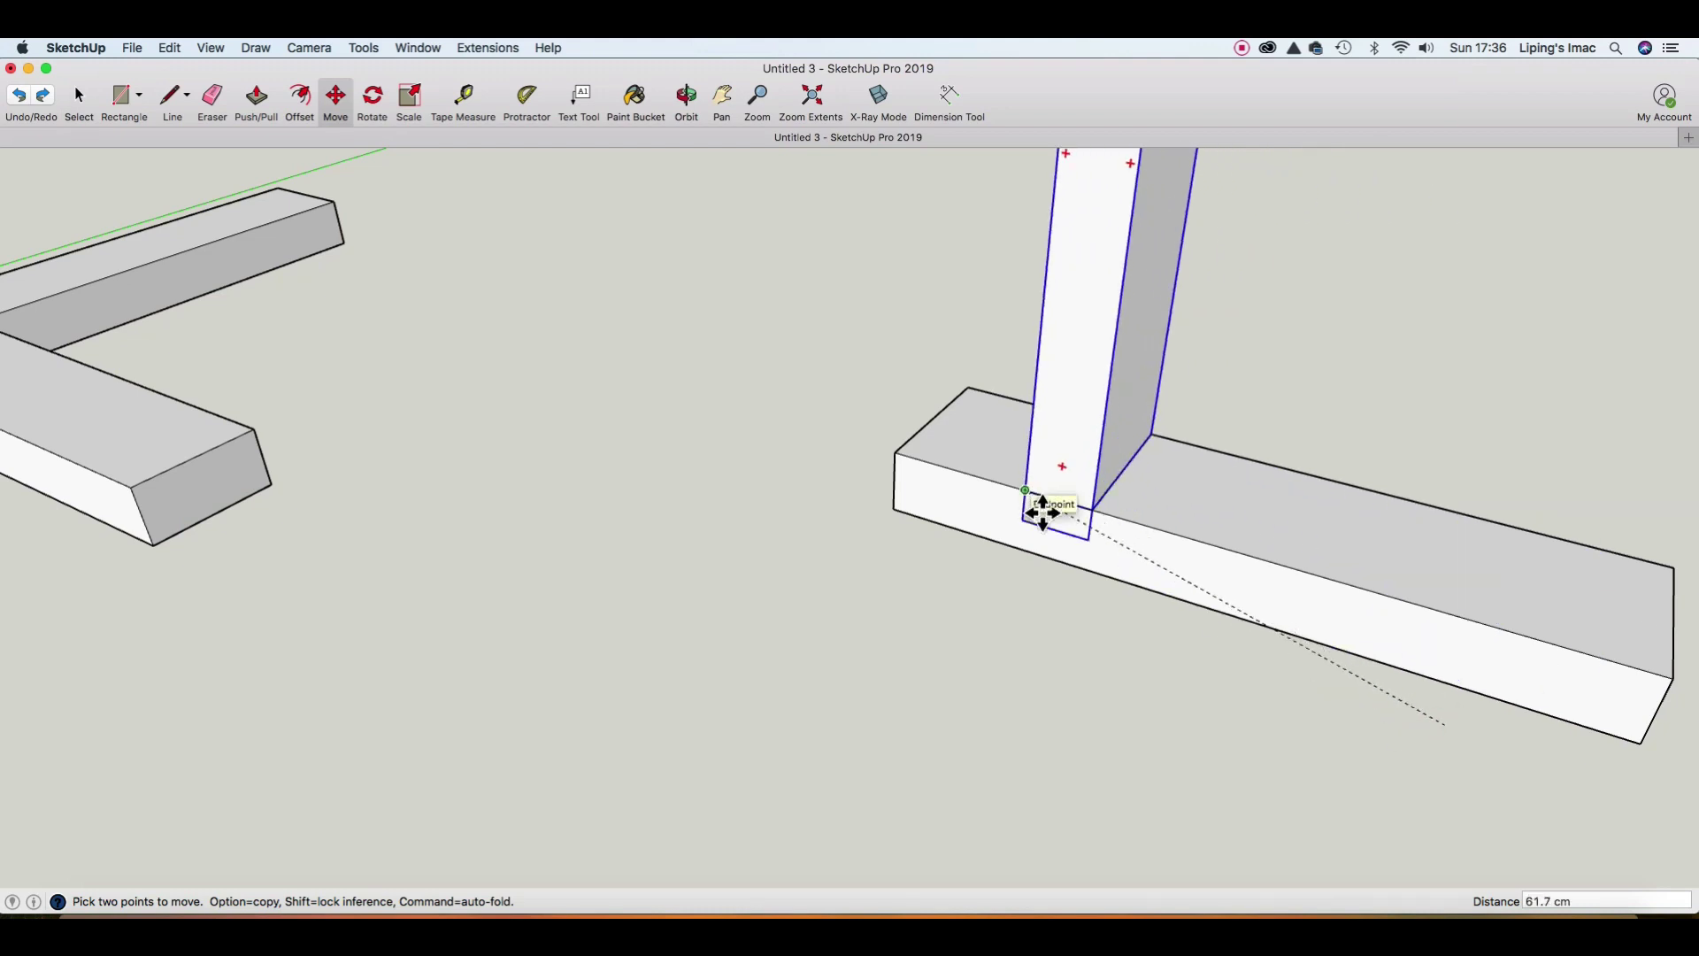
{"action": "key", "text": "space"}
{"action": "left_click", "coordinate": [1043, 626]}
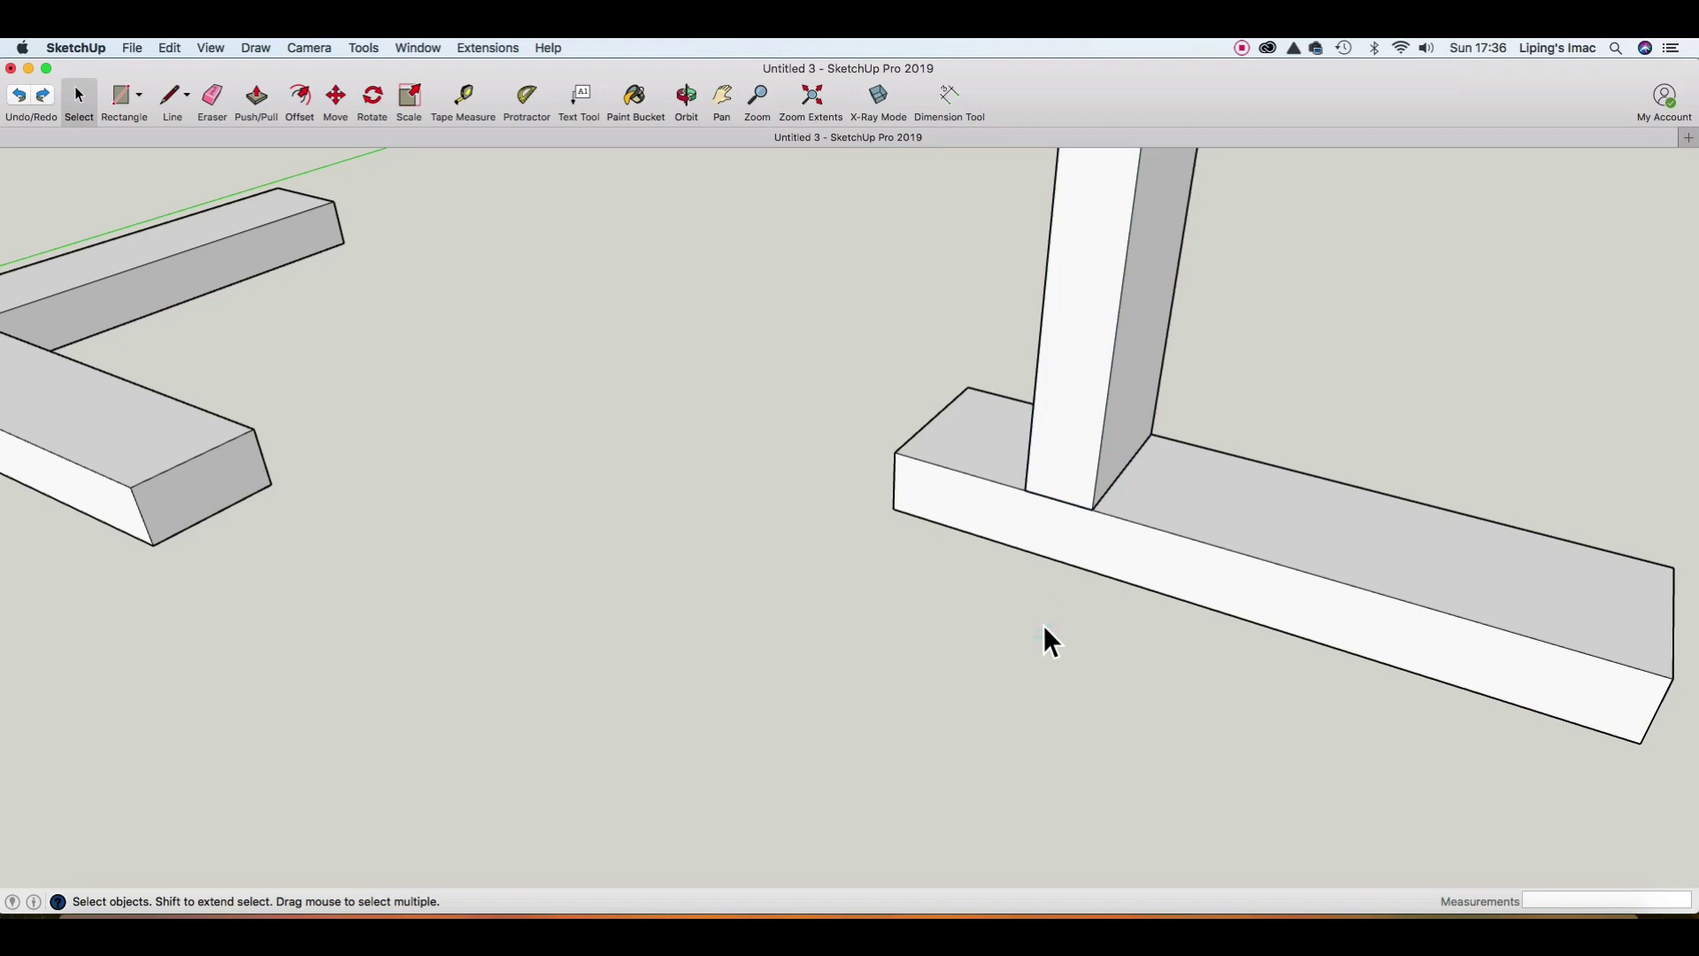
{"action": "scroll", "coordinate": [1042, 626], "scroll_direction": "down", "scroll_amount": 5}
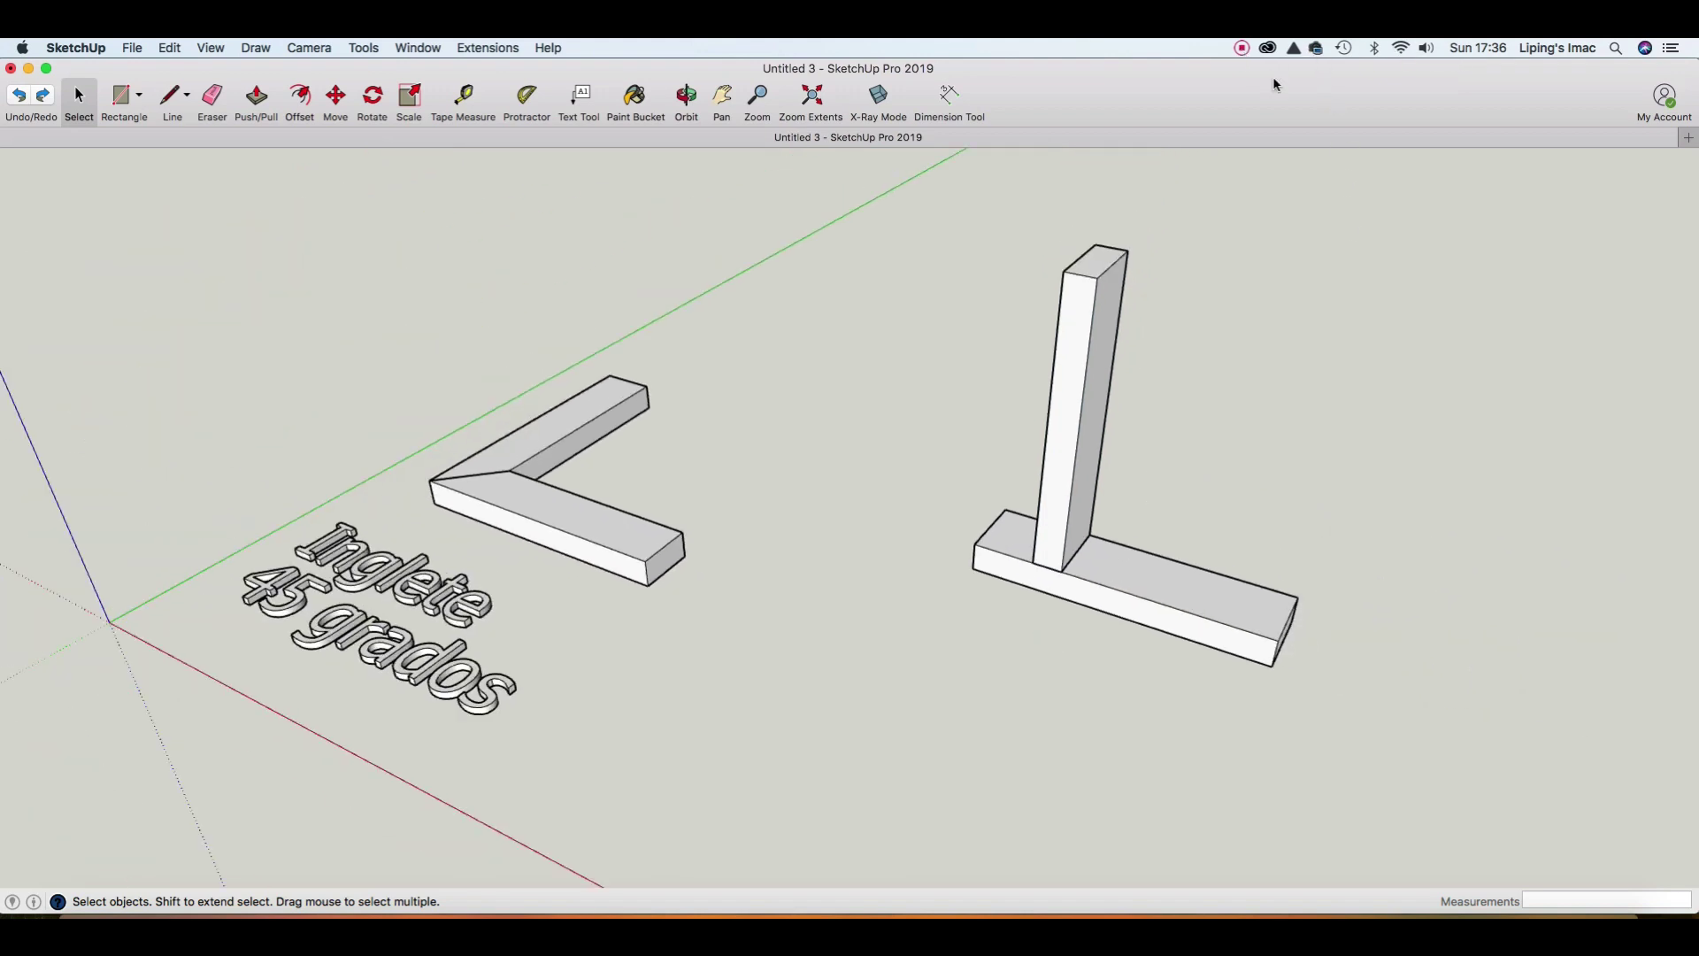
Turn on X-Ray Mode, zoom in on the joint and select the upright post.
{"action": "left_click", "coordinate": [880, 99]}
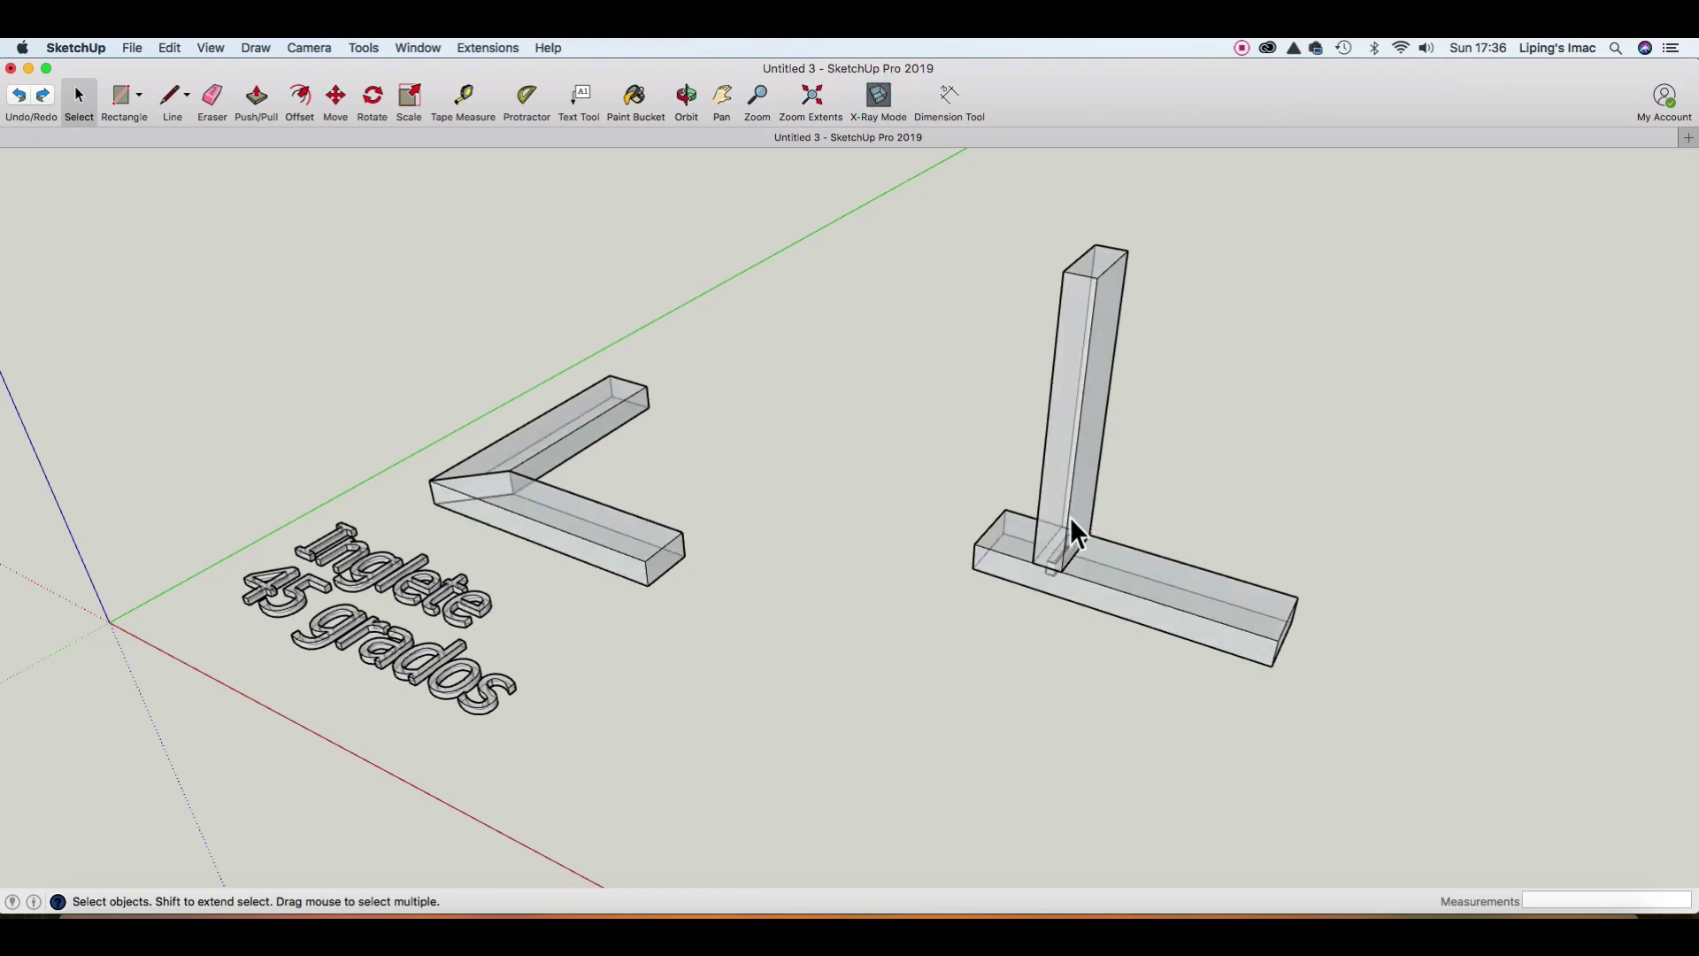
{"action": "scroll", "coordinate": [1070, 518], "scroll_direction": "up", "scroll_amount": 3}
{"action": "scroll", "coordinate": [1111, 742], "scroll_direction": "up", "scroll_amount": 2}
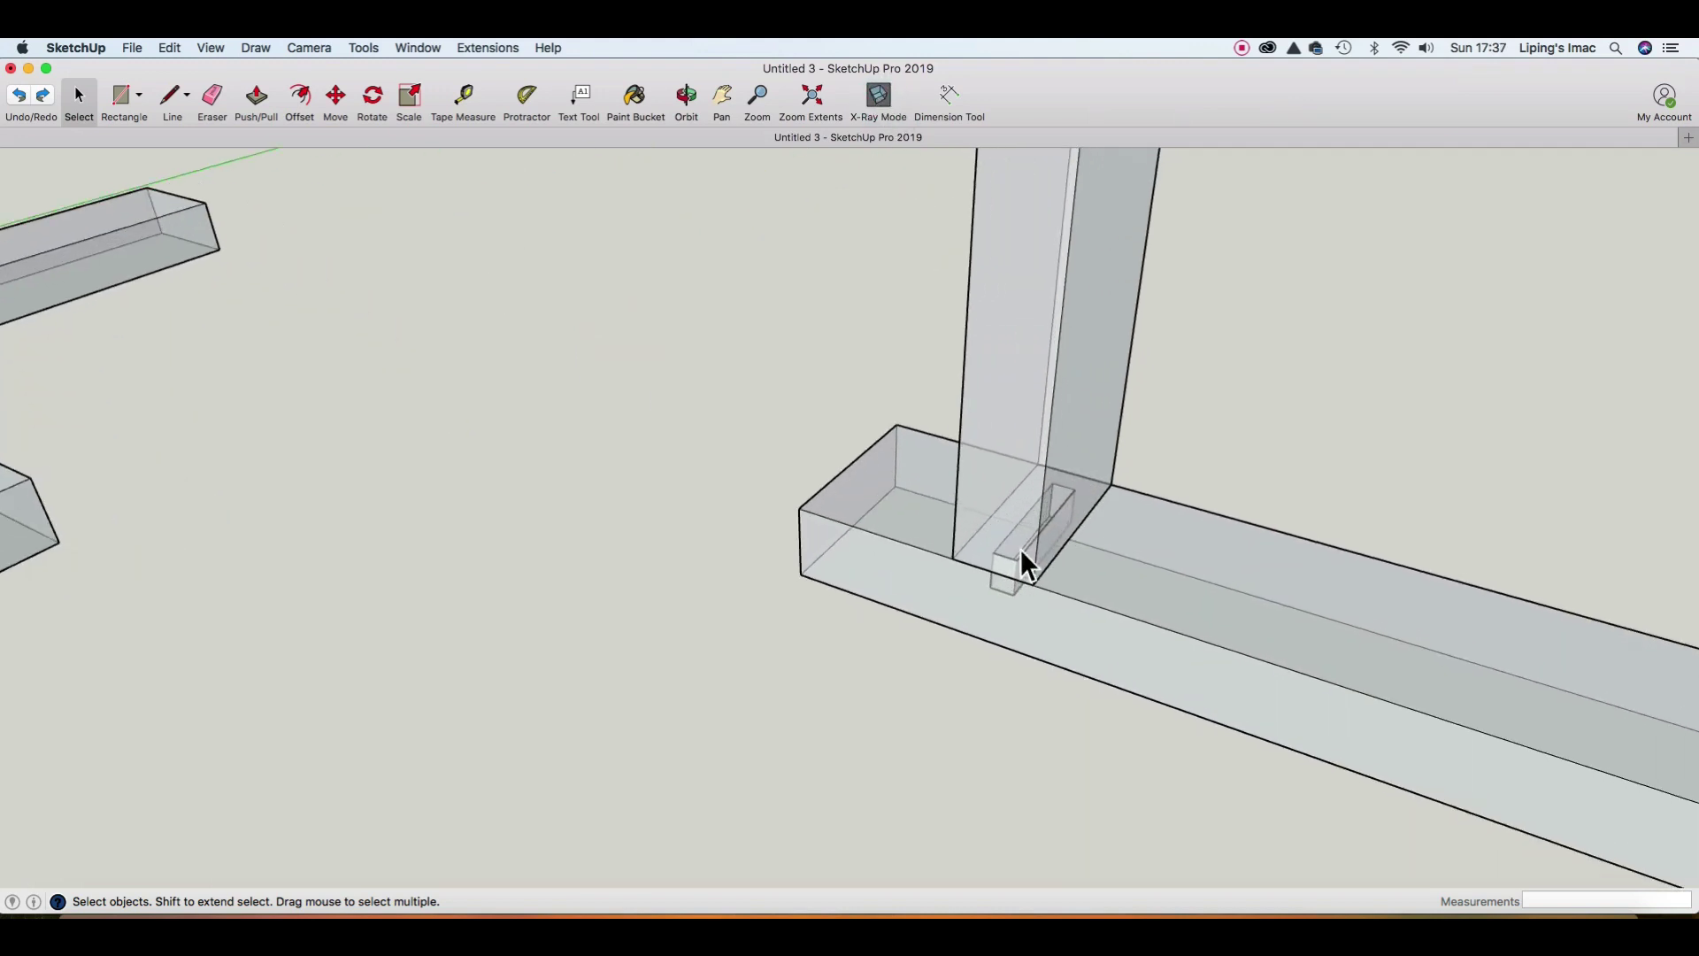
{"action": "left_click", "coordinate": [995, 497]}
{"action": "left_click", "coordinate": [1208, 421]}
{"action": "left_click", "coordinate": [1118, 324]}
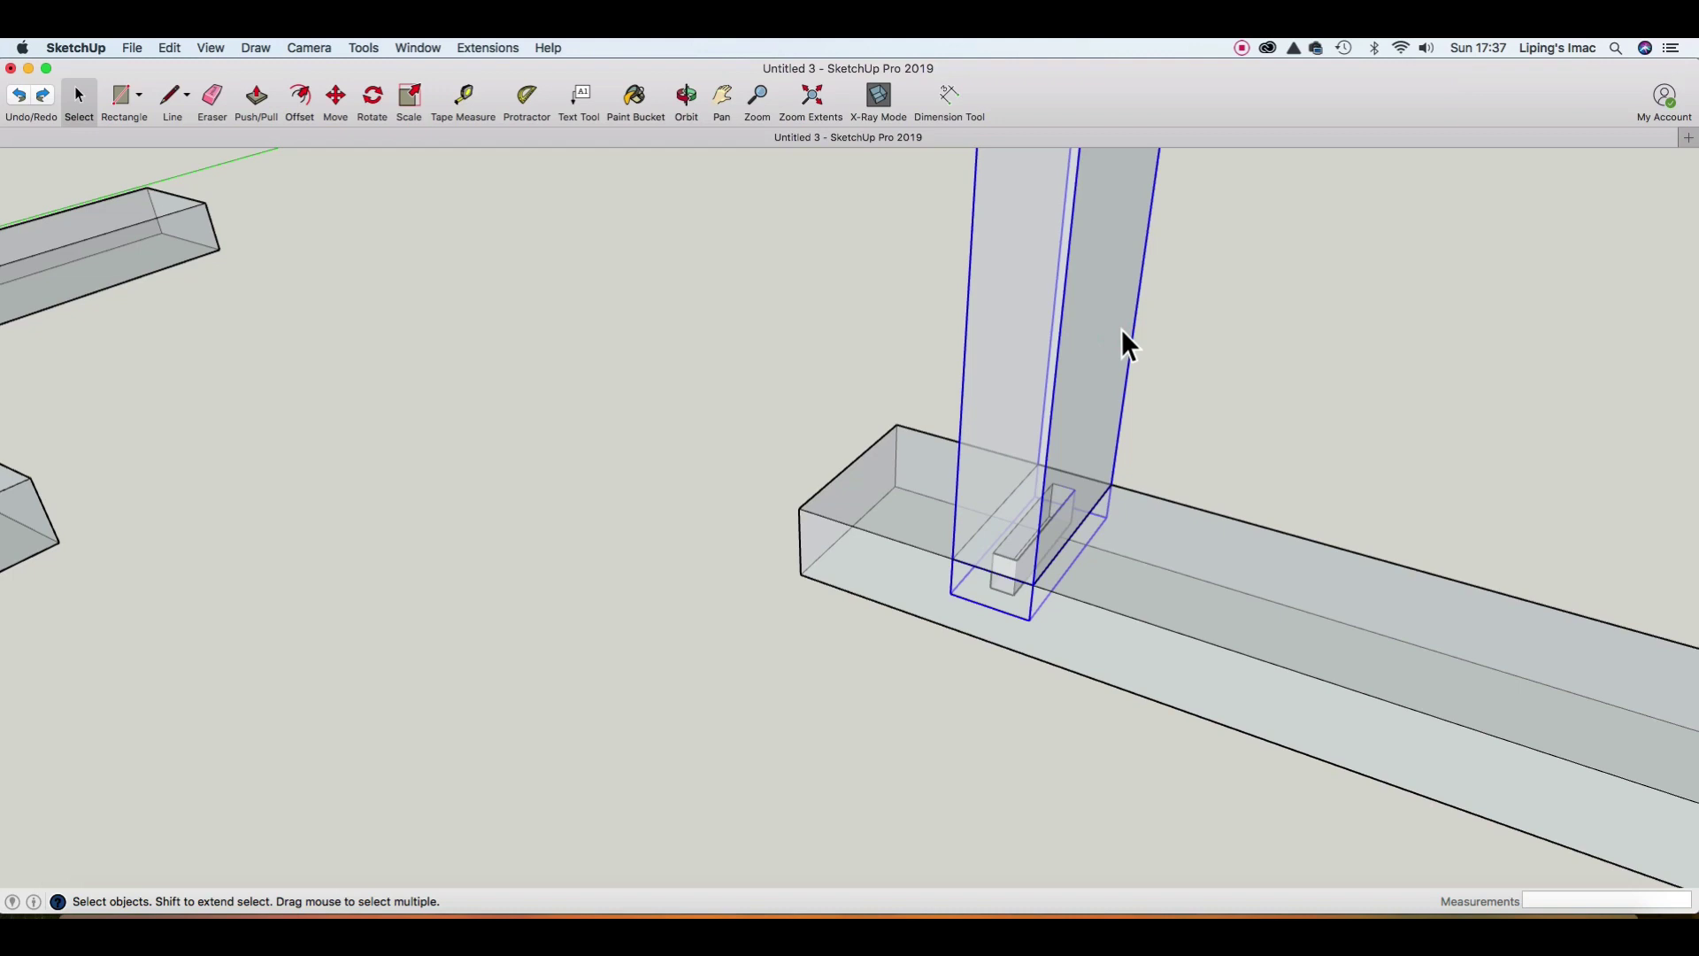
Slide the post along the beam until its tenon sits in the slot, then turn X-Ray off.
{"action": "key", "text": "m"}
{"action": "left_click", "coordinate": [1123, 330]}
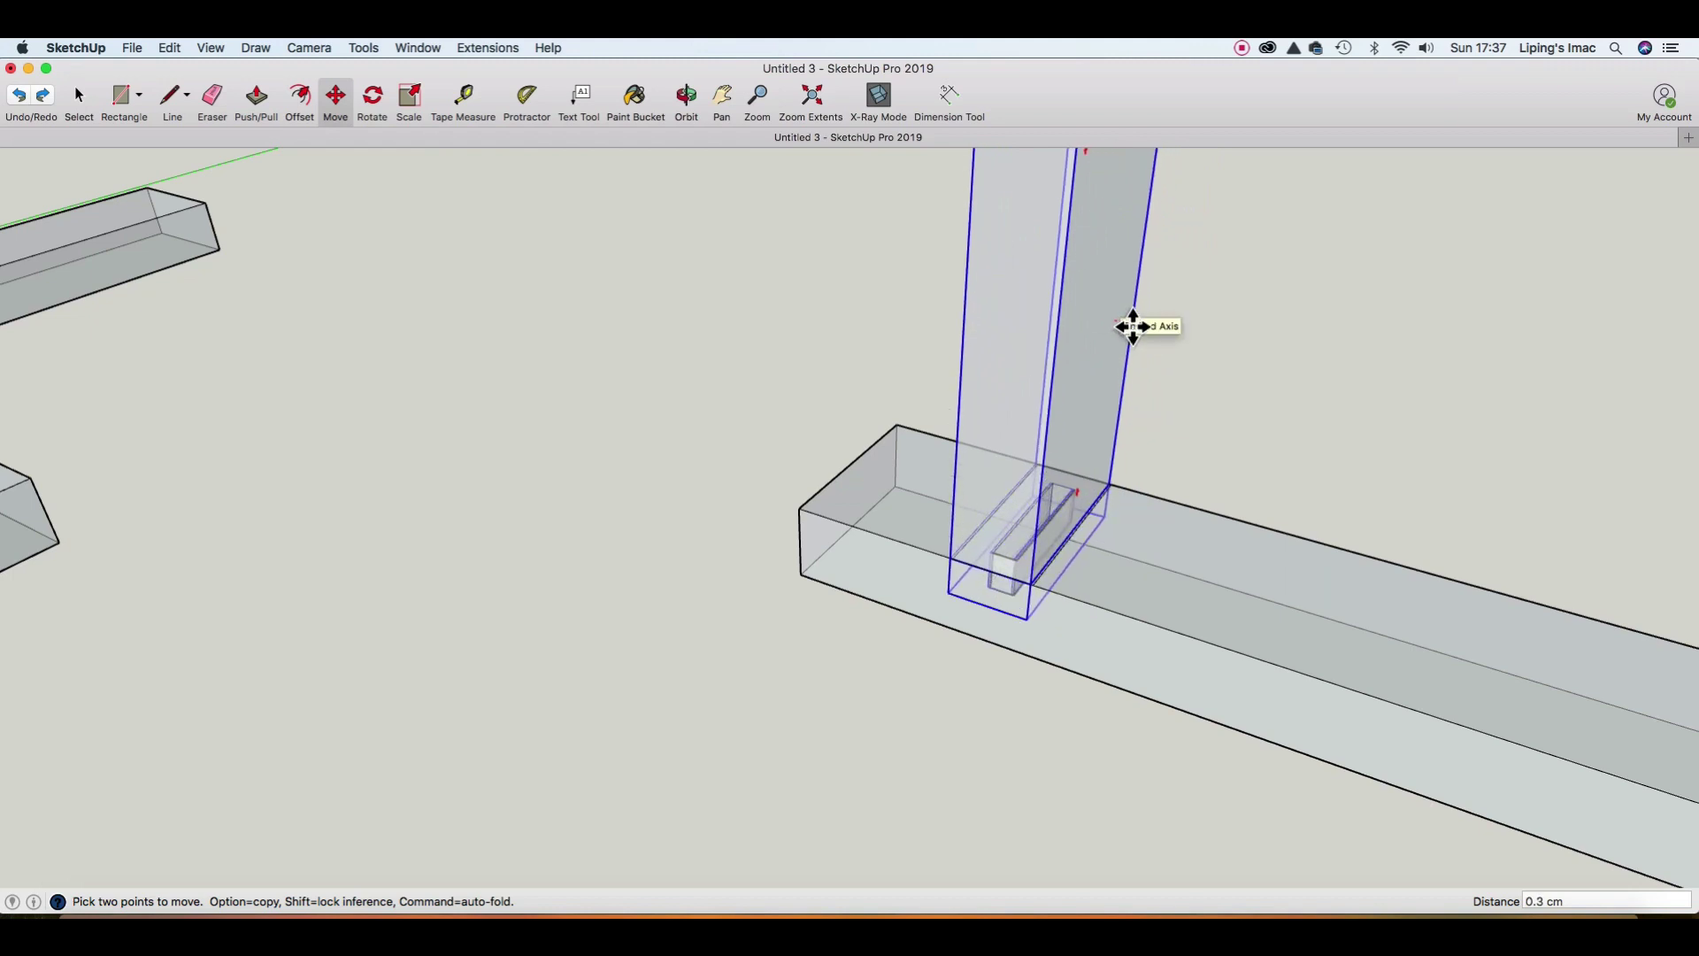
{"action": "key", "text": "space"}
{"action": "left_click", "coordinate": [580, 490]}
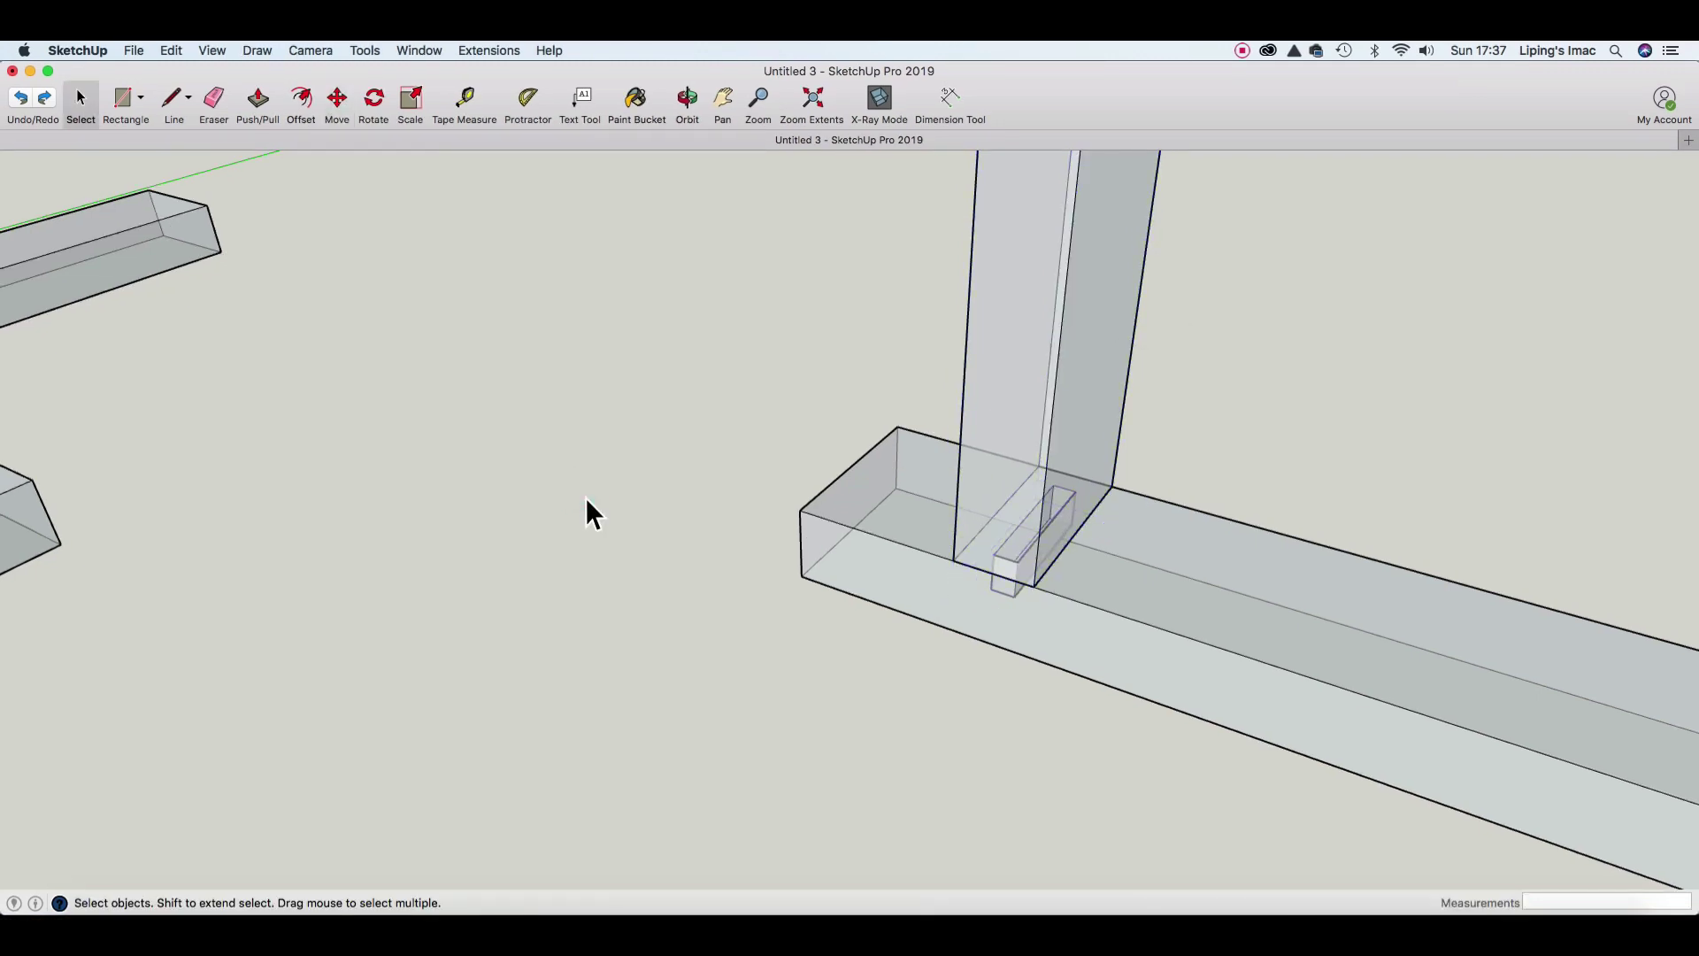
{"action": "left_click", "coordinate": [879, 99]}
{"action": "scroll", "coordinate": [715, 563], "scroll_direction": "down", "scroll_amount": 3}
{"action": "scroll", "coordinate": [714, 563], "scroll_direction": "down", "scroll_amount": 5}
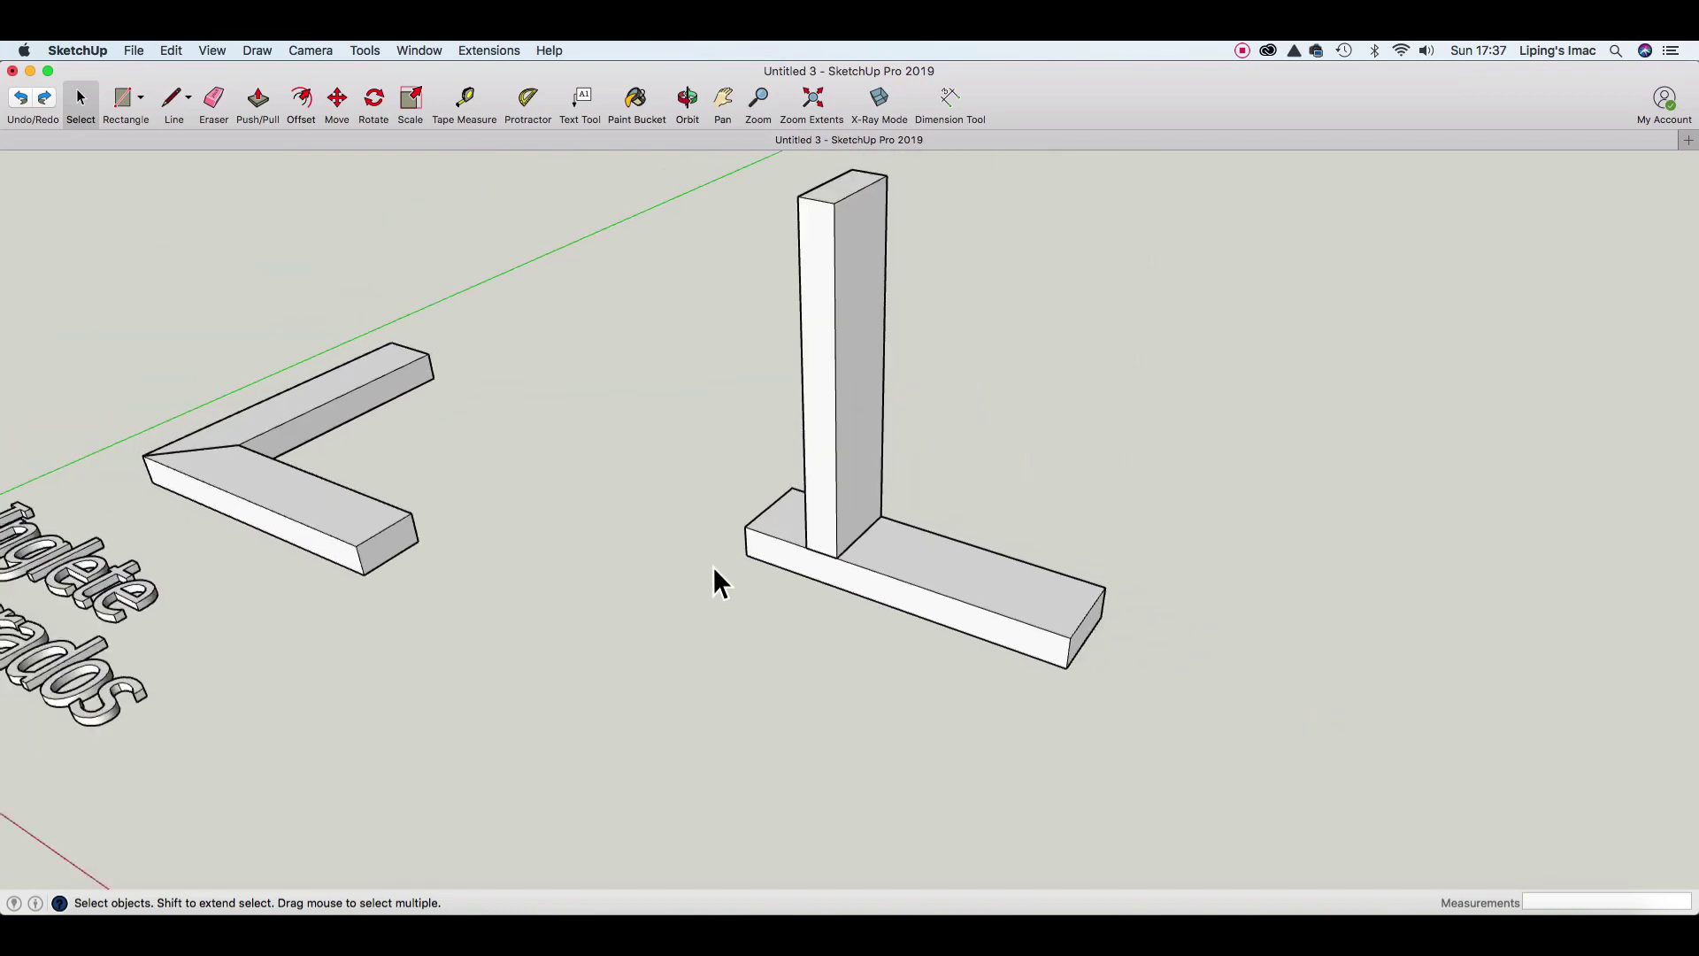
Place 3D text reading 'Caja y Espiga' in front of the joint.
{"action": "left_click", "coordinate": [364, 53]}
{"action": "left_click", "coordinate": [375, 395]}
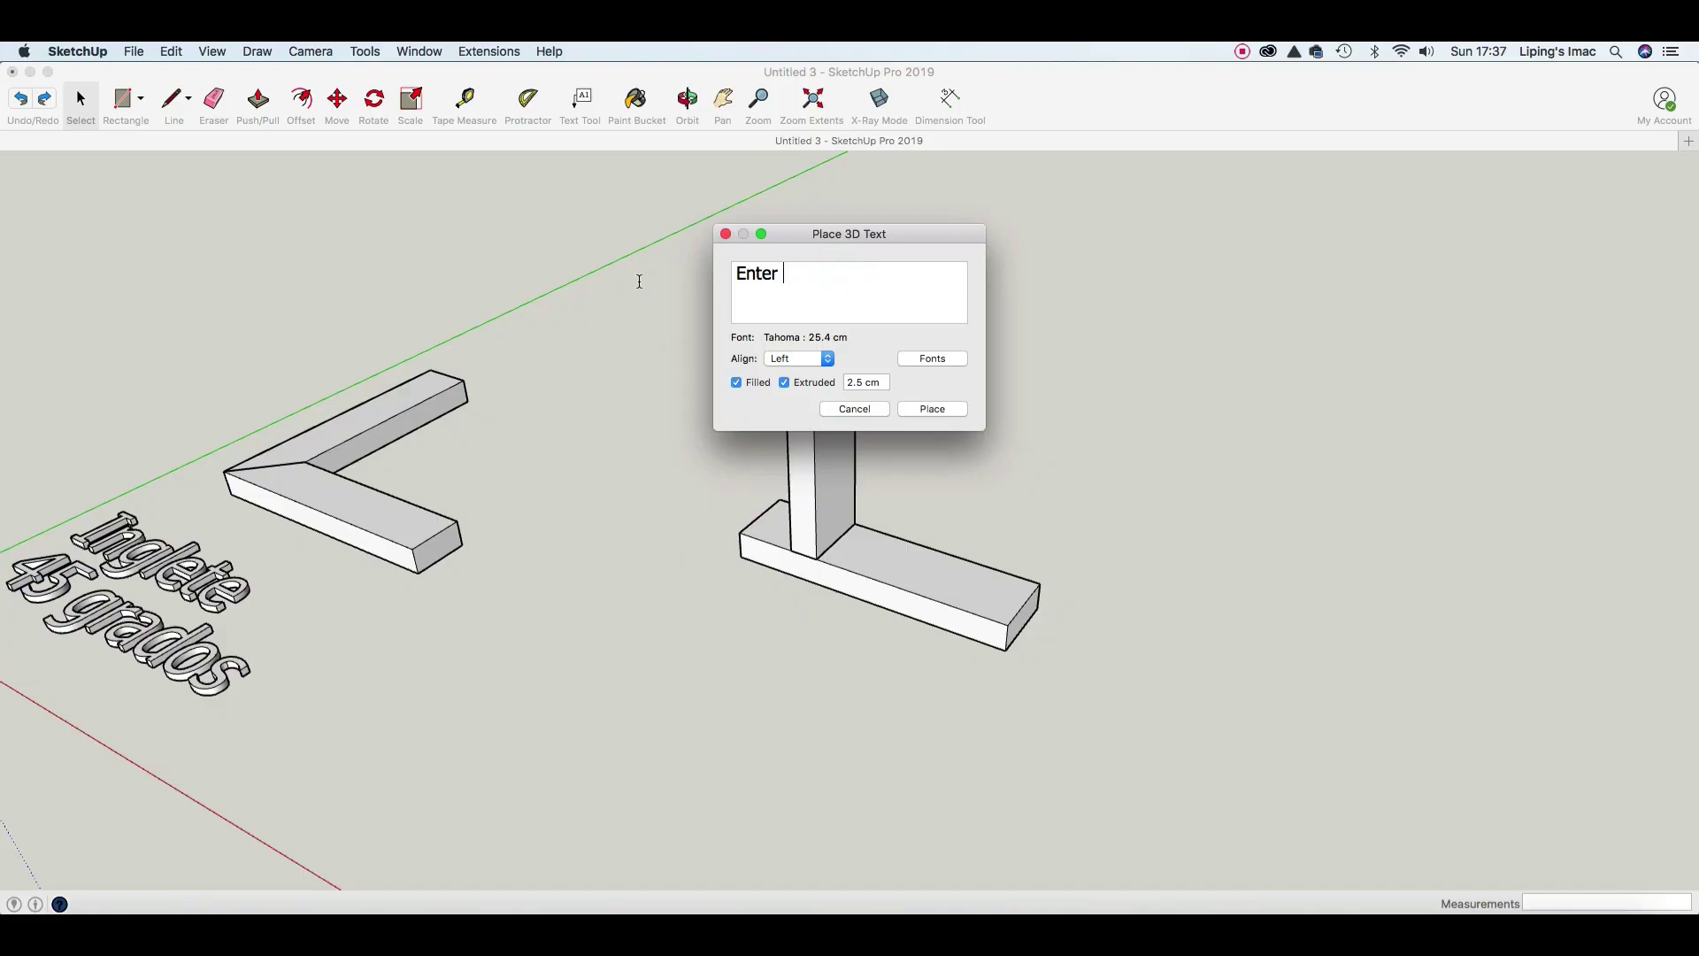
{"action": "type", "text": "Caja y Espiga"}
{"action": "left_click", "coordinate": [961, 411]}
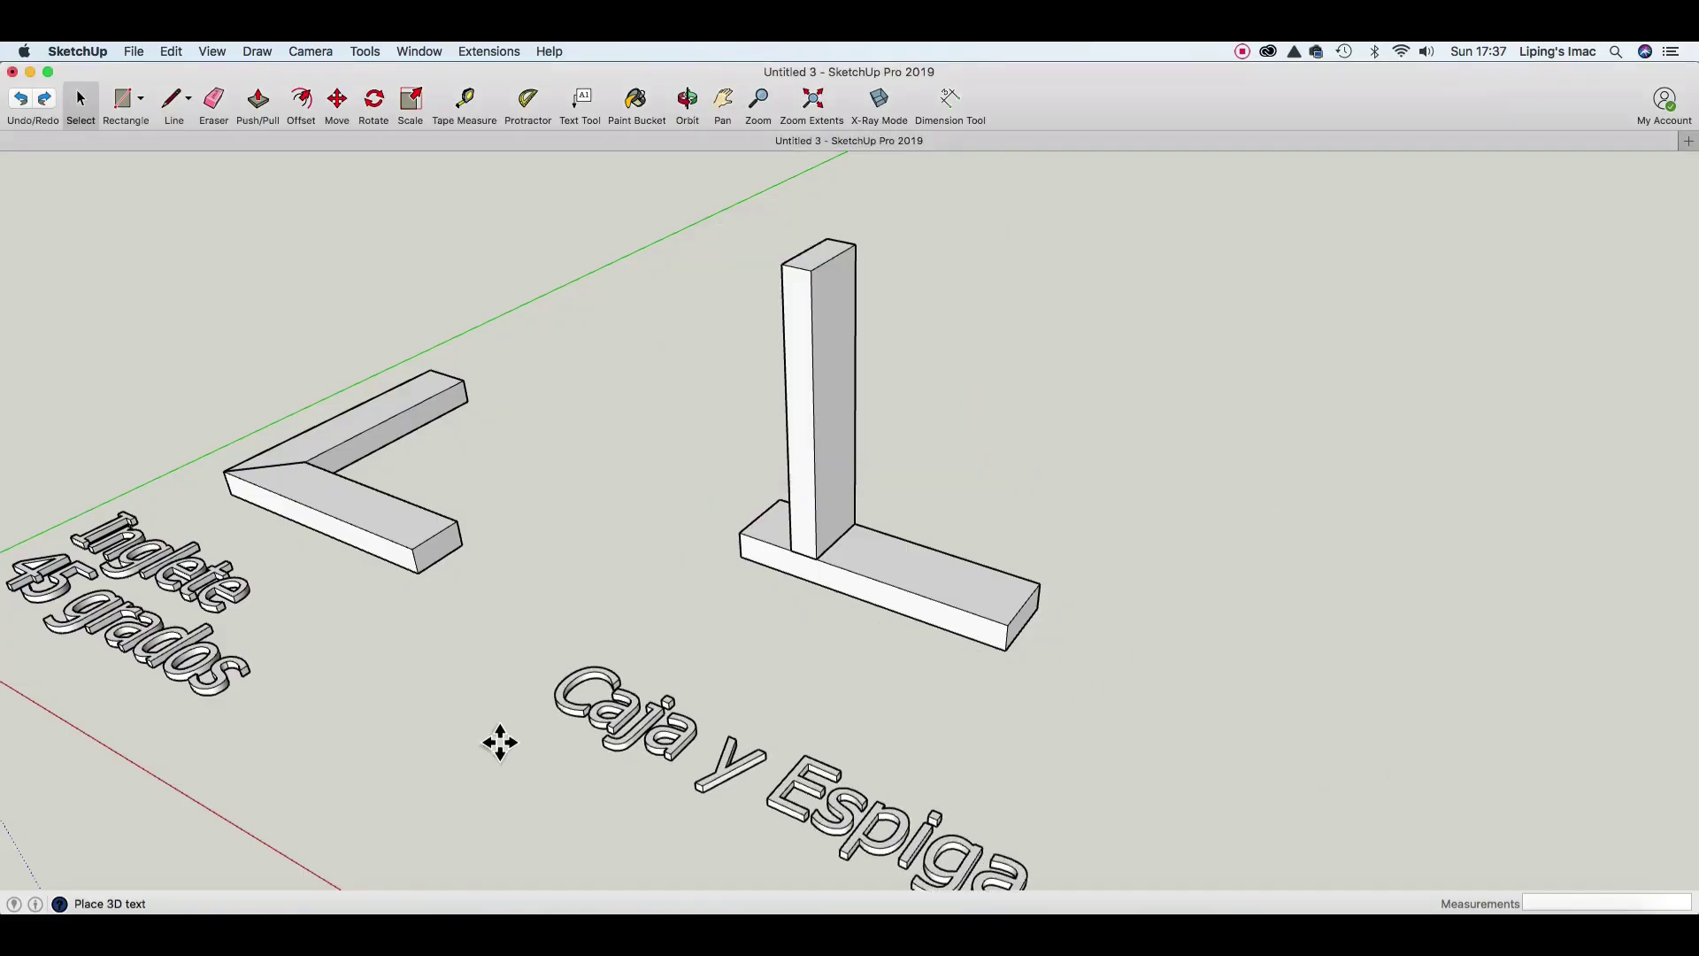
{"action": "left_click", "coordinate": [425, 774]}
Make the base beam a component.
{"action": "left_click", "coordinate": [880, 558]}
{"action": "right_click", "coordinate": [880, 549]}
{"action": "left_click", "coordinate": [921, 666]}
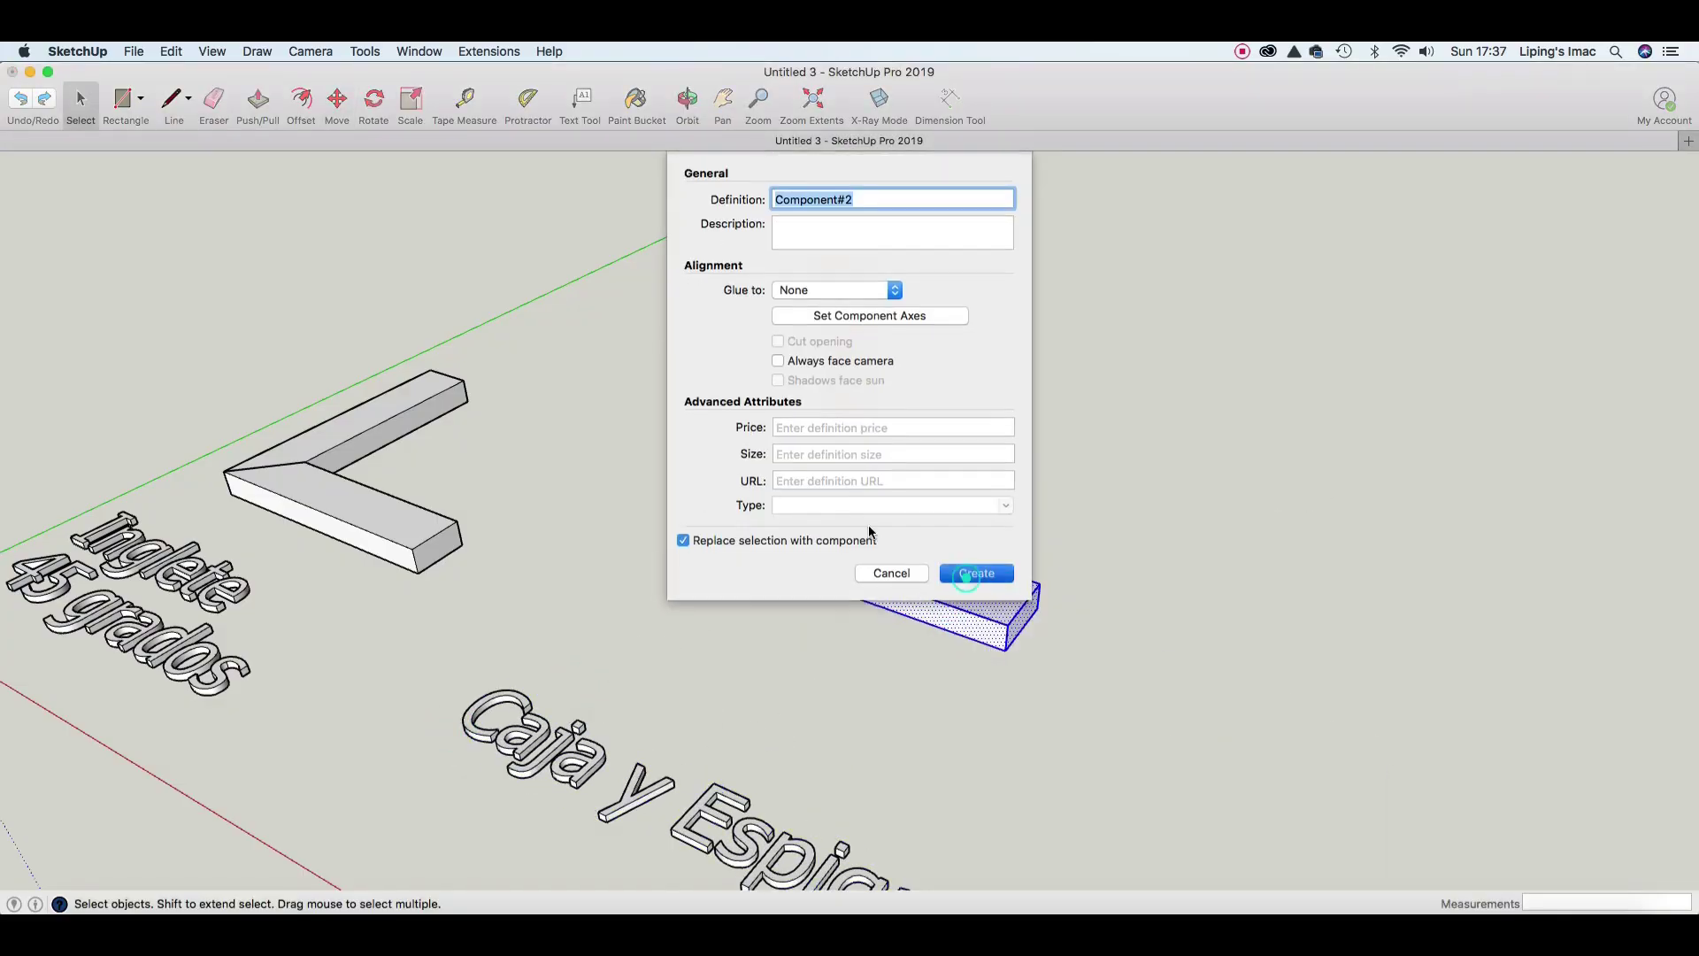
{"action": "left_click", "coordinate": [979, 569]}
Group the post and base beam together.
{"action": "left_click", "coordinate": [836, 481], "text": "shift"}
{"action": "right_click", "coordinate": [864, 542]}
{"action": "left_click", "coordinate": [910, 697]}
{"action": "key", "text": "m"}
{"action": "key", "text": "space"}
{"action": "scroll", "coordinate": [841, 708], "scroll_direction": "down", "scroll_amount": 5}
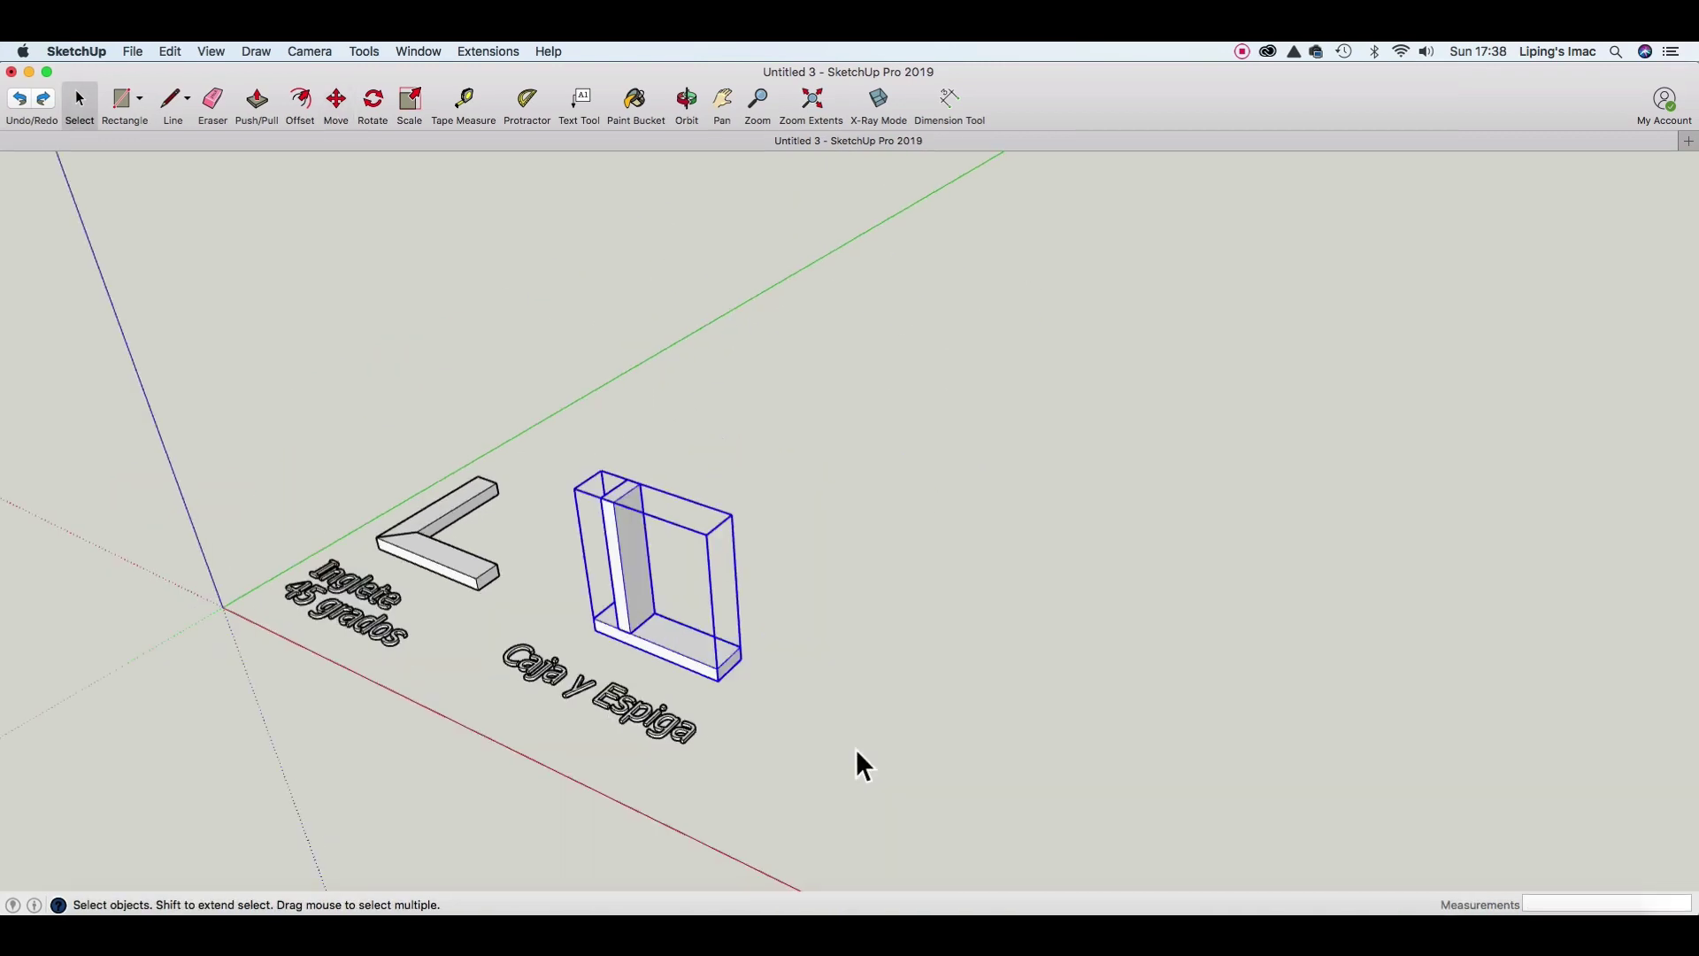
{"action": "left_click", "coordinate": [854, 734]}
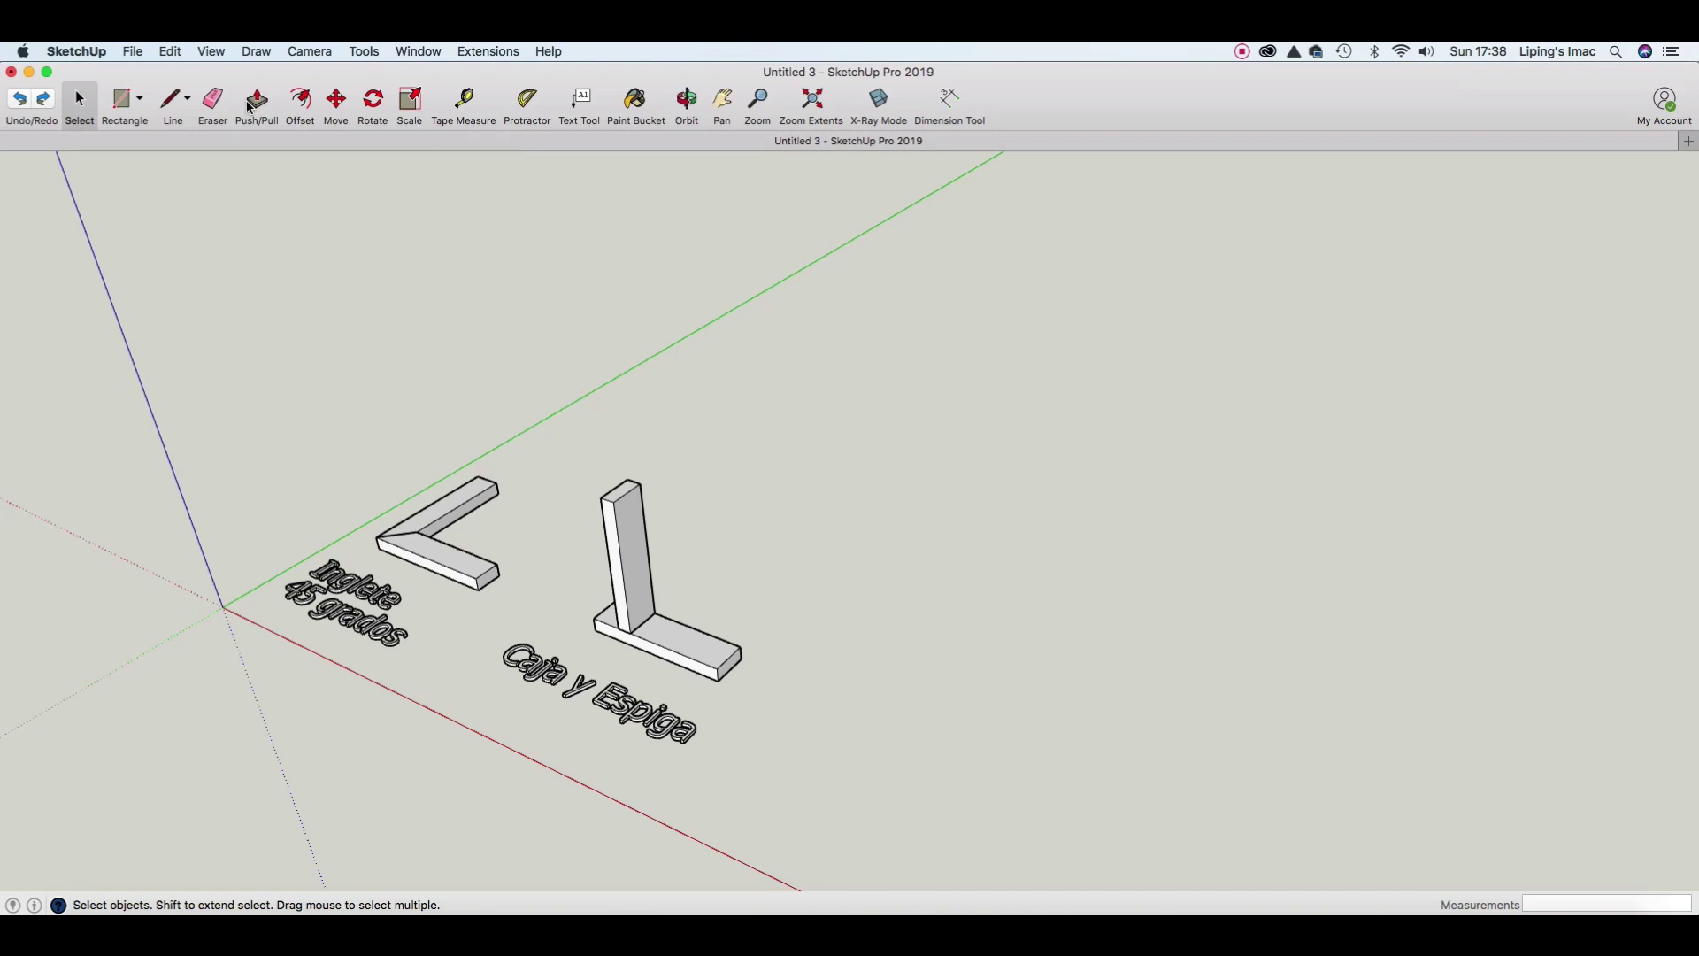
Draw a 100 by 70 rectangle on the ground beside the joint examples.
{"action": "left_click", "coordinate": [124, 99]}
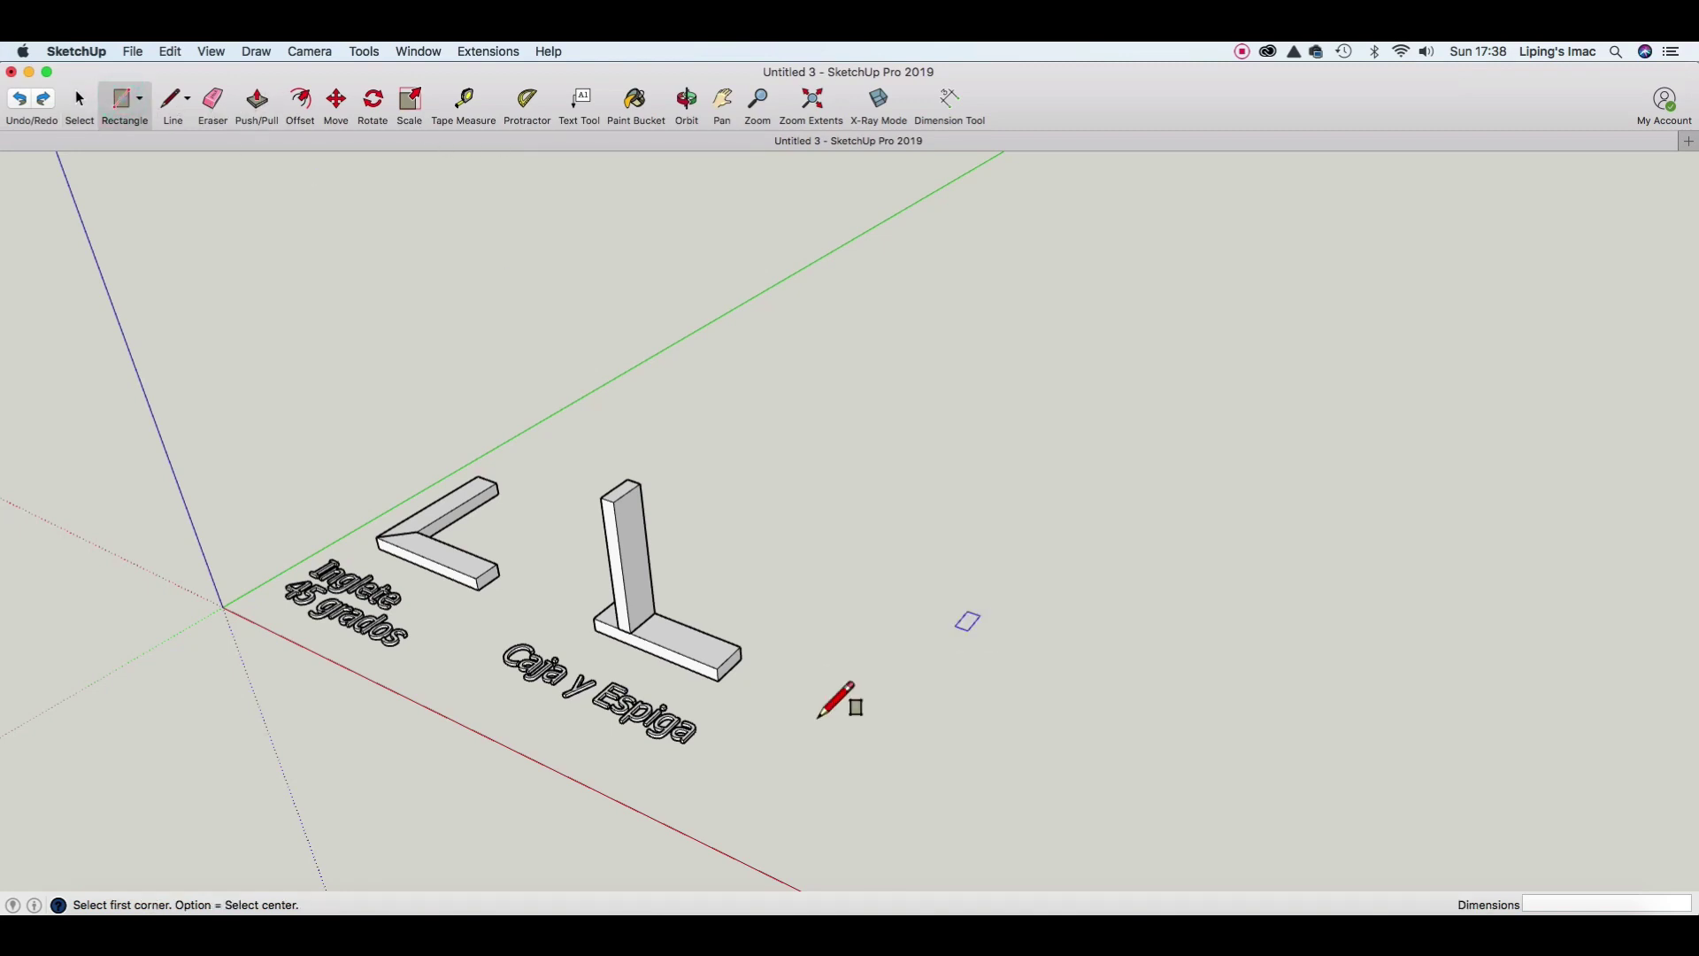
{"action": "left_click", "coordinate": [819, 748]}
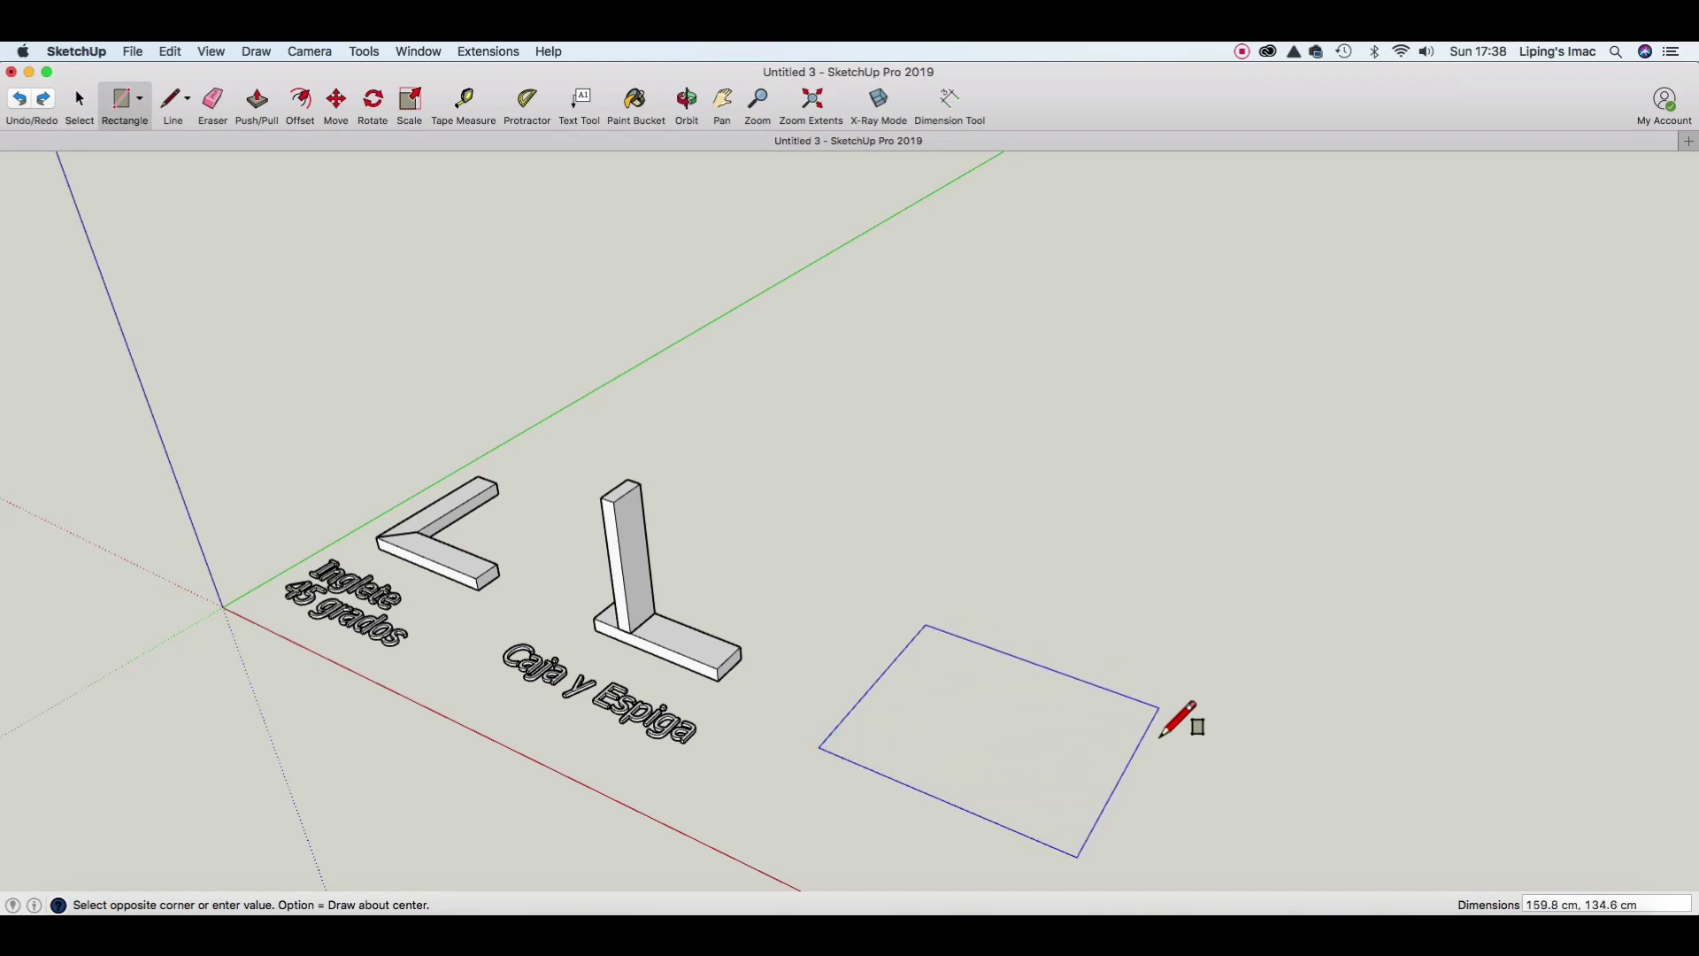
{"action": "left_click", "coordinate": [1159, 712]}
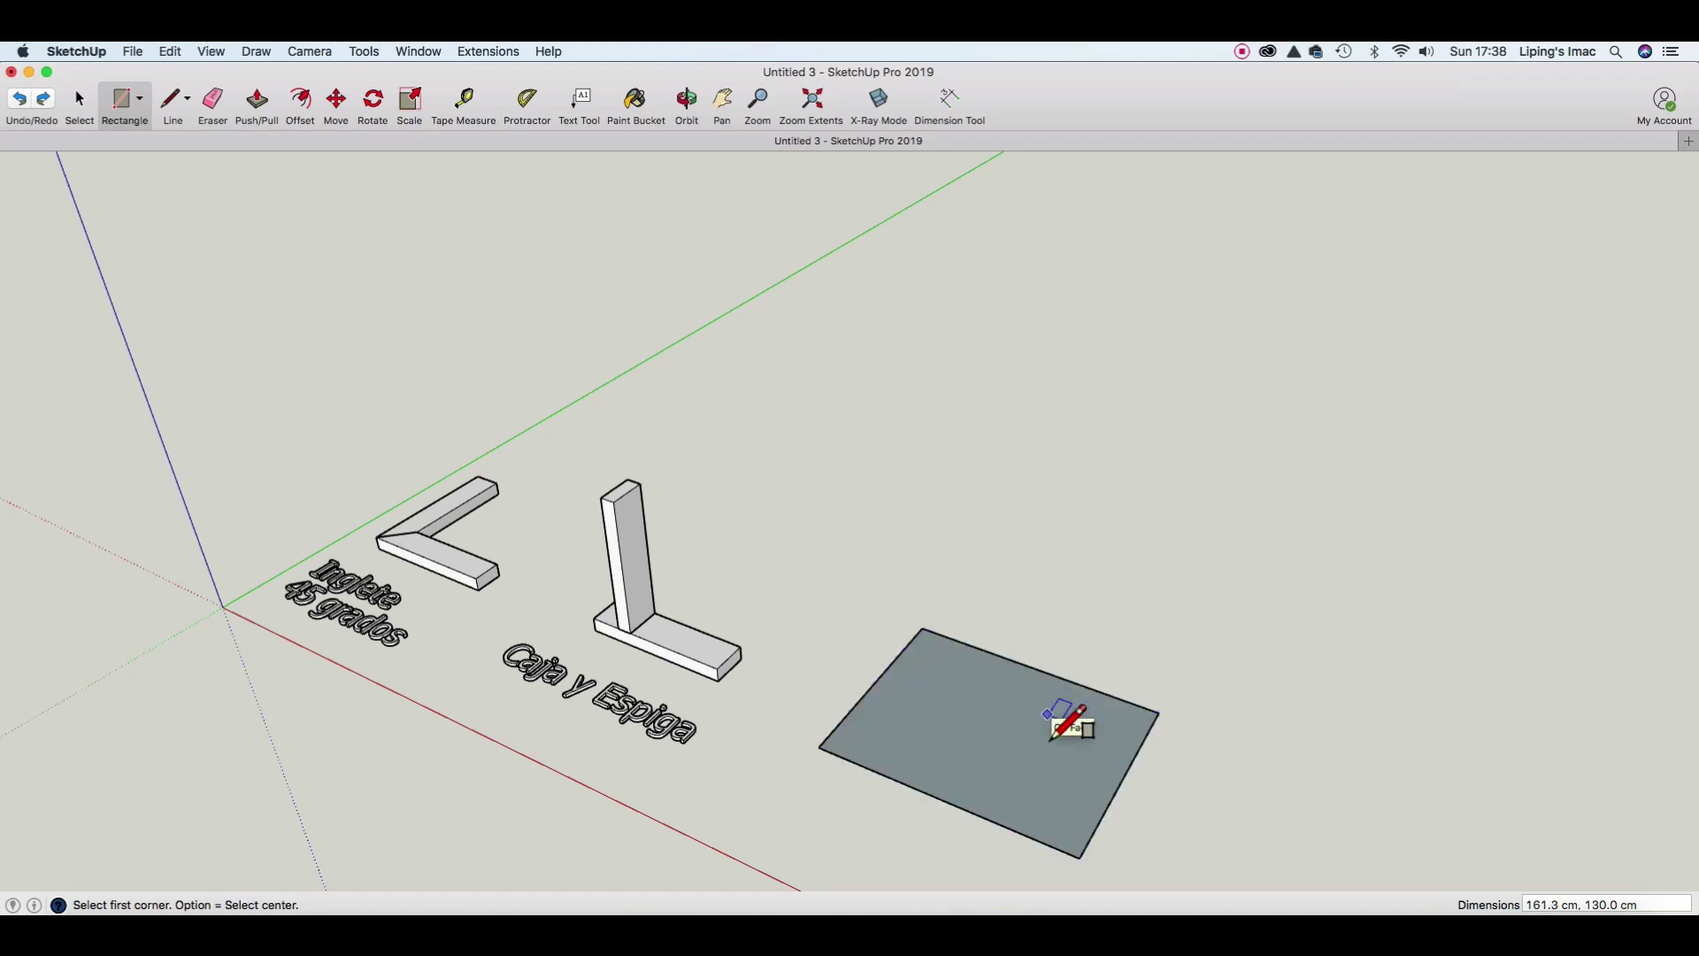
{"action": "type", "text": "100,"}
{"action": "type", "text": "70"}
{"action": "key", "text": "Return"}
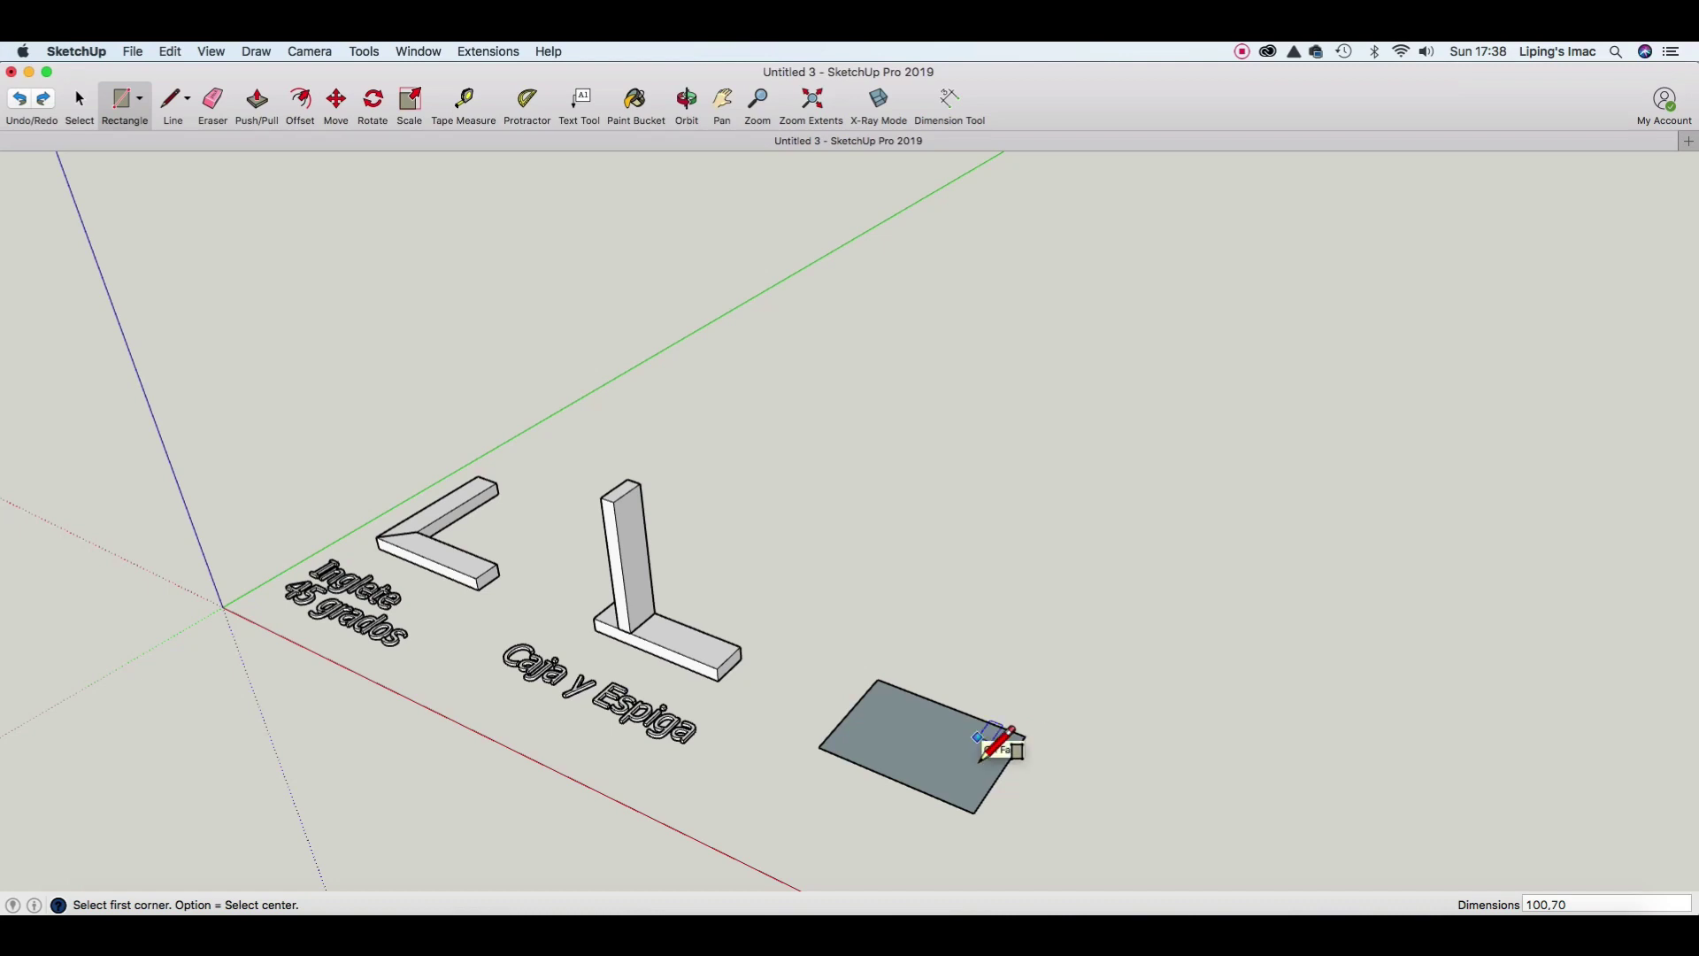
{"action": "key", "text": "space"}
Extrude the rectangle into a thin board and select its top face with edges.
{"action": "key", "text": "p"}
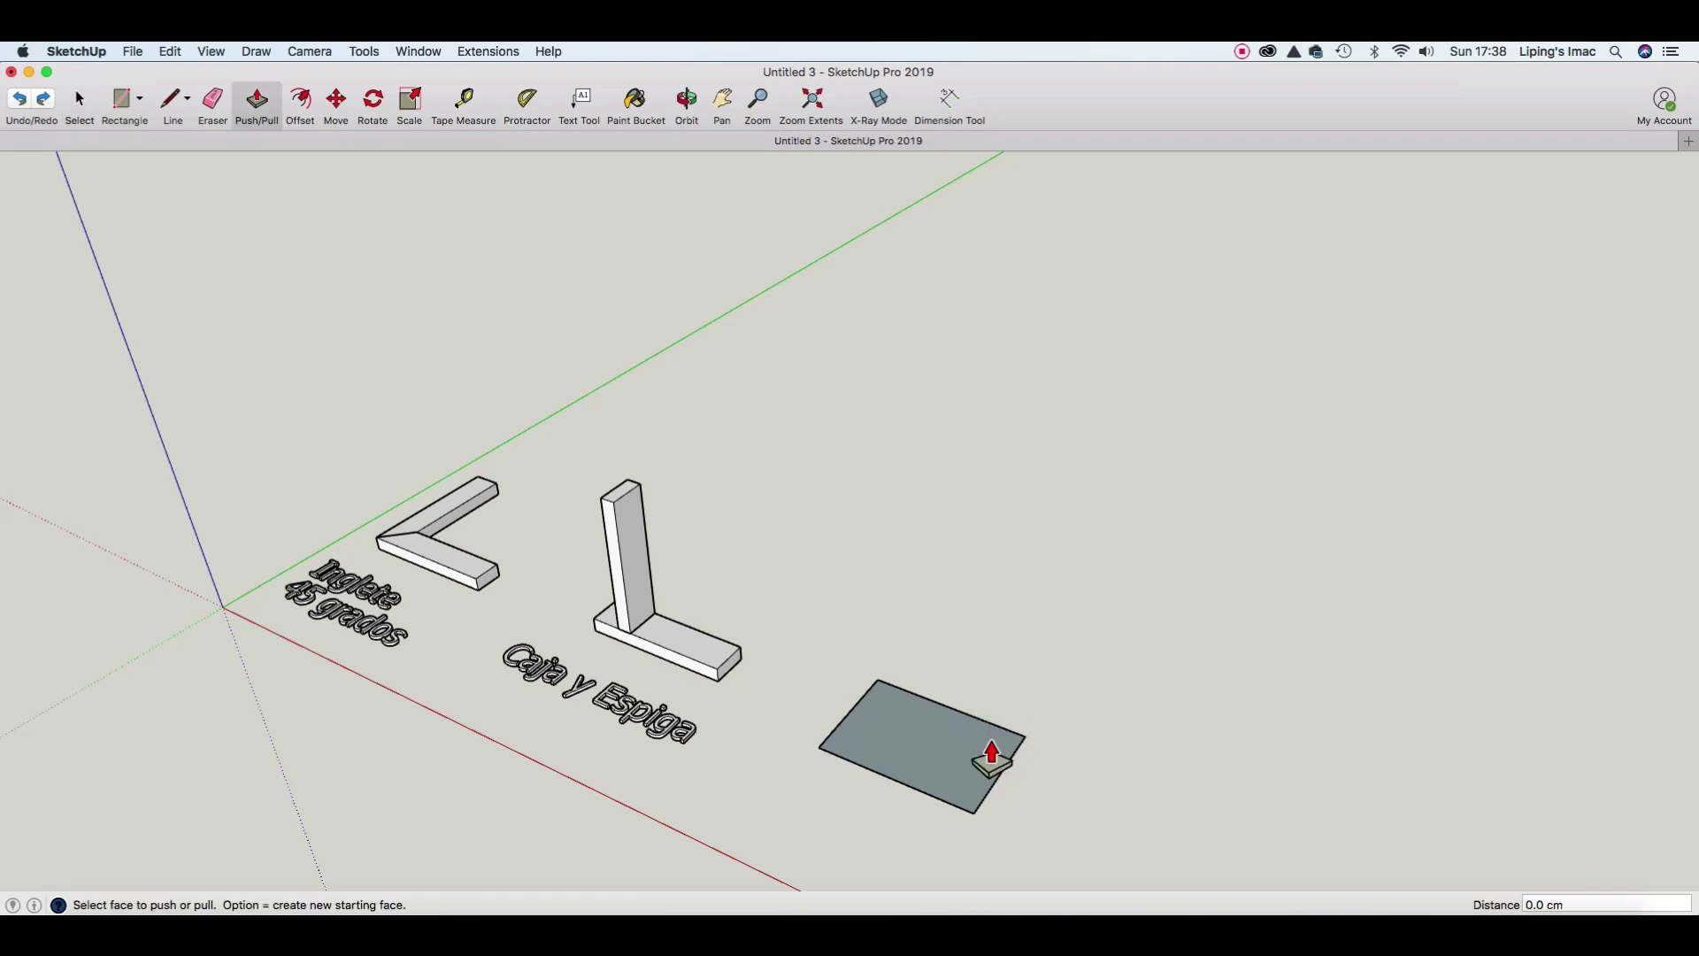
{"action": "left_click", "coordinate": [991, 760]}
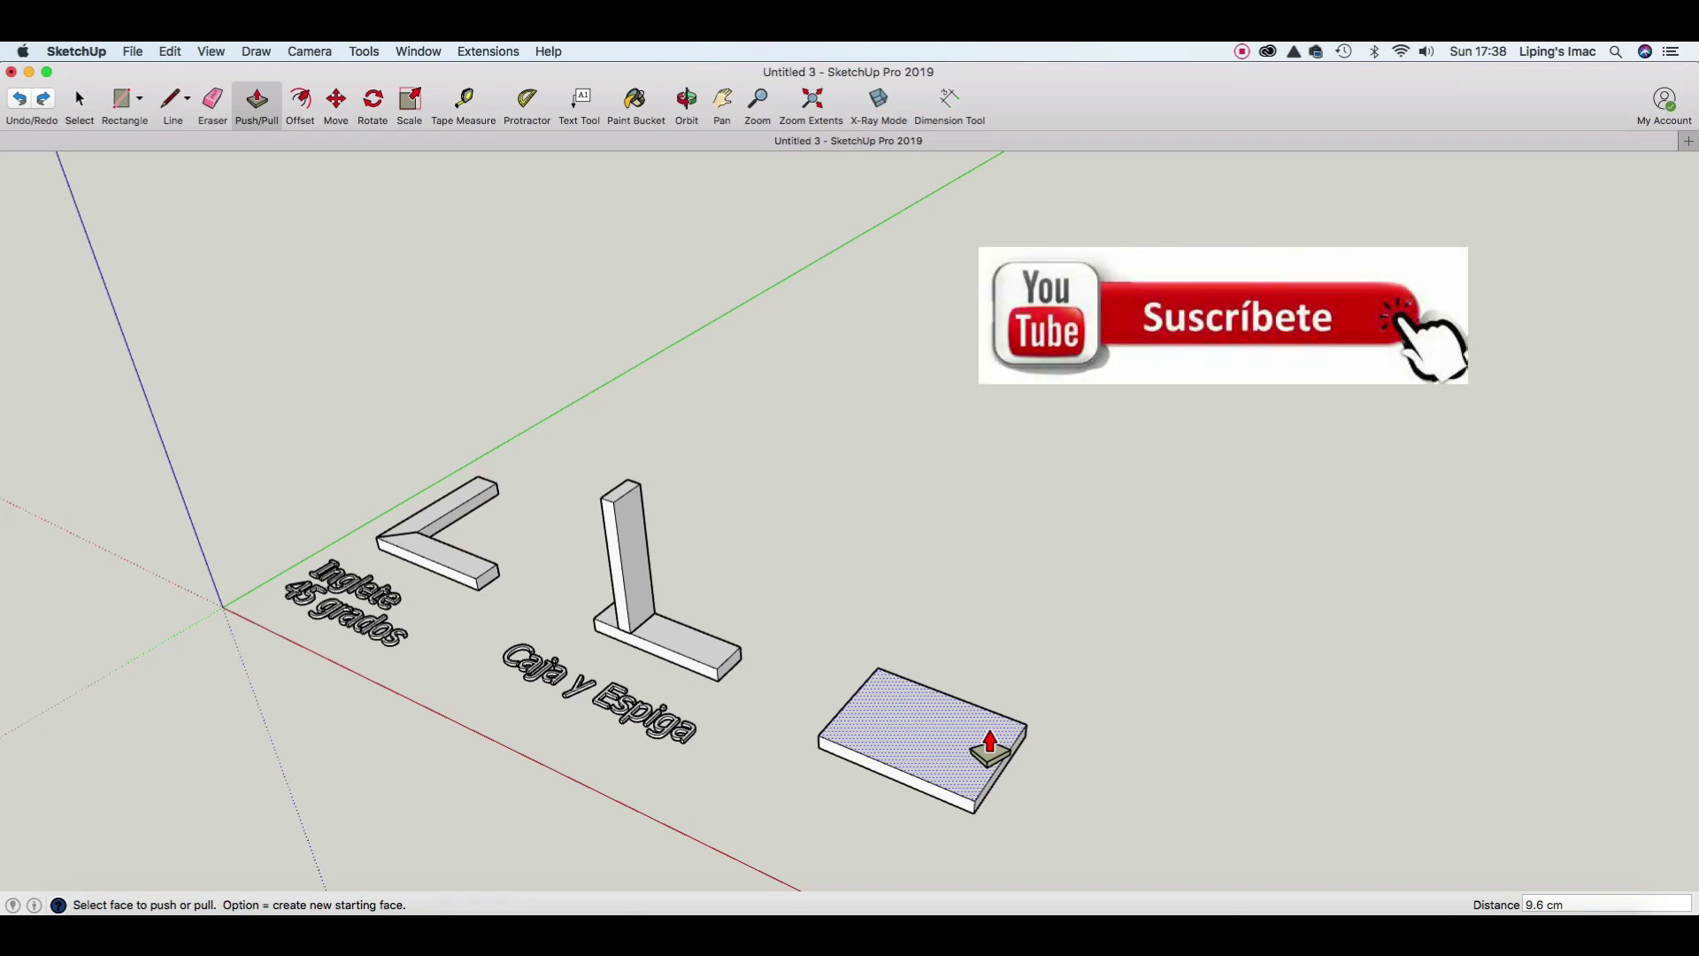
{"action": "type", "text": "3"}
{"action": "left_click", "coordinate": [990, 750]}
{"action": "scroll", "coordinate": [989, 751], "scroll_direction": "up", "scroll_amount": 2}
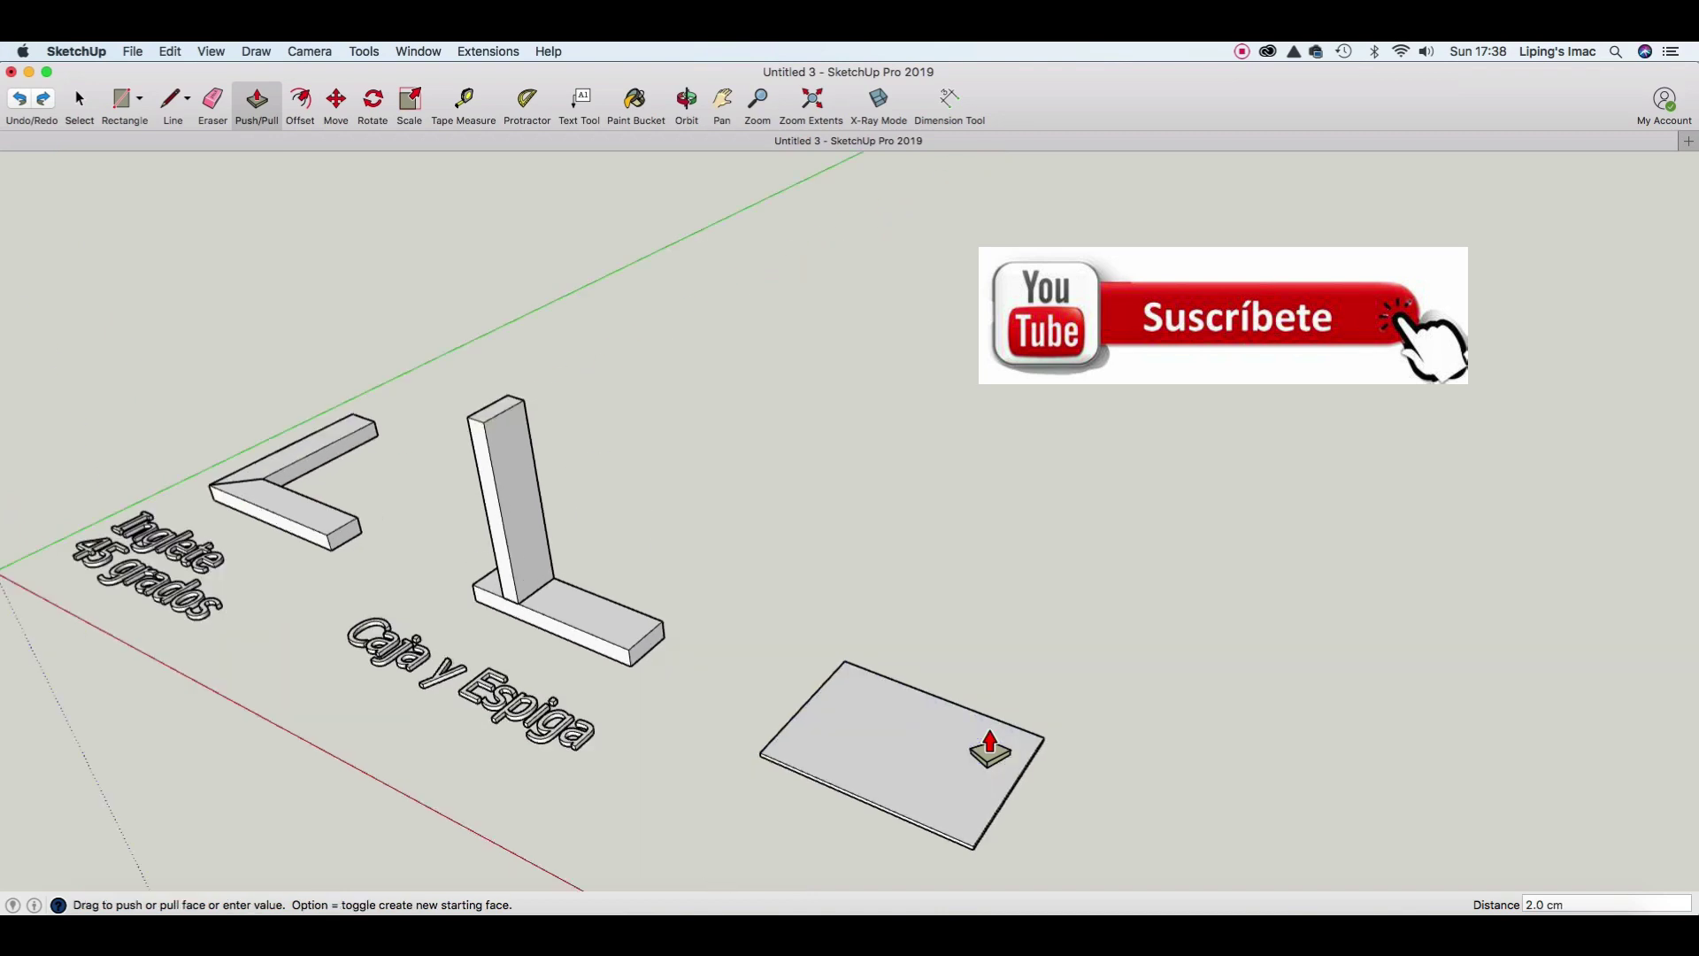
{"action": "scroll", "coordinate": [989, 751], "scroll_direction": "up", "scroll_amount": 2}
{"action": "key", "text": "space"}
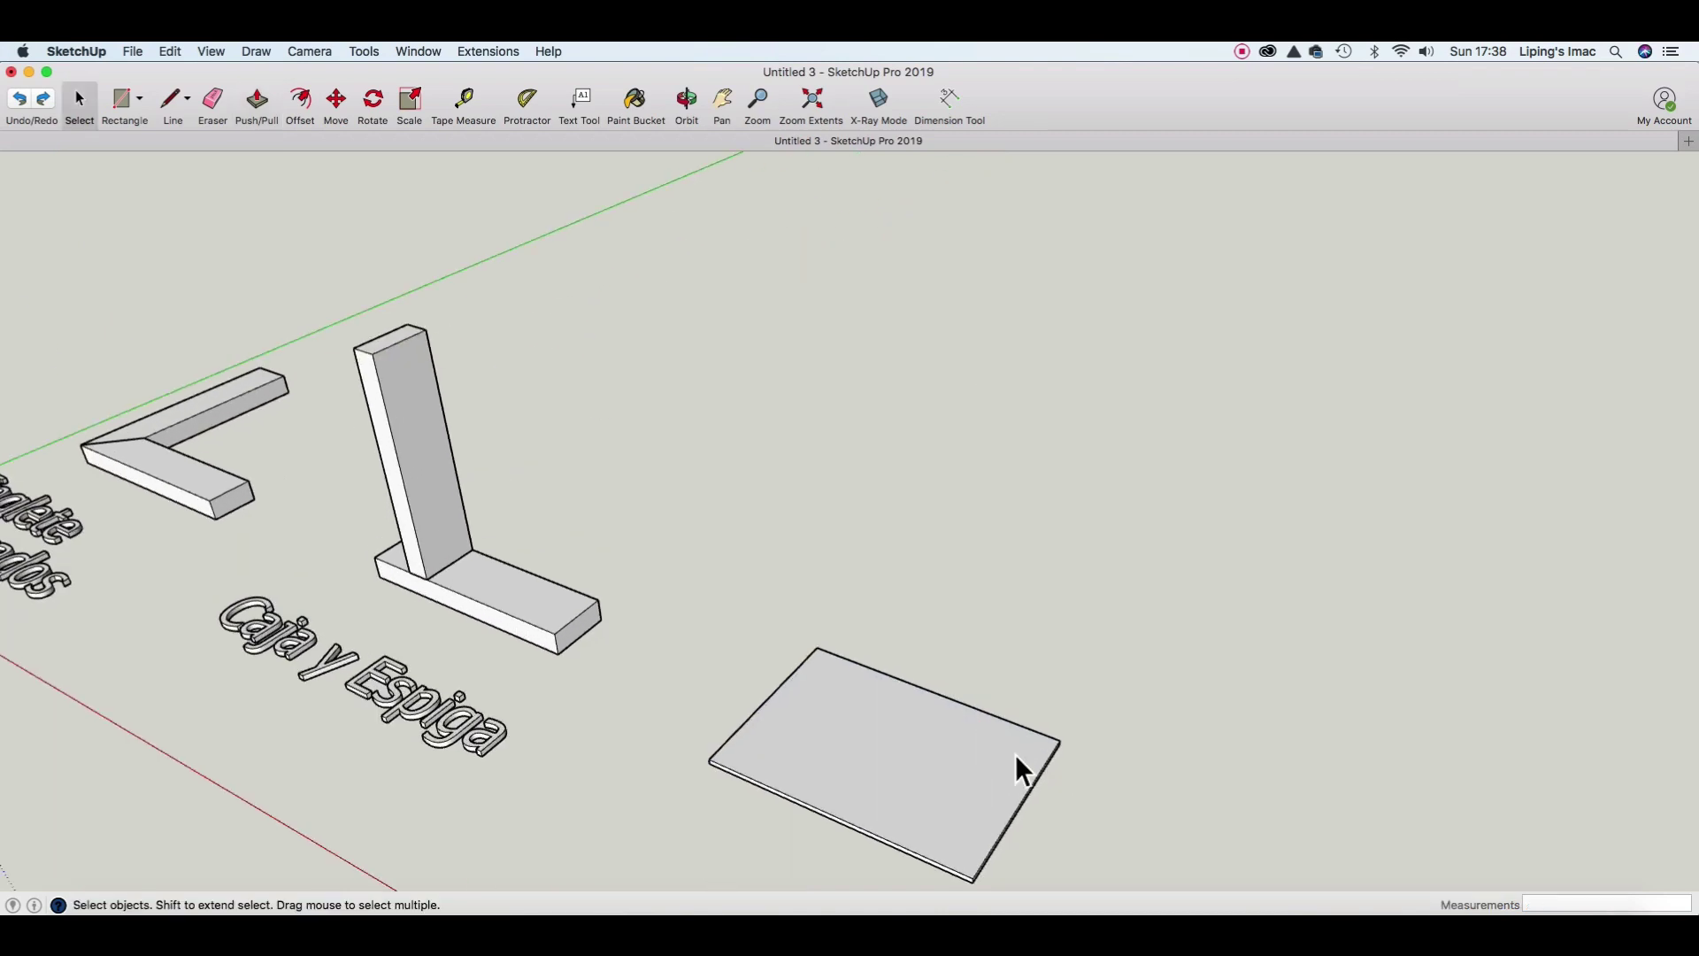
{"action": "double_click", "coordinate": [1015, 757]}
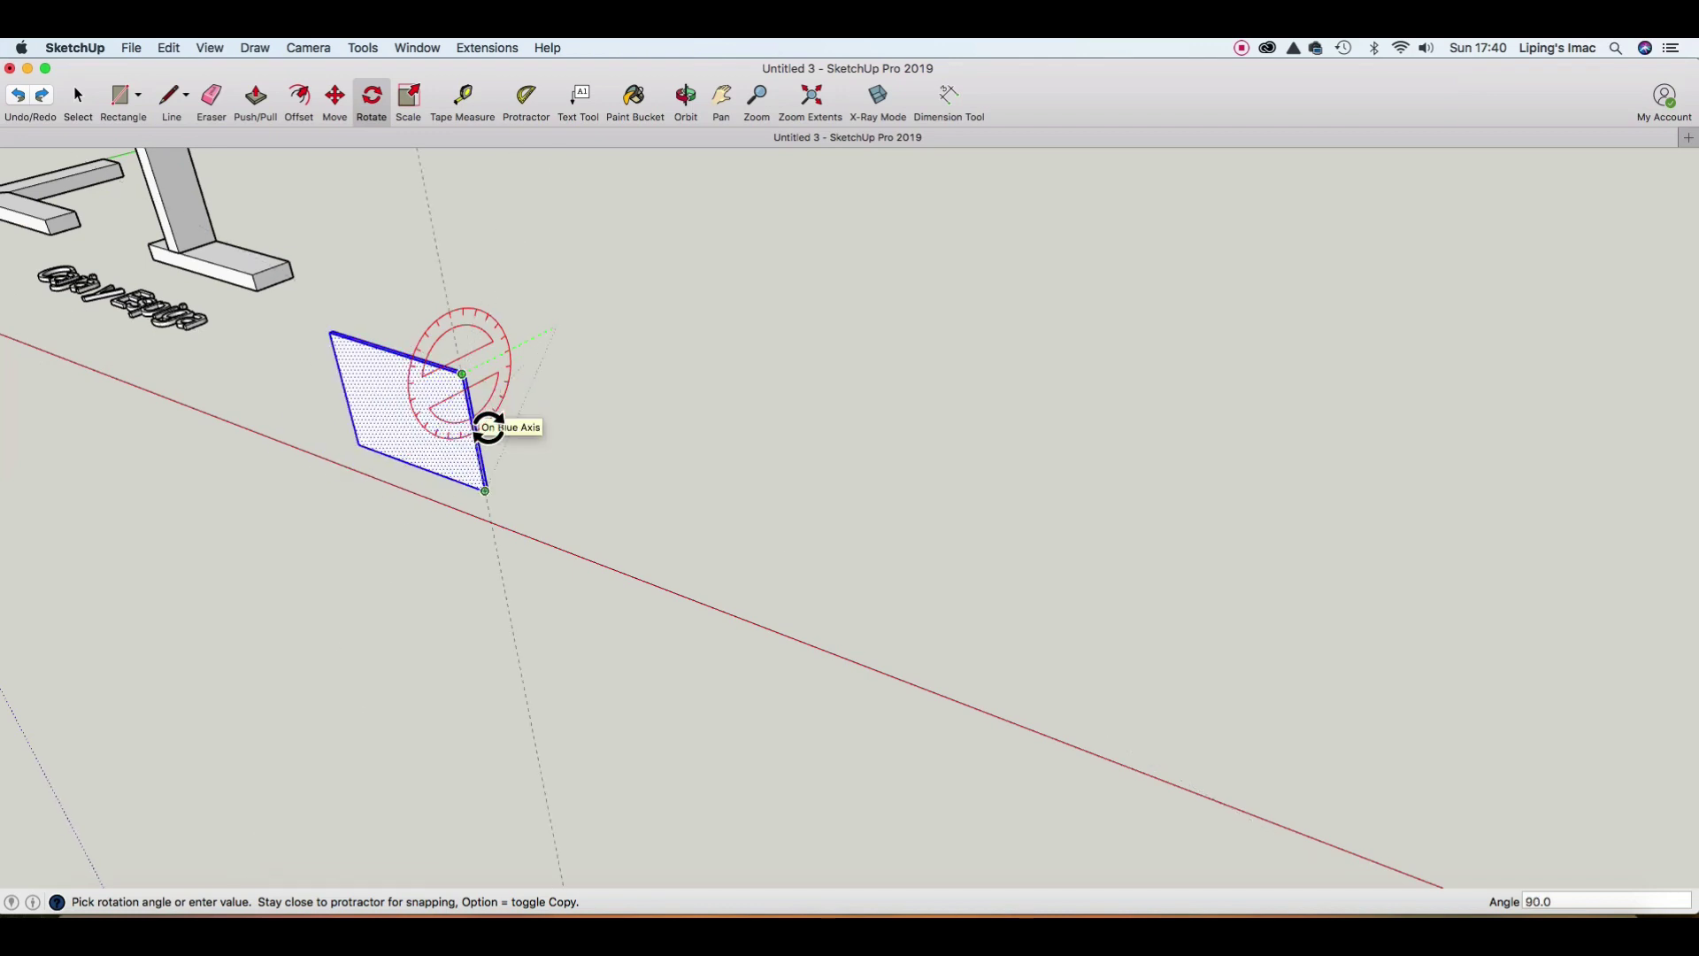
Rotate the board 90° upright and move it upward.
{"action": "left_click", "coordinate": [488, 428]}
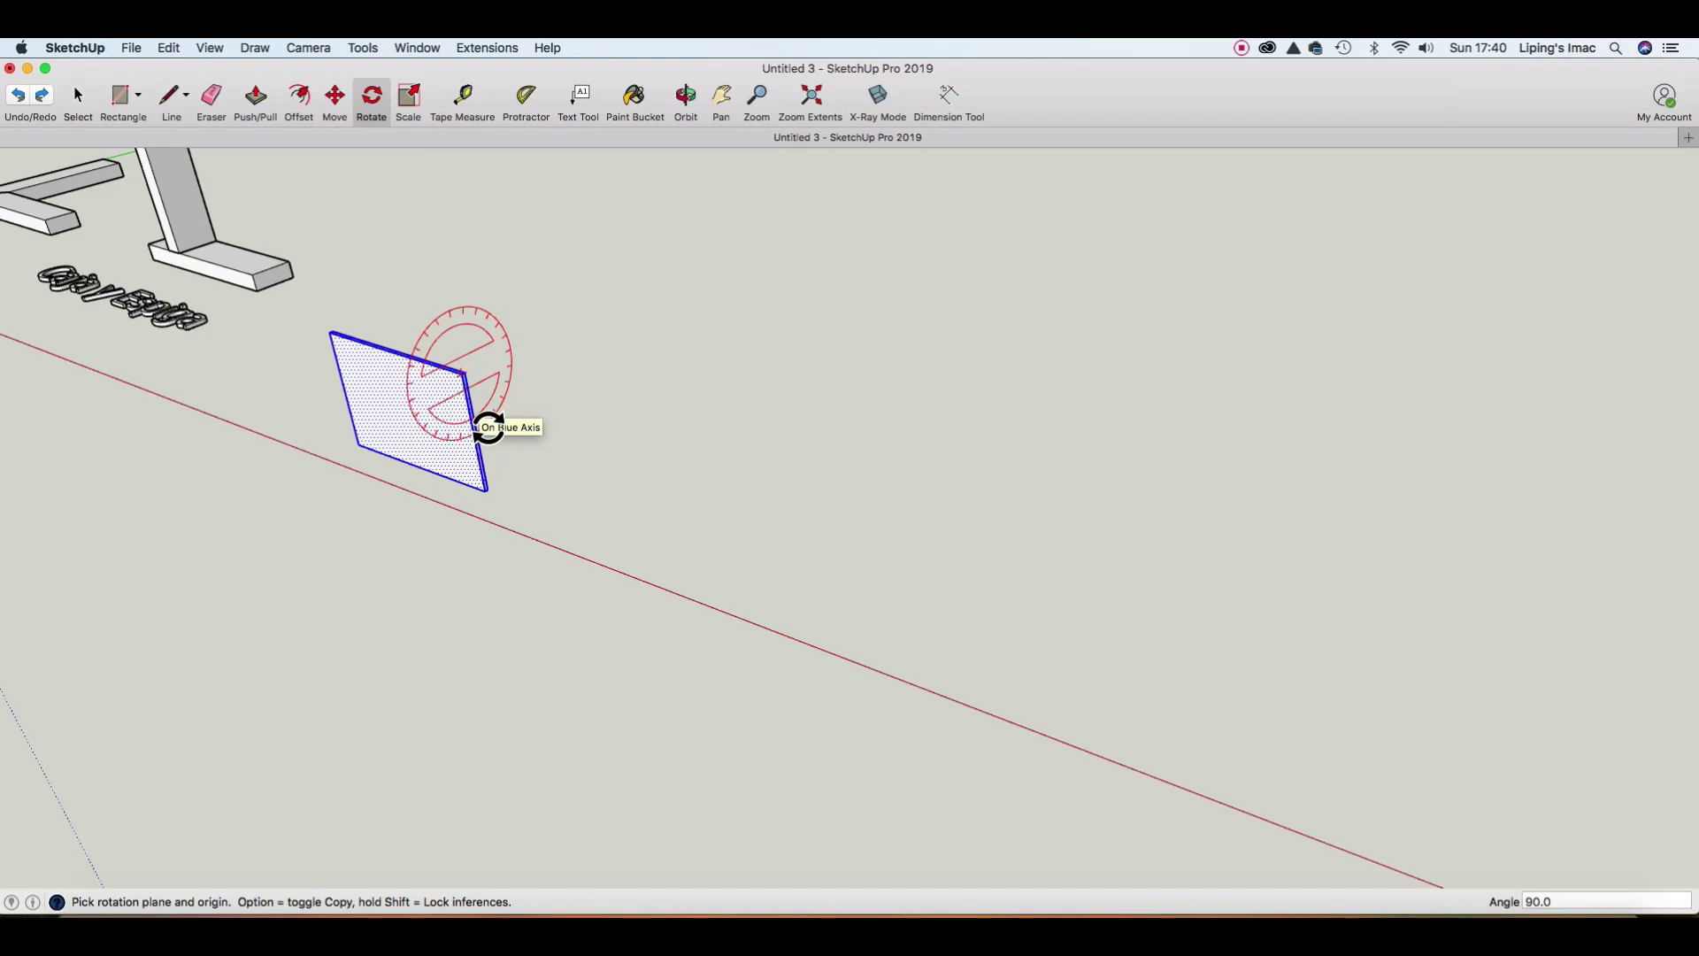
{"action": "key", "text": "space"}
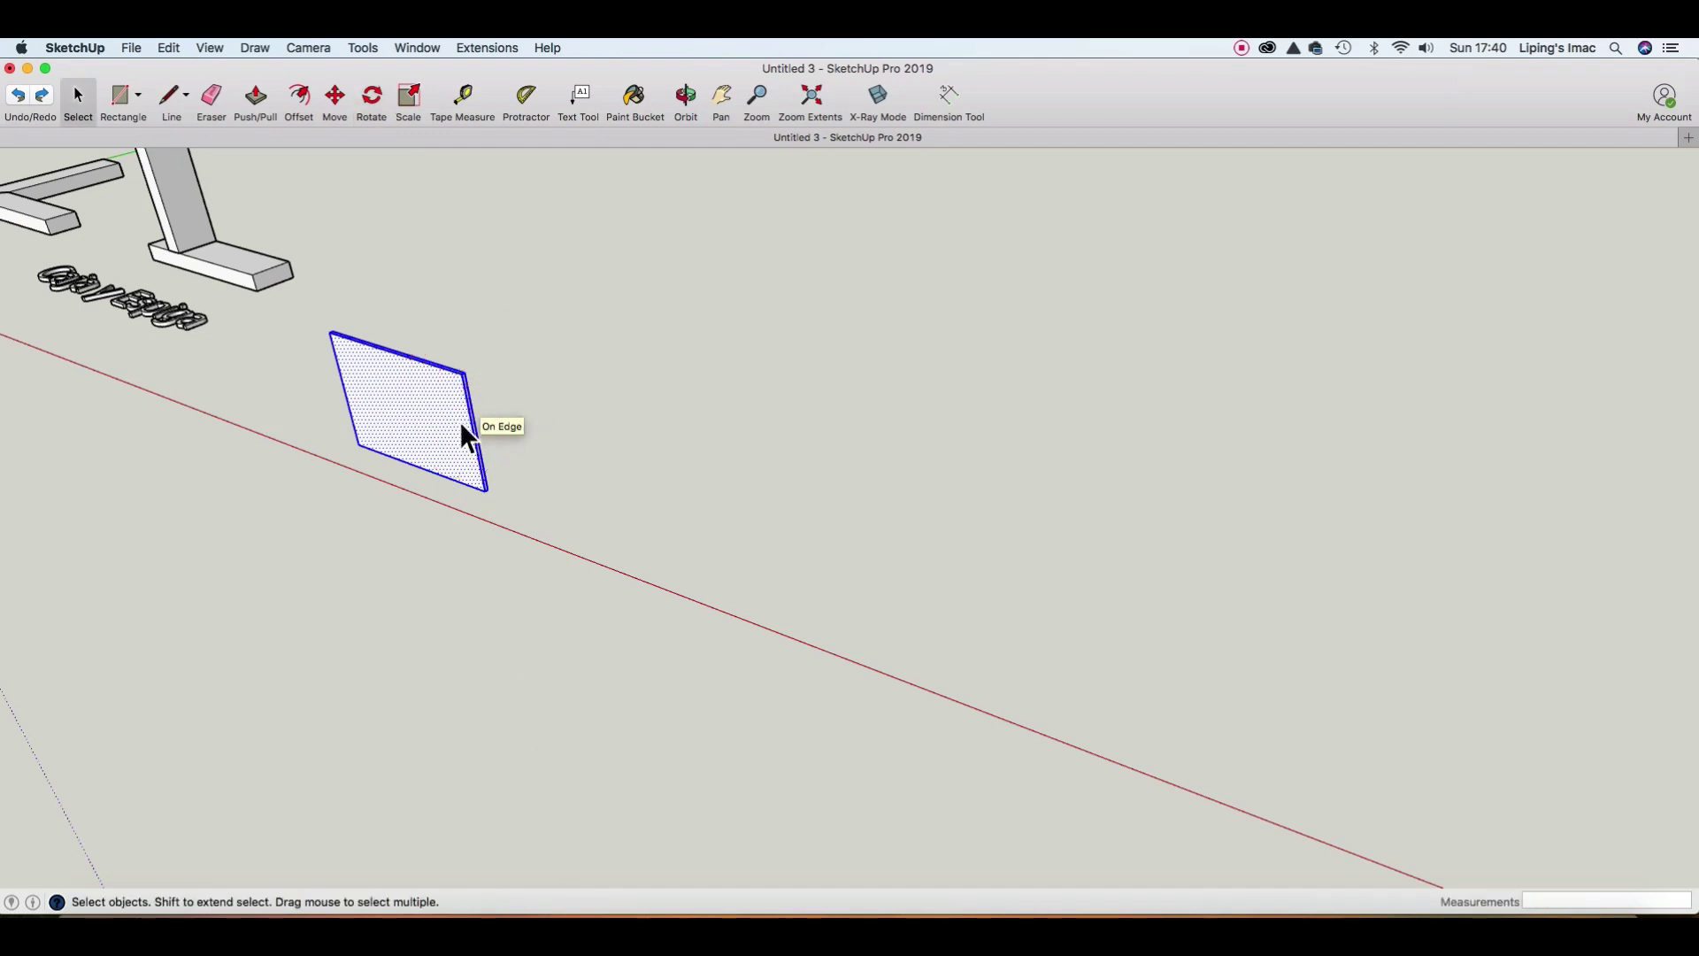
{"action": "left_click", "coordinate": [459, 421]}
{"action": "double_click", "coordinate": [458, 421]}
{"action": "key", "text": "m"}
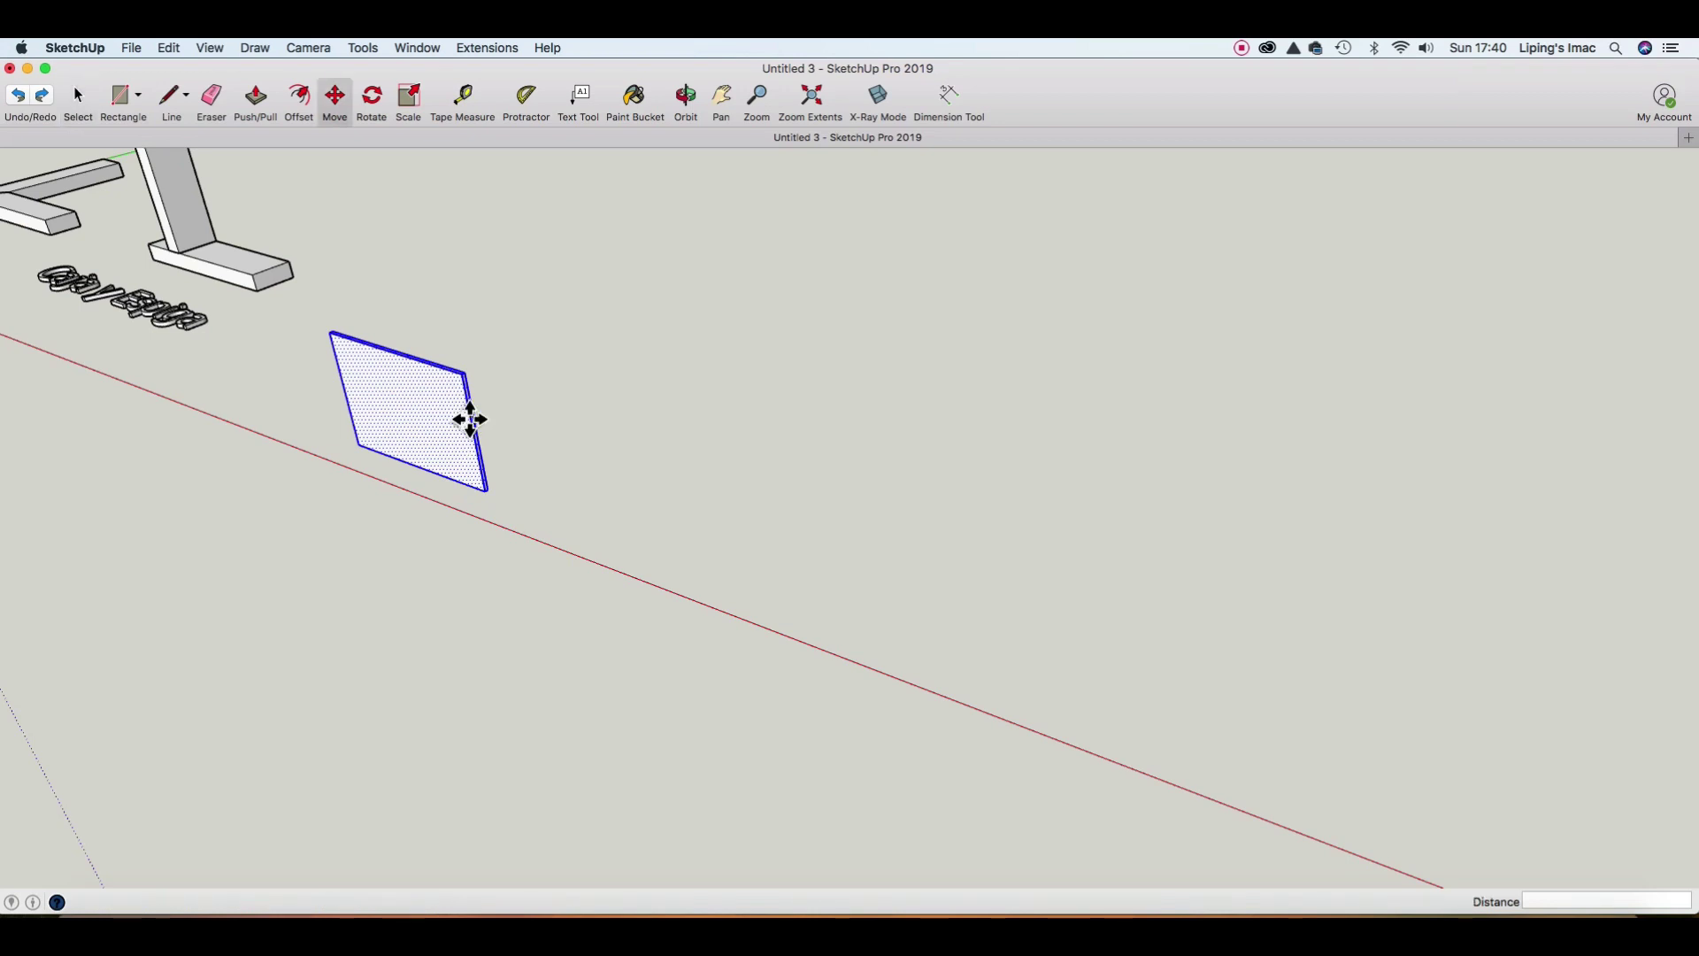
{"action": "left_click", "coordinate": [466, 422]}
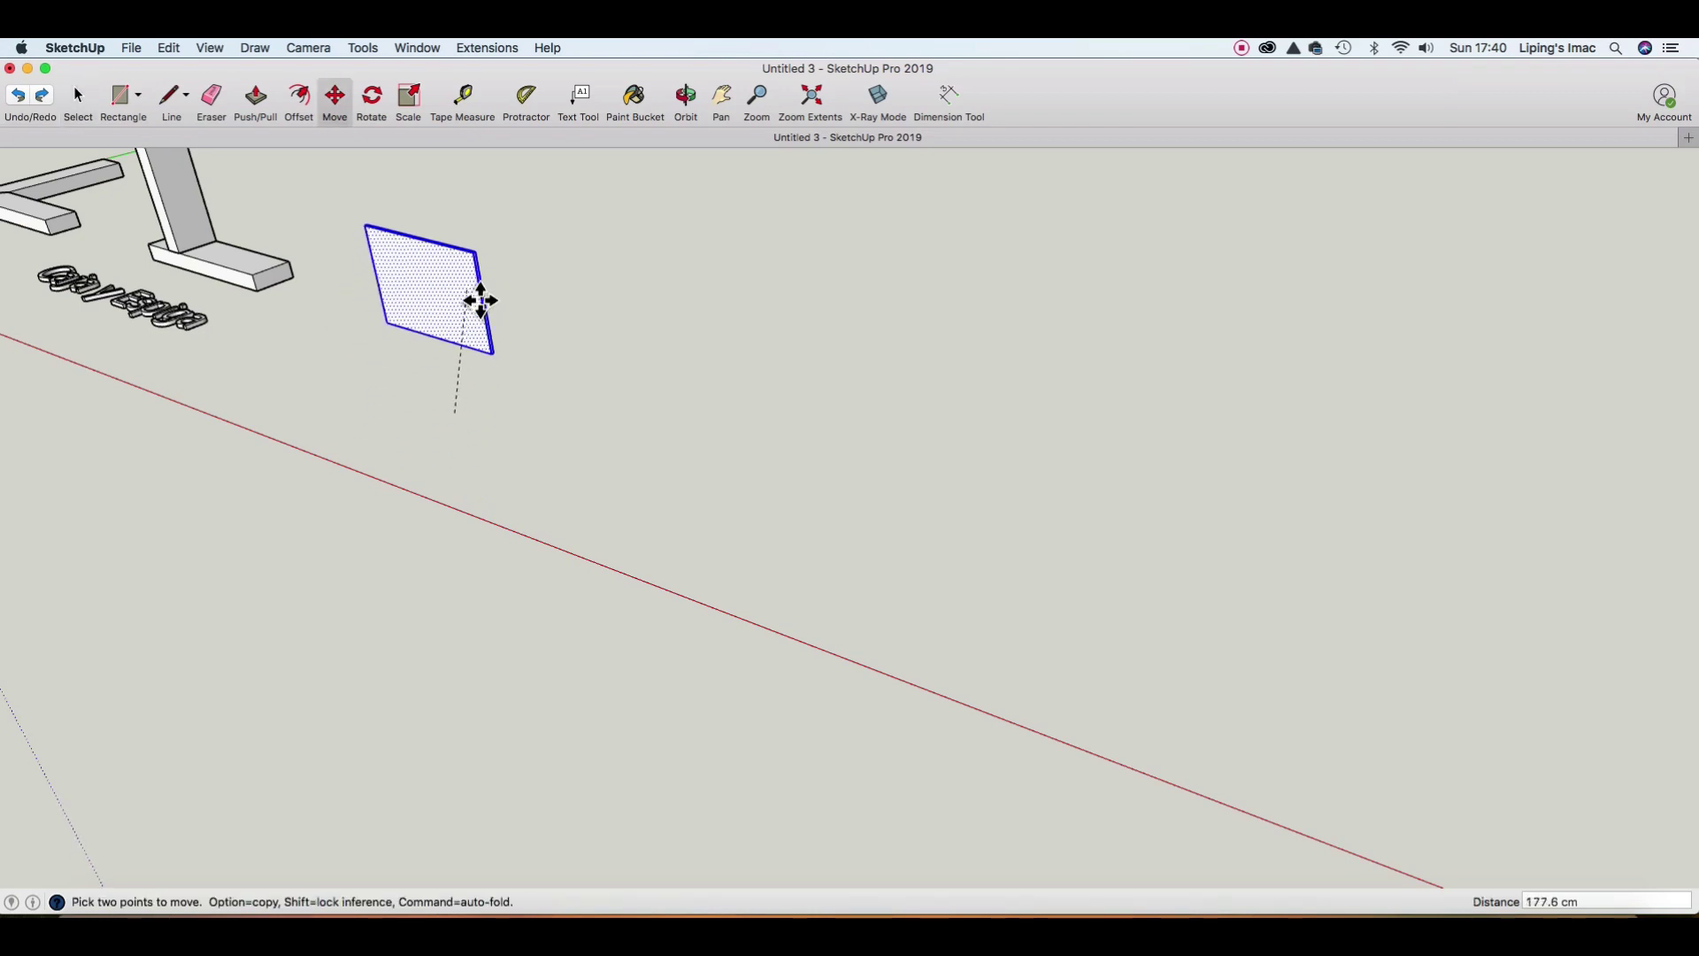
{"action": "left_click", "coordinate": [477, 303]}
{"action": "scroll", "coordinate": [470, 316], "scroll_direction": "up", "scroll_amount": 2}
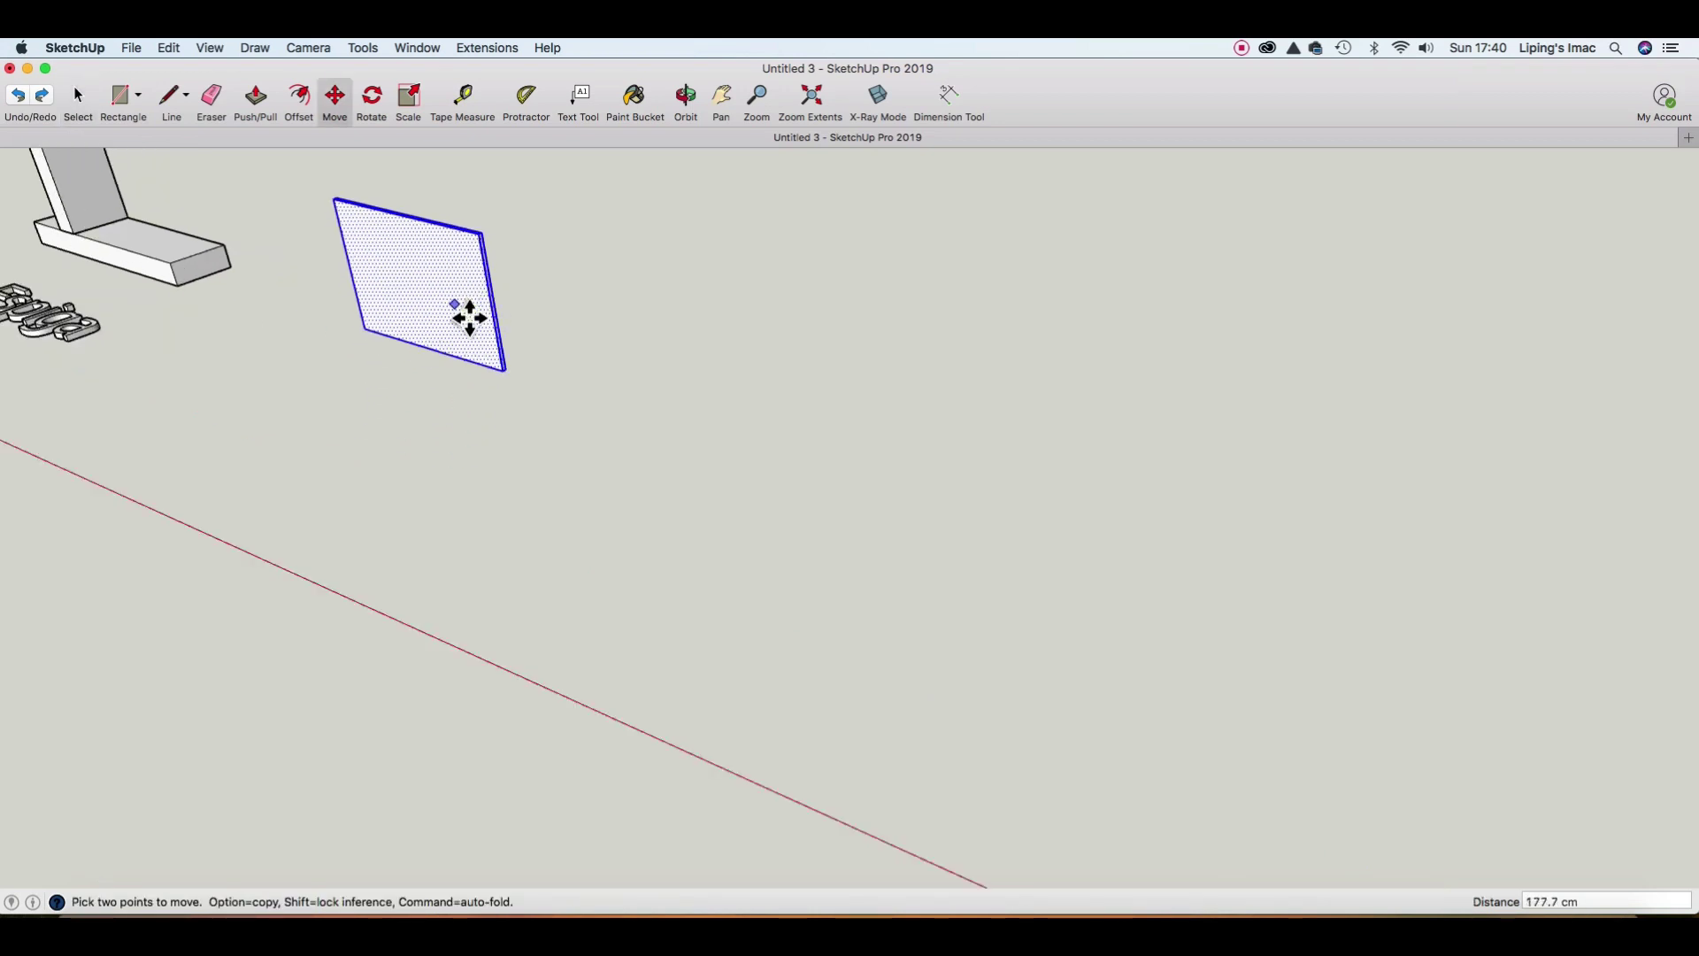
{"action": "scroll", "coordinate": [467, 315], "scroll_direction": "up", "scroll_amount": 3}
{"action": "key", "text": "space"}
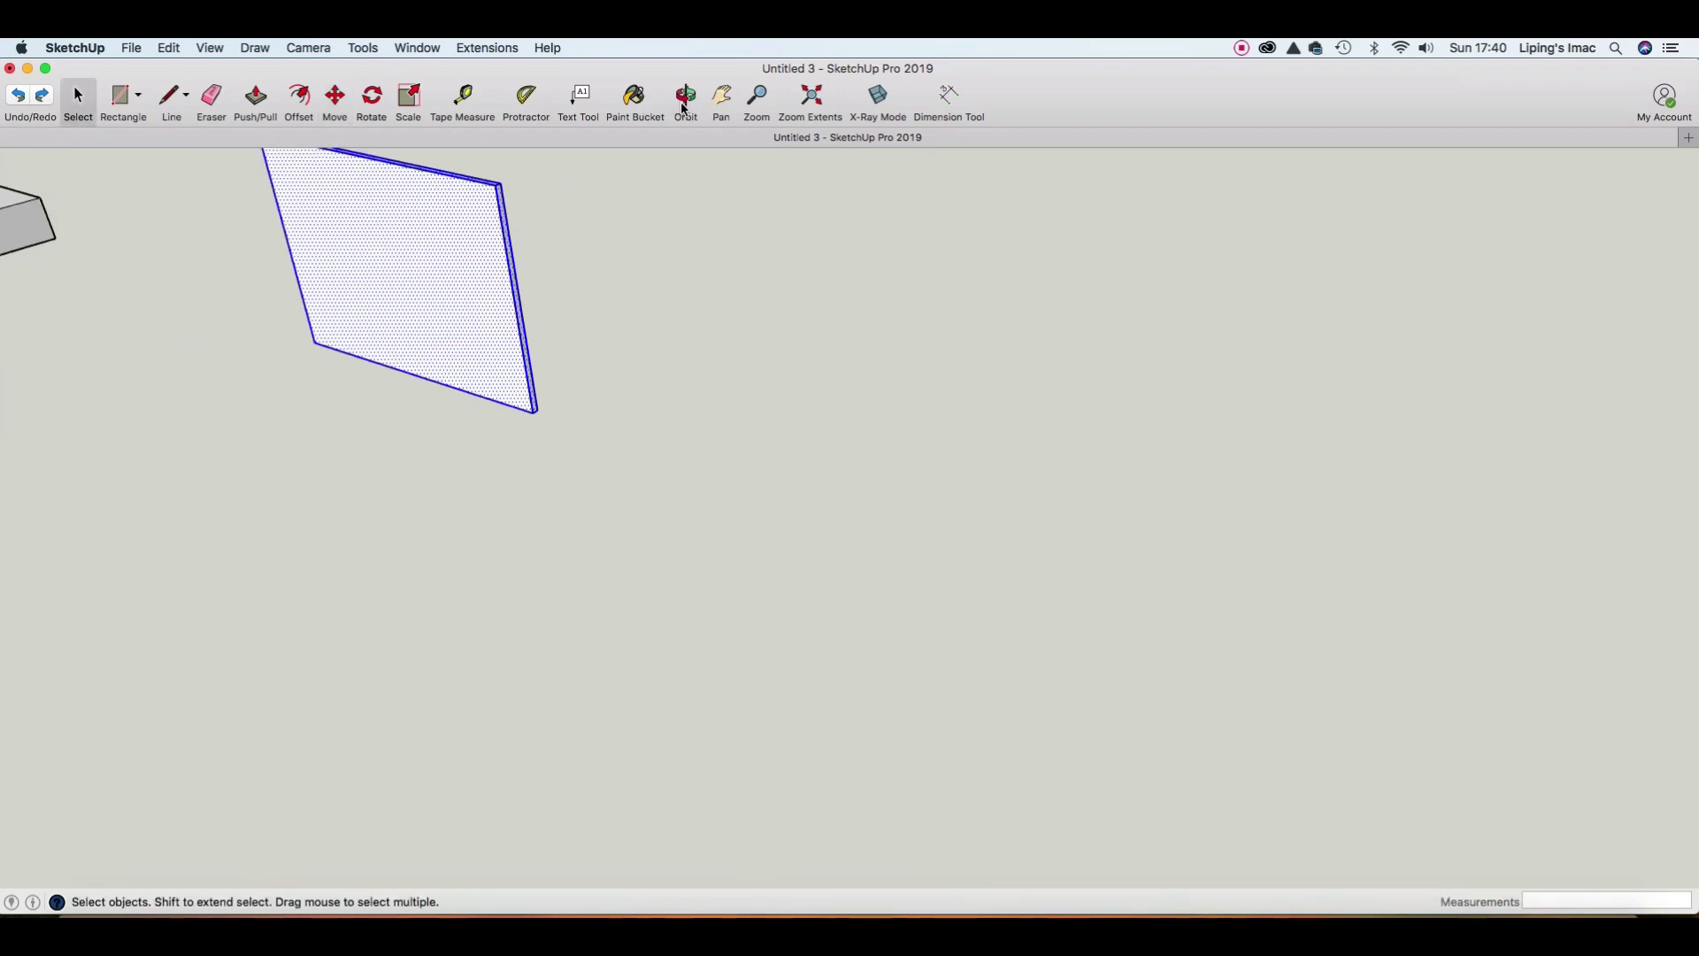
Orbit, zoom and pan to frame the upright board.
{"action": "left_click", "coordinate": [684, 106]}
{"action": "left_click_drag", "start_coordinate": [604, 486], "coordinate": [714, 296]}
{"action": "key", "text": "space"}
{"action": "left_click", "coordinate": [469, 239]}
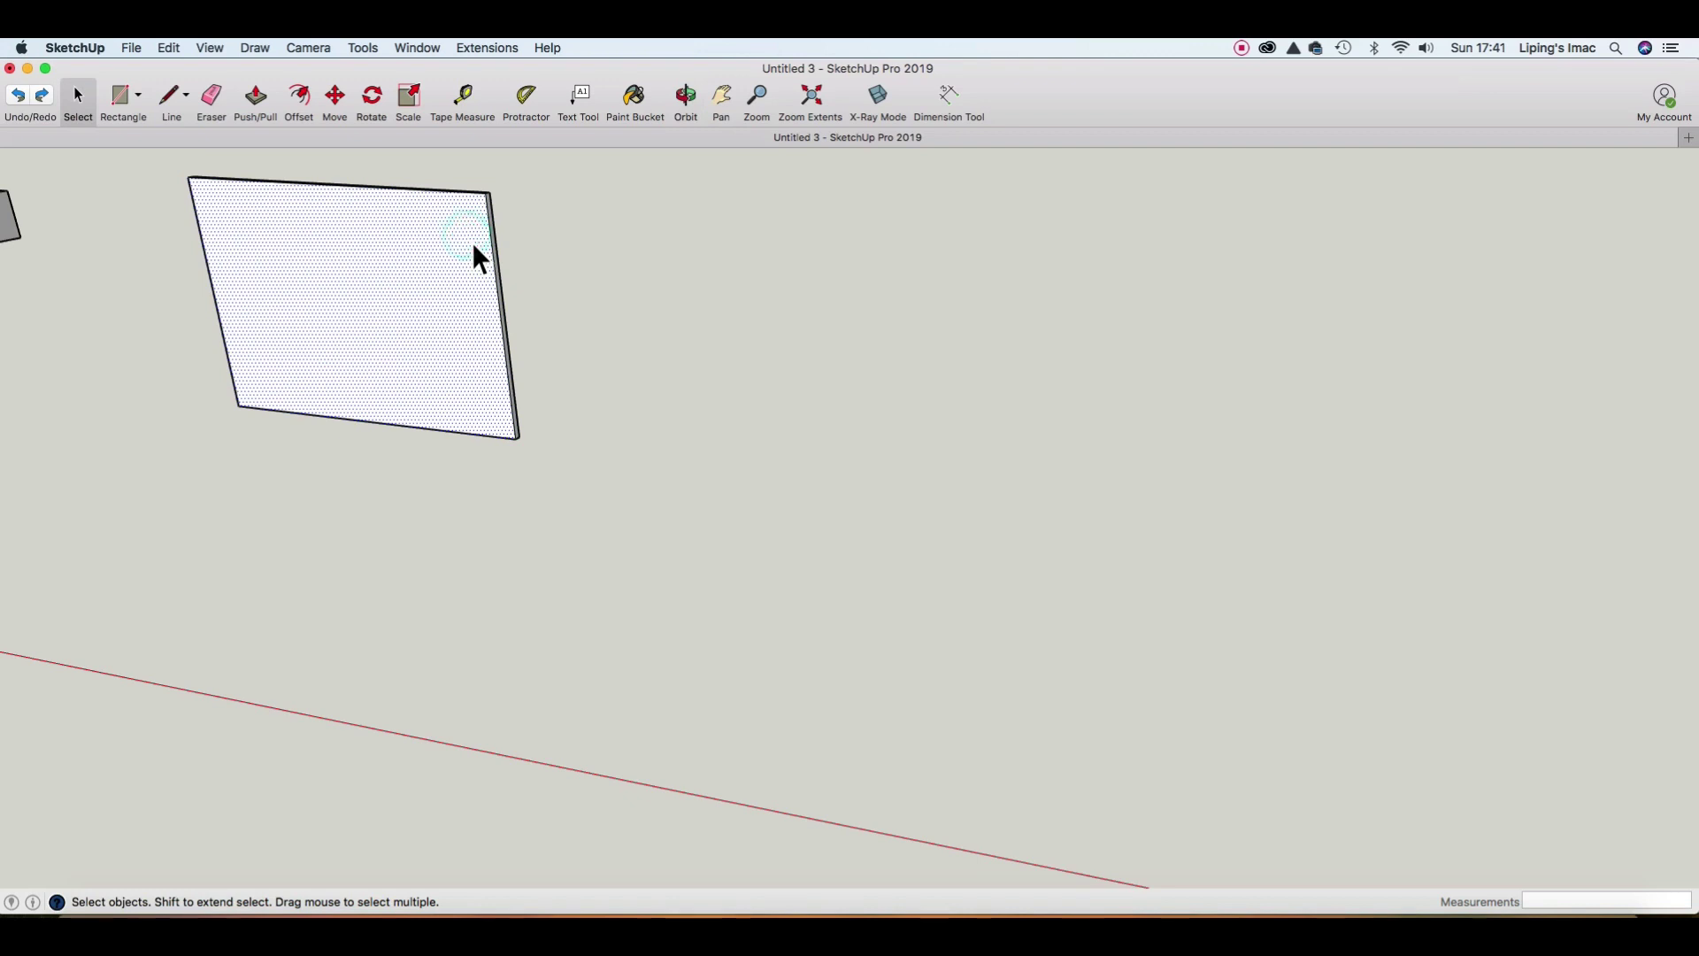
{"action": "scroll", "coordinate": [473, 247], "scroll_direction": "up", "scroll_amount": 2}
{"action": "left_click", "coordinate": [724, 102]}
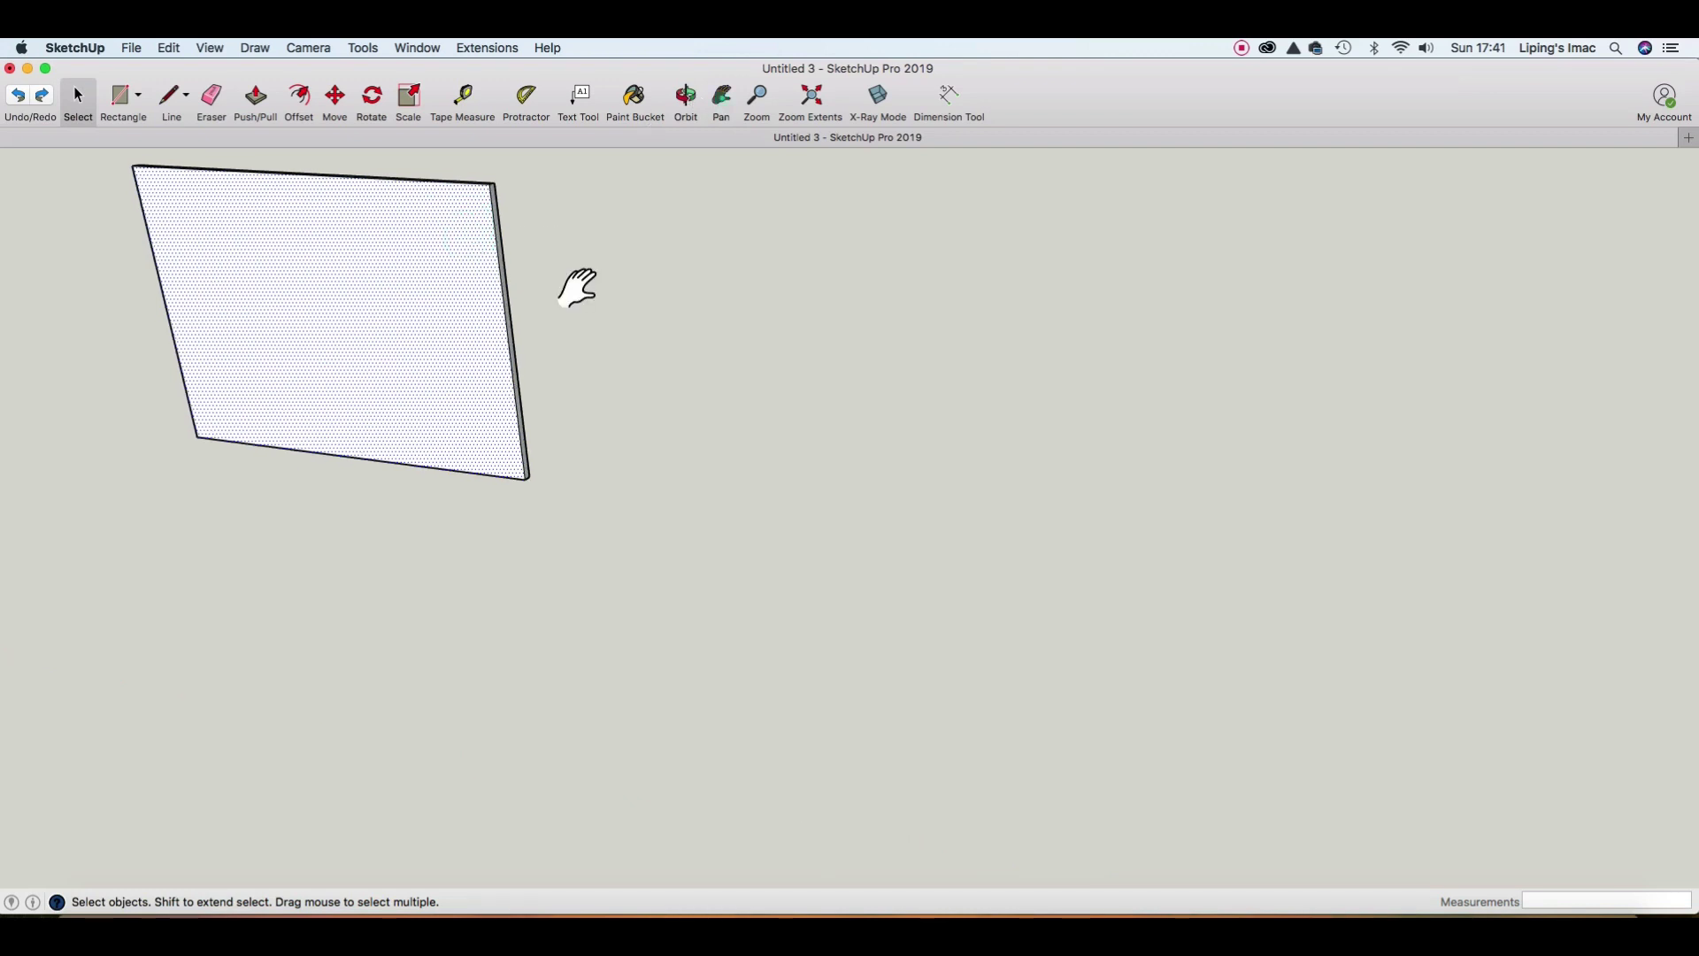
{"action": "left_click_drag", "start_coordinate": [395, 368], "coordinate": [395, 460]}
Add a Tape Measure guide 2 cm in from the board's right edge.
{"action": "key", "text": "space"}
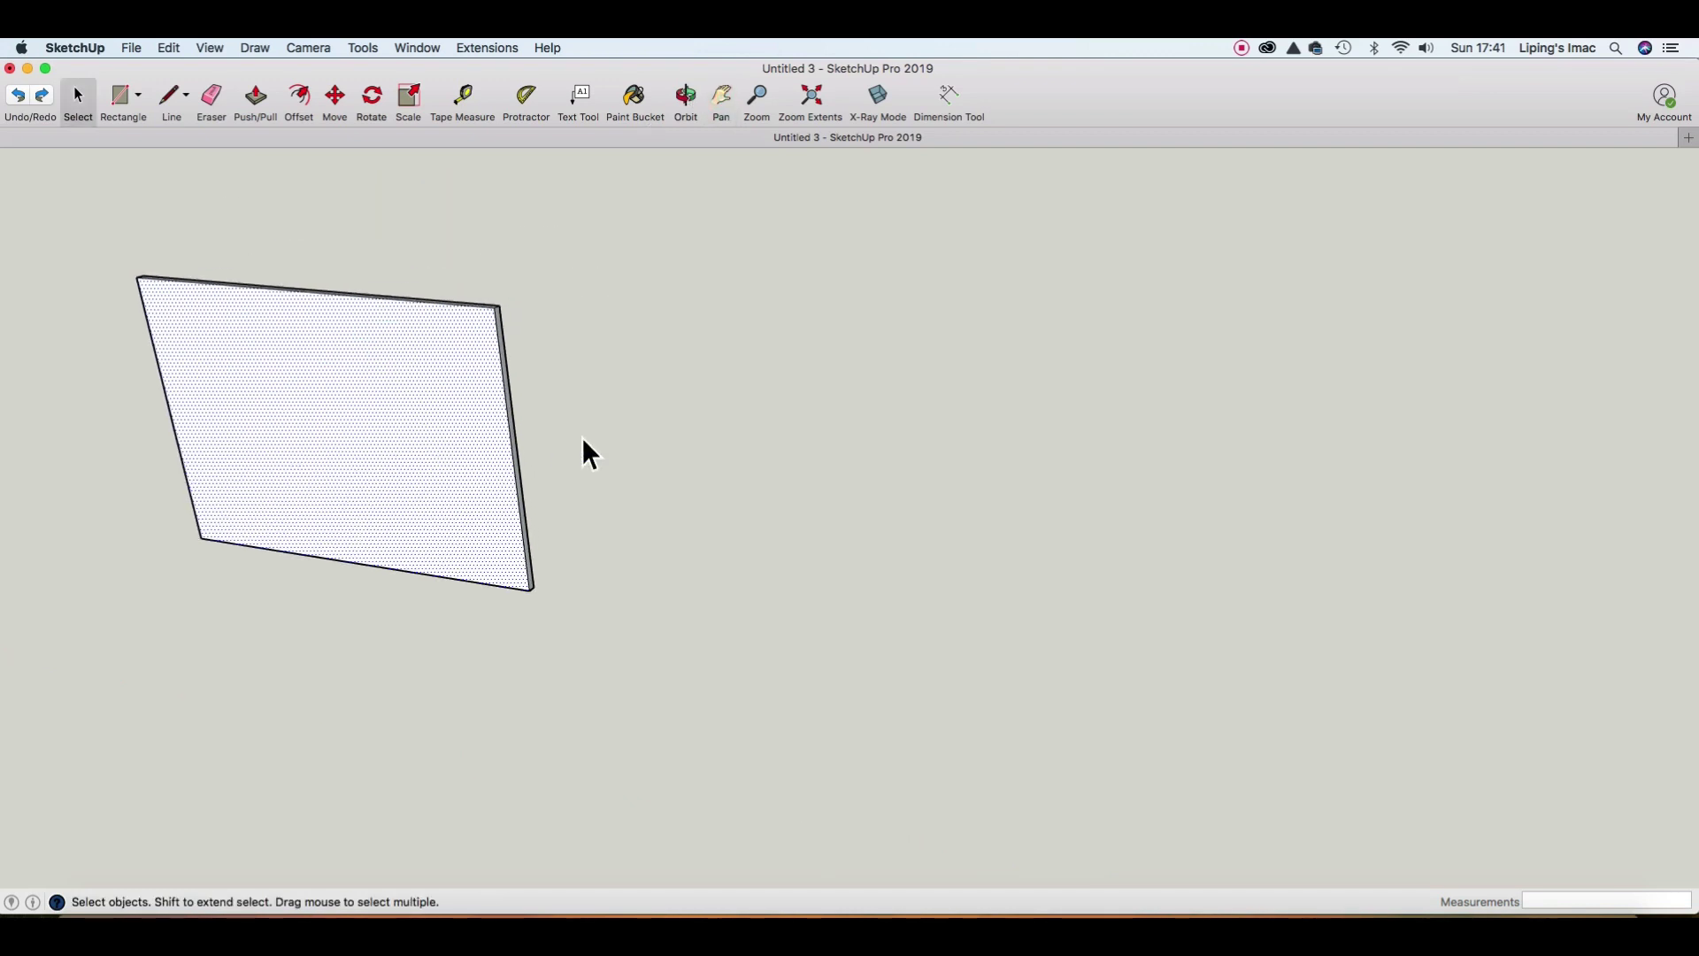
{"action": "left_click", "coordinate": [581, 437]}
{"action": "scroll", "coordinate": [497, 327], "scroll_direction": "up", "scroll_amount": 2}
{"action": "scroll", "coordinate": [497, 327], "scroll_direction": "up", "scroll_amount": 2}
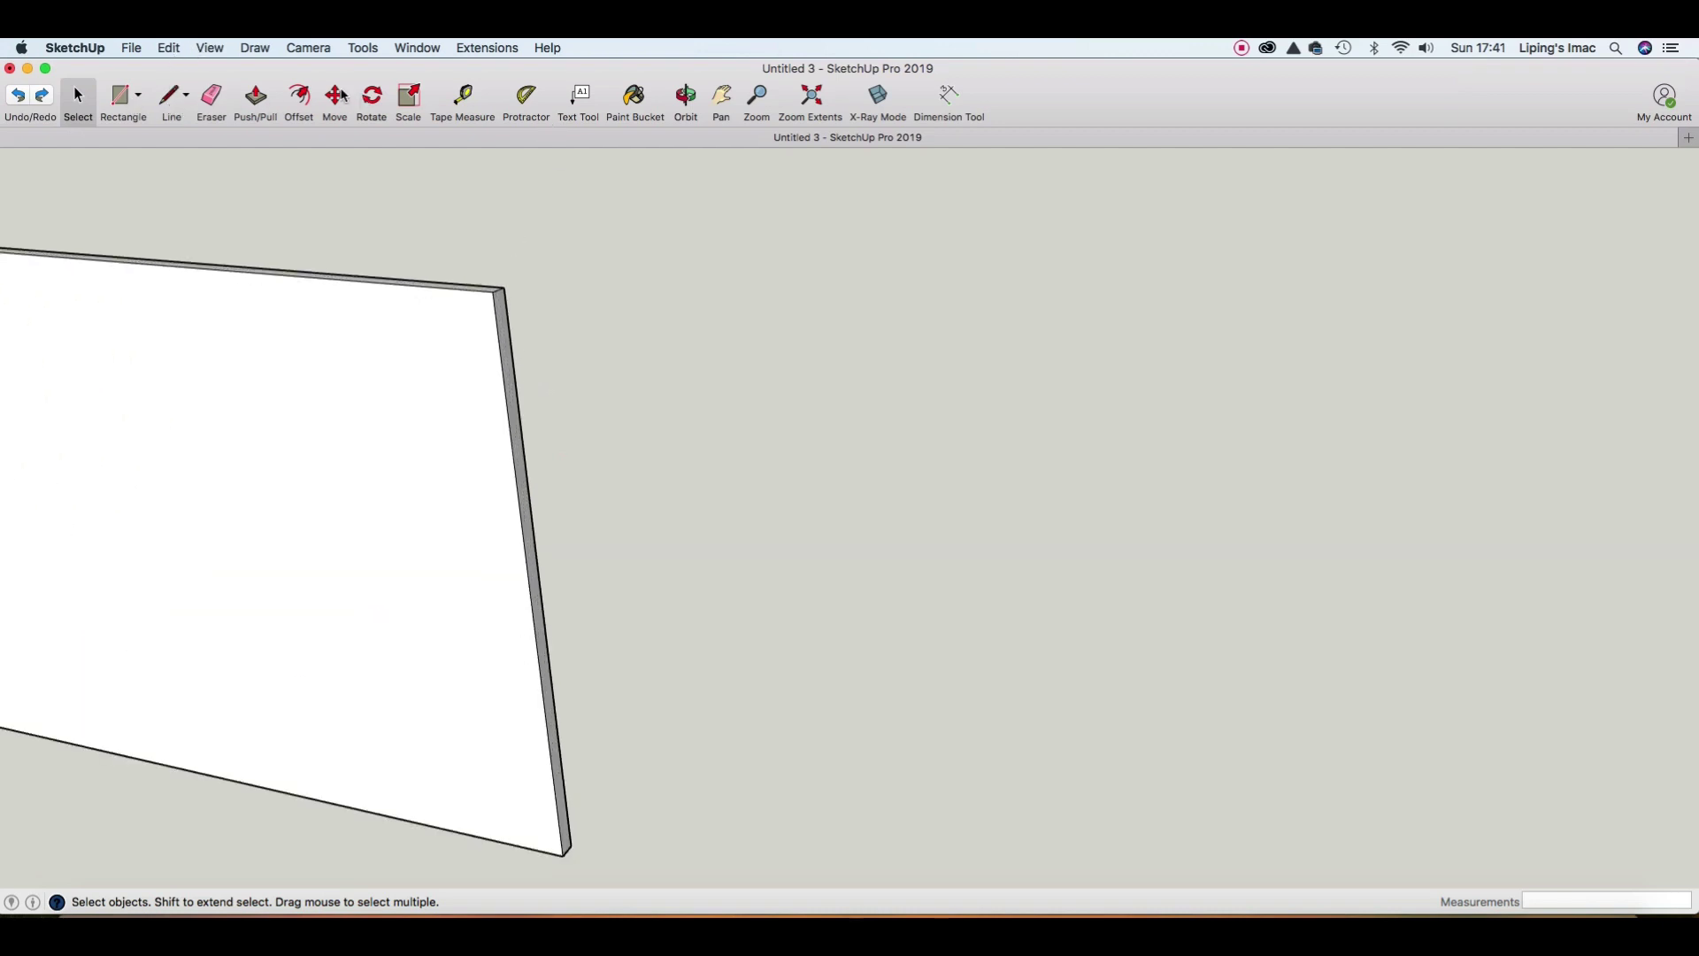
{"action": "left_click", "coordinate": [469, 109]}
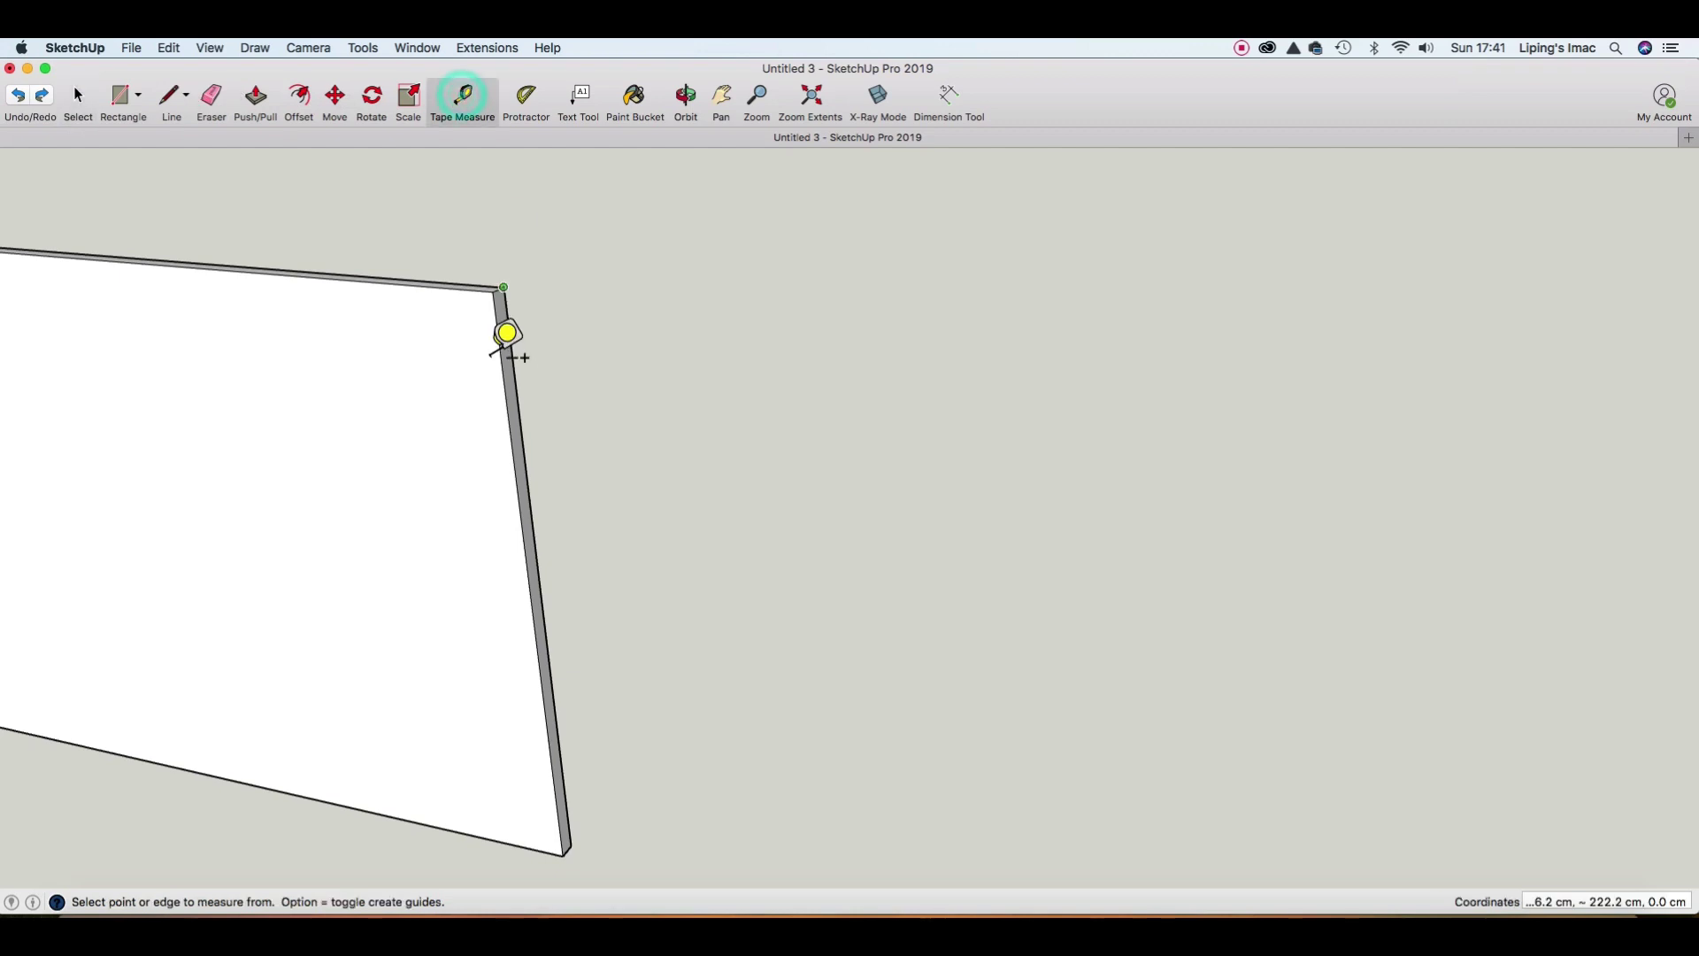
{"action": "left_click", "coordinate": [495, 295]}
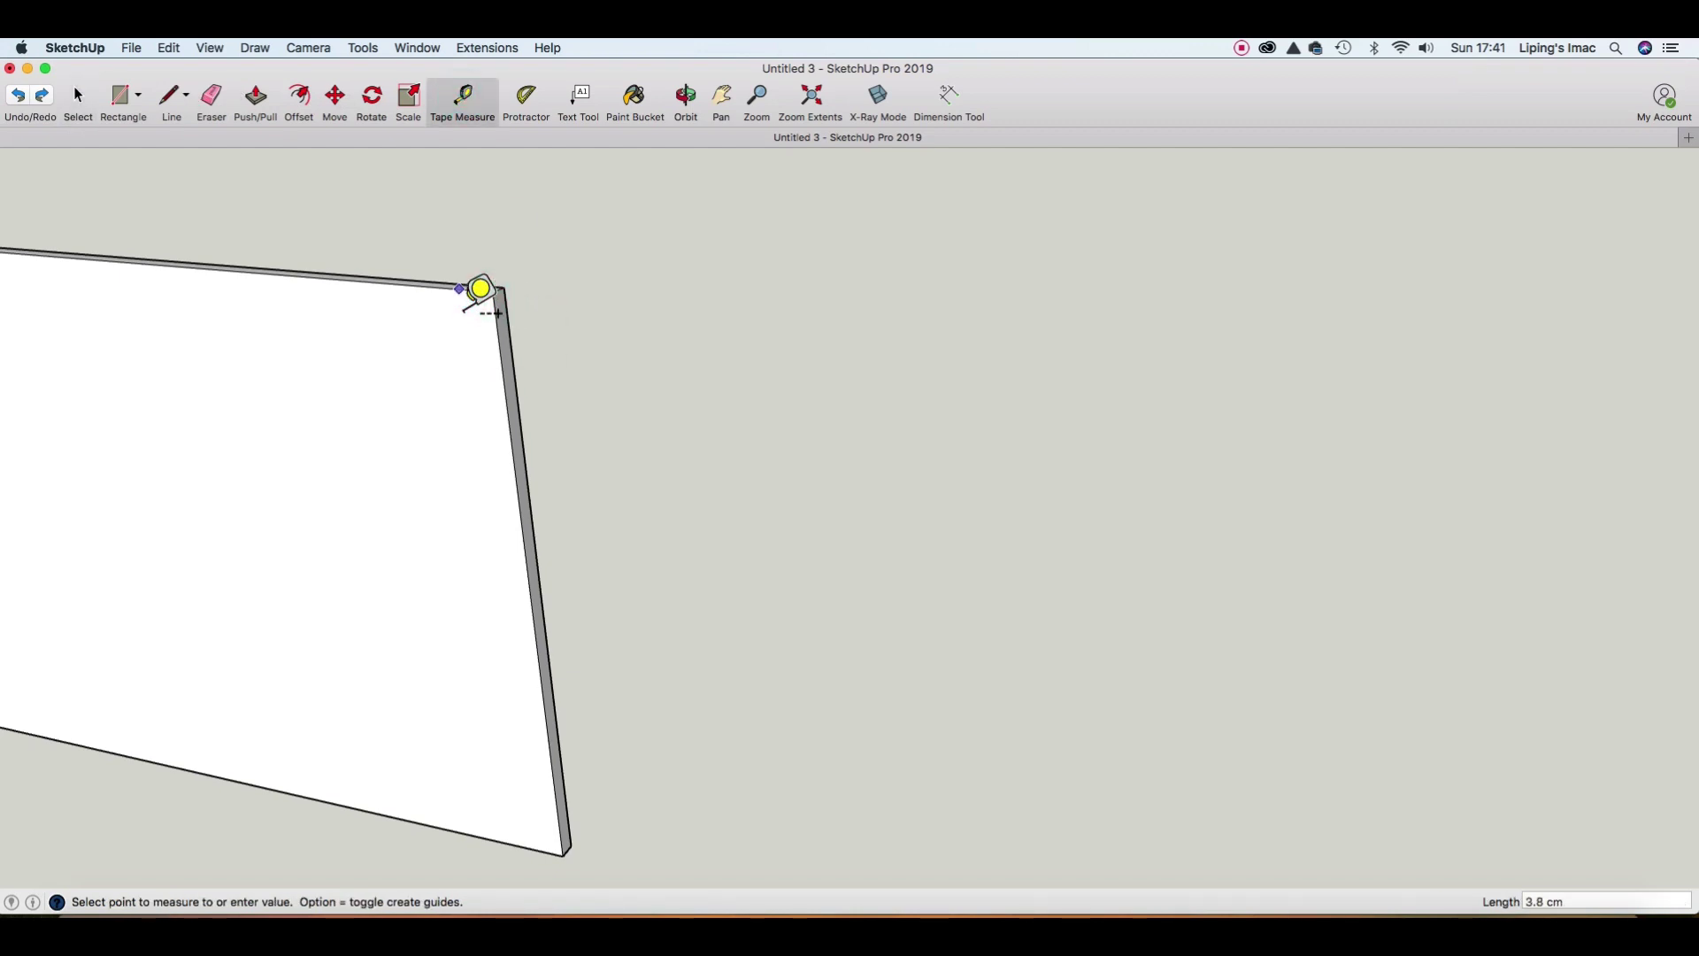
{"action": "key", "text": "Return"}
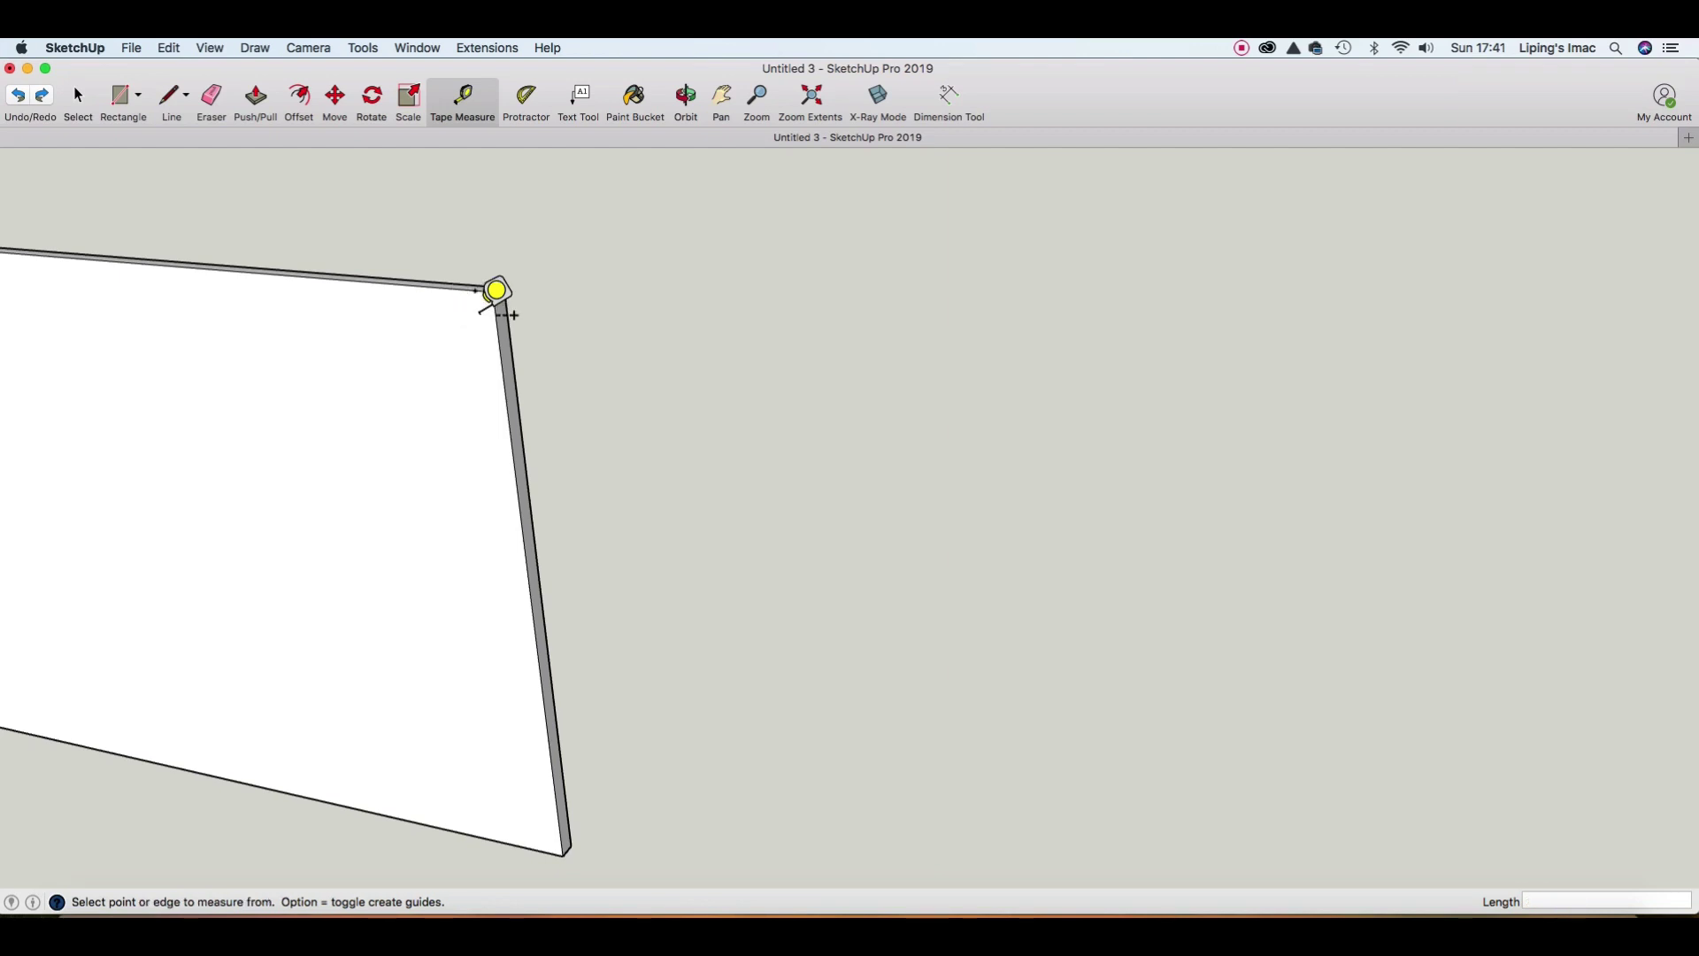
{"action": "left_click", "coordinate": [475, 290]}
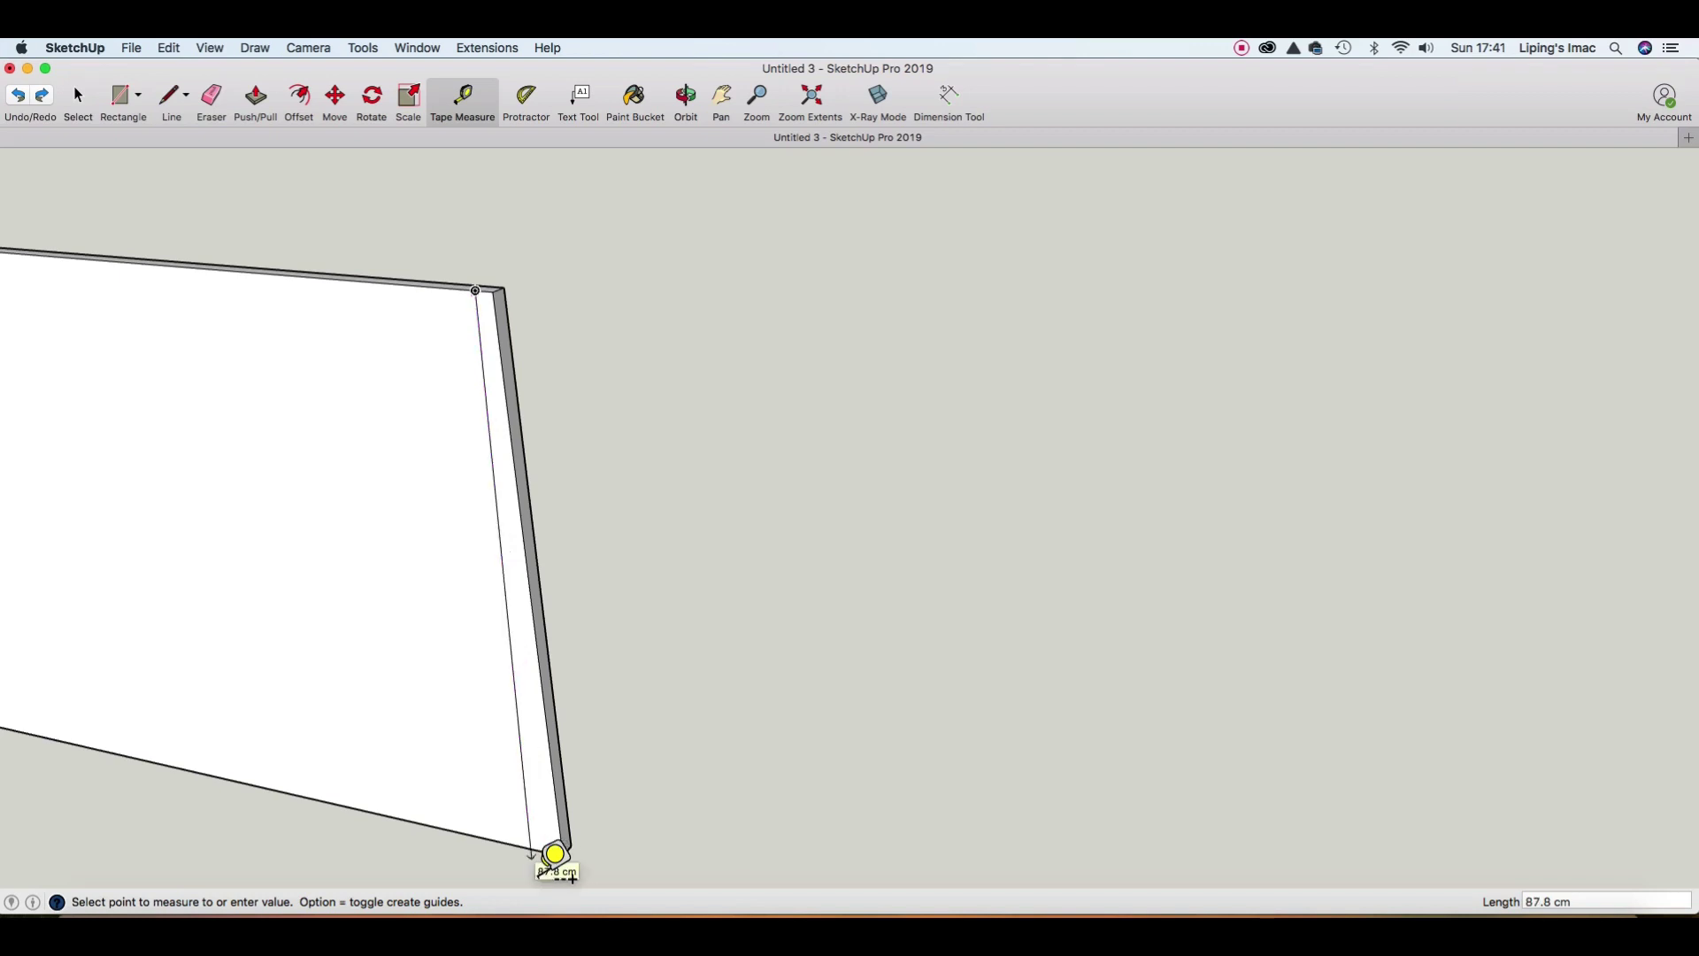
{"action": "left_click", "coordinate": [564, 855]}
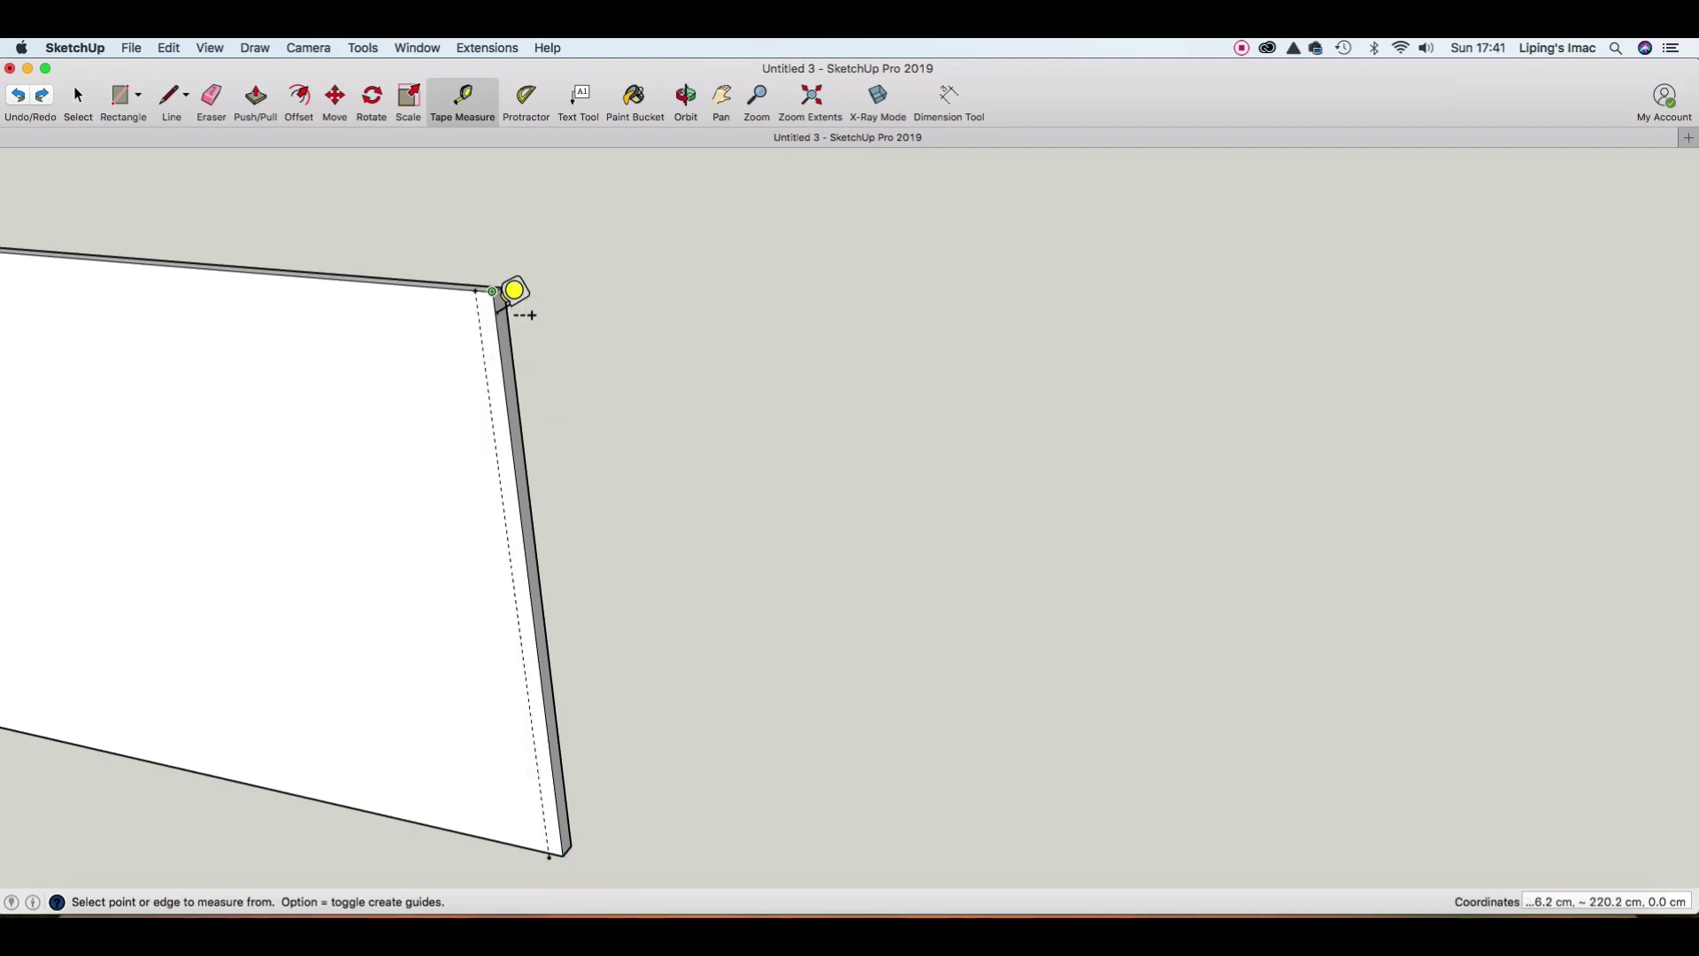
{"action": "left_click", "coordinate": [512, 295]}
{"action": "type", "text": "5"}
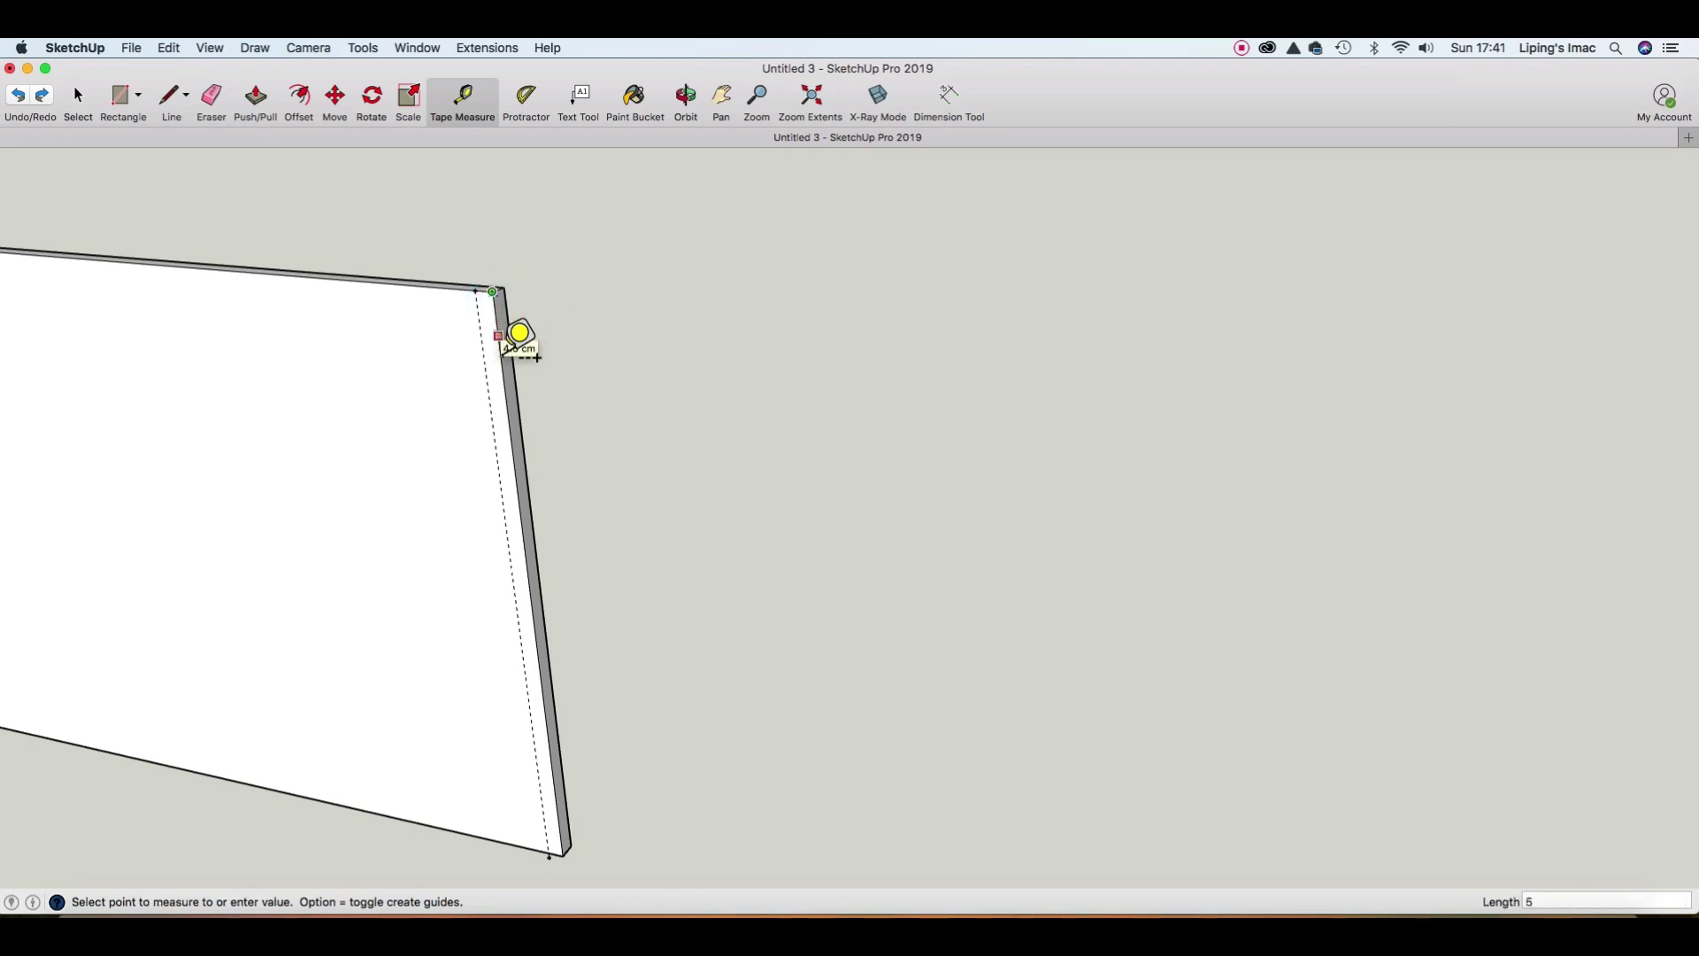
{"action": "key", "text": "Return"}
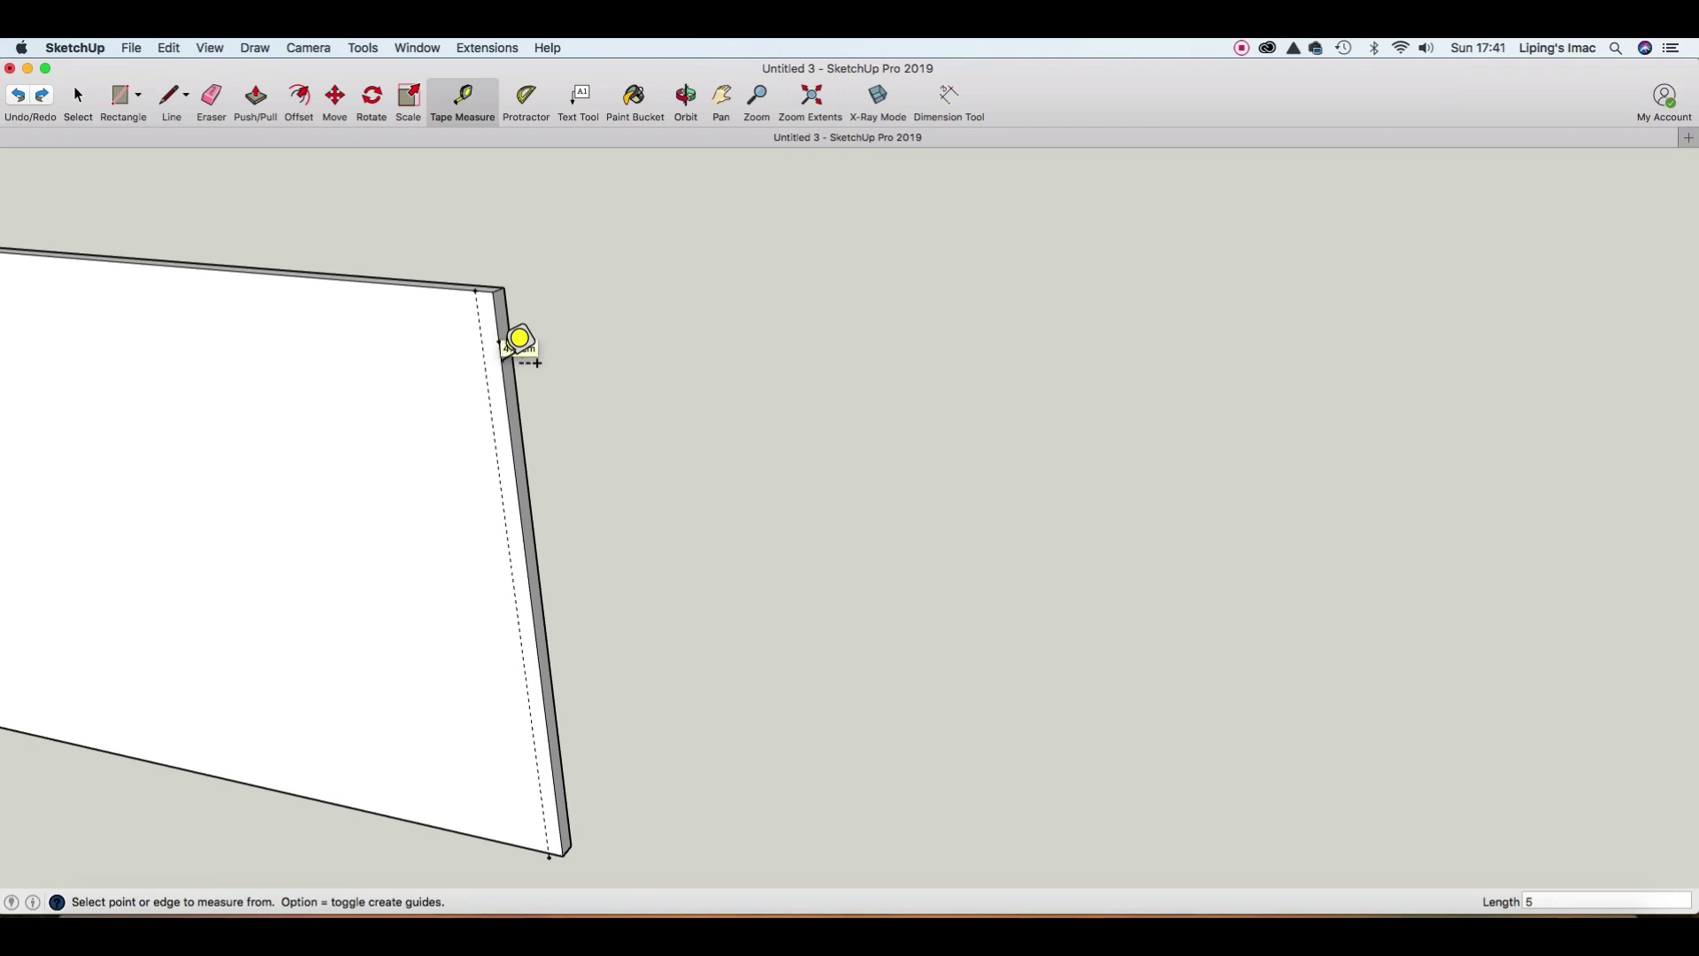
Mark a guide point 5 cm down the edge and a short 2 cm crosswise guide.
{"action": "left_click", "coordinate": [500, 347]}
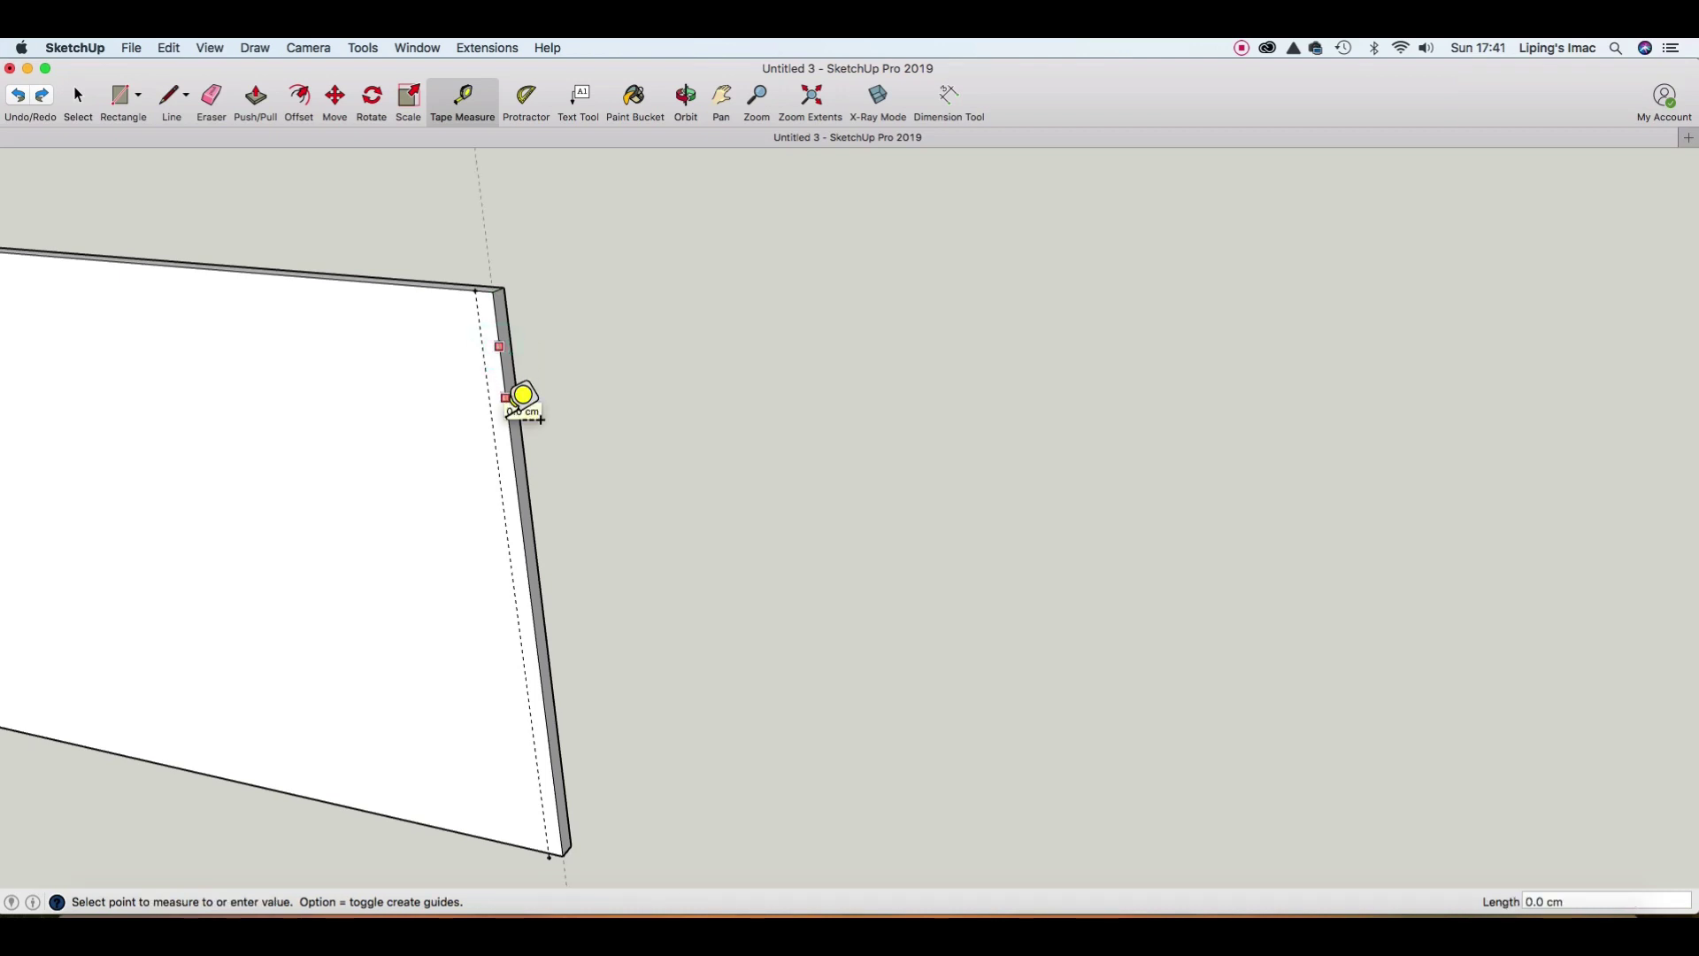
{"action": "left_click", "coordinate": [501, 347]}
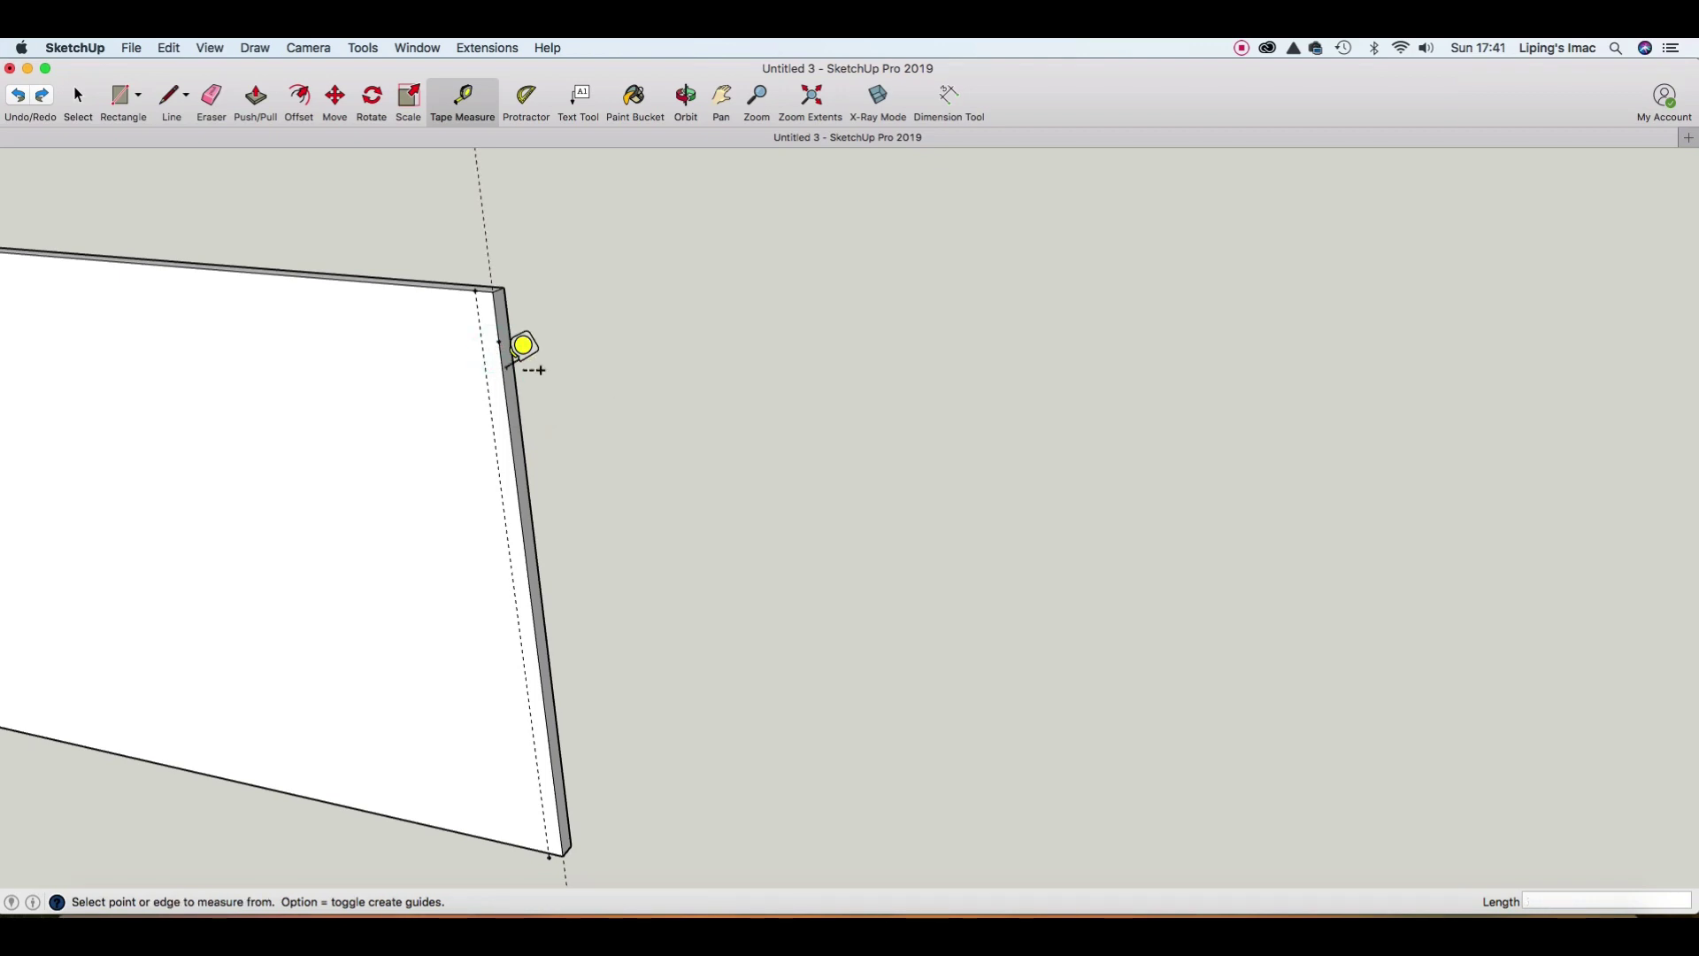
{"action": "left_click", "coordinate": [499, 341]}
{"action": "type", "text": "5"}
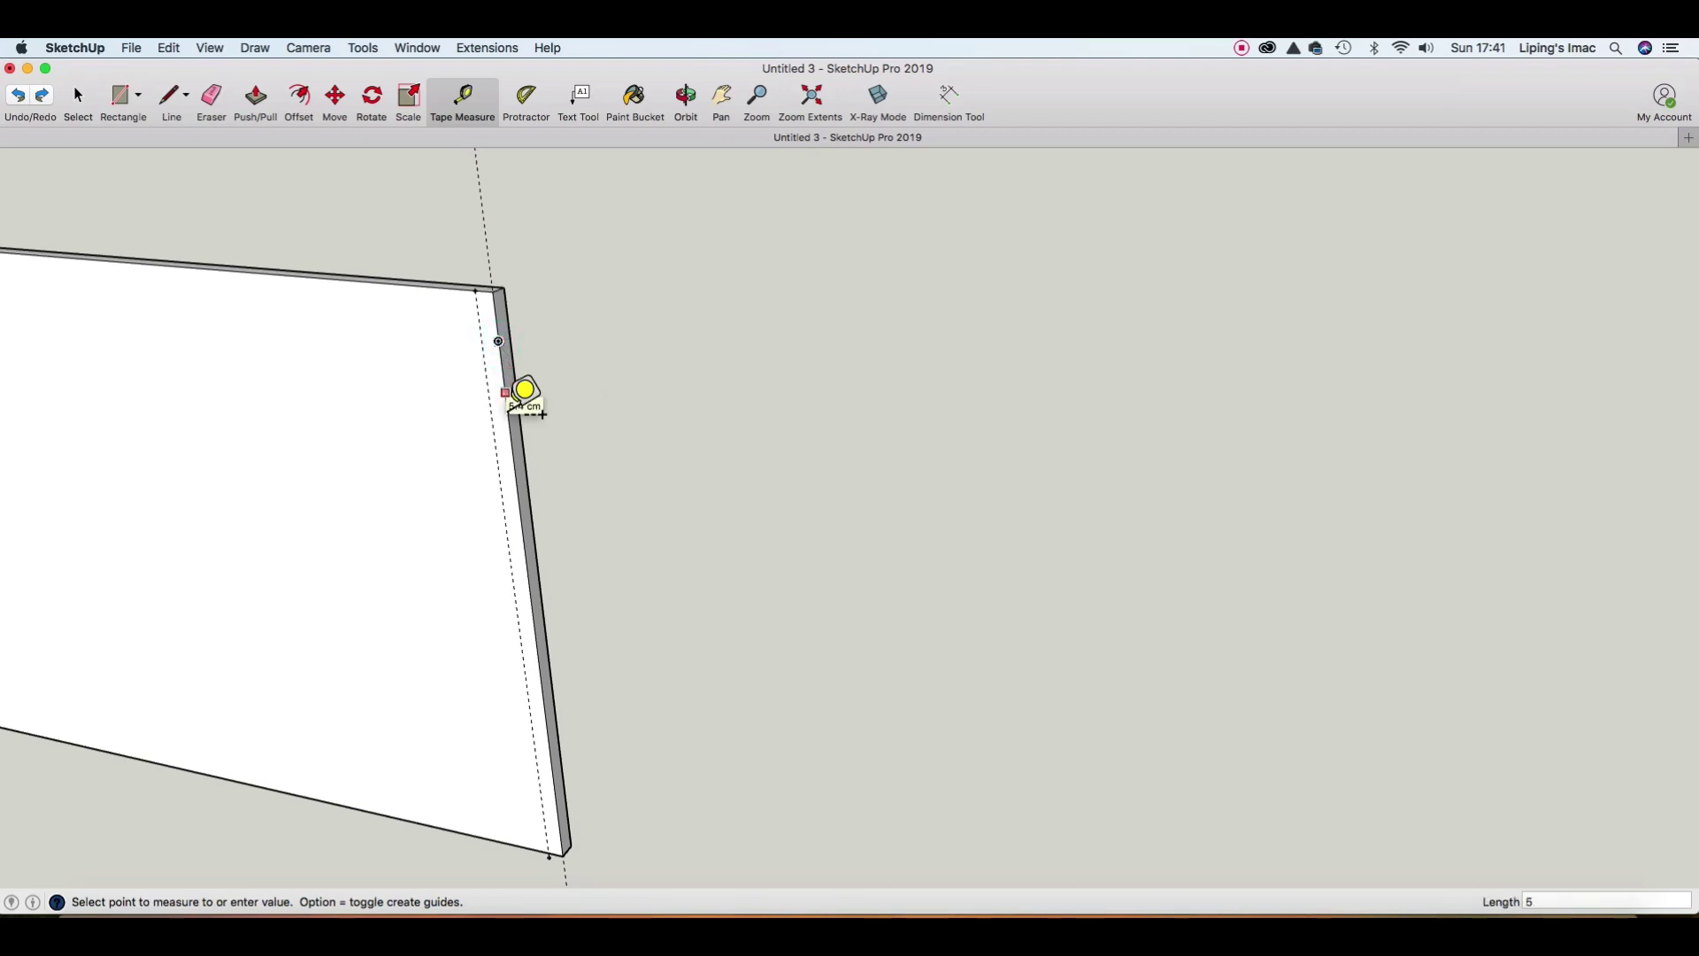
{"action": "key", "text": "Return"}
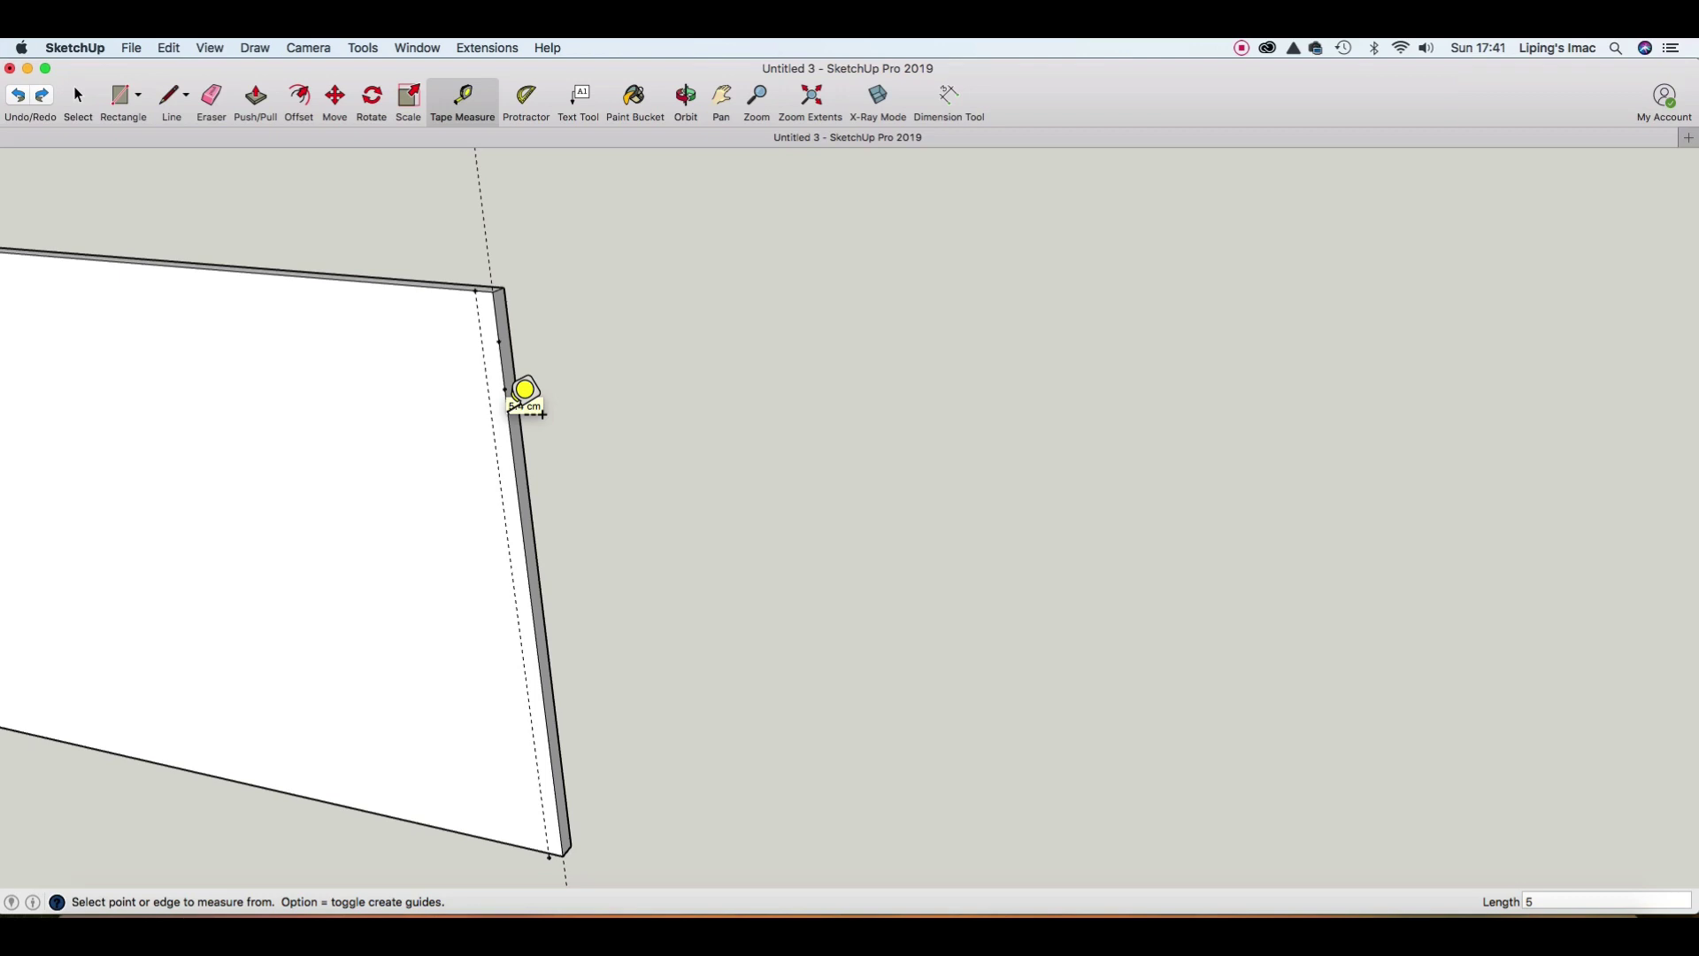
{"action": "left_click", "coordinate": [517, 412]}
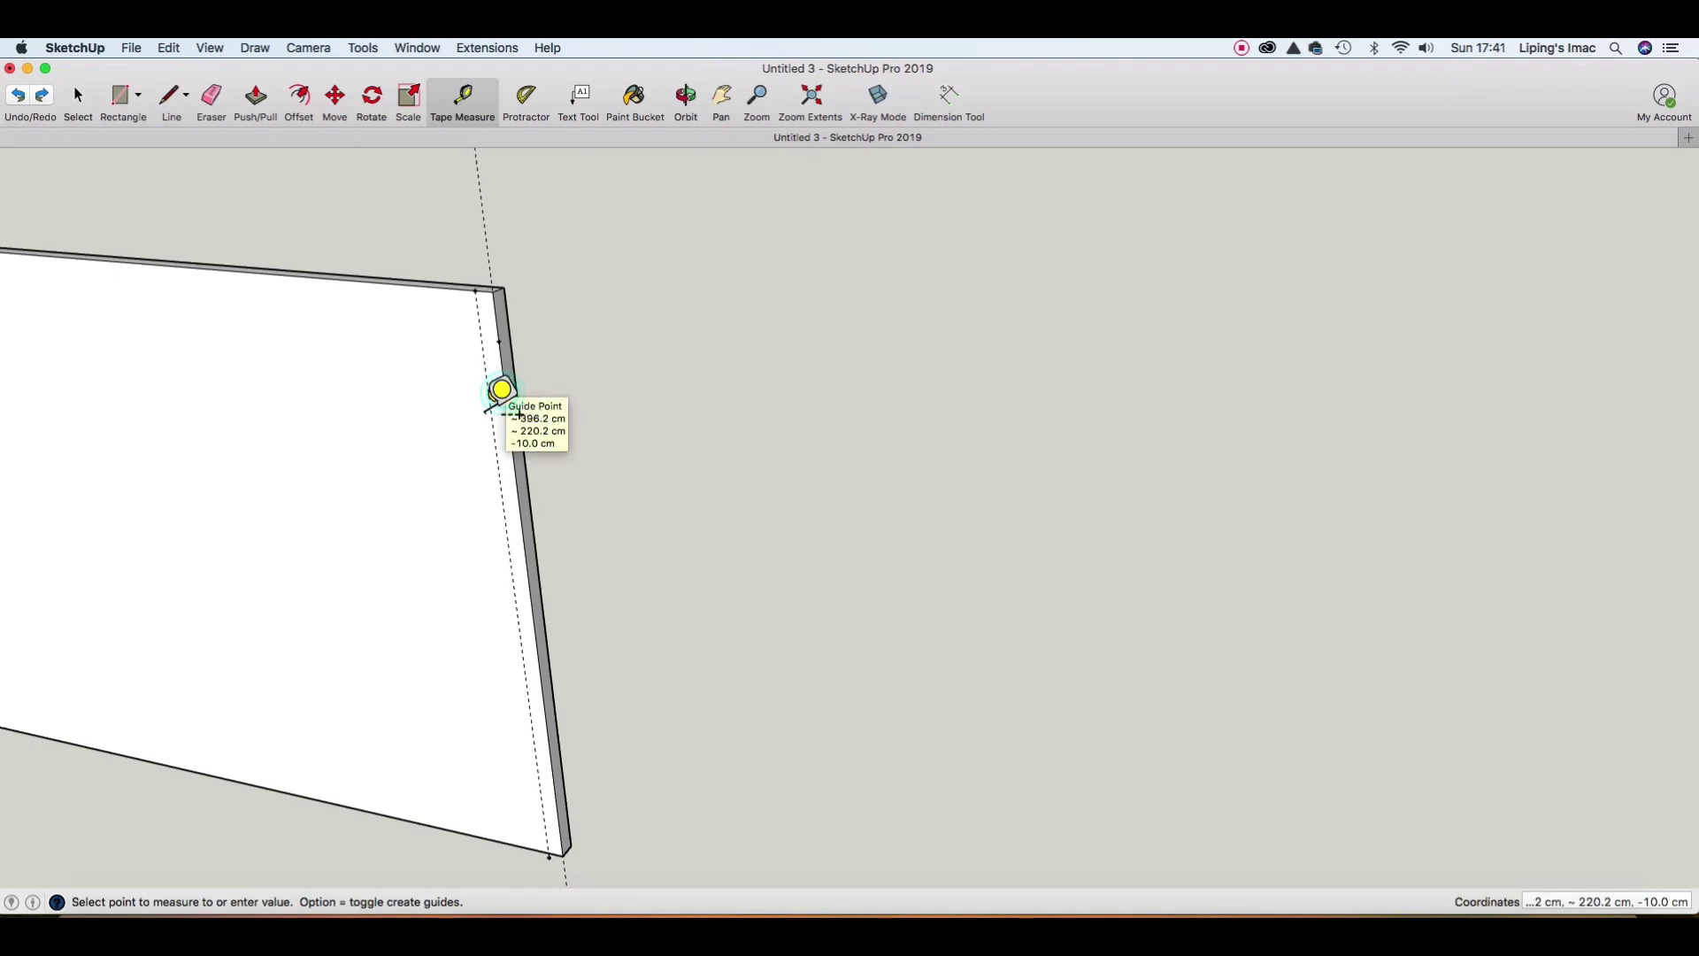
{"action": "scroll", "coordinate": [523, 415], "scroll_direction": "up", "scroll_amount": 2}
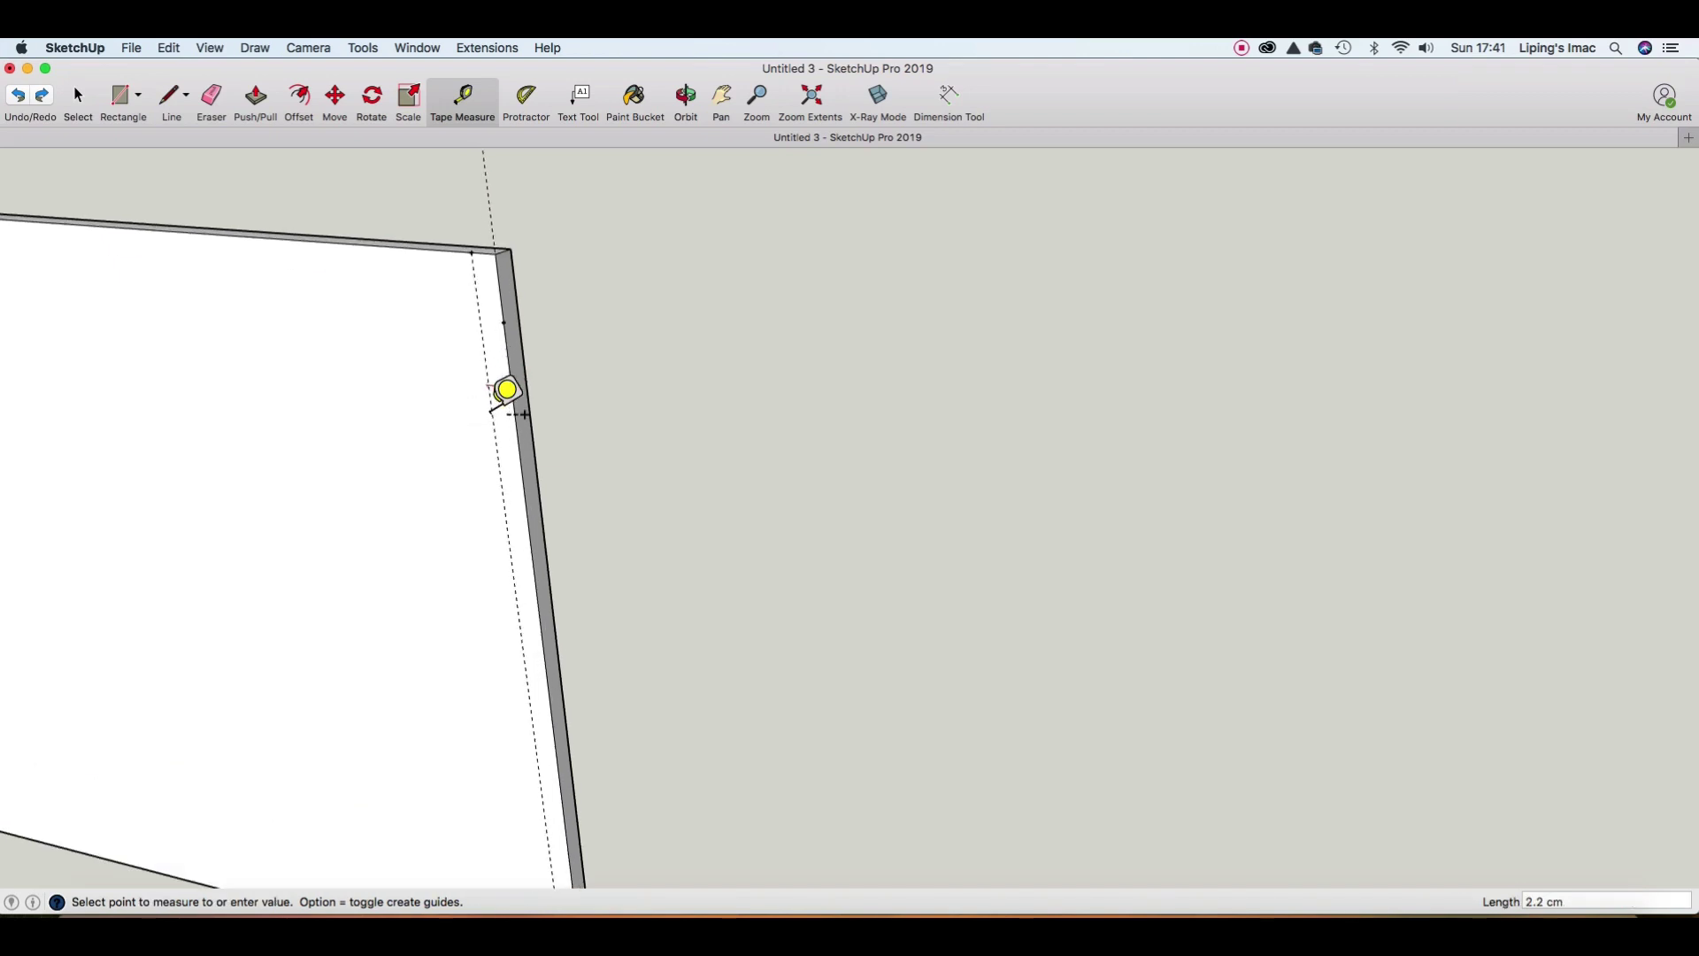
{"action": "scroll", "coordinate": [526, 398], "scroll_direction": "up", "scroll_amount": 2}
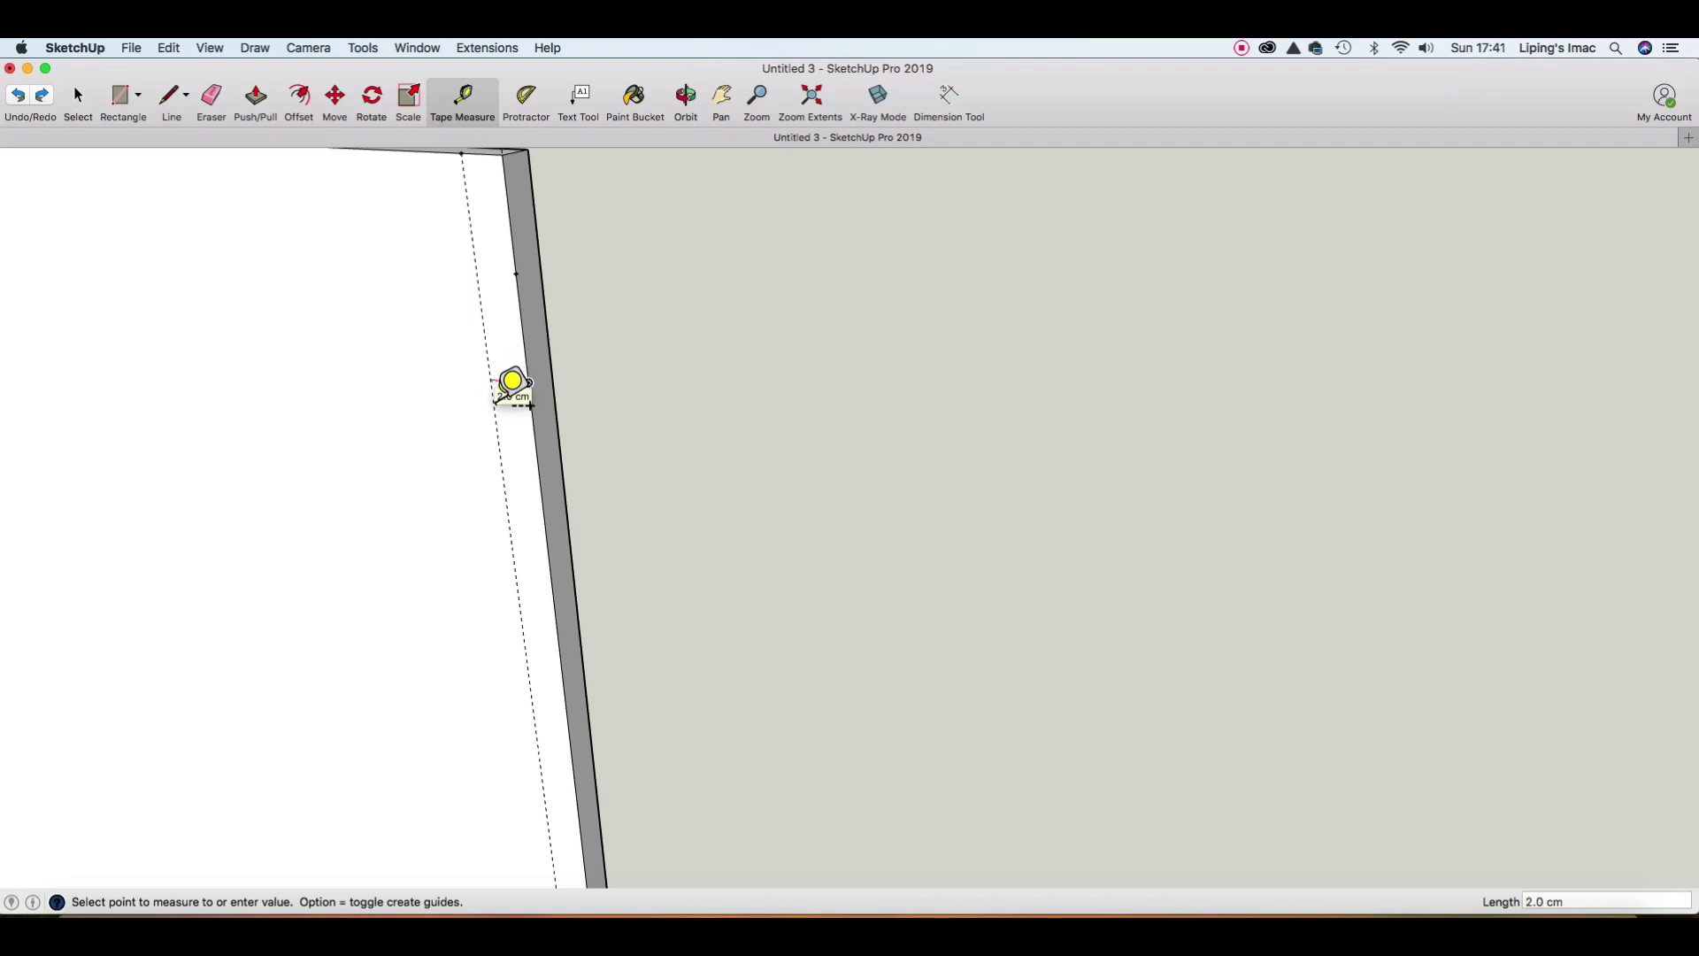
{"action": "left_click", "coordinate": [492, 381]}
Add another crosswise guide marking the notch's lower end.
{"action": "key", "text": "space"}
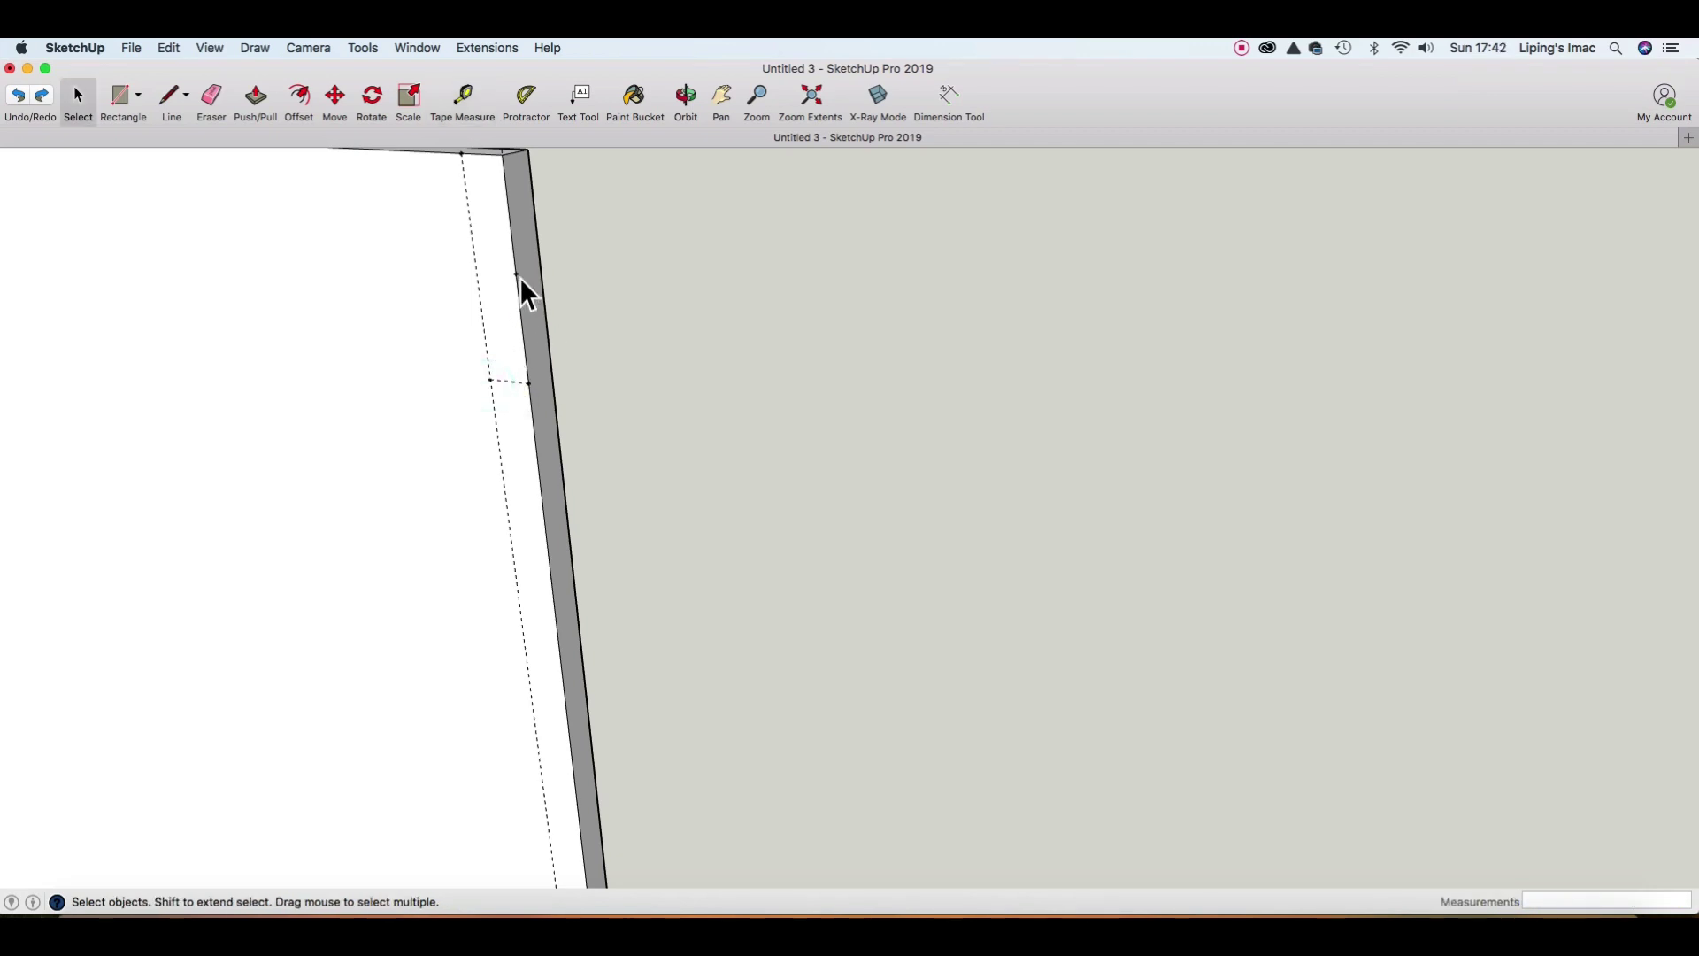
{"action": "left_click", "coordinate": [519, 280]}
{"action": "left_click", "coordinate": [583, 292]}
{"action": "left_click", "coordinate": [464, 96]}
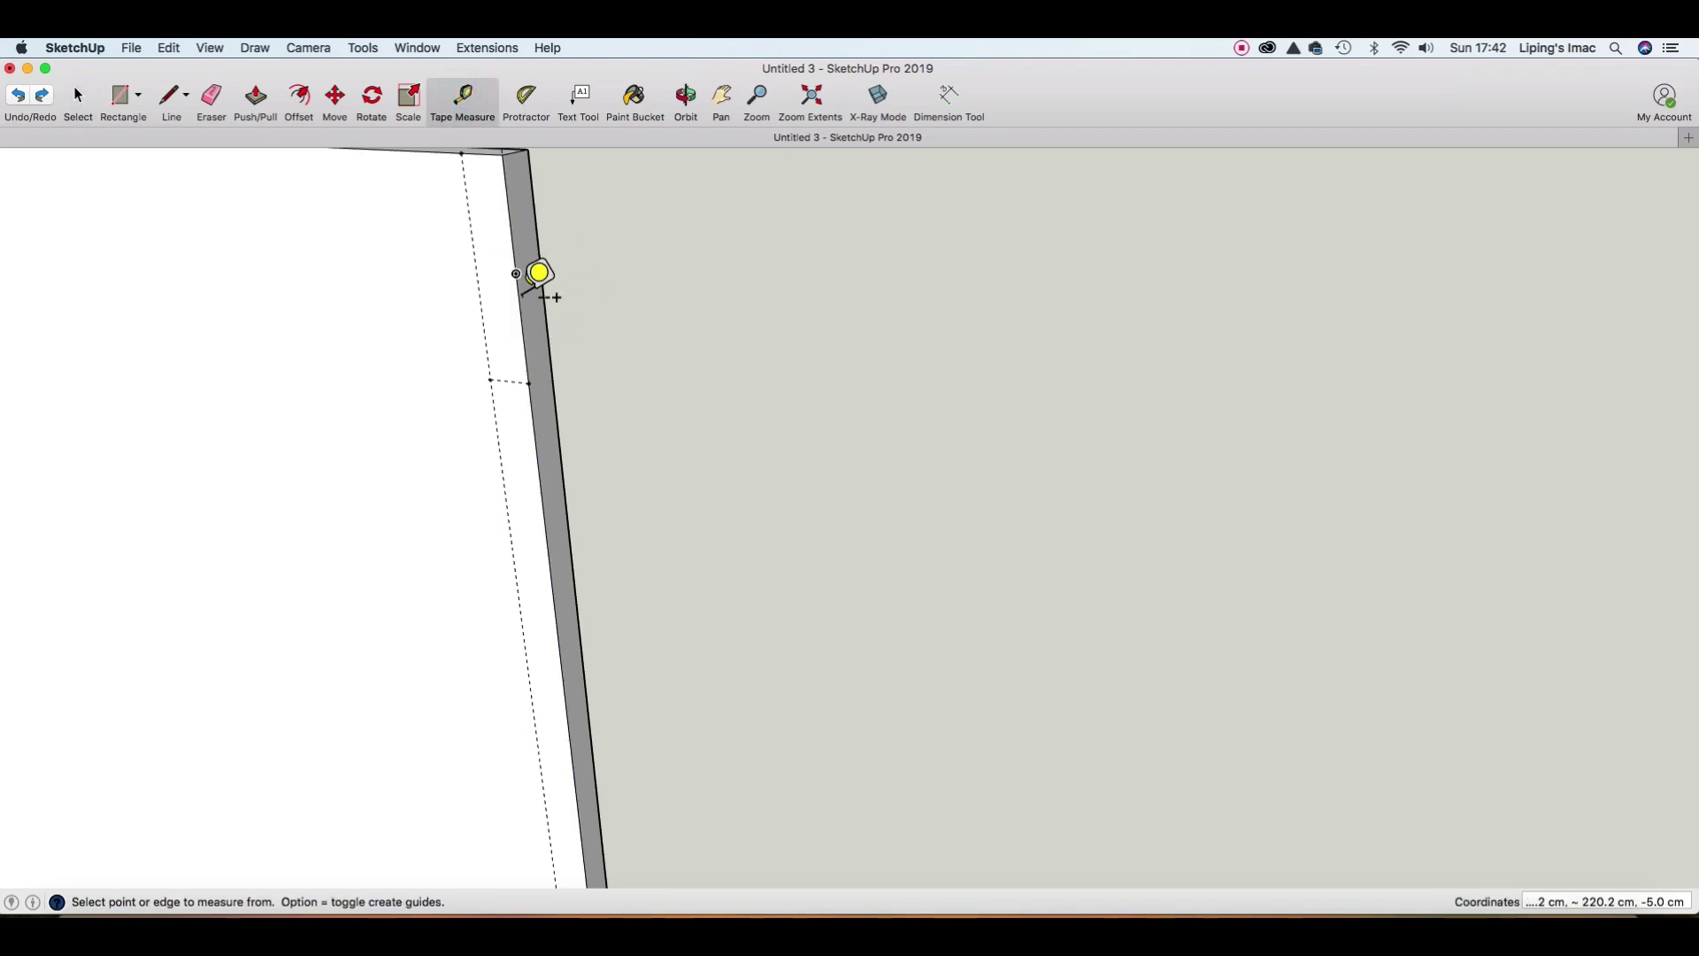
{"action": "left_click", "coordinate": [515, 276]}
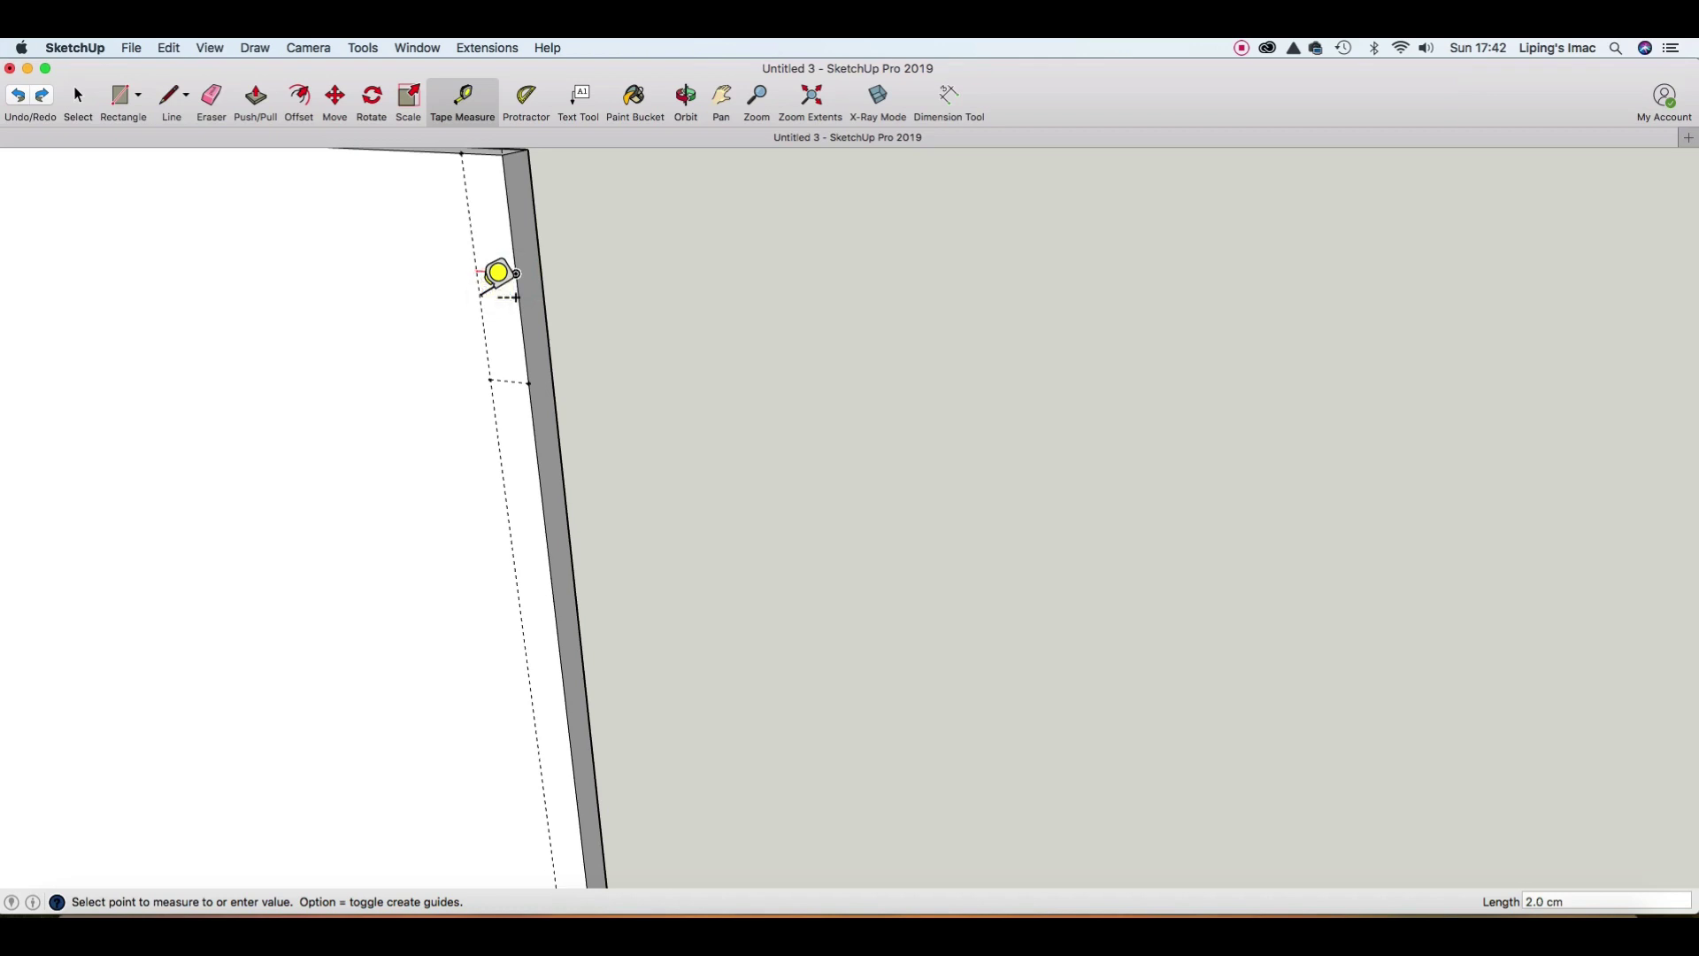
{"action": "left_click", "coordinate": [478, 271]}
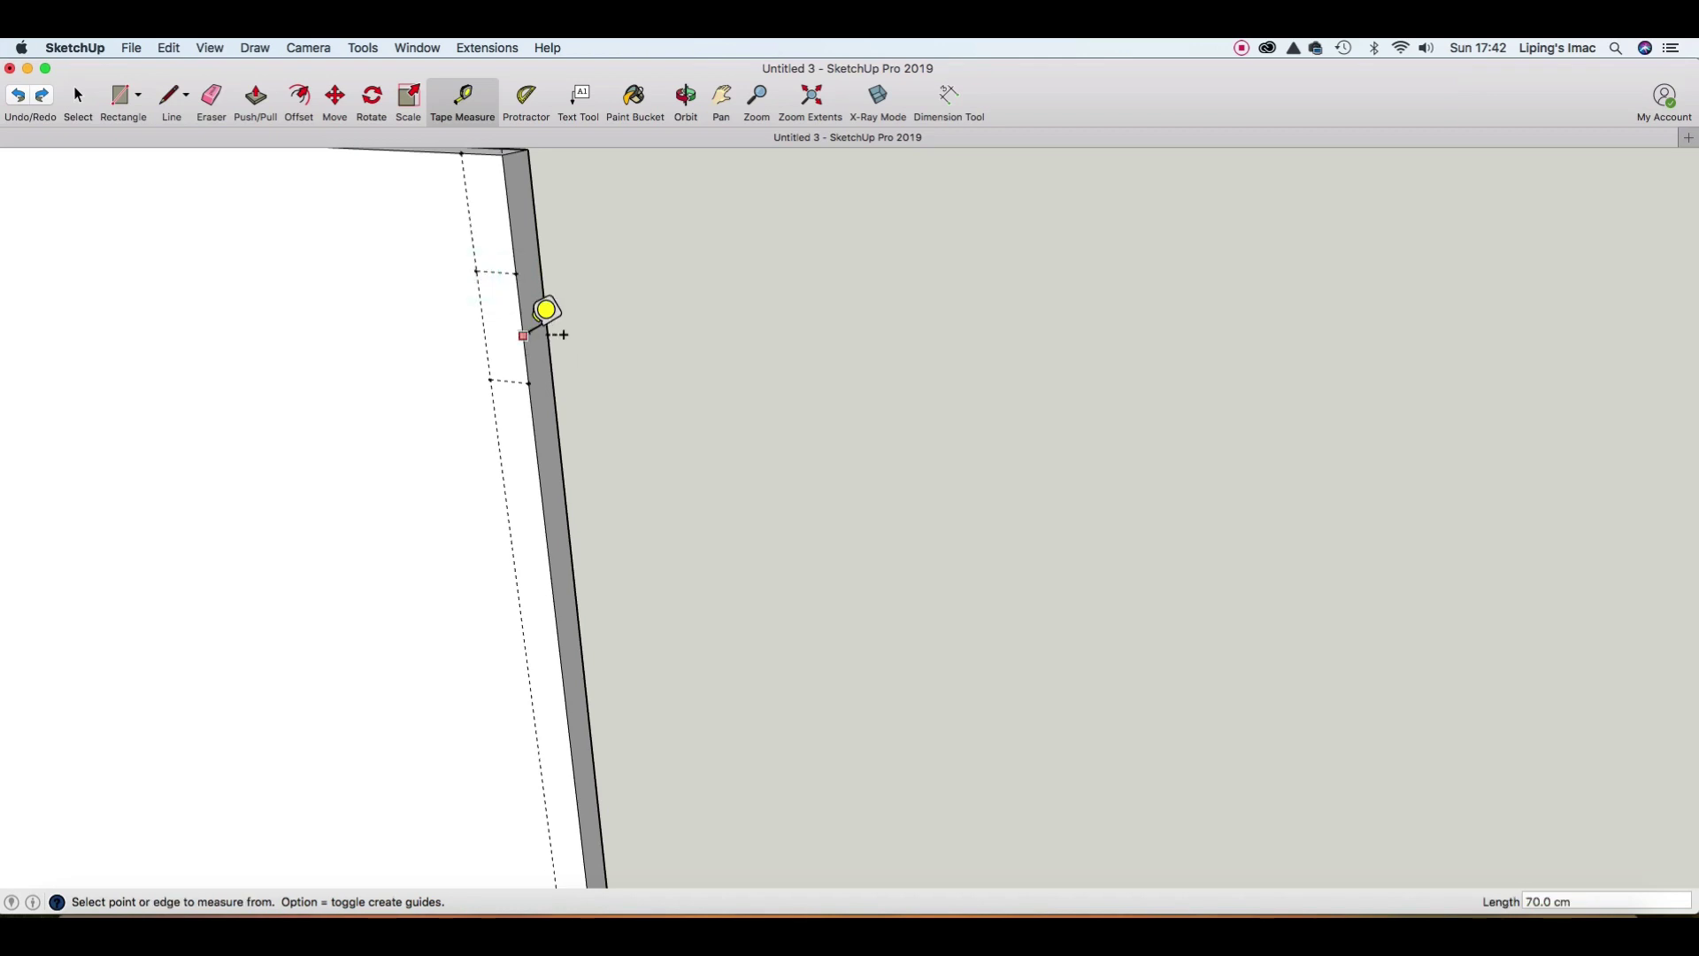
{"action": "scroll", "coordinate": [376, 266], "scroll_direction": "down", "scroll_amount": 2}
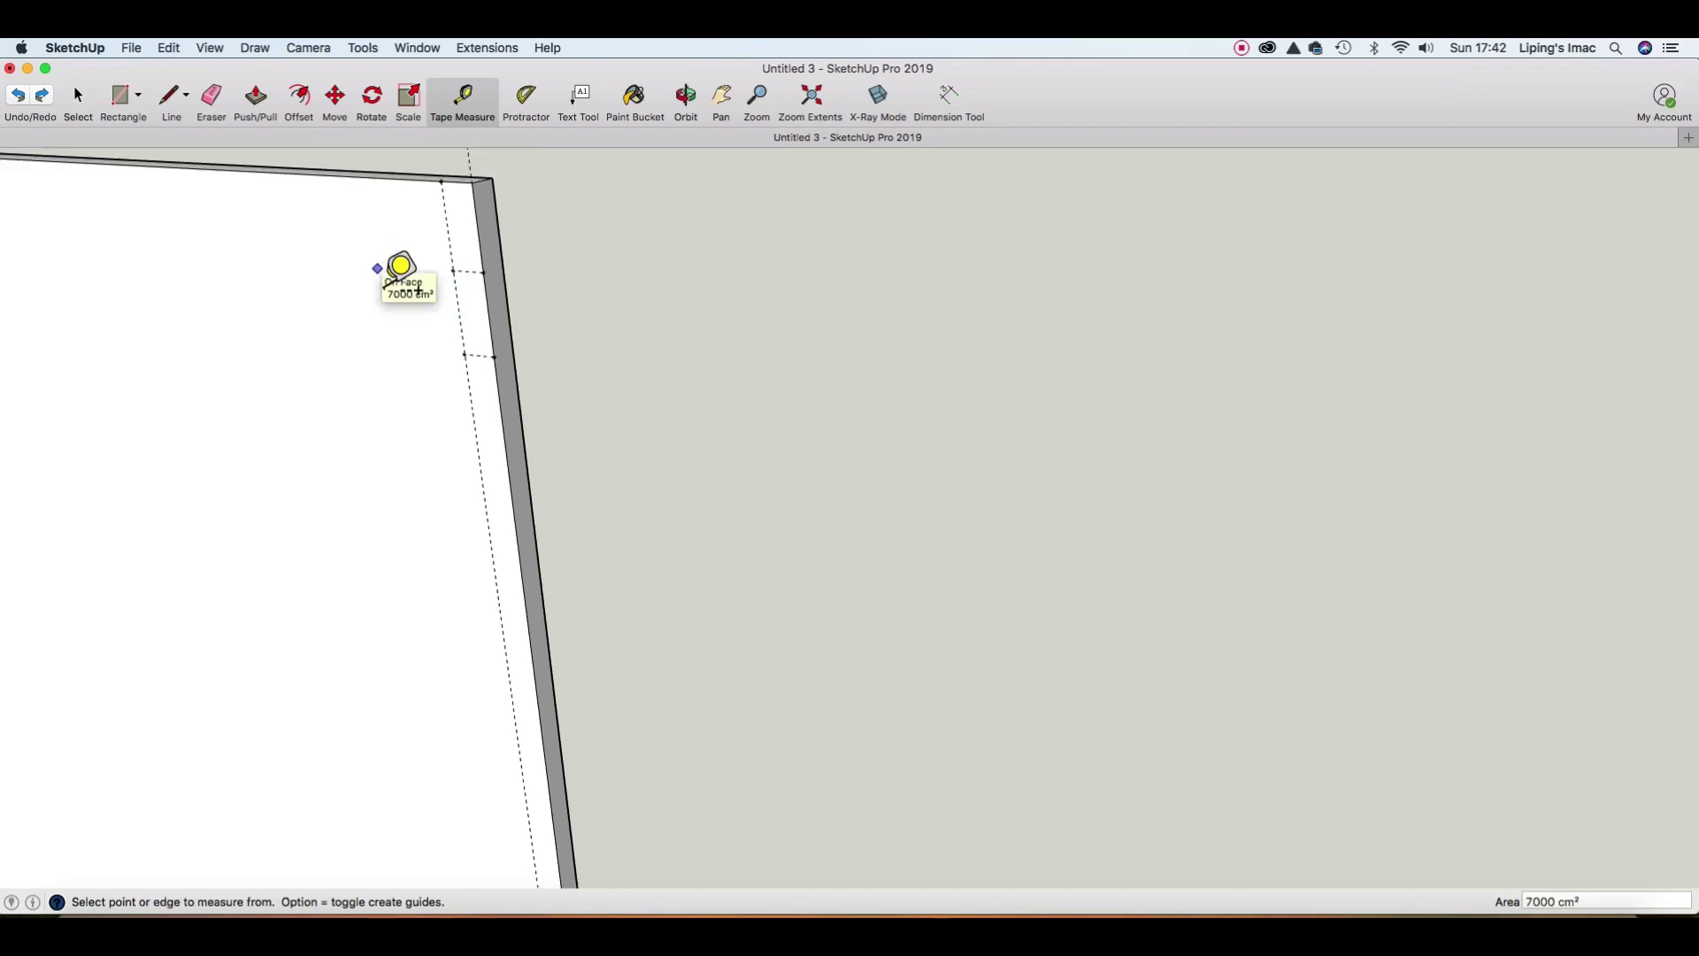
Outline the strip between the guides near the board's top corner with lines.
{"action": "key", "text": "space"}
{"action": "left_click", "coordinate": [171, 97]}
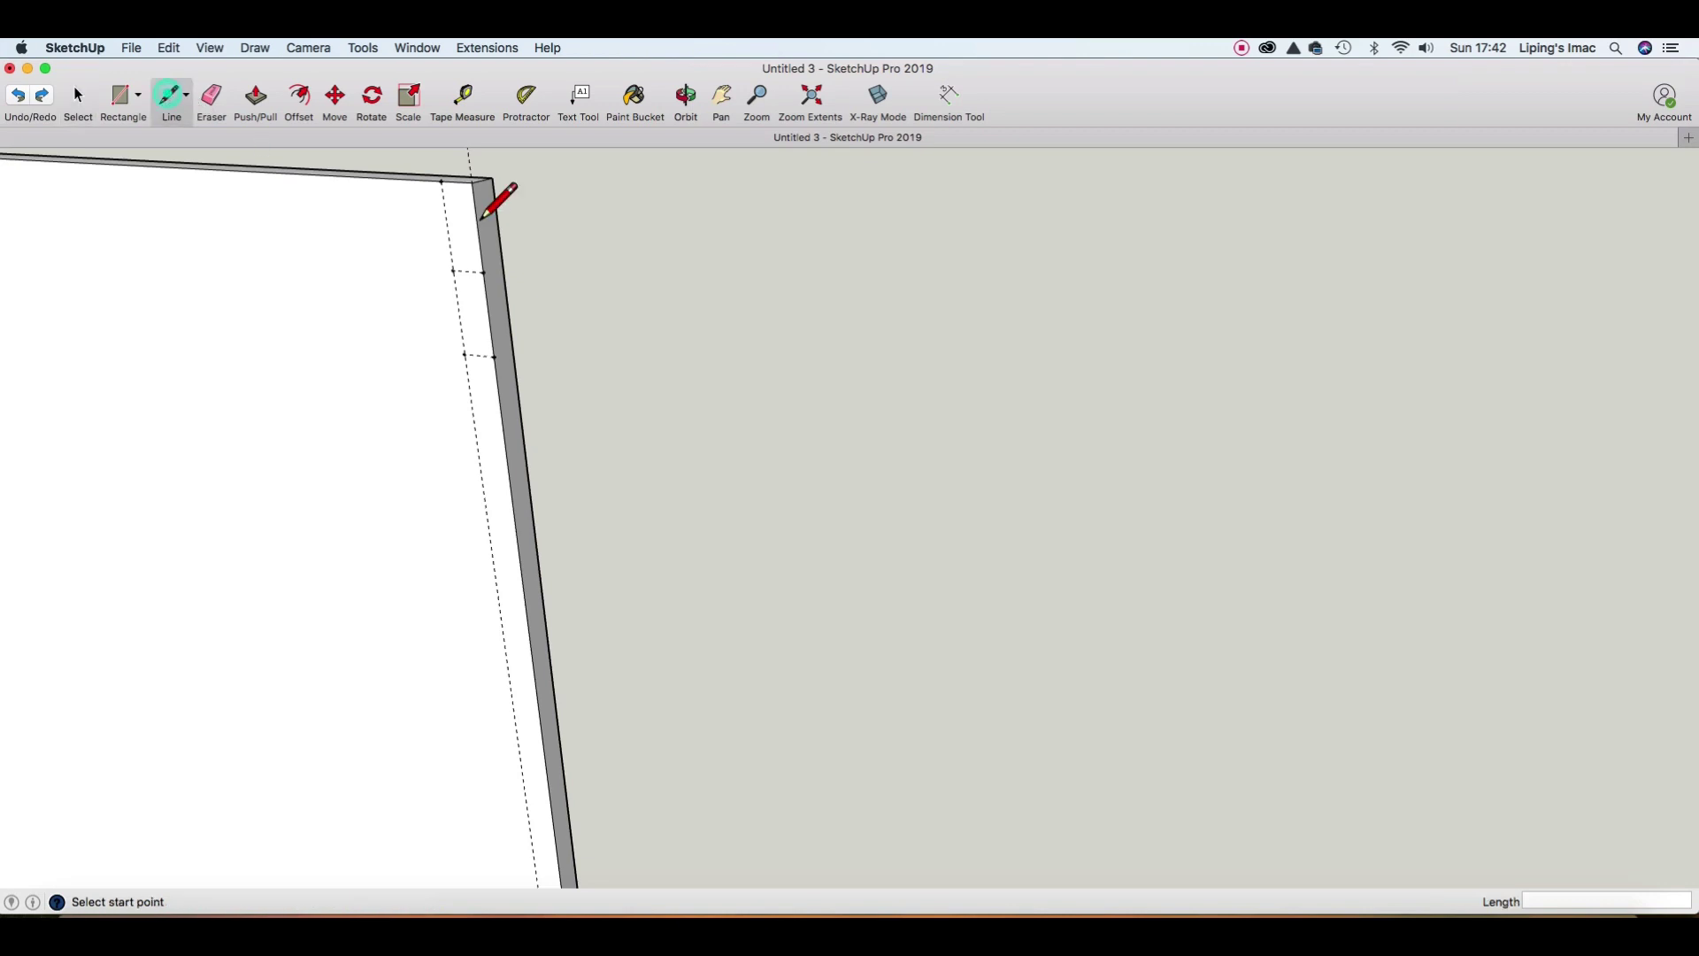
{"action": "left_click", "coordinate": [440, 181]}
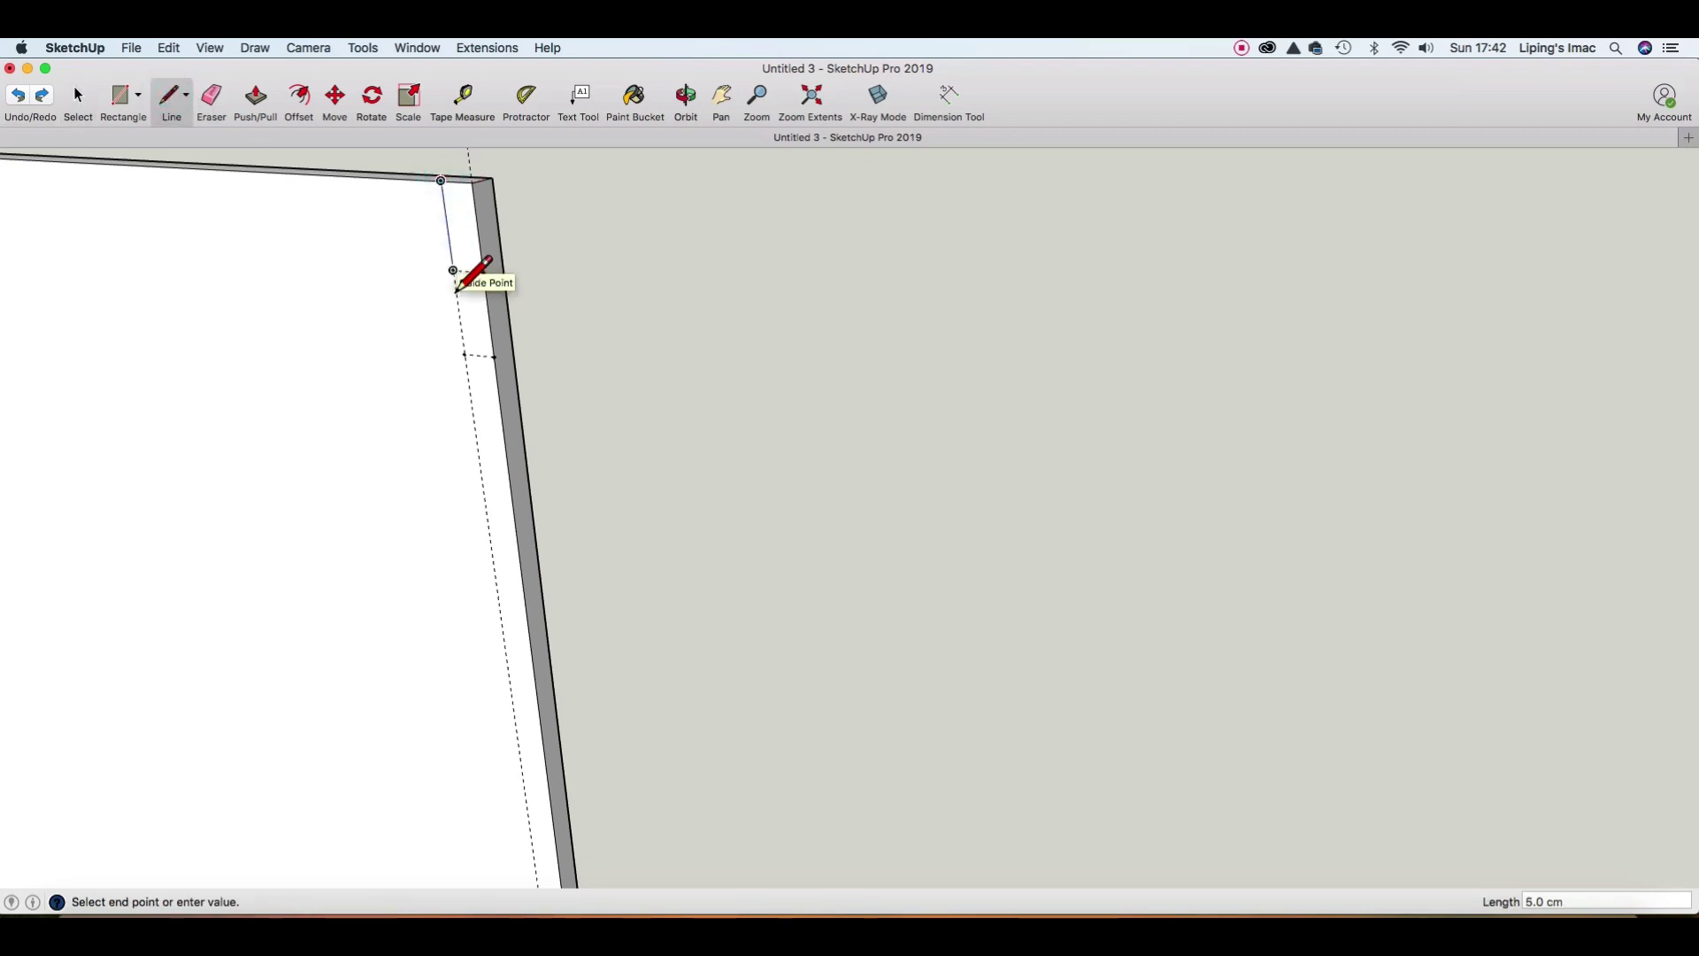
{"action": "left_click", "coordinate": [452, 270]}
{"action": "left_click", "coordinate": [481, 292]}
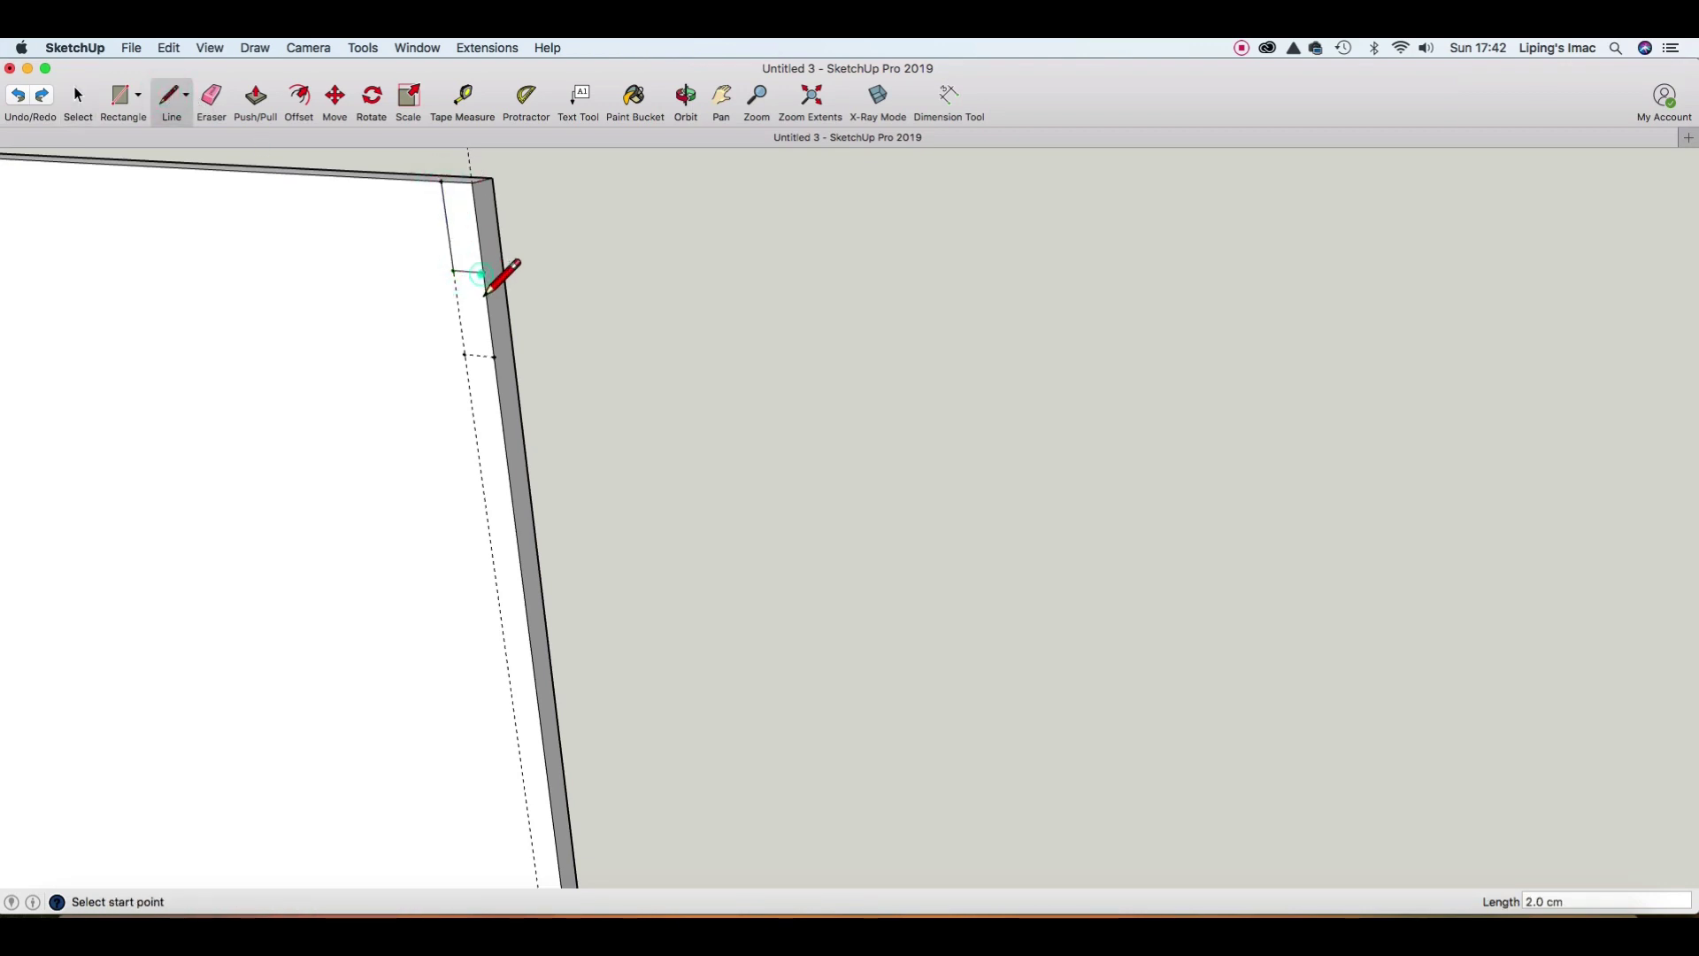
{"action": "left_click", "coordinate": [452, 270]}
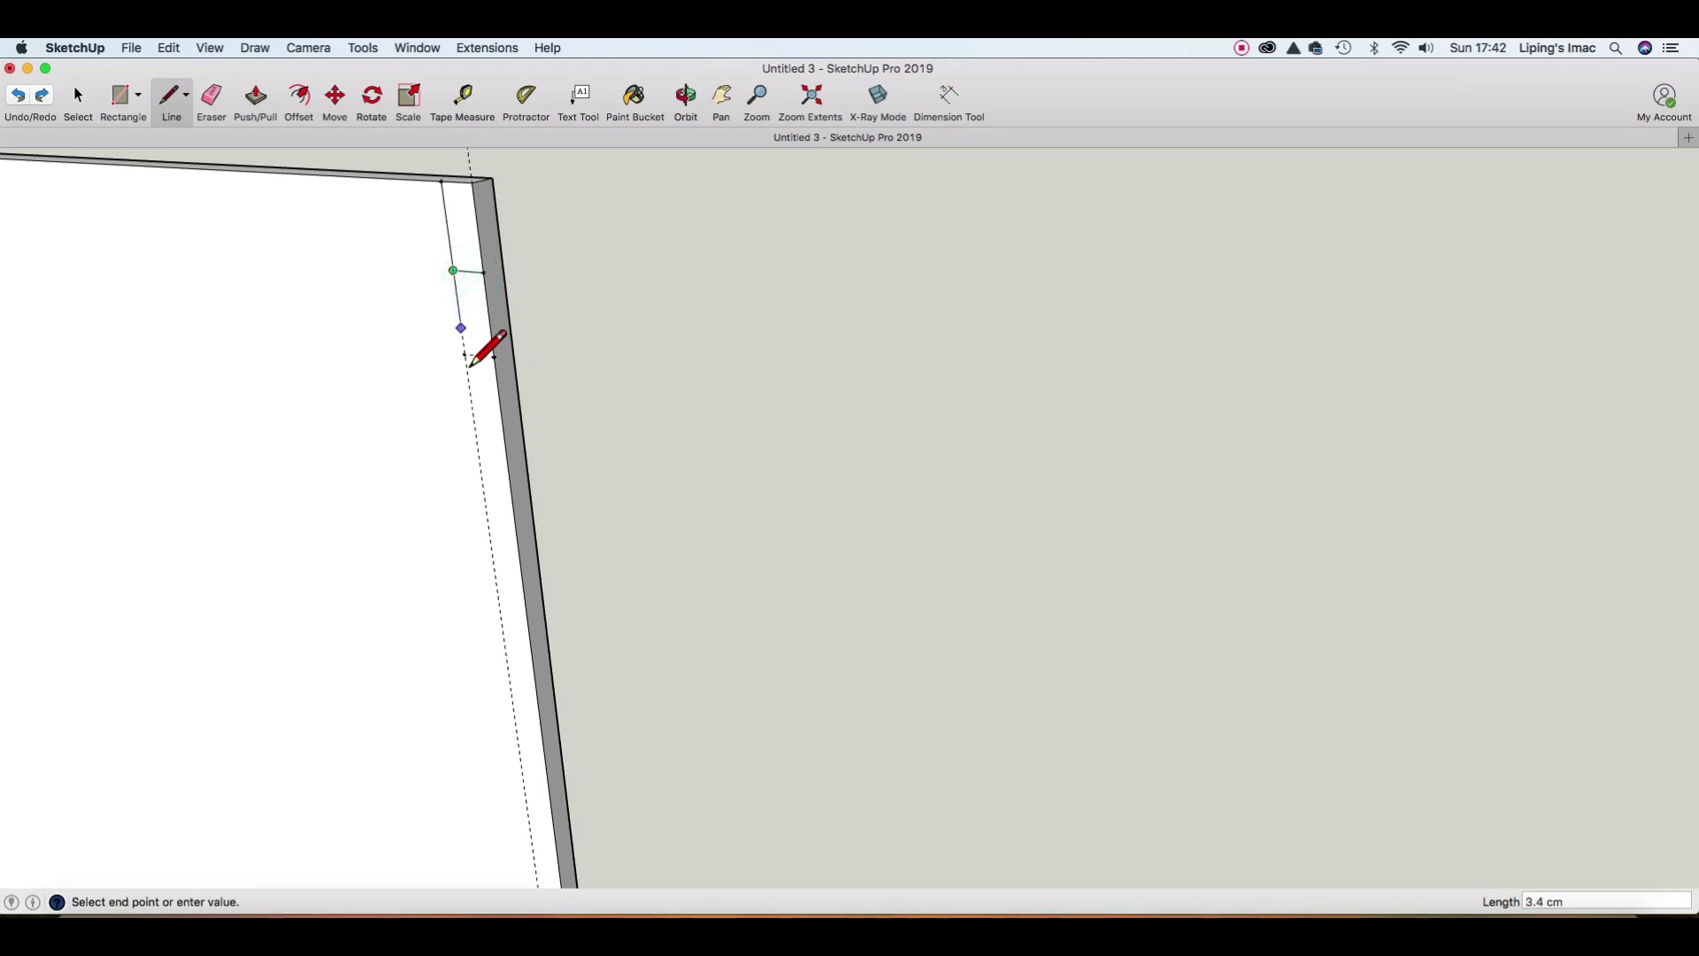
{"action": "left_click", "coordinate": [465, 354]}
{"action": "left_click", "coordinate": [494, 357]}
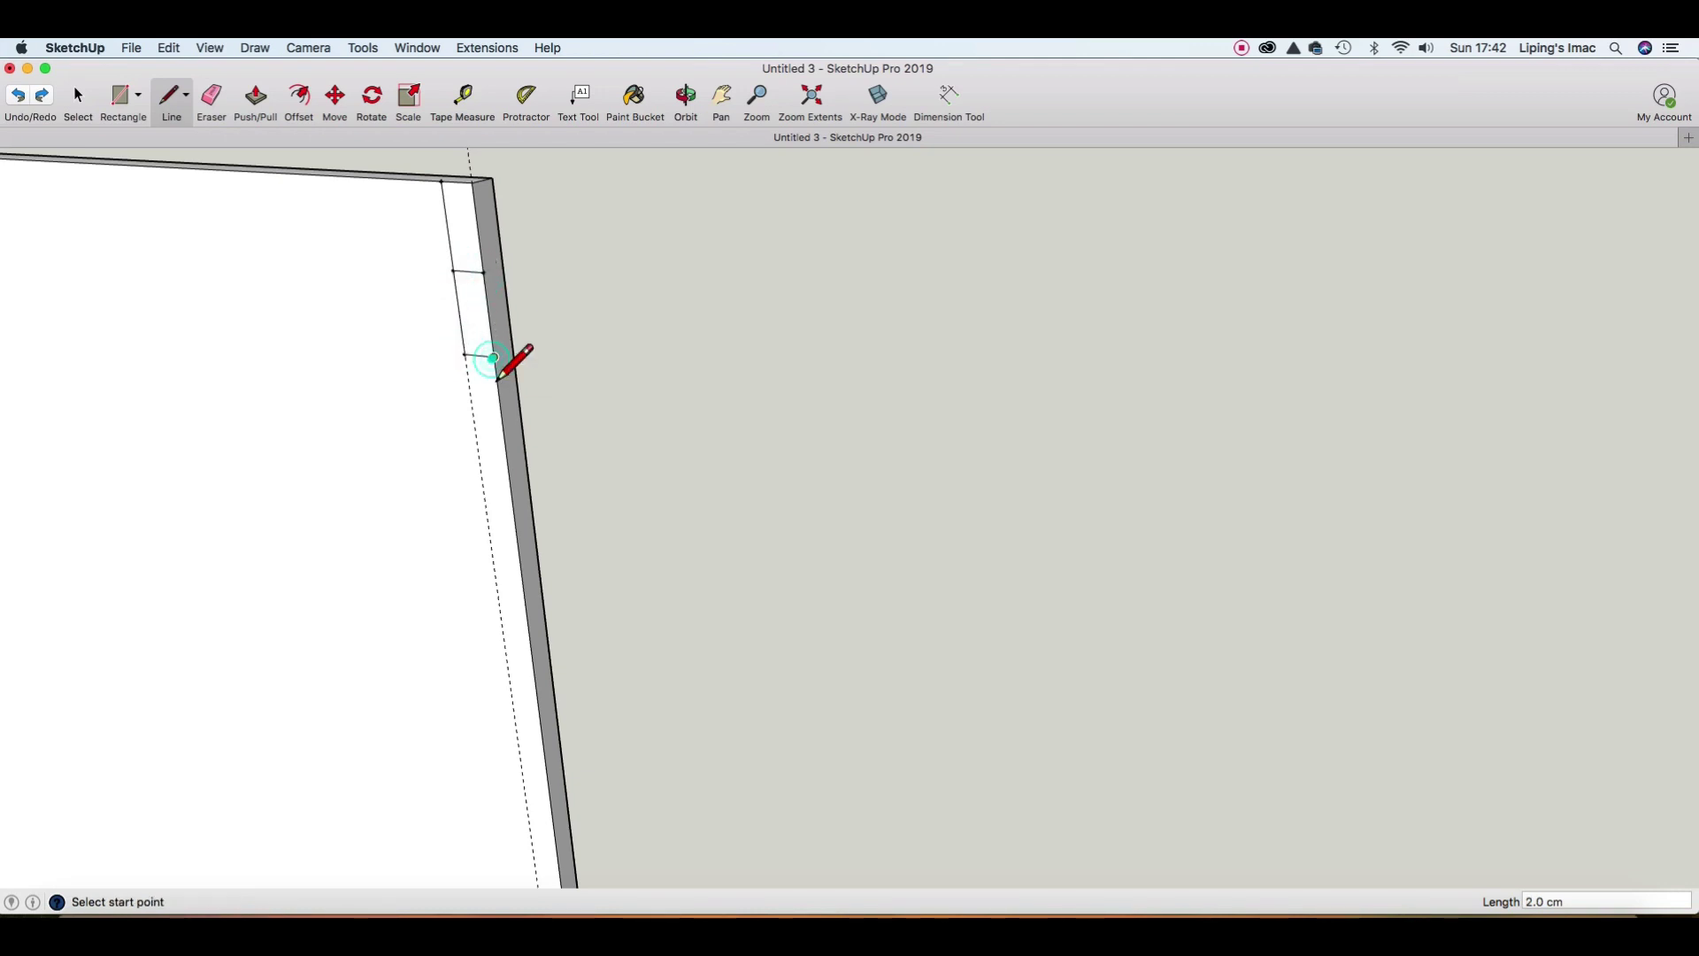
{"action": "key", "text": "space"}
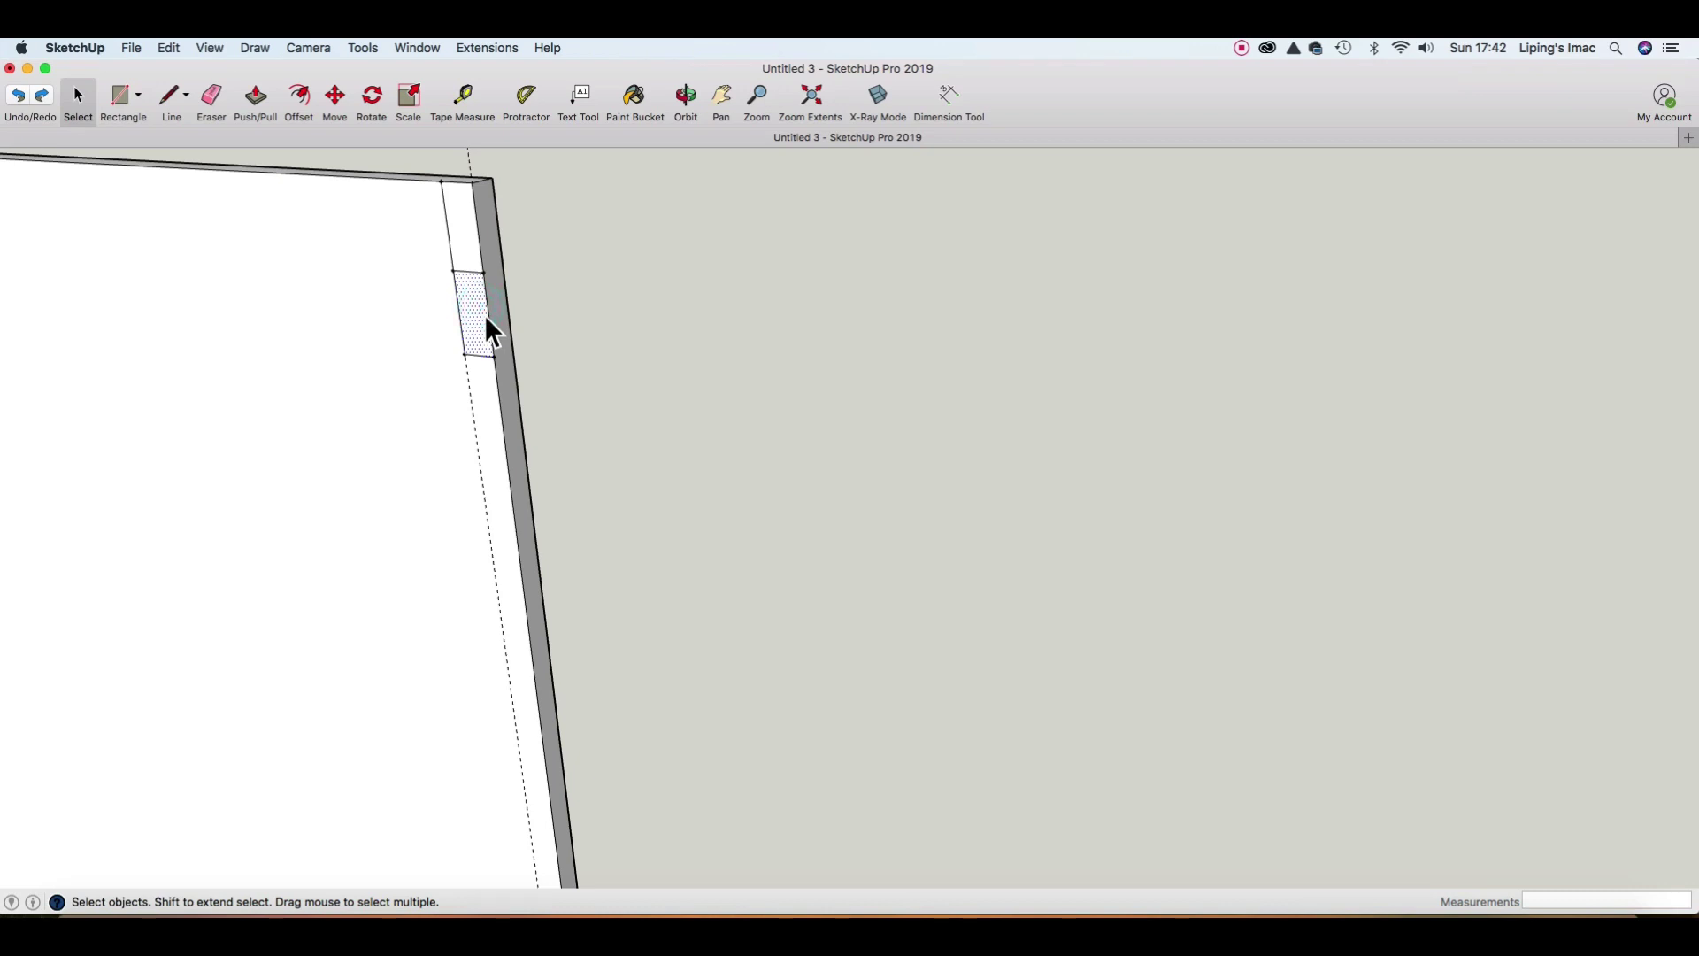
Push the strip face in 2 cm to form the first notch.
{"action": "key", "text": "p"}
{"action": "left_click", "coordinate": [485, 317]}
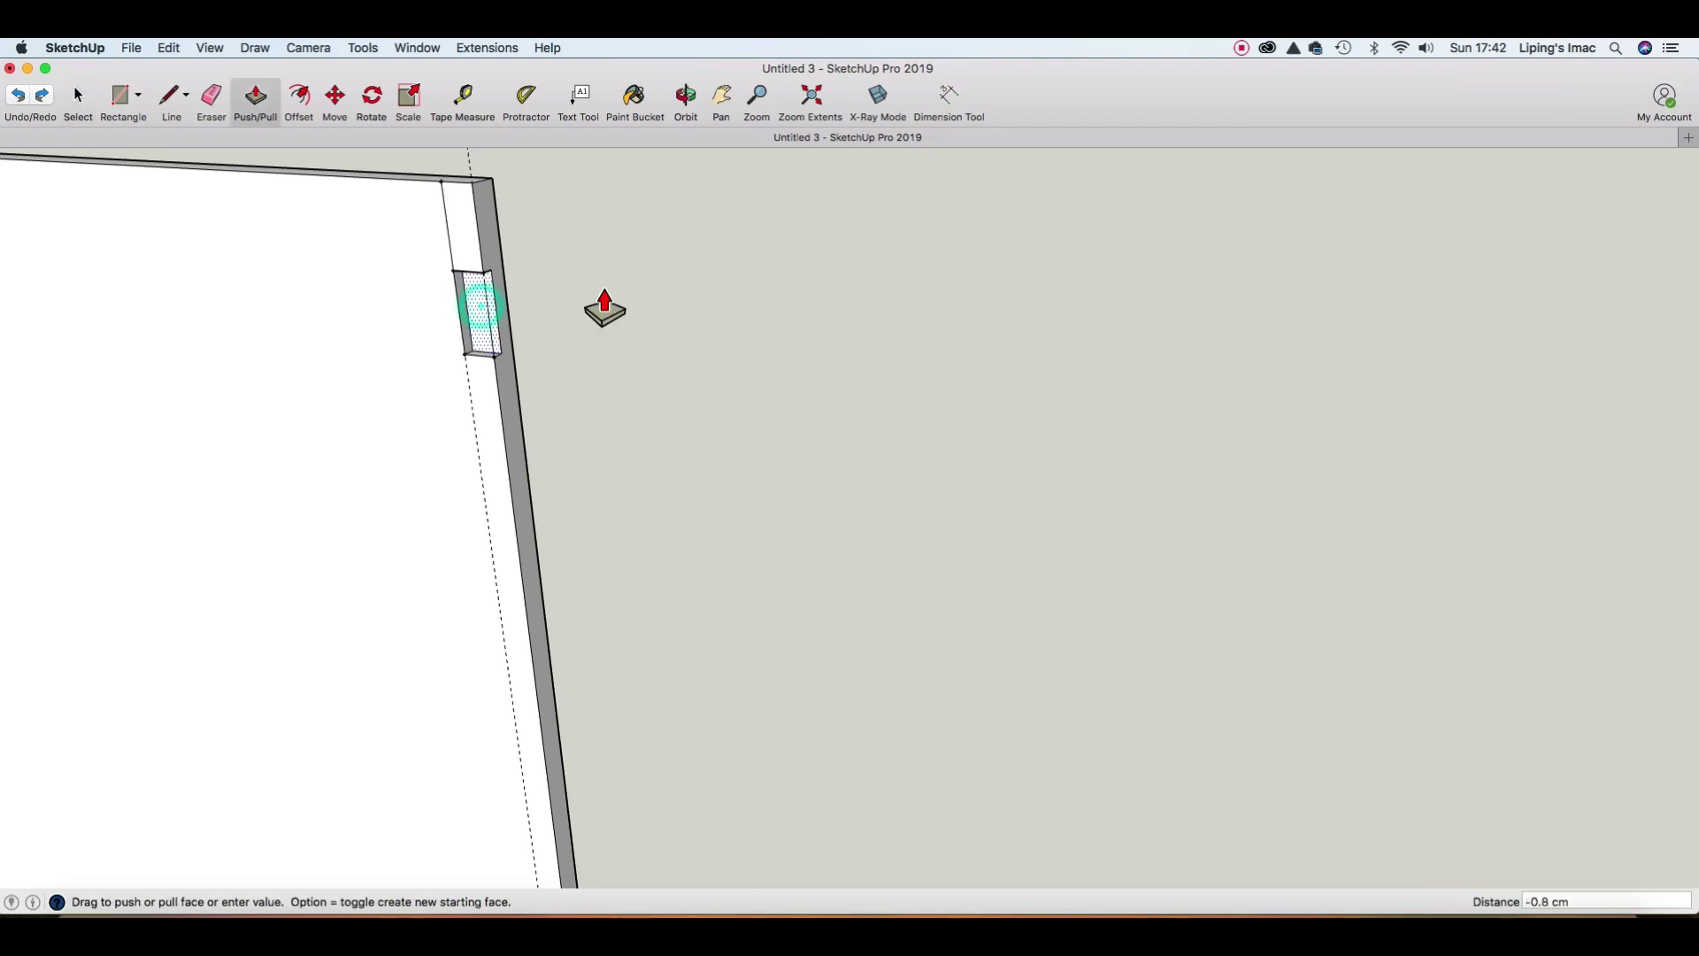
{"action": "left_click", "coordinate": [605, 306]}
{"action": "key", "text": "space"}
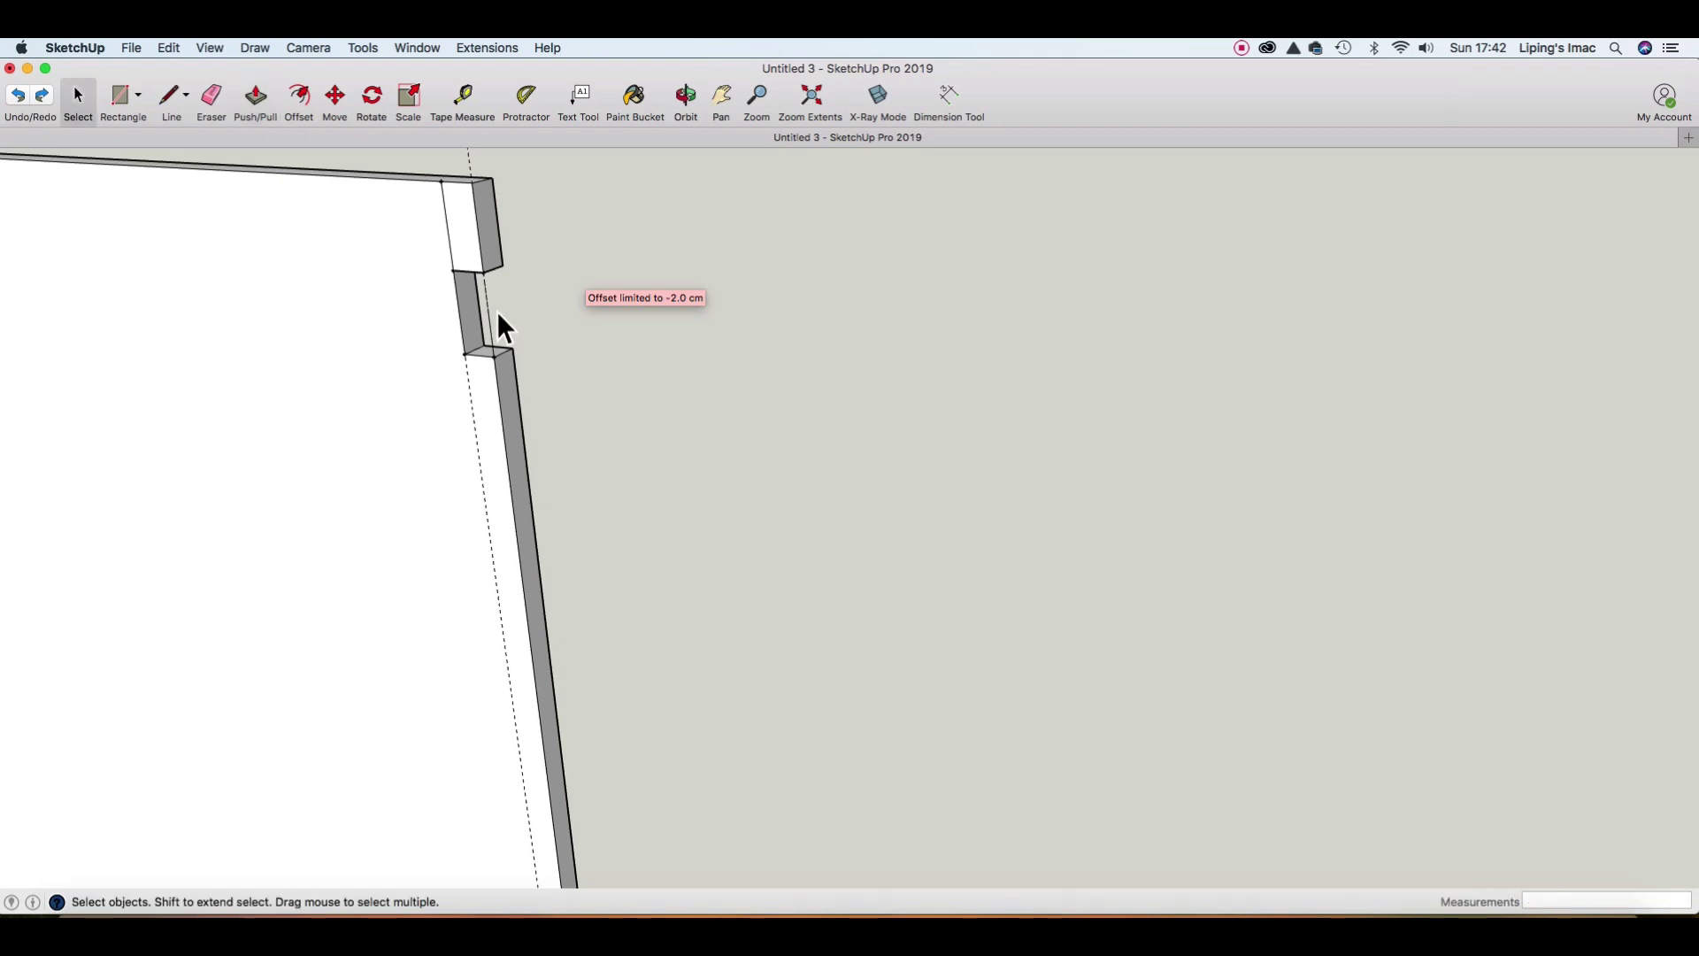
{"action": "scroll", "coordinate": [492, 314], "scroll_direction": "up", "scroll_amount": 1}
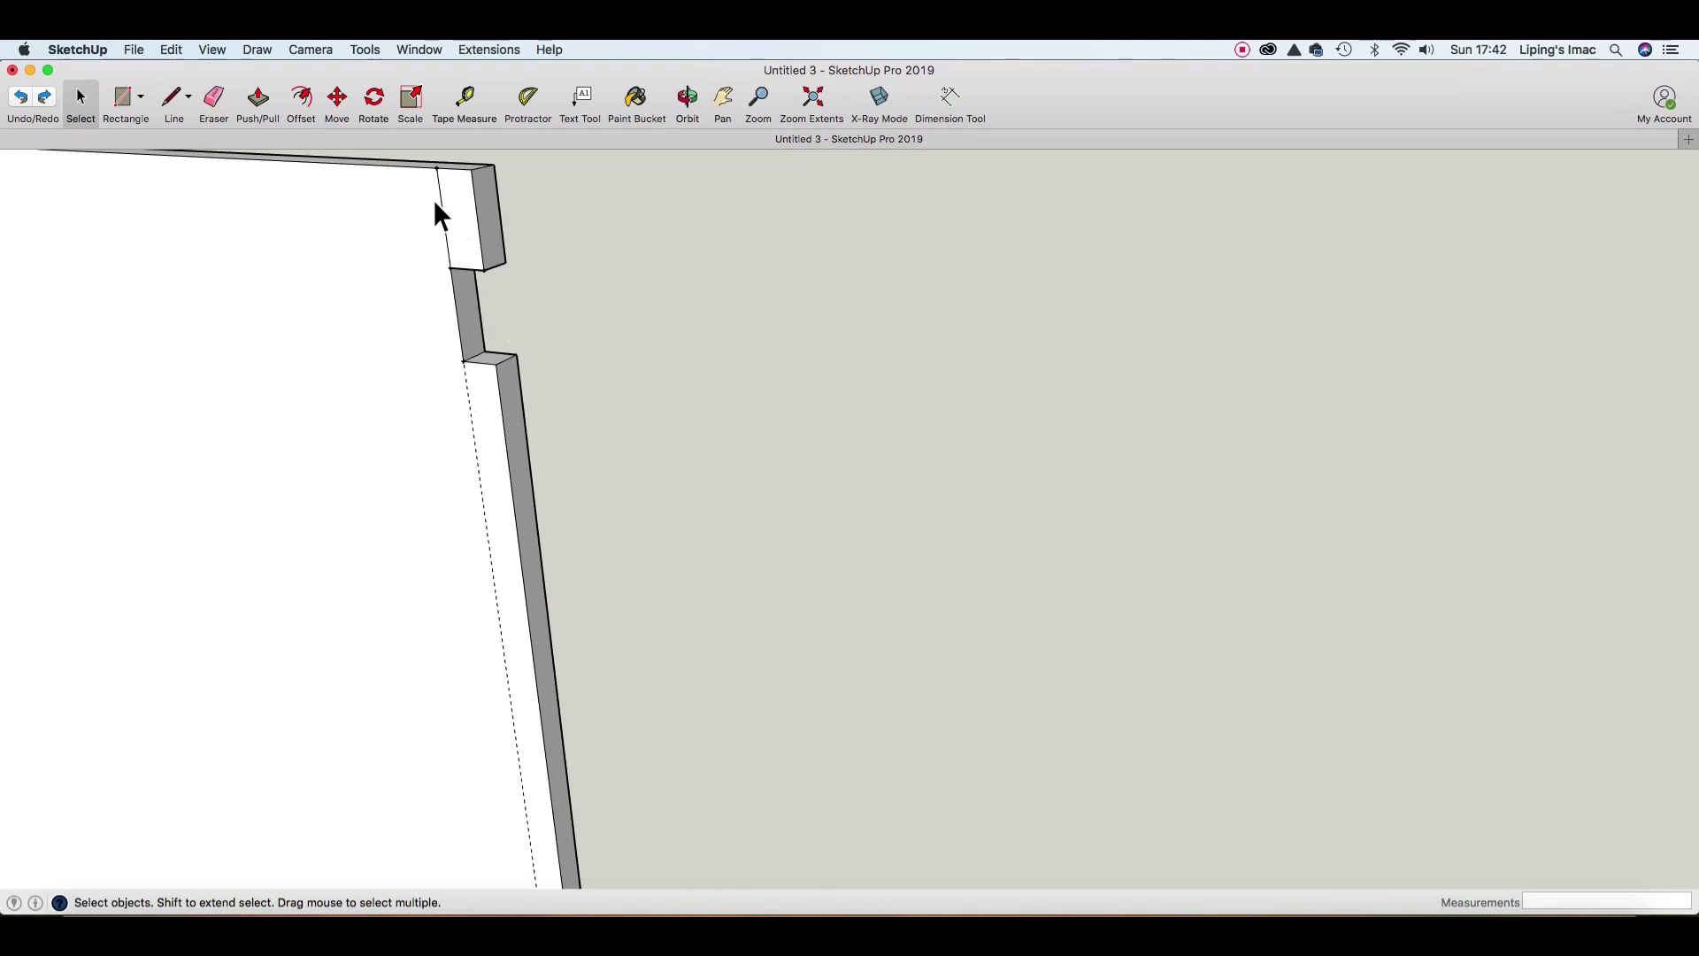
{"action": "scroll", "coordinate": [443, 198], "scroll_direction": "down", "scroll_amount": 2}
Copy the notch down the board's right edge as a 10x array.
{"action": "left_click_drag", "start_coordinate": [440, 196], "coordinate": [497, 315]}
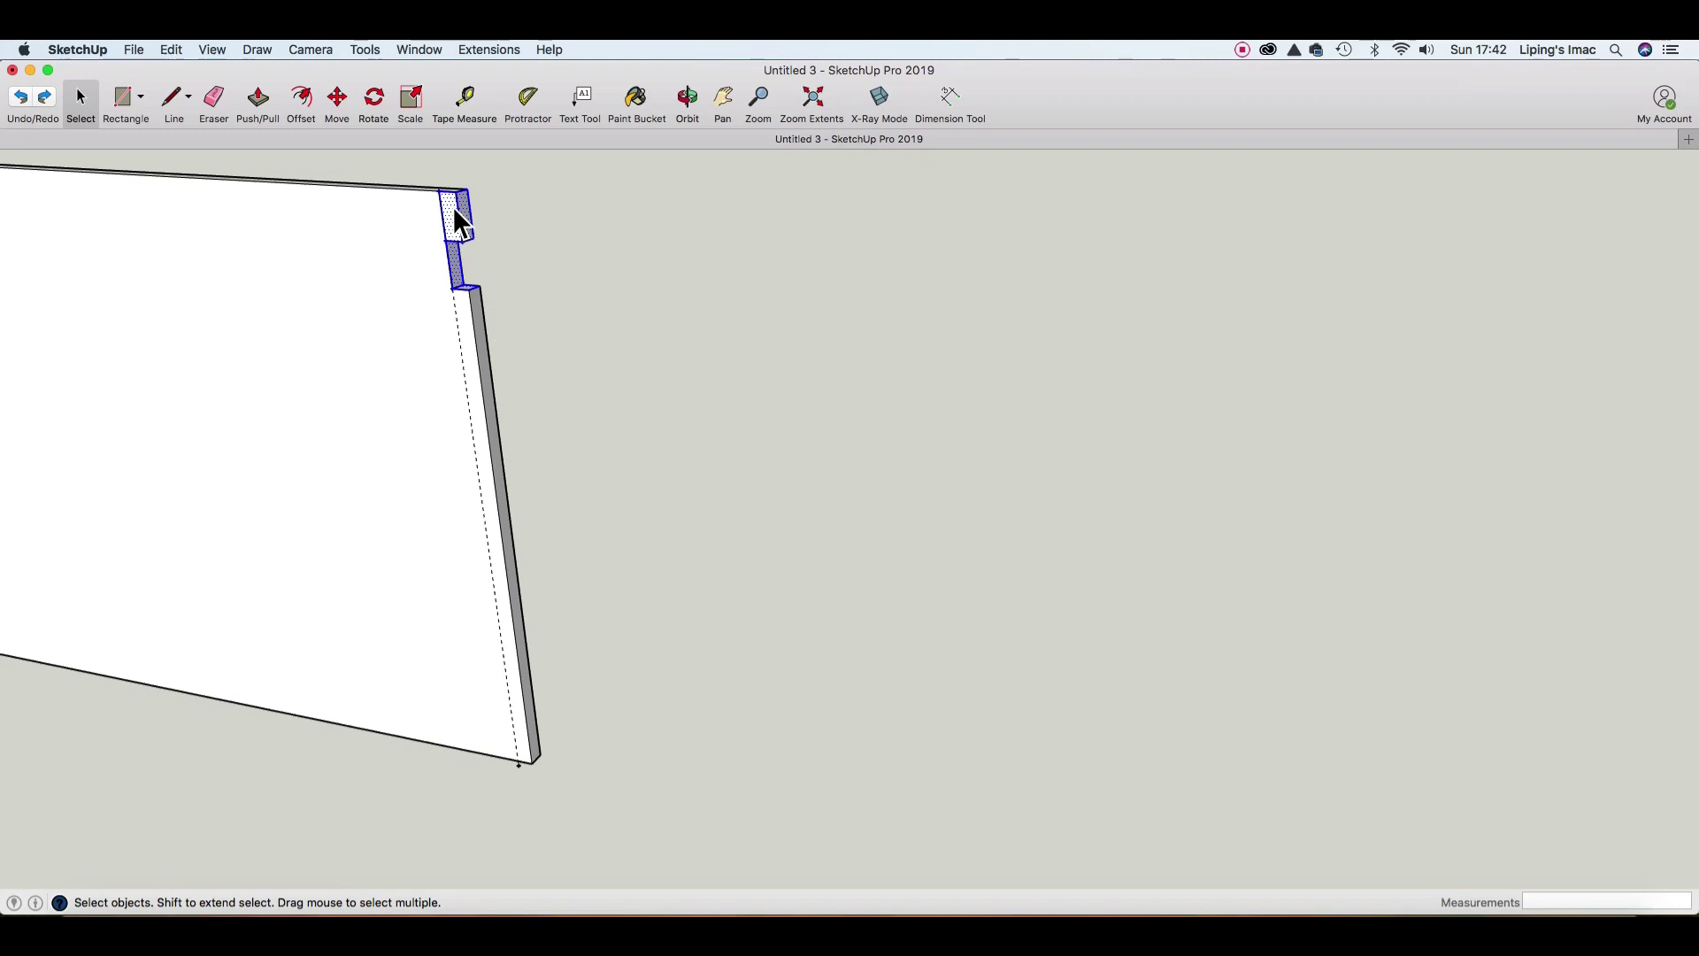
{"action": "key", "text": "m"}
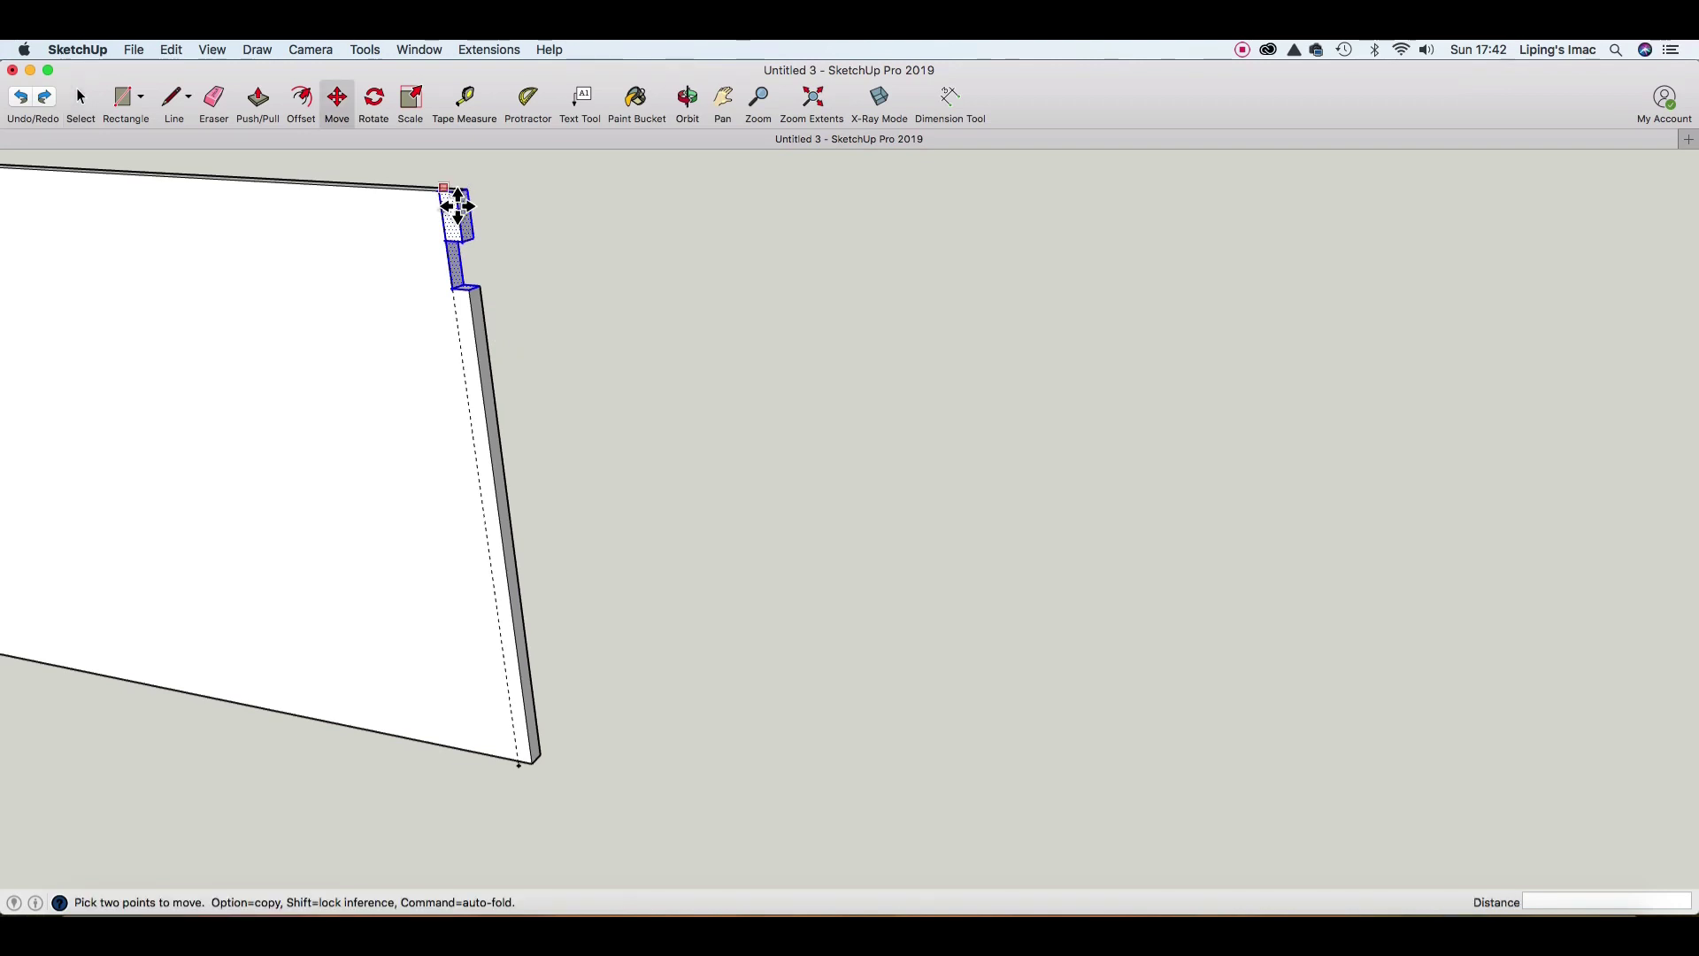
{"action": "scroll", "coordinate": [466, 210], "scroll_direction": "up", "scroll_amount": 1}
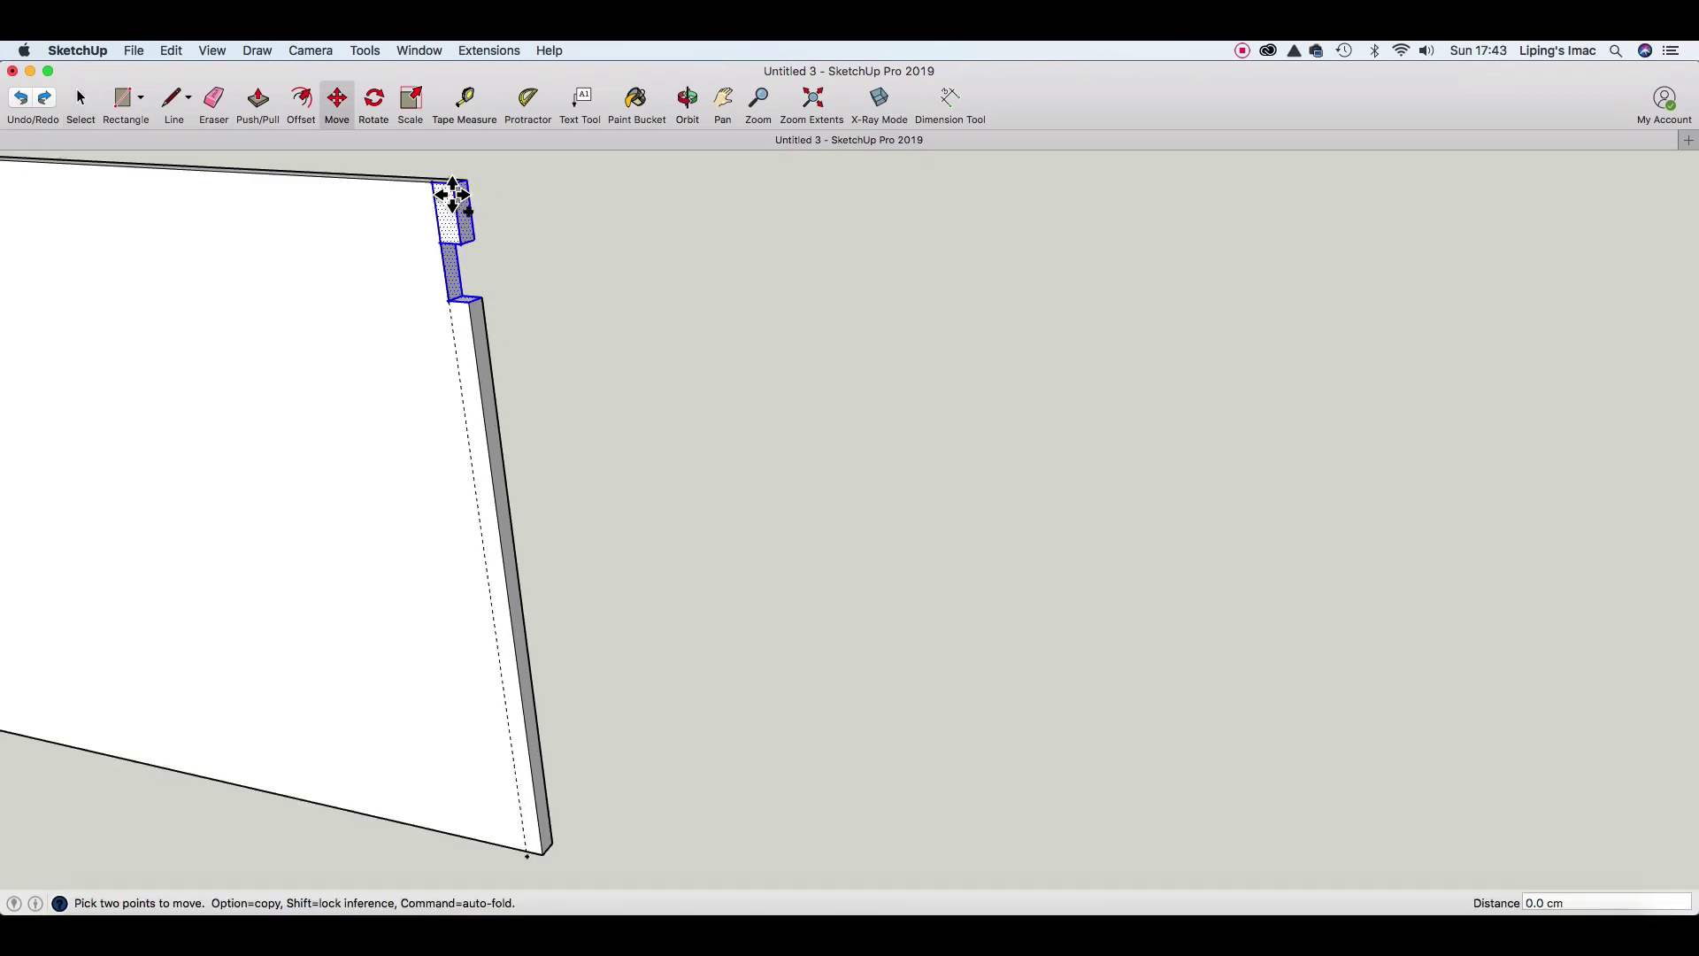
{"action": "left_click", "coordinate": [449, 196]}
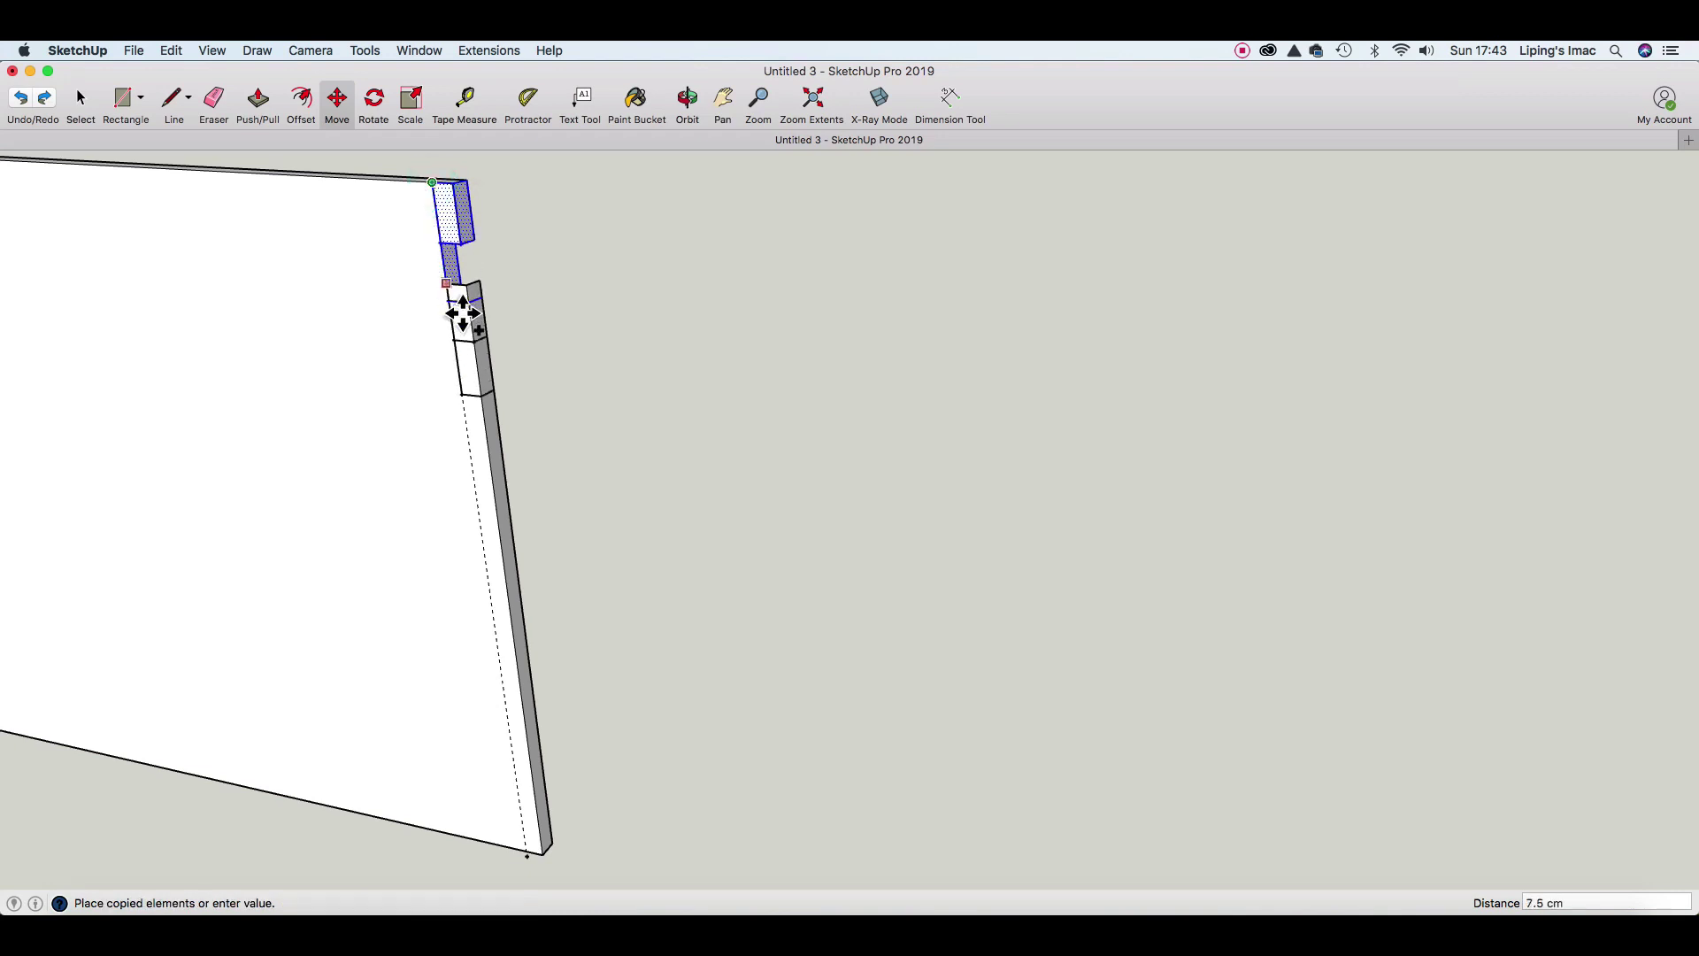
{"action": "left_click", "coordinate": [462, 314]}
{"action": "type", "text": "6*"}
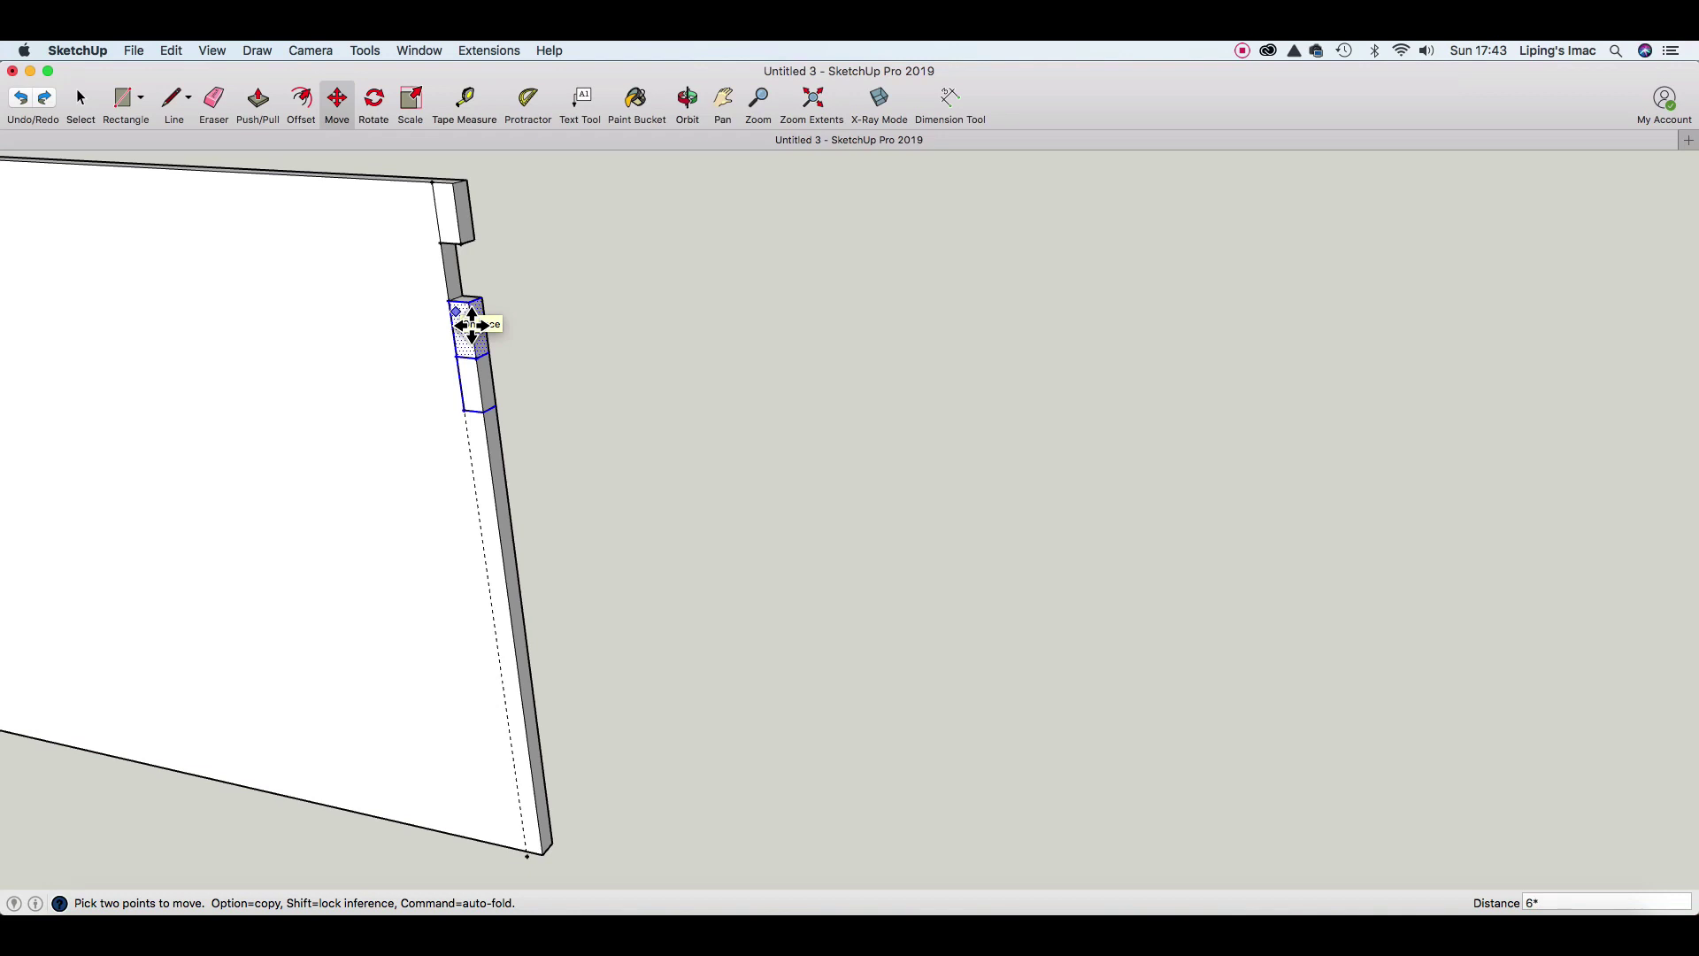
{"action": "type", "text": "10x"}
{"action": "key", "text": "Return"}
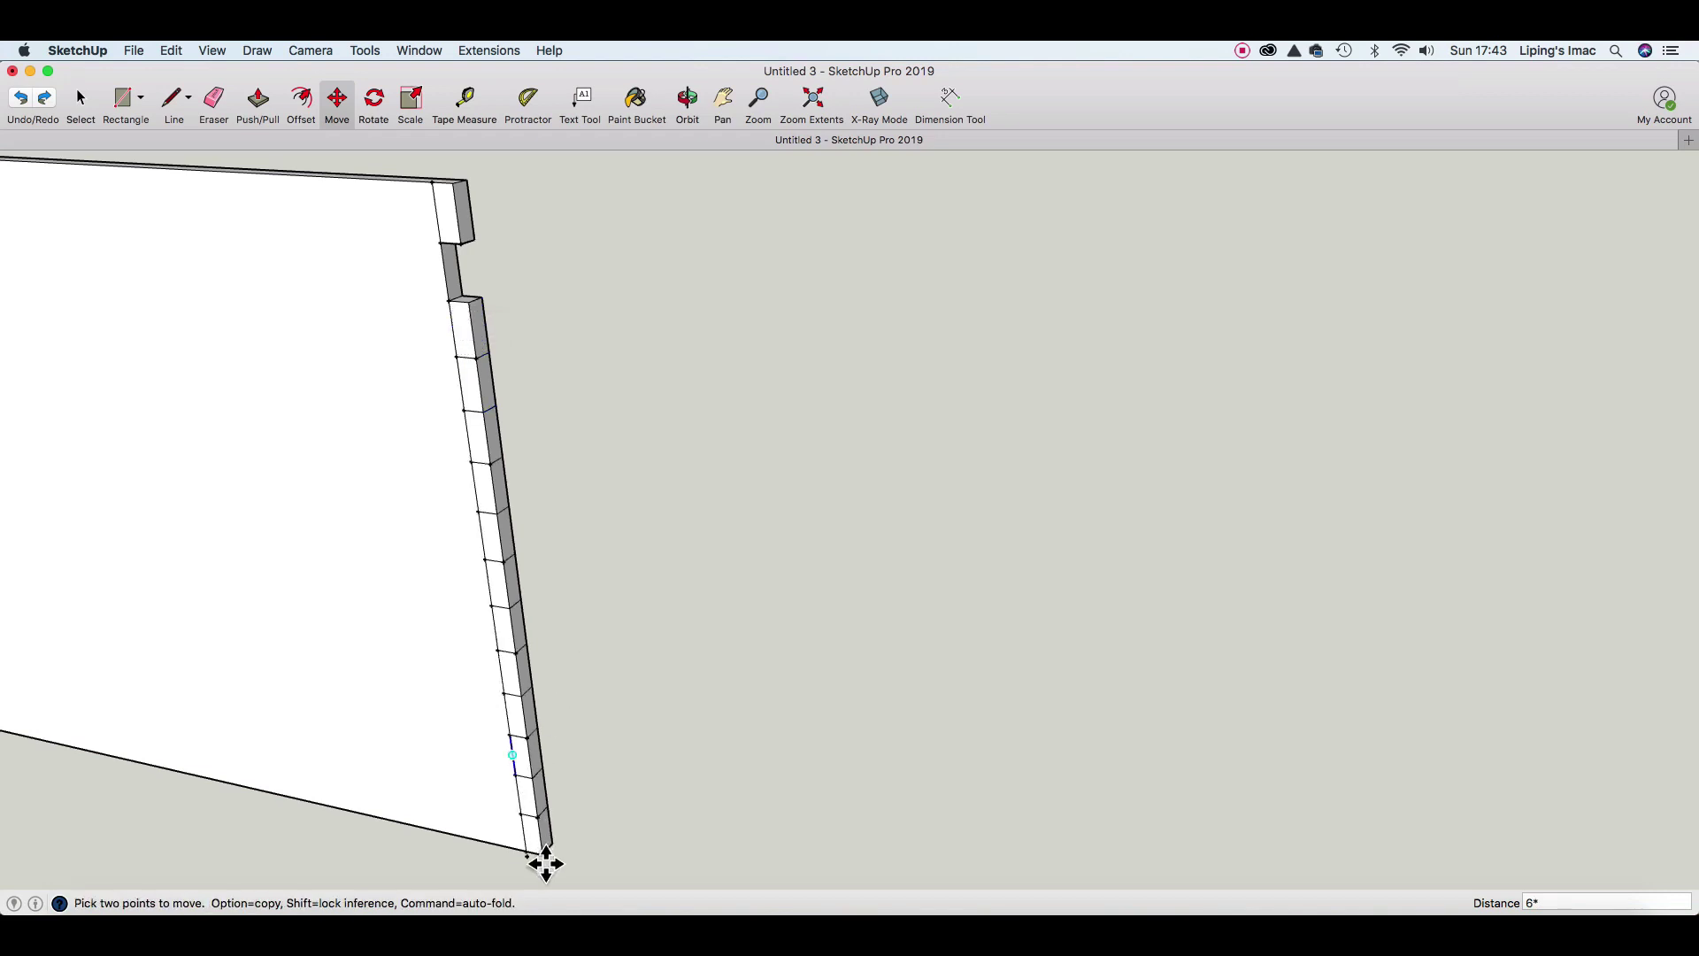
{"action": "key", "text": "Escape"}
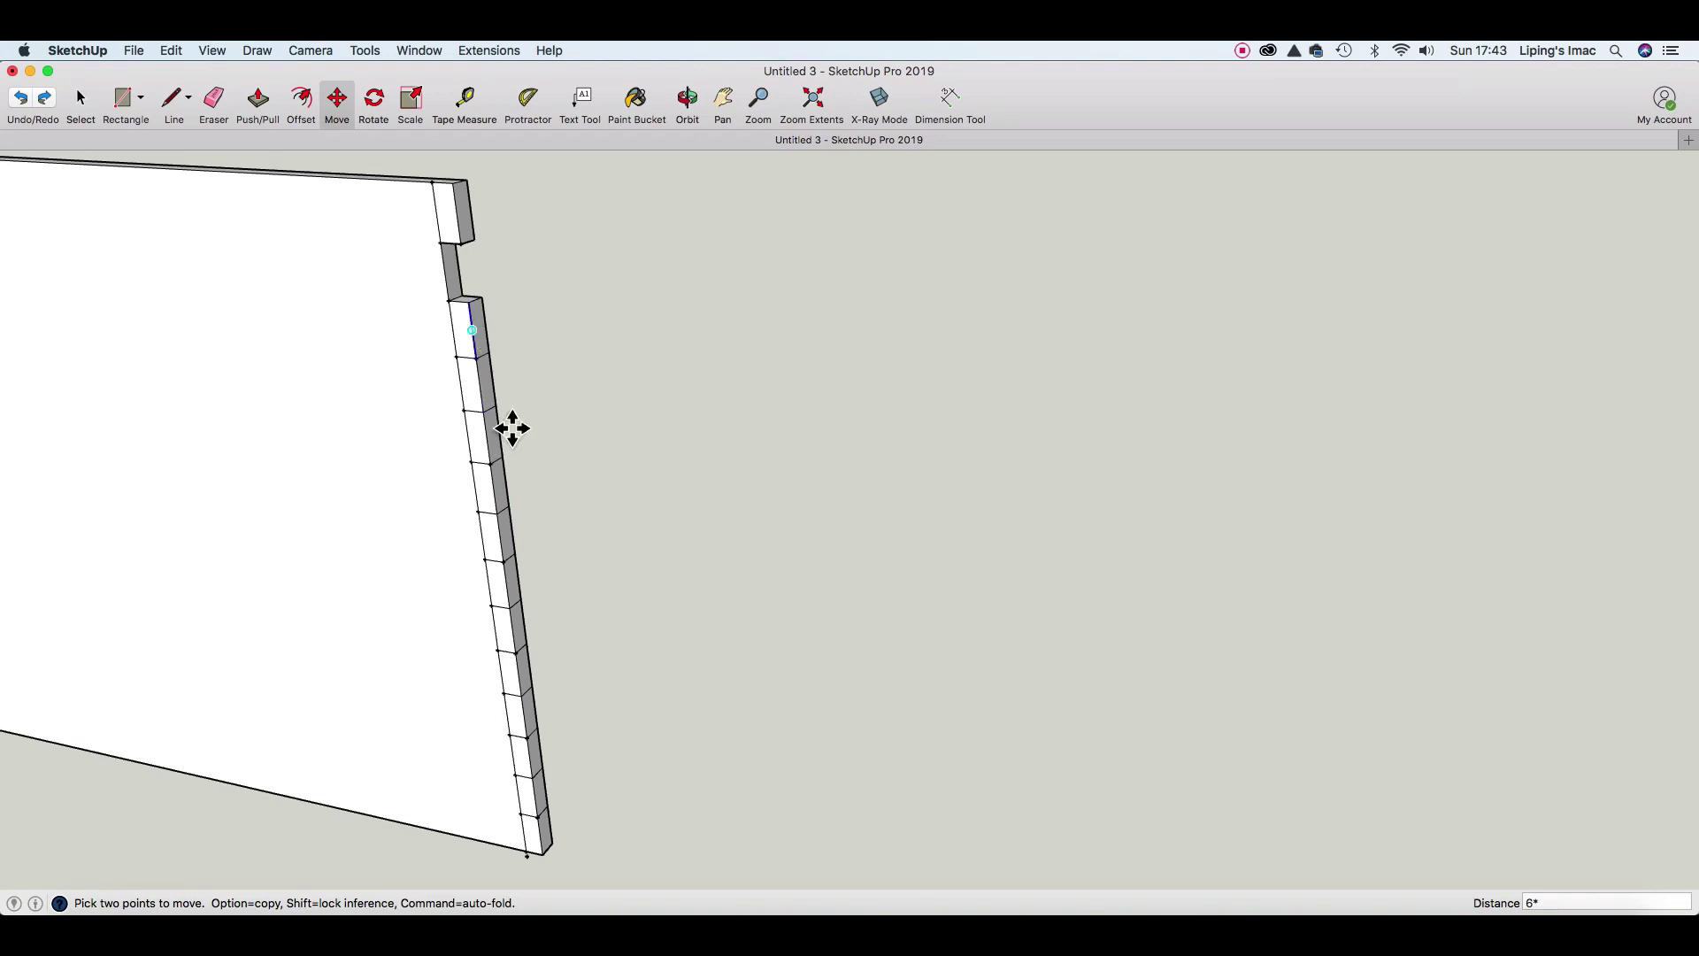
{"action": "left_click", "coordinate": [488, 399]}
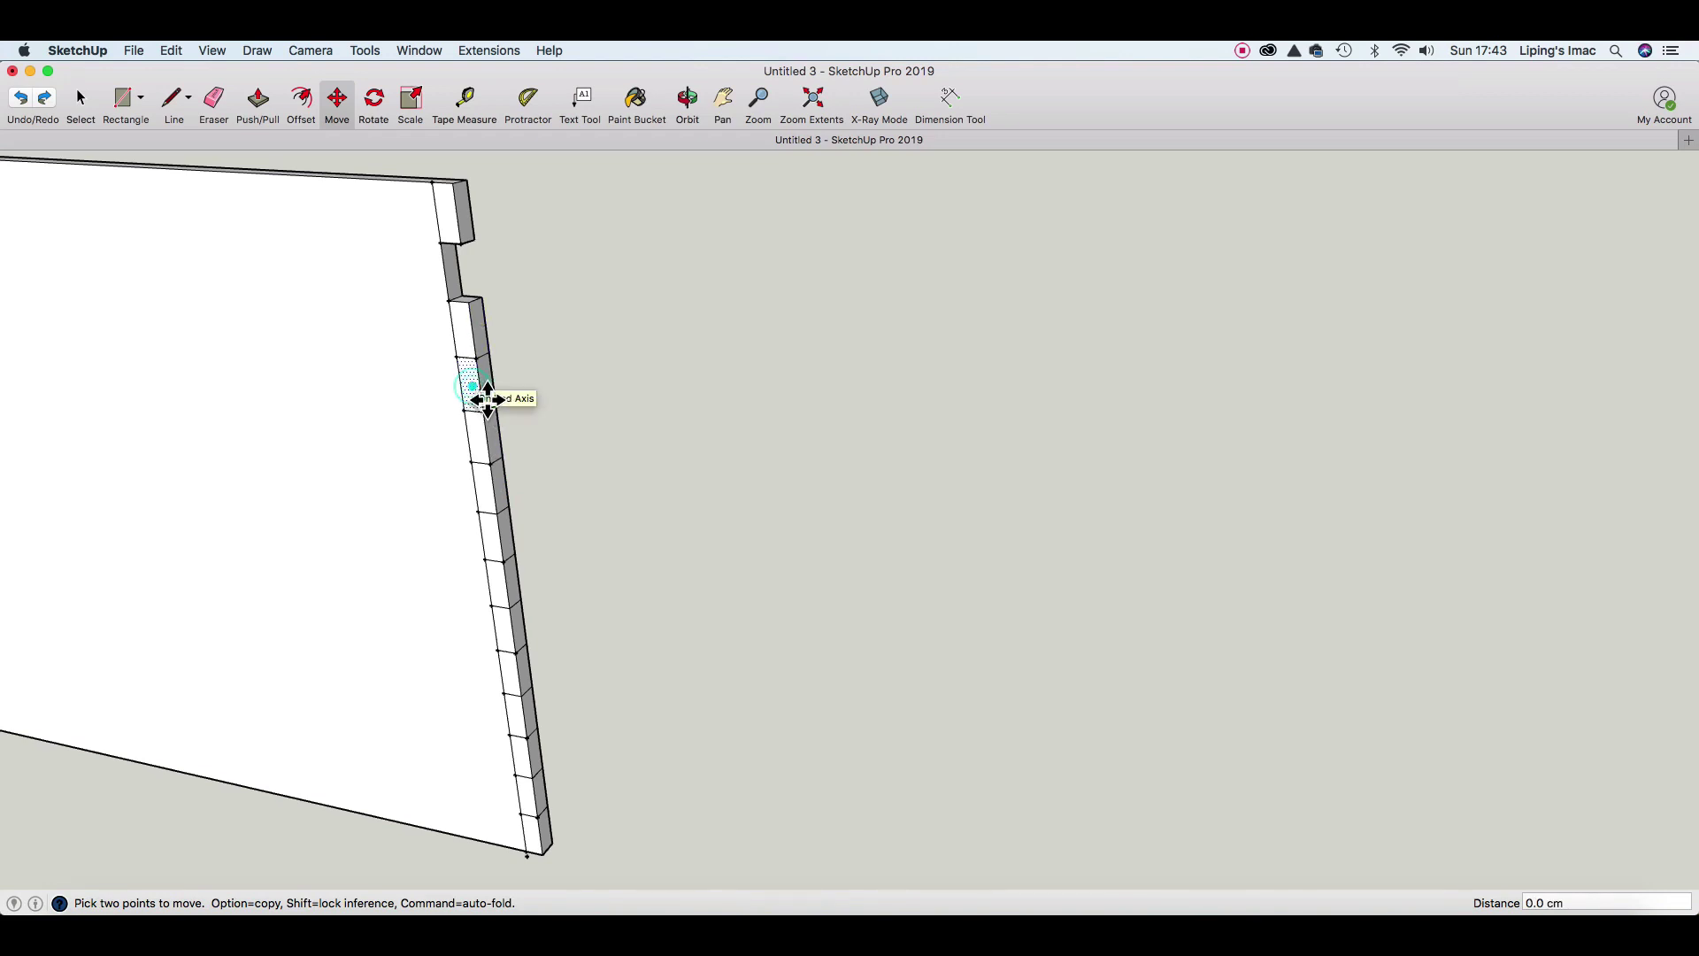
Recess each alternate strip down the edge by 2 cm, forming finger-joint teeth.
{"action": "key", "text": "p"}
{"action": "left_click", "coordinate": [485, 403]}
{"action": "left_click", "coordinate": [541, 392]}
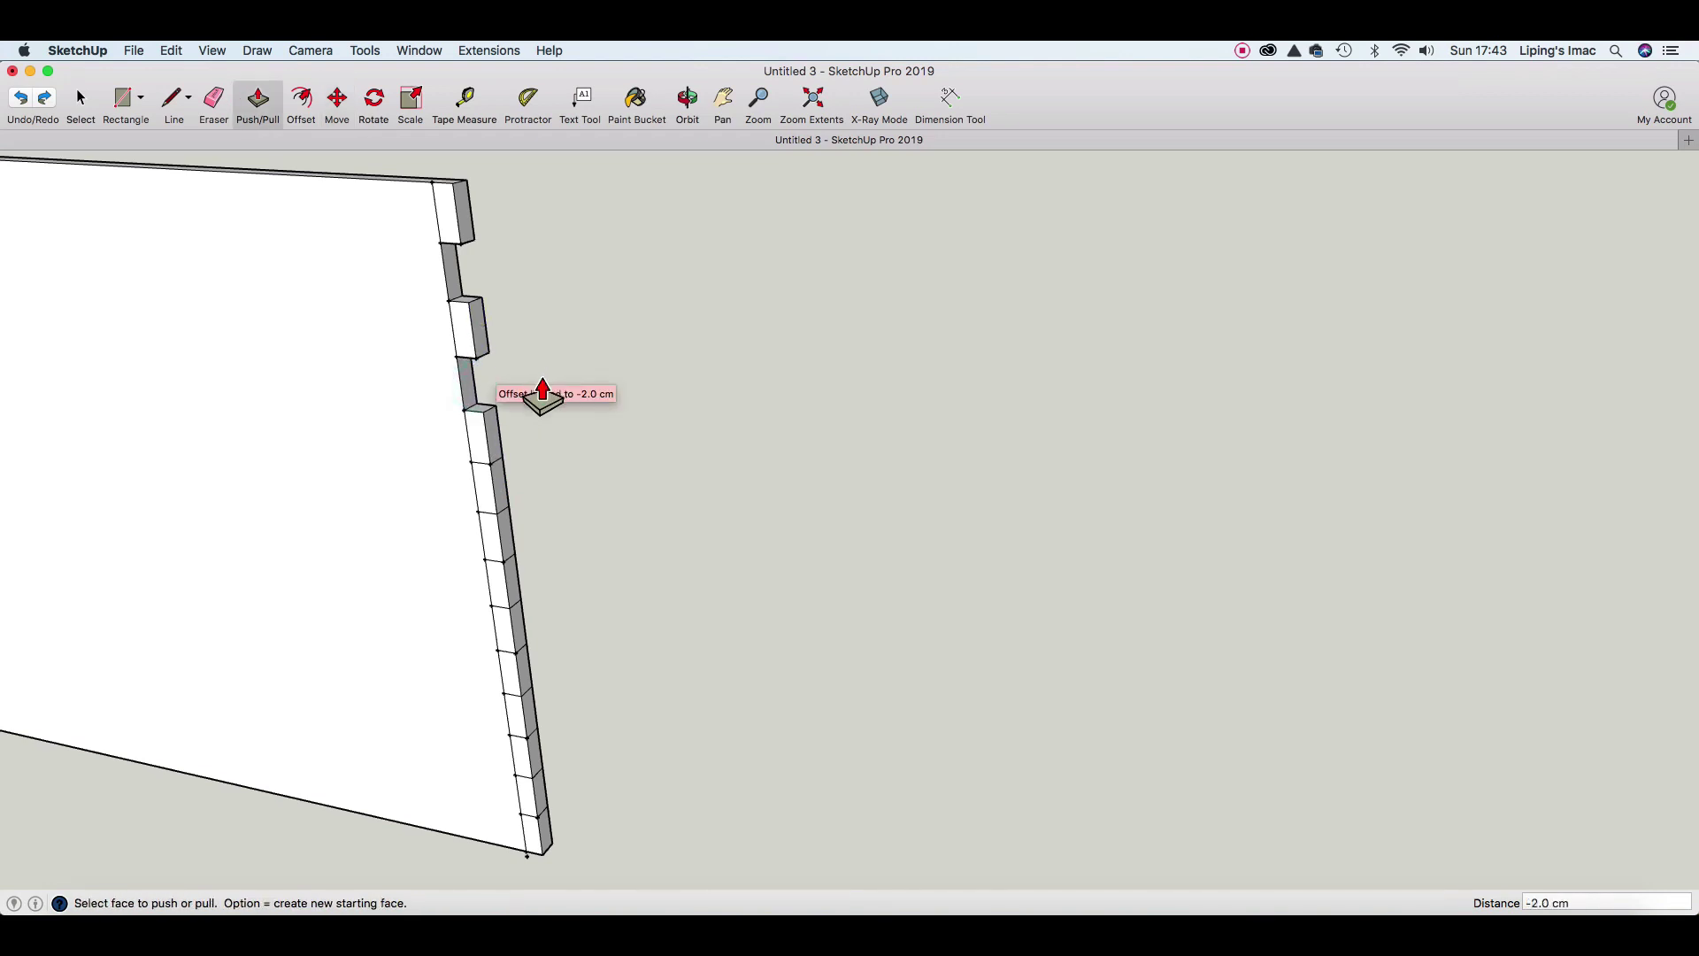
{"action": "double_click", "coordinate": [503, 531]}
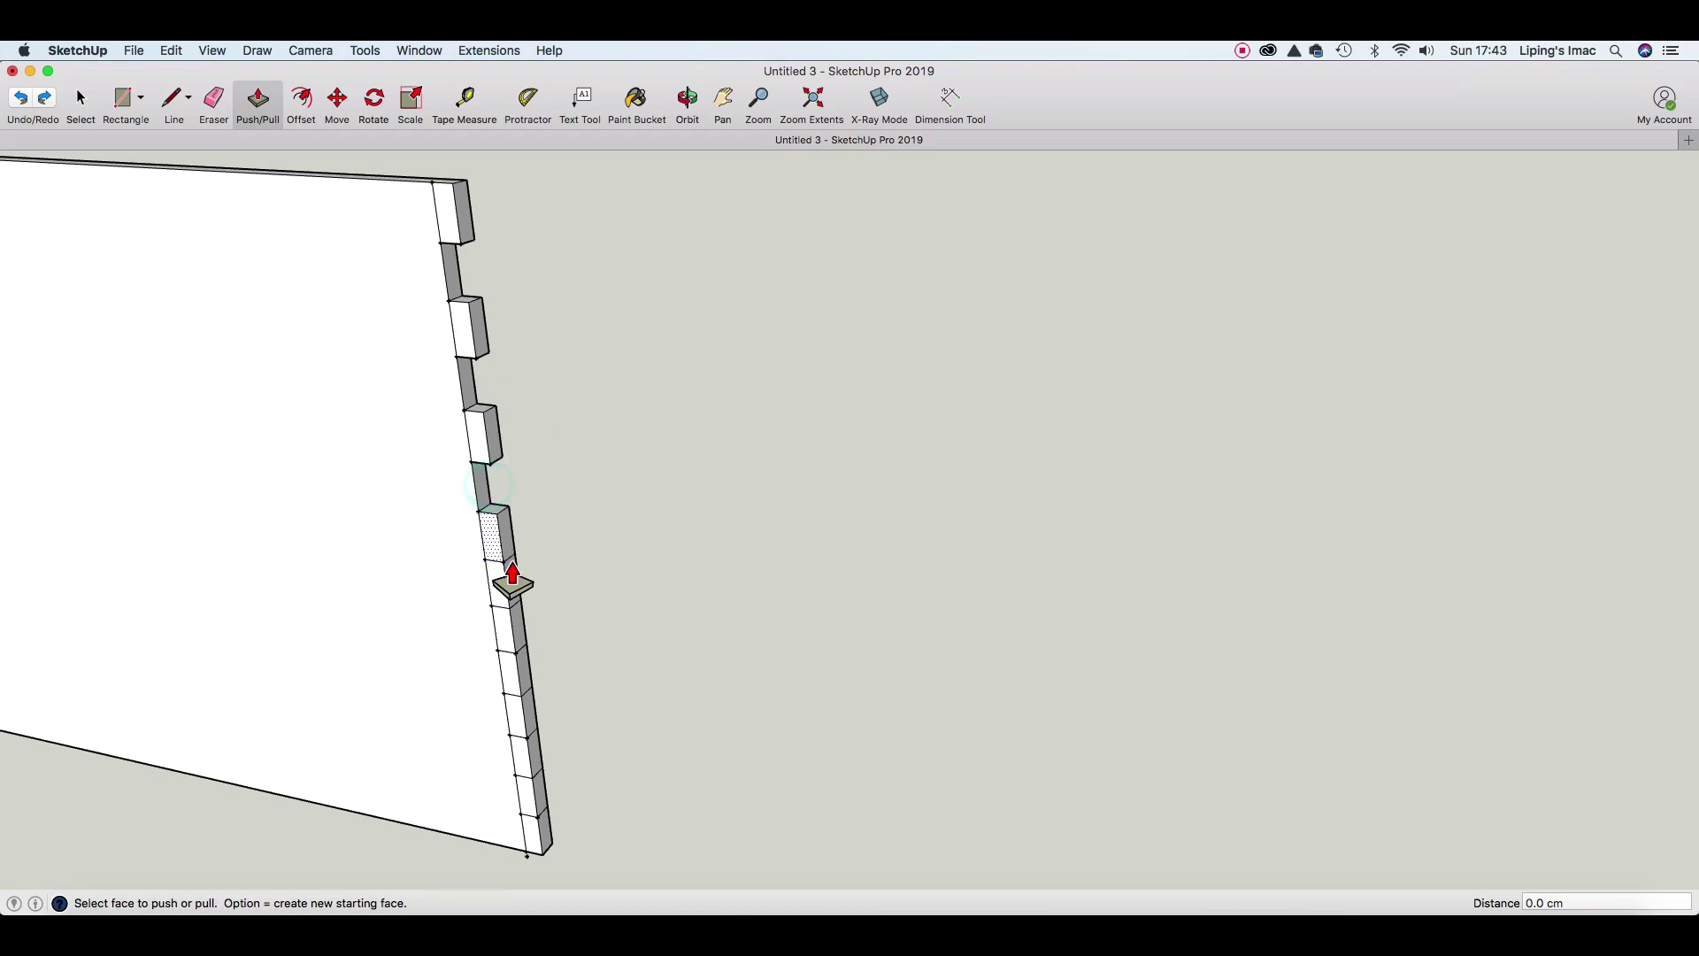
{"action": "left_click", "coordinate": [515, 590]}
{"action": "left_click", "coordinate": [518, 630]}
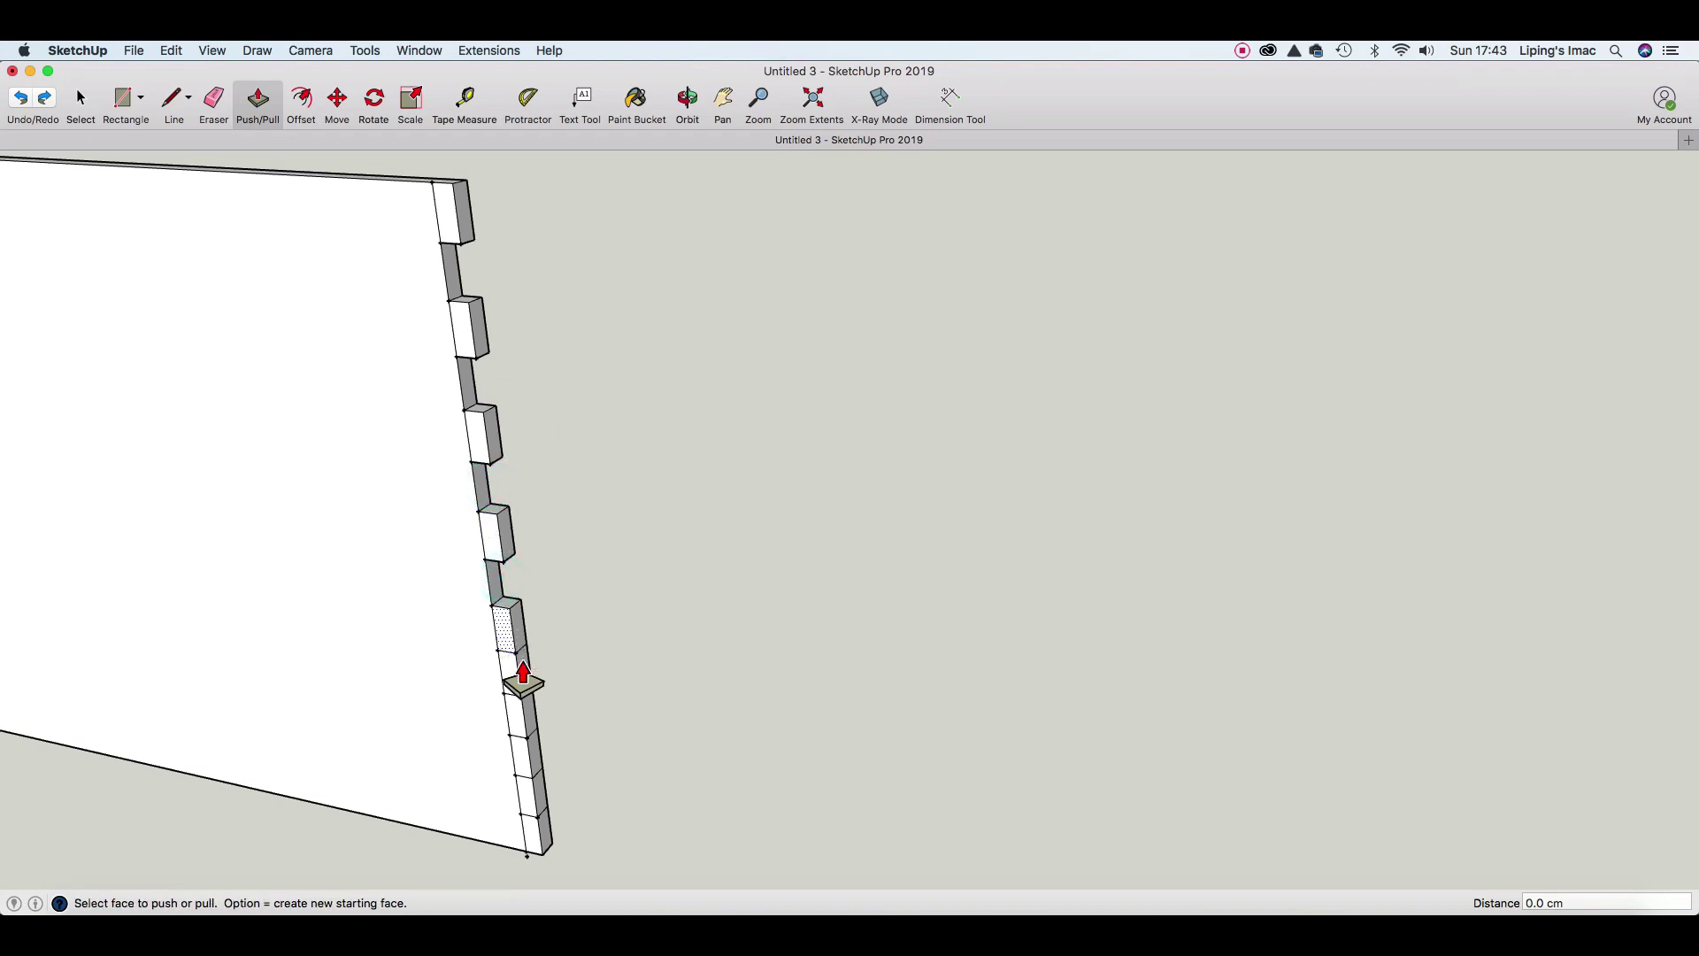
{"action": "left_click", "coordinate": [523, 678]}
{"action": "double_click", "coordinate": [521, 708]}
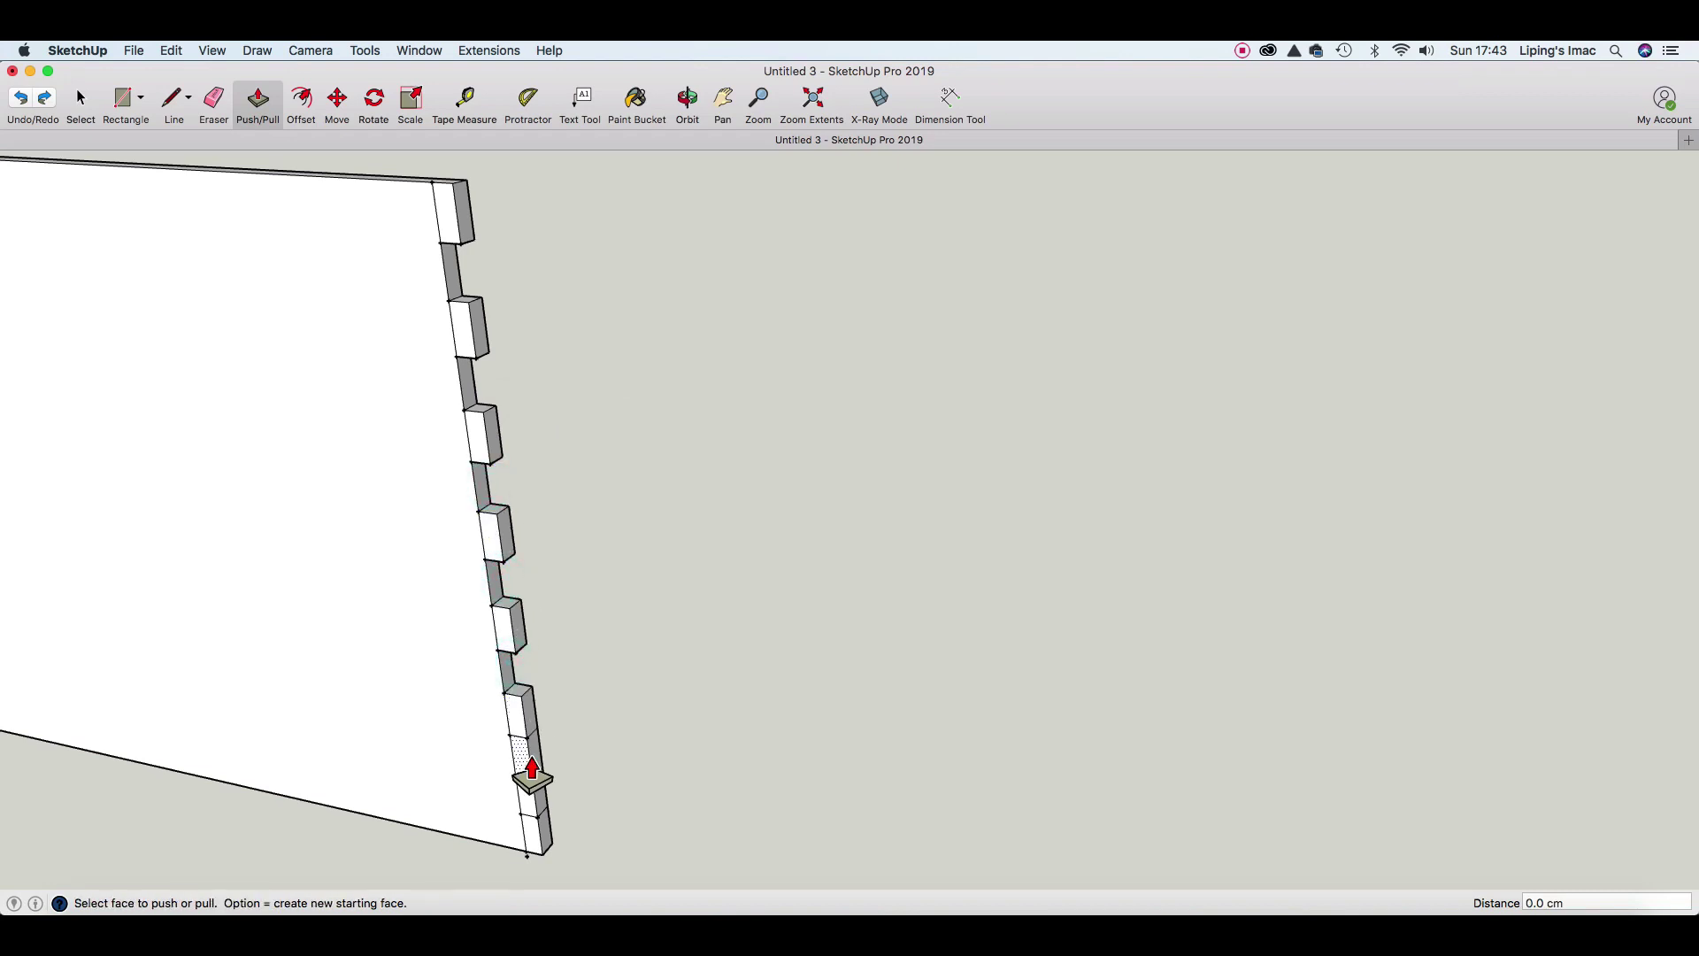
{"action": "double_click", "coordinate": [536, 770]}
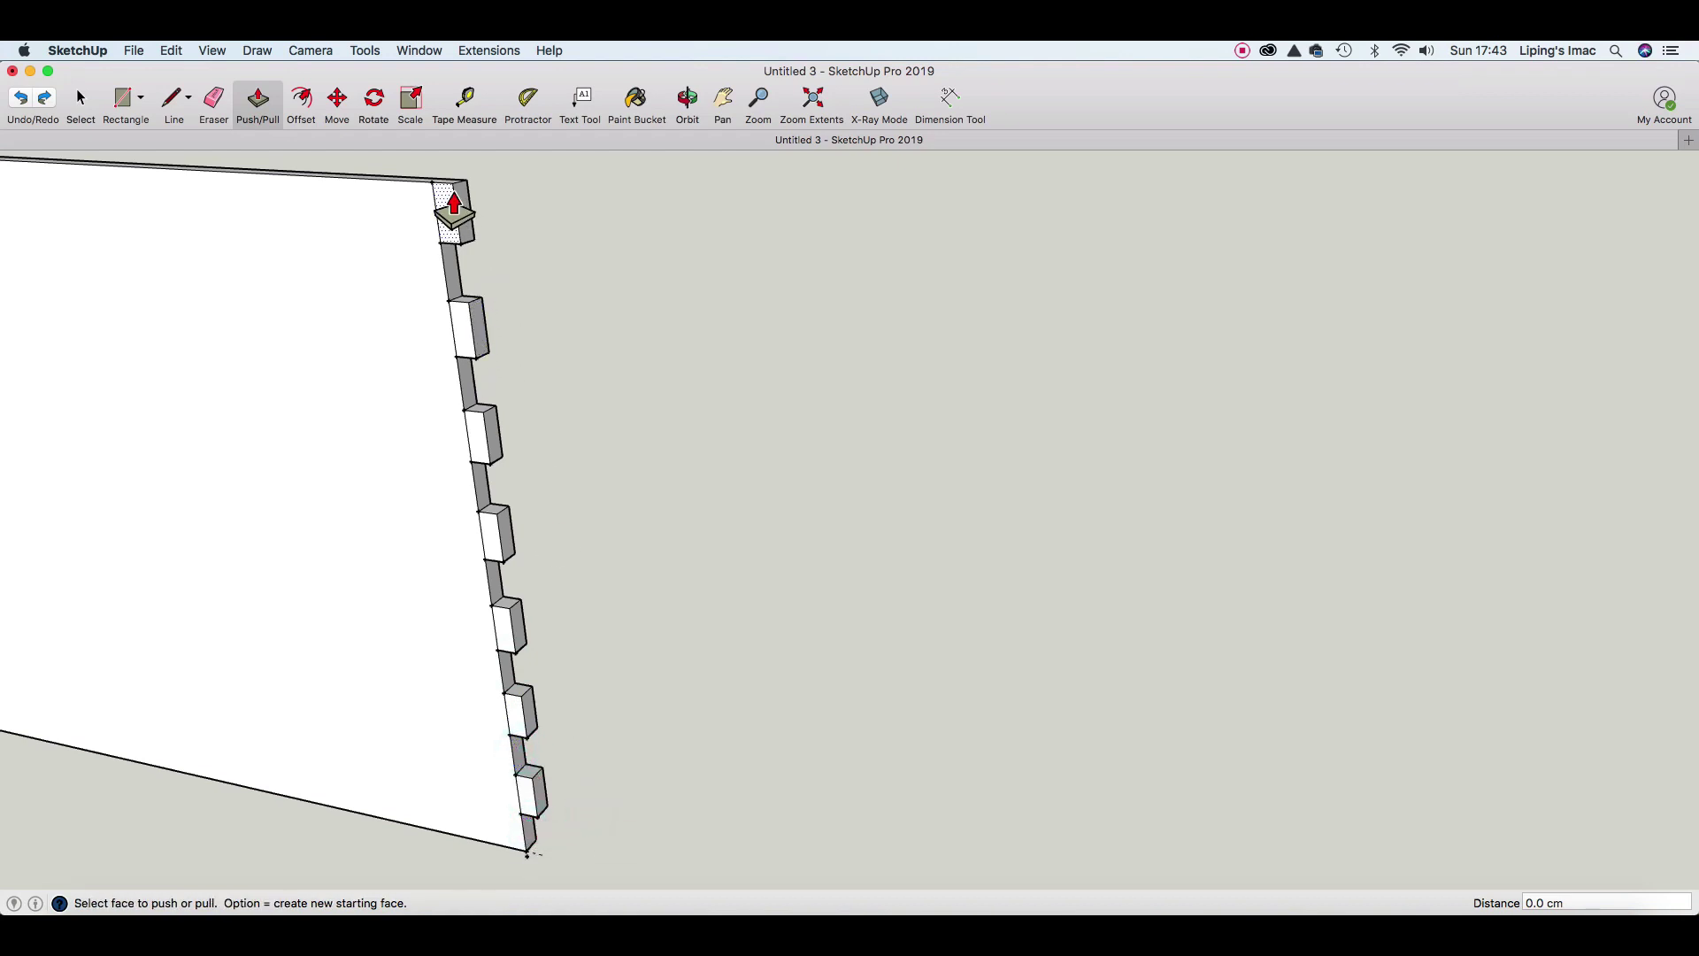
Delete every guide line in the model with Delete Guides, then clear the selection.
{"action": "left_click", "coordinate": [171, 50]}
{"action": "left_click", "coordinate": [213, 200]}
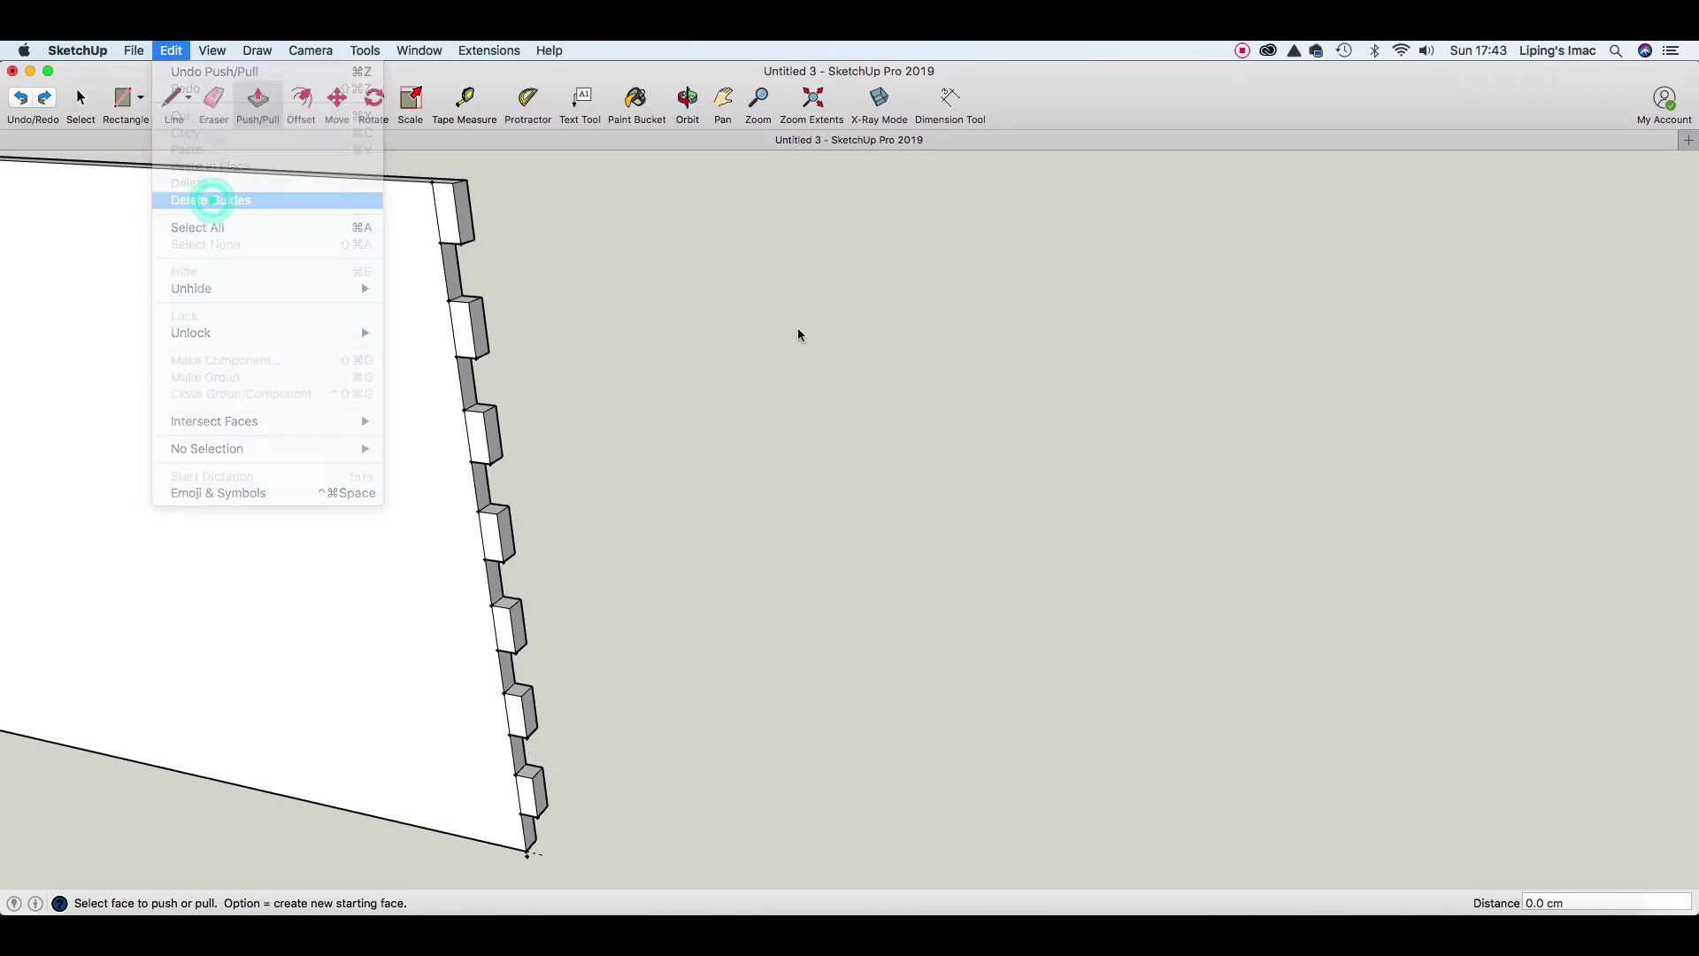
{"action": "key", "text": "space"}
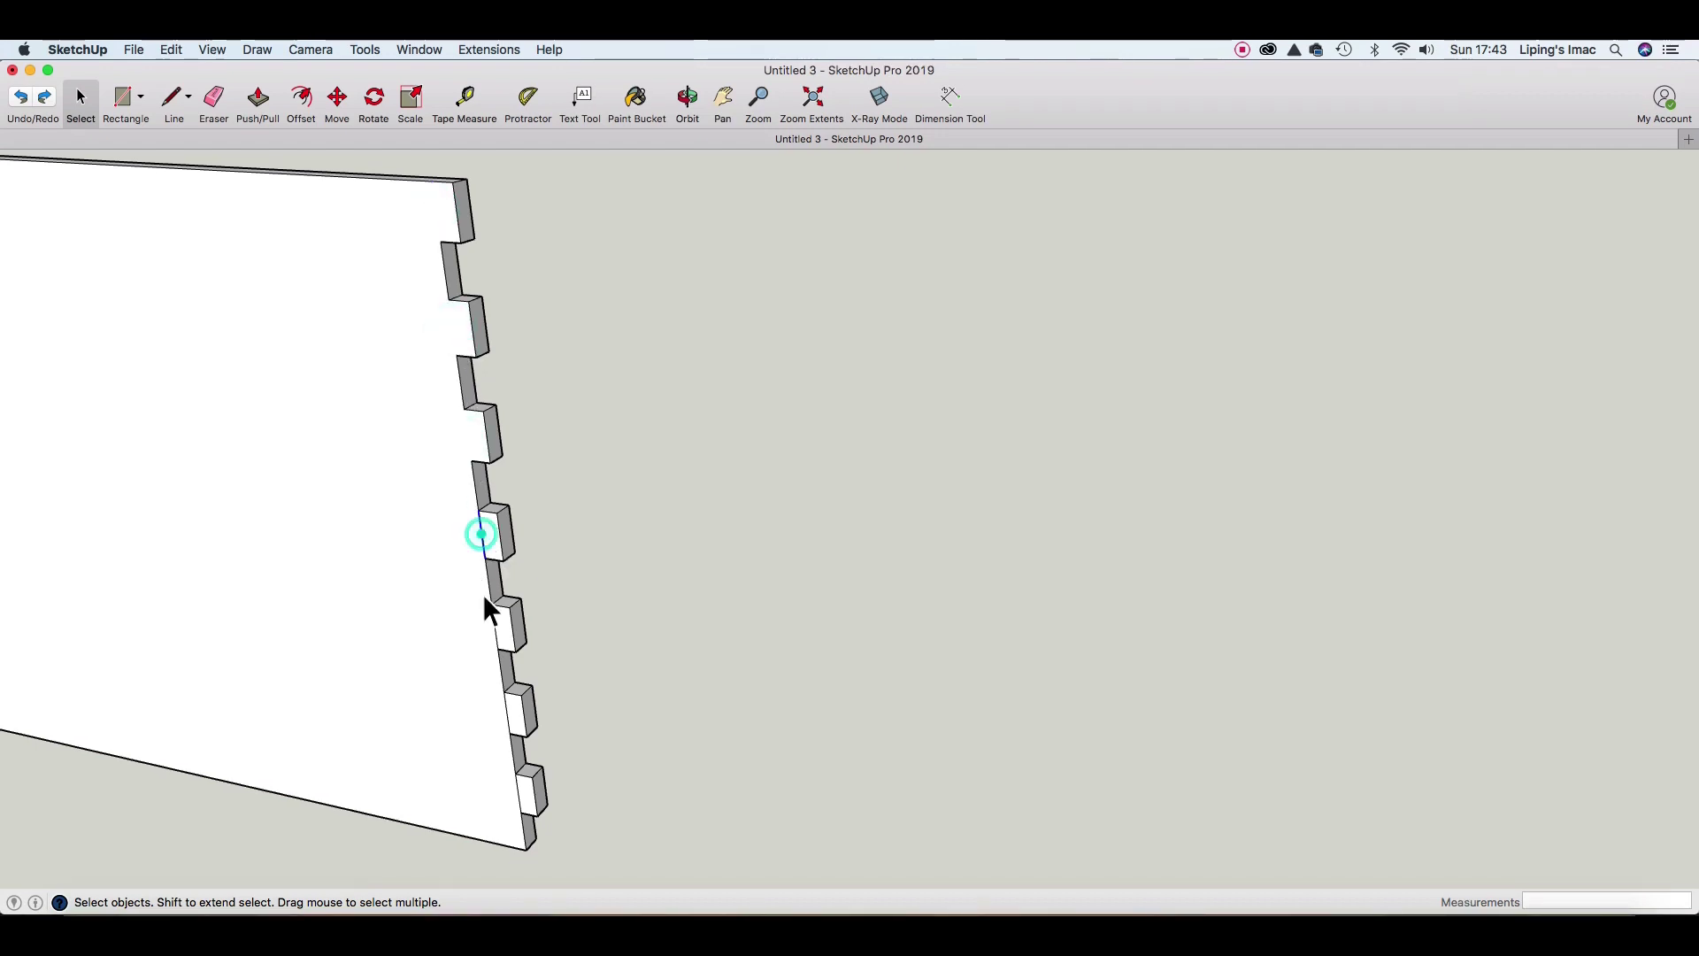
{"action": "left_click", "coordinate": [496, 624]}
{"action": "left_click", "coordinate": [610, 788]}
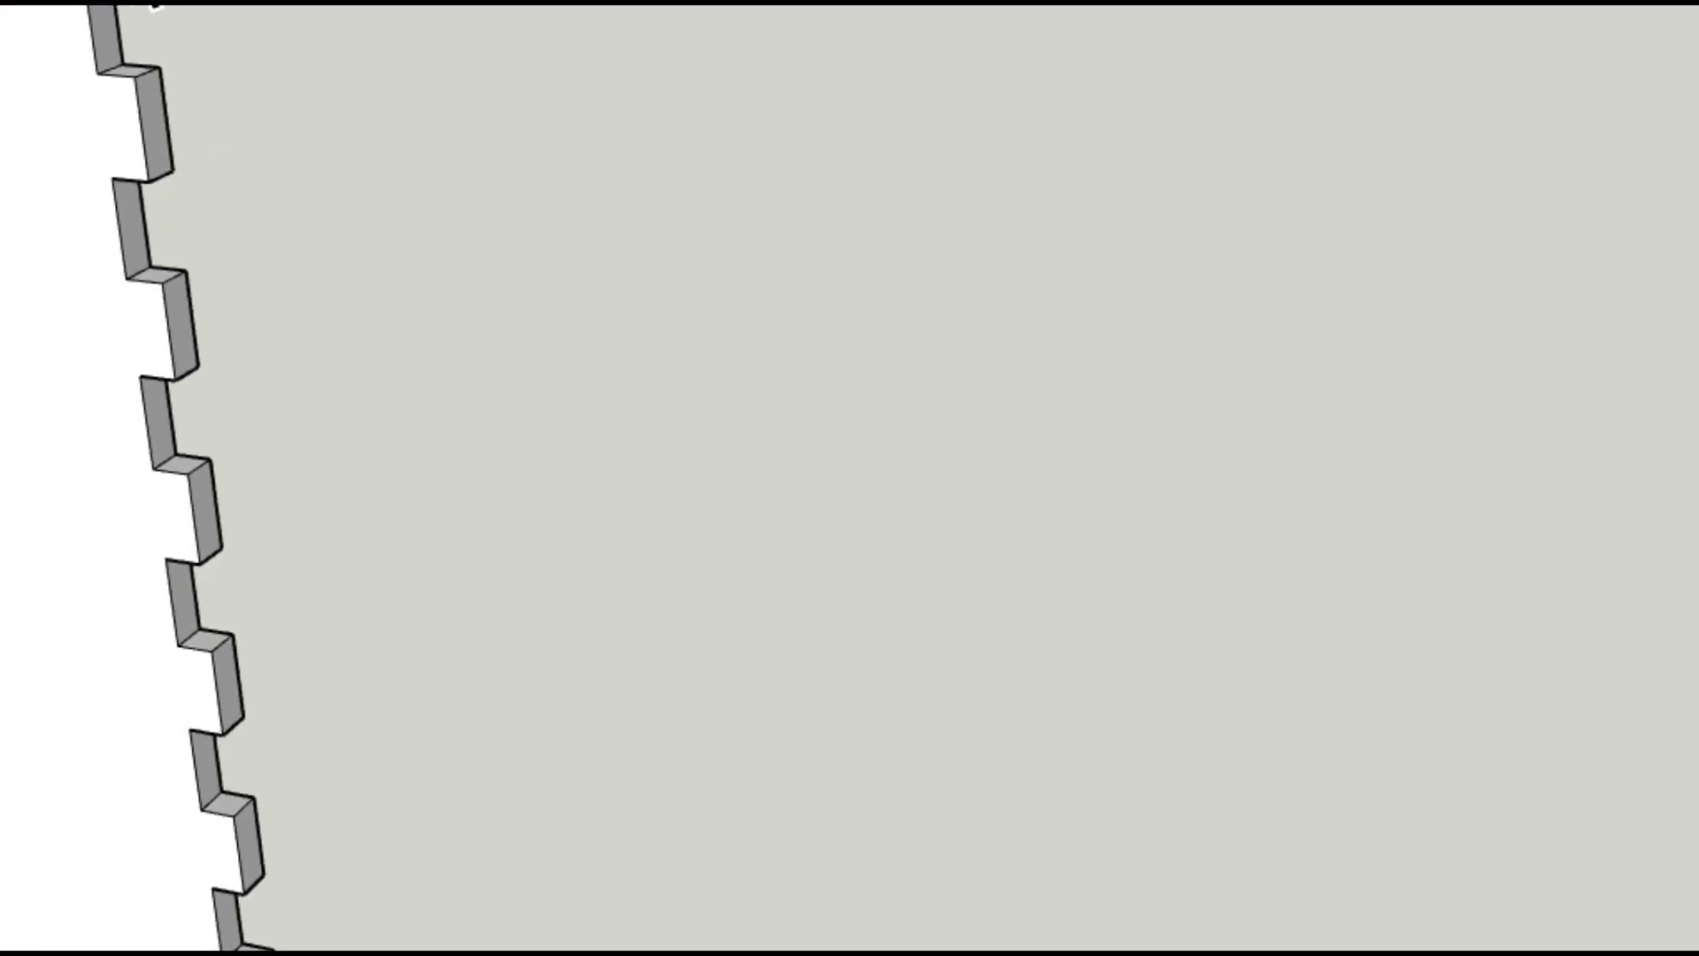
Turn the notched board into a component.
{"action": "right_click", "coordinate": [2, 53]}
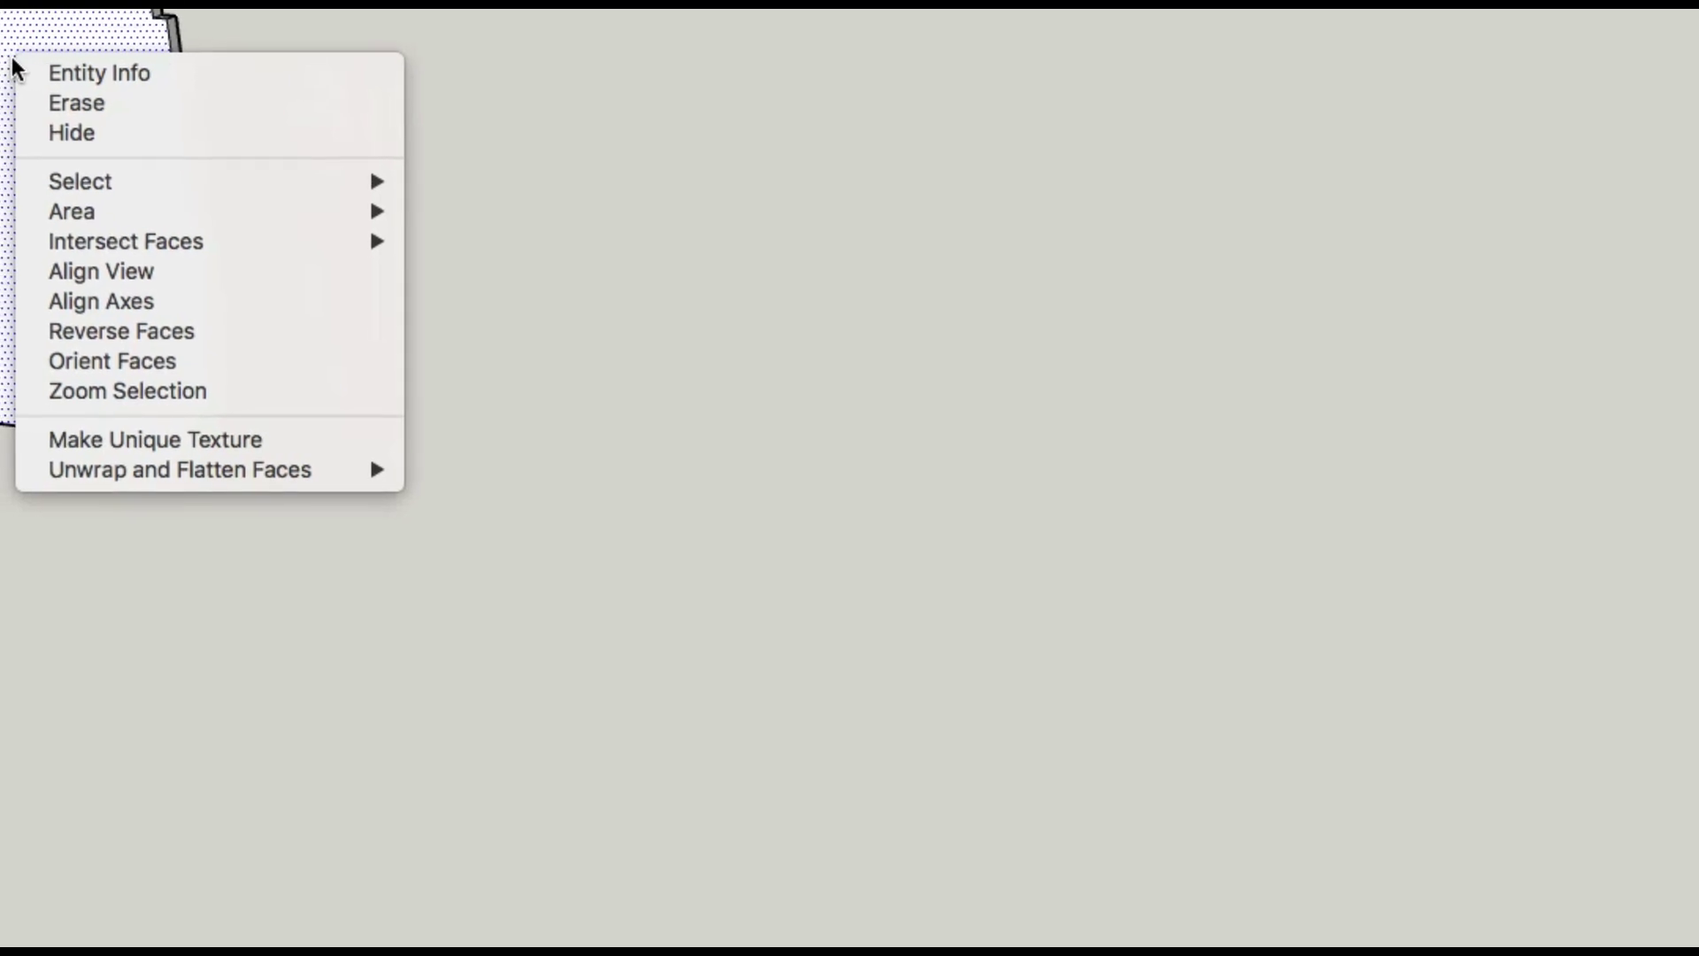
{"action": "key", "text": "Escape"}
{"action": "right_click", "coordinate": [139, 14]}
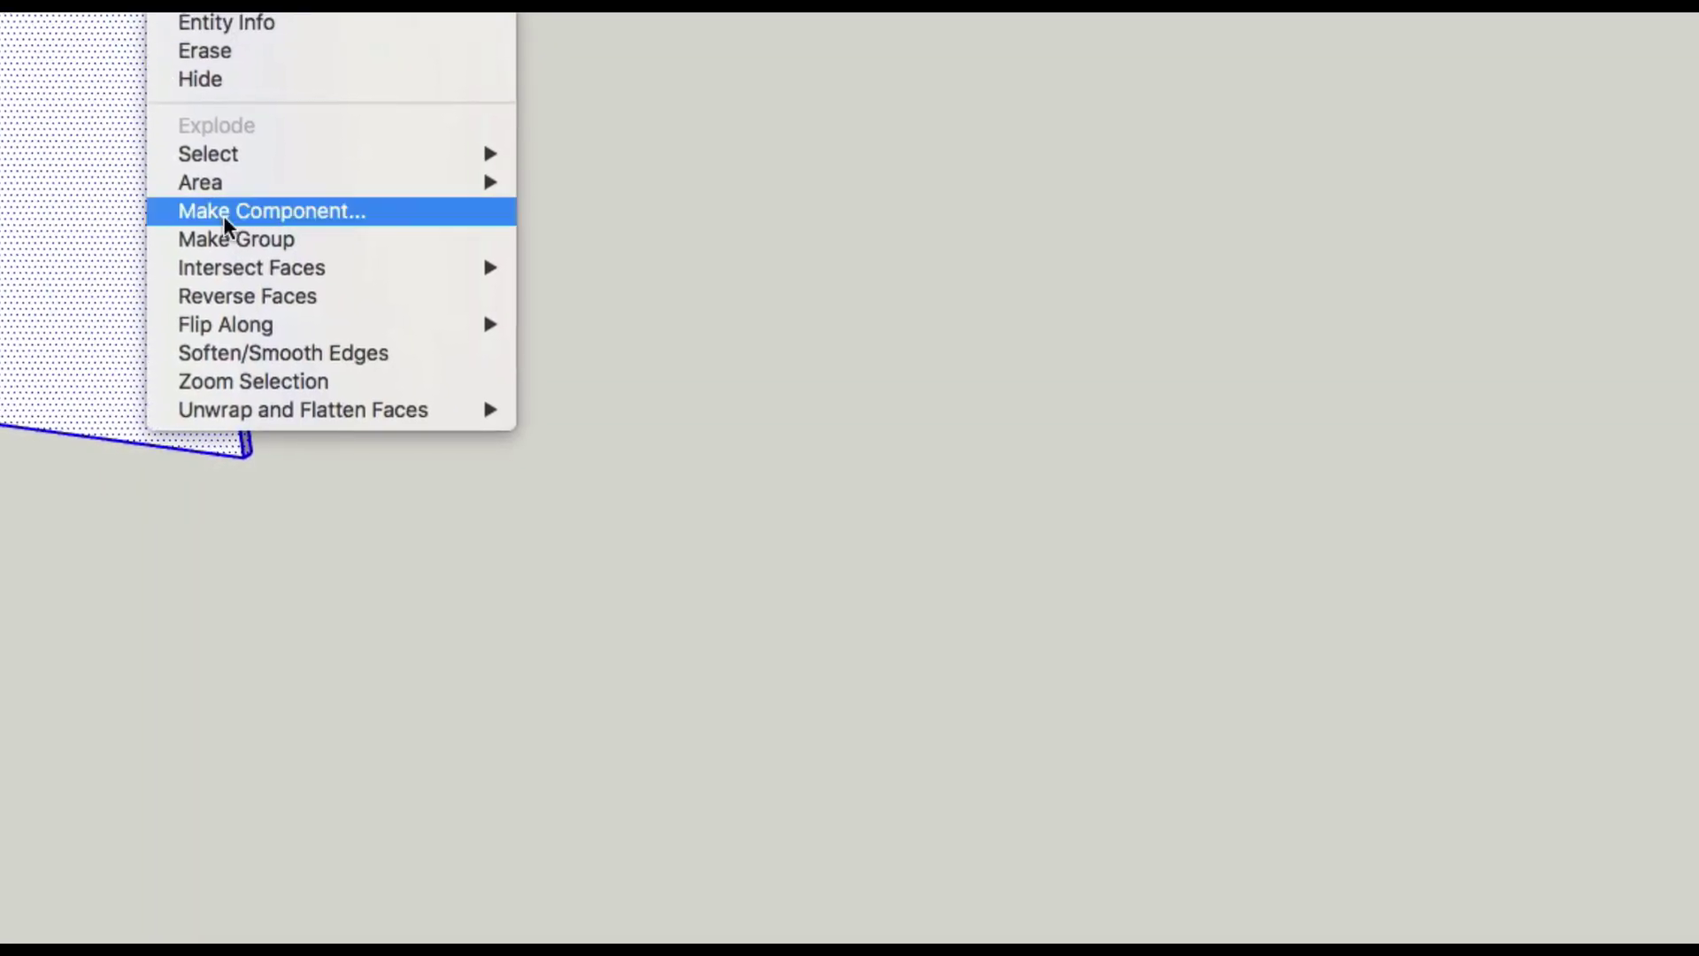
{"action": "left_click", "coordinate": [260, 226]}
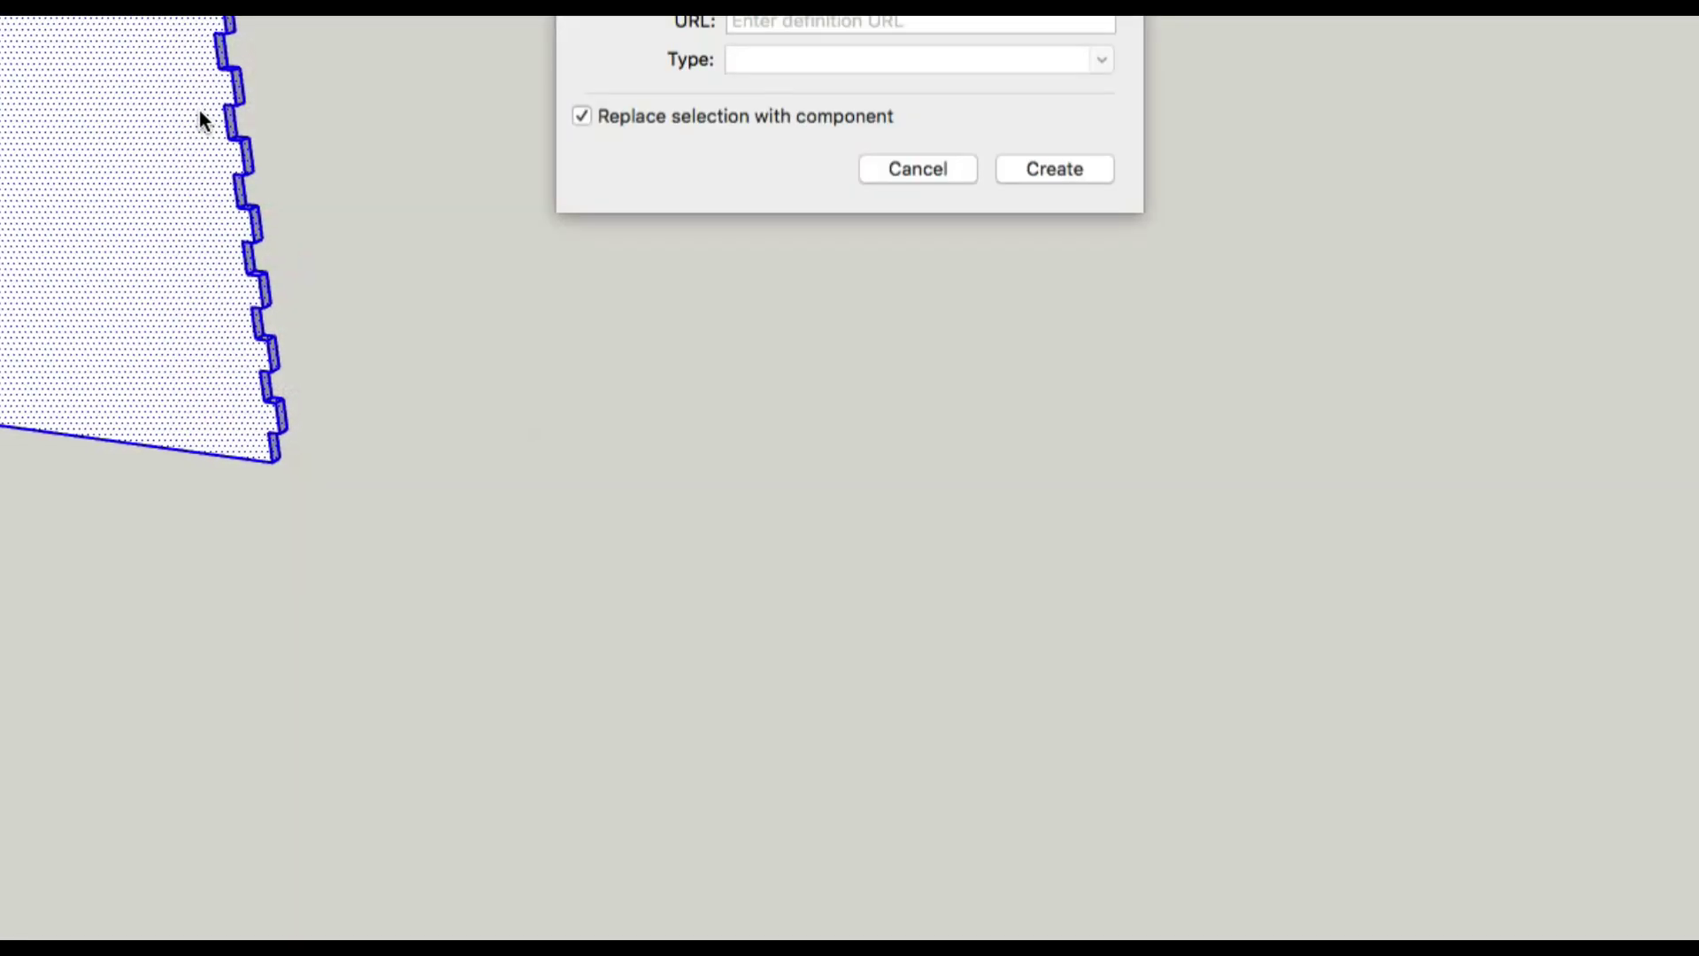
{"action": "left_click", "coordinate": [1061, 591]}
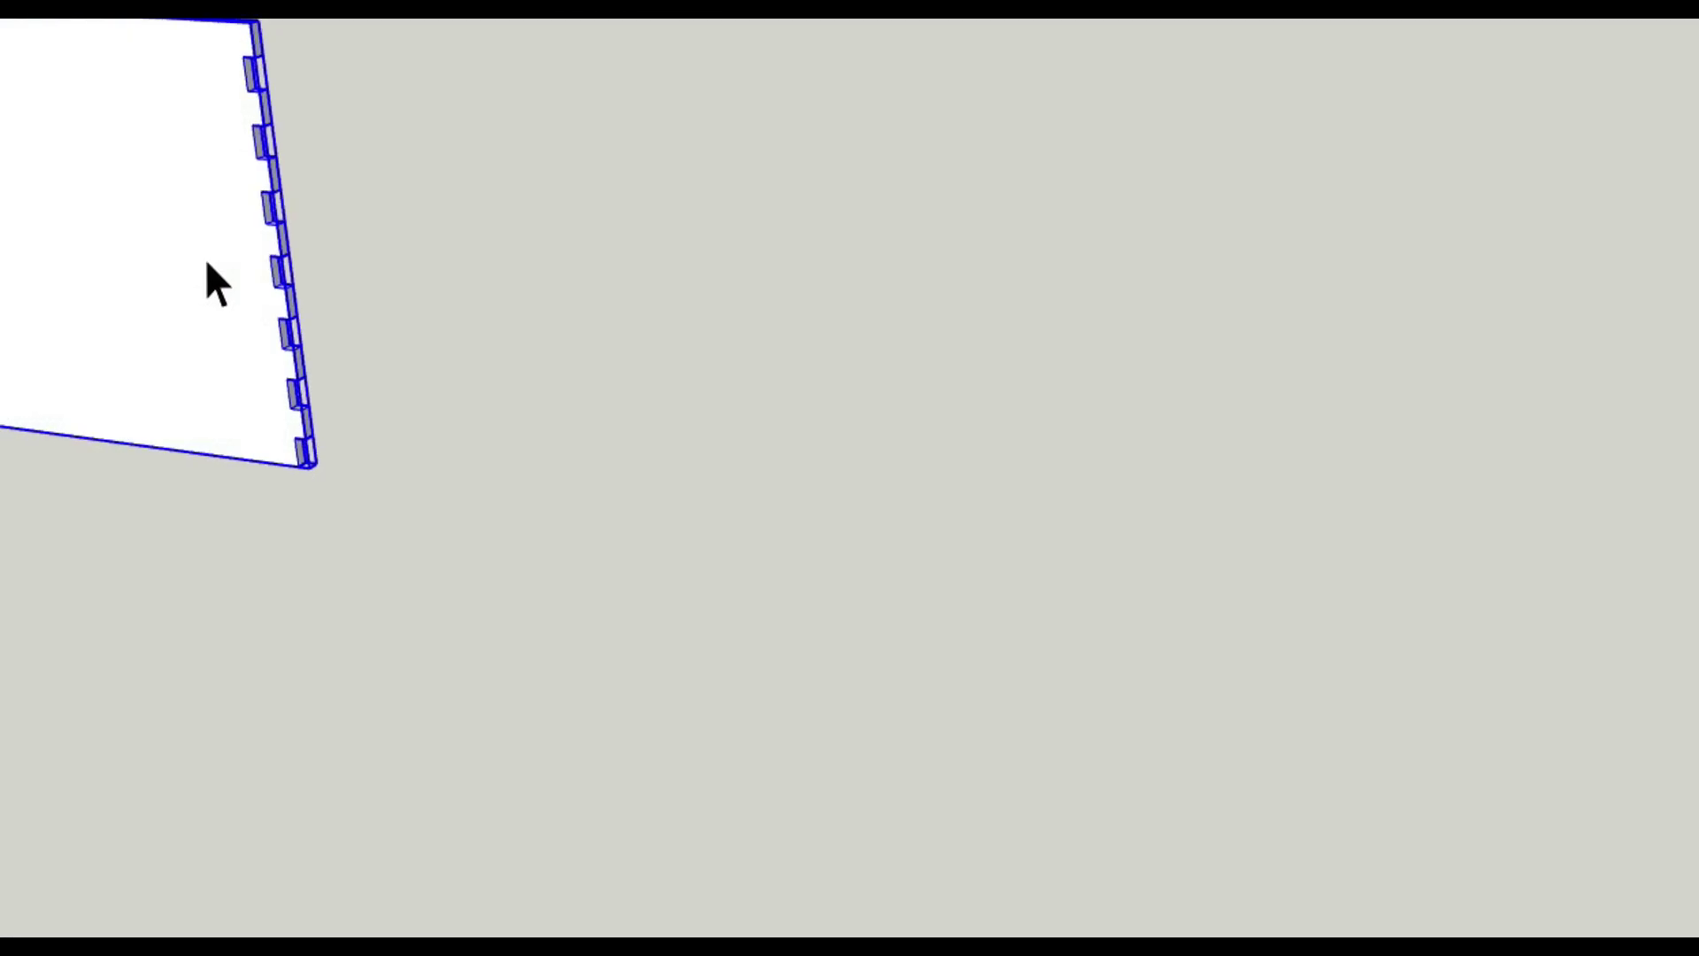
Copy the board component and place the copy to the right of the original.
{"action": "scroll", "coordinate": [205, 258], "scroll_direction": "down", "scroll_amount": 3}
{"action": "scroll", "coordinate": [212, 257], "scroll_direction": "down", "scroll_amount": 2}
{"action": "scroll", "coordinate": [219, 248], "scroll_direction": "down", "scroll_amount": 2}
{"action": "key", "text": "m"}
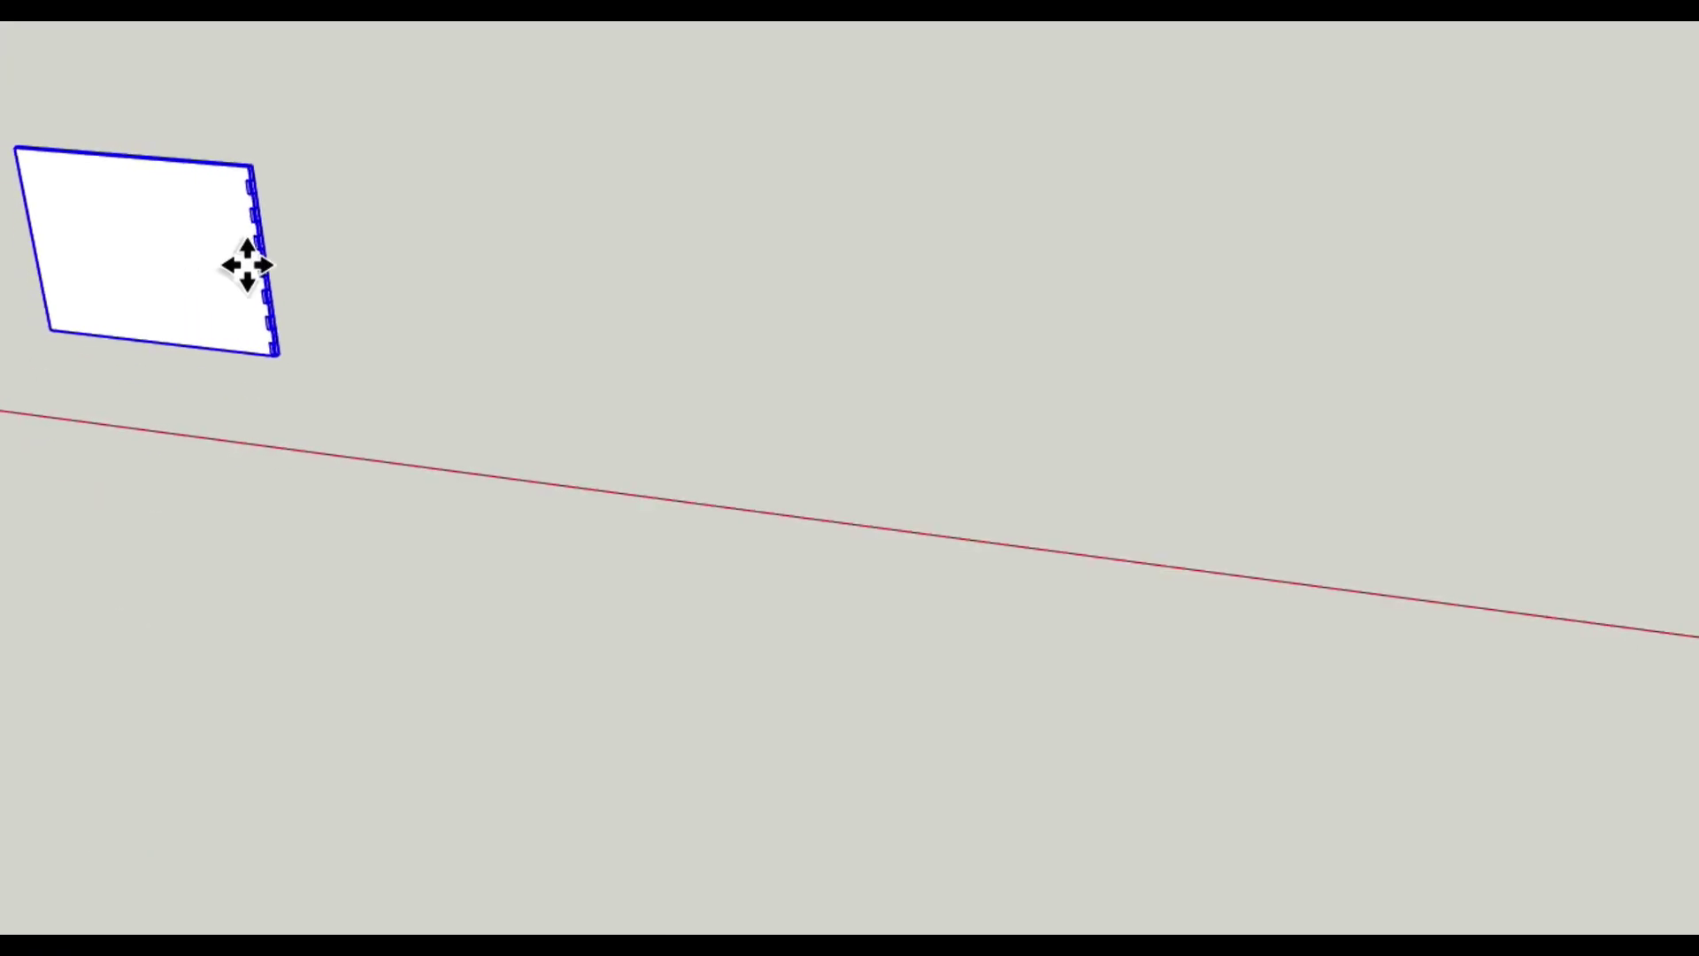
{"action": "key", "text": "ctrl"}
{"action": "left_click", "coordinate": [246, 253]}
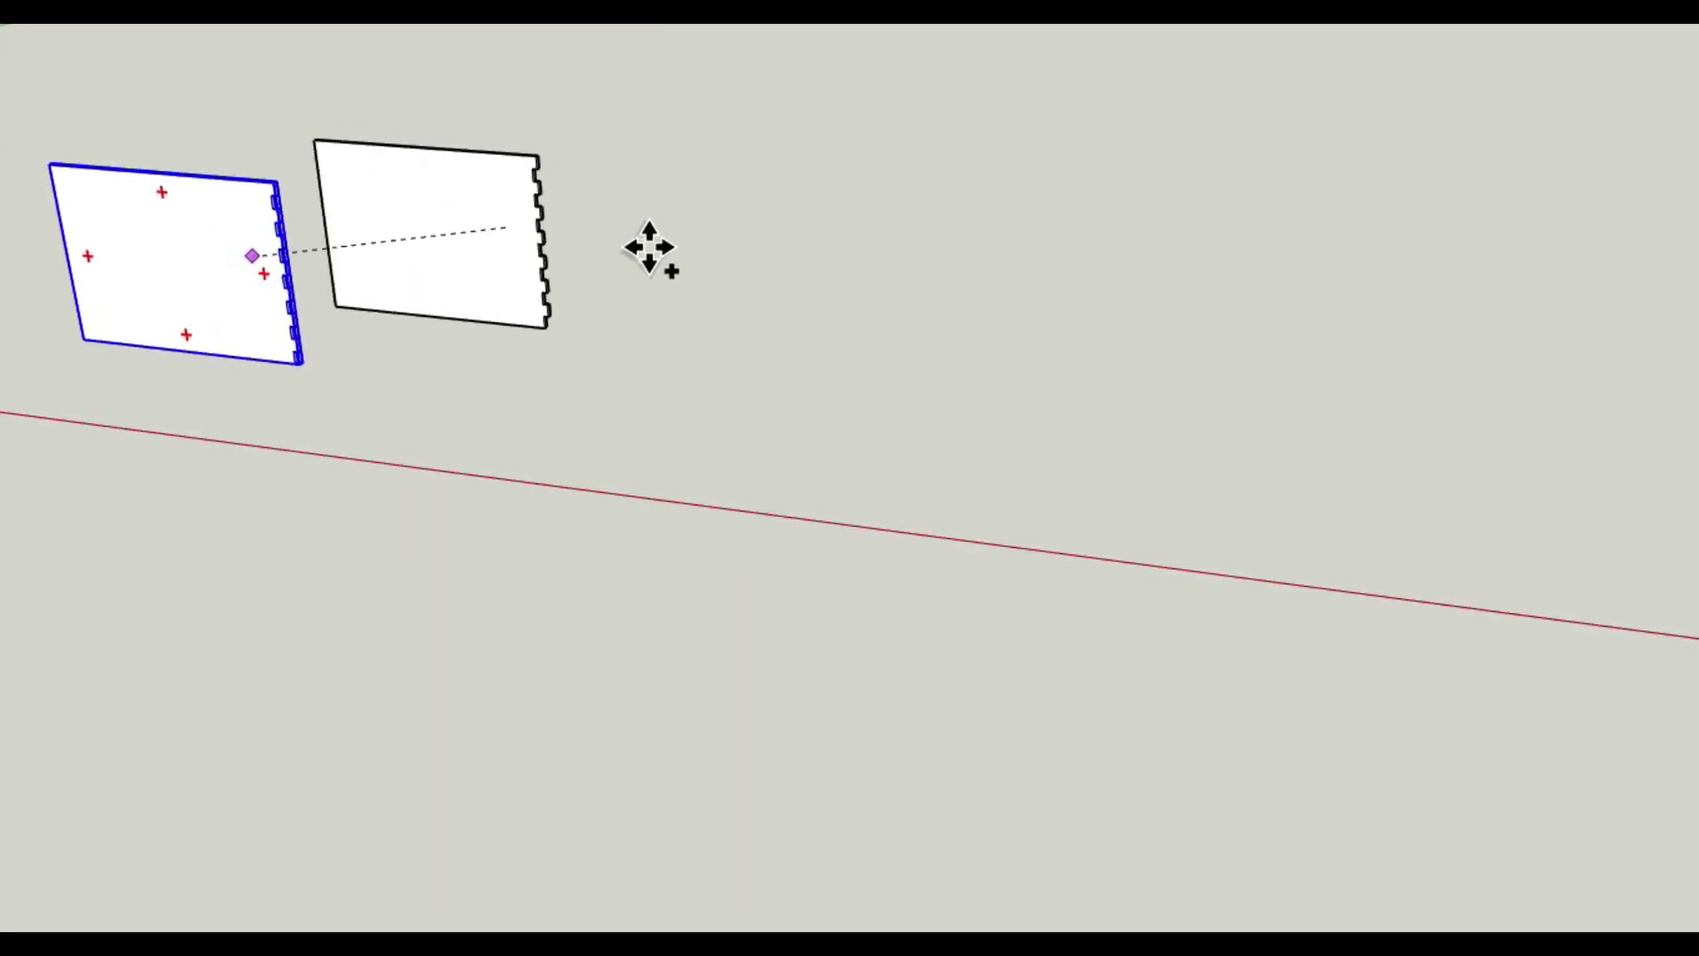
{"action": "left_click", "coordinate": [657, 326]}
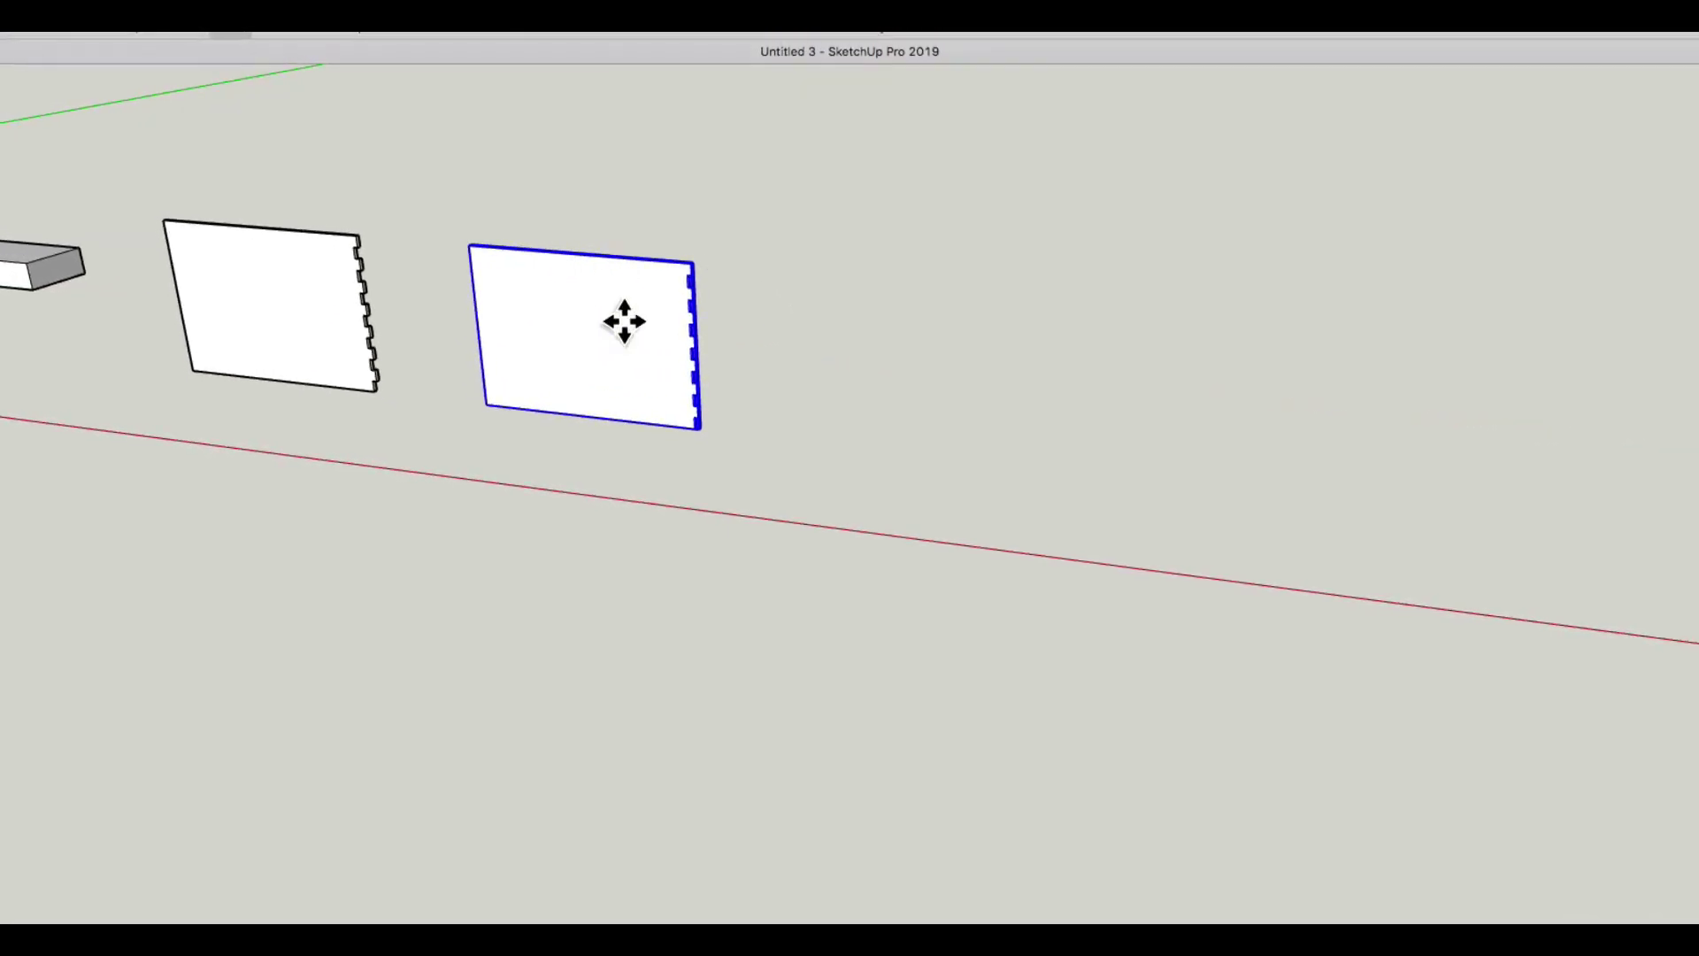
Mirror the copied board along its blue axis so its notches reverse.
{"action": "right_click", "coordinate": [586, 331]}
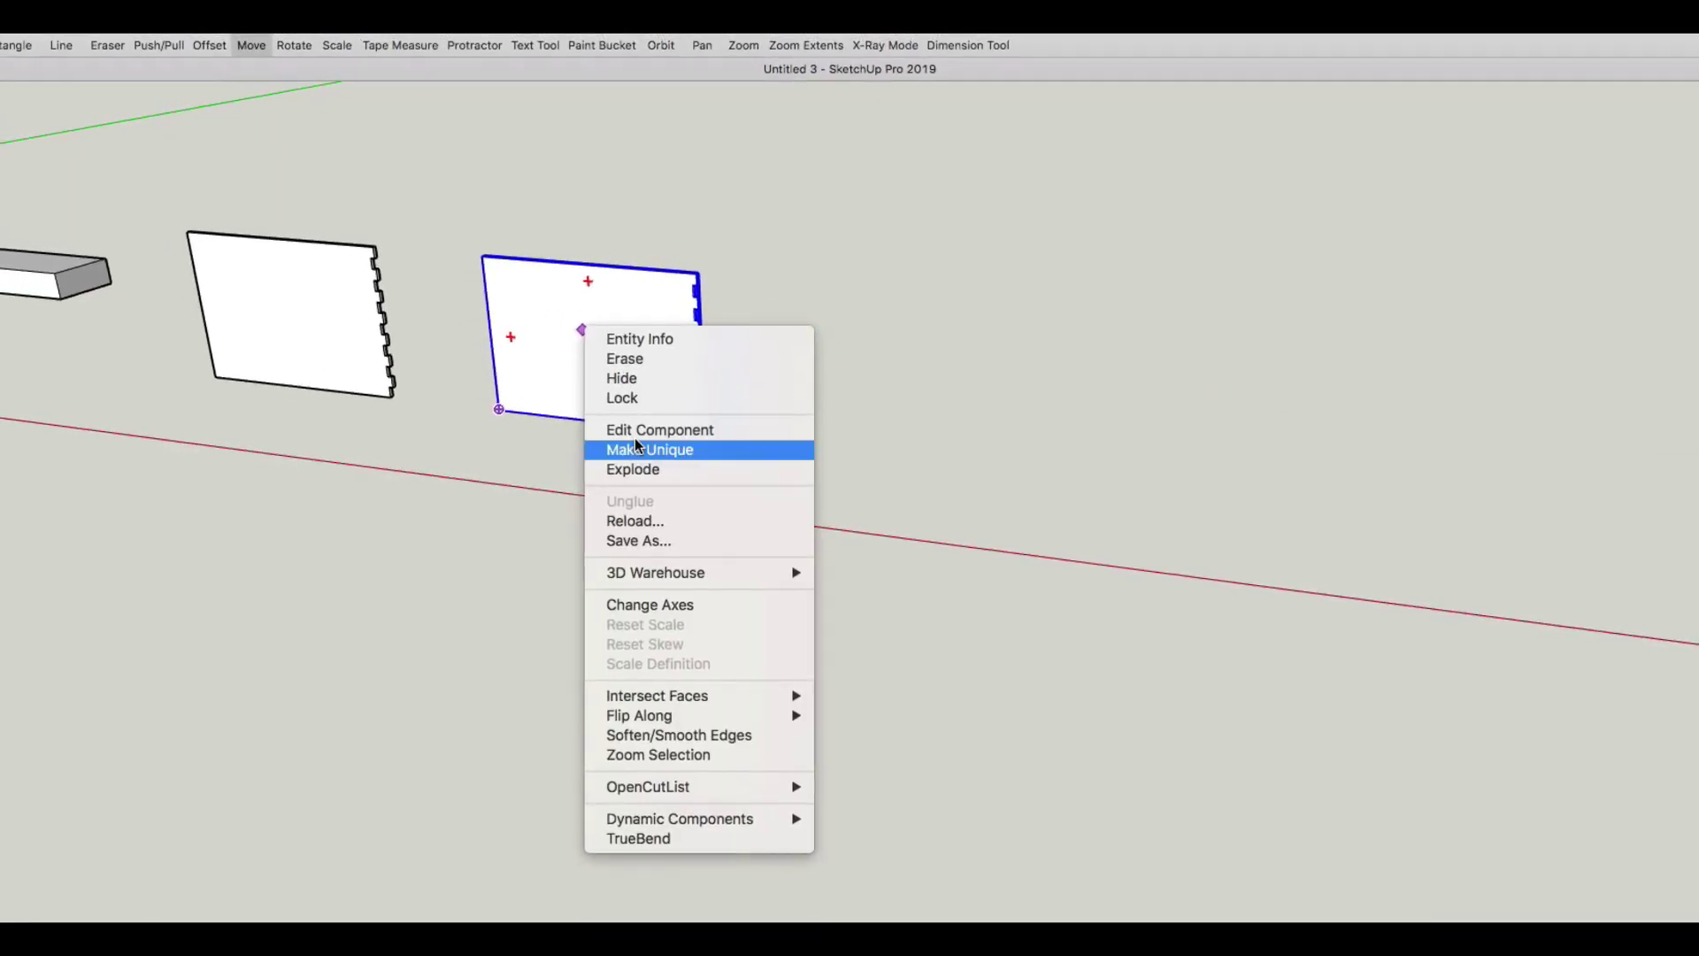
{"action": "mouse_move", "coordinate": [665, 695]}
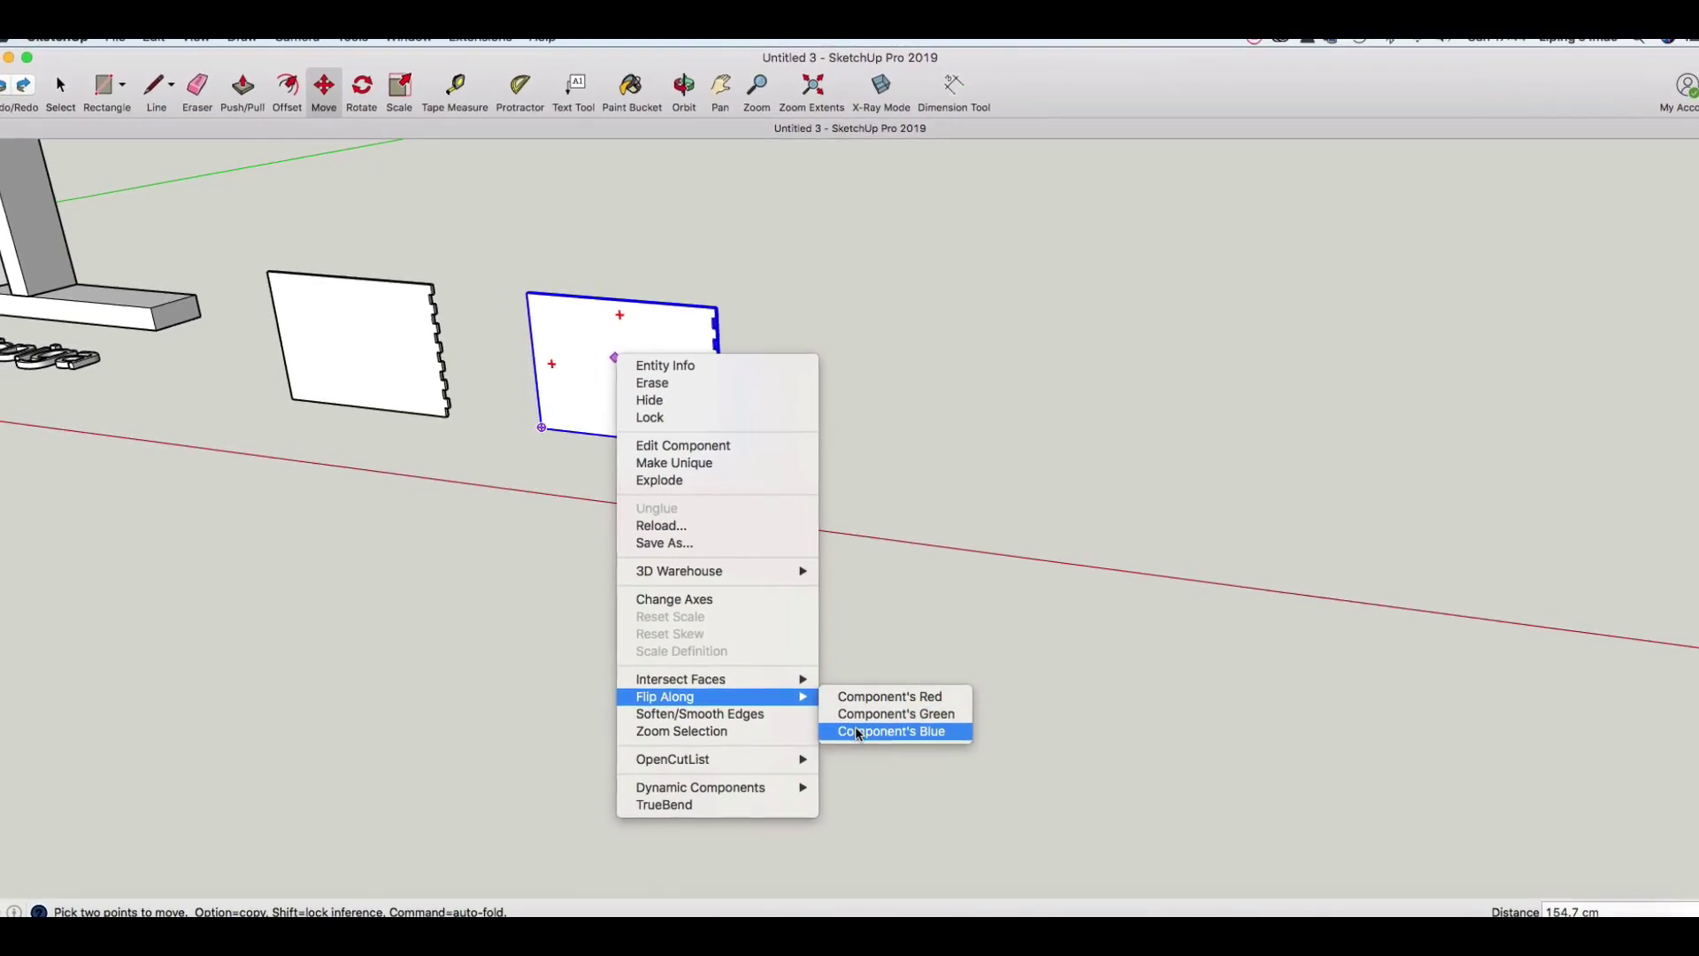
{"action": "left_click", "coordinate": [856, 699]}
{"action": "scroll", "coordinate": [701, 277], "scroll_direction": "up", "scroll_amount": 5}
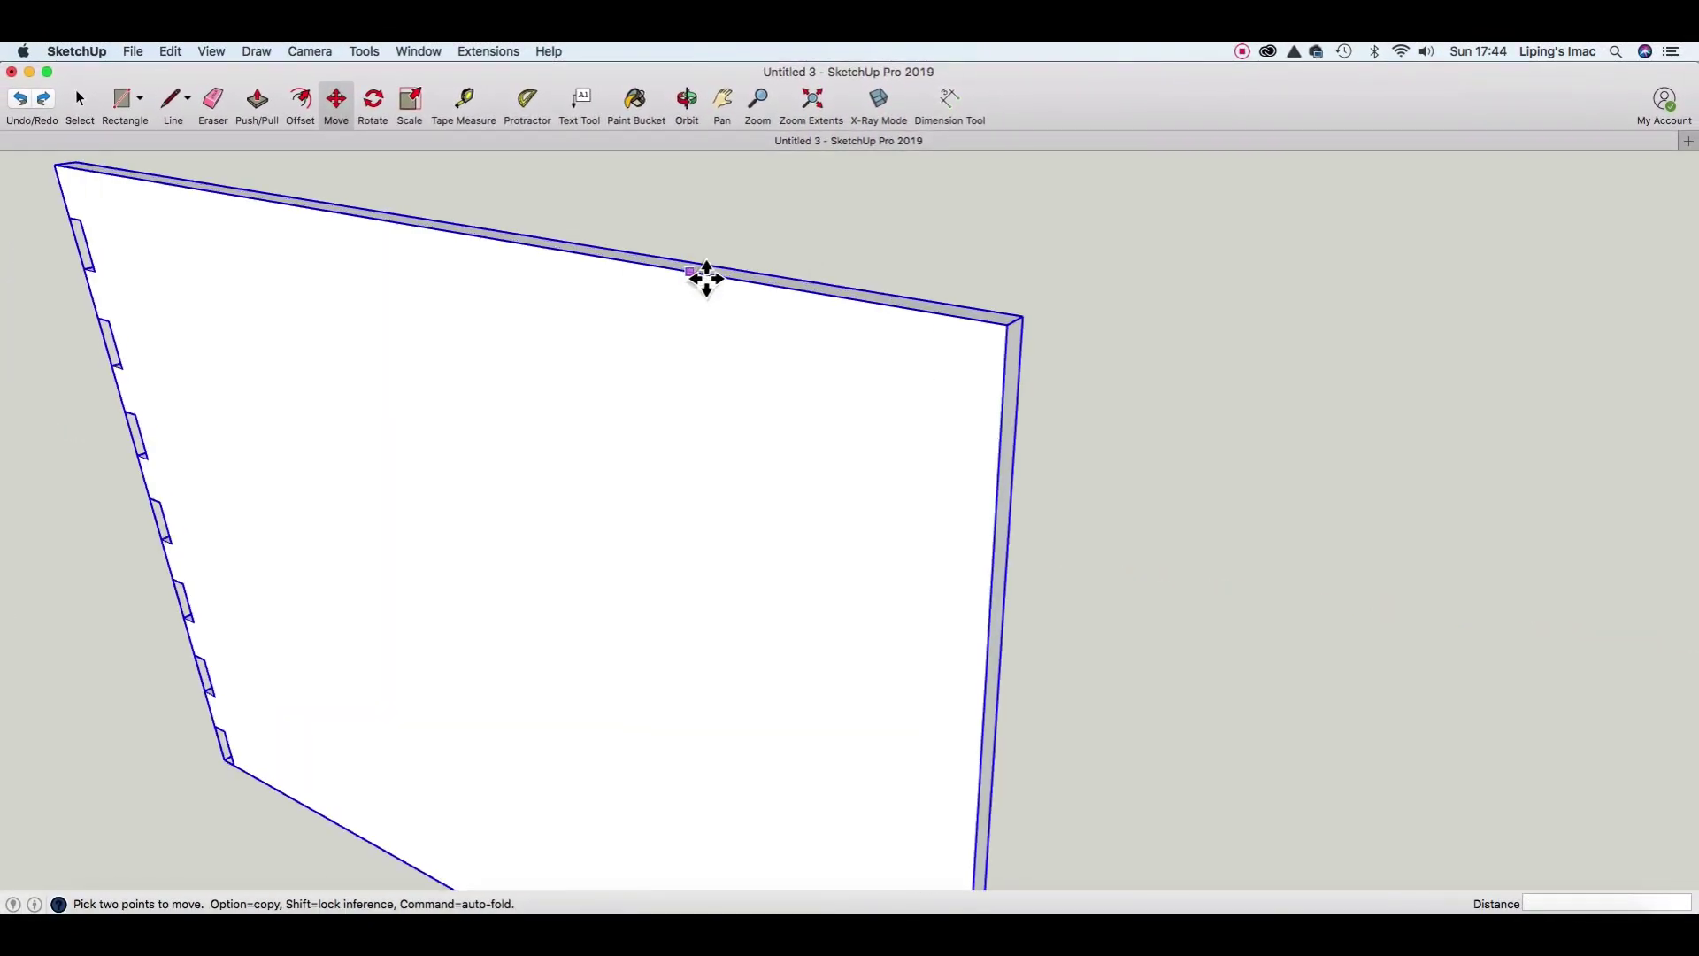
{"action": "scroll", "coordinate": [735, 281], "scroll_direction": "up", "scroll_amount": 3}
{"action": "scroll", "coordinate": [738, 290], "scroll_direction": "down", "scroll_amount": 1}
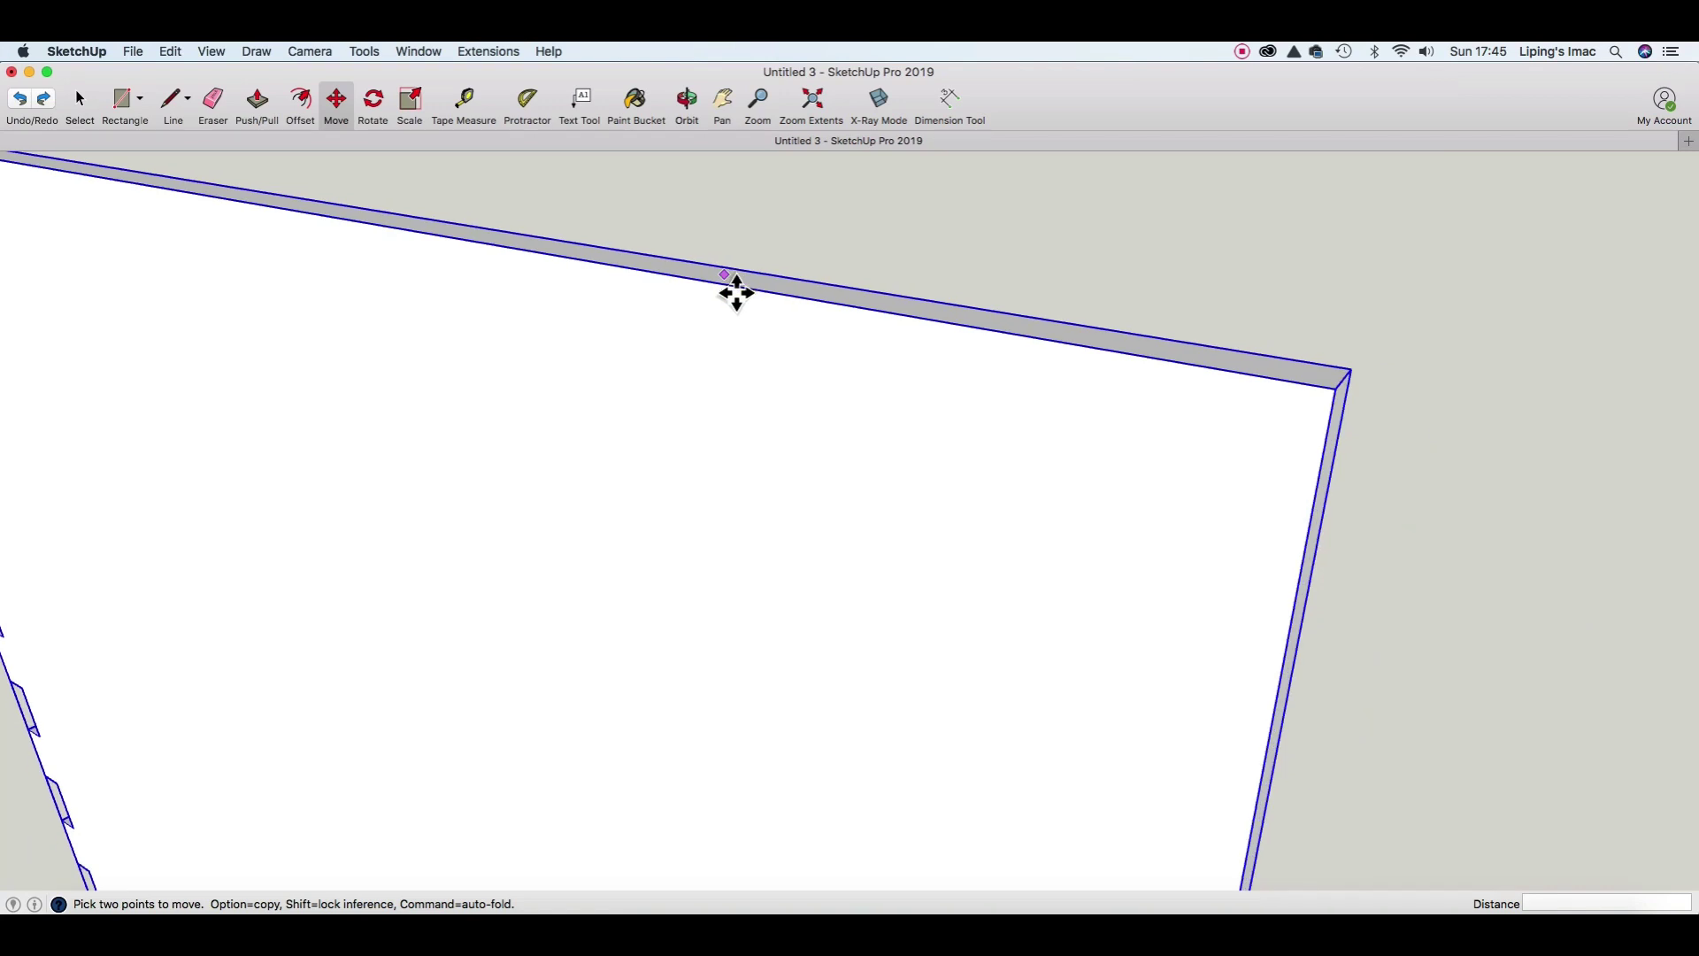
{"action": "scroll", "coordinate": [736, 292], "scroll_direction": "down", "scroll_amount": 3}
{"action": "scroll", "coordinate": [734, 295], "scroll_direction": "down", "scroll_amount": 2}
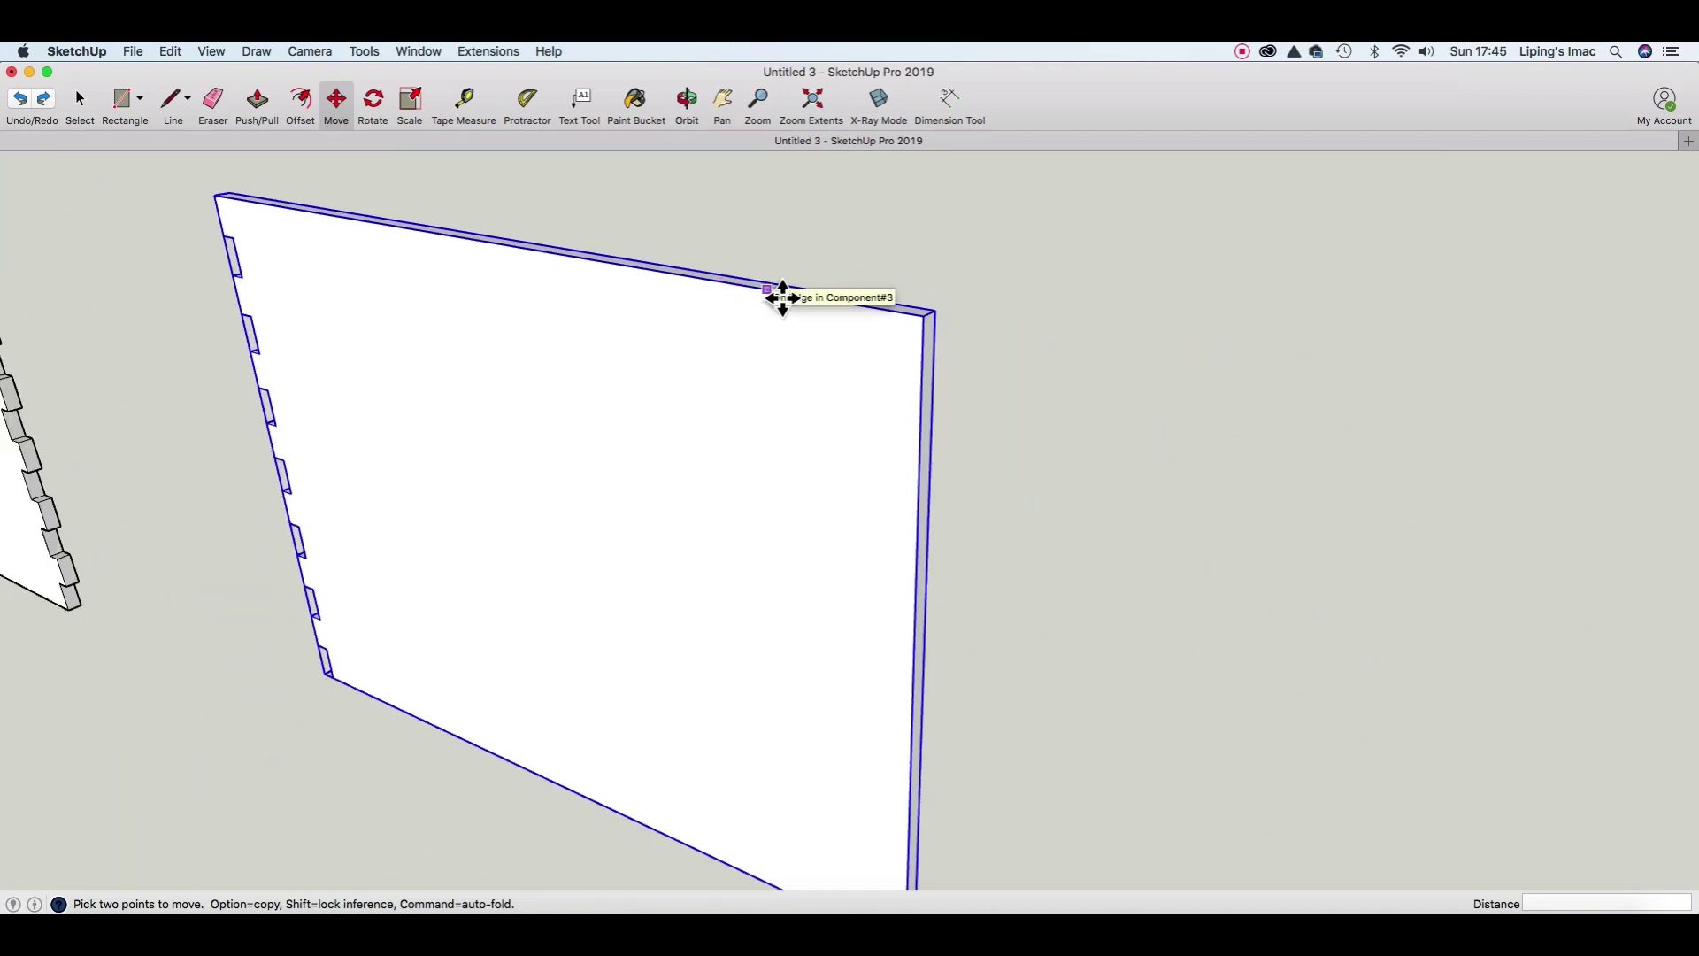
{"action": "left_click", "coordinate": [875, 233]}
Raise the copied board slightly by moving its top edge upward.
{"action": "key", "text": "space"}
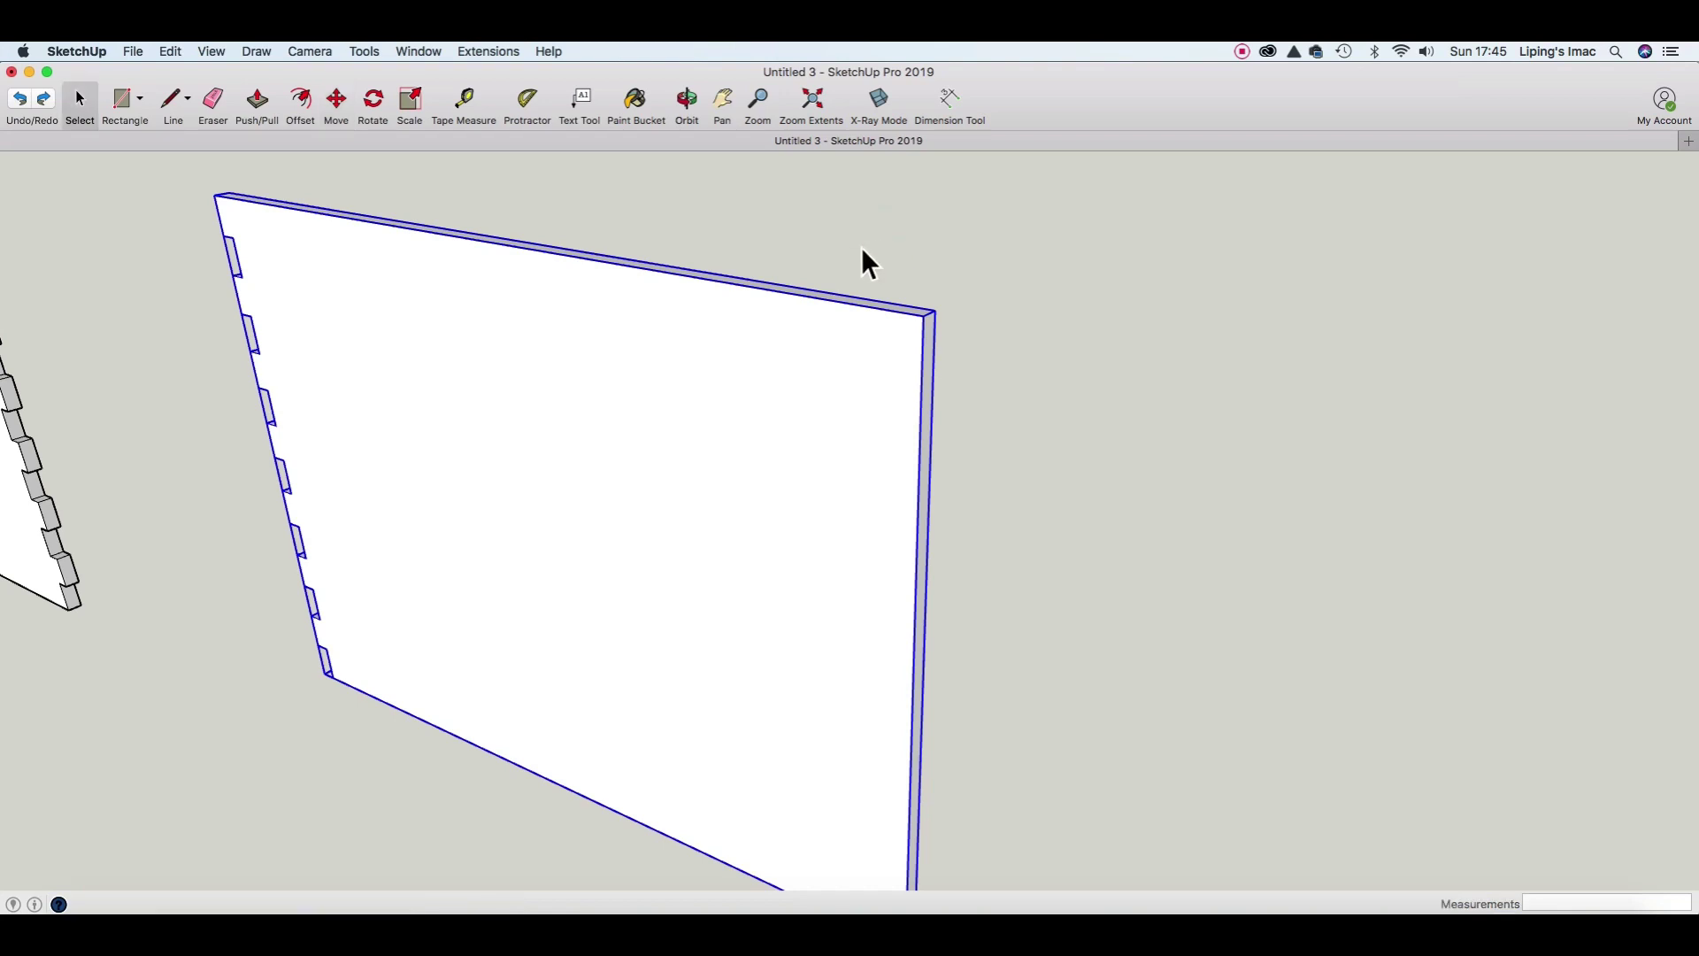
{"action": "key", "text": "m"}
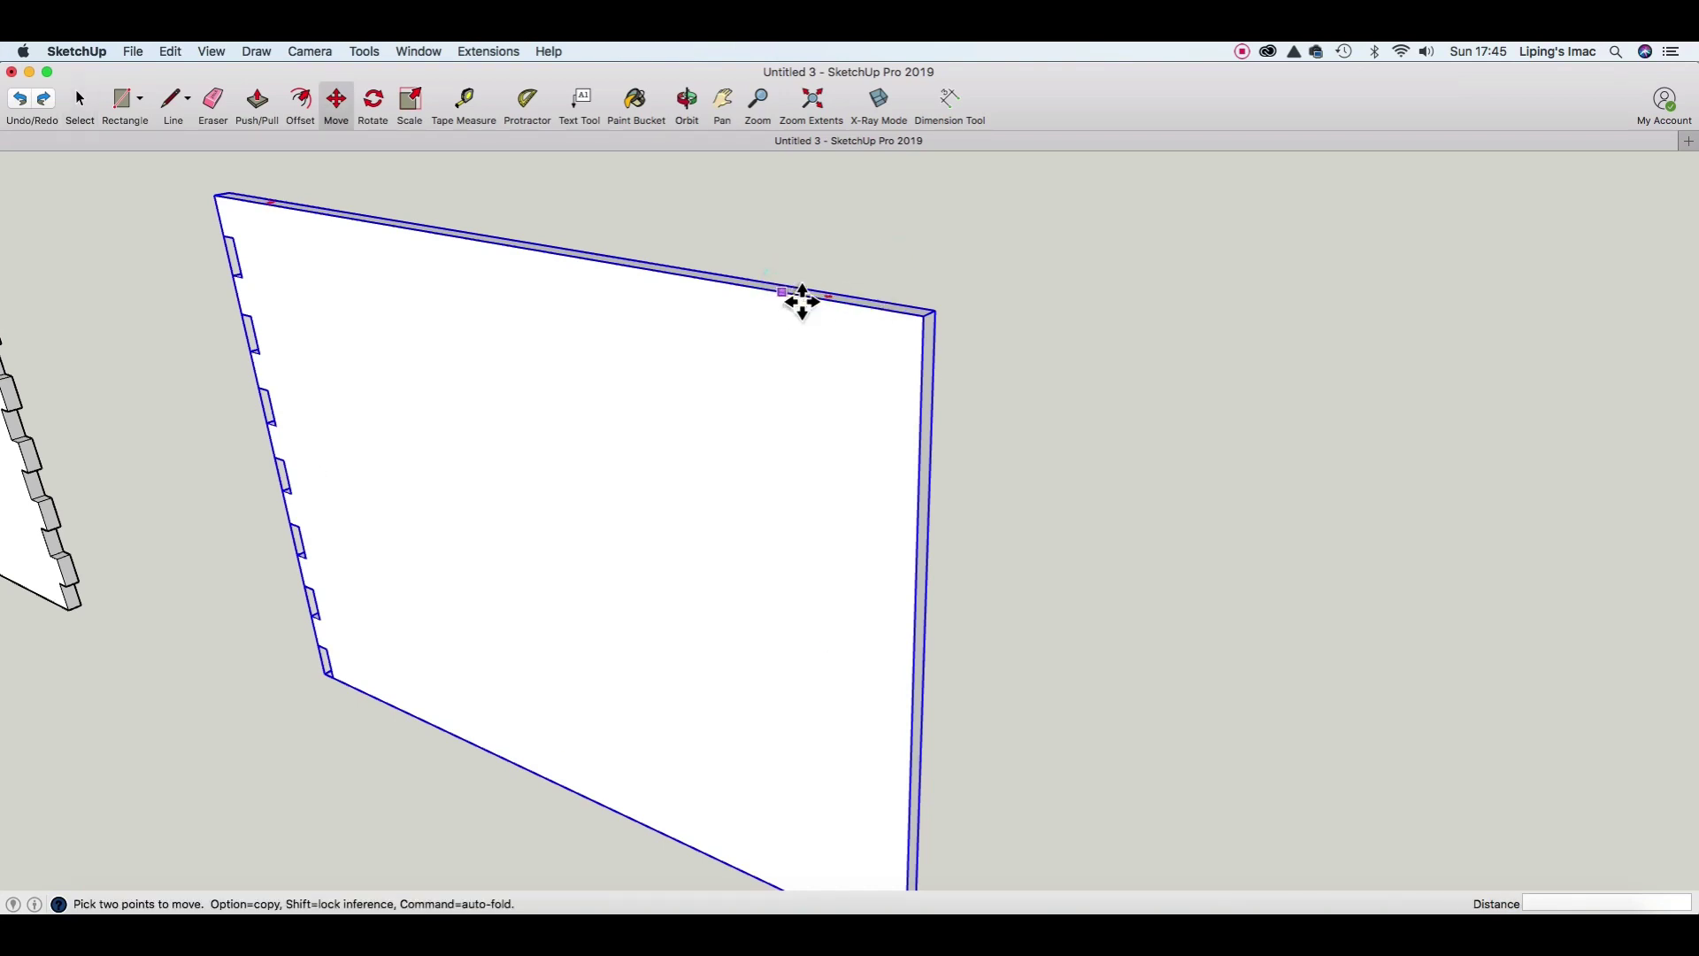
{"action": "left_click", "coordinate": [826, 298]}
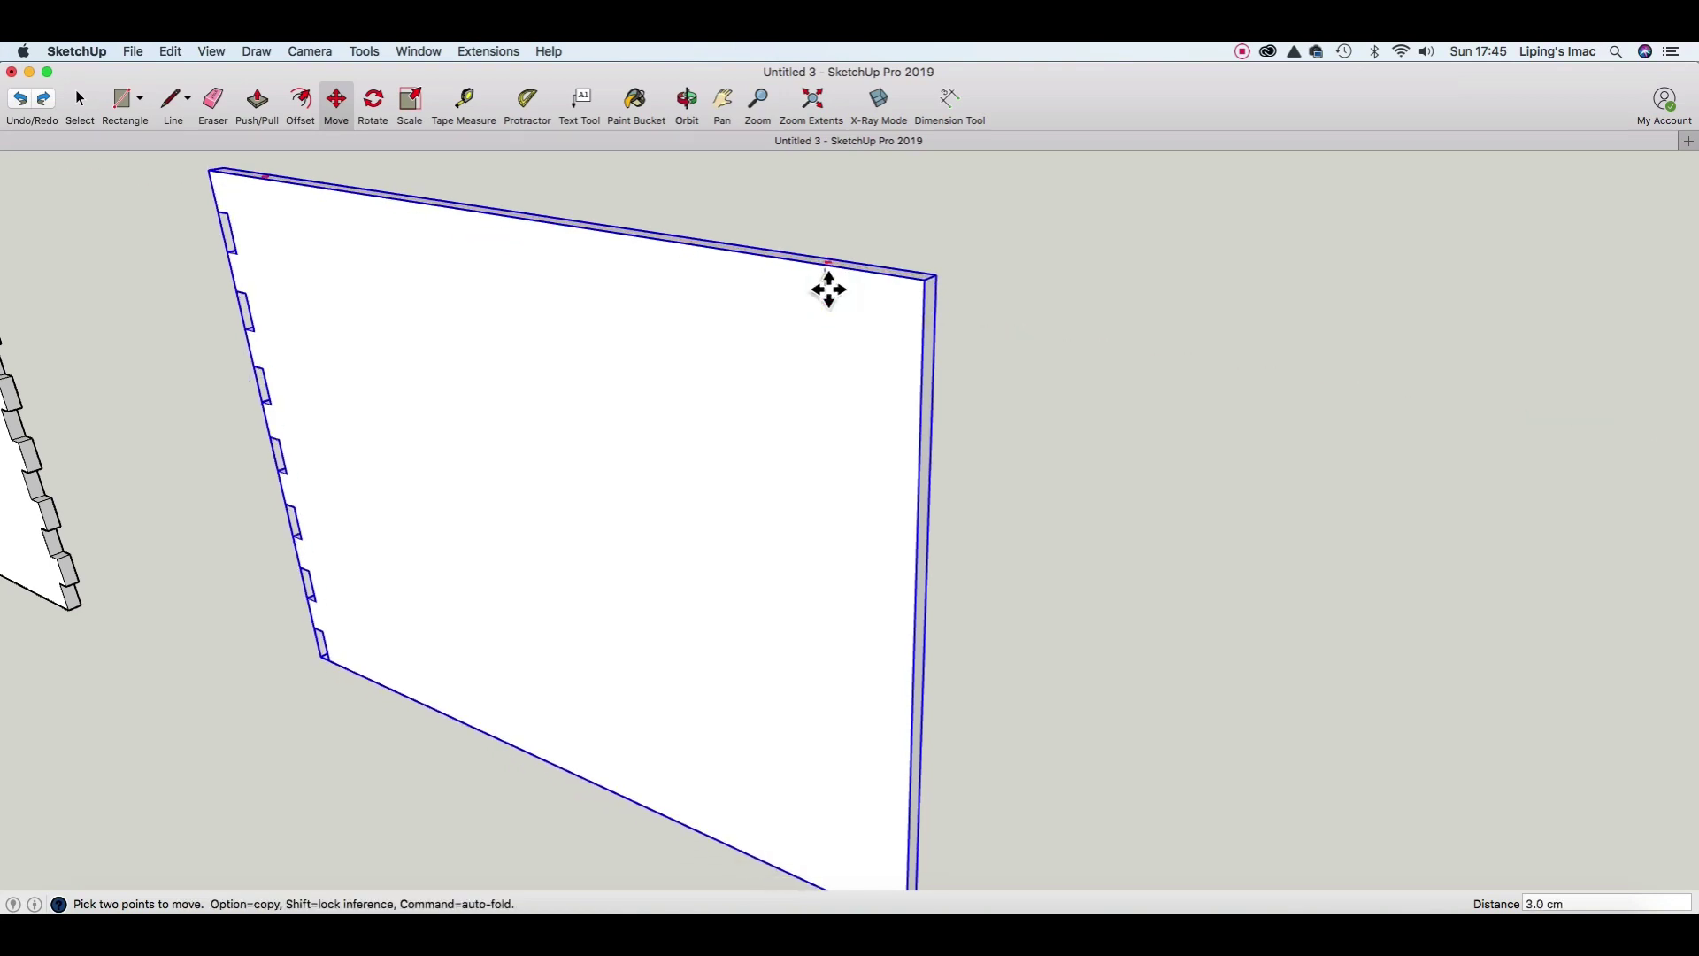
{"action": "left_click", "coordinate": [830, 272]}
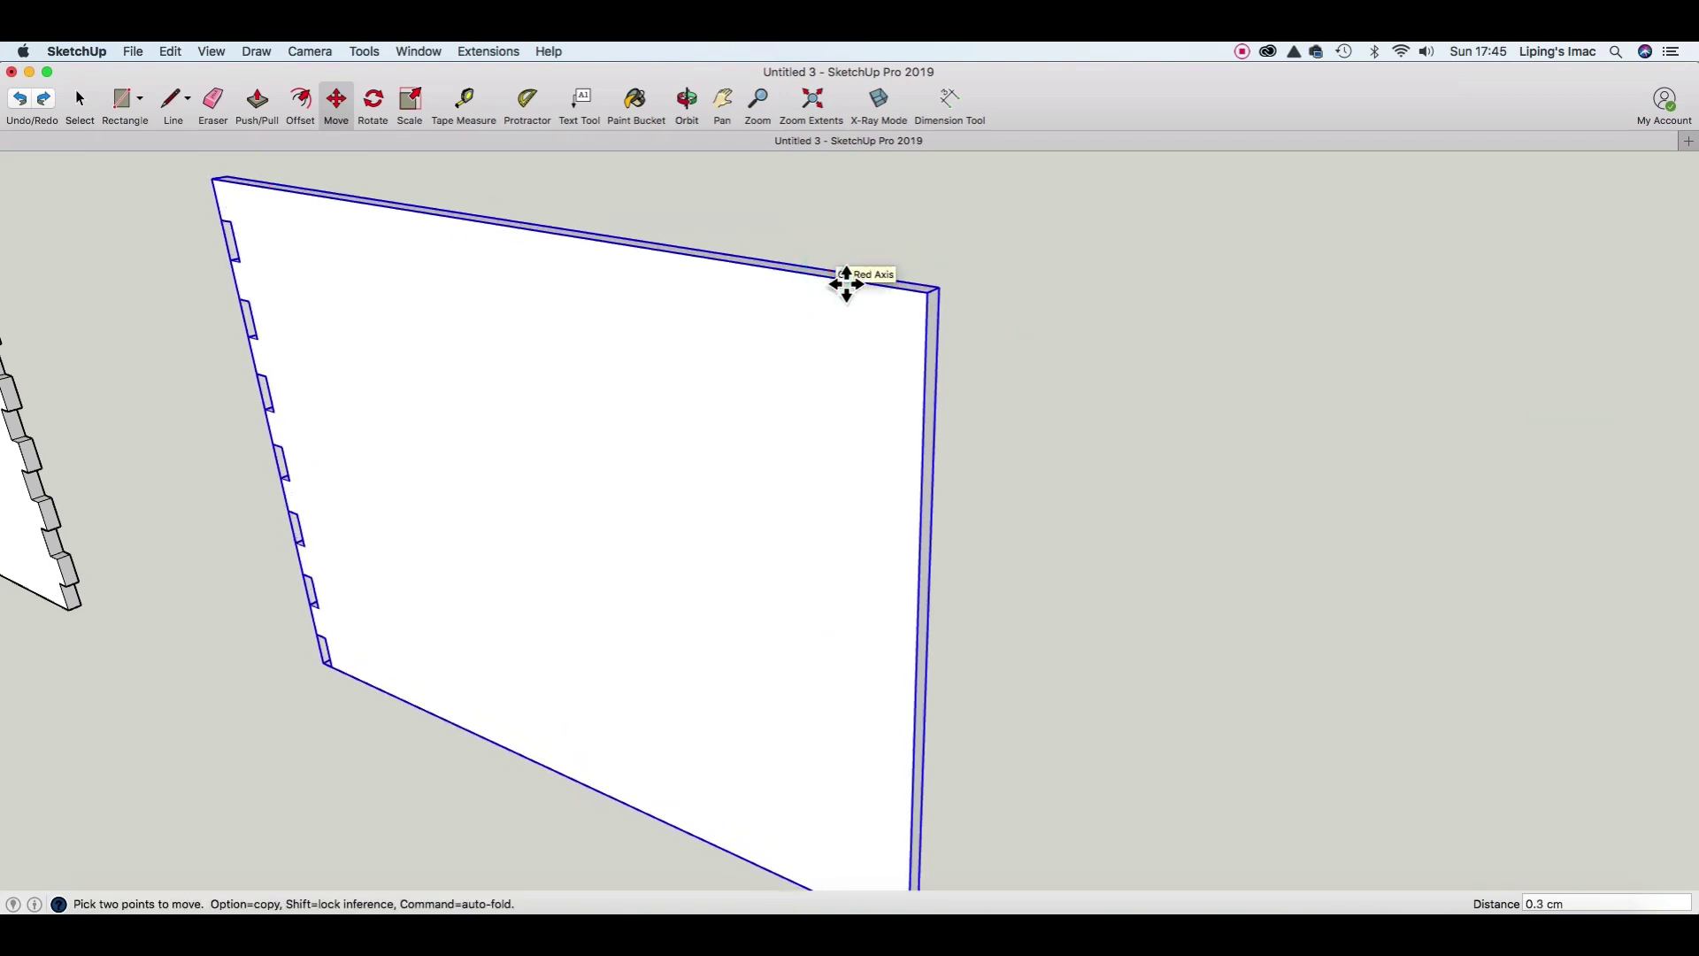
Orbit the view and begin rotating the board about its top edge.
{"action": "left_click", "coordinate": [688, 100]}
{"action": "mouse_move", "coordinate": [735, 304]}
{"action": "left_mouse_down"}
{"action": "mouse_move", "coordinate": [675, 386]}
{"action": "mouse_move", "coordinate": [721, 417]}
{"action": "left_mouse_up"}
{"action": "key", "text": "space"}
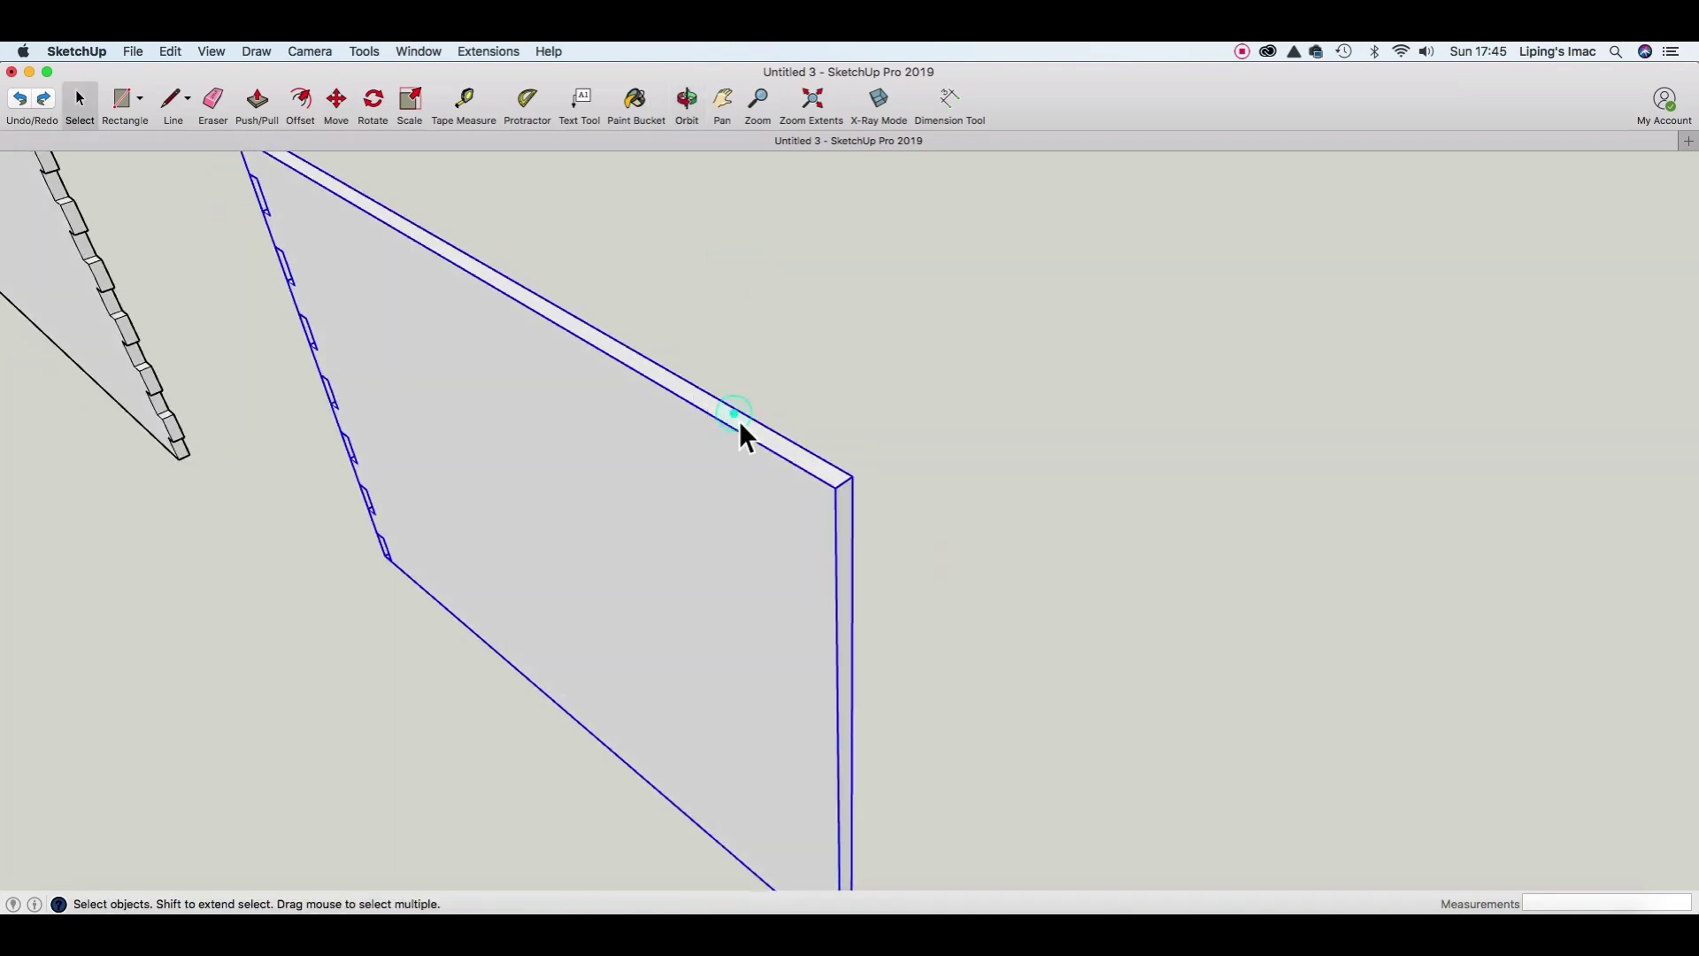
{"action": "key", "text": "m"}
{"action": "left_click", "coordinate": [769, 442]}
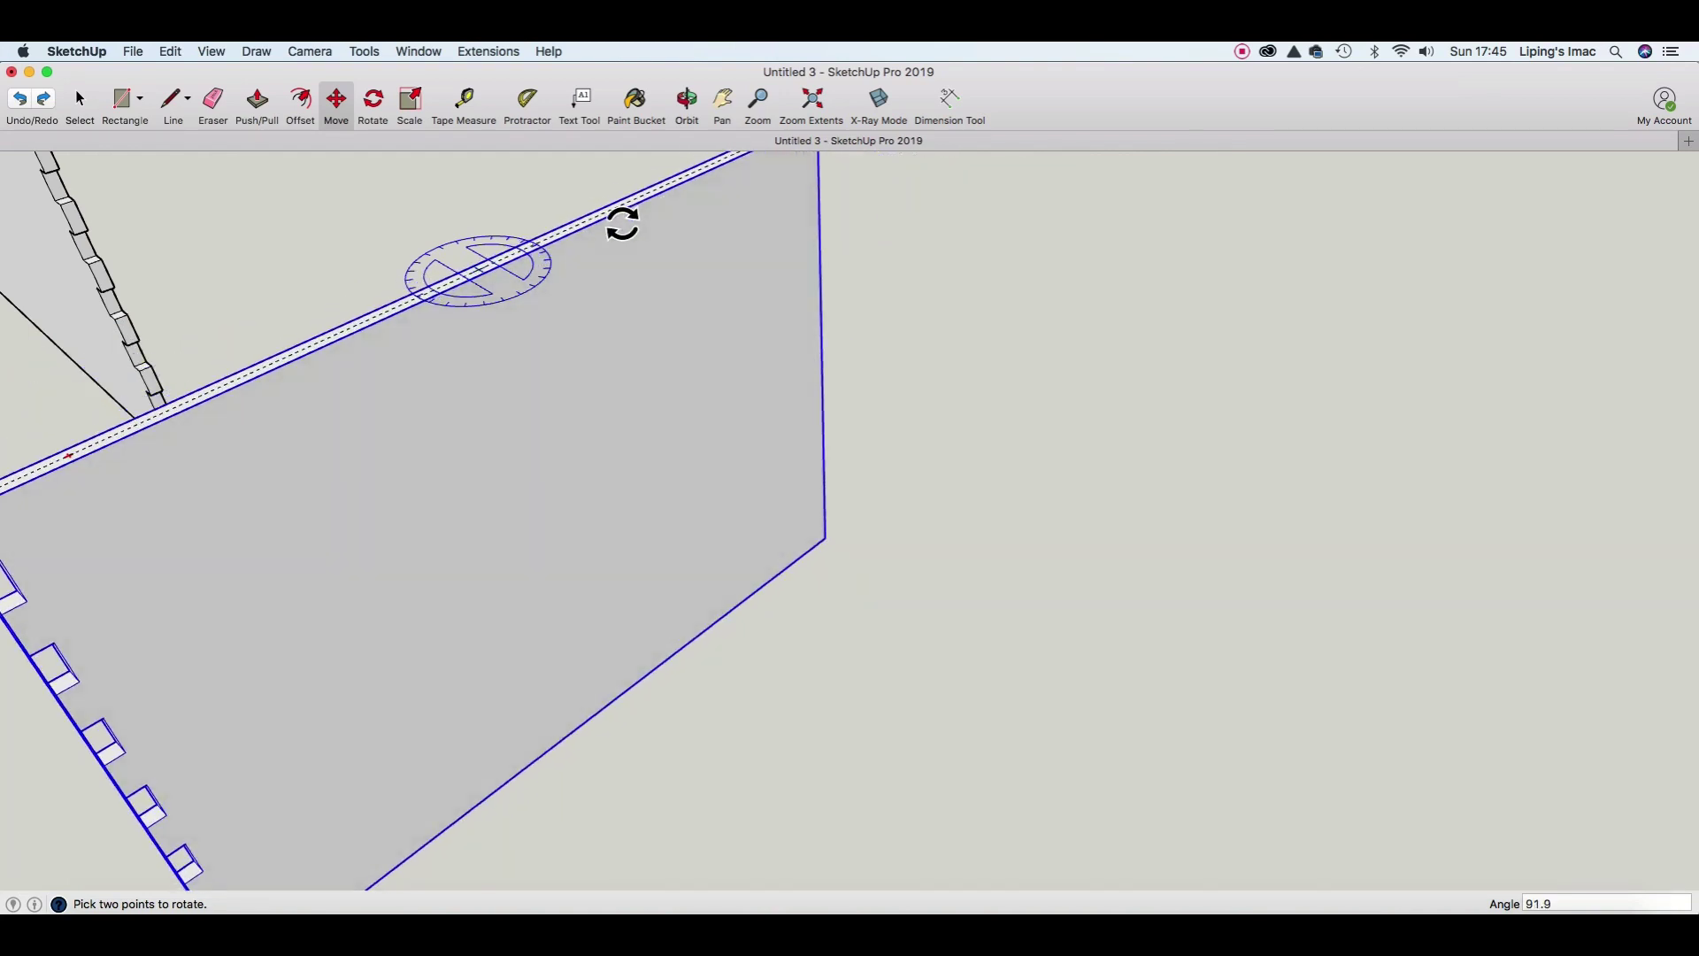
Fix the copied board's rotation at 90°.
{"action": "left_click", "coordinate": [620, 227]}
{"action": "scroll", "coordinate": [564, 395], "scroll_direction": "down", "scroll_amount": 3}
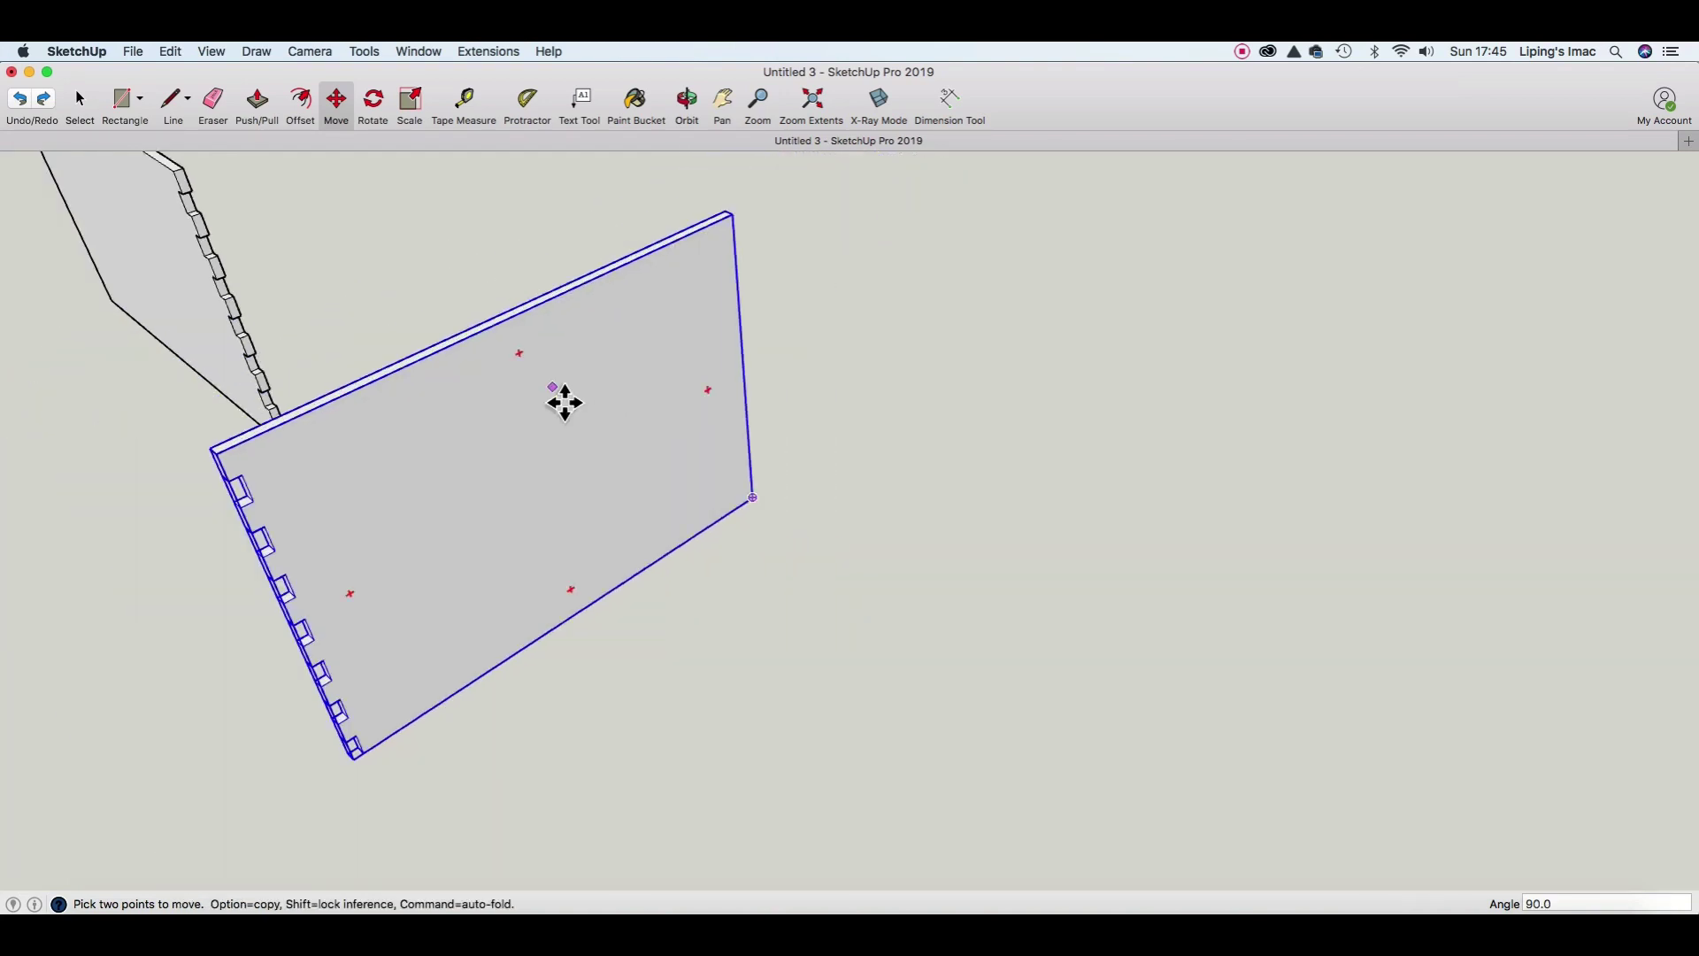
{"action": "scroll", "coordinate": [559, 402], "scroll_direction": "down", "scroll_amount": 2}
{"action": "scroll", "coordinate": [522, 420], "scroll_direction": "down", "scroll_amount": 2}
{"action": "scroll", "coordinate": [459, 425], "scroll_direction": "up", "scroll_amount": 2}
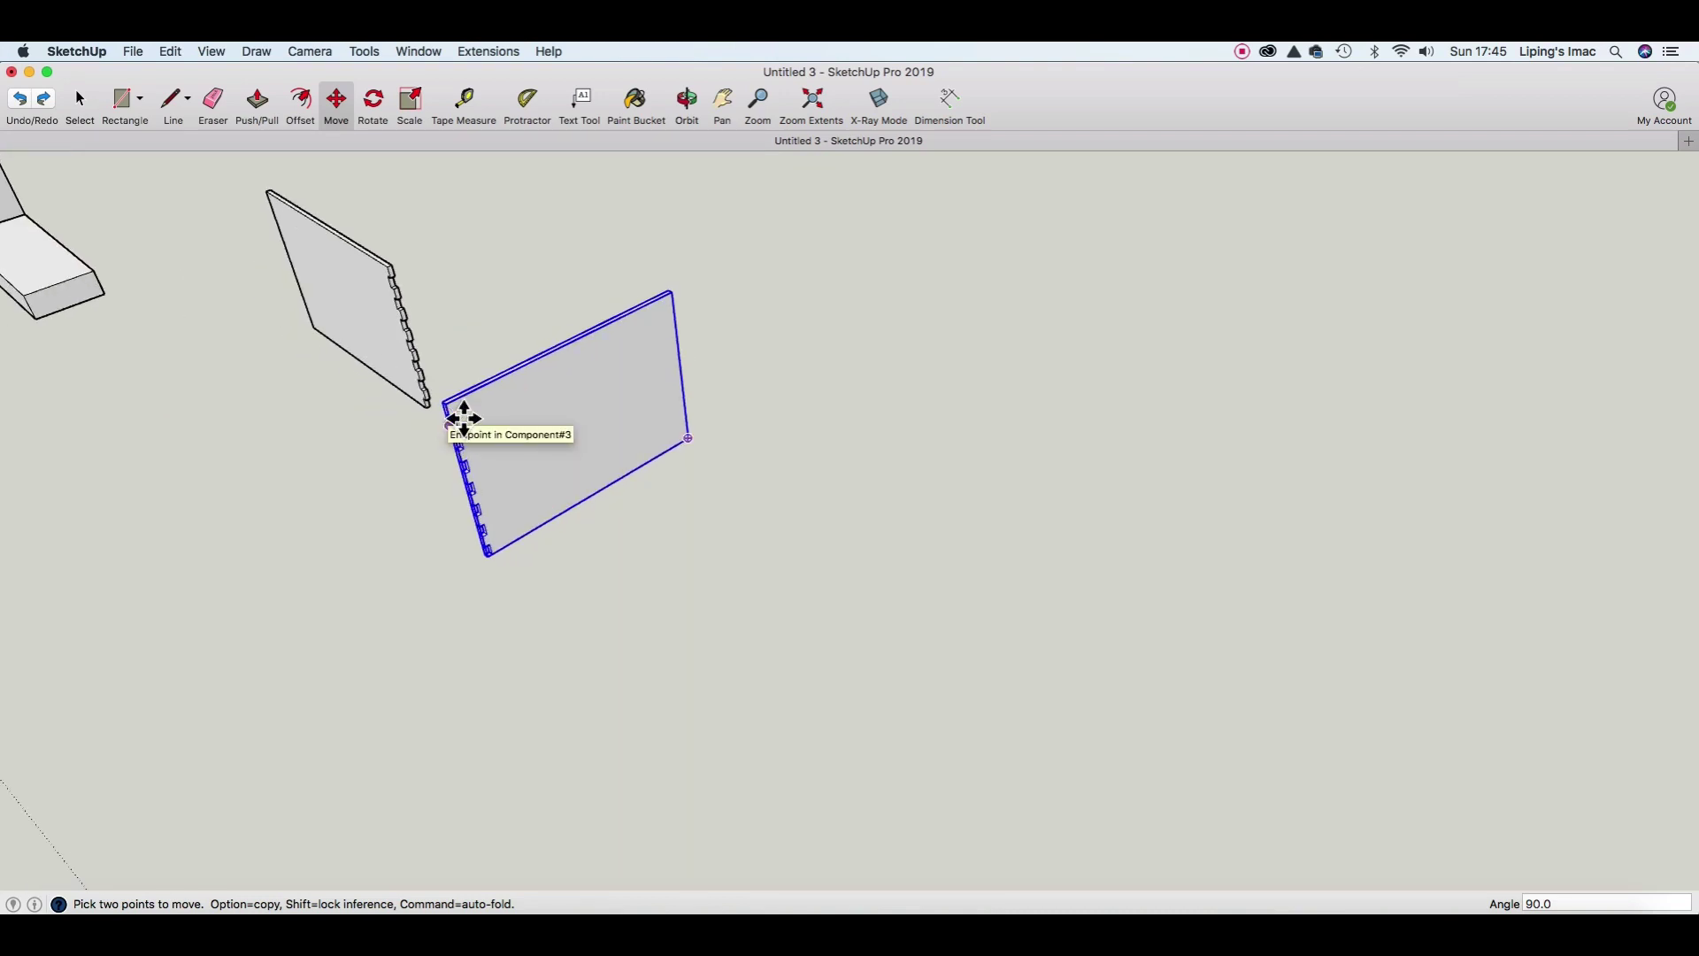
Try repositioning the rotated board by its corner, then cancel the move.
{"action": "left_click", "coordinate": [459, 416]}
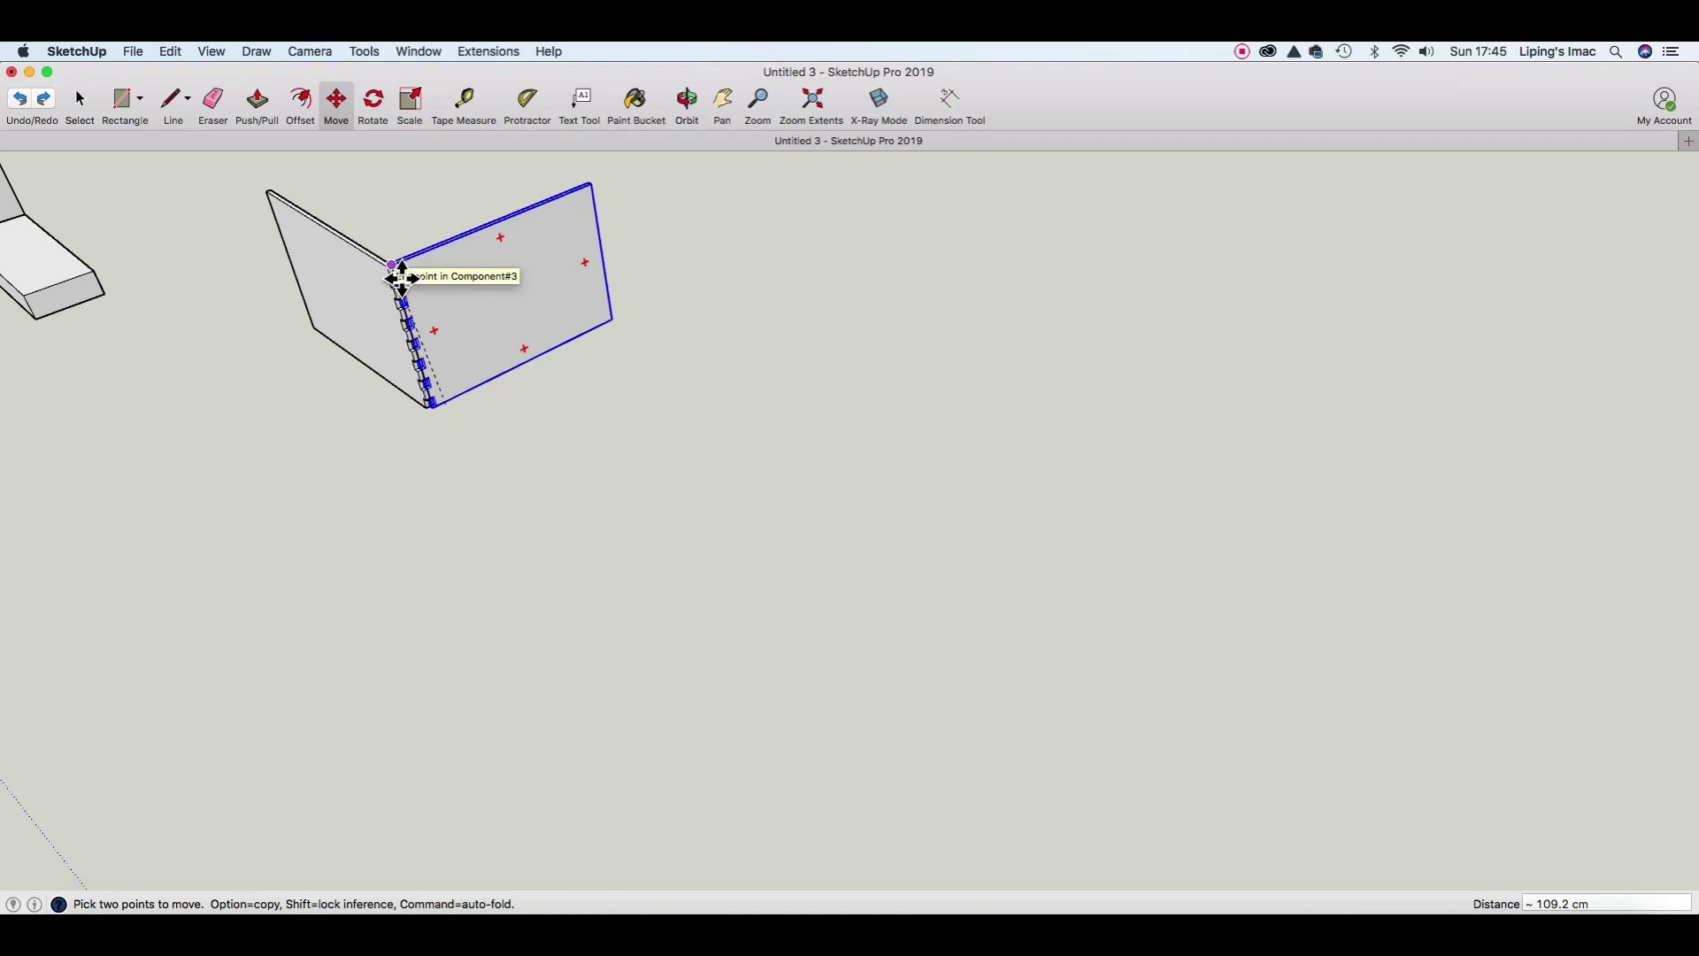
{"action": "scroll", "coordinate": [418, 290], "scroll_direction": "up", "scroll_amount": 1}
{"action": "scroll", "coordinate": [418, 290], "scroll_direction": "up", "scroll_amount": 1}
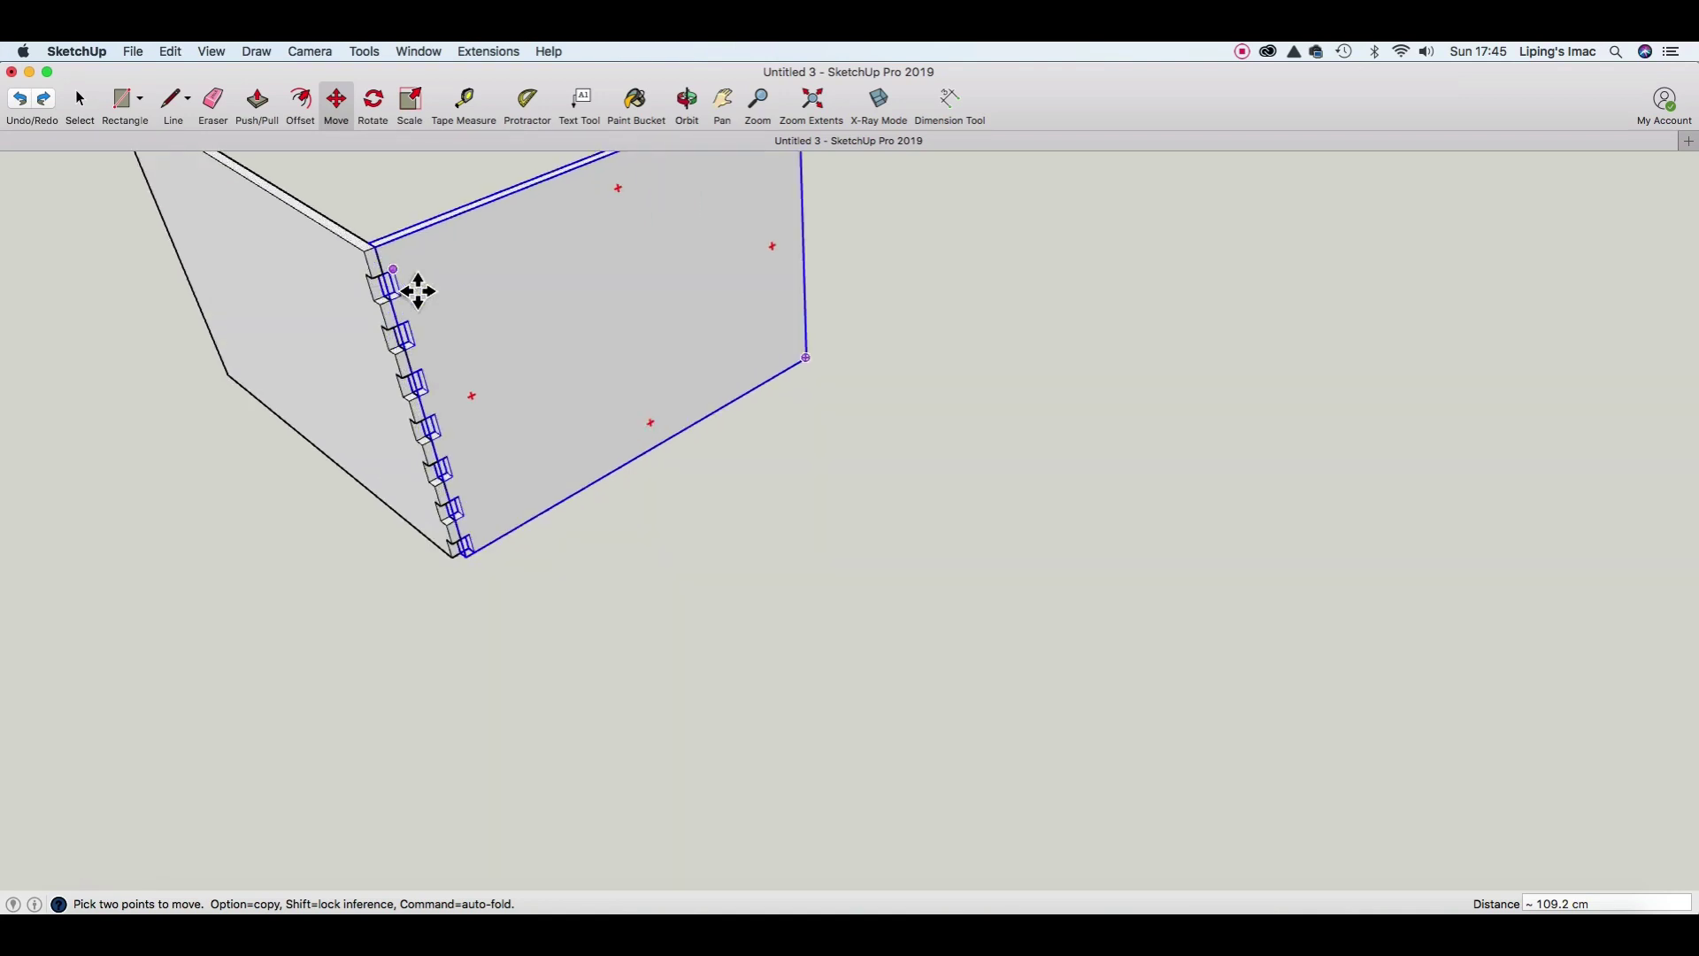
{"action": "scroll", "coordinate": [417, 288], "scroll_direction": "up", "scroll_amount": 1}
{"action": "scroll", "coordinate": [417, 288], "scroll_direction": "up", "scroll_amount": 1}
{"action": "scroll", "coordinate": [417, 288], "scroll_direction": "up", "scroll_amount": 1}
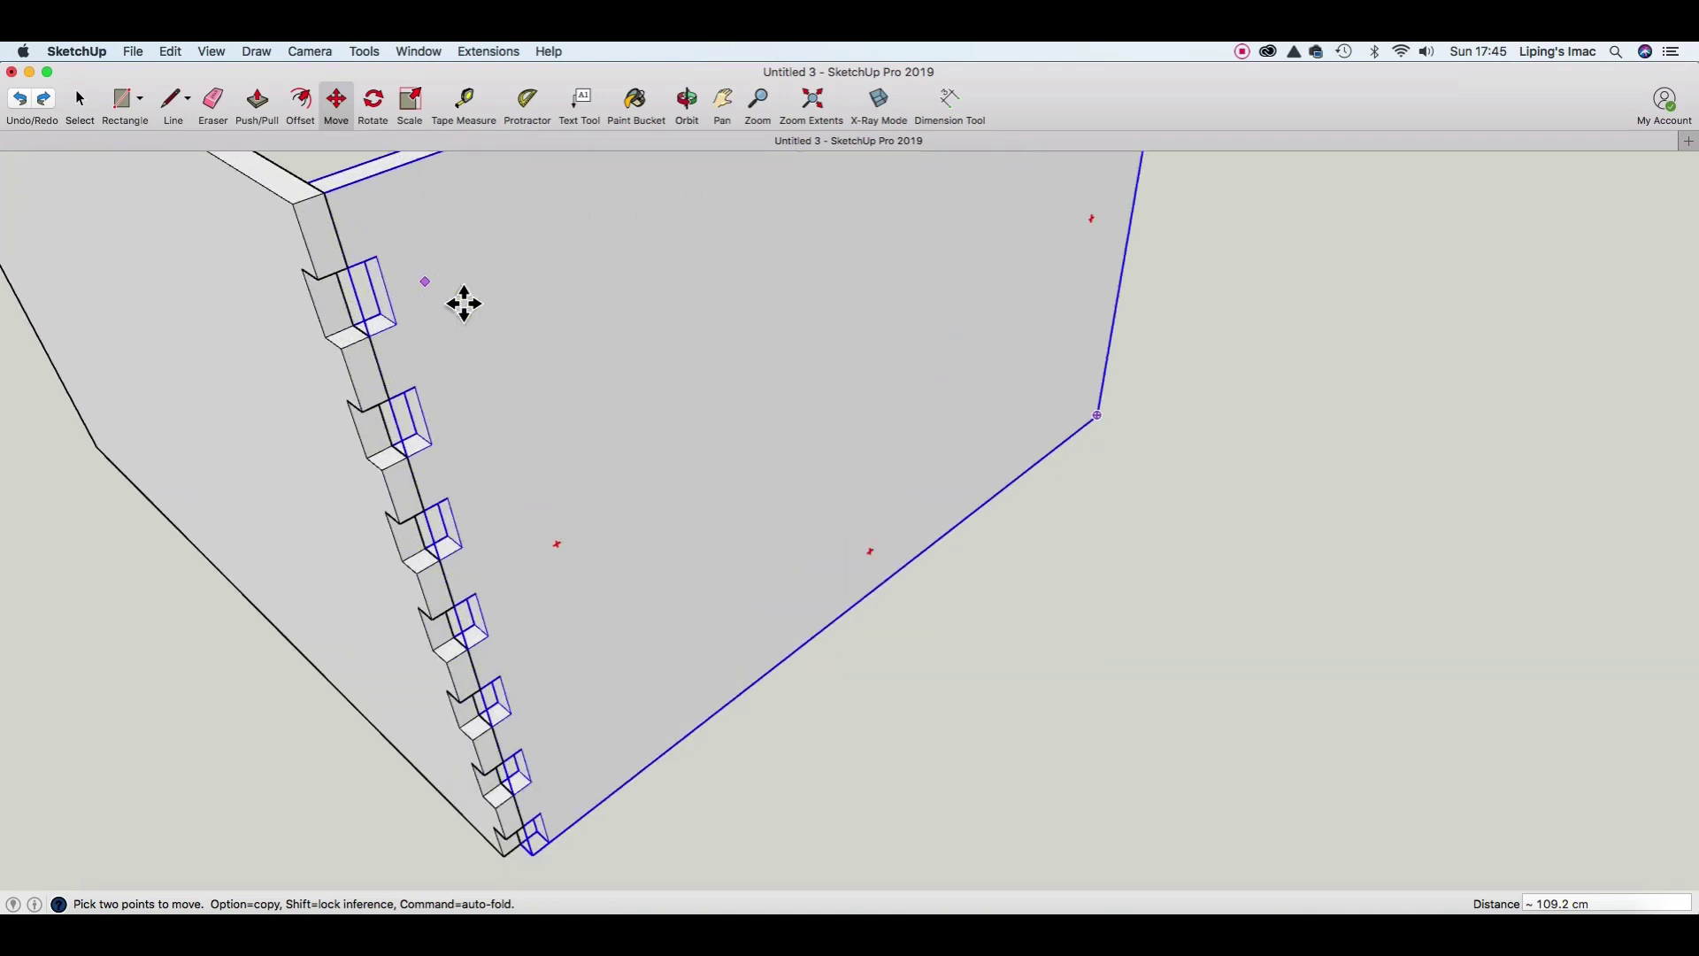
{"action": "scroll", "coordinate": [459, 297], "scroll_direction": "down", "scroll_amount": 2}
{"action": "left_click", "coordinate": [522, 267]}
{"action": "key", "text": "Escape"}
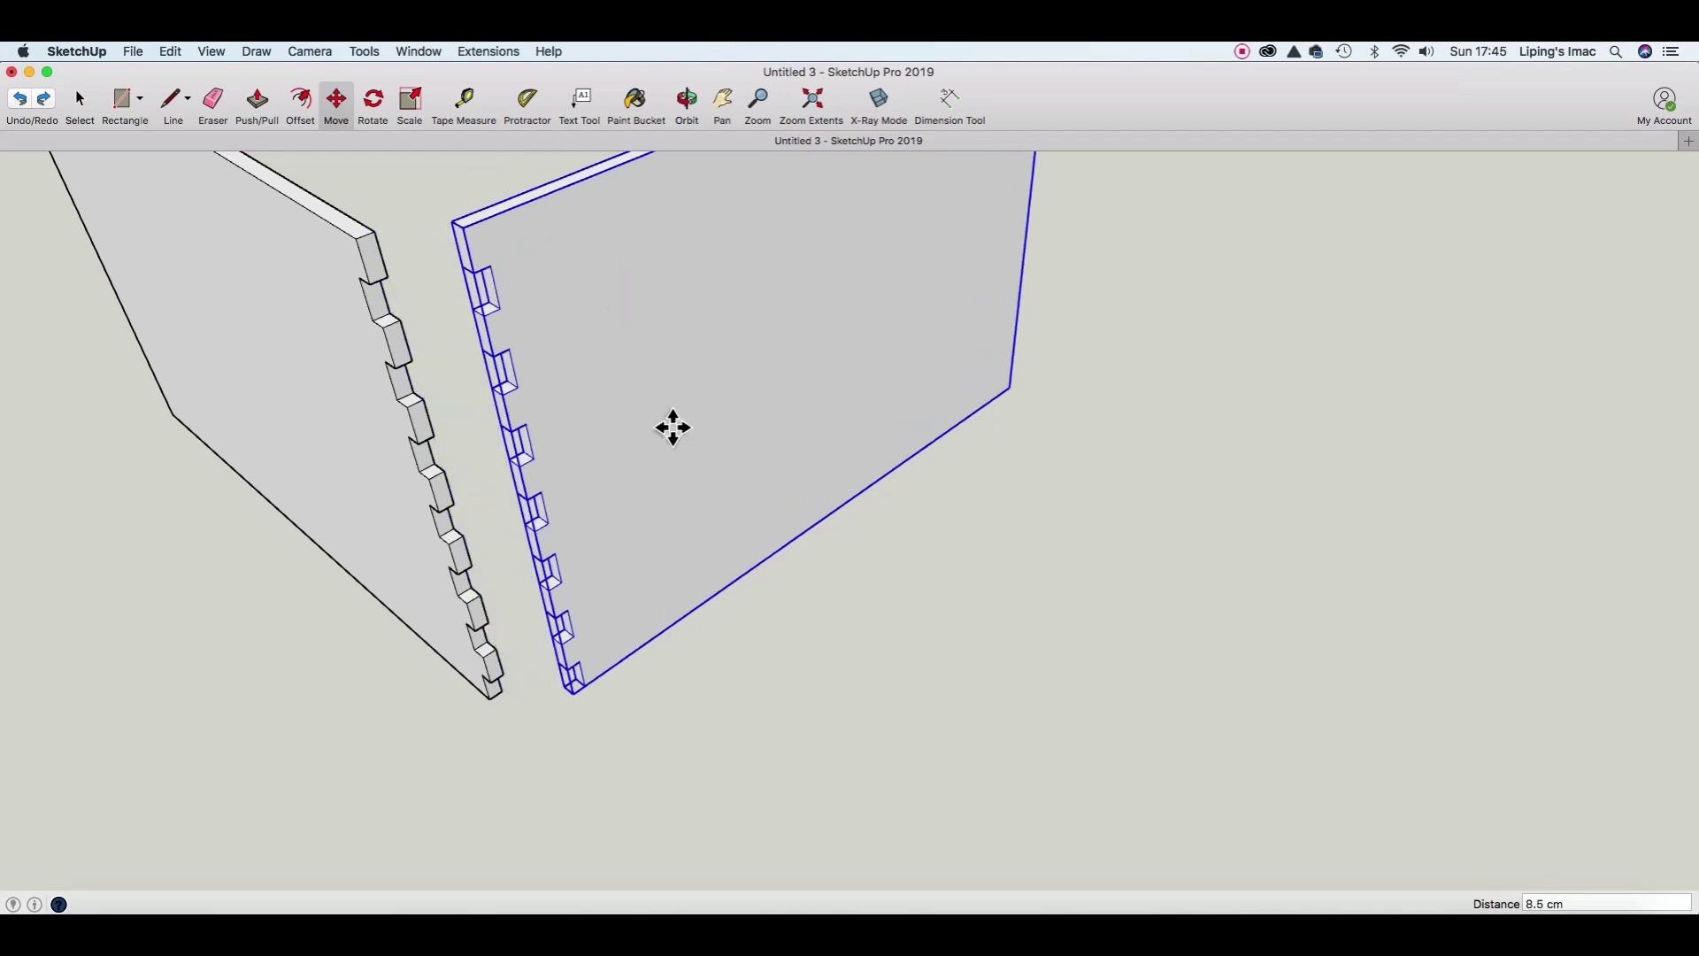
Flip the board along its green and red axes so its grooves face the original's tongues.
{"action": "right_click", "coordinate": [795, 460]}
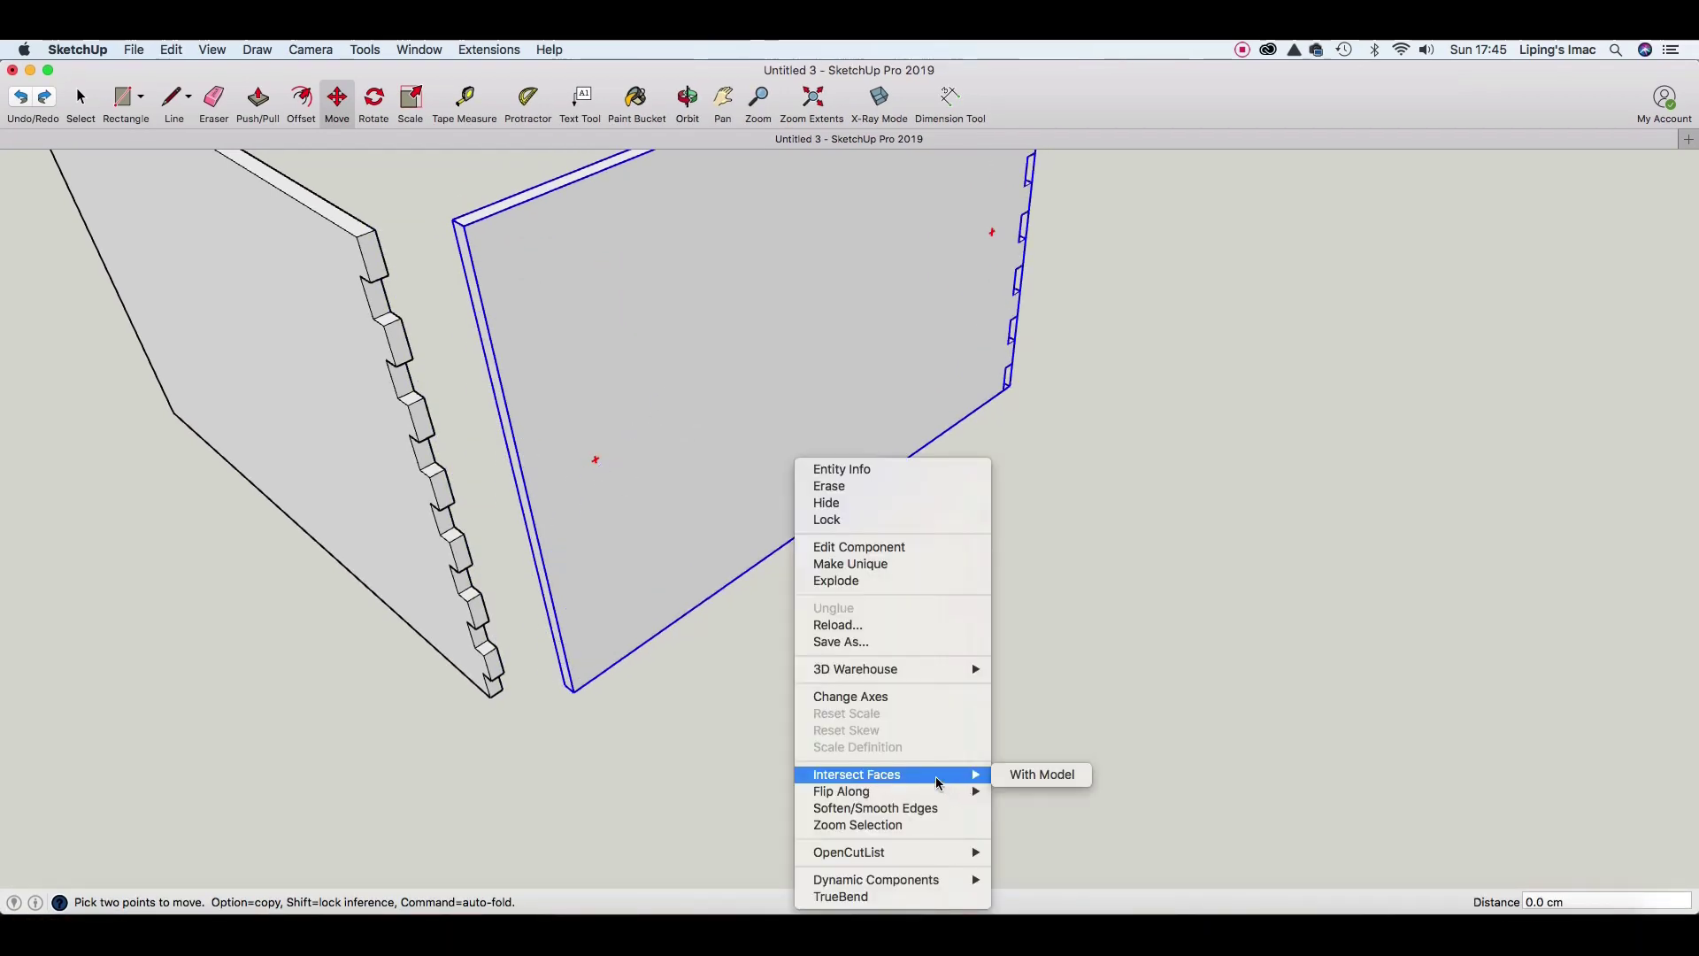
{"action": "mouse_move", "coordinate": [842, 791]}
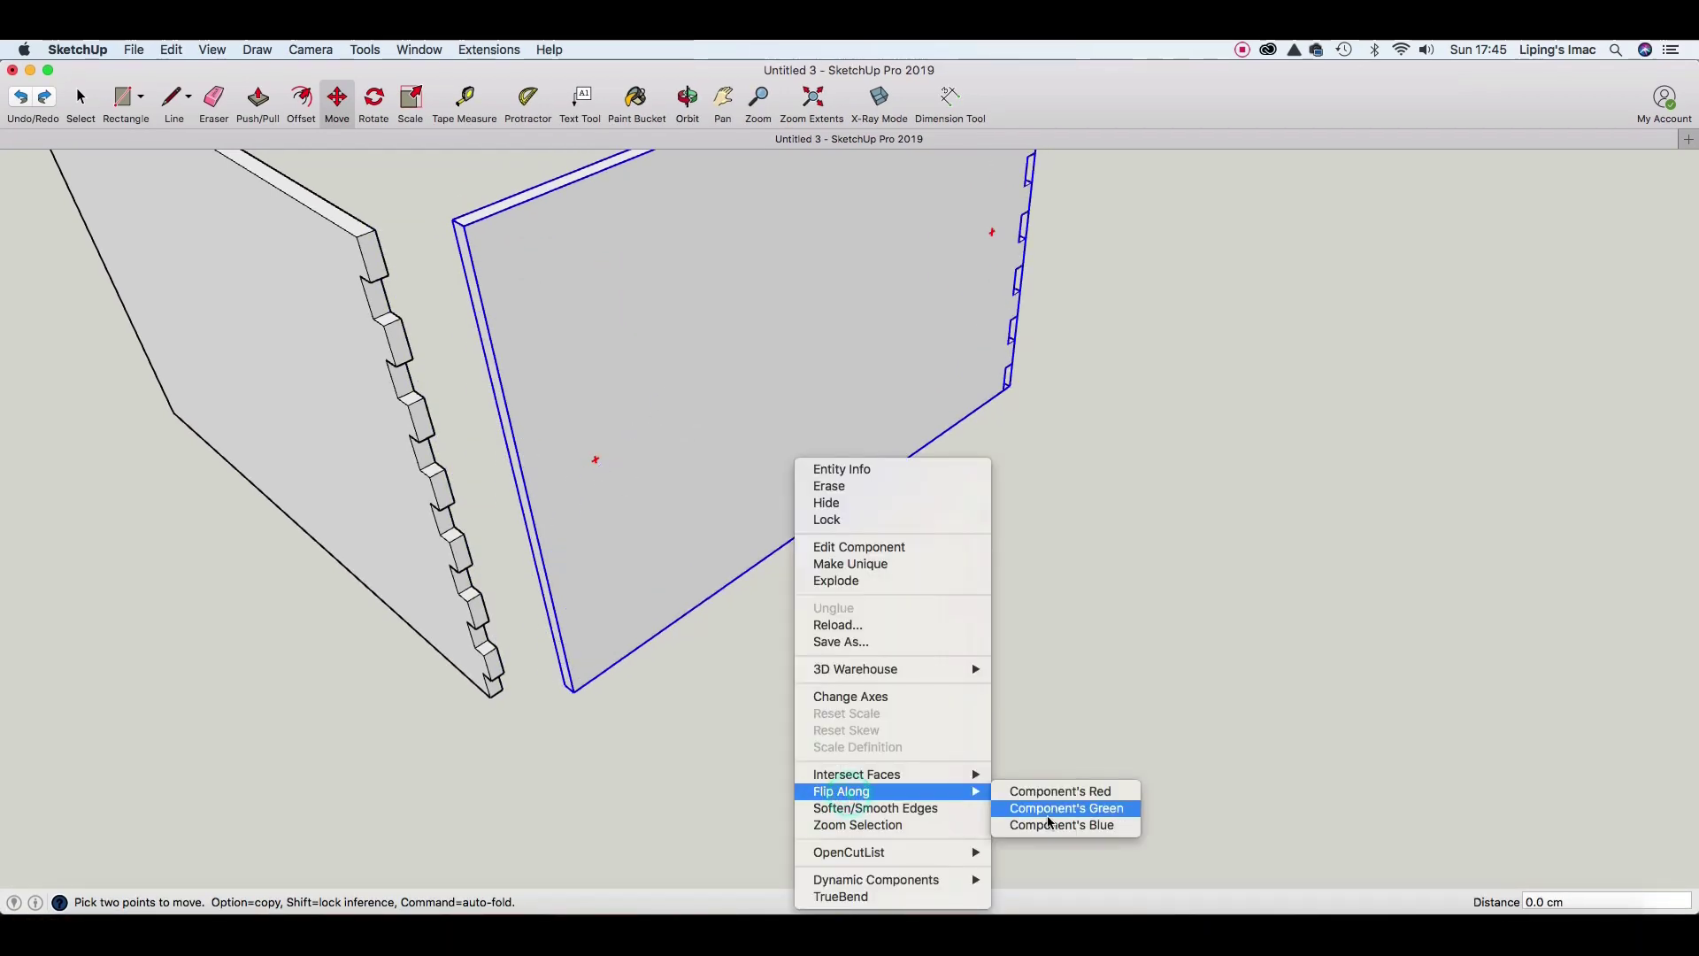
{"action": "left_click", "coordinate": [1062, 825]}
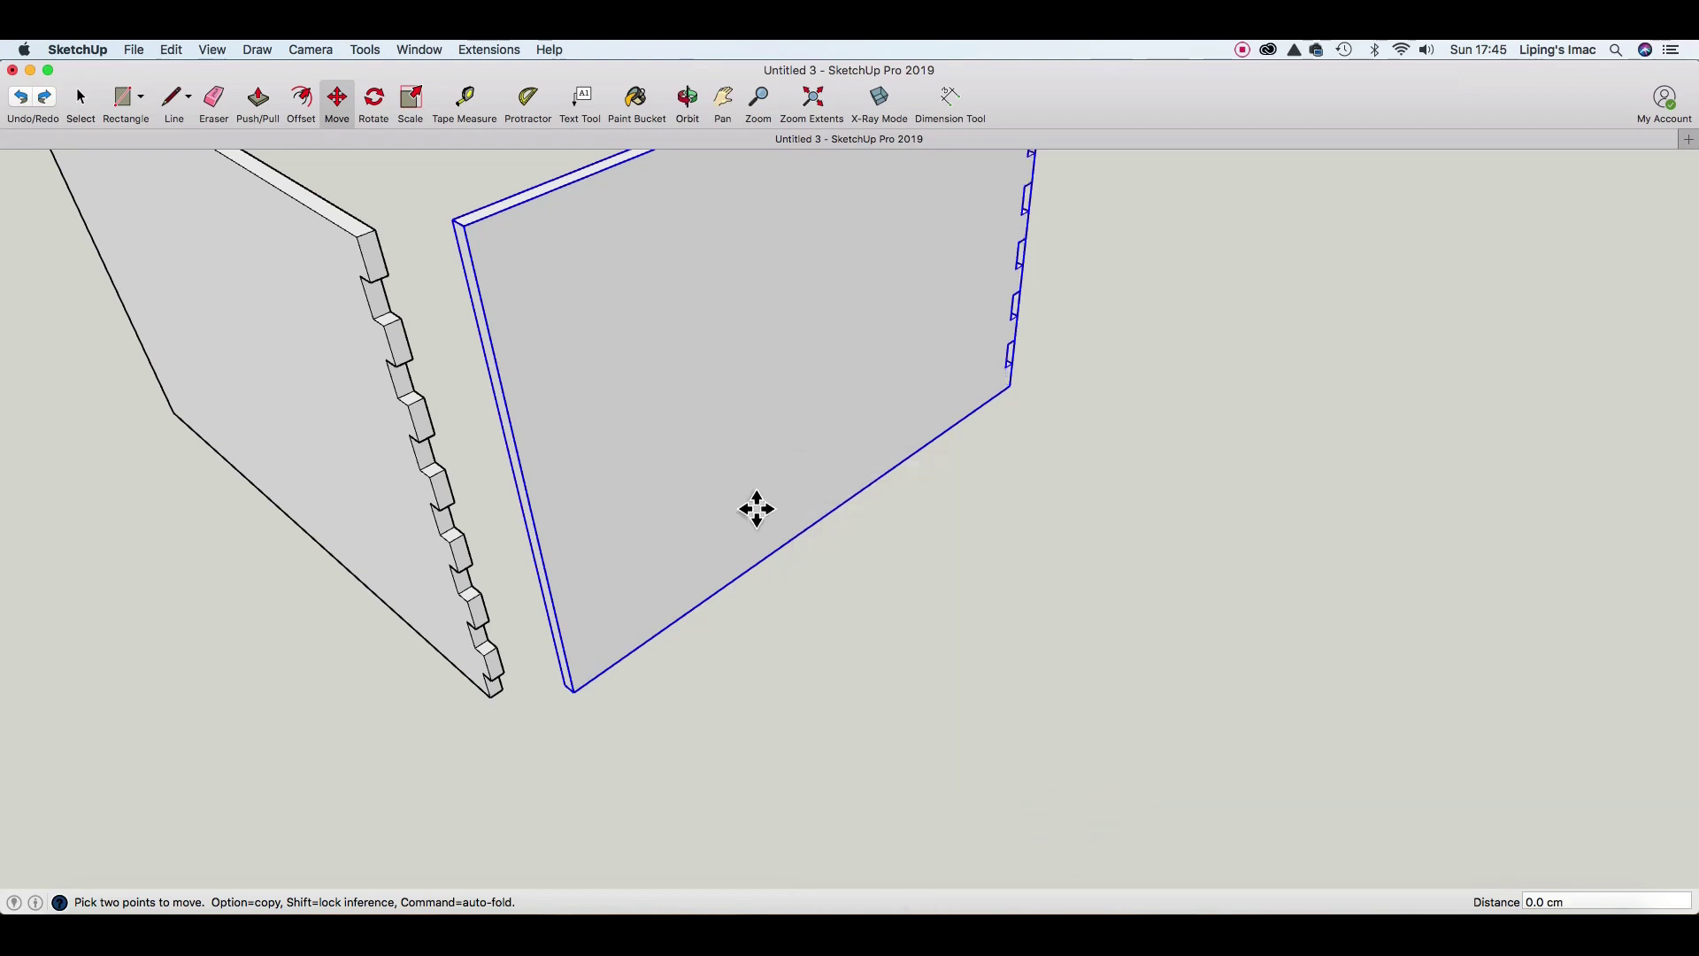
{"action": "left_click", "coordinate": [794, 472]}
{"action": "right_click", "coordinate": [841, 524]}
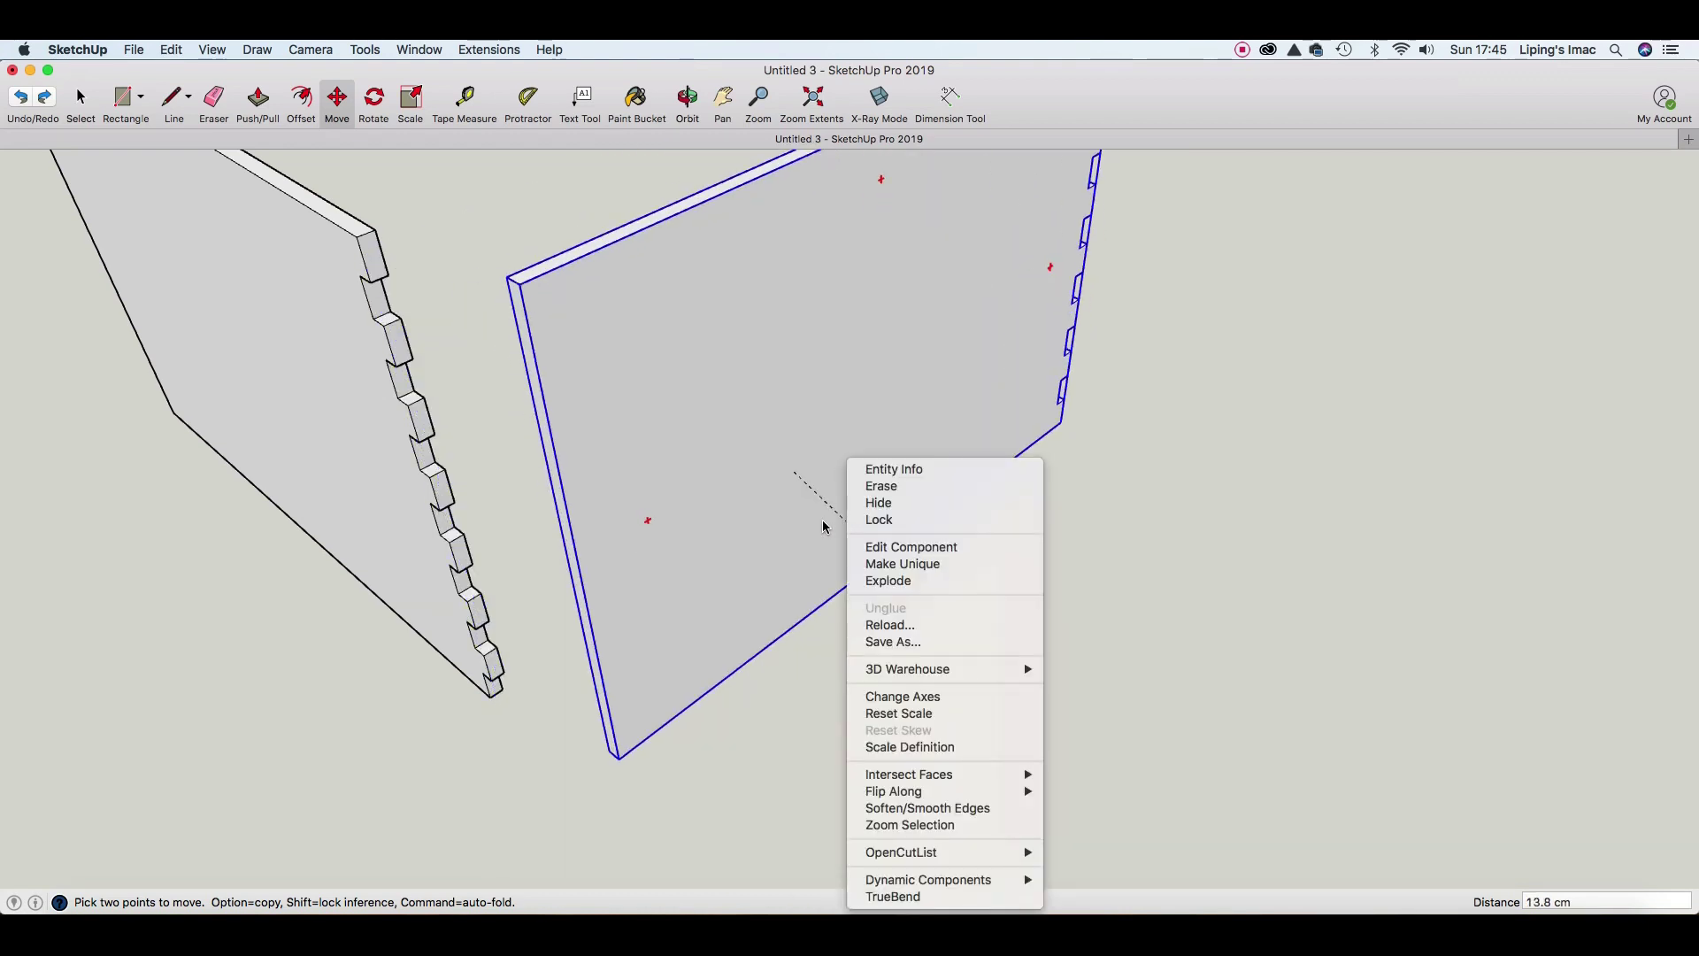
{"action": "key", "text": "Escape"}
{"action": "right_click", "coordinate": [800, 504]}
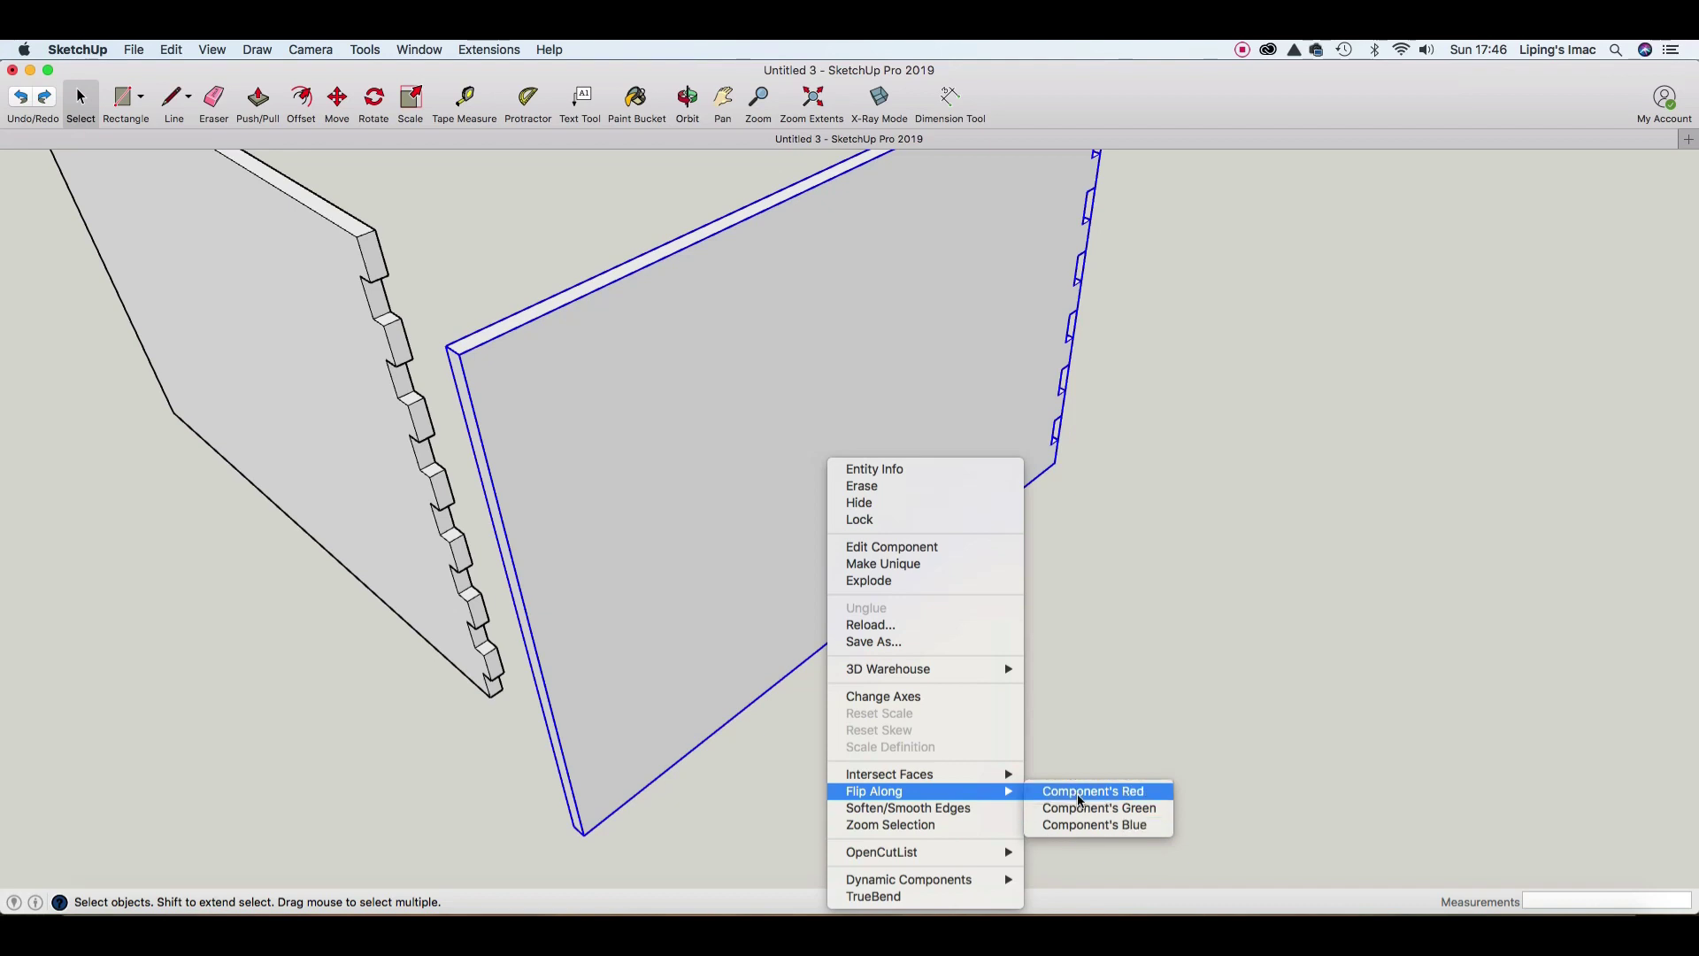
{"action": "left_click", "coordinate": [1081, 801]}
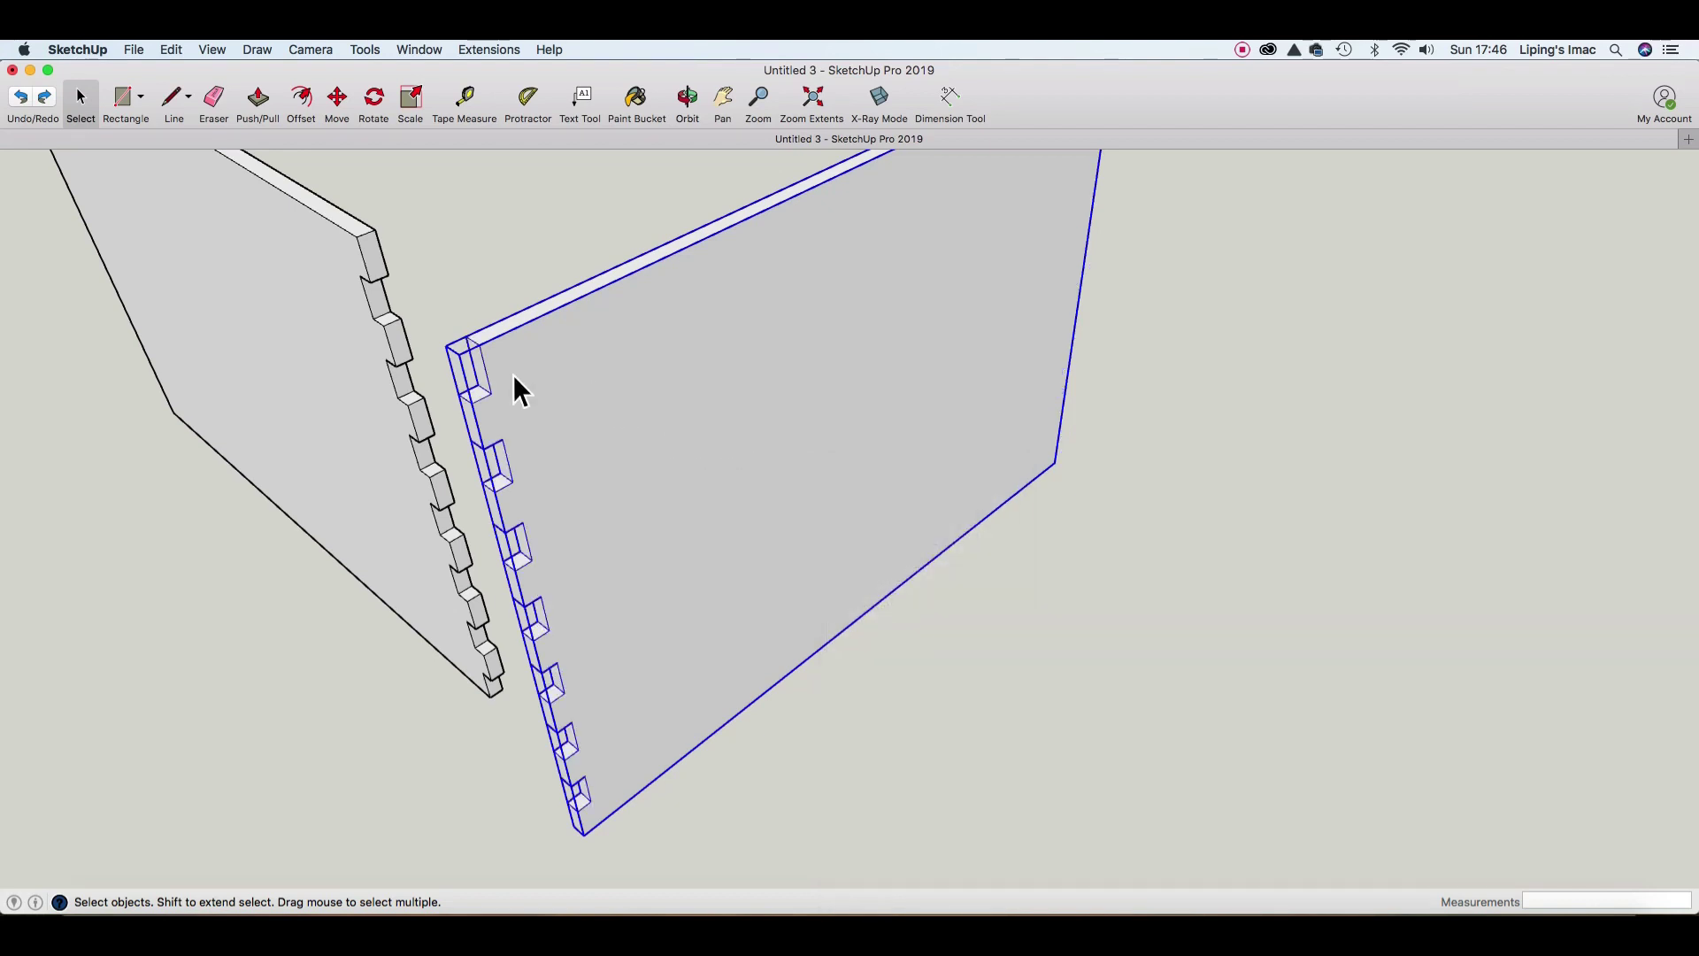
{"action": "key", "text": "m"}
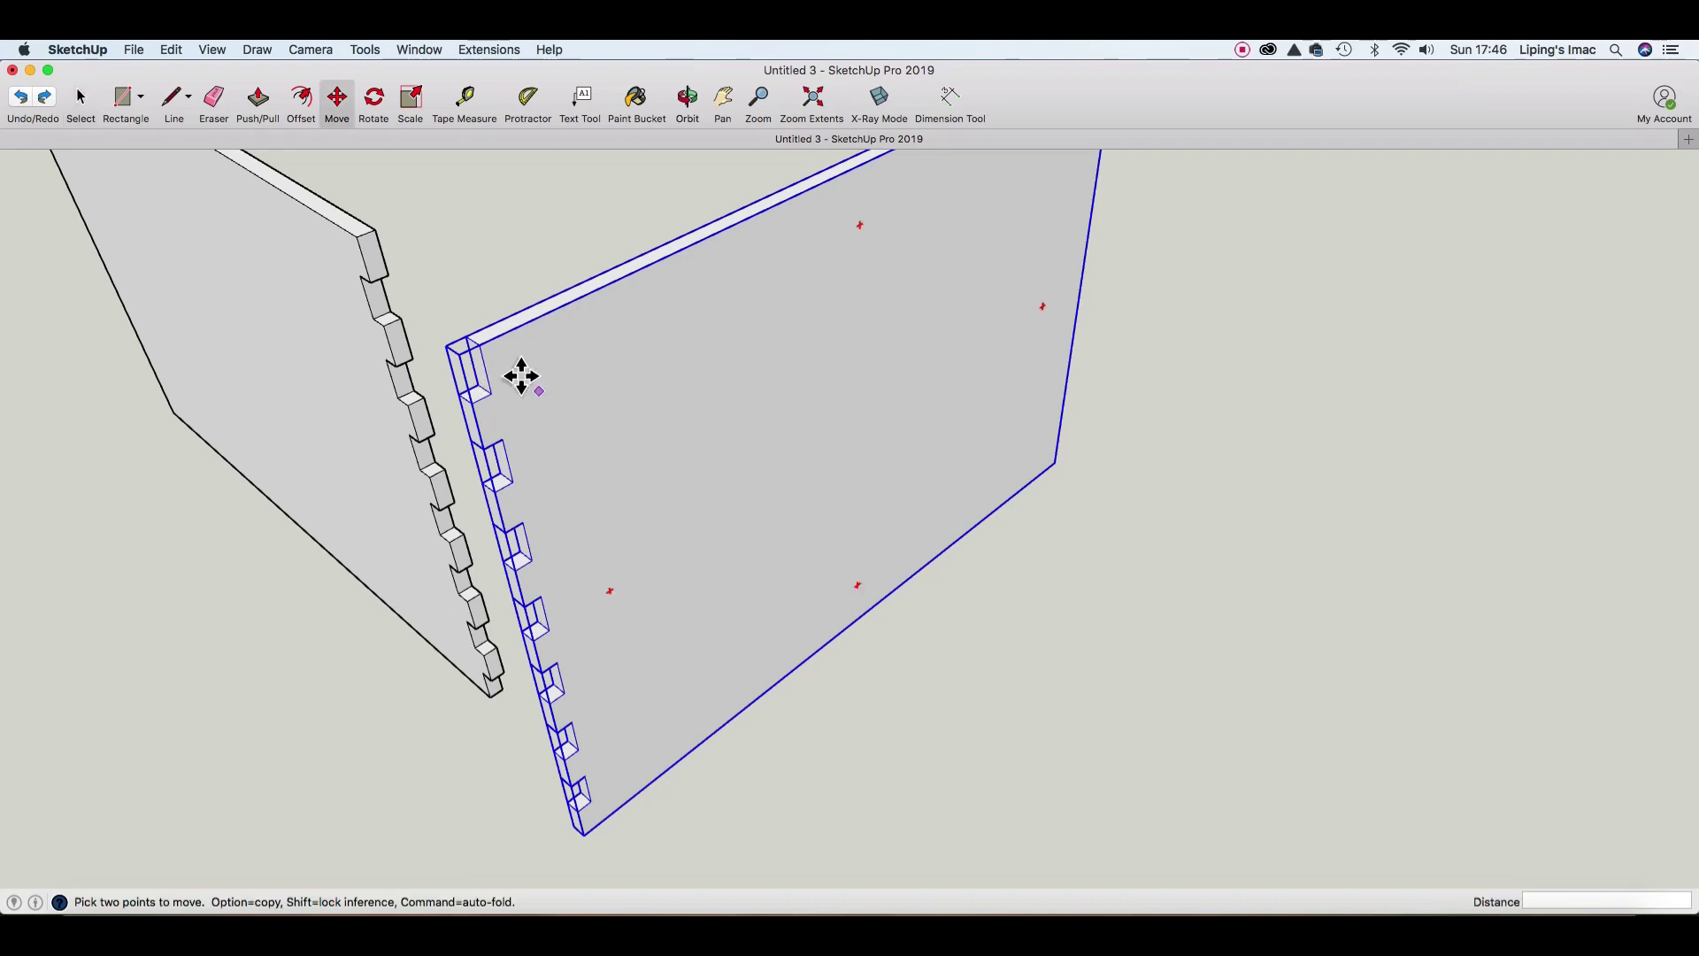
Slide the mirrored board 2 cm to close the finger-jointed corner.
{"action": "left_click", "coordinate": [475, 340]}
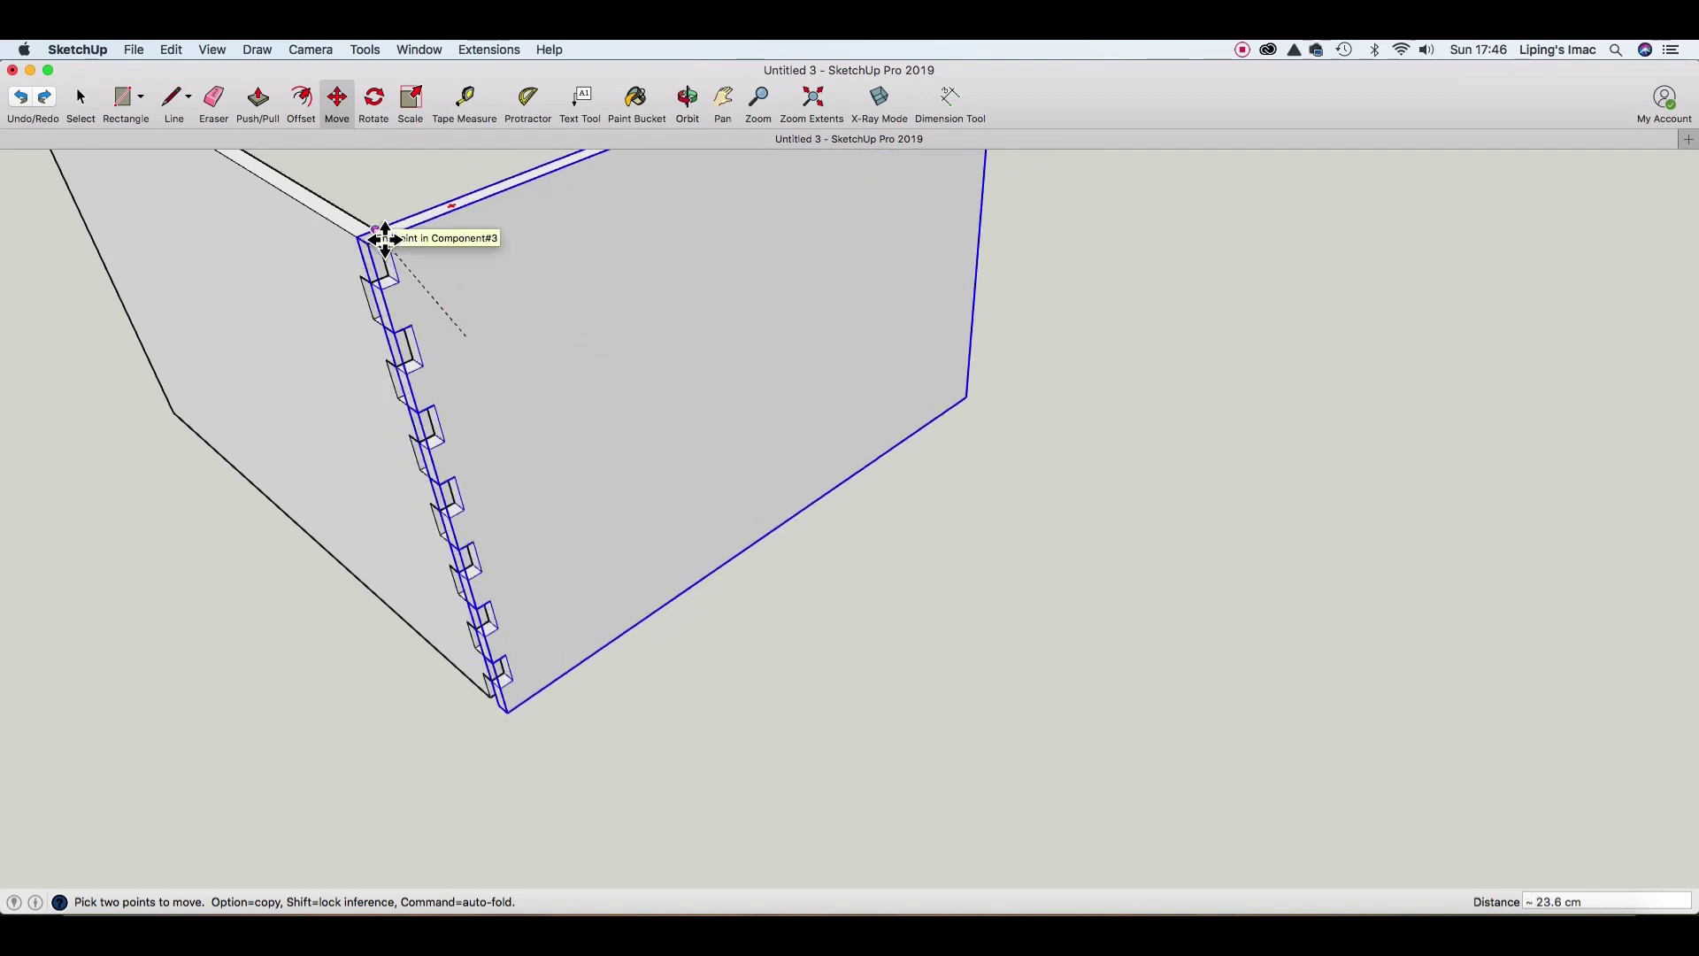
{"action": "scroll", "coordinate": [392, 252], "scroll_direction": "up", "scroll_amount": 1}
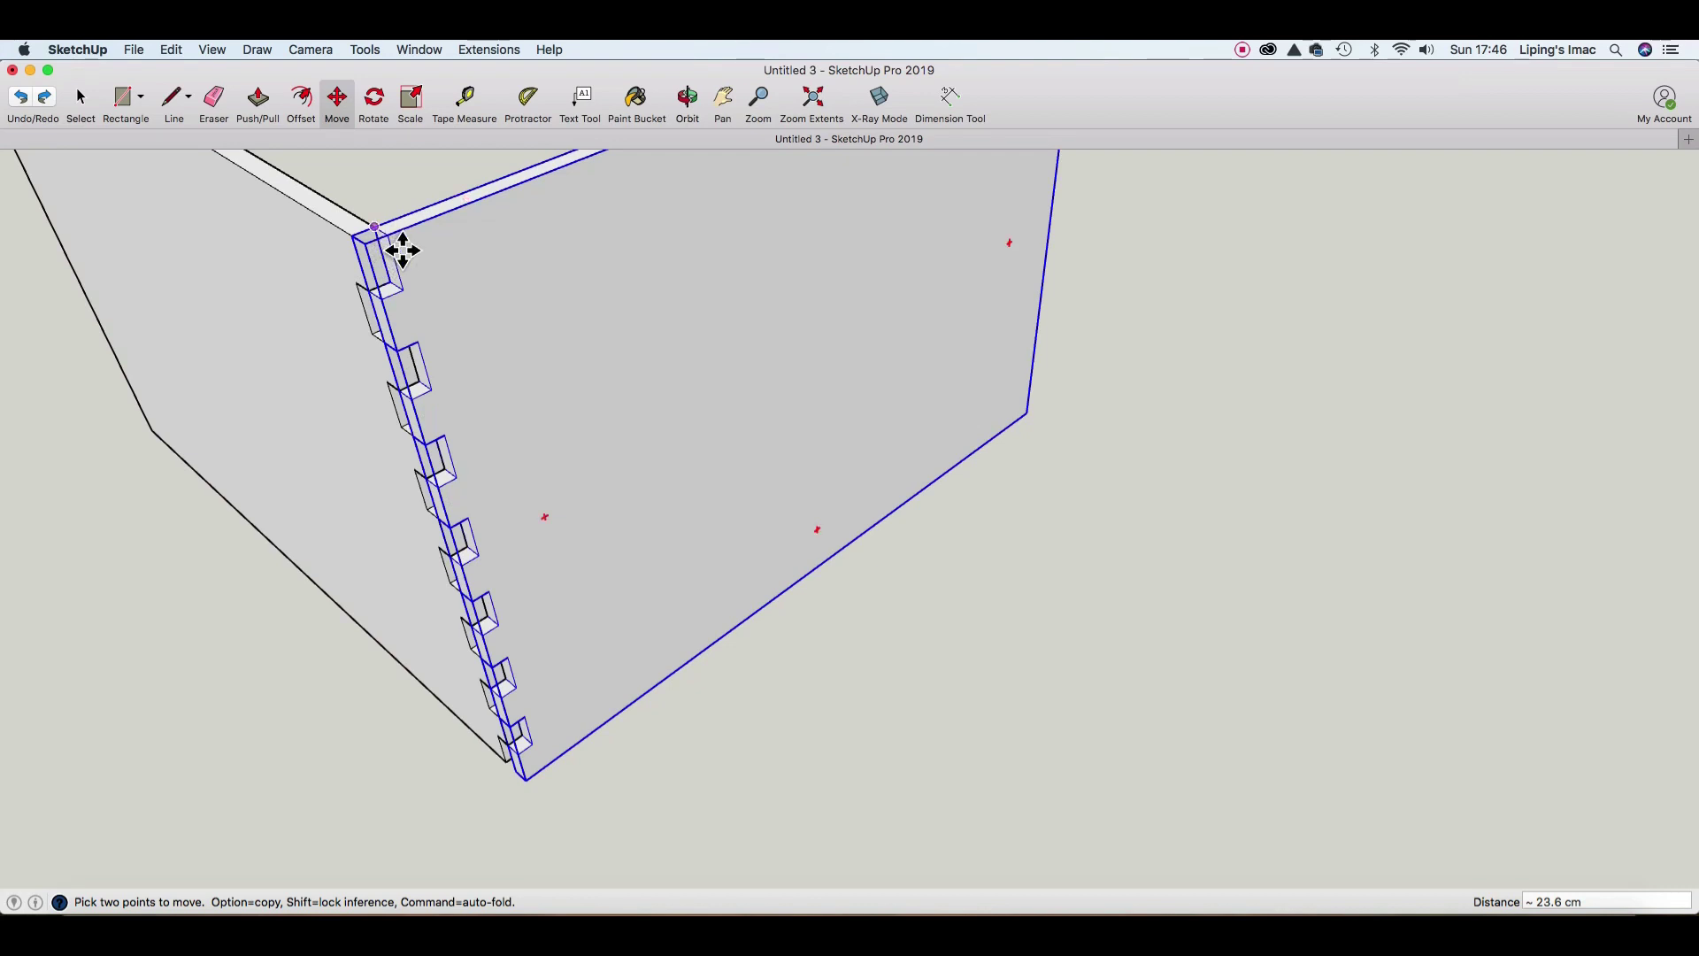
{"action": "type", "text": "2"}
{"action": "key", "text": "Return"}
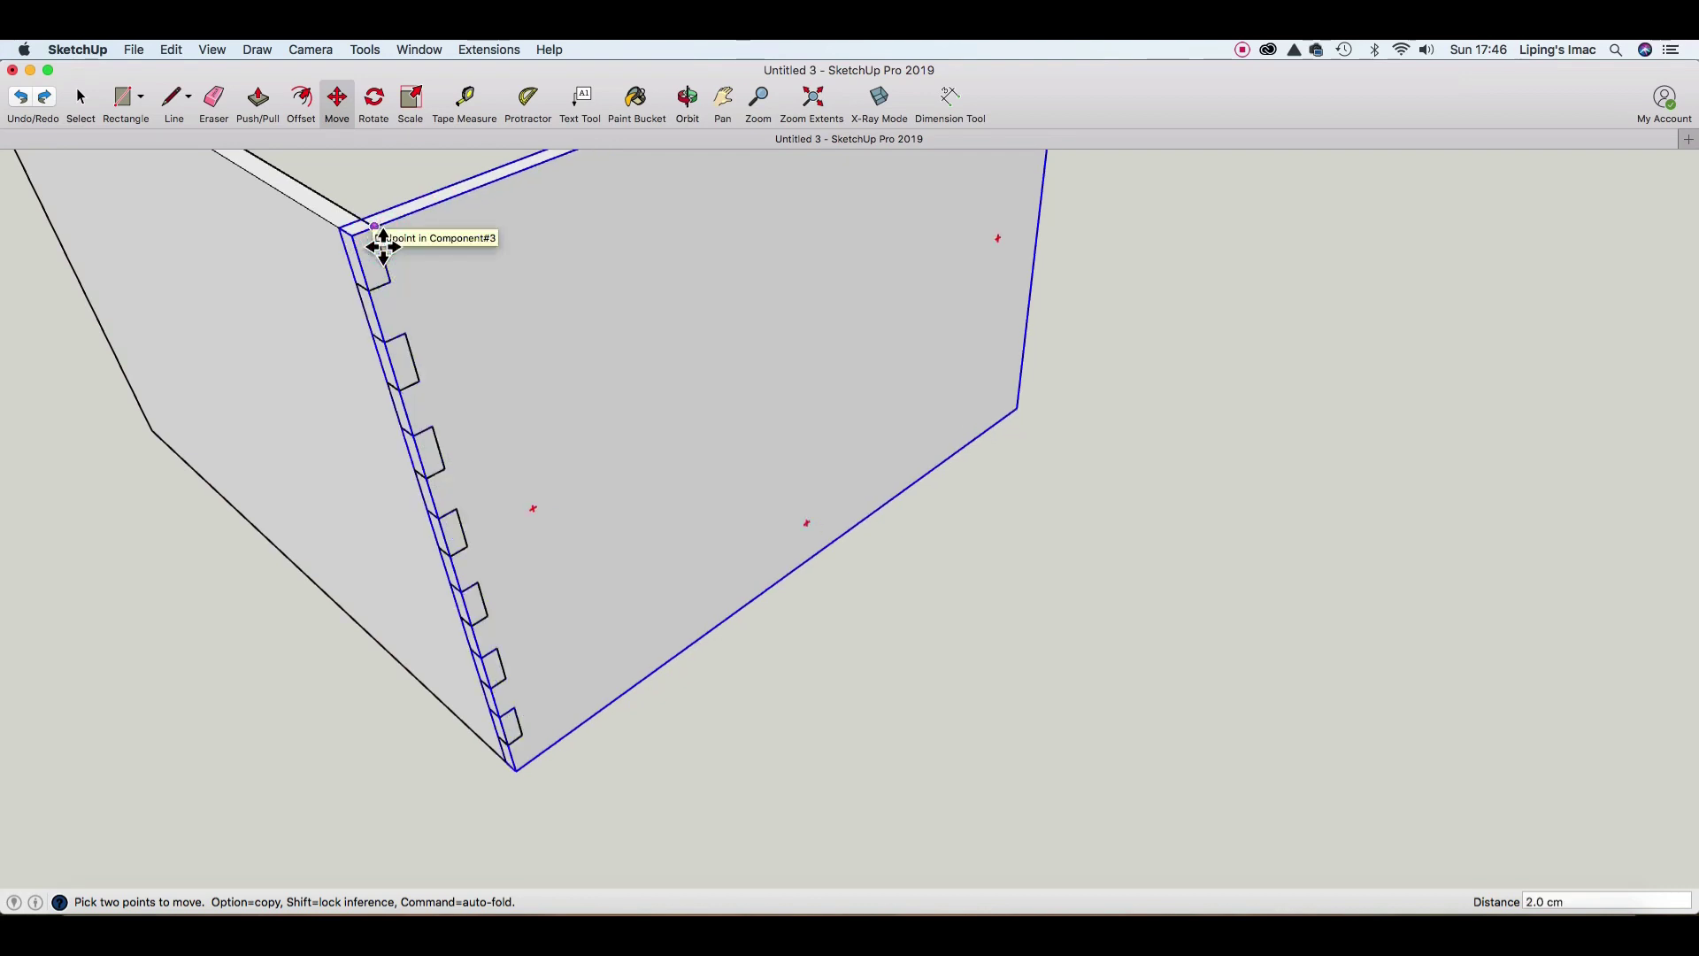
{"action": "scroll", "coordinate": [447, 394], "scroll_direction": "down", "scroll_amount": 2}
{"action": "scroll", "coordinate": [449, 397], "scroll_direction": "down", "scroll_amount": 3}
{"action": "key", "text": "space"}
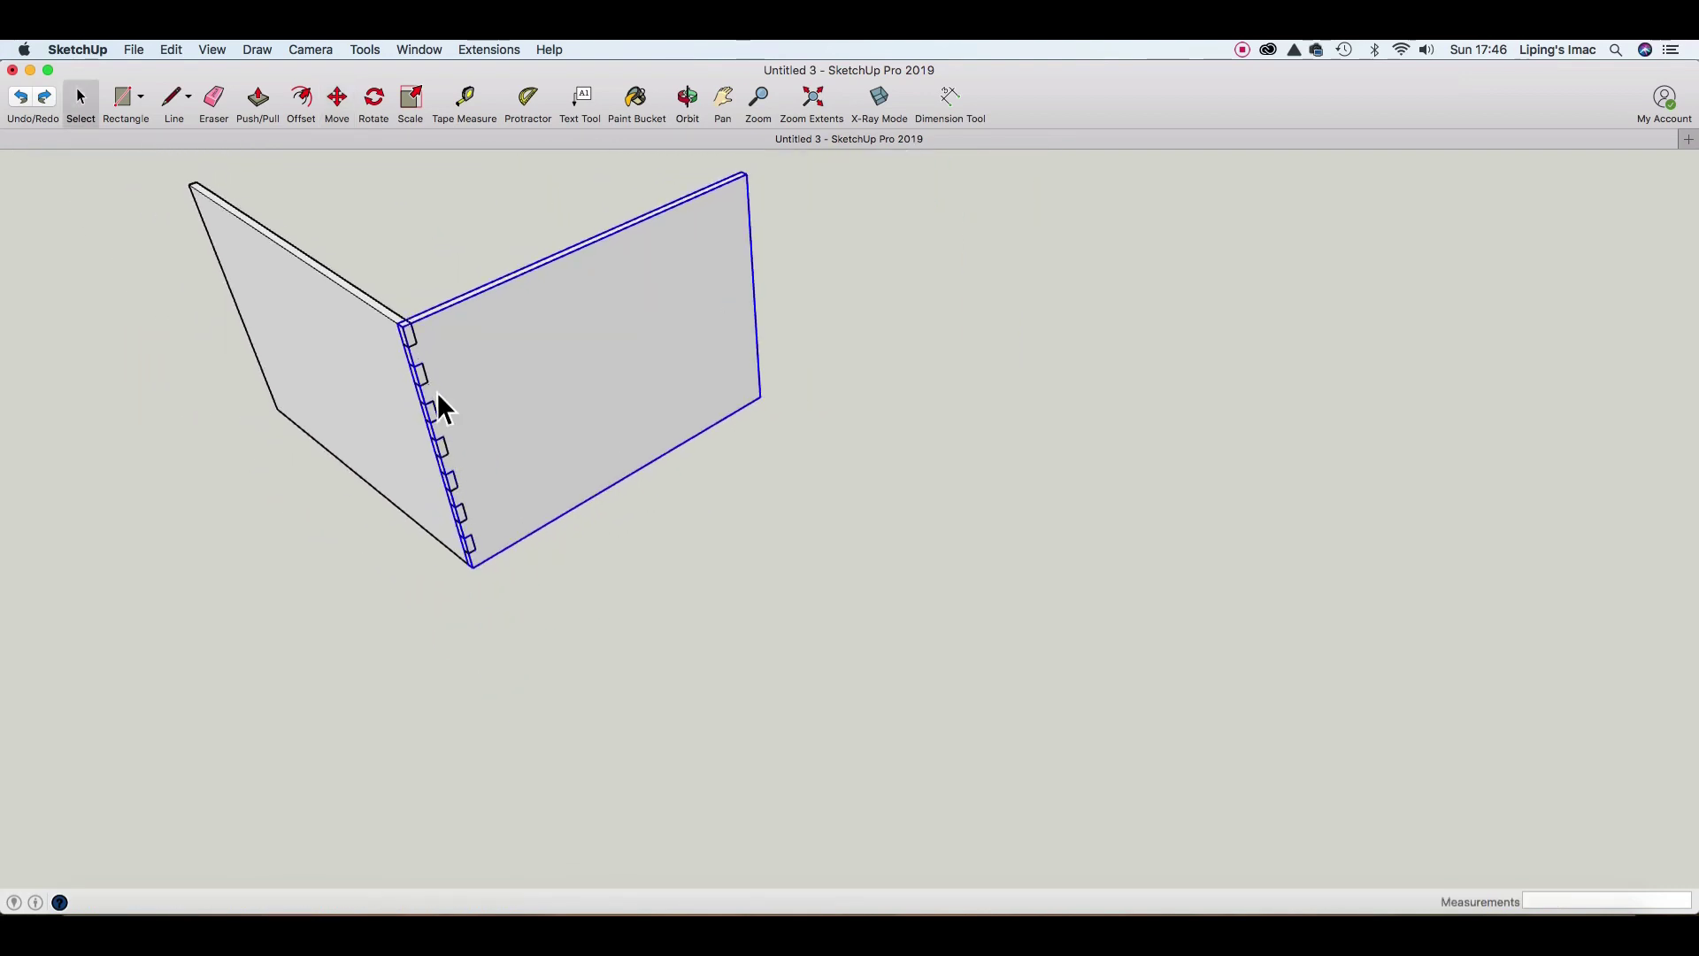
Zoom around the joint and select the right-hand jointed panel.
{"action": "scroll", "coordinate": [437, 392], "scroll_direction": "down", "scroll_amount": 2}
{"action": "left_click", "coordinate": [434, 384]}
{"action": "left_click", "coordinate": [346, 474]}
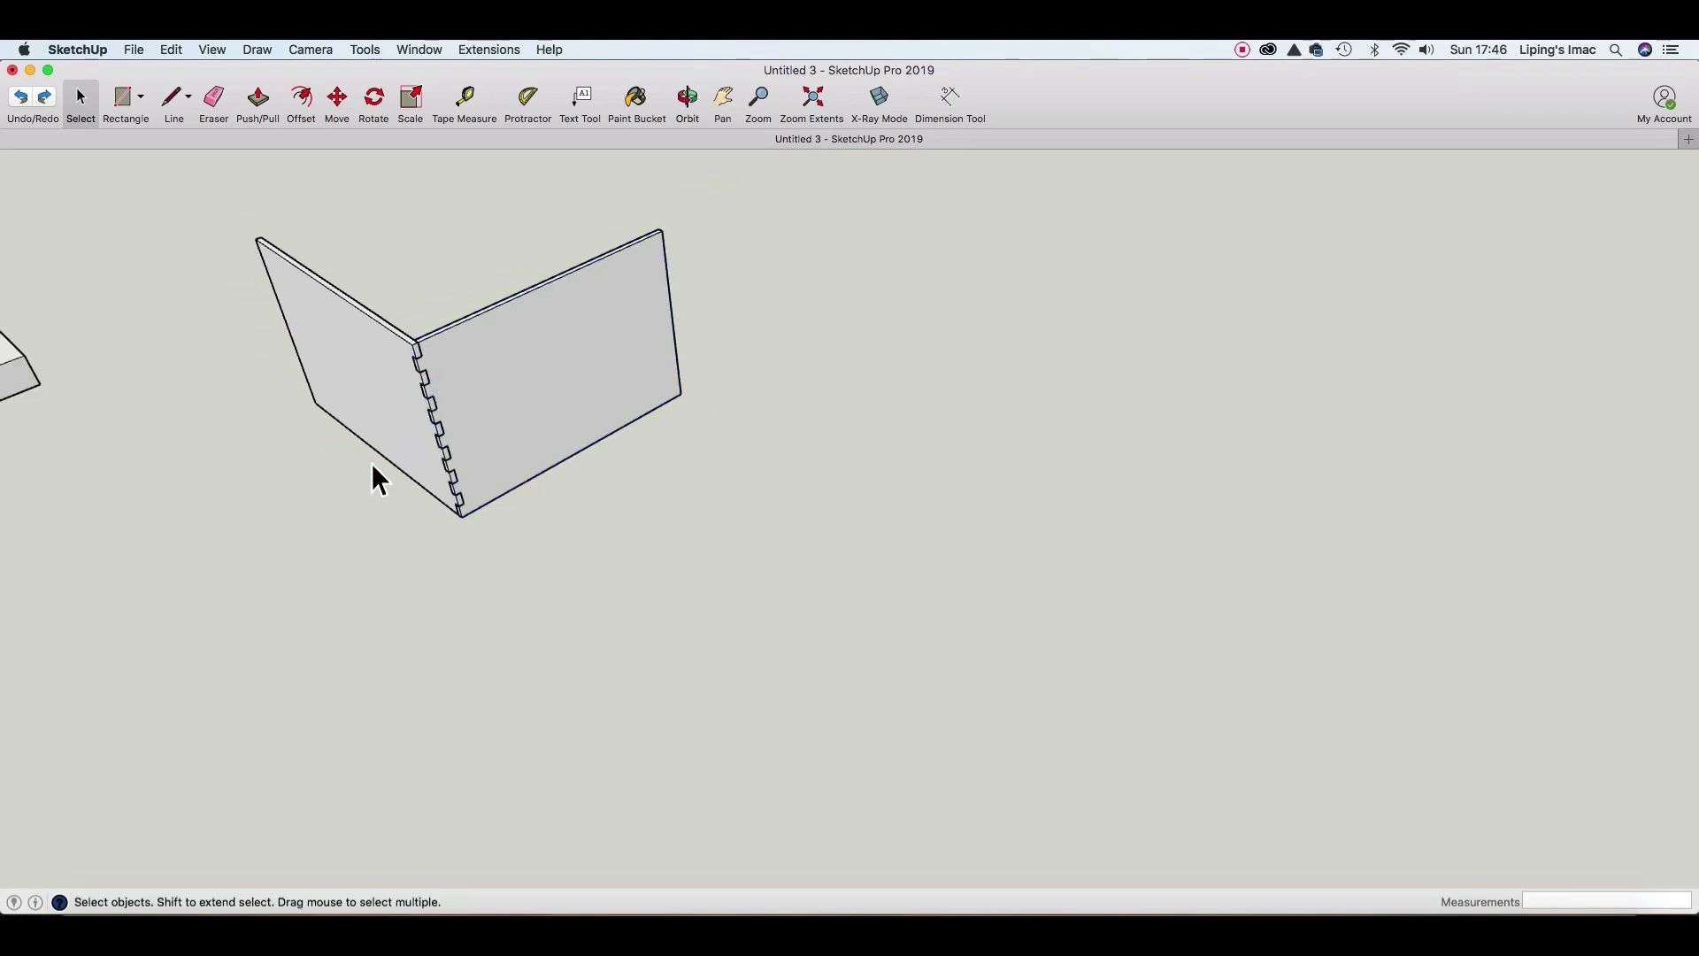
{"action": "scroll", "coordinate": [428, 425], "scroll_direction": "up", "scroll_amount": 1}
{"action": "scroll", "coordinate": [430, 427], "scroll_direction": "up", "scroll_amount": 2}
{"action": "scroll", "coordinate": [429, 426], "scroll_direction": "up", "scroll_amount": 2}
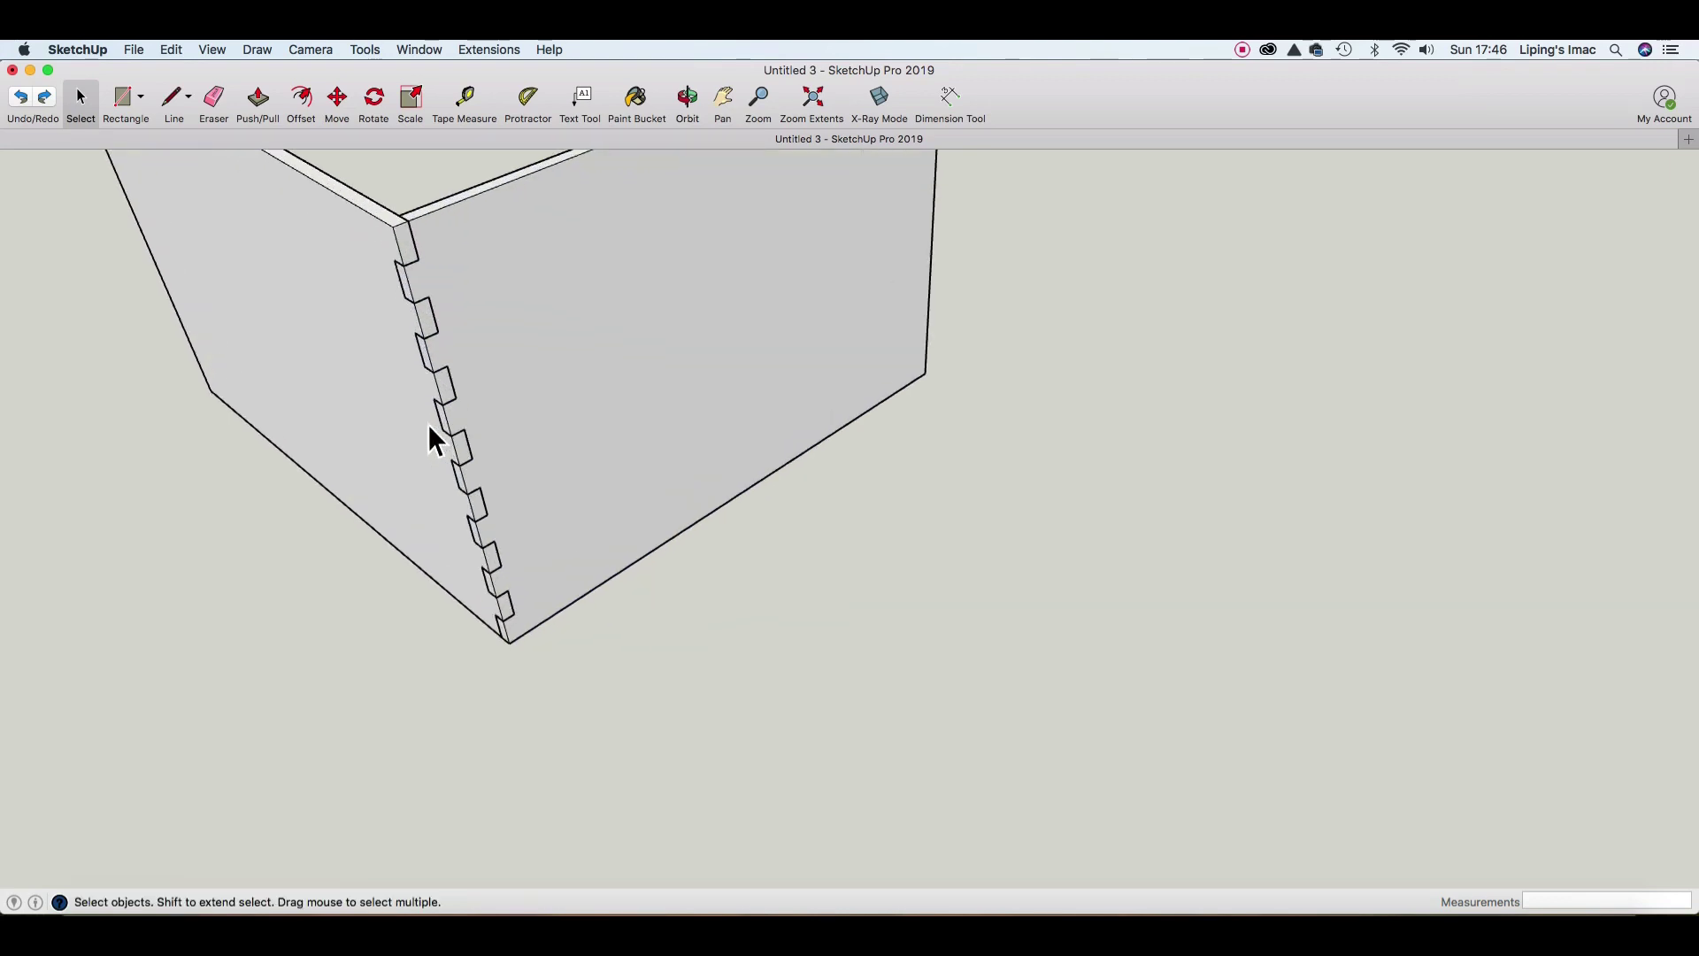
{"action": "scroll", "coordinate": [429, 425], "scroll_direction": "down", "scroll_amount": 1}
{"action": "scroll", "coordinate": [429, 425], "scroll_direction": "down", "scroll_amount": 1}
{"action": "scroll", "coordinate": [429, 425], "scroll_direction": "down", "scroll_amount": 1}
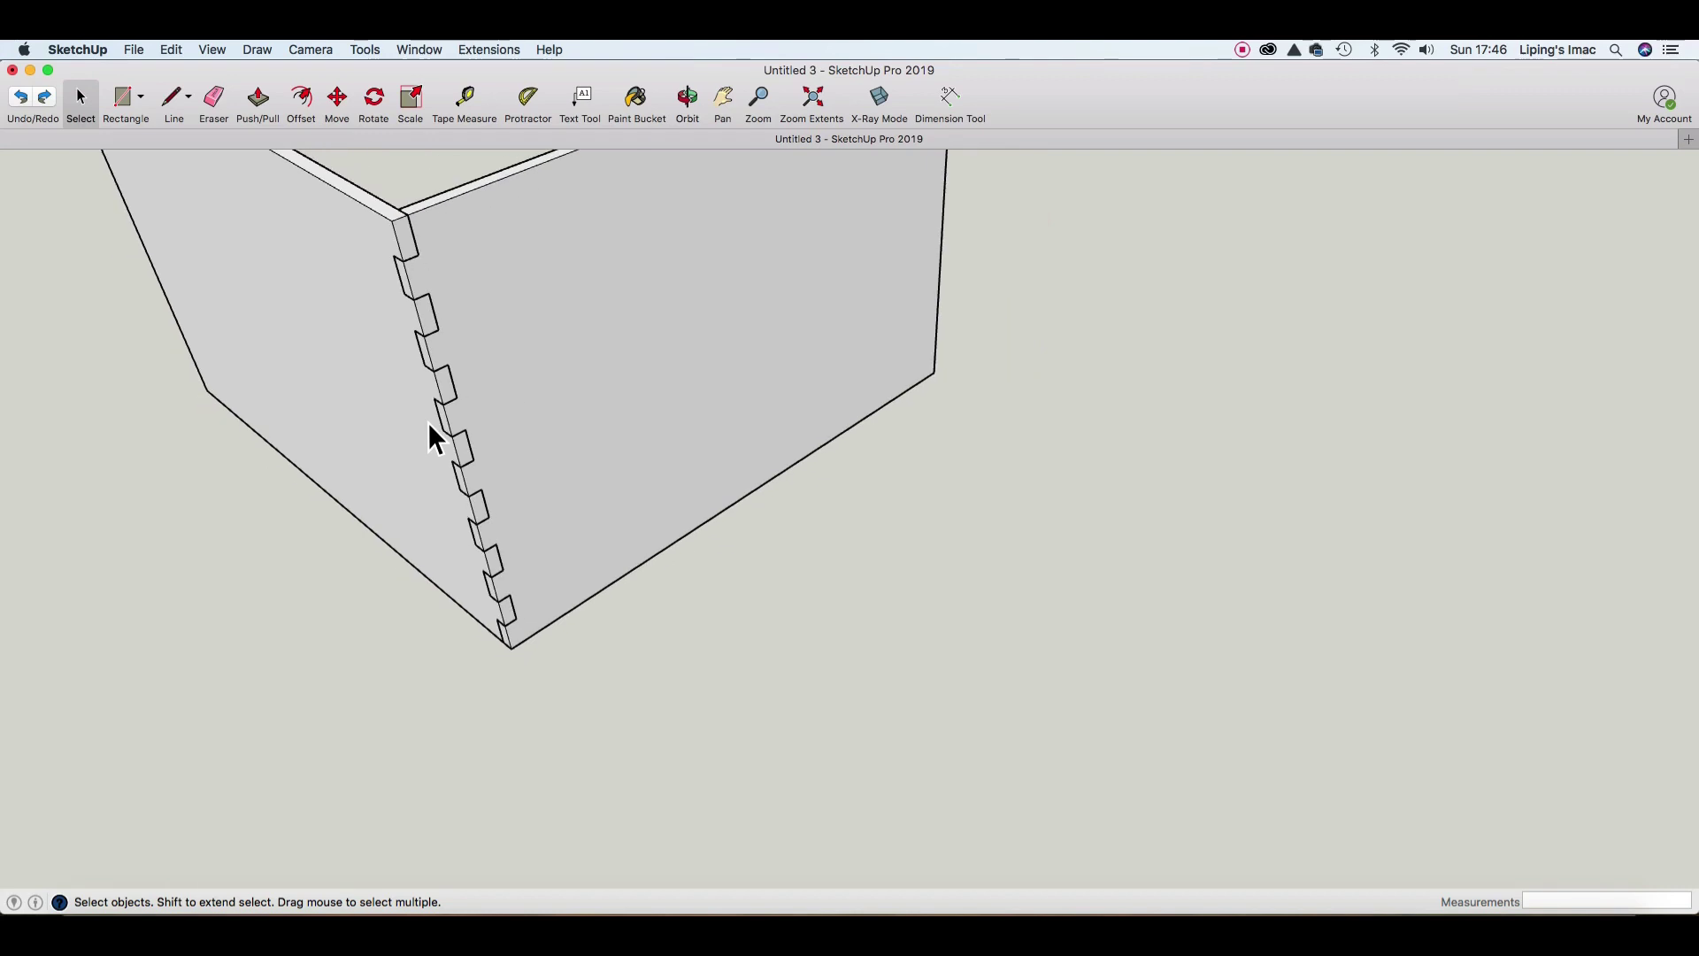
{"action": "scroll", "coordinate": [429, 425], "scroll_direction": "down", "scroll_amount": 1}
{"action": "scroll", "coordinate": [429, 425], "scroll_direction": "up", "scroll_amount": 2}
{"action": "scroll", "coordinate": [429, 424], "scroll_direction": "up", "scroll_amount": 1}
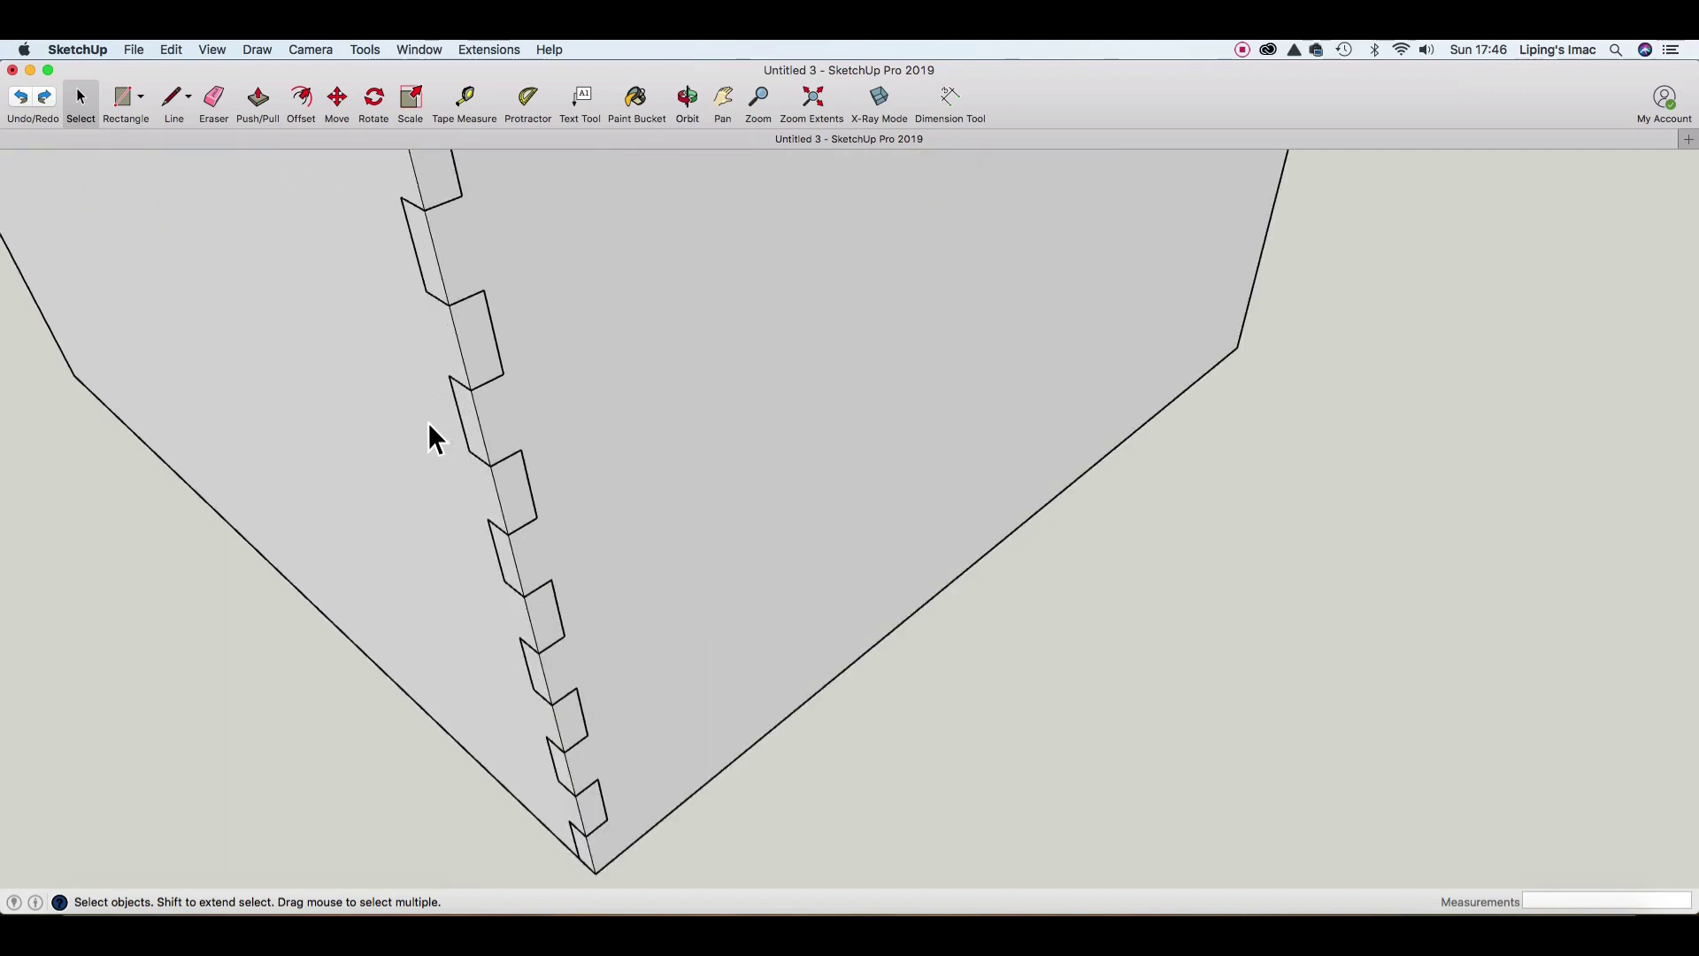
{"action": "scroll", "coordinate": [429, 425], "scroll_direction": "down", "scroll_amount": 1}
{"action": "scroll", "coordinate": [428, 422], "scroll_direction": "down", "scroll_amount": 2}
{"action": "scroll", "coordinate": [429, 422], "scroll_direction": "down", "scroll_amount": 2}
{"action": "scroll", "coordinate": [427, 423], "scroll_direction": "down", "scroll_amount": 1}
{"action": "left_click", "coordinate": [471, 400]}
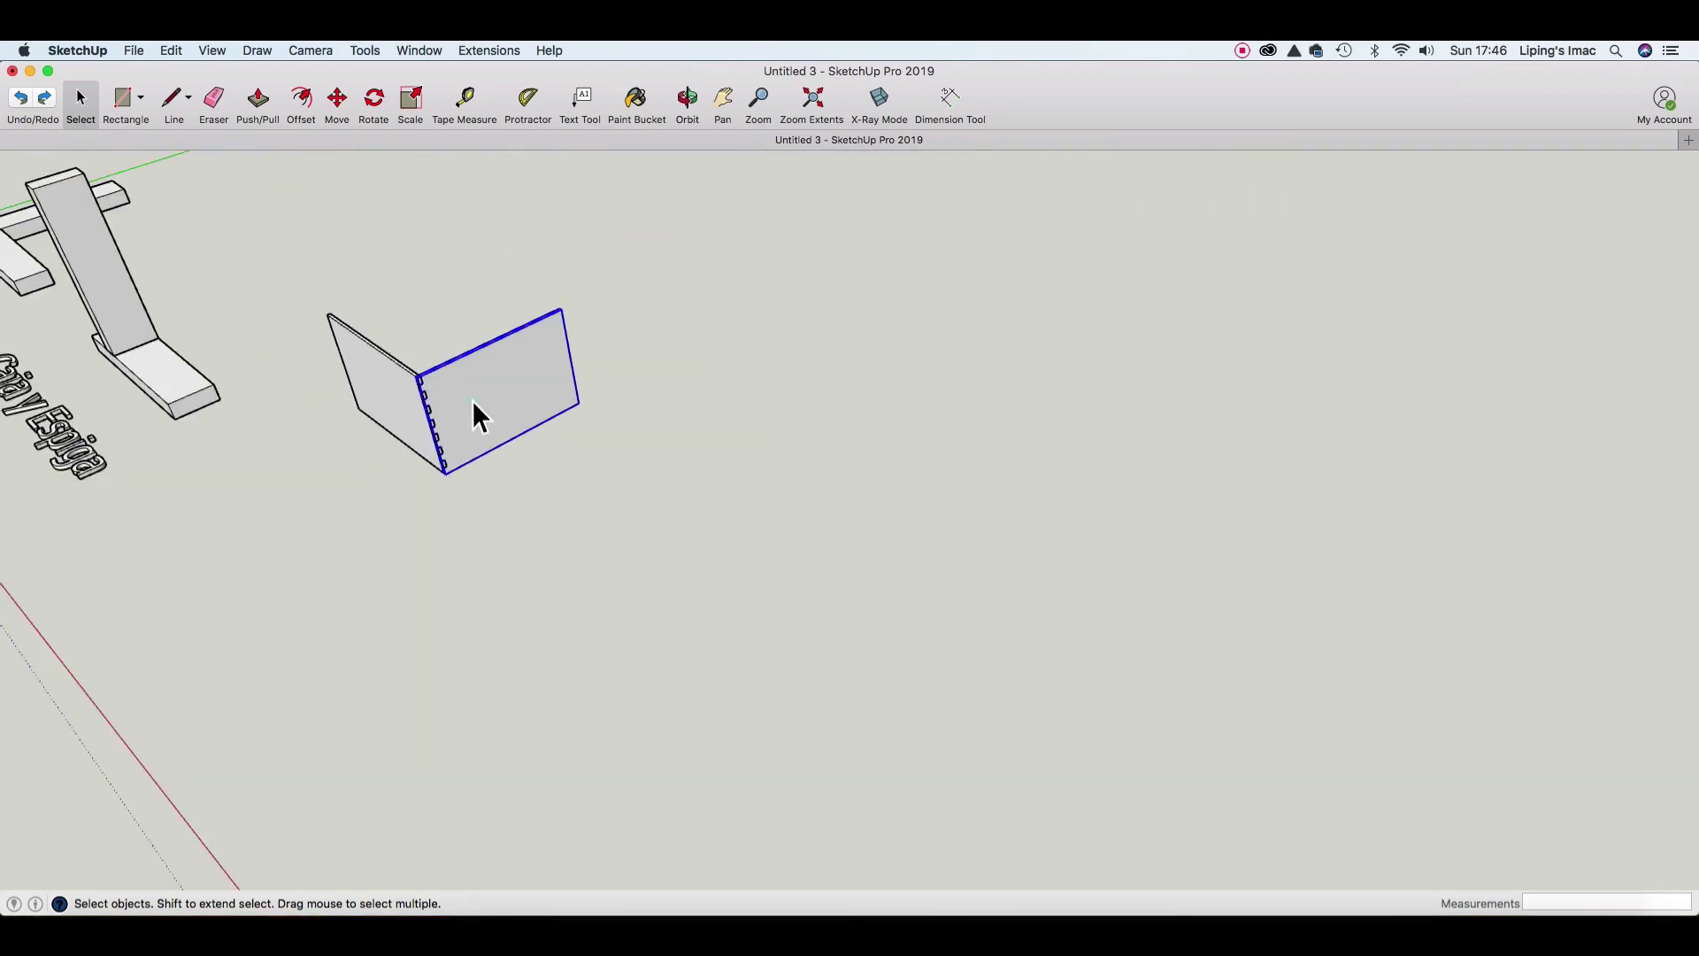
Move both jointed panels beside the Caja y Espiga example and orbit to check.
{"action": "key", "text": "m"}
{"action": "left_click", "coordinate": [429, 432]}
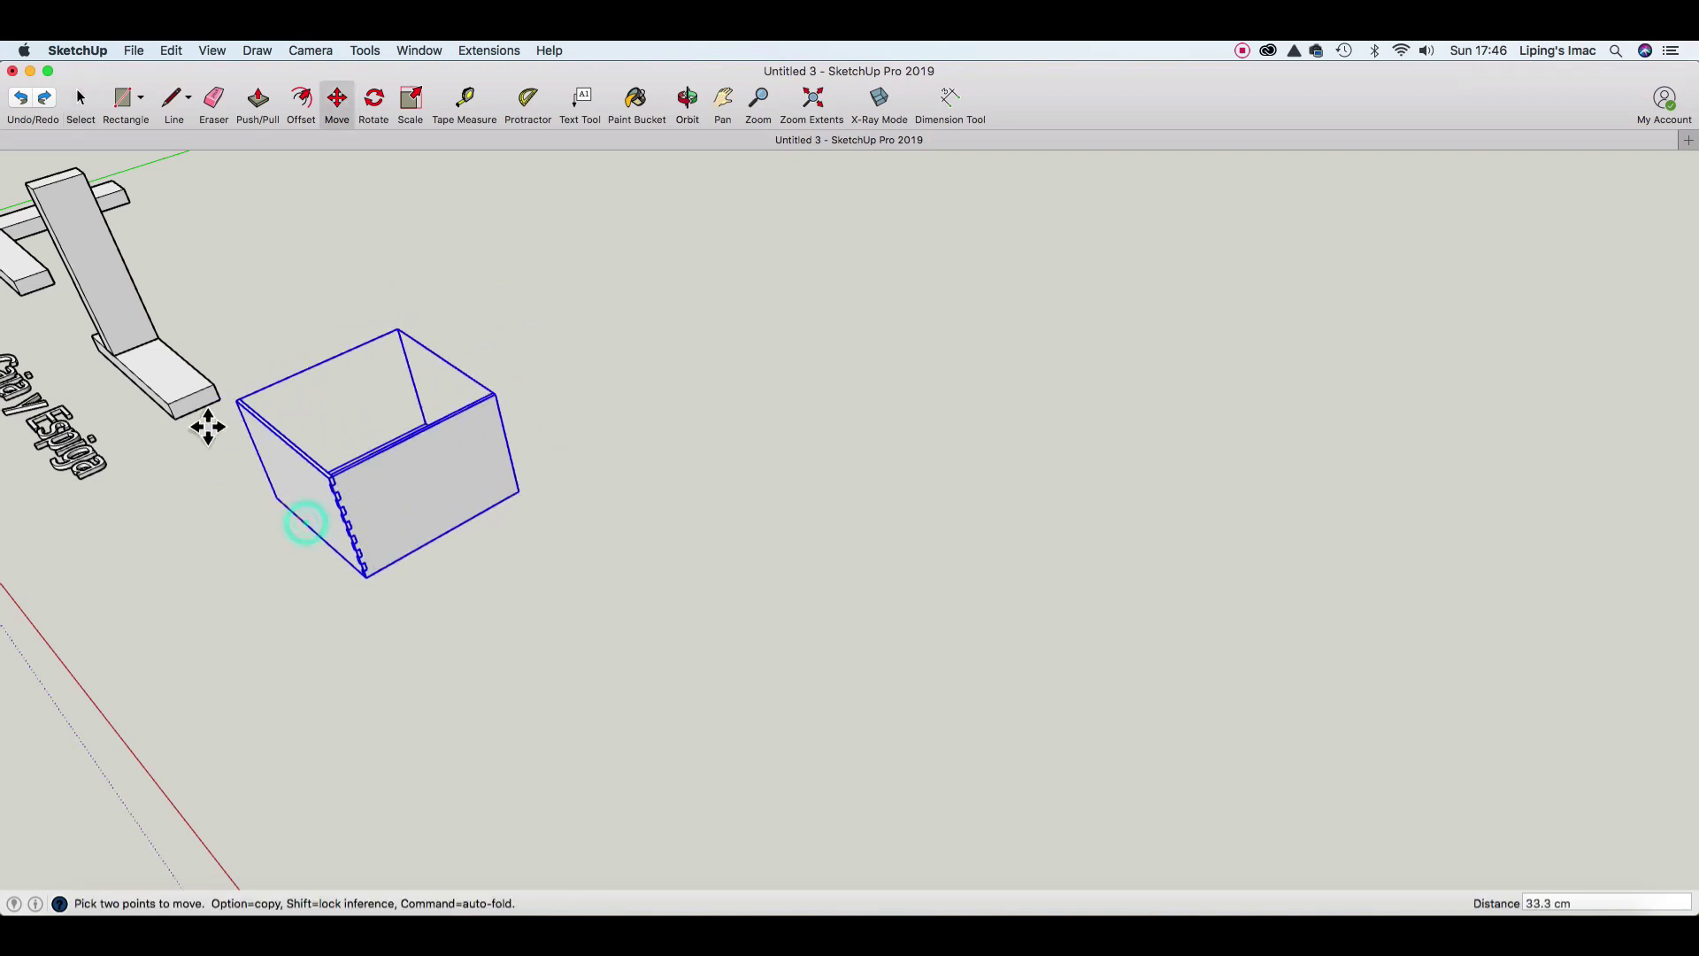
{"action": "scroll", "coordinate": [407, 644], "scroll_direction": "down", "scroll_amount": 3}
{"action": "mouse_move", "coordinate": [705, 167]}
{"action": "middle_mouse_down"}
{"action": "mouse_move", "coordinate": [407, 644]}
{"action": "mouse_move", "coordinate": [546, 644]}
{"action": "middle_mouse_up"}
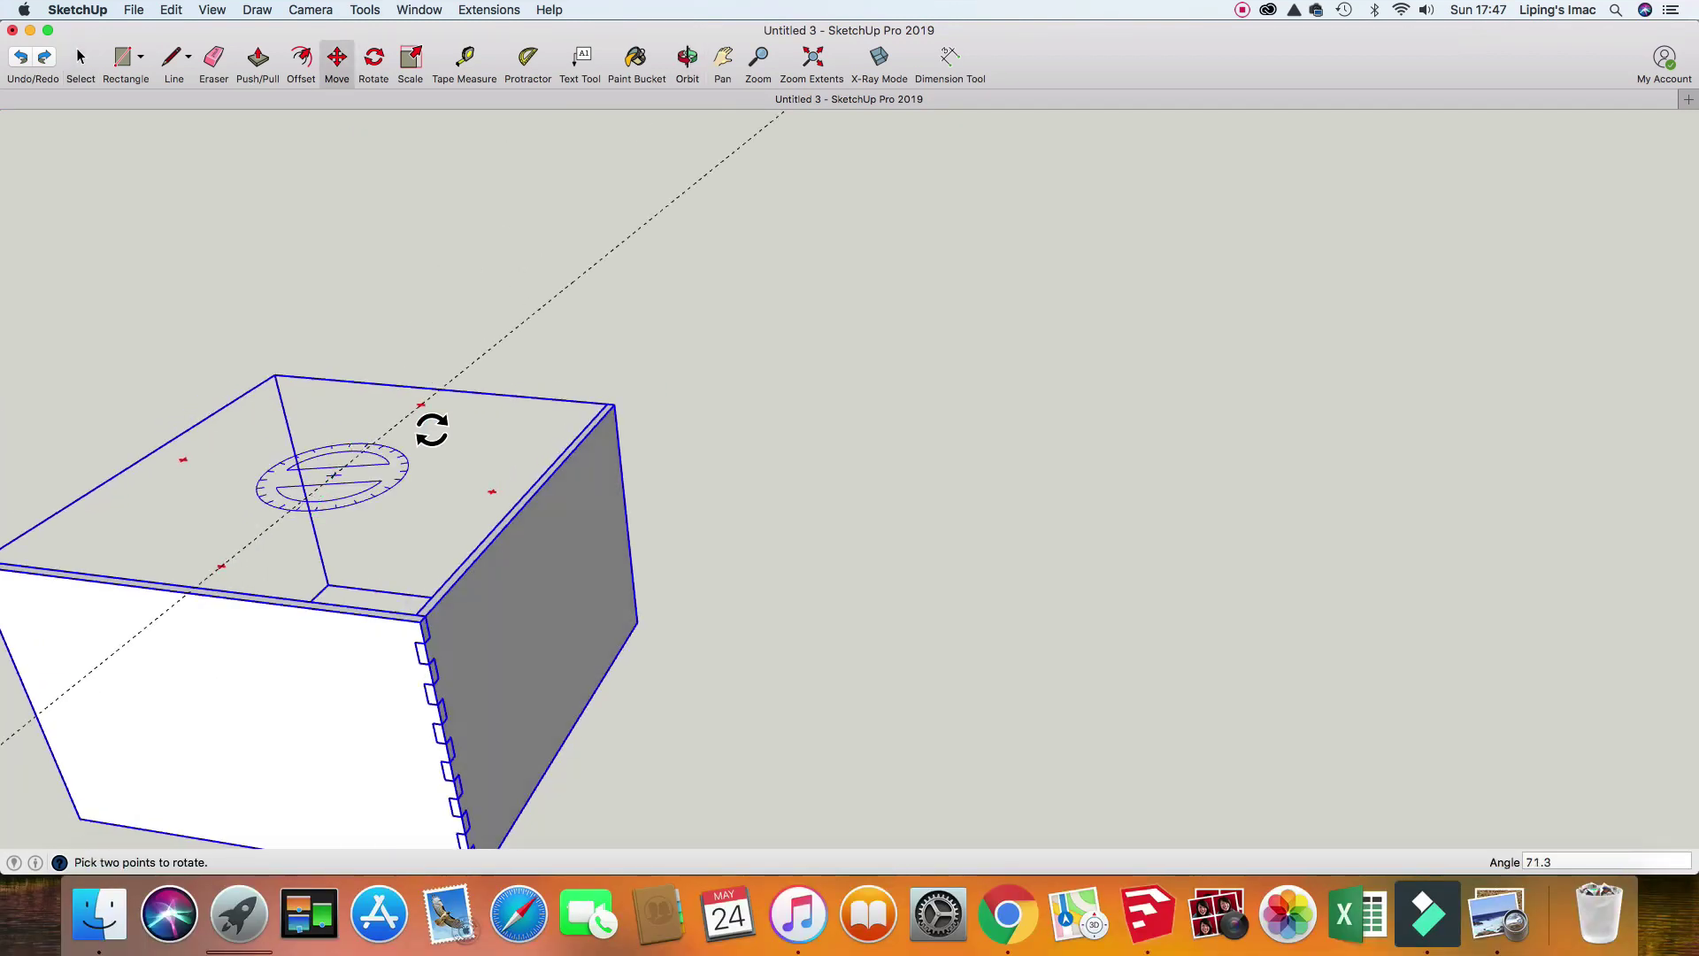
{"action": "middle_click_drag", "start_coordinate": [566, 447], "coordinate": [380, 493]}
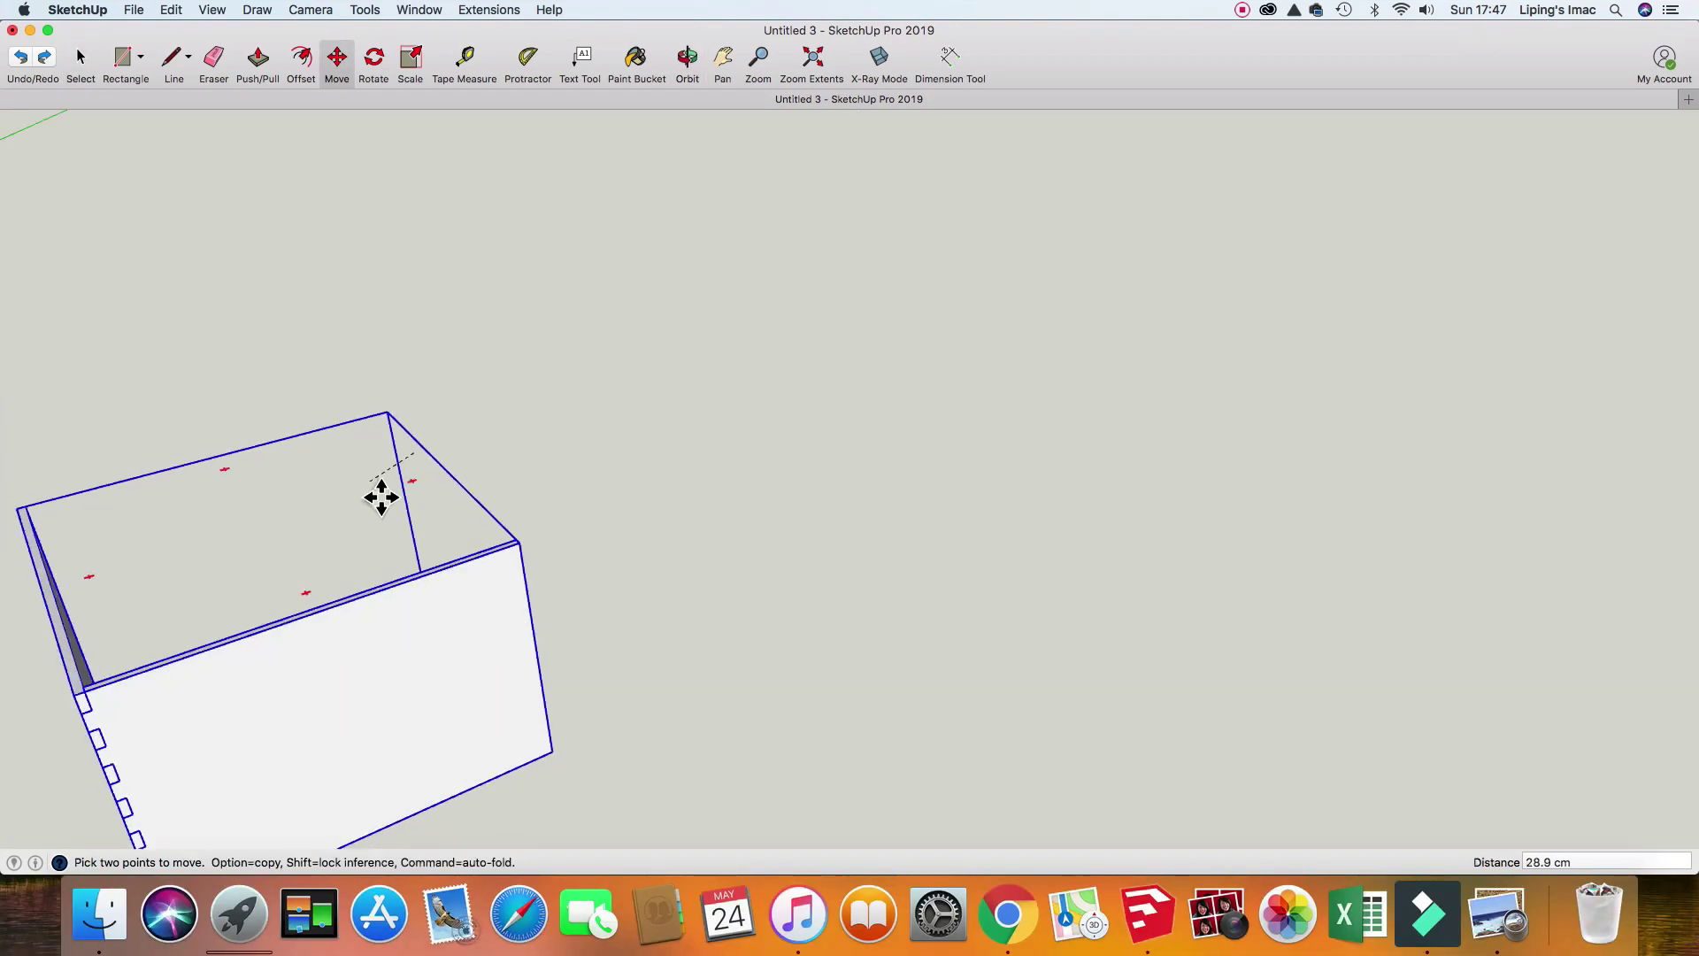
{"action": "key", "text": "space"}
{"action": "scroll", "coordinate": [416, 496], "scroll_direction": "down", "scroll_amount": 5}
Place a 3D text label reading 'Cremallera' below the finger-jointed panels.
{"action": "key", "text": "m"}
{"action": "key", "text": "space"}
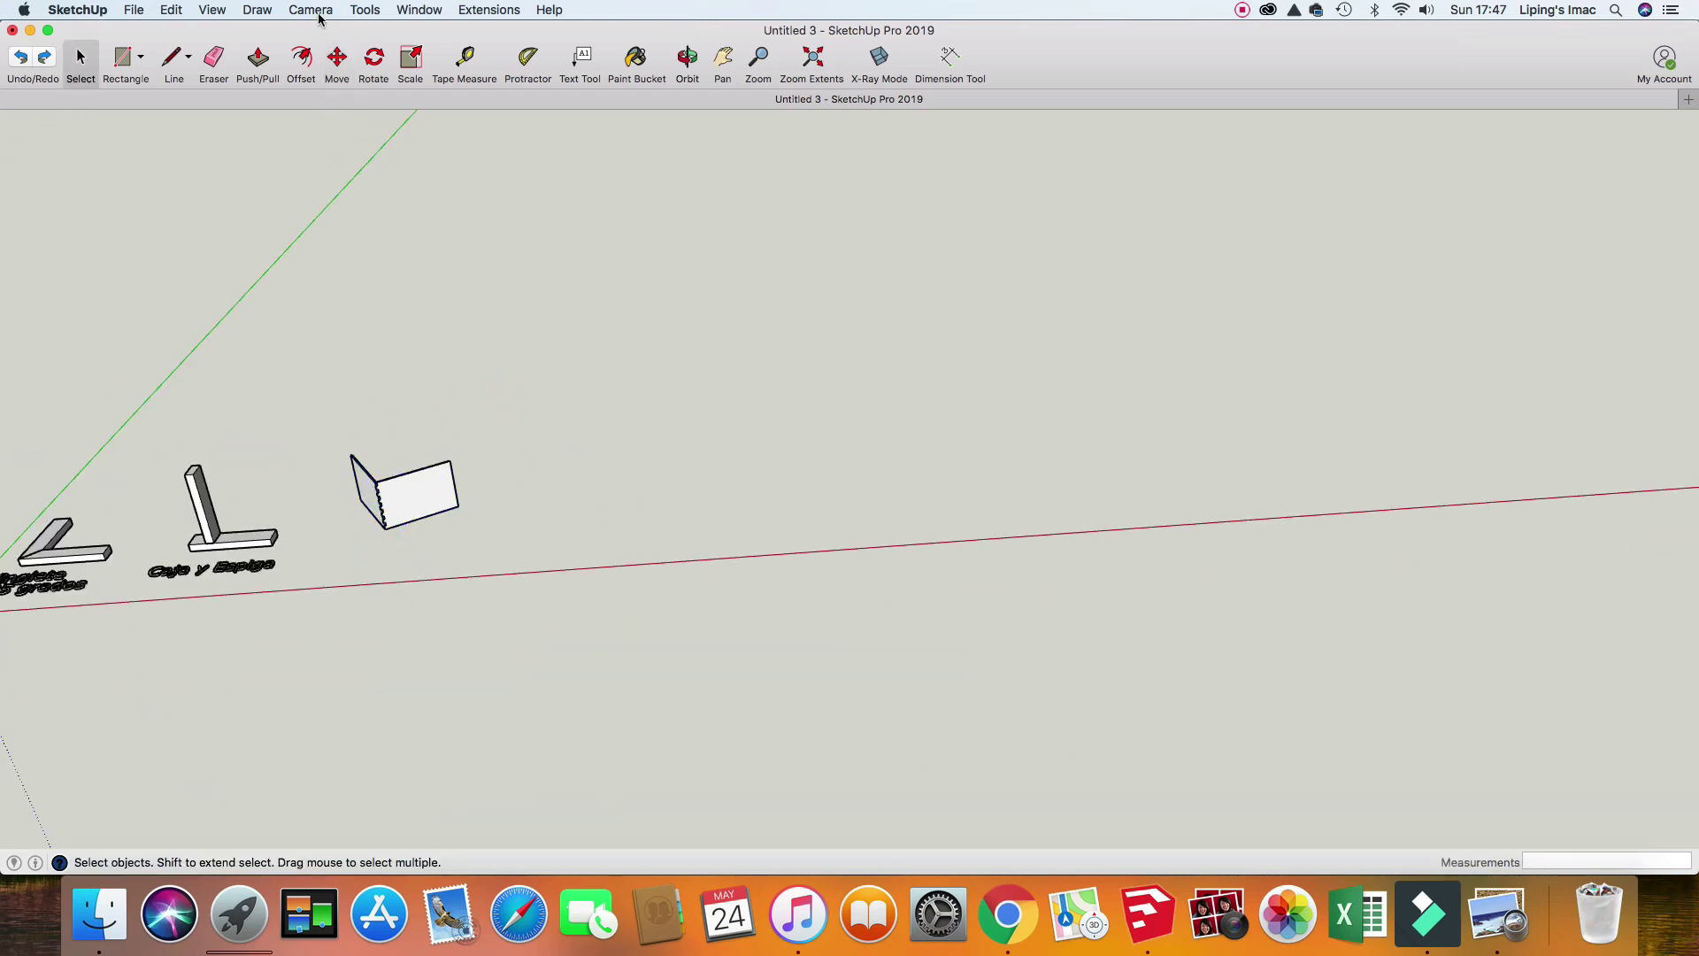
{"action": "left_click", "coordinate": [365, 9]}
{"action": "left_click", "coordinate": [380, 345]}
{"action": "left_click", "coordinate": [361, 6]}
{"action": "left_click", "coordinate": [381, 365]}
{"action": "type", "text": "Cremallera"}
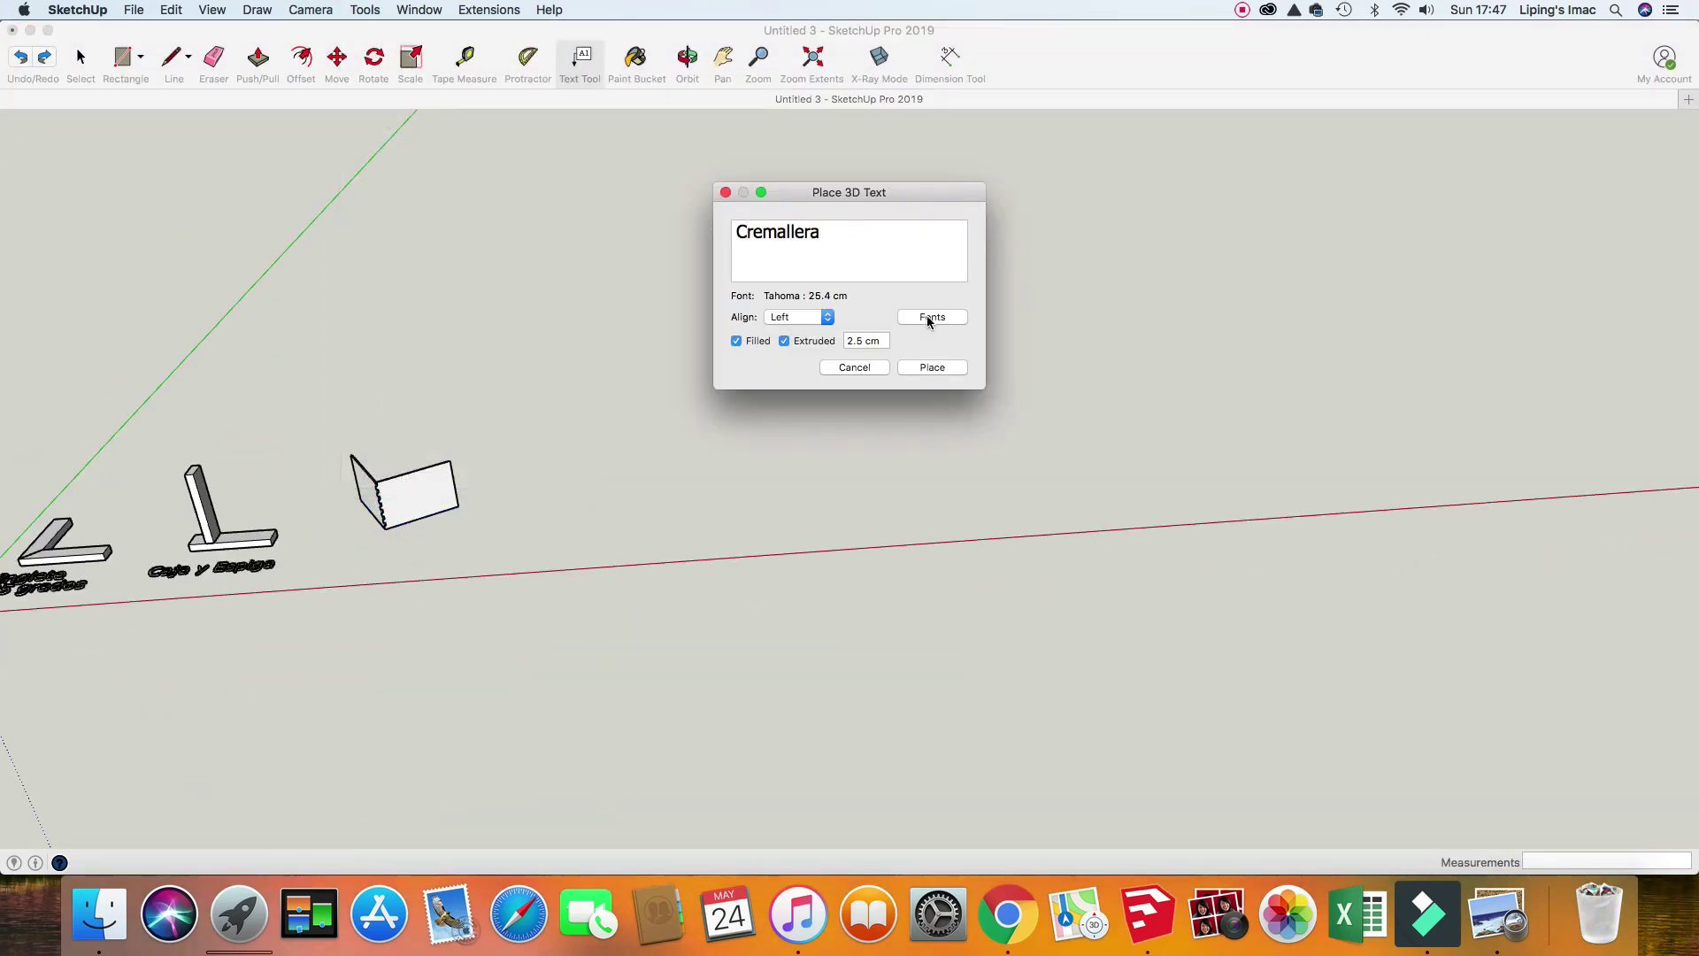
{"action": "left_click", "coordinate": [932, 366]}
{"action": "left_click", "coordinate": [353, 575]}
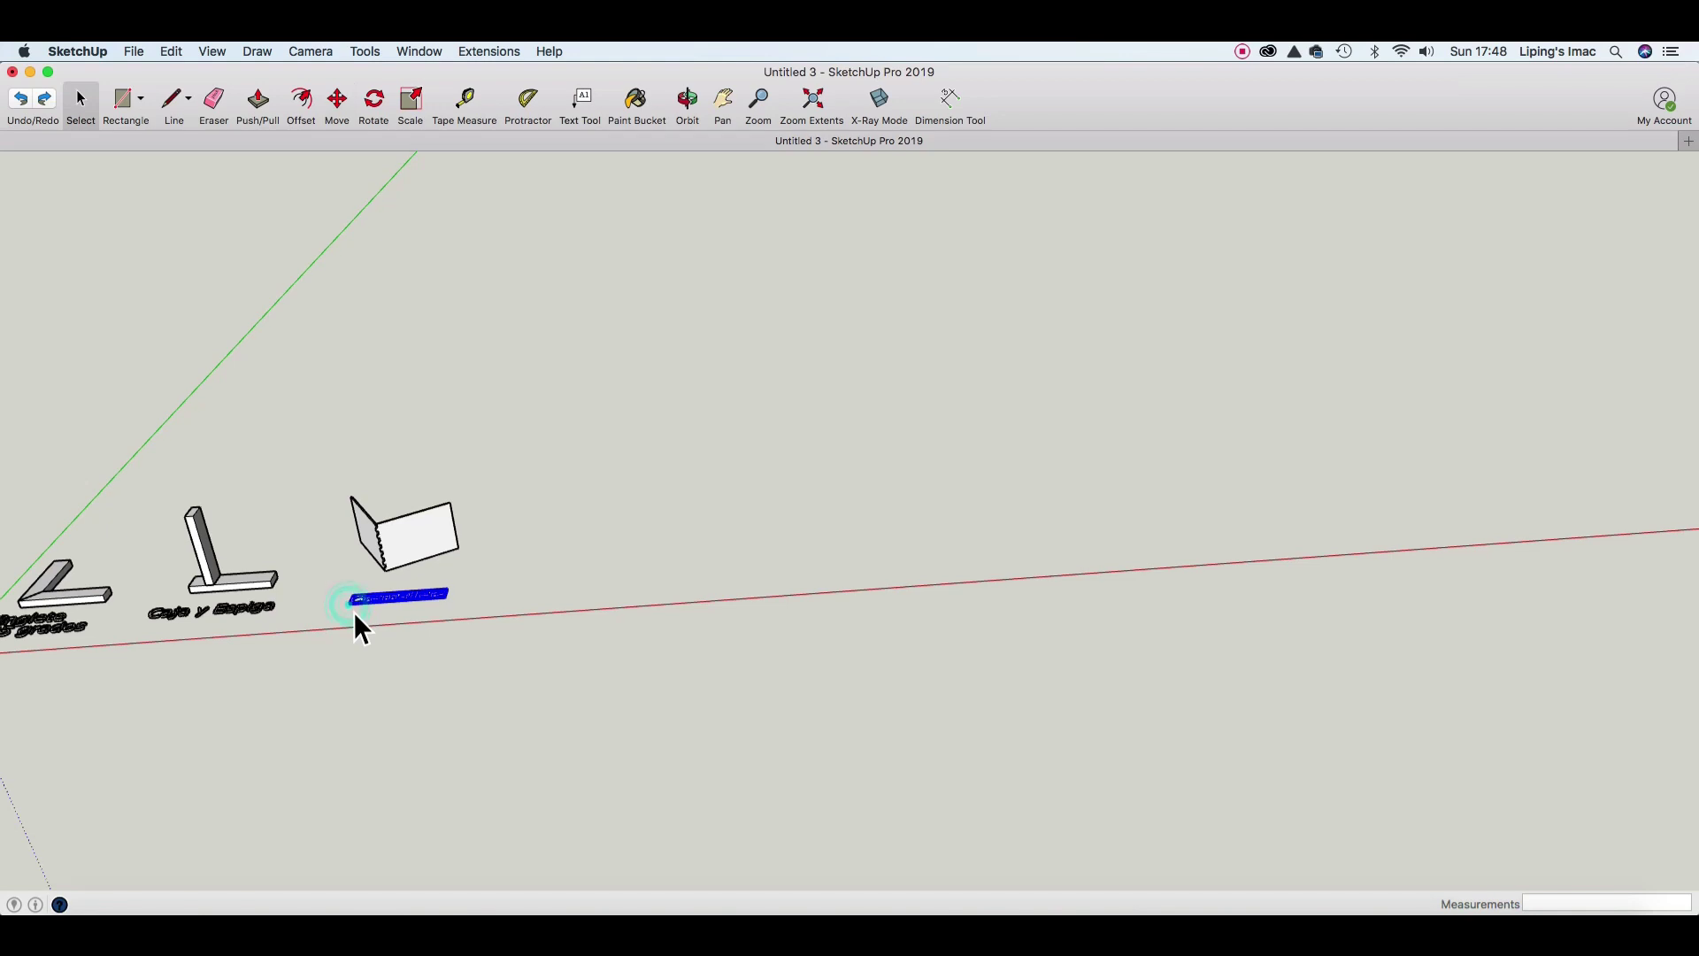
{"action": "left_click", "coordinate": [467, 585]}
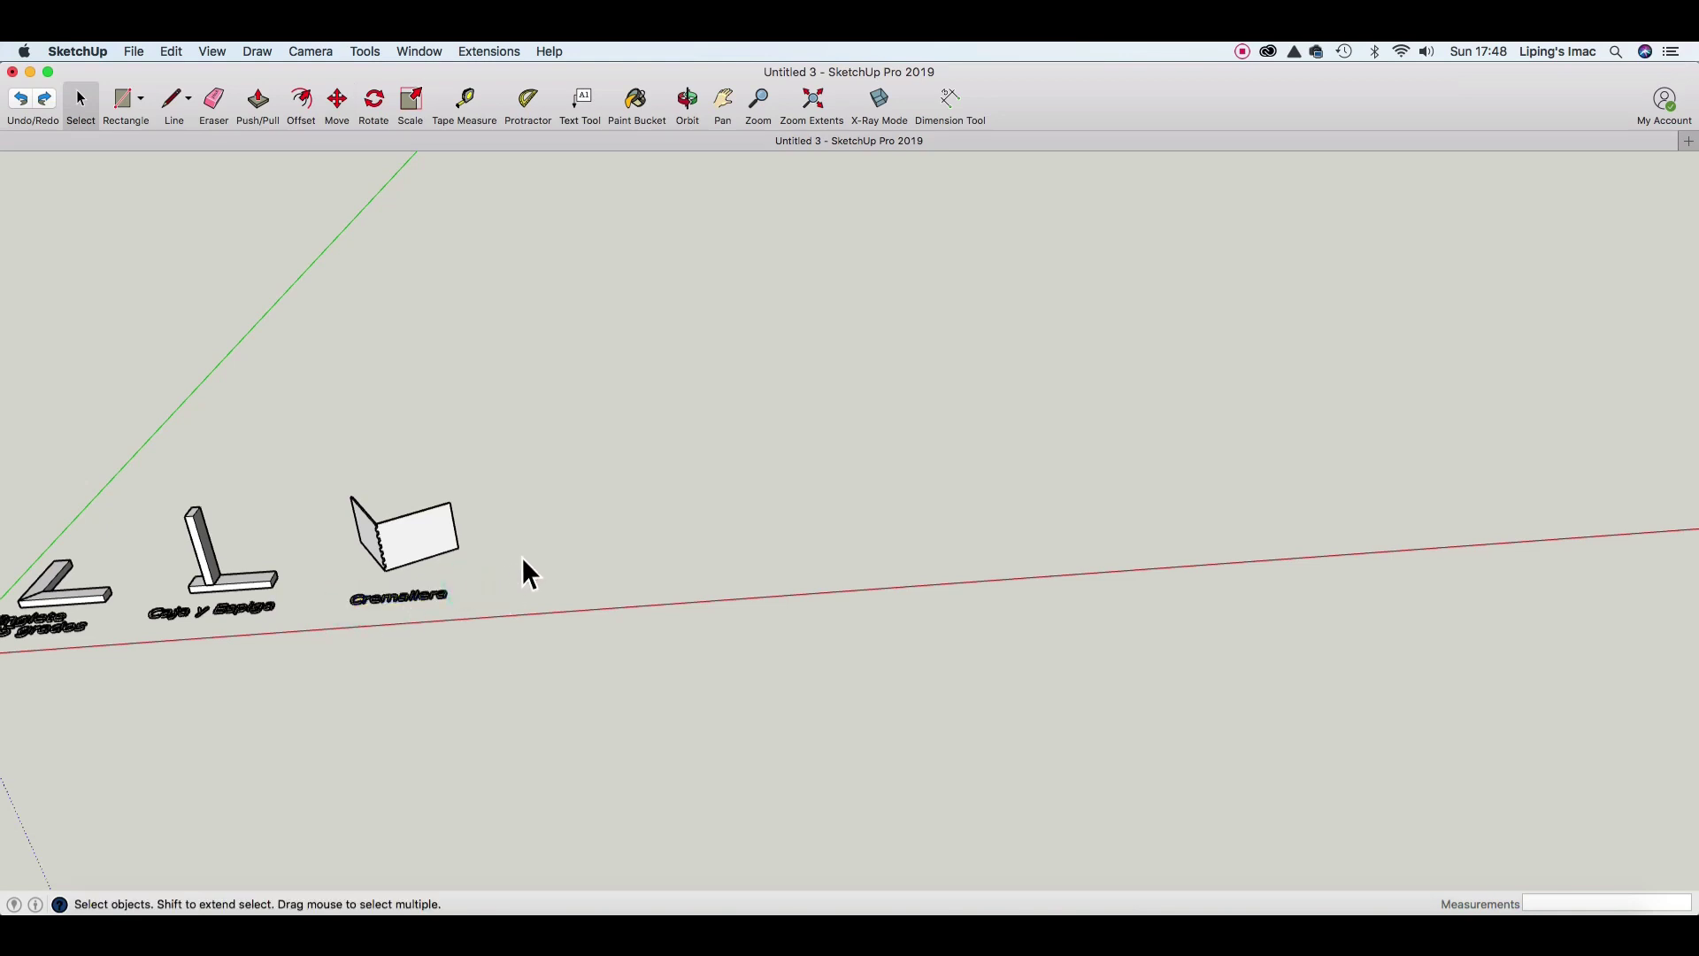
{"action": "scroll", "coordinate": [523, 558], "scroll_direction": "up", "scroll_amount": 2}
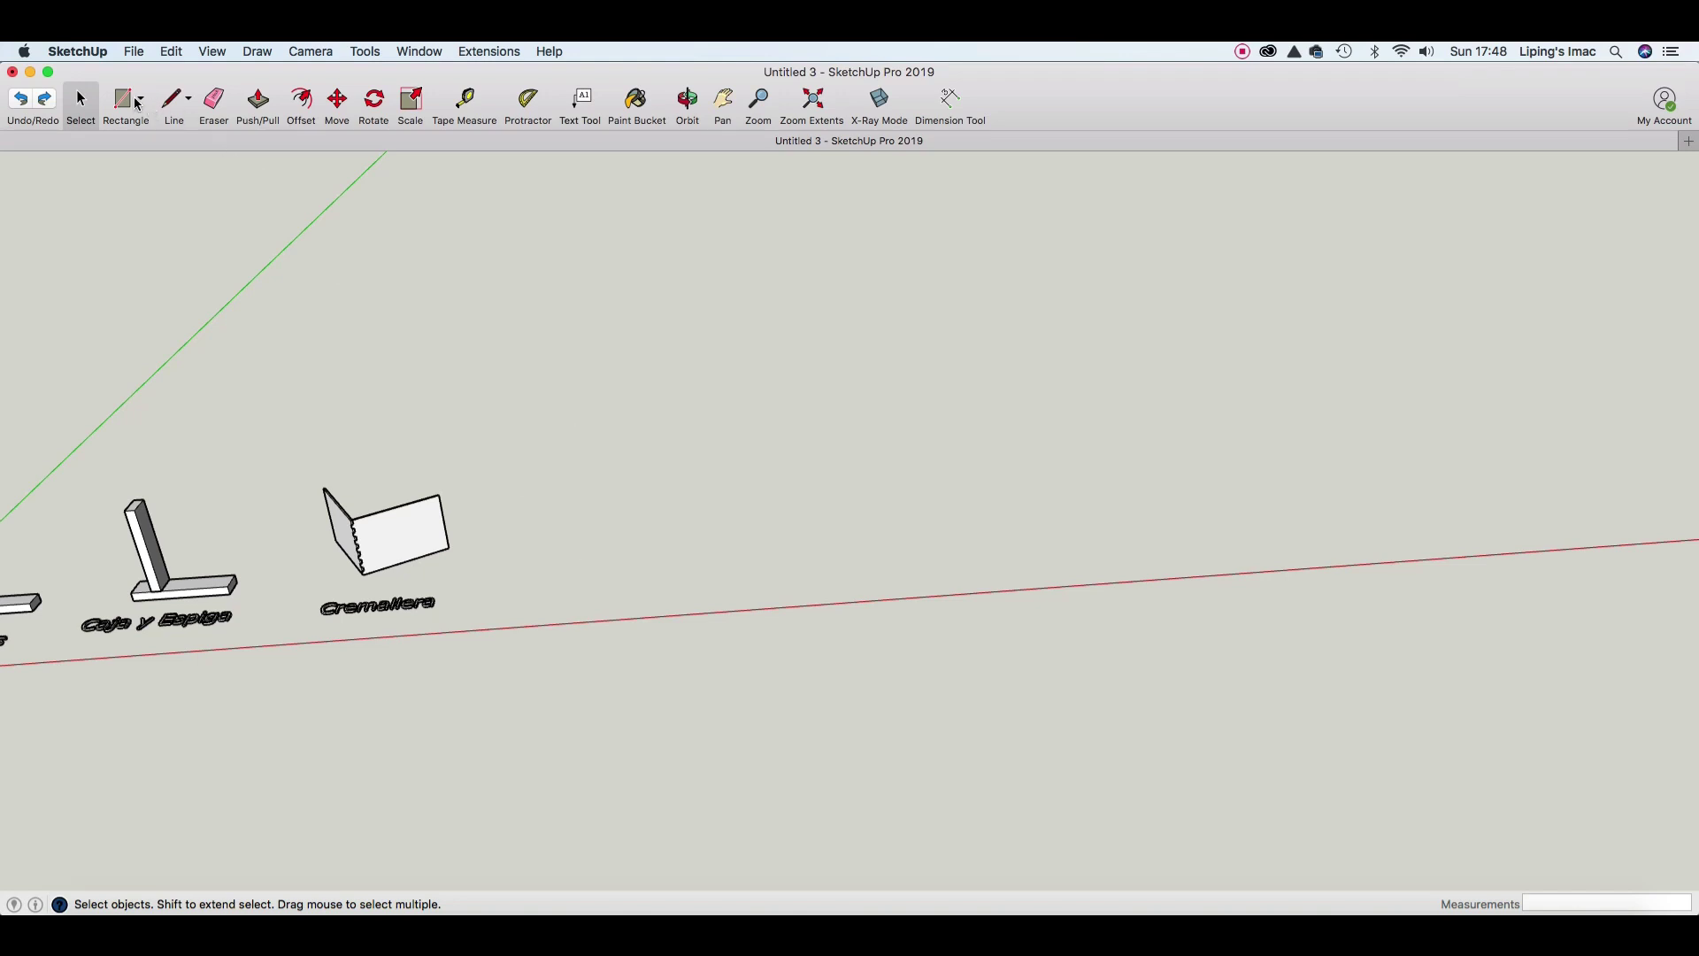
{"action": "left_click", "coordinate": [137, 104]}
Draw a 25 by 100 rectangle to the right of the Cremallera example.
{"action": "left_click", "coordinate": [550, 539]}
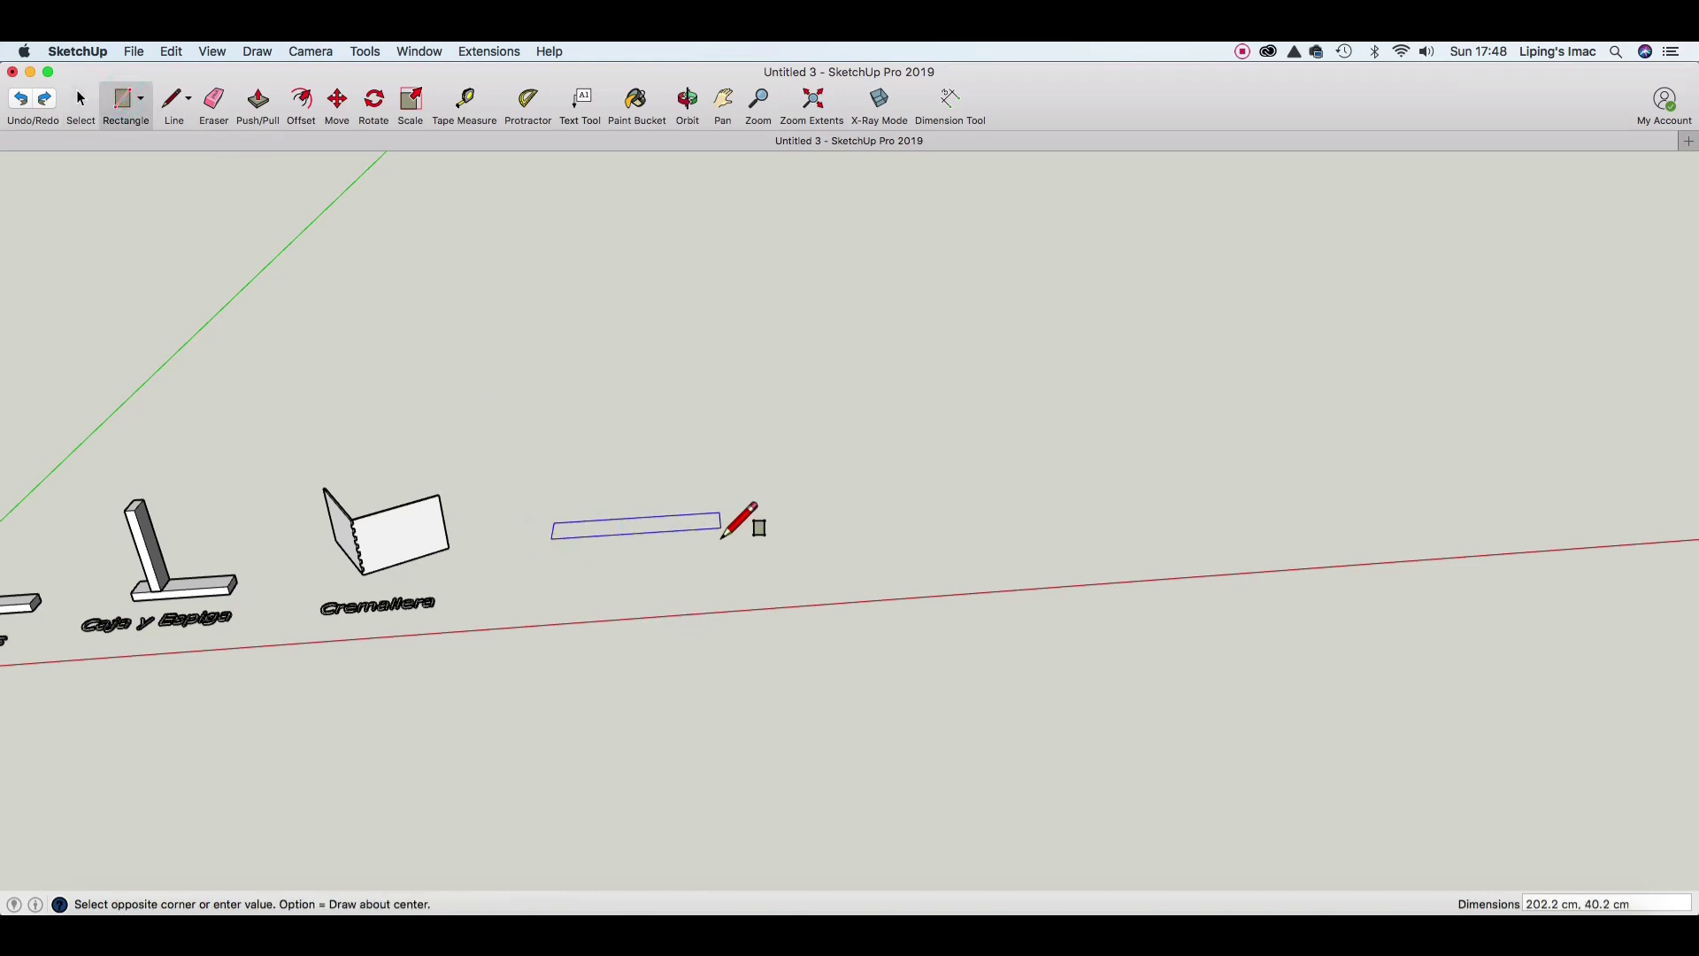
{"action": "left_click", "coordinate": [721, 537]}
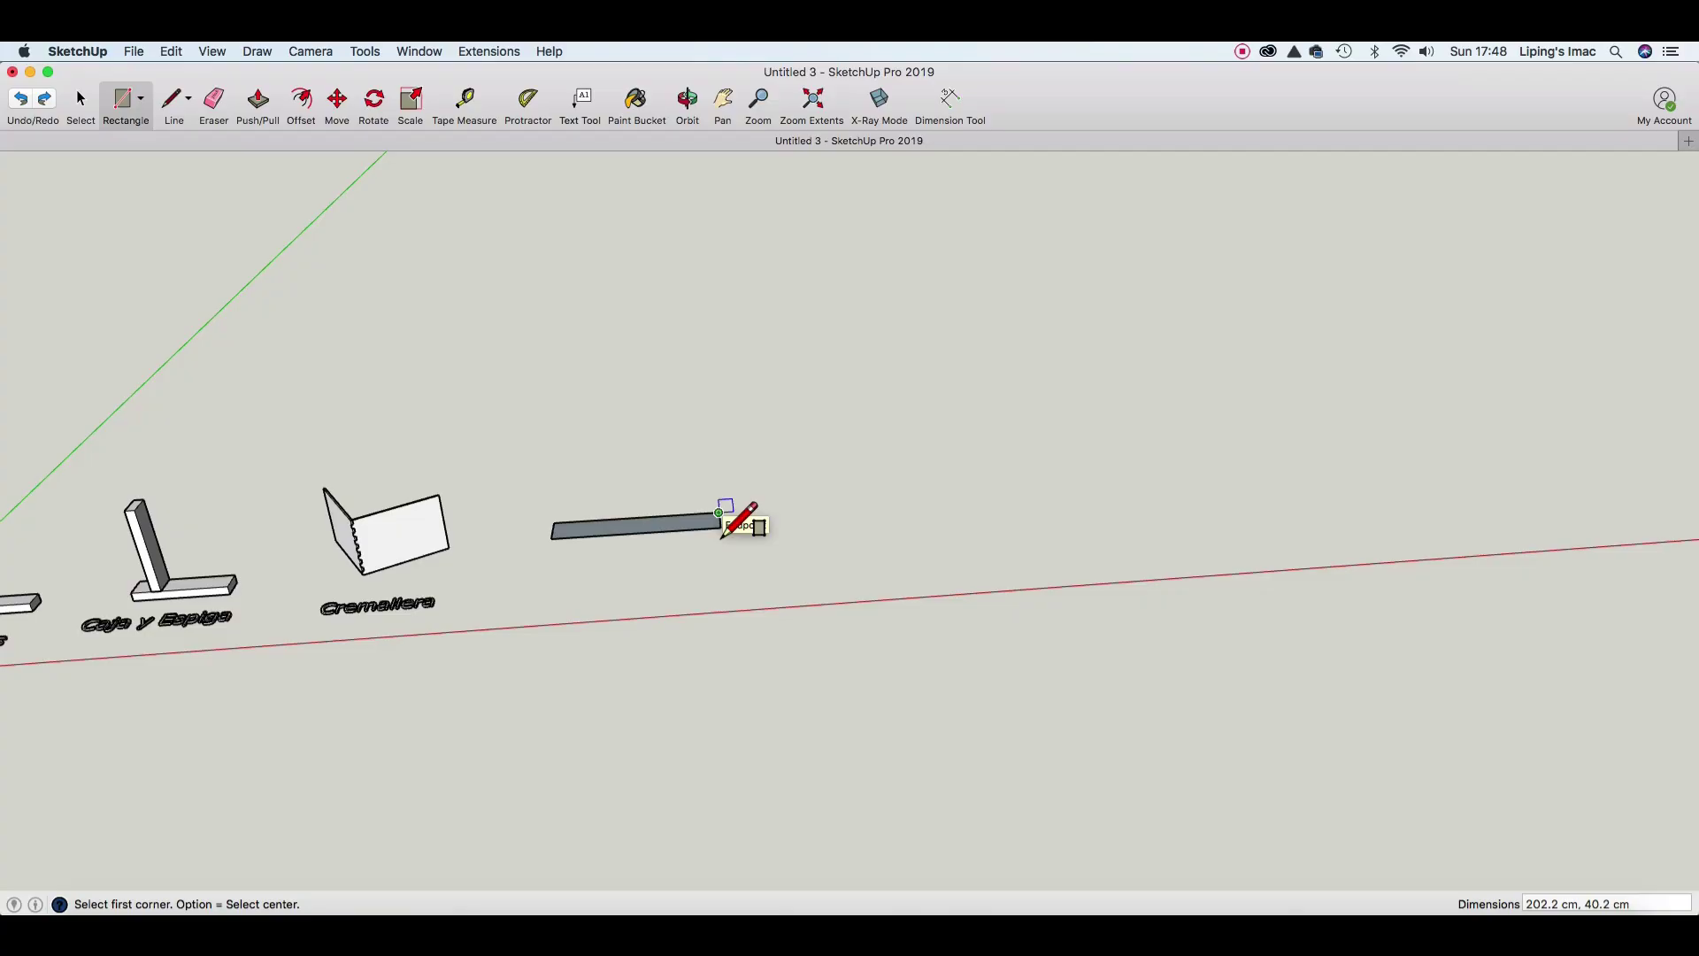
{"action": "type", "text": "25,100"}
{"action": "key", "text": "Return"}
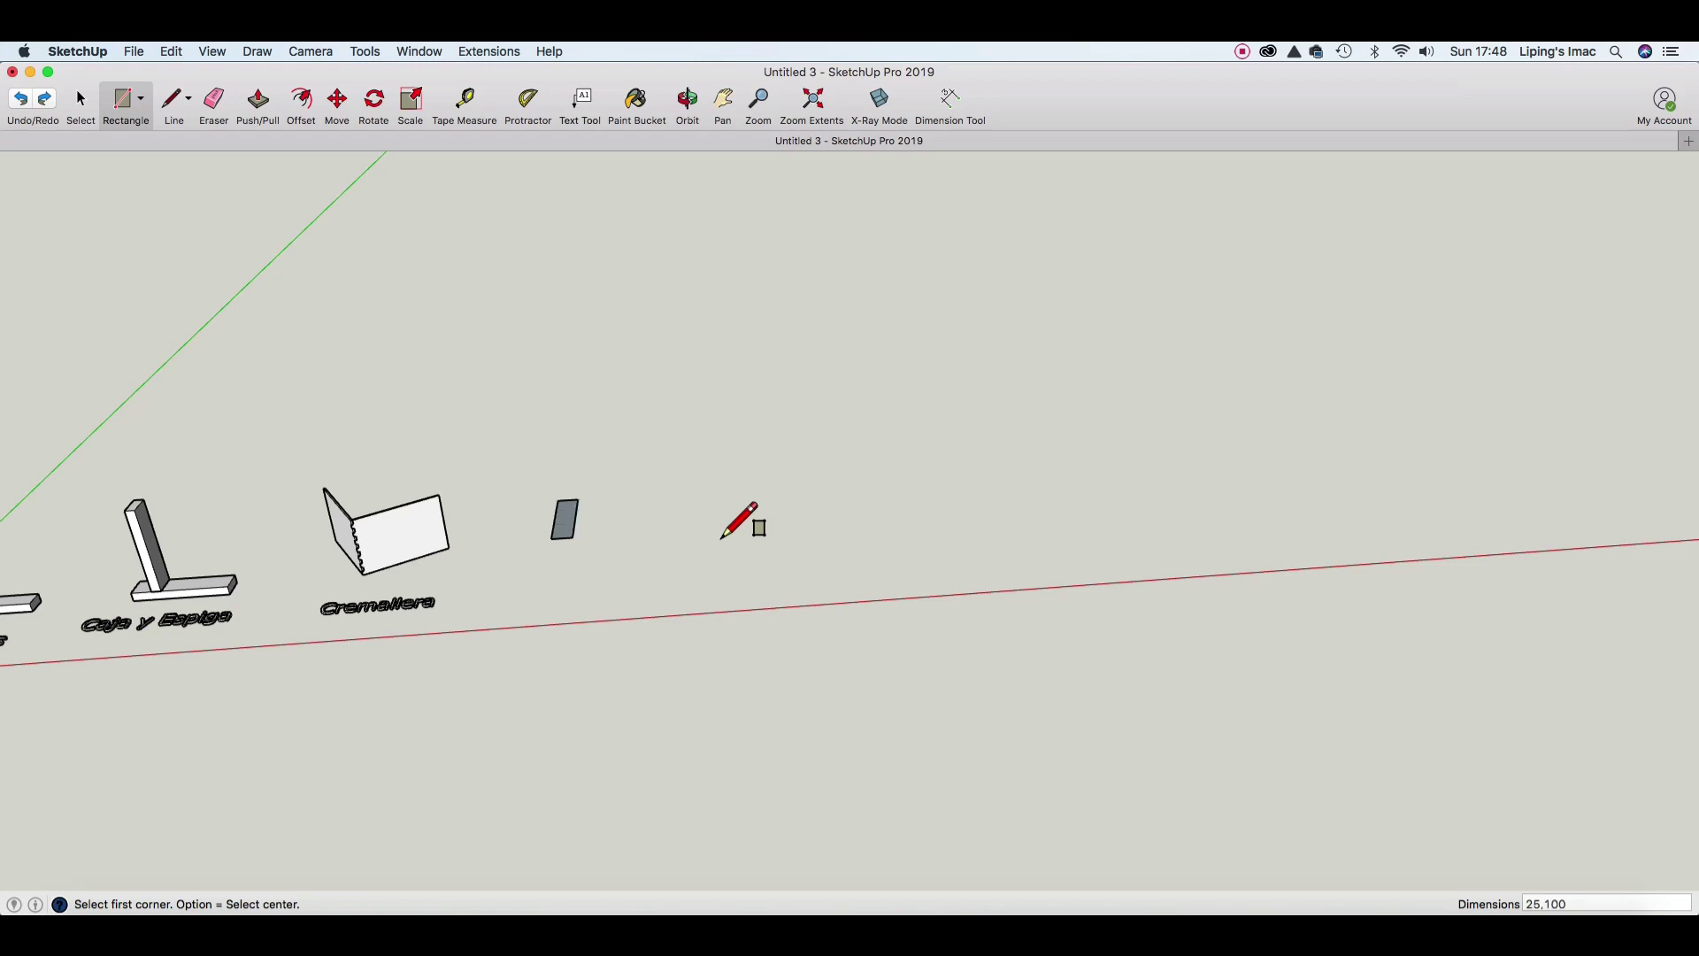
{"action": "scroll", "coordinate": [576, 532], "scroll_direction": "up", "scroll_amount": 2}
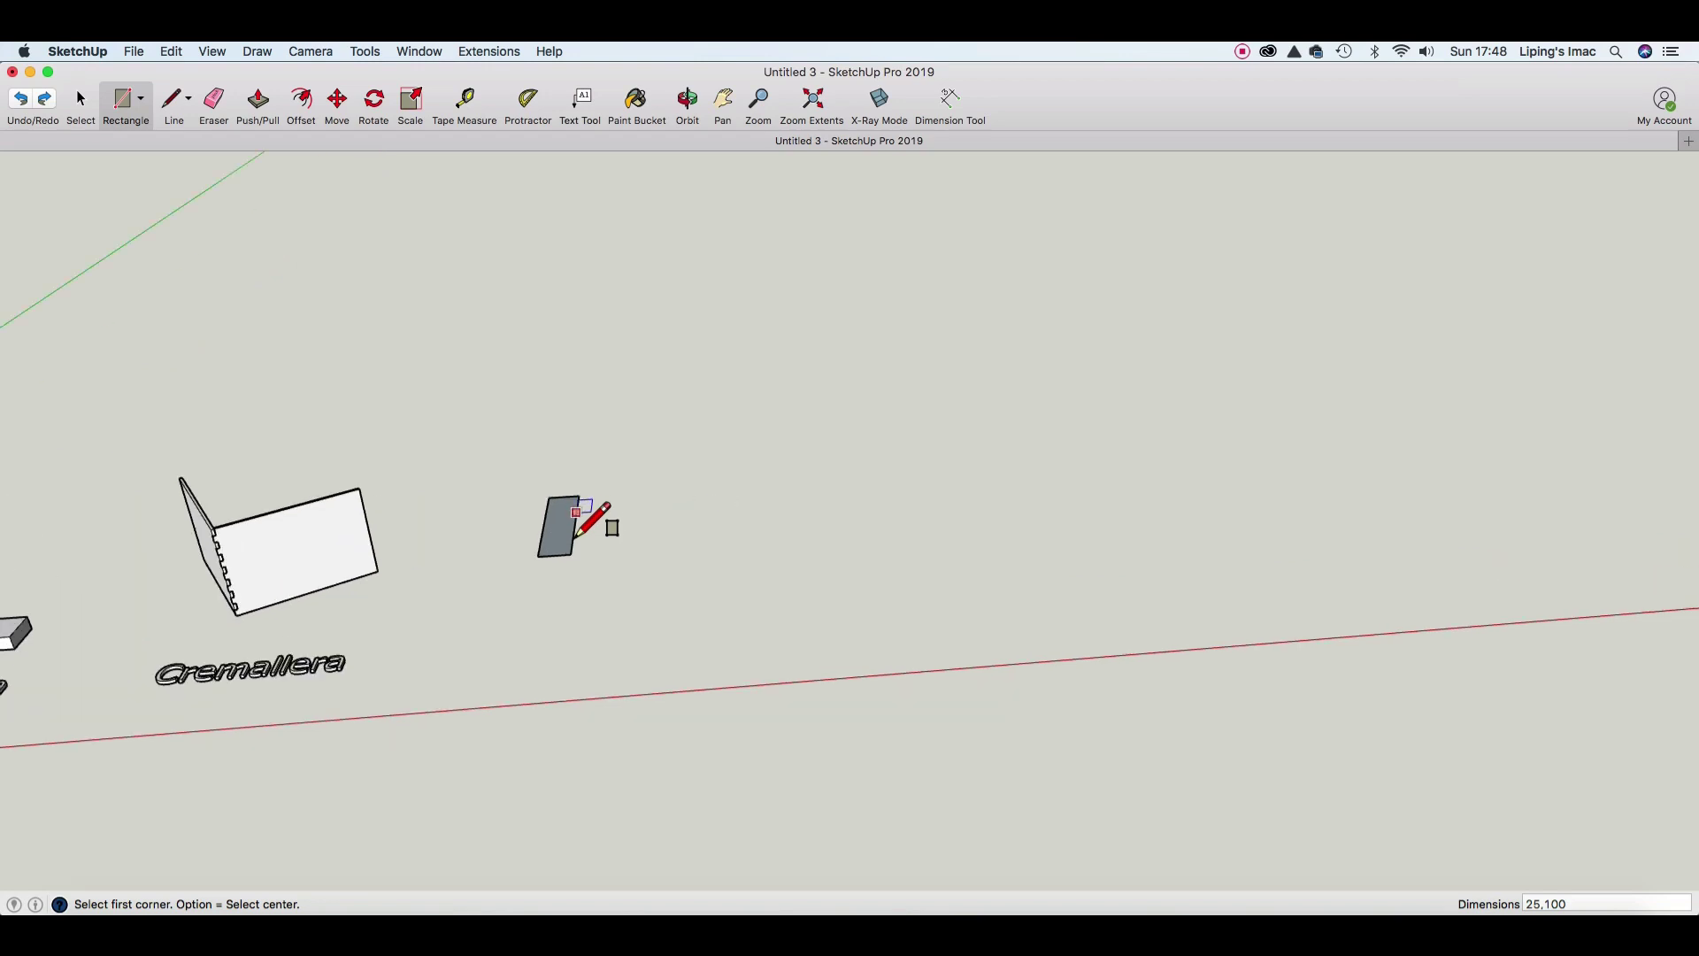
{"action": "scroll", "coordinate": [576, 532], "scroll_direction": "up", "scroll_amount": 2}
{"action": "scroll", "coordinate": [573, 534], "scroll_direction": "up", "scroll_amount": 3}
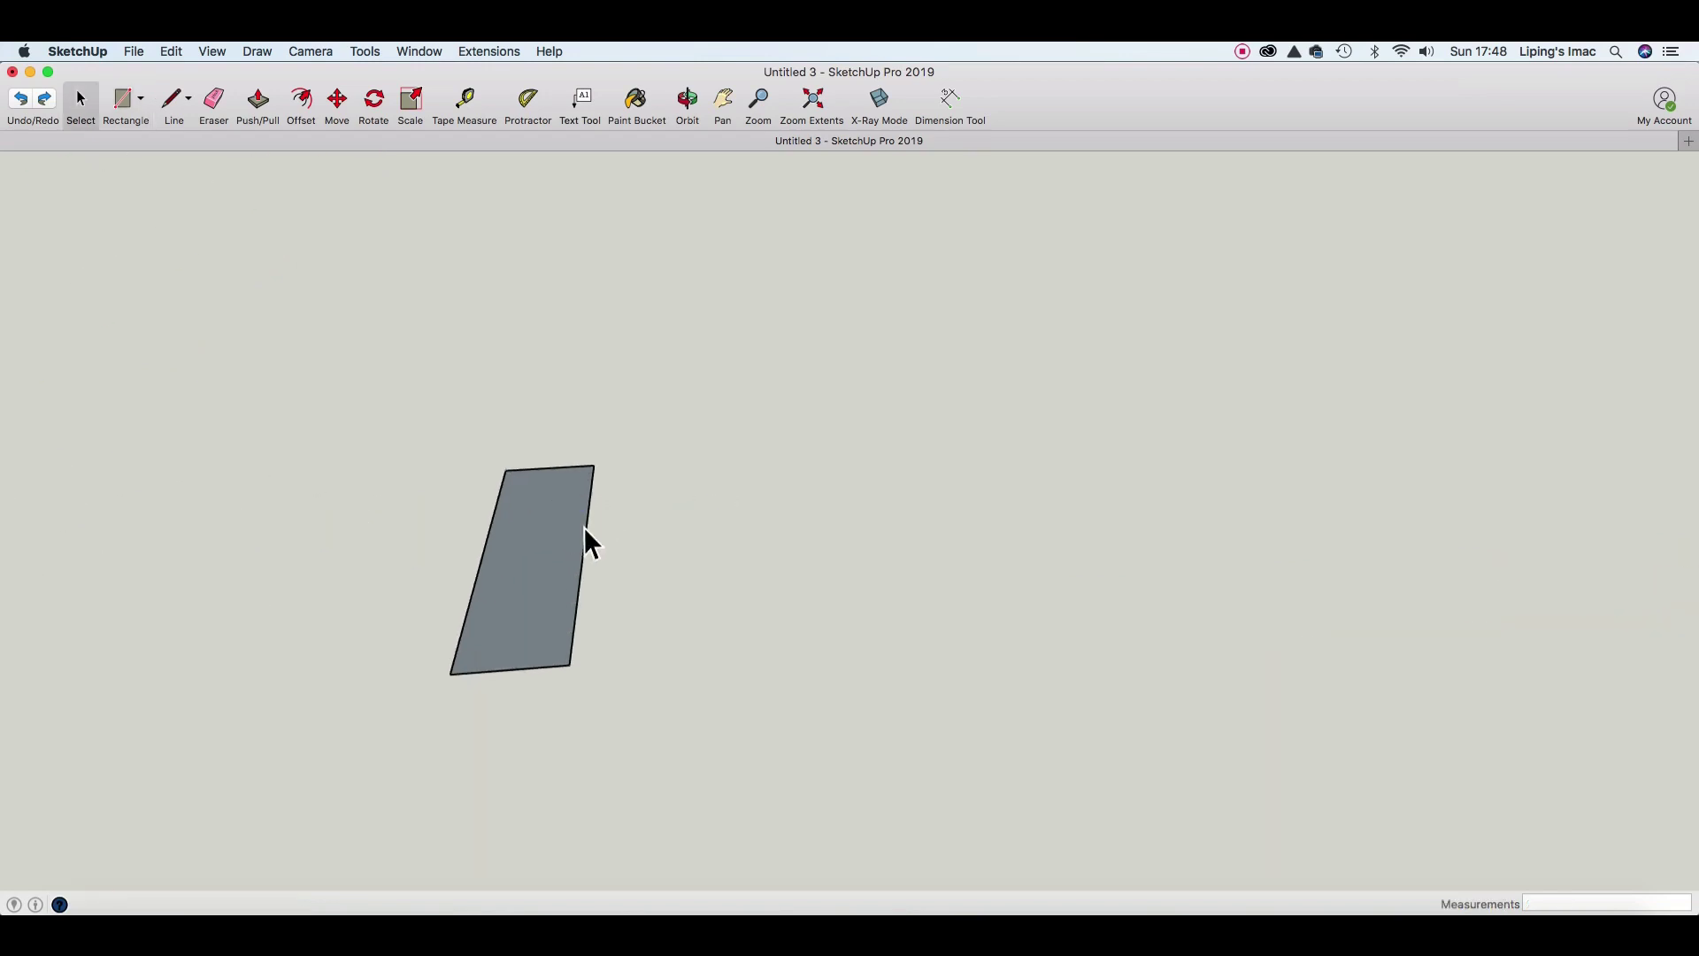
Push/pull the rectangle into a flat board 4 cm thick.
{"action": "key", "text": "space"}
{"action": "left_click", "coordinate": [564, 551]}
{"action": "key", "text": "p"}
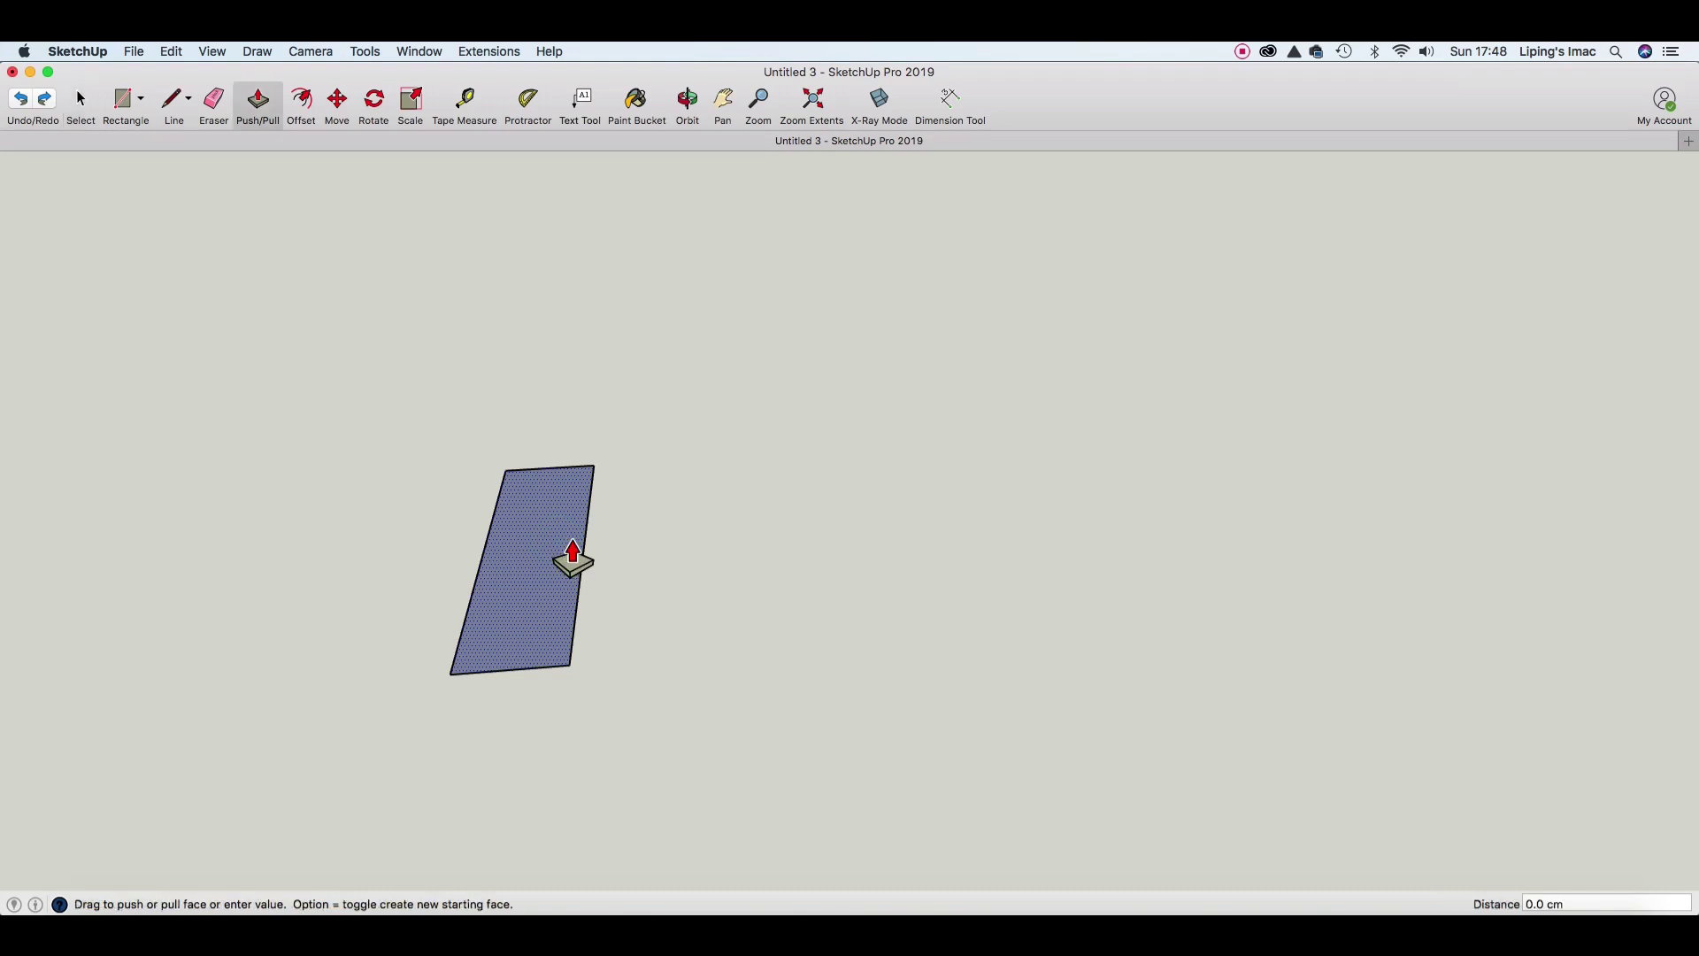
{"action": "left_click_drag", "start_coordinate": [567, 553], "coordinate": [567, 544]}
{"action": "left_click", "coordinate": [567, 544]}
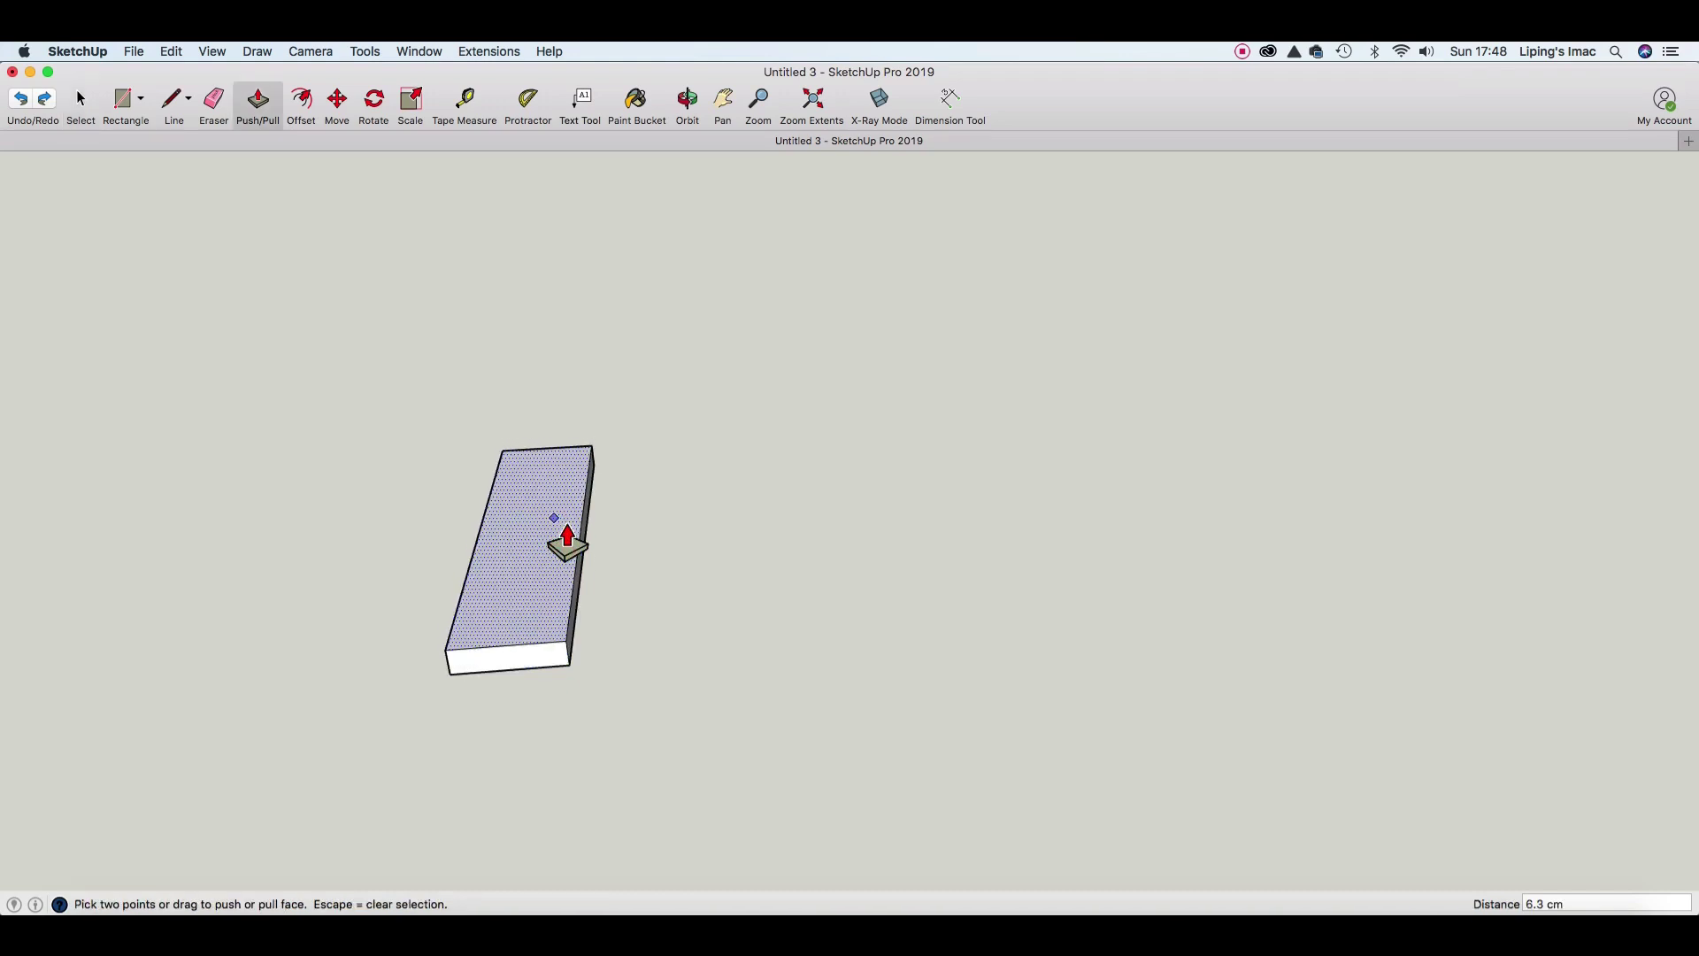
{"action": "type", "text": "4"}
{"action": "key", "text": "Return"}
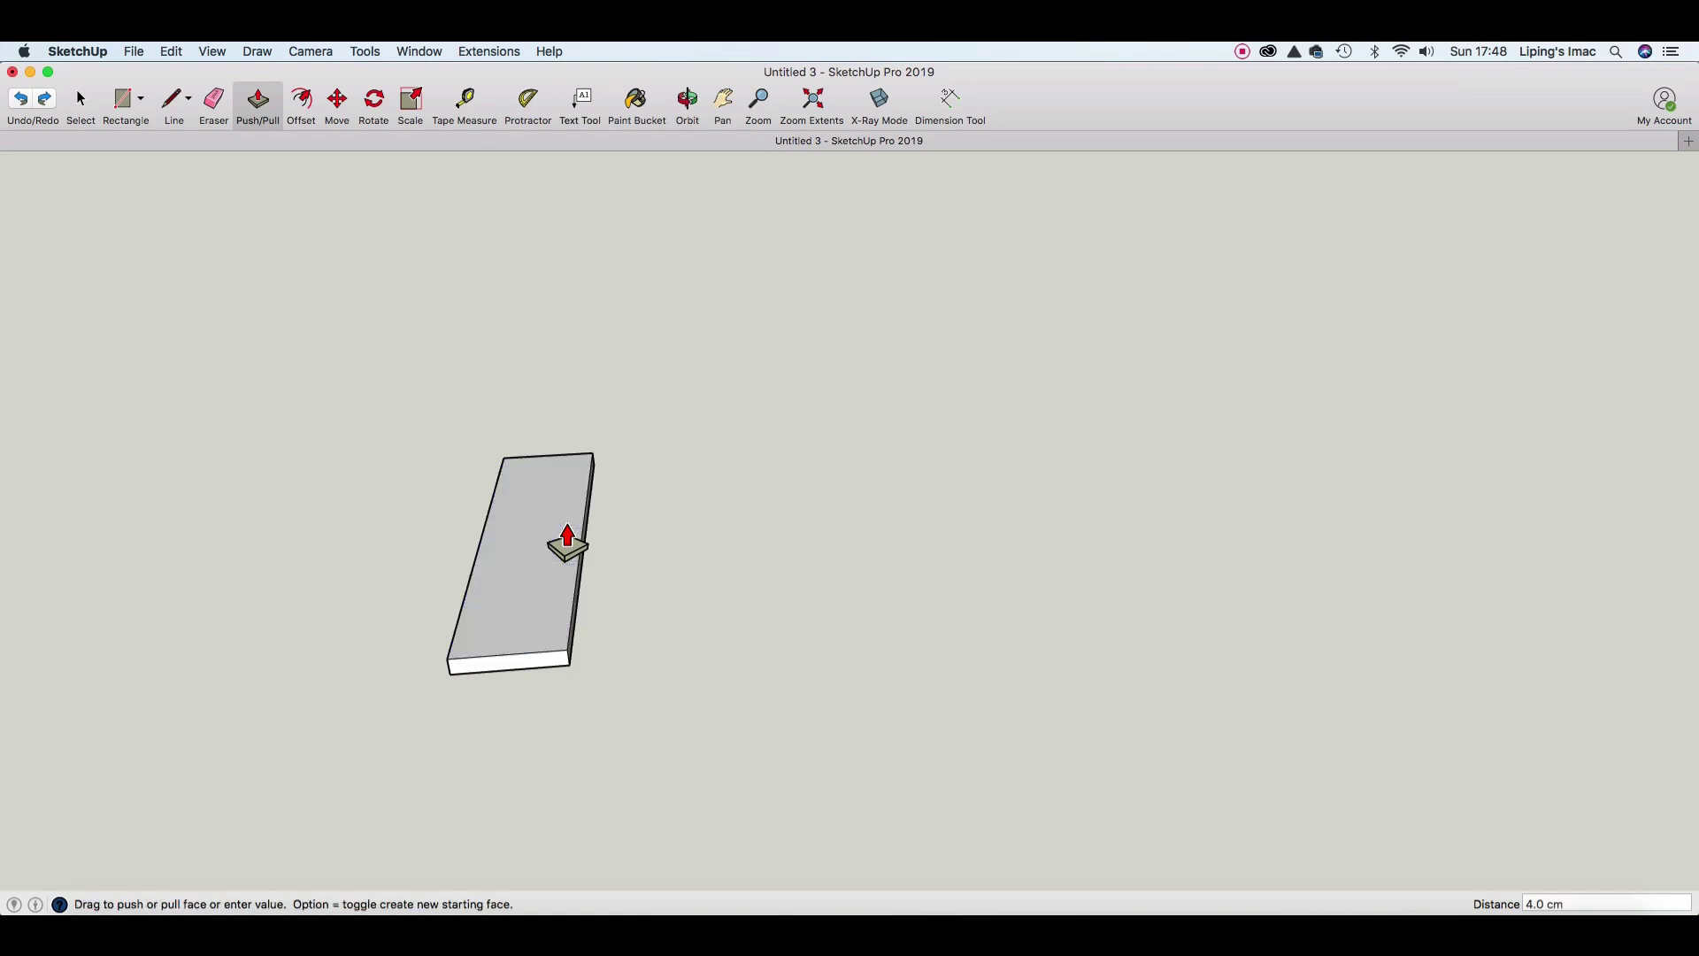
{"action": "scroll", "coordinate": [568, 544], "scroll_direction": "down", "scroll_amount": 2}
{"action": "scroll", "coordinate": [567, 544], "scroll_direction": "down", "scroll_amount": 2}
{"action": "scroll", "coordinate": [568, 544], "scroll_direction": "up", "scroll_amount": 1}
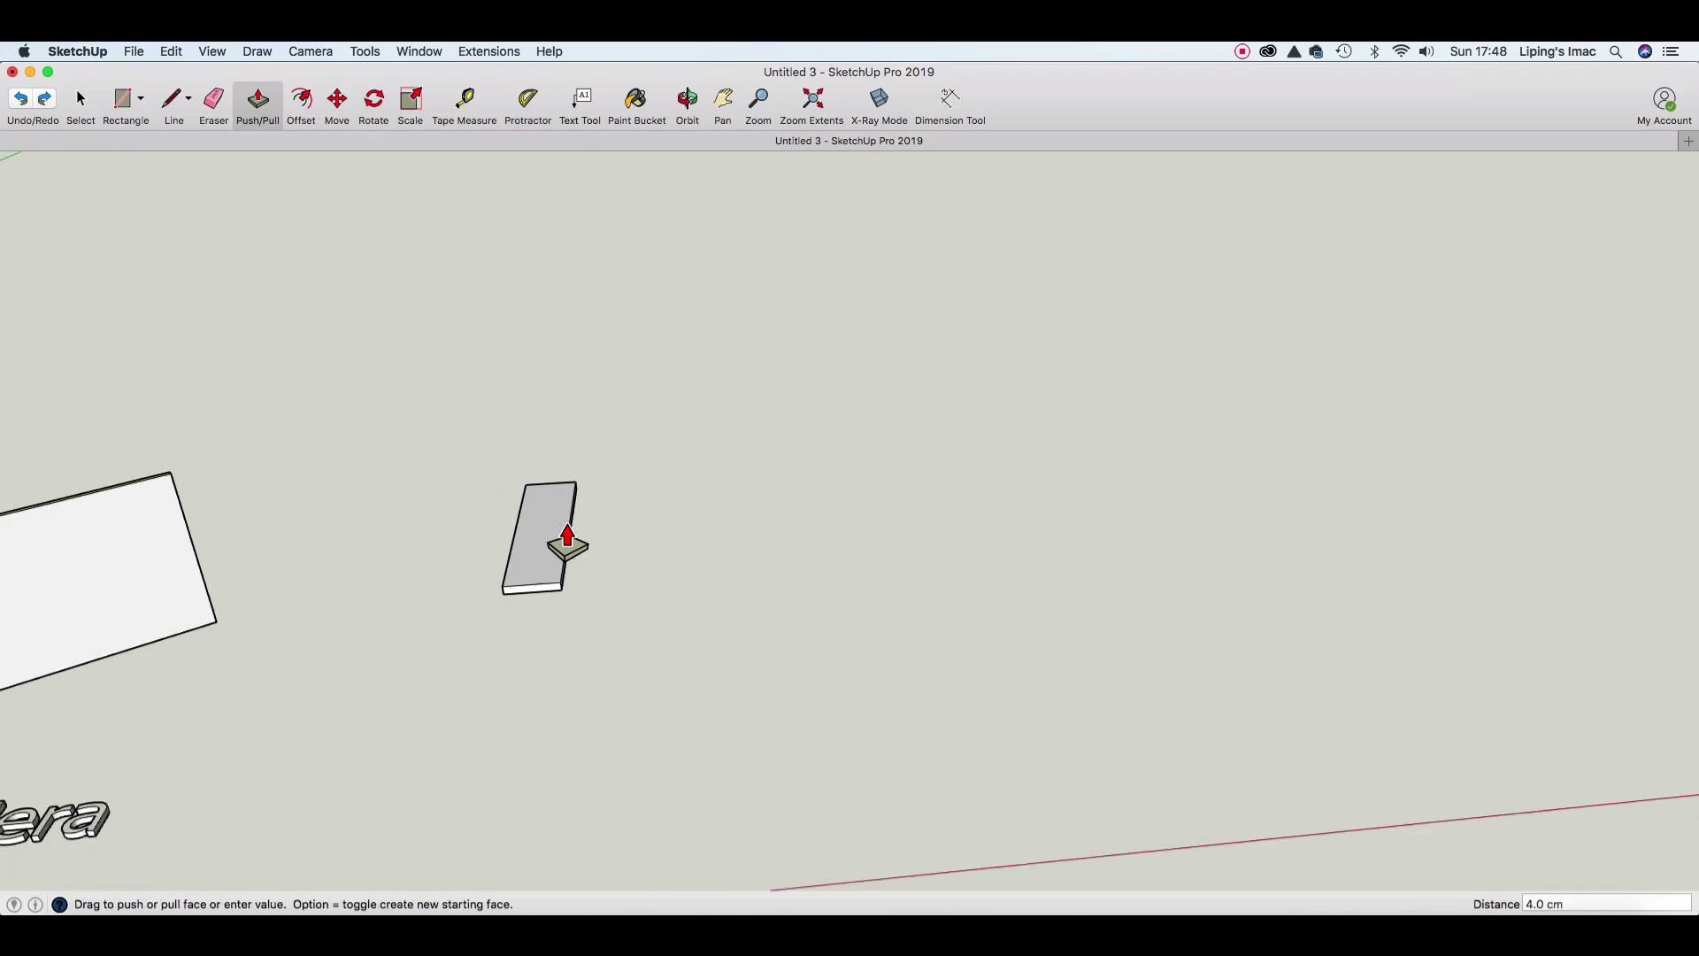
{"action": "scroll", "coordinate": [567, 544], "scroll_direction": "up", "scroll_amount": 2}
{"action": "scroll", "coordinate": [567, 544], "scroll_direction": "up", "scroll_amount": 2}
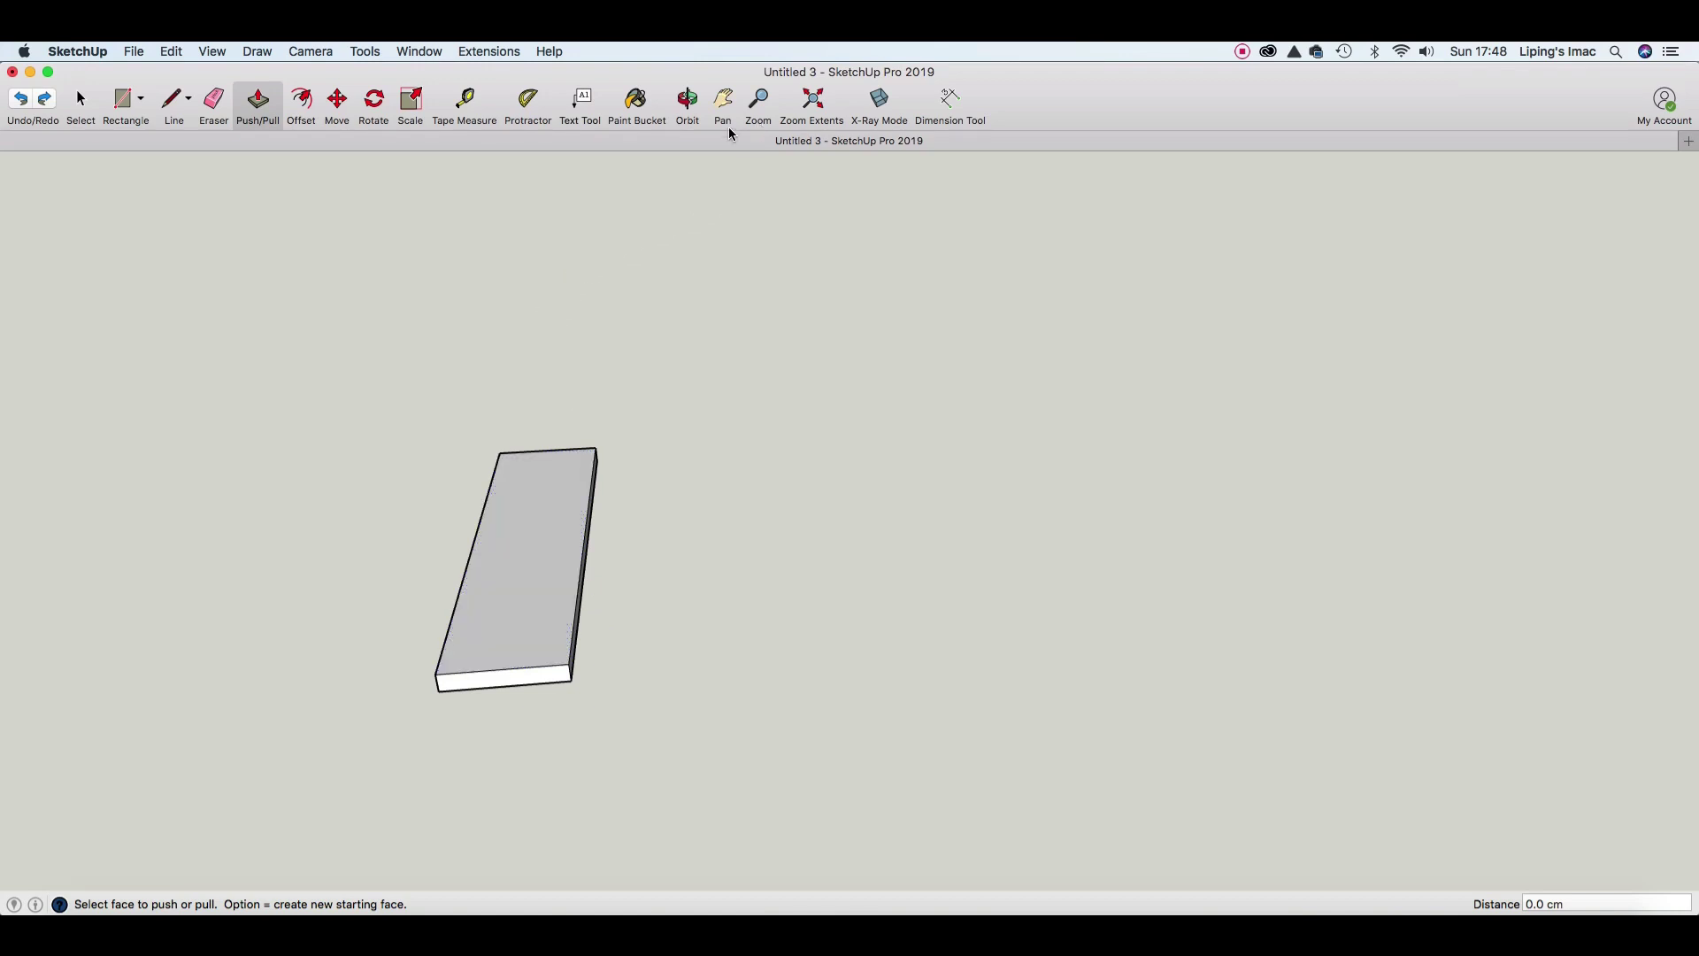
Orbit around the slab and select its long side face.
{"action": "left_click", "coordinate": [687, 102]}
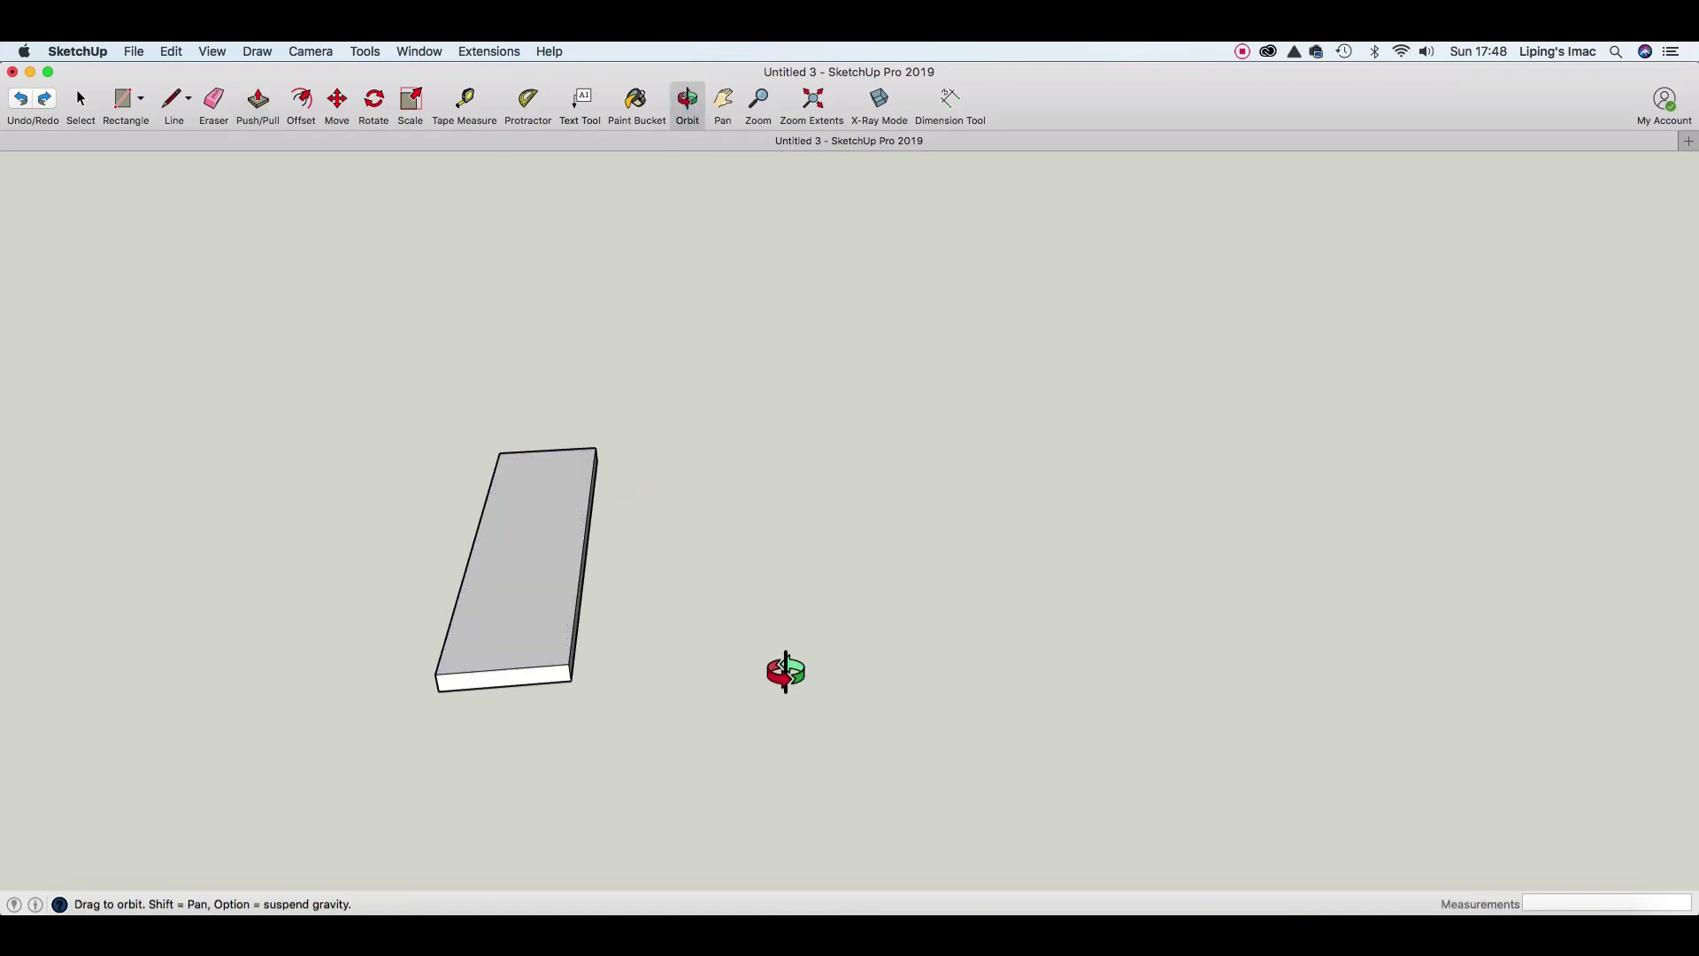
{"action": "mouse_move", "coordinate": [773, 662]}
{"action": "left_mouse_down"}
{"action": "mouse_move", "coordinate": [529, 580]}
{"action": "mouse_move", "coordinate": [428, 576]}
{"action": "mouse_move", "coordinate": [724, 535]}
{"action": "mouse_move", "coordinate": [648, 540]}
{"action": "left_mouse_up"}
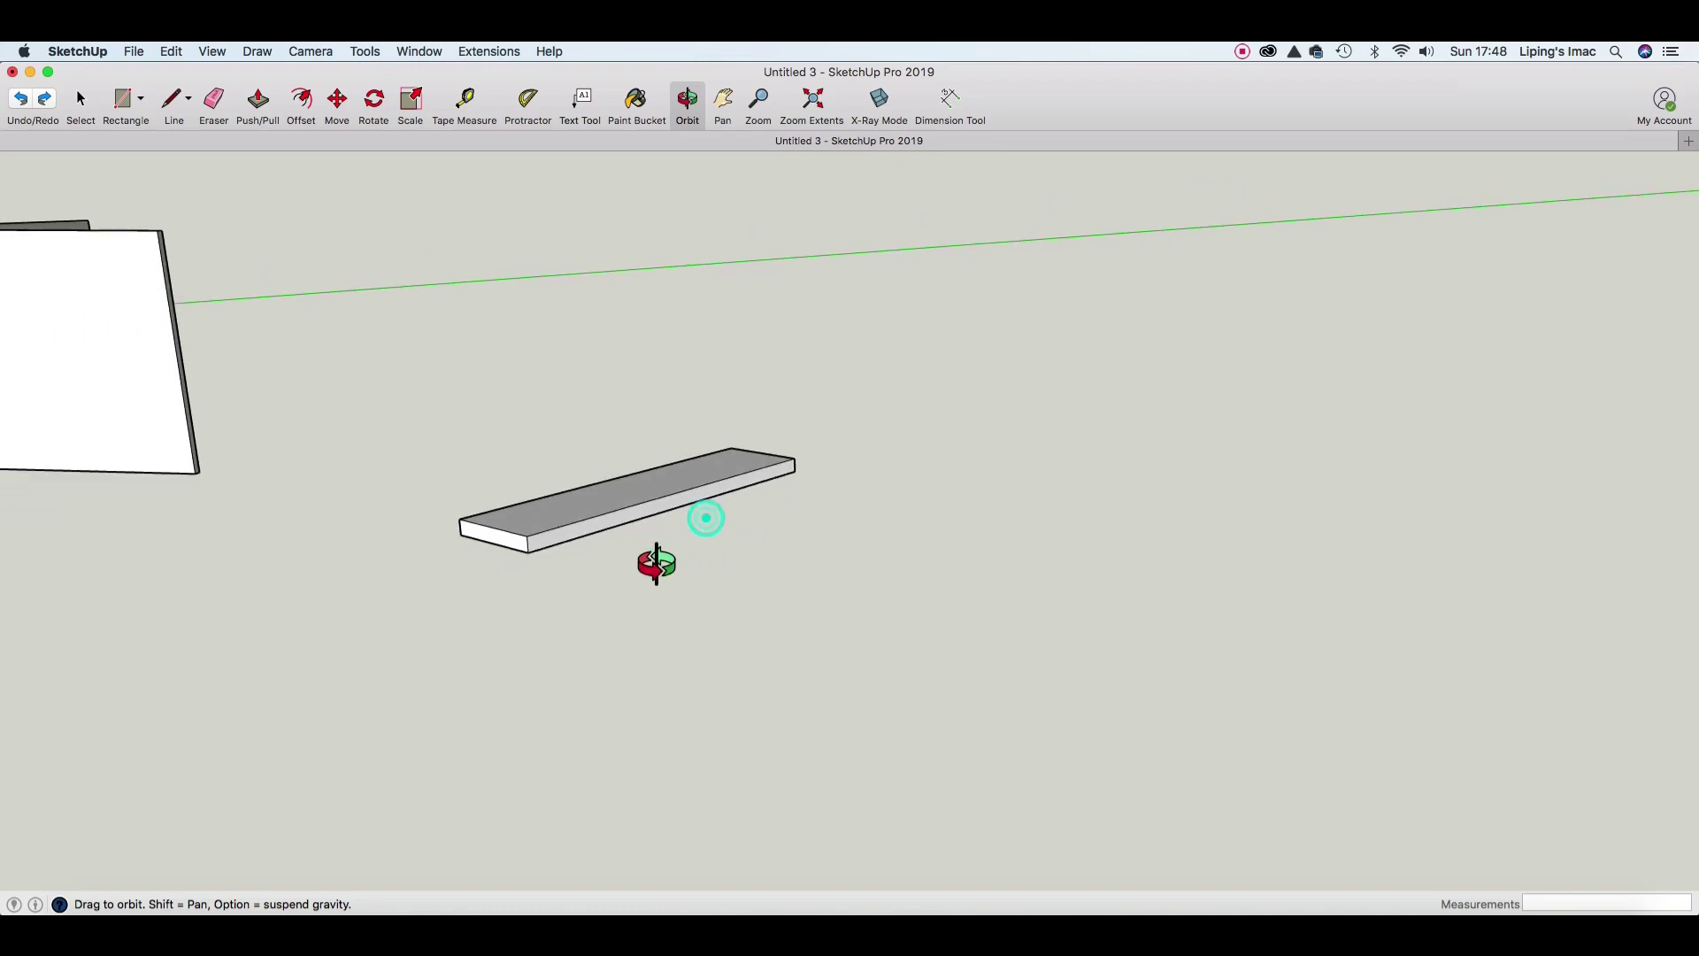
{"action": "scroll", "coordinate": [647, 534], "scroll_direction": "up", "scroll_amount": 2}
{"action": "scroll", "coordinate": [639, 525], "scroll_direction": "up", "scroll_amount": 2}
{"action": "scroll", "coordinate": [624, 518], "scroll_direction": "up", "scroll_amount": 2}
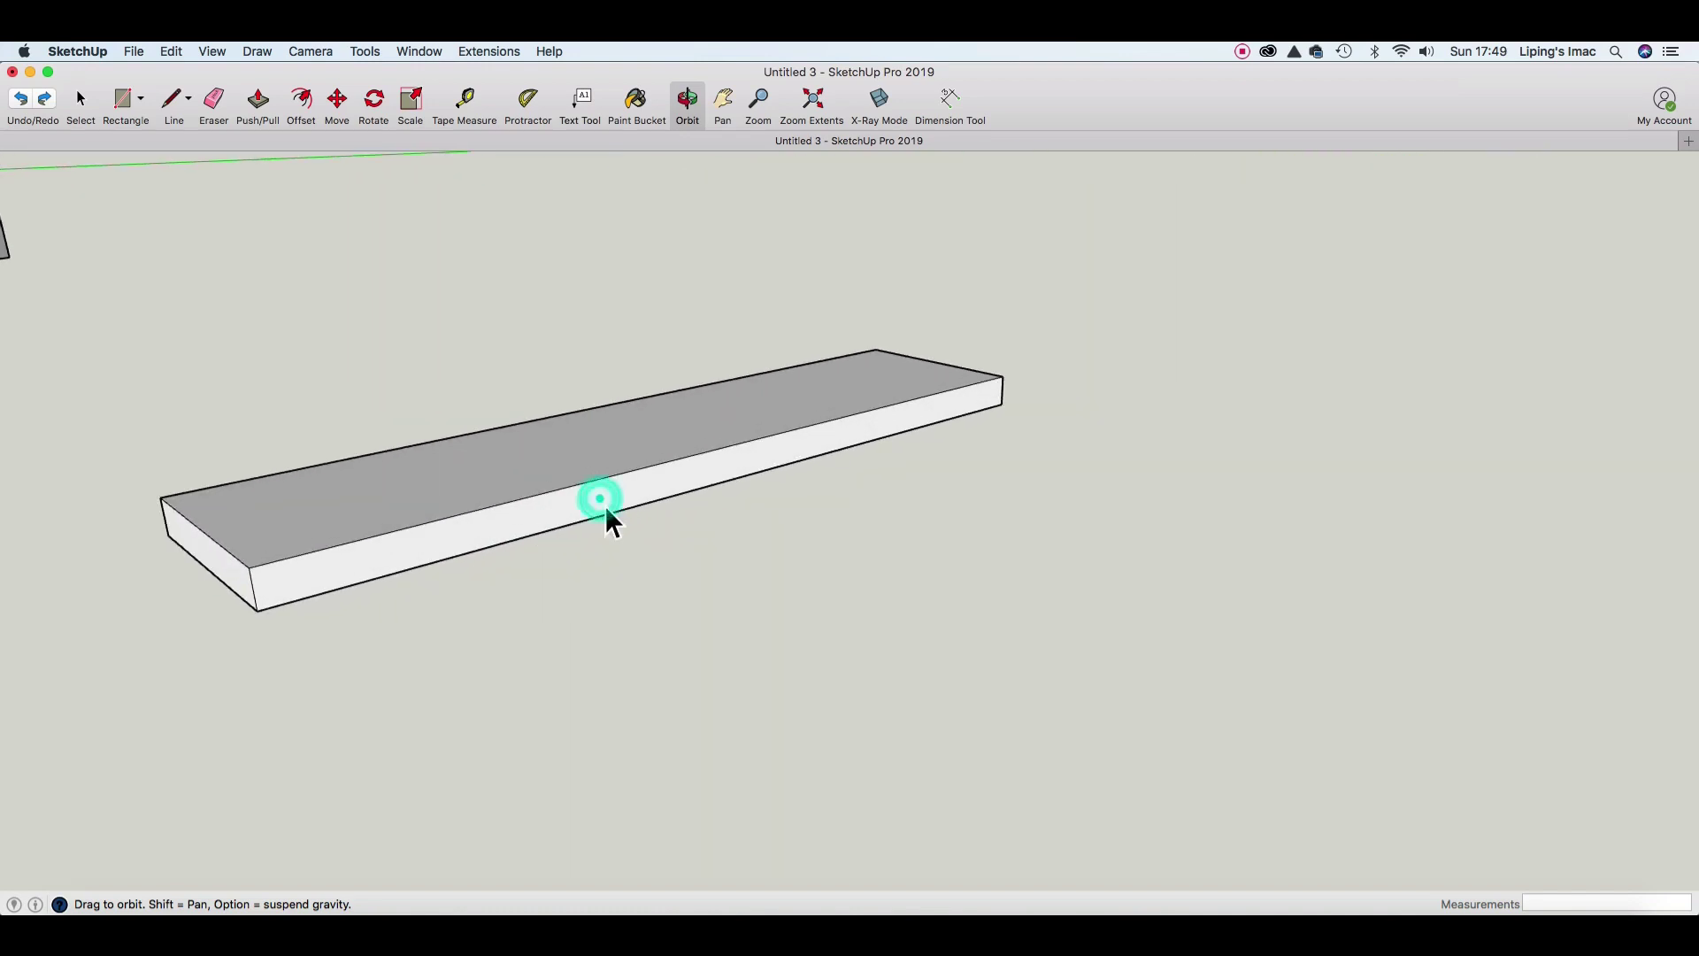
{"action": "key", "text": "space"}
{"action": "left_click", "coordinate": [605, 584]}
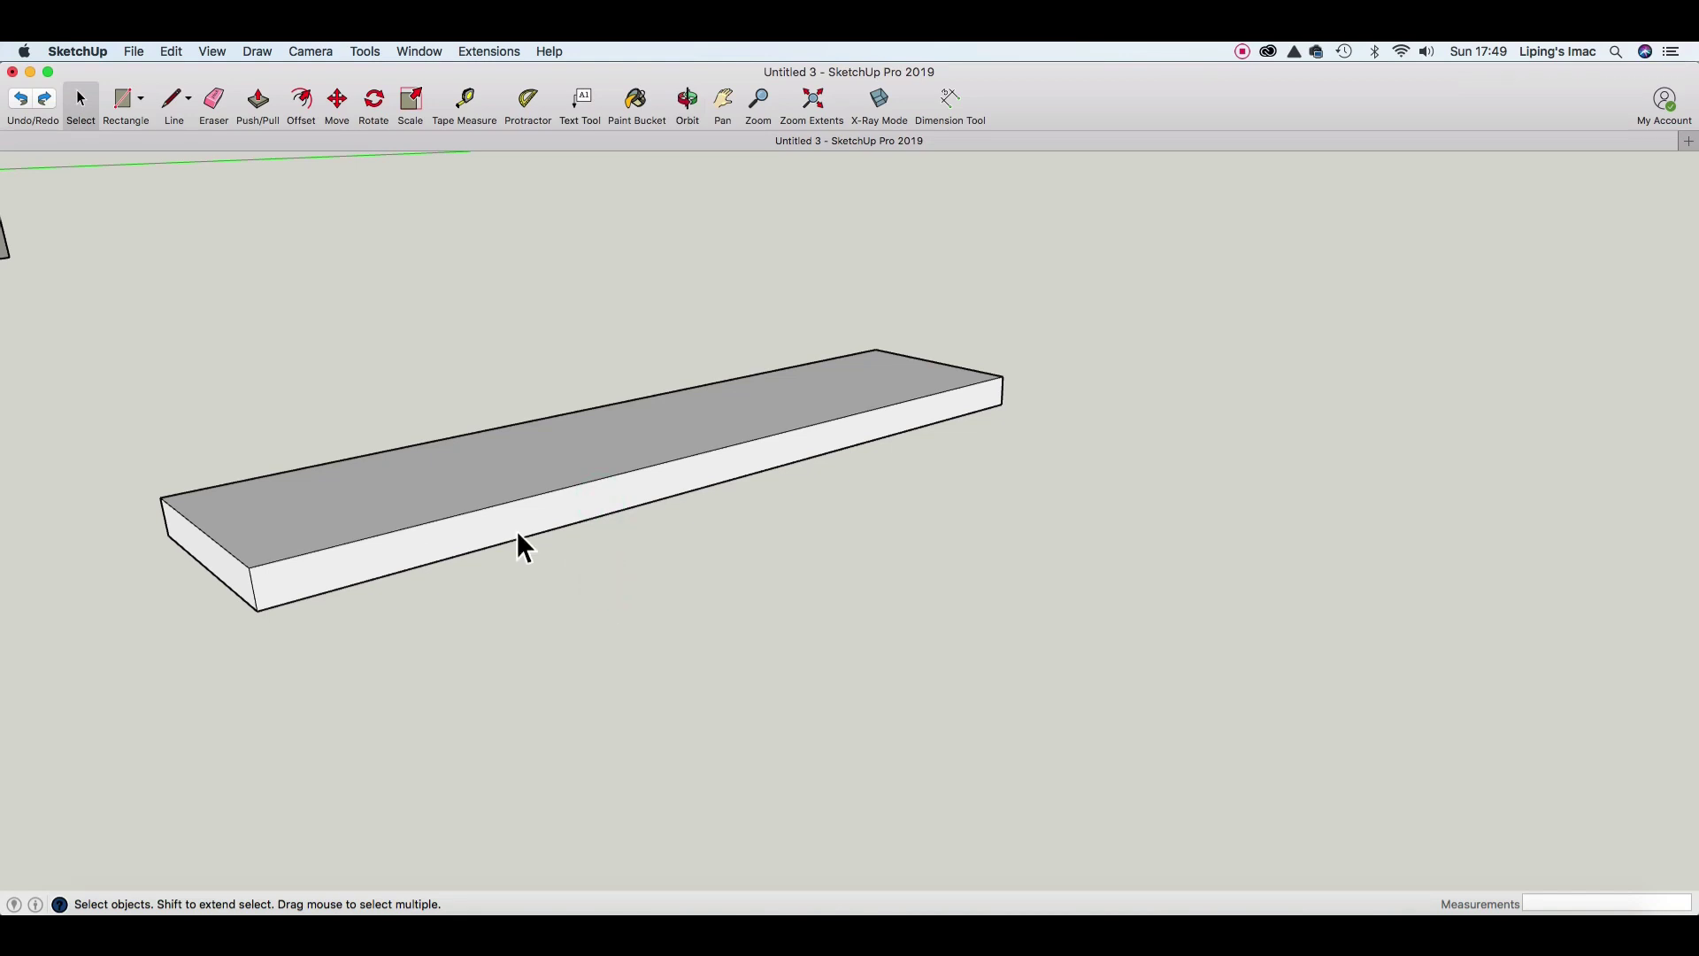
{"action": "left_click", "coordinate": [517, 529]}
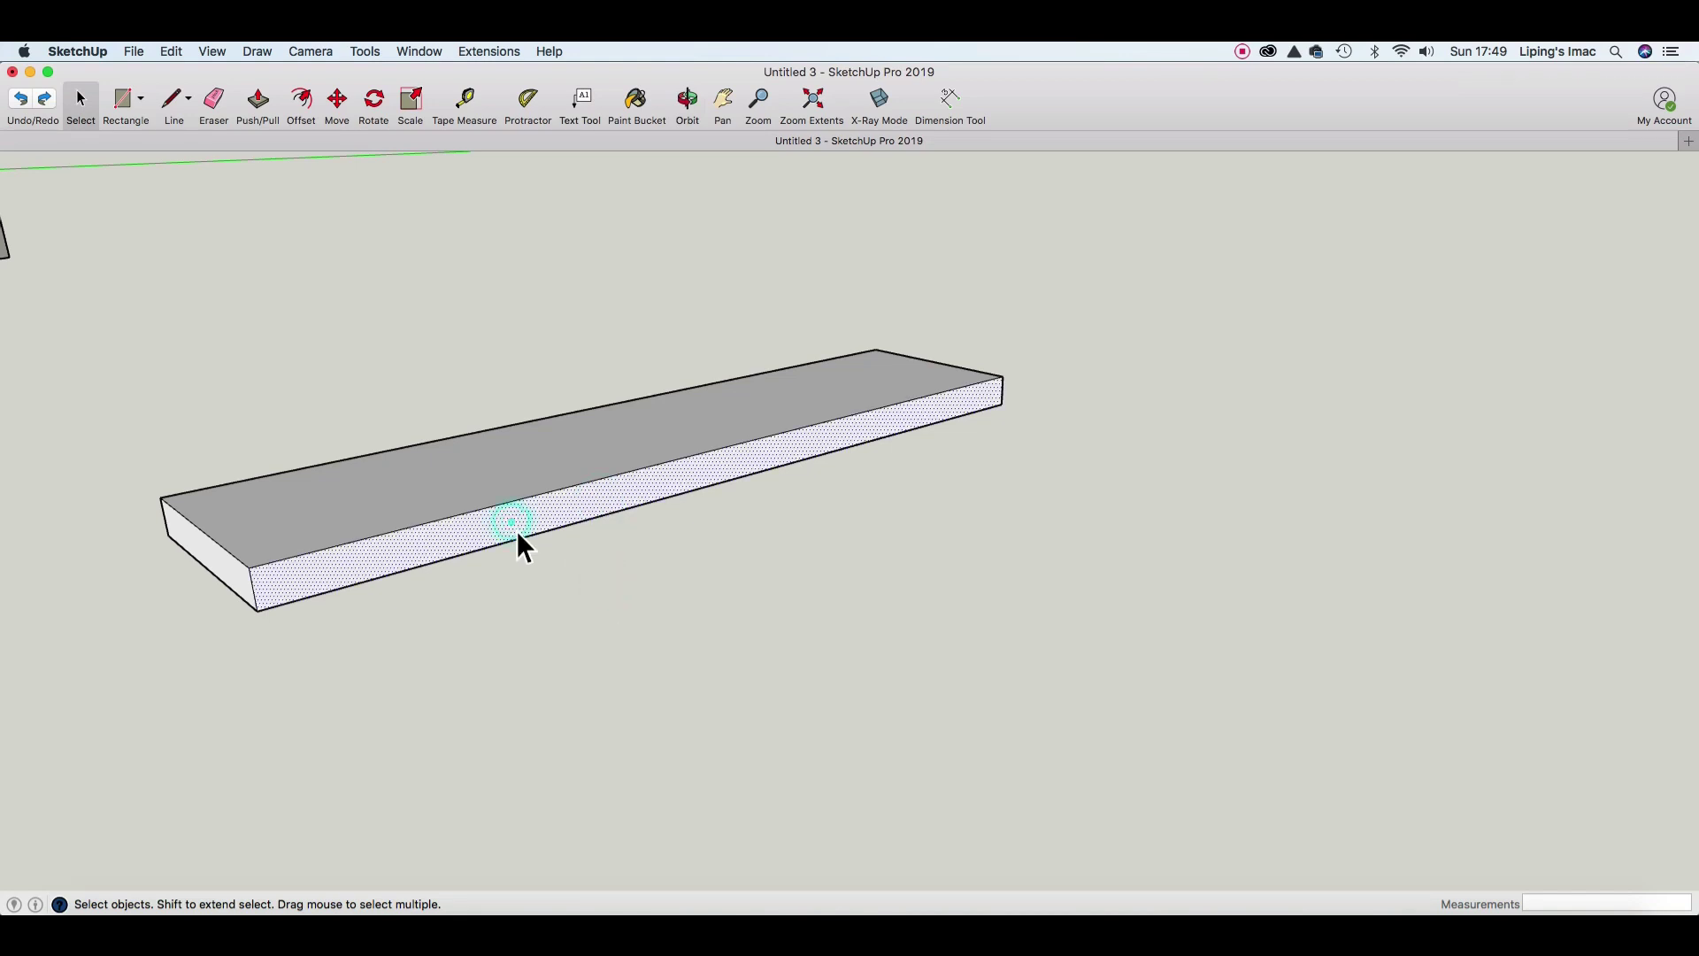
Offset the side face's outline inward 1.5 cm and select the inner strip.
{"action": "left_click", "coordinate": [308, 106]}
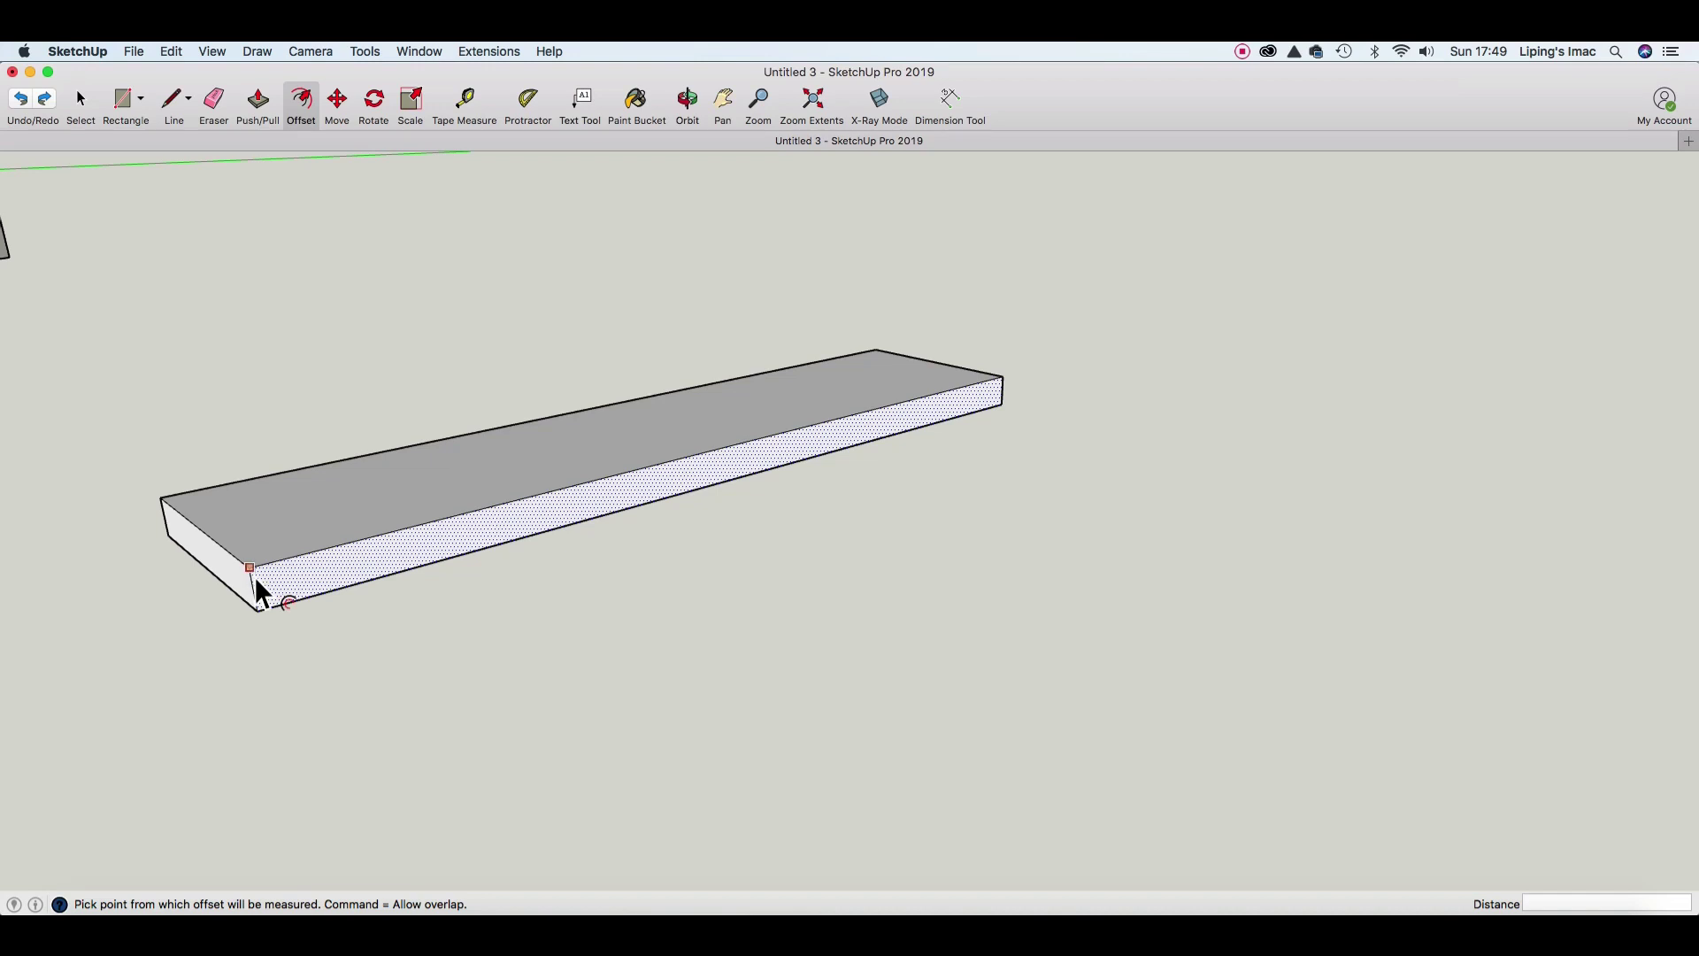
{"action": "left_click", "coordinate": [254, 577]}
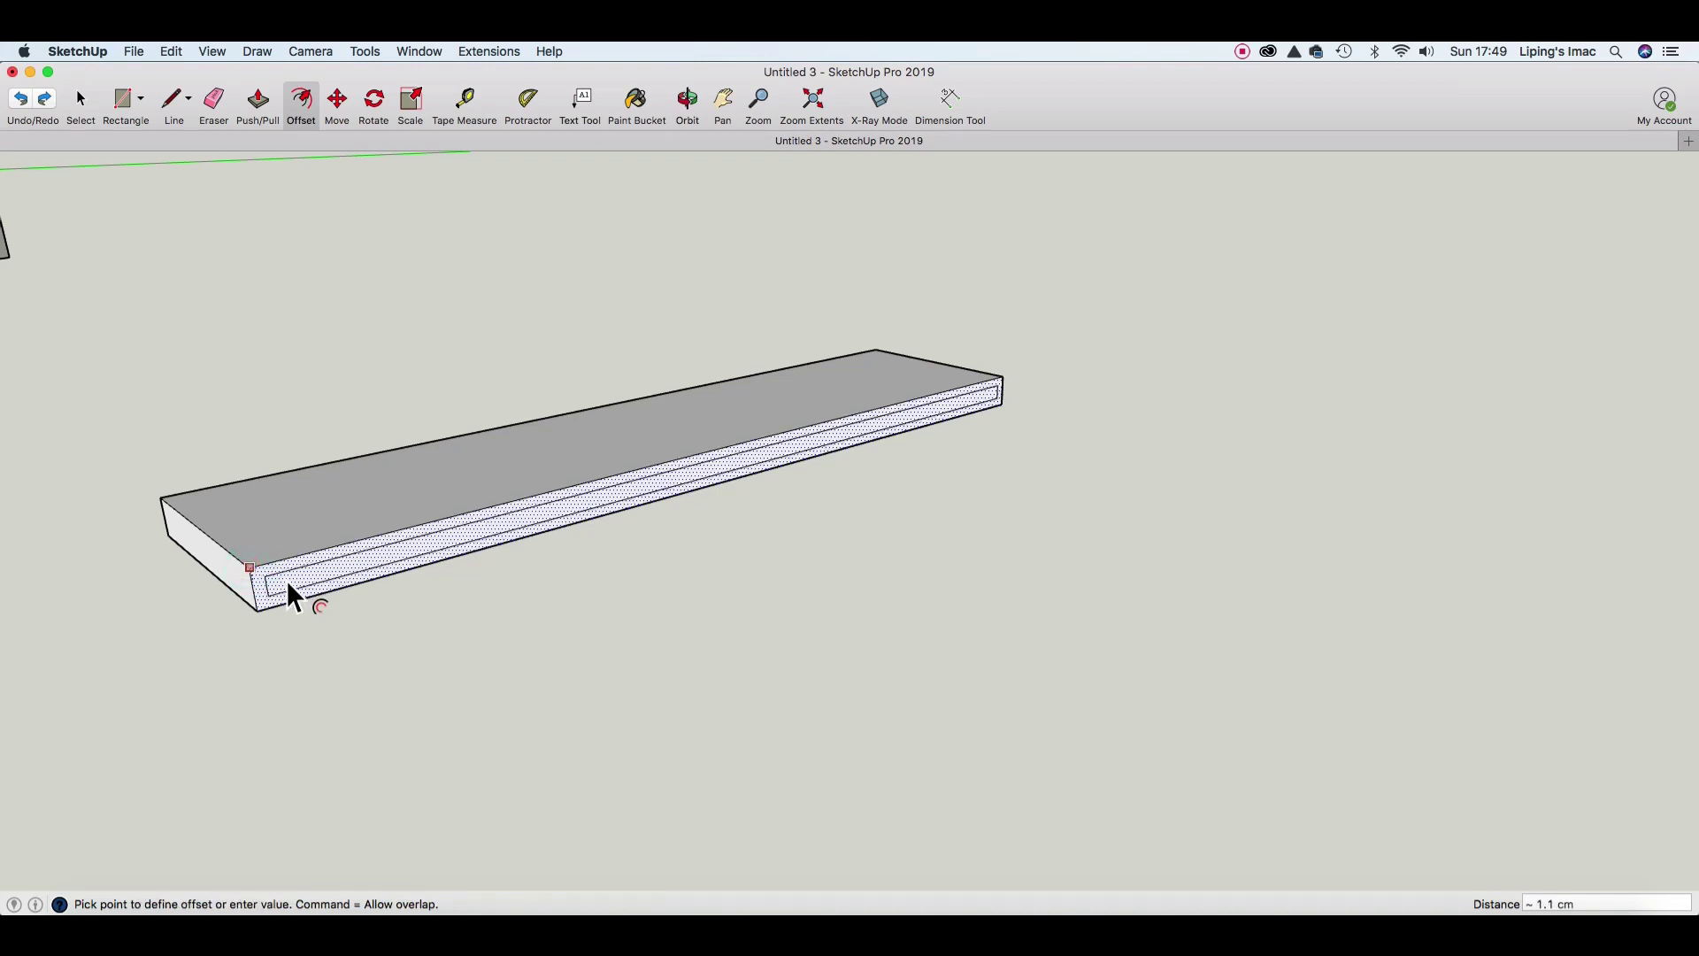
{"action": "left_click", "coordinate": [288, 586]}
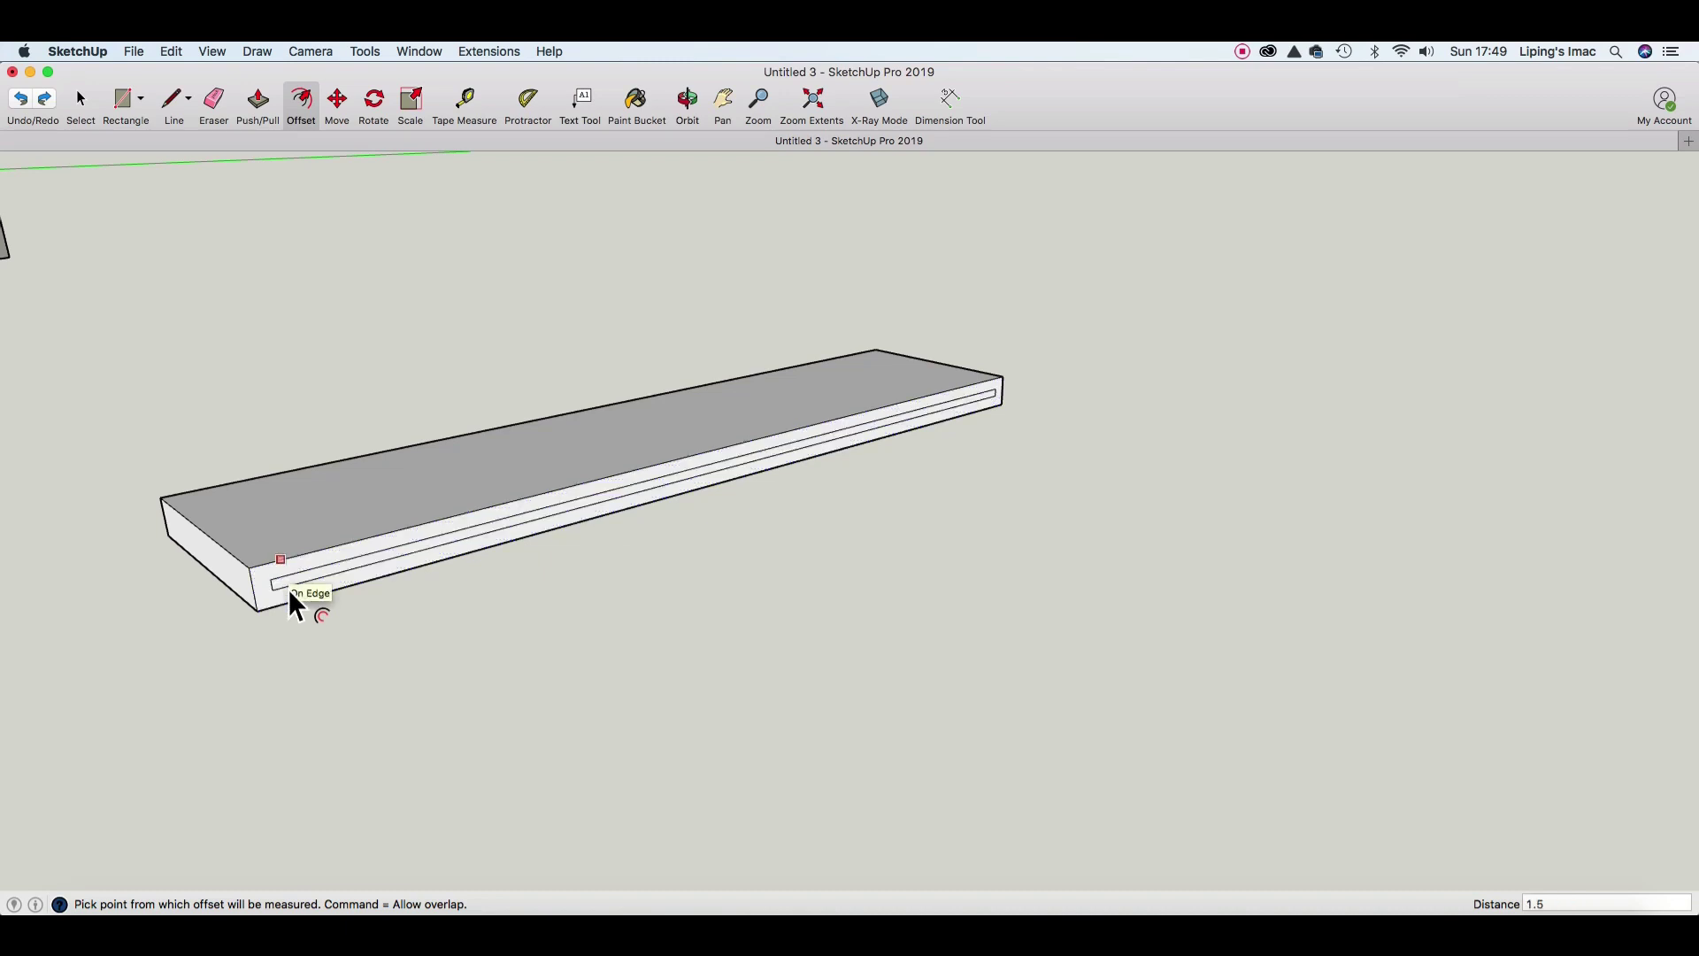
{"action": "scroll", "coordinate": [289, 592], "scroll_direction": "up", "scroll_amount": 2}
{"action": "scroll", "coordinate": [289, 592], "scroll_direction": "up", "scroll_amount": 2}
{"action": "scroll", "coordinate": [290, 592], "scroll_direction": "up", "scroll_amount": 2}
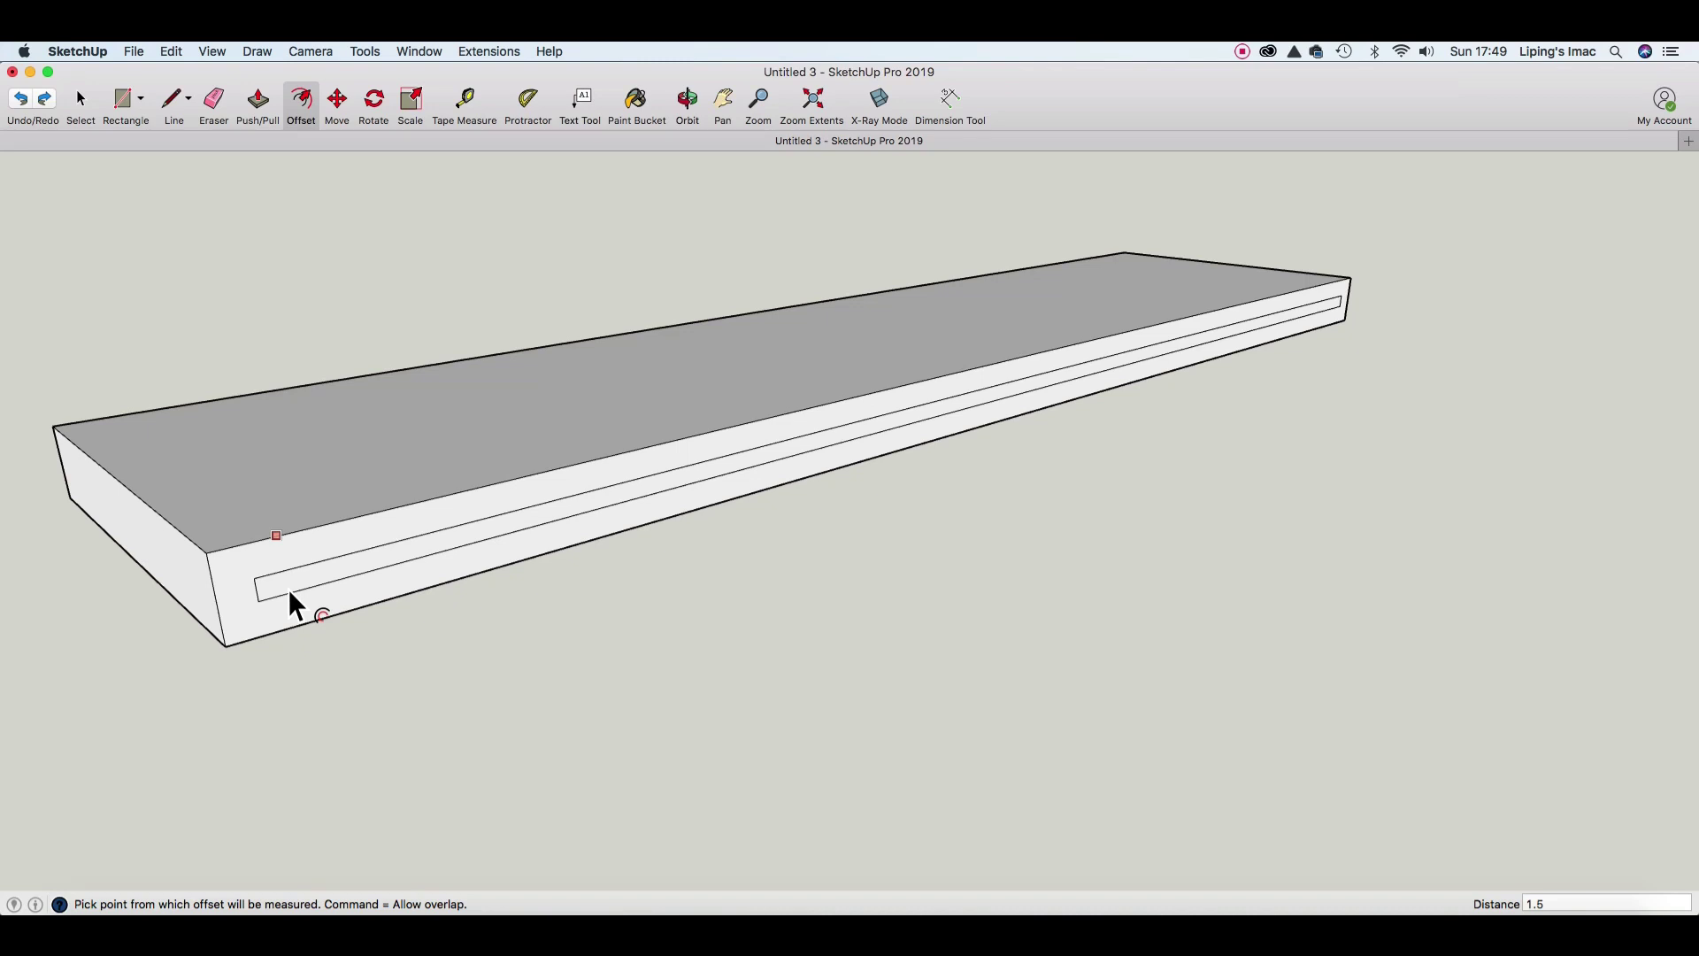
{"action": "key", "text": "space"}
{"action": "left_click", "coordinate": [321, 581]}
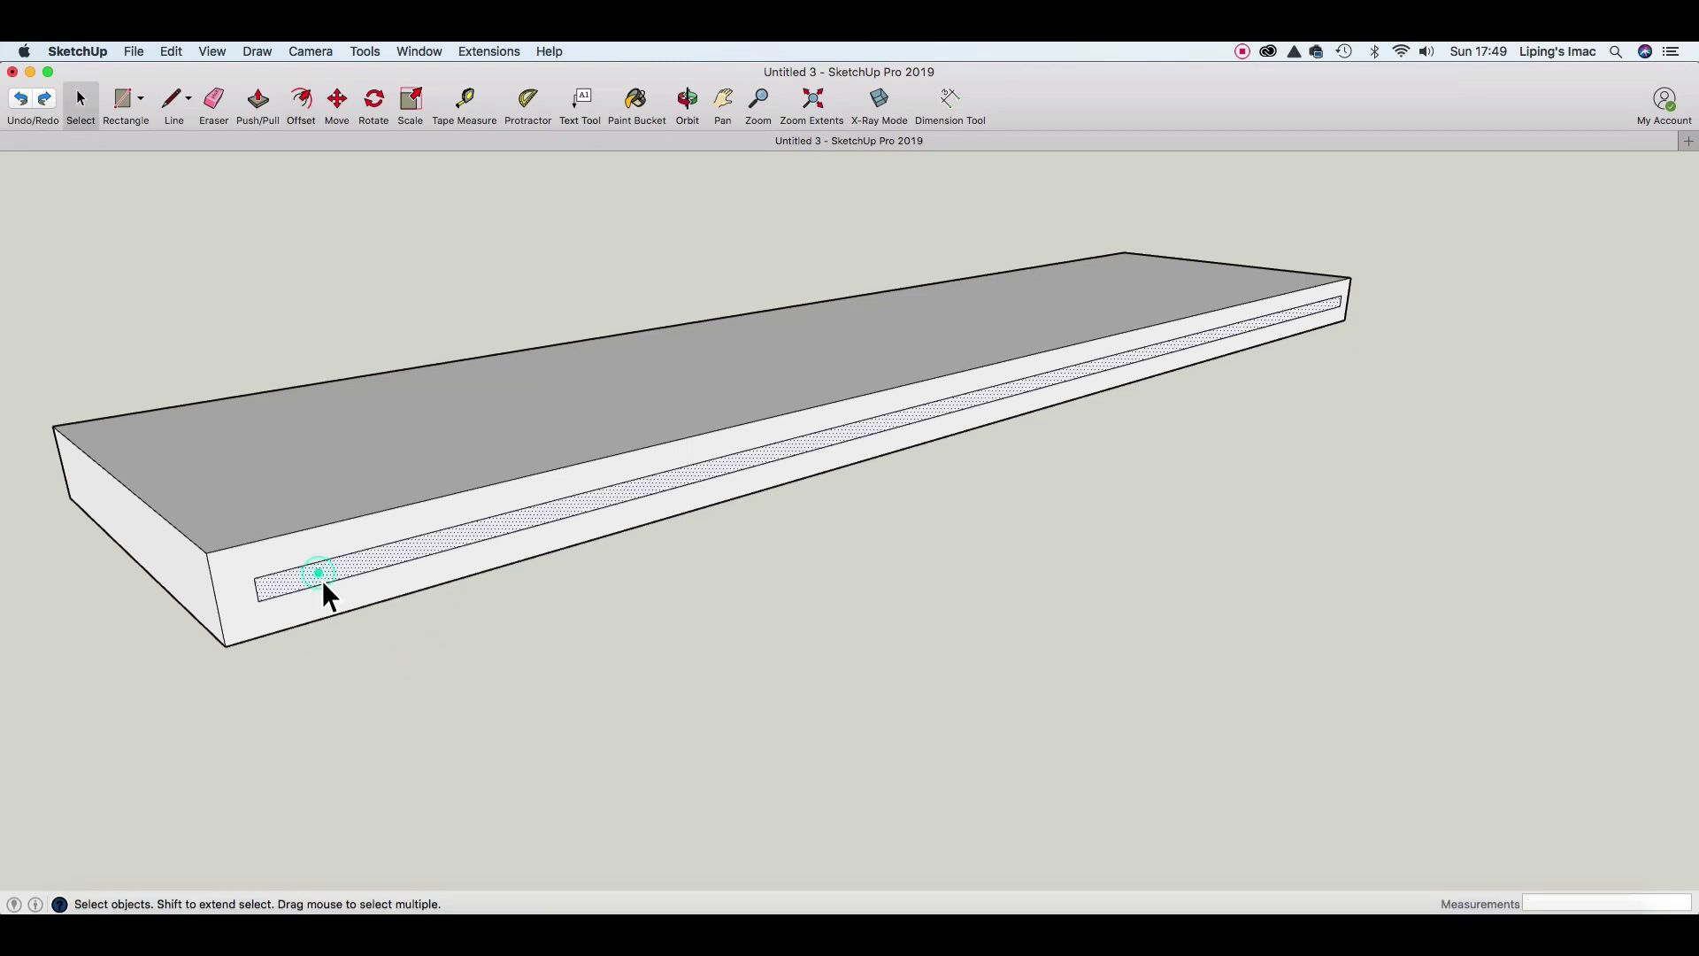
Move the inset outline's short left edge out to the board's left end.
{"action": "left_click", "coordinate": [260, 592]}
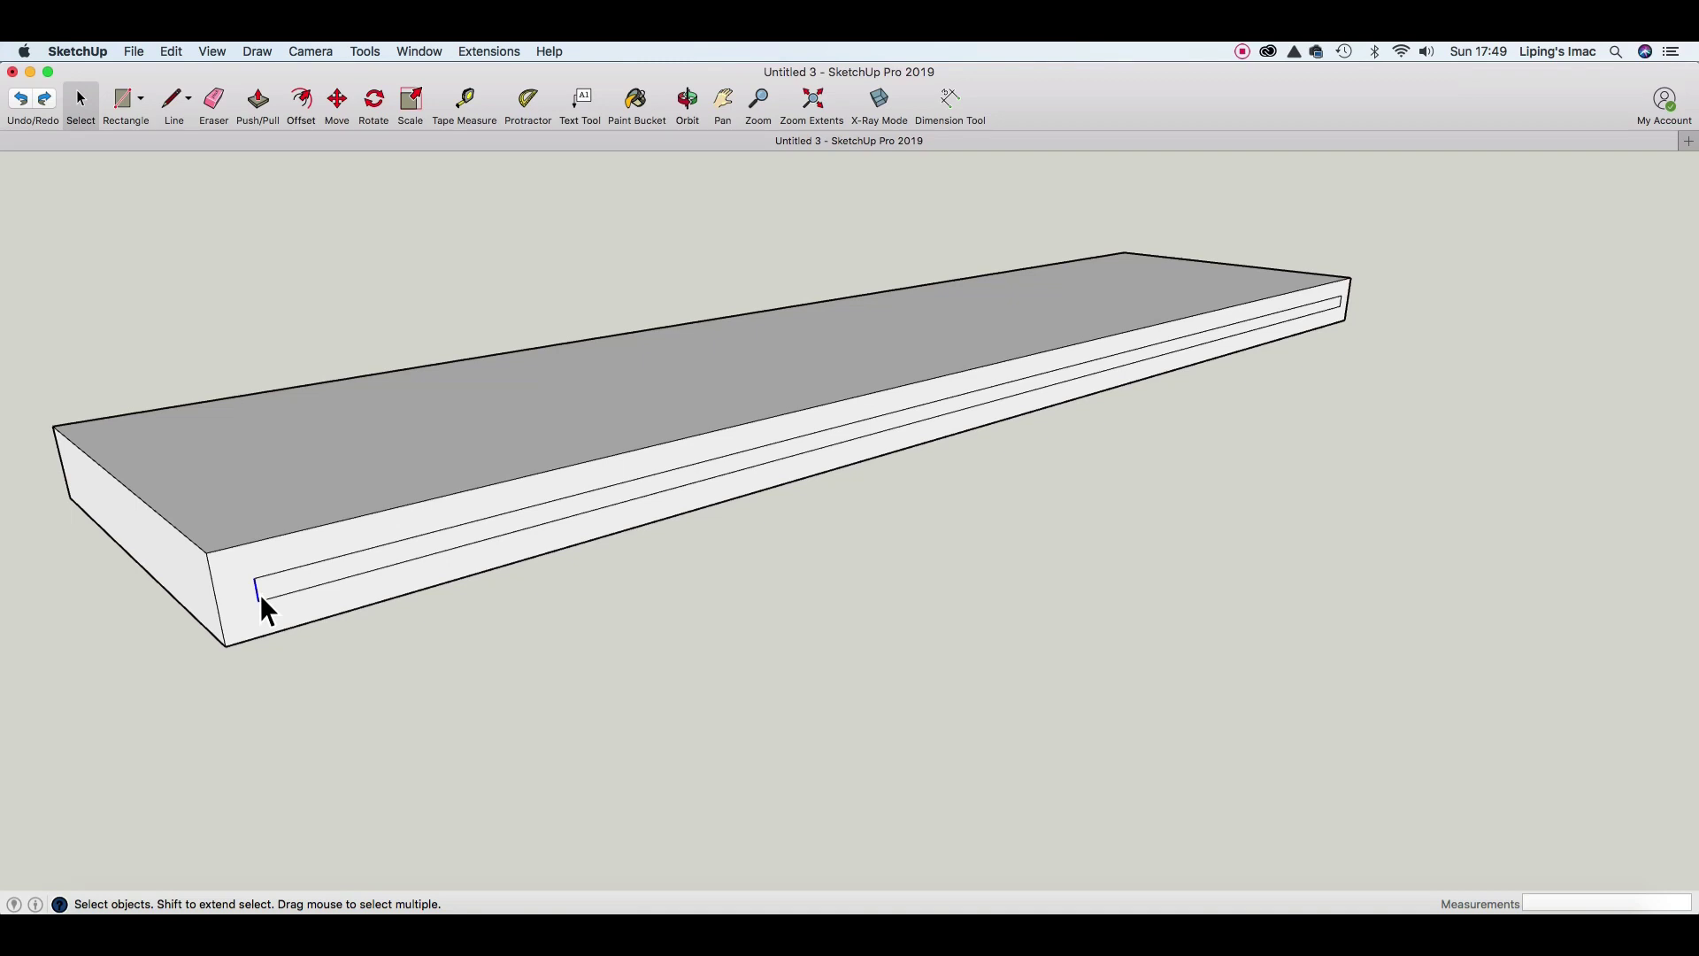
{"action": "key", "text": "m"}
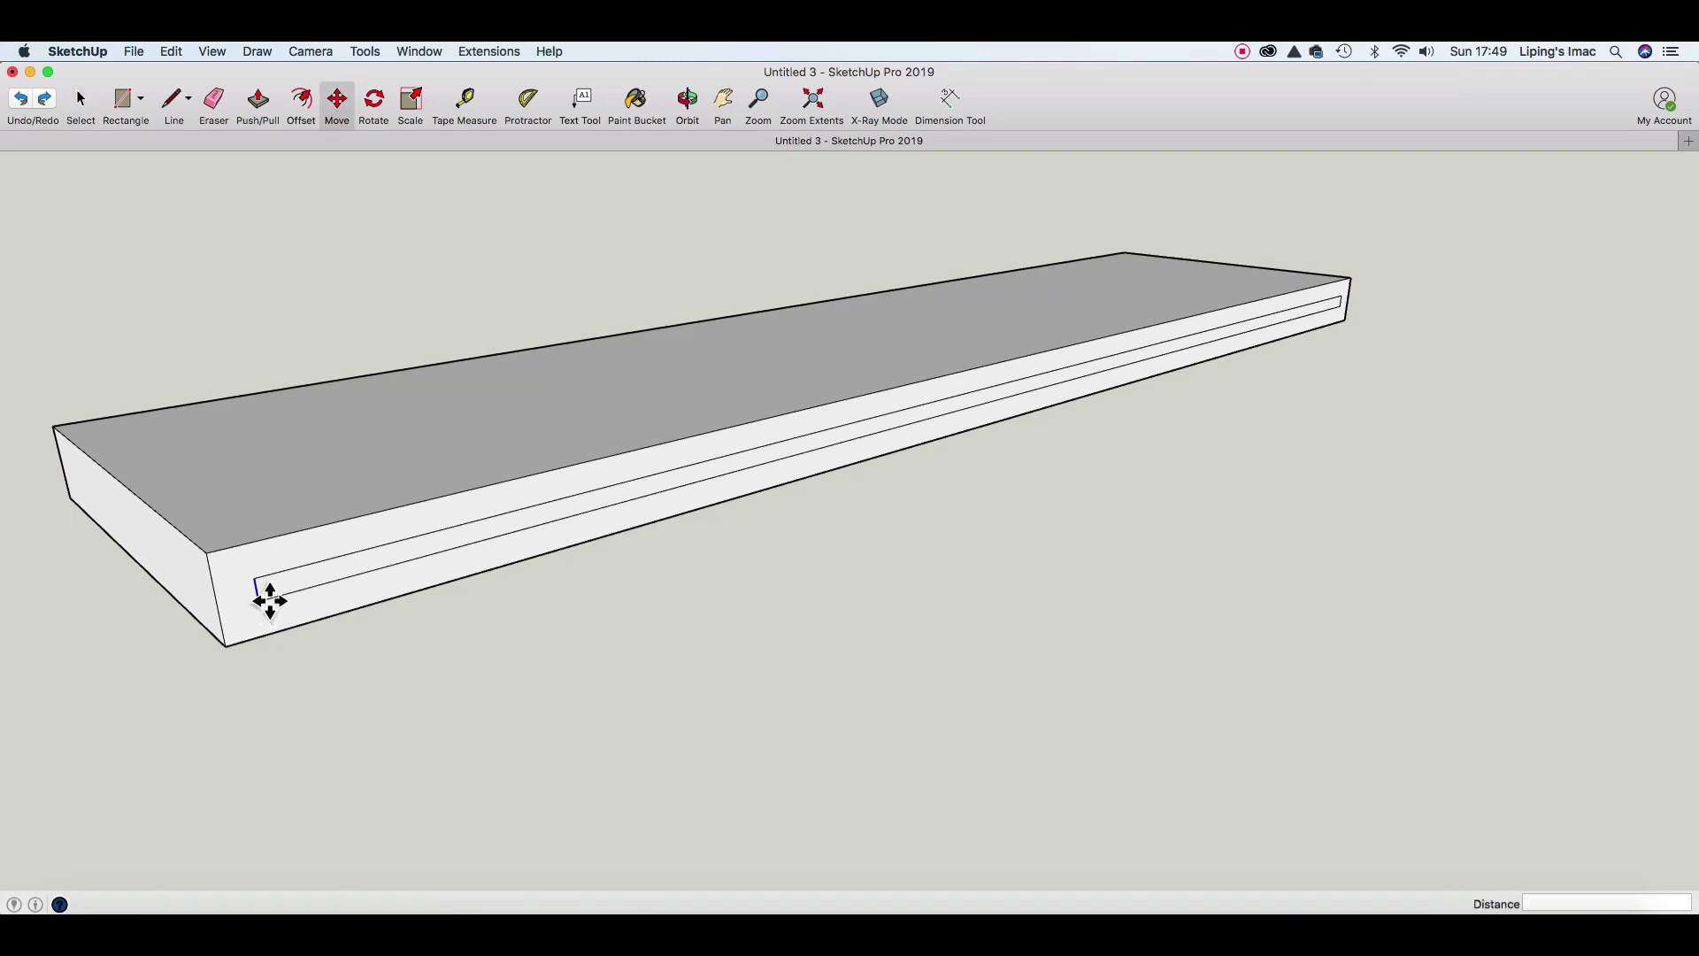
{"action": "left_click", "coordinate": [266, 598]}
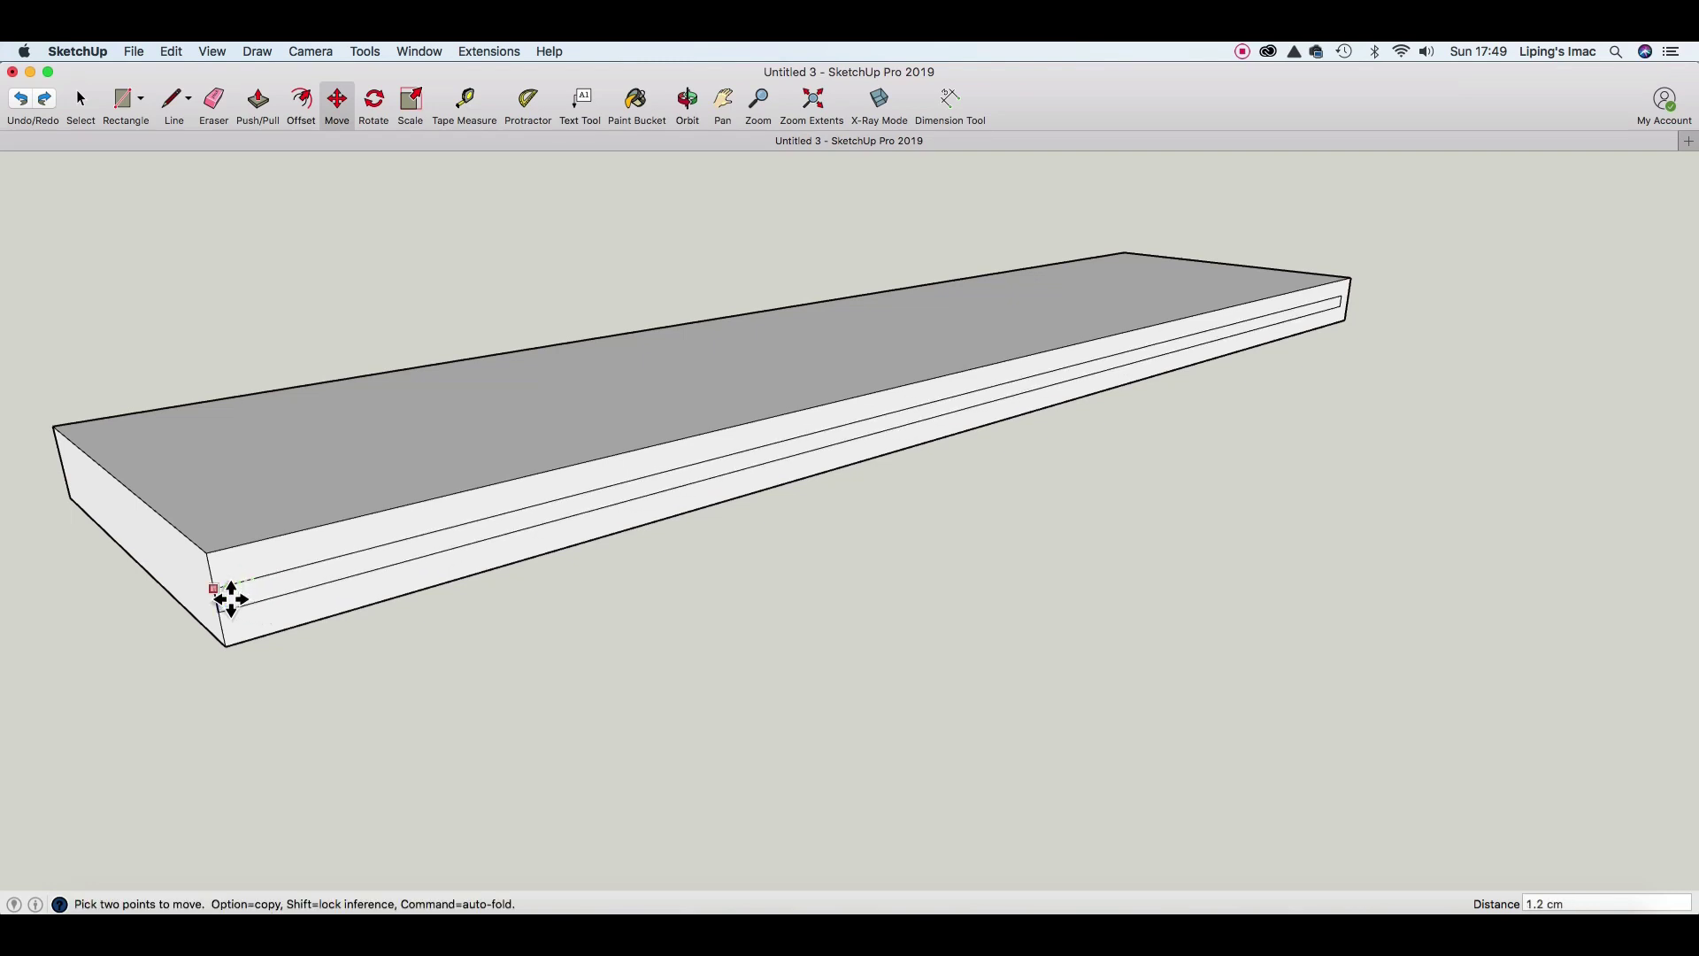
{"action": "left_click", "coordinate": [231, 601]}
{"action": "scroll", "coordinate": [1416, 325], "scroll_direction": "up", "scroll_amount": 2}
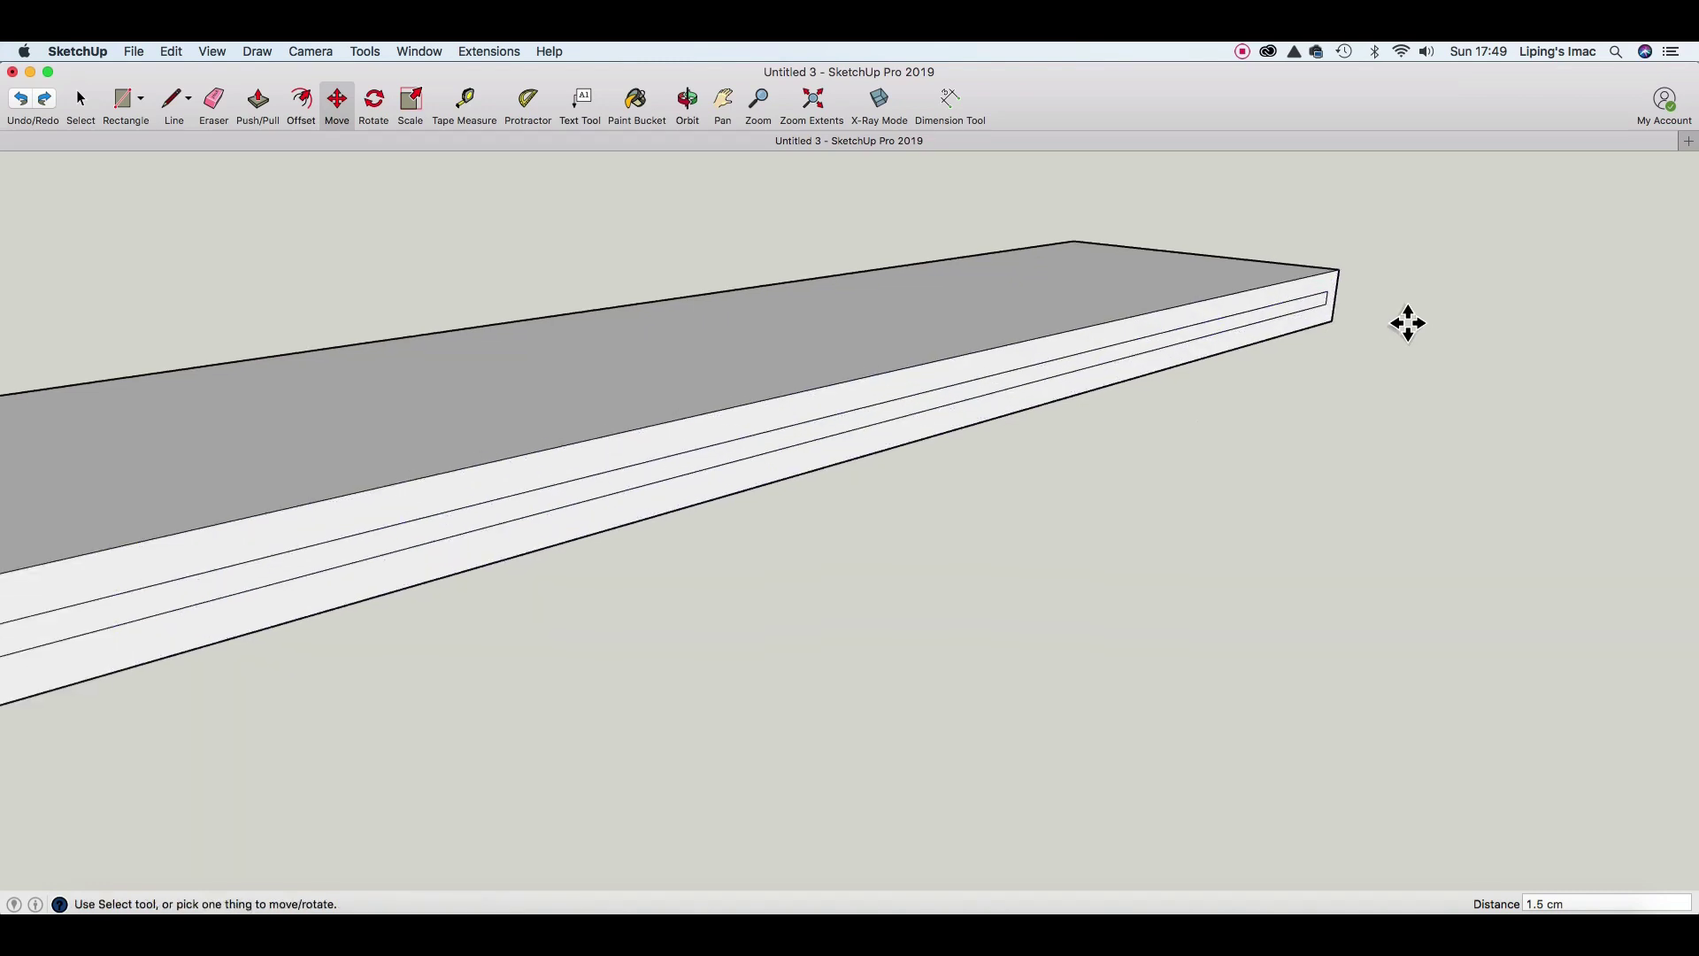
{"action": "scroll", "coordinate": [1372, 314], "scroll_direction": "up", "scroll_amount": 2}
{"action": "scroll", "coordinate": [1310, 305], "scroll_direction": "up", "scroll_amount": 2}
{"action": "key", "text": "space"}
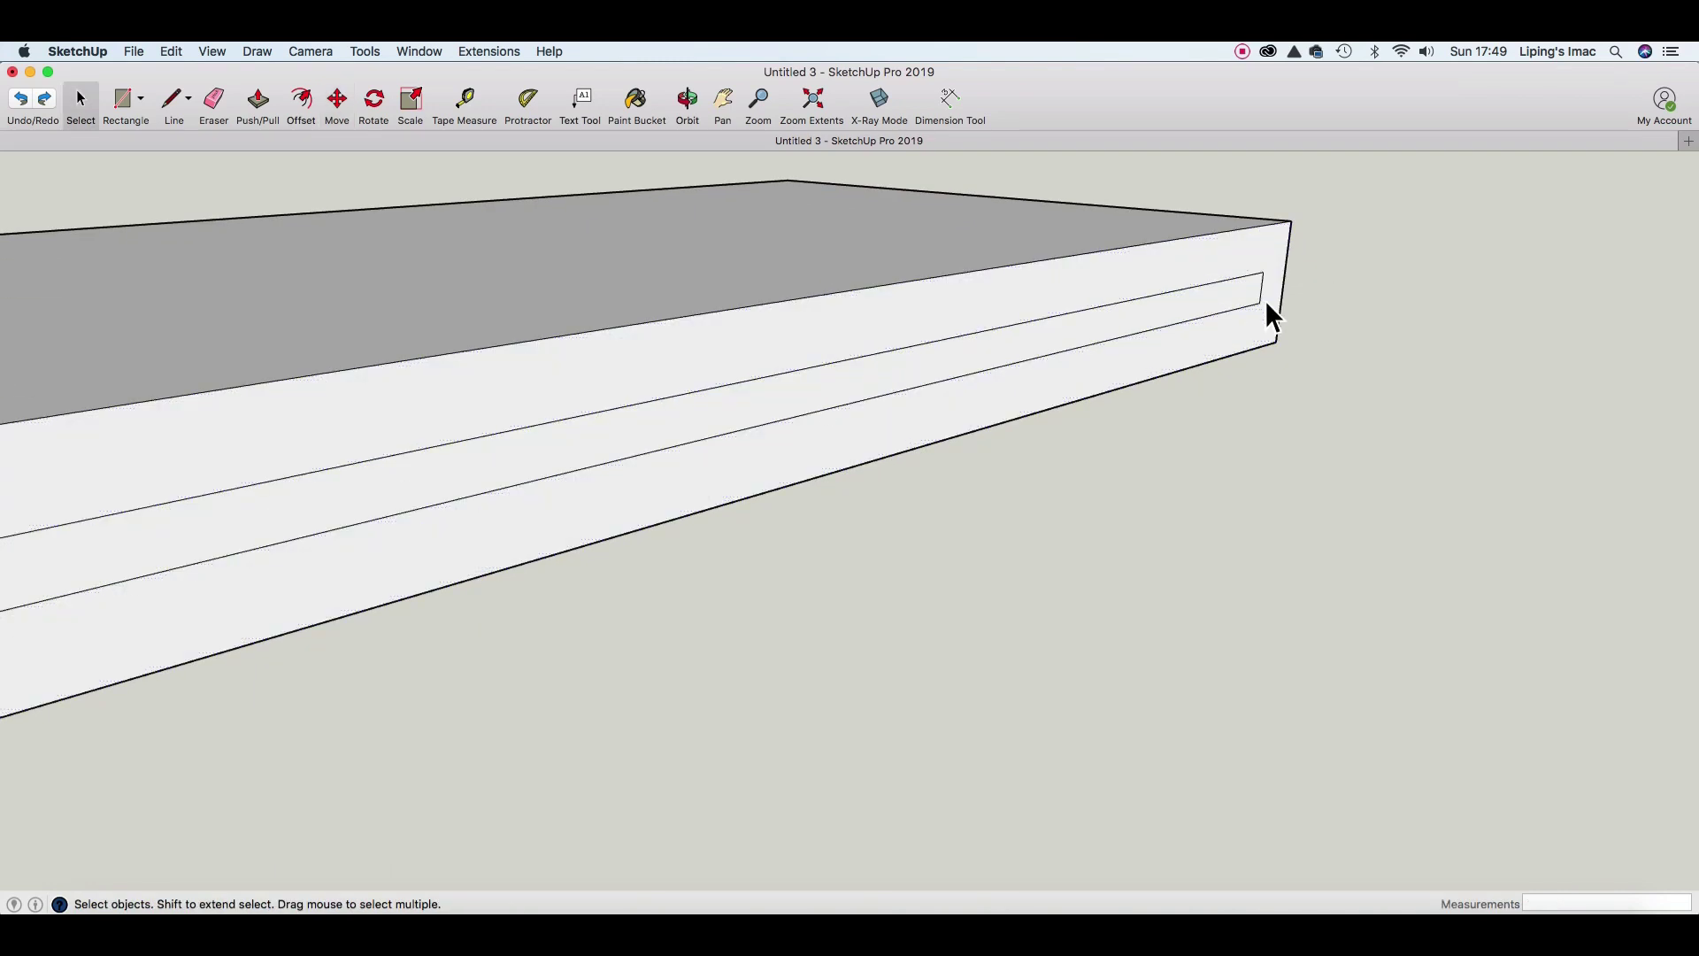
Stretch the strip's right short edge to the board's right end and select the middle band.
{"action": "key", "text": "m"}
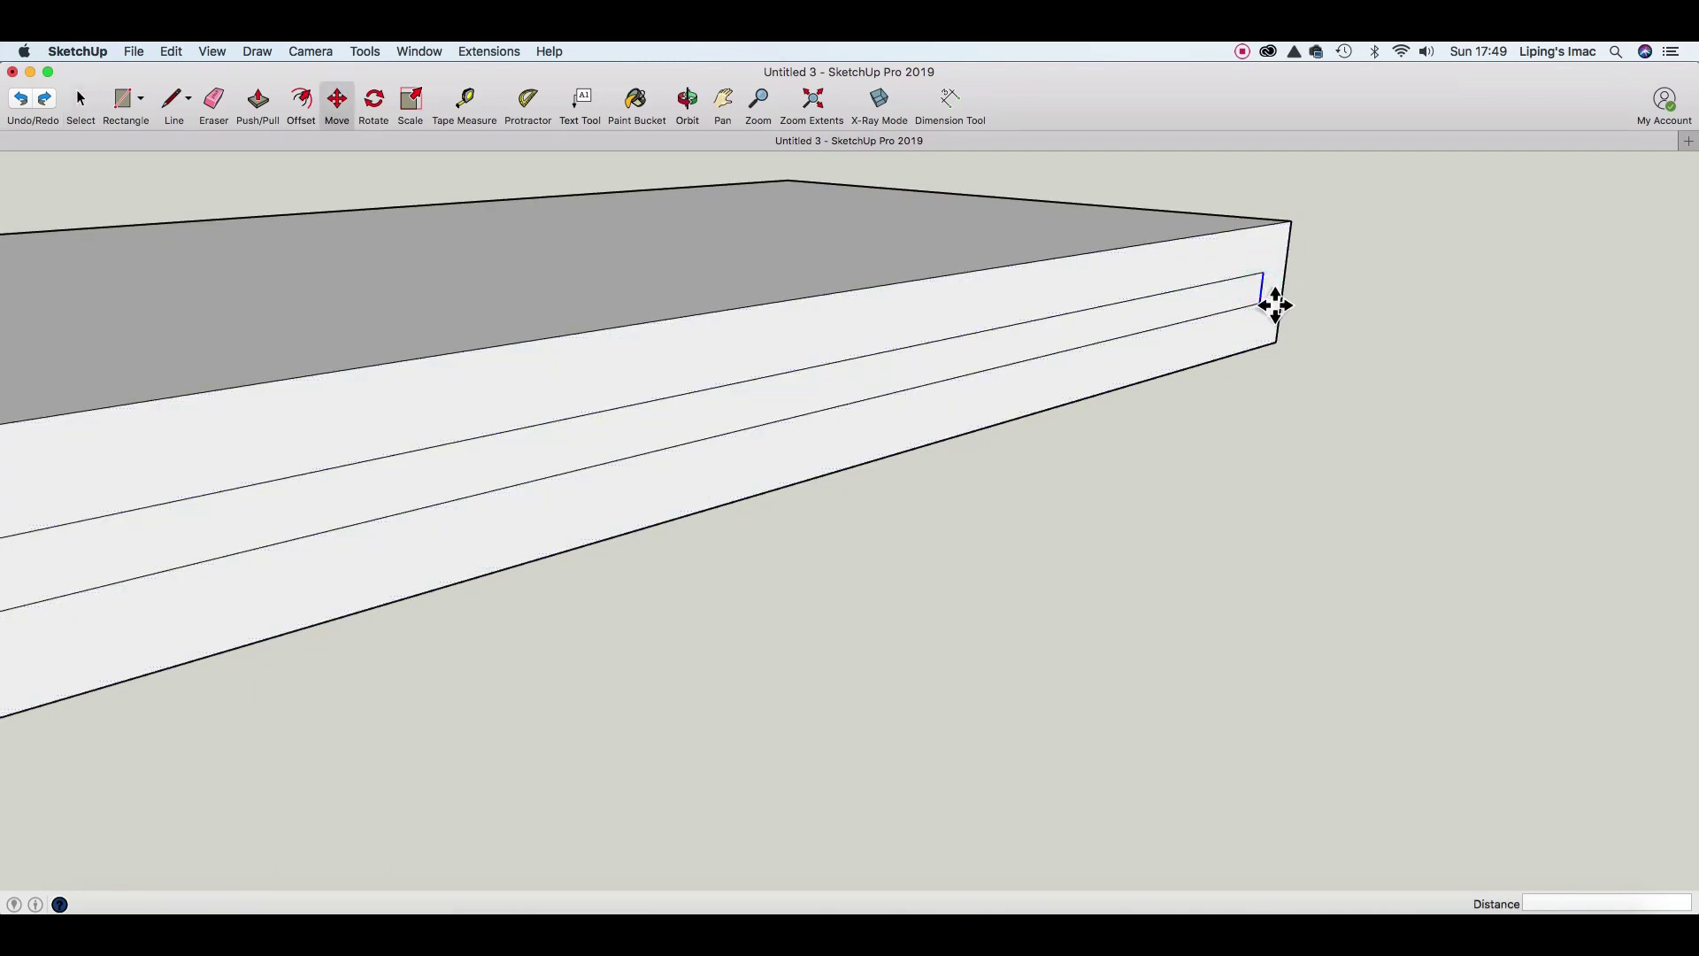
{"action": "left_click", "coordinate": [1279, 304]}
{"action": "left_click", "coordinate": [1294, 297]}
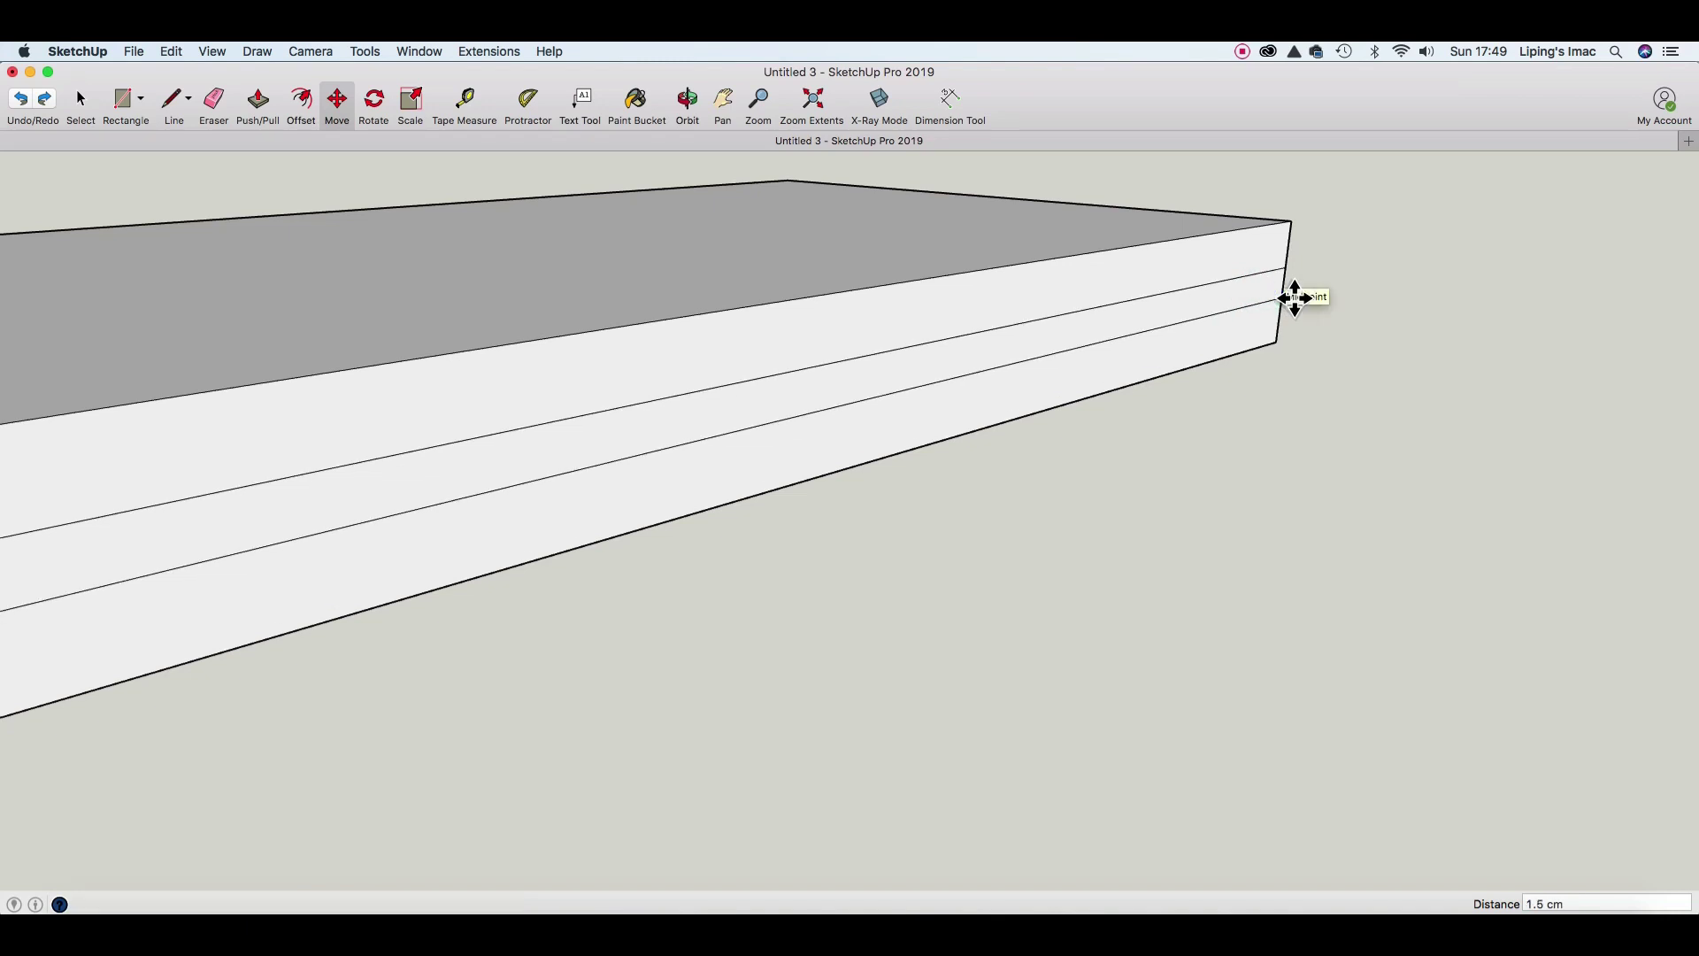
{"action": "key", "text": "space"}
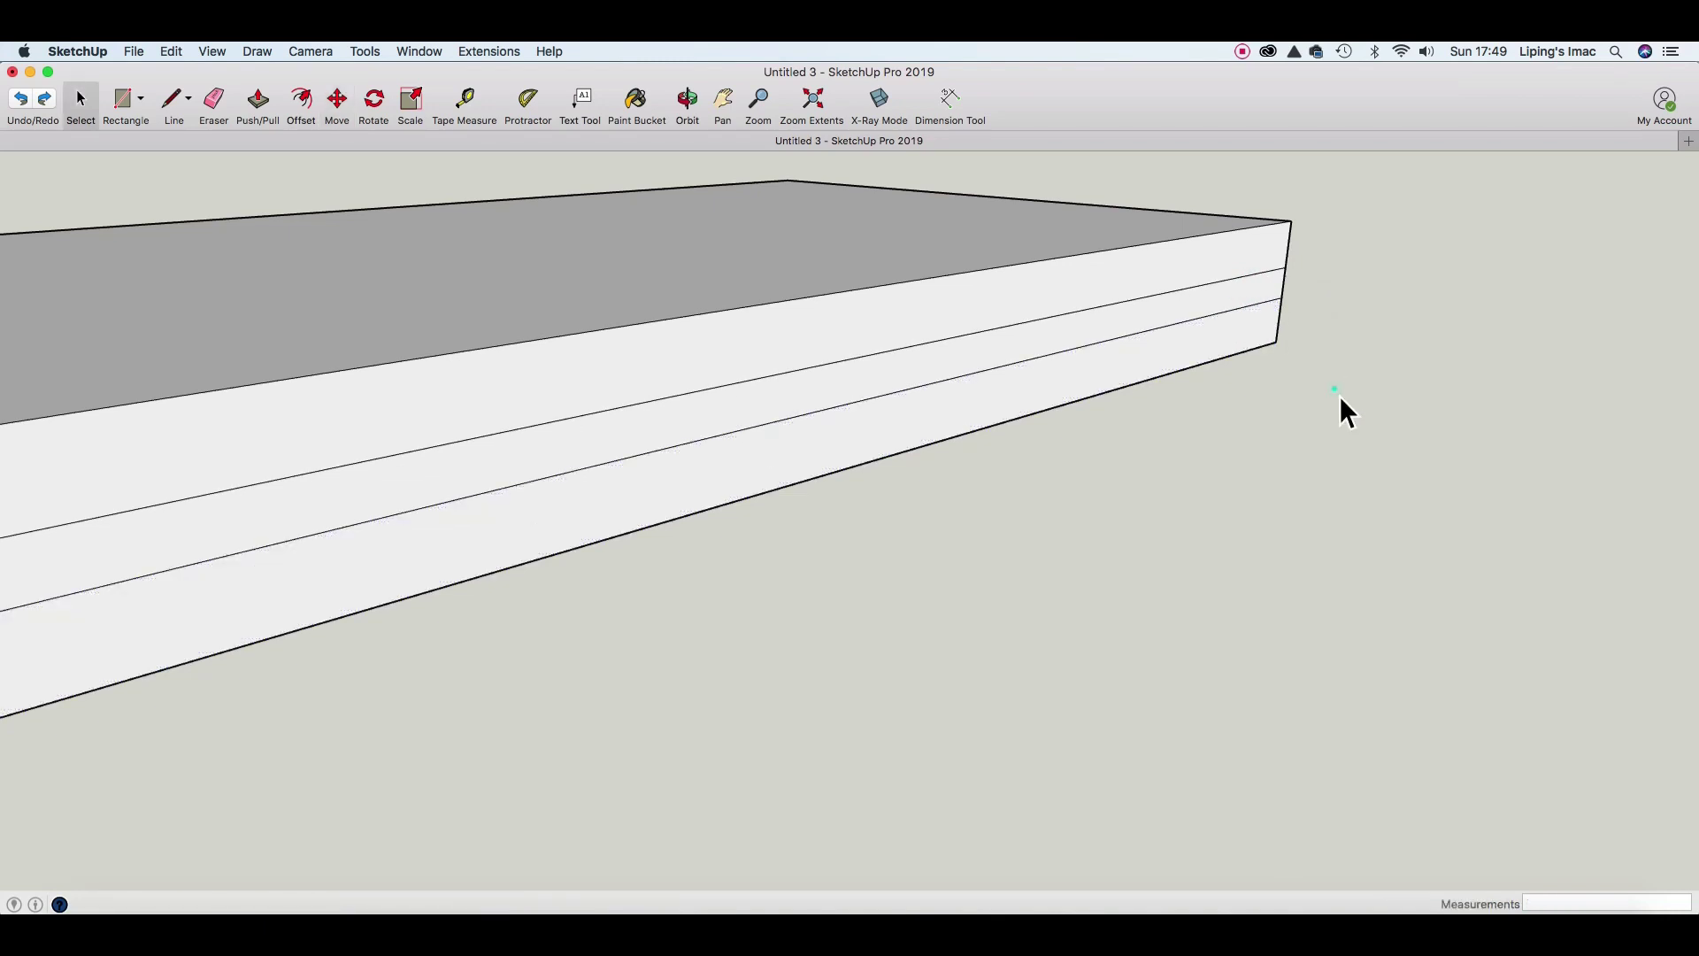
{"action": "scroll", "coordinate": [1128, 448], "scroll_direction": "down", "scroll_amount": 1}
{"action": "scroll", "coordinate": [1128, 448], "scroll_direction": "down", "scroll_amount": 1}
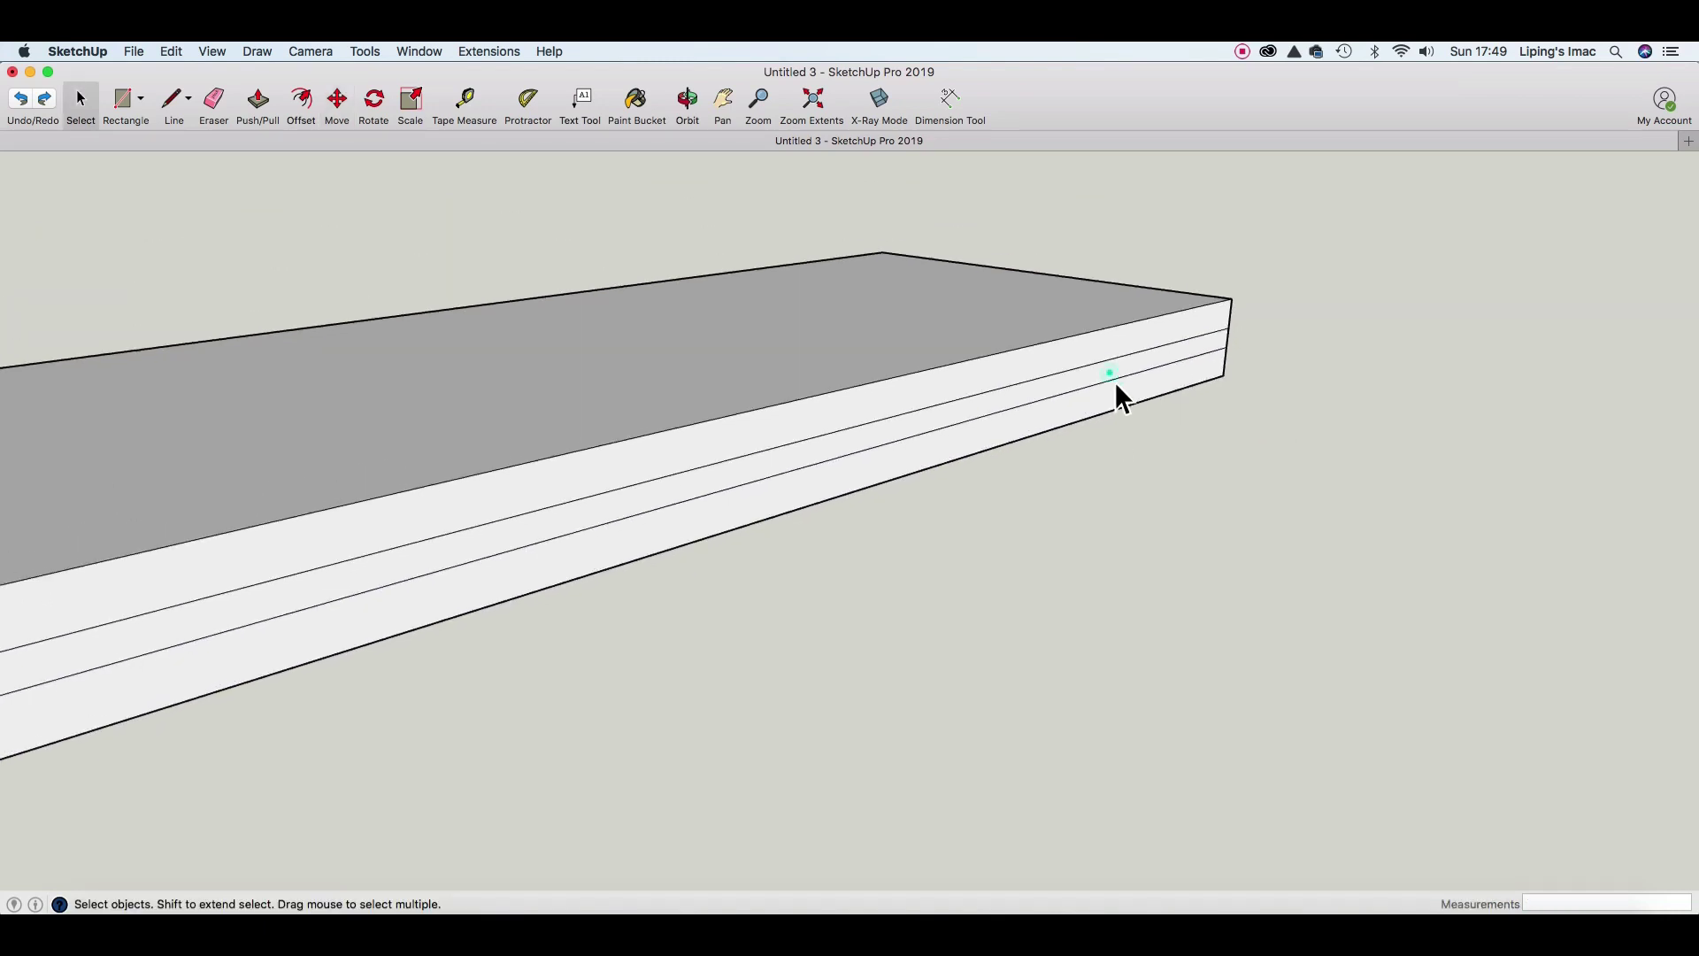
{"action": "left_click", "coordinate": [1116, 385]}
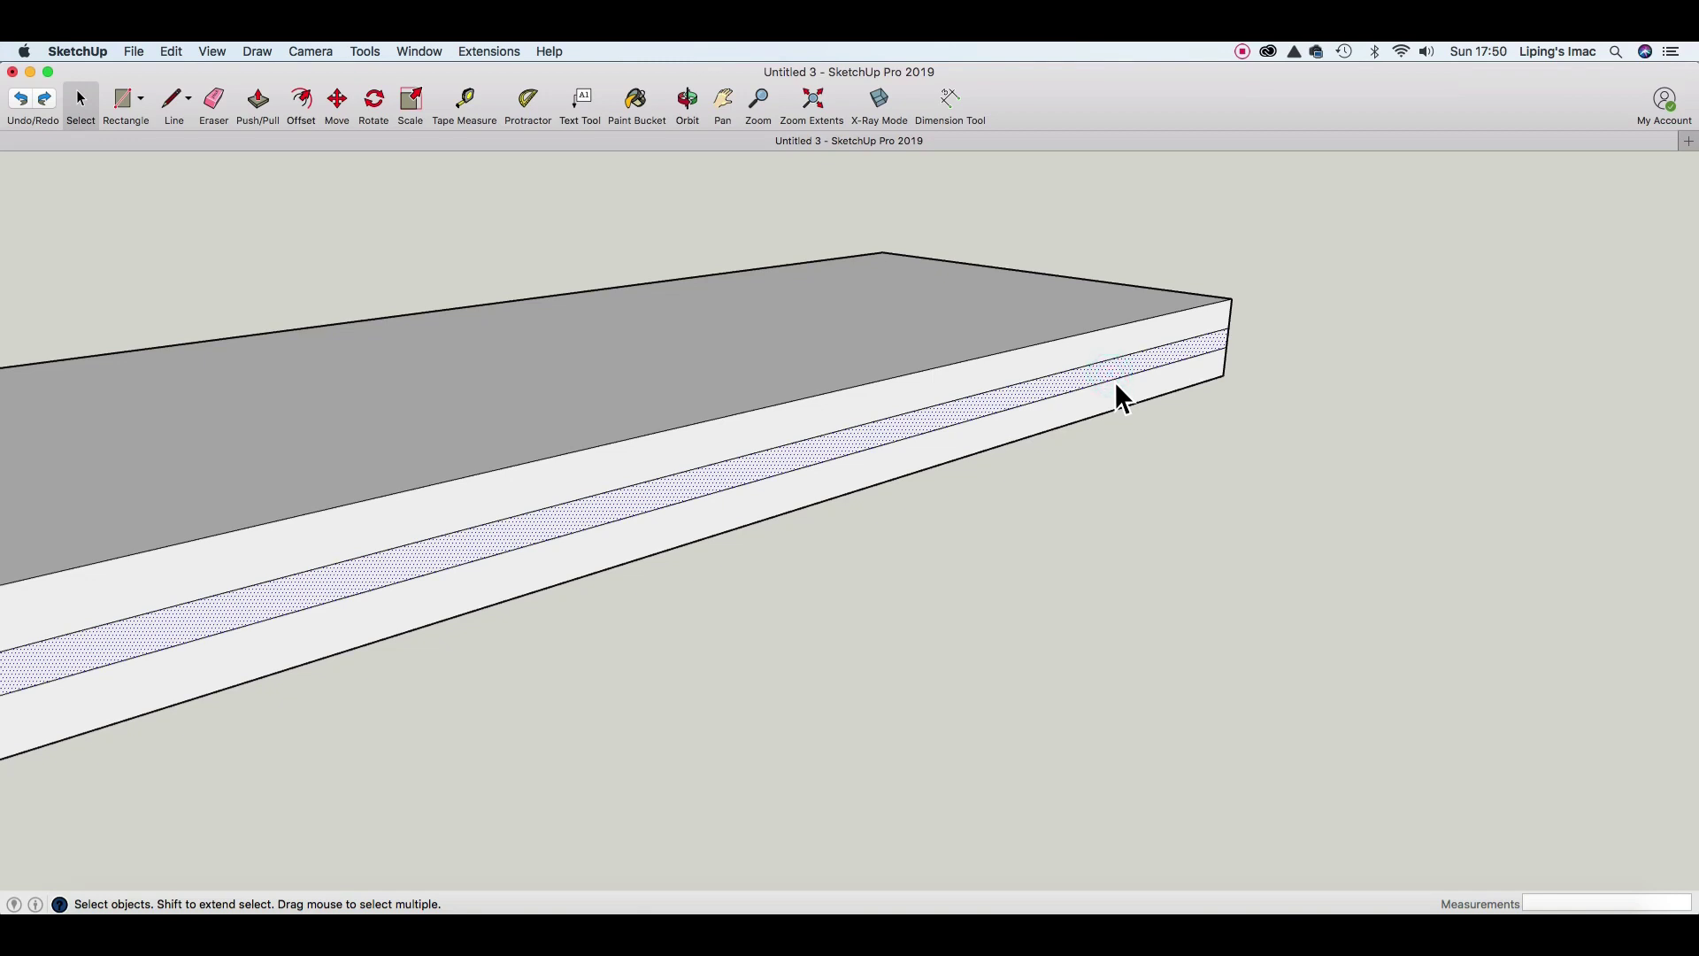
Push/Pull the middle band 1.5 cm out of the side to form the tongue.
{"action": "key", "text": "p"}
{"action": "left_click_drag", "start_coordinate": [1123, 398], "coordinate": [1163, 395]}
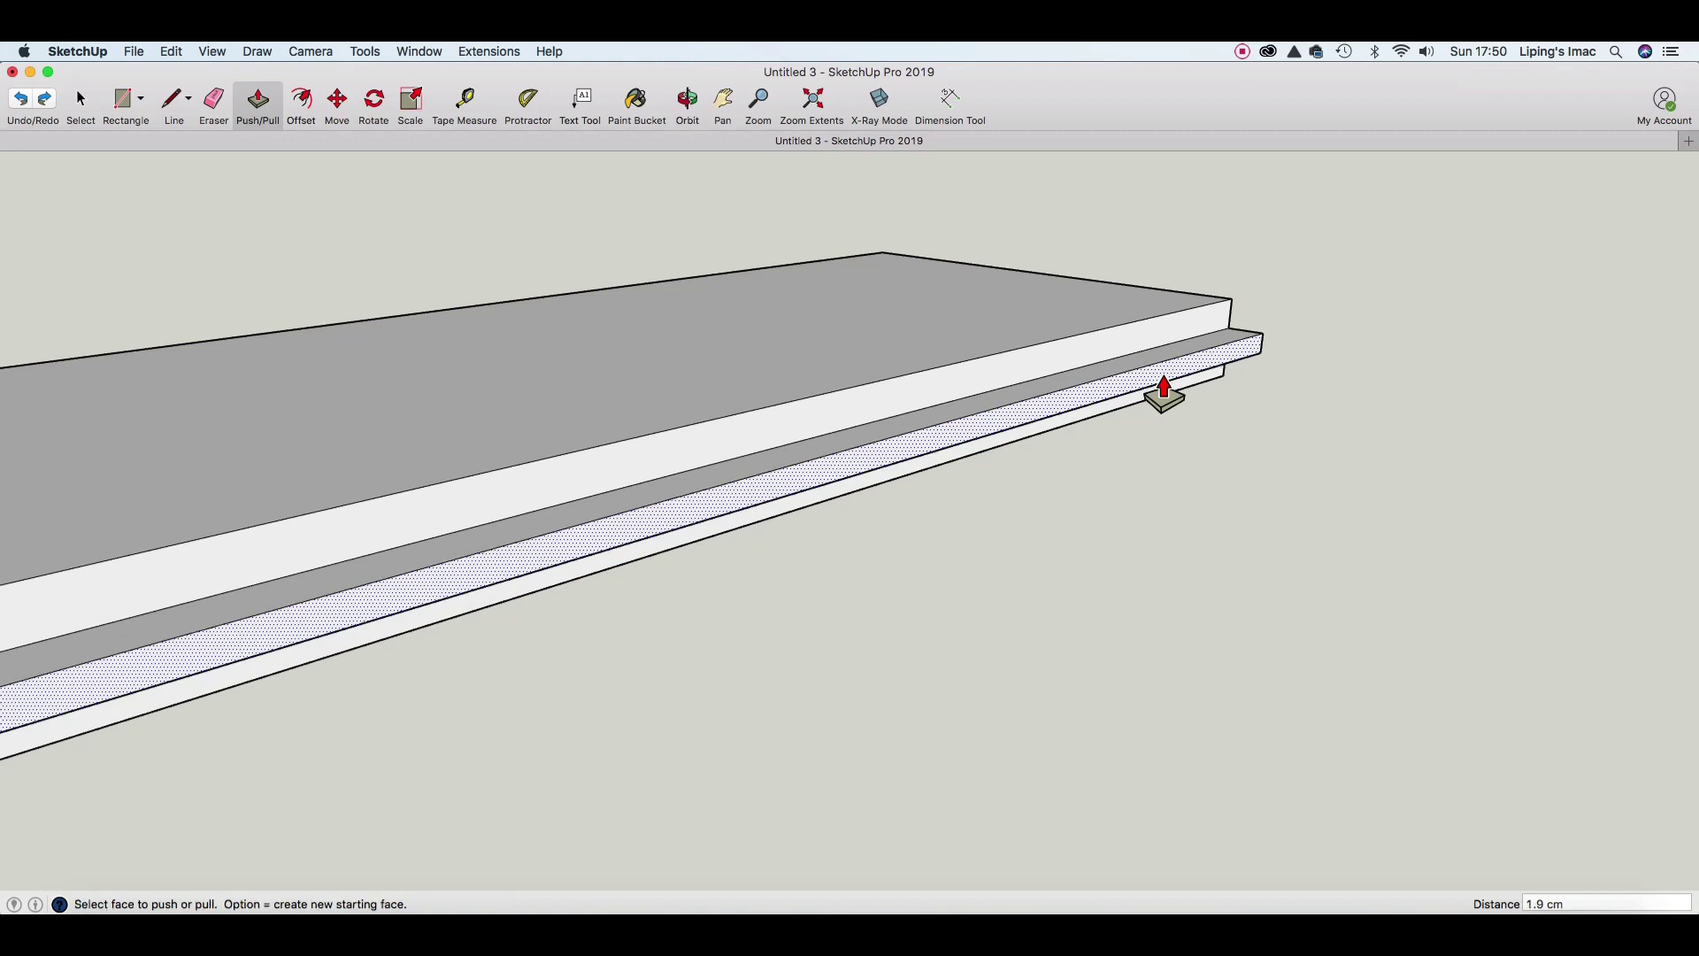
{"action": "type", "text": "1.5"}
{"action": "key", "text": "Return"}
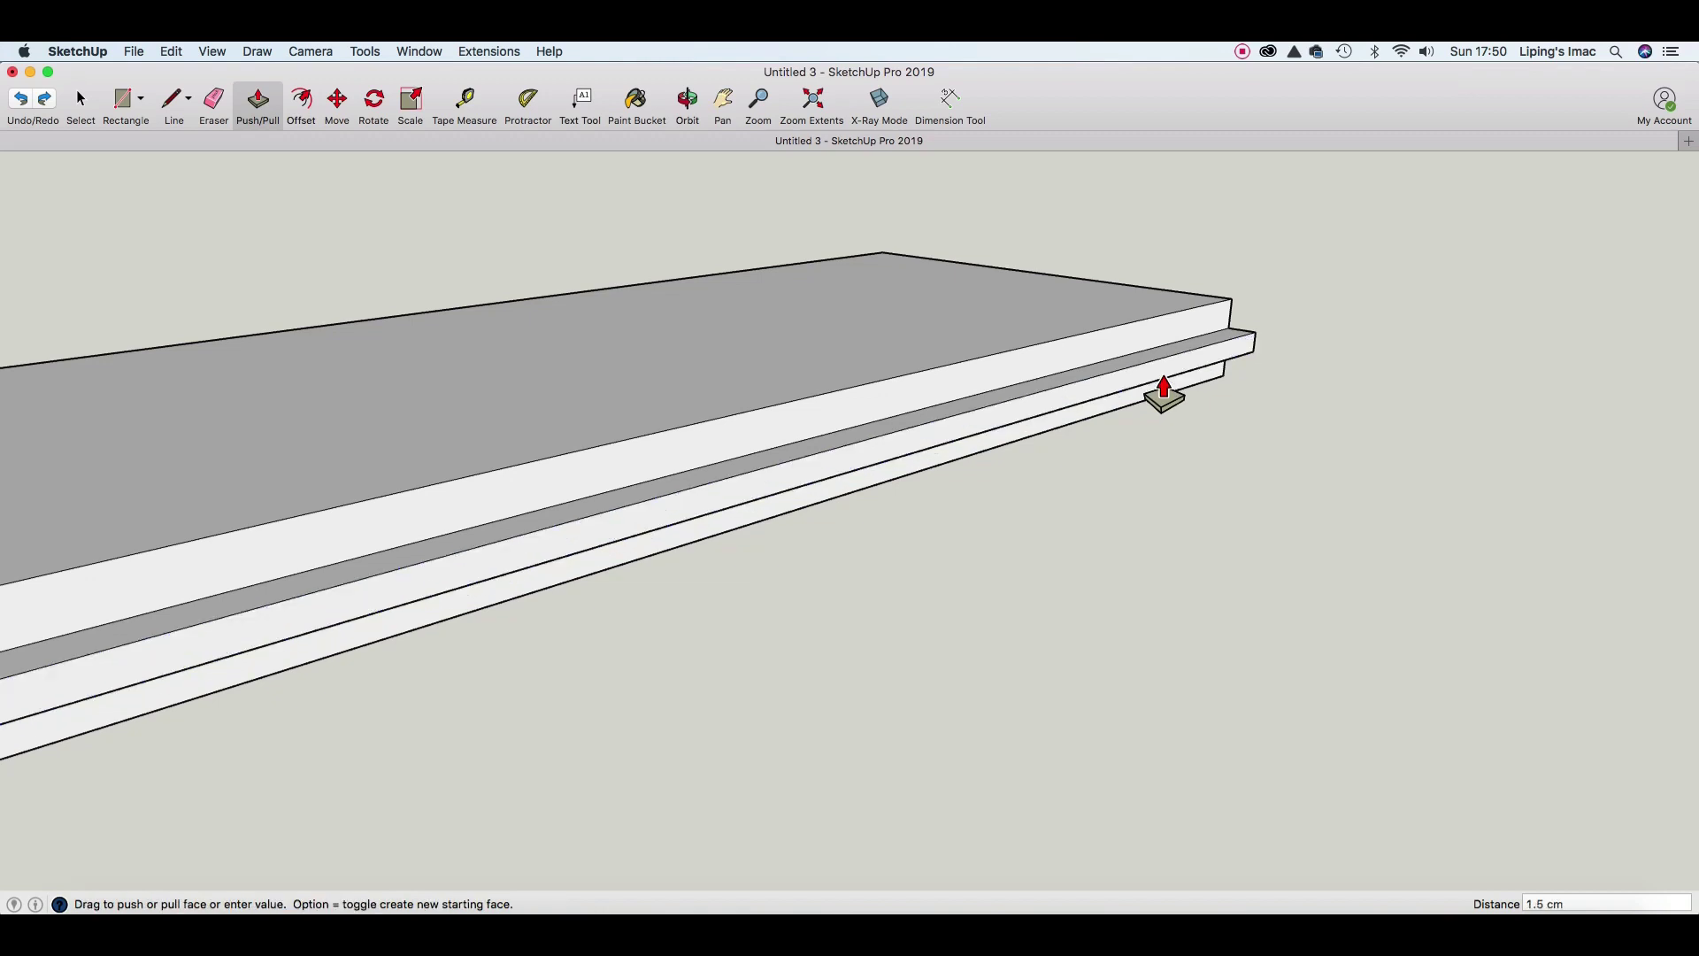
{"action": "scroll", "coordinate": [1160, 397], "scroll_direction": "down", "scroll_amount": 2}
{"action": "scroll", "coordinate": [1158, 398], "scroll_direction": "down", "scroll_amount": 2}
{"action": "scroll", "coordinate": [1152, 416], "scroll_direction": "down", "scroll_amount": 2}
{"action": "key", "text": "space"}
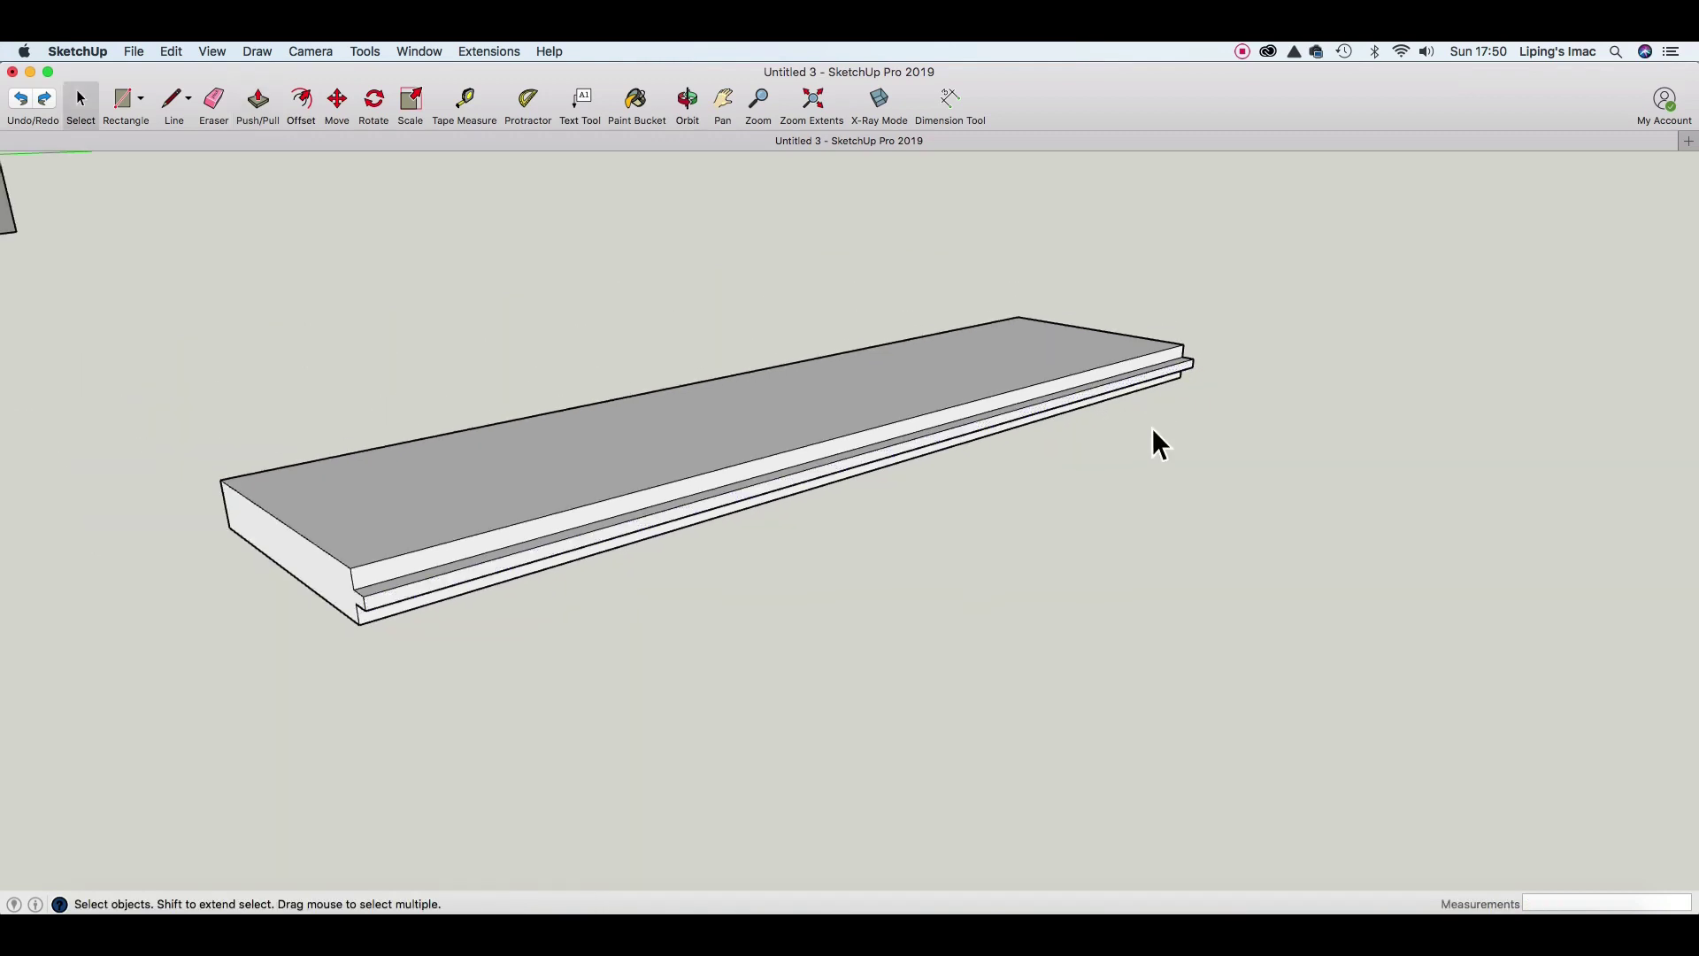
{"action": "left_click", "coordinate": [1148, 421]}
Orbit to the board's opposite long side and select its face.
{"action": "key", "text": "o"}
{"action": "mouse_move", "coordinate": [277, 558]}
{"action": "left_mouse_down"}
{"action": "mouse_move", "coordinate": [1096, 561]}
{"action": "mouse_move", "coordinate": [767, 632]}
{"action": "mouse_move", "coordinate": [888, 630]}
{"action": "left_mouse_up"}
{"action": "key", "text": "space"}
{"action": "left_click", "coordinate": [939, 512]}
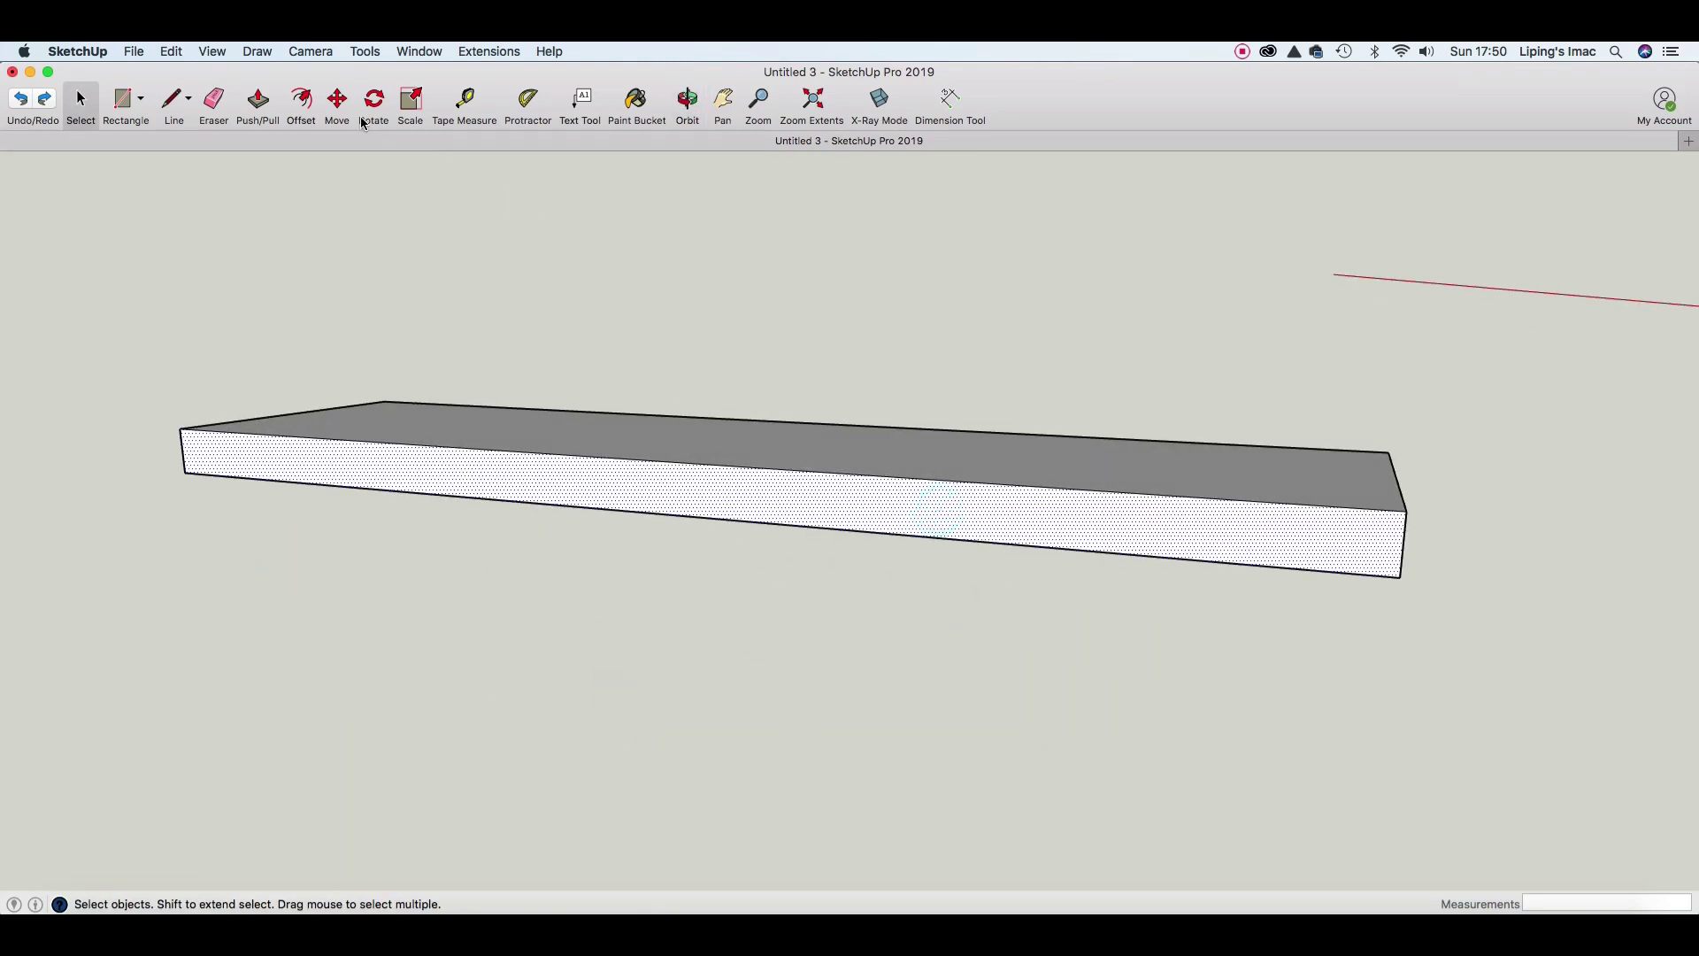
Offset the opposite side face to create an inset outline.
{"action": "key", "text": "f"}
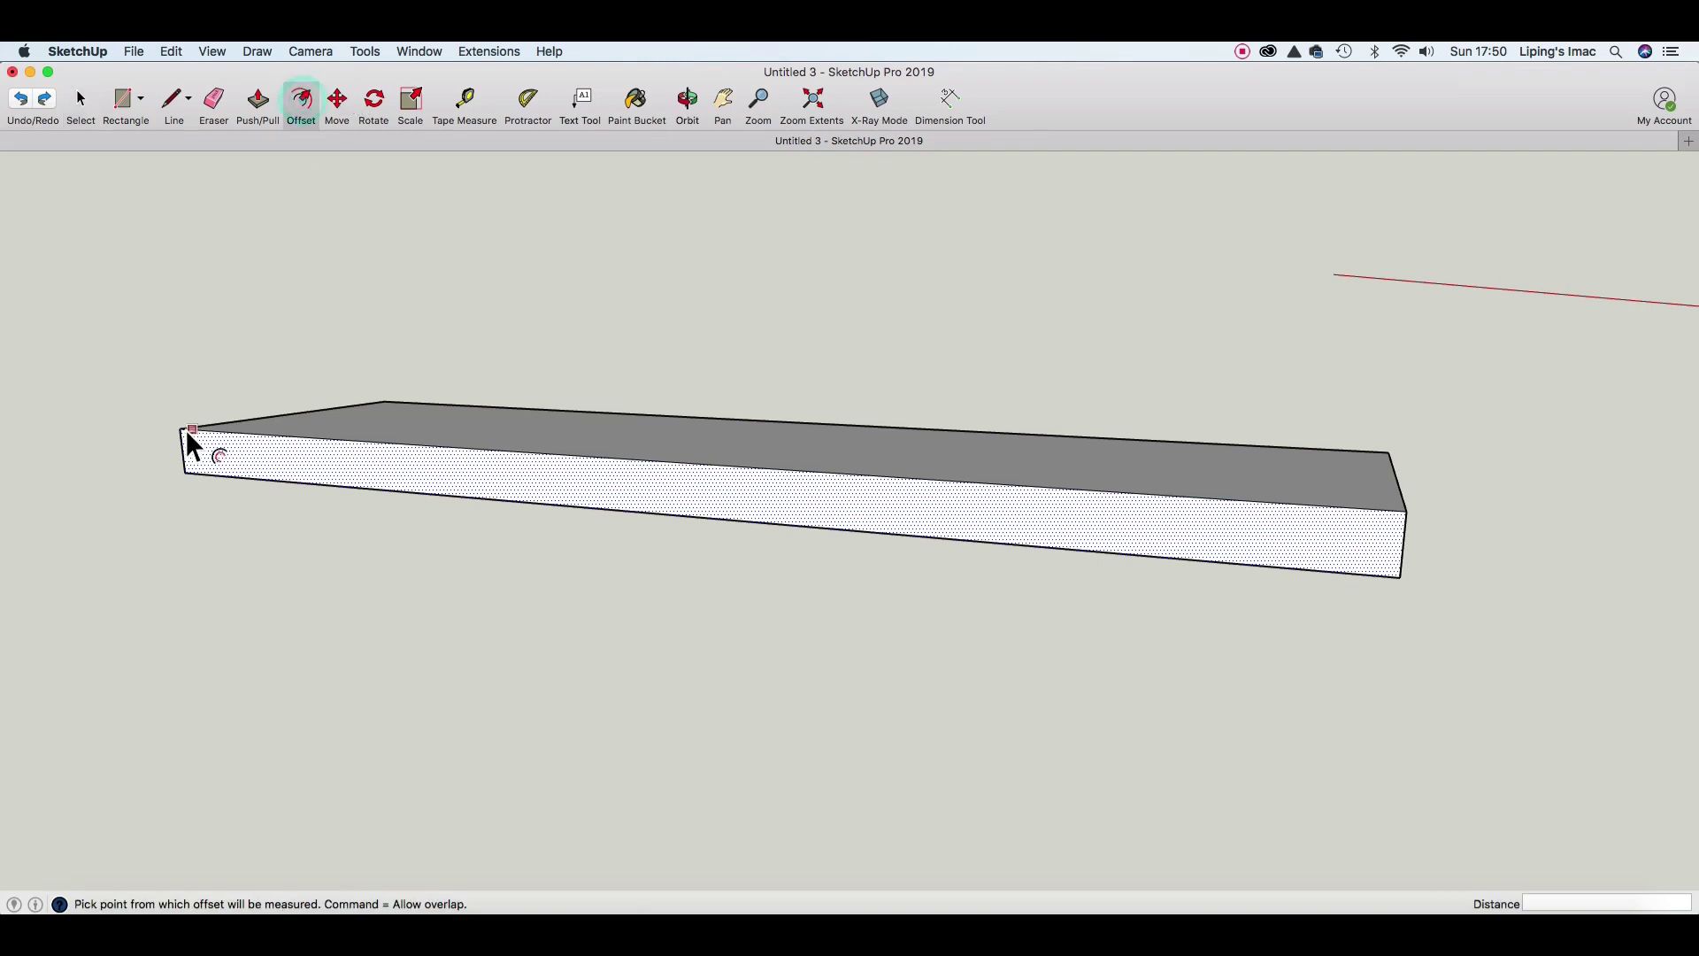
{"action": "left_click", "coordinate": [185, 428]}
{"action": "key", "text": "space"}
{"action": "scroll", "coordinate": [182, 459], "scroll_direction": "up", "scroll_amount": 3}
{"action": "scroll", "coordinate": [255, 456], "scroll_direction": "up", "scroll_amount": 2}
Stretch the inset strip's left and right short edges out to both board ends.
{"action": "key", "text": "m"}
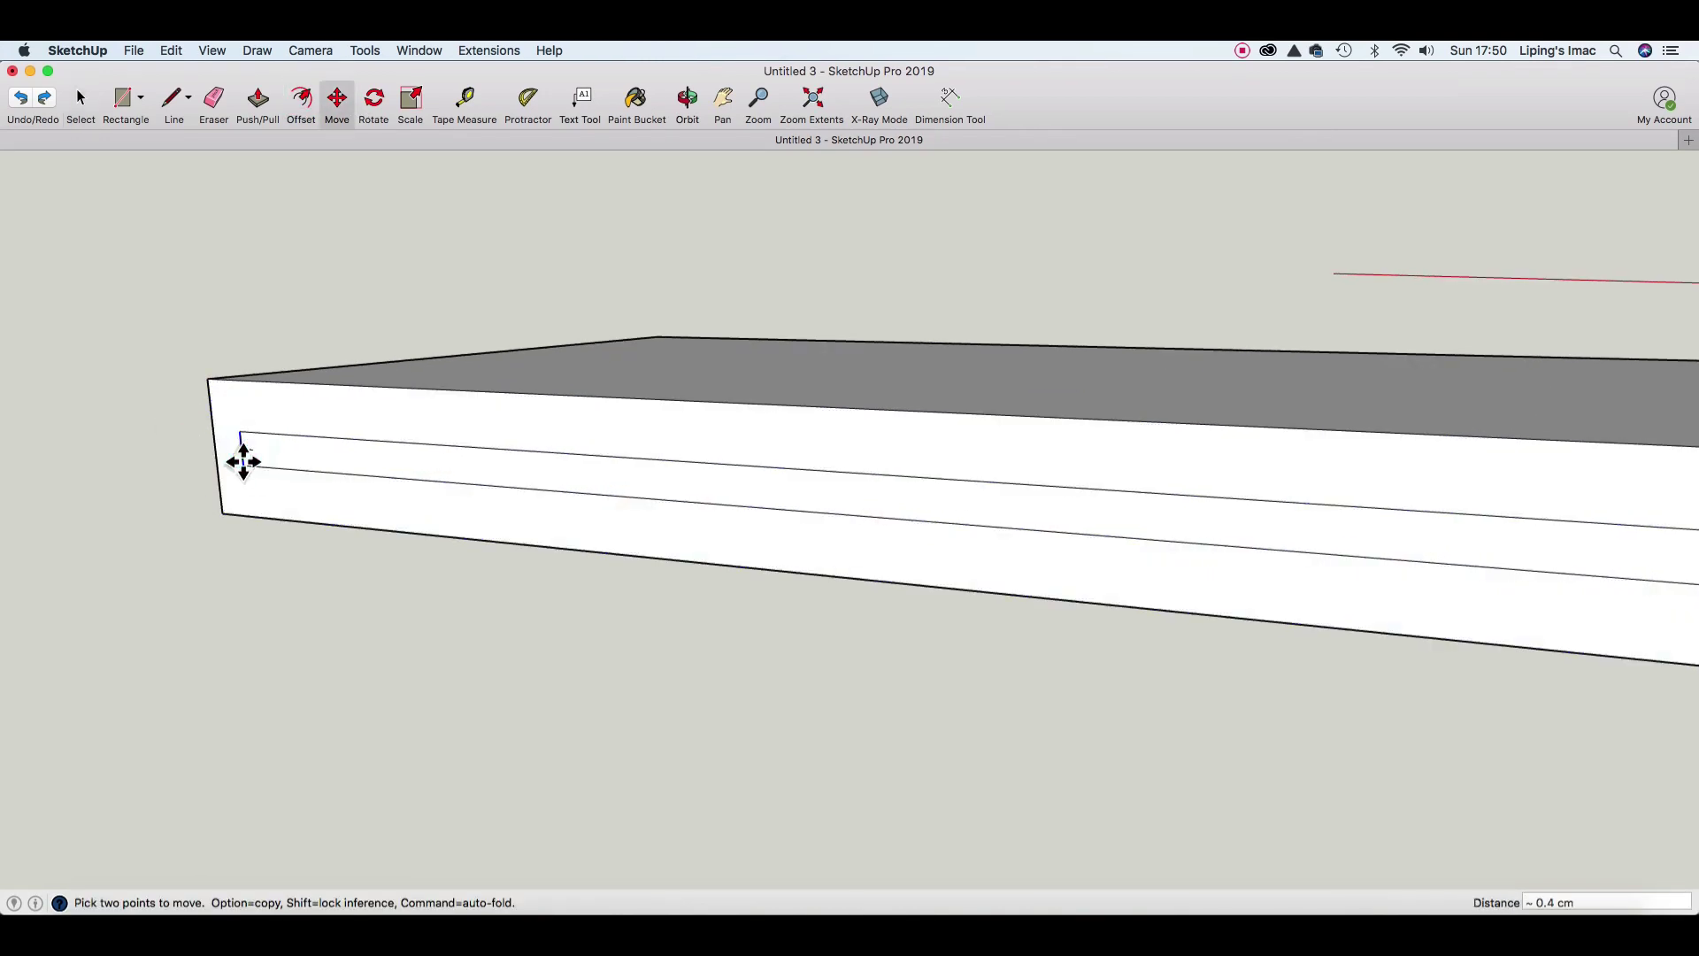
{"action": "left_click_drag", "start_coordinate": [239, 459], "coordinate": [1301, 462]}
{"action": "key", "text": "space"}
{"action": "key", "text": "m"}
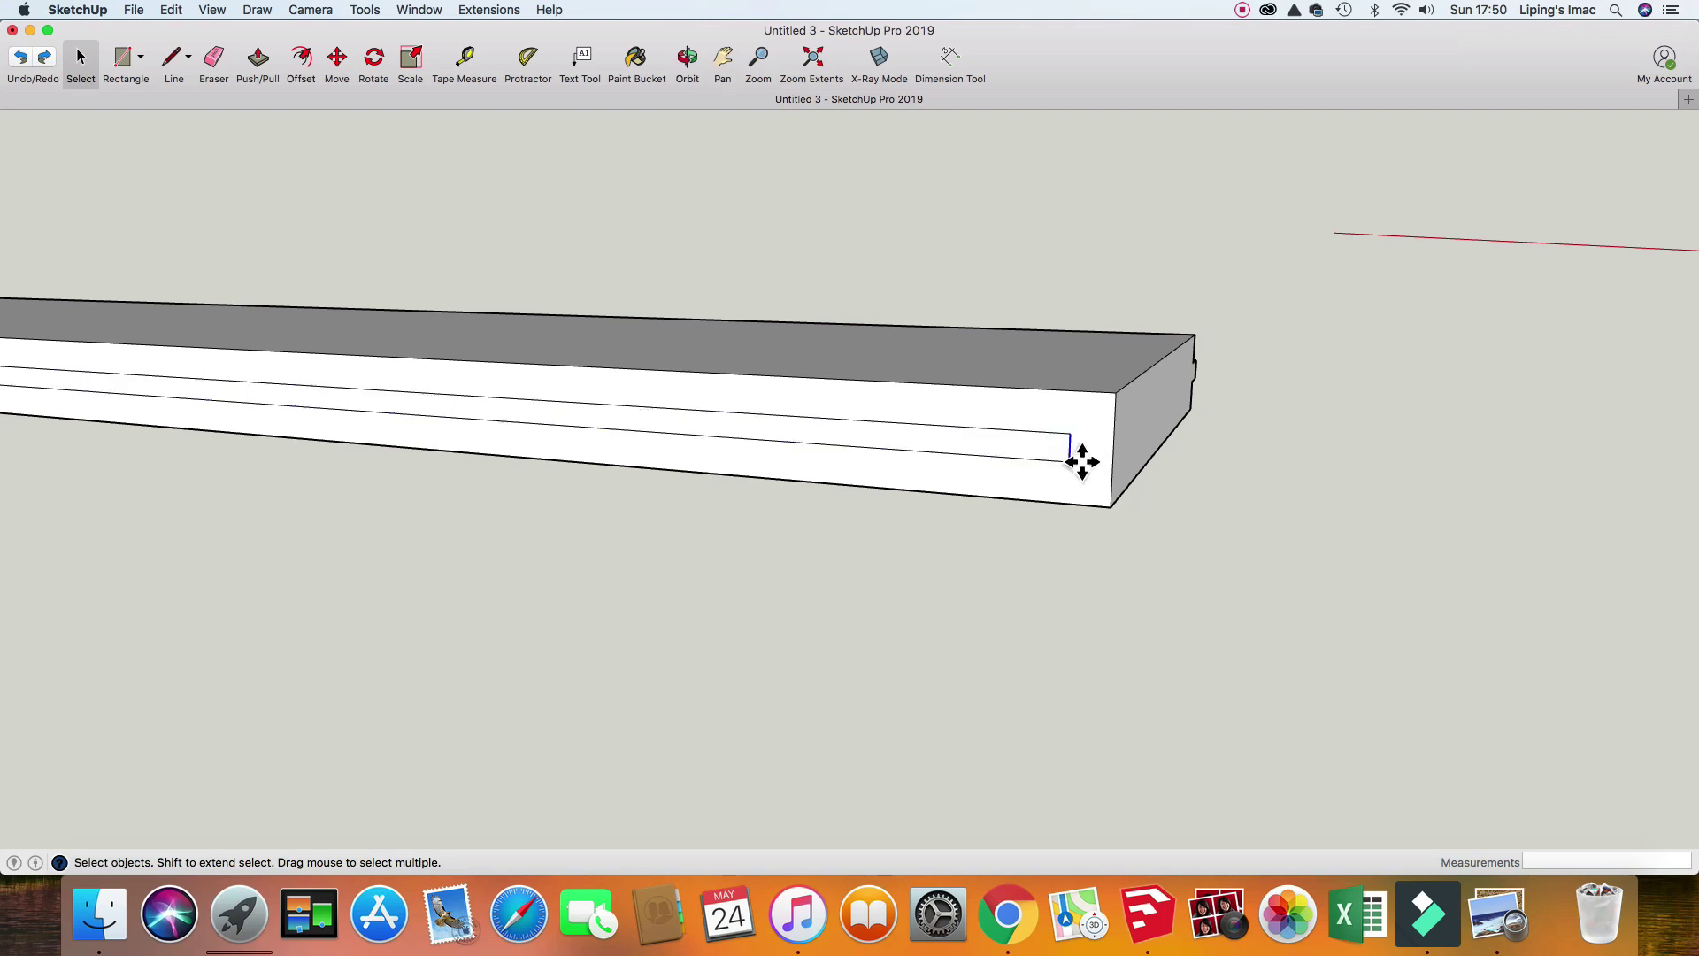
{"action": "left_click_drag", "start_coordinate": [1073, 456], "coordinate": [1113, 462]}
{"action": "key", "text": "space"}
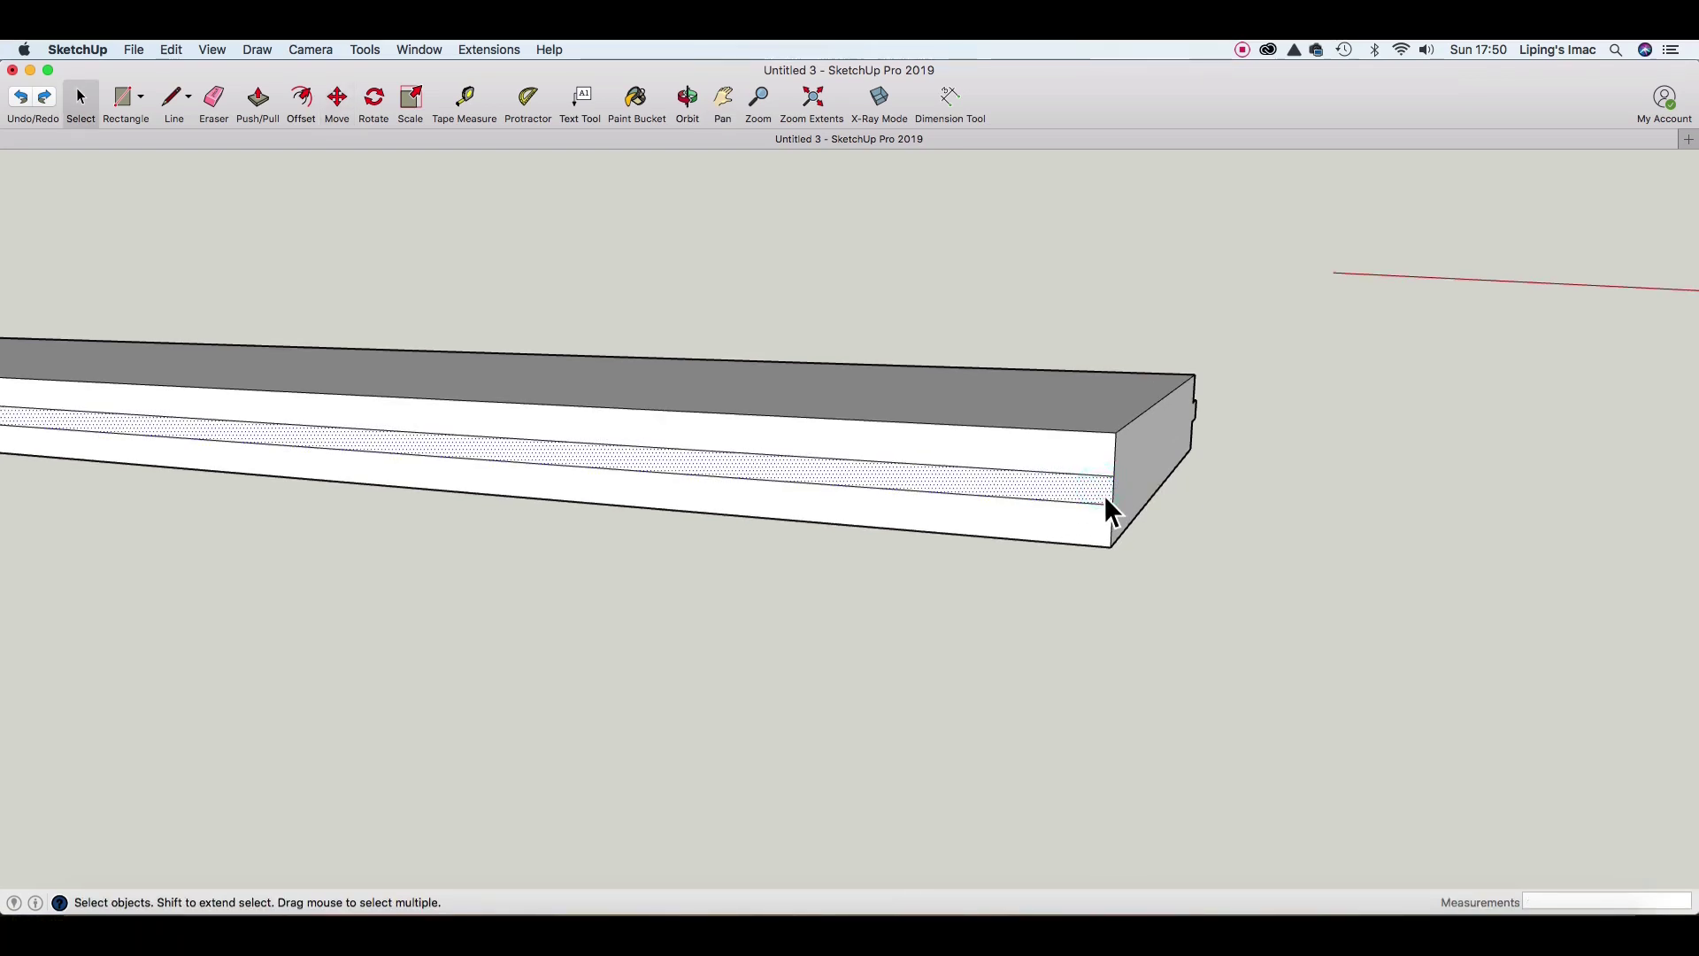
Push the middle band into the board to form the full-length groove.
{"action": "key", "text": "p"}
{"action": "key", "text": "space"}
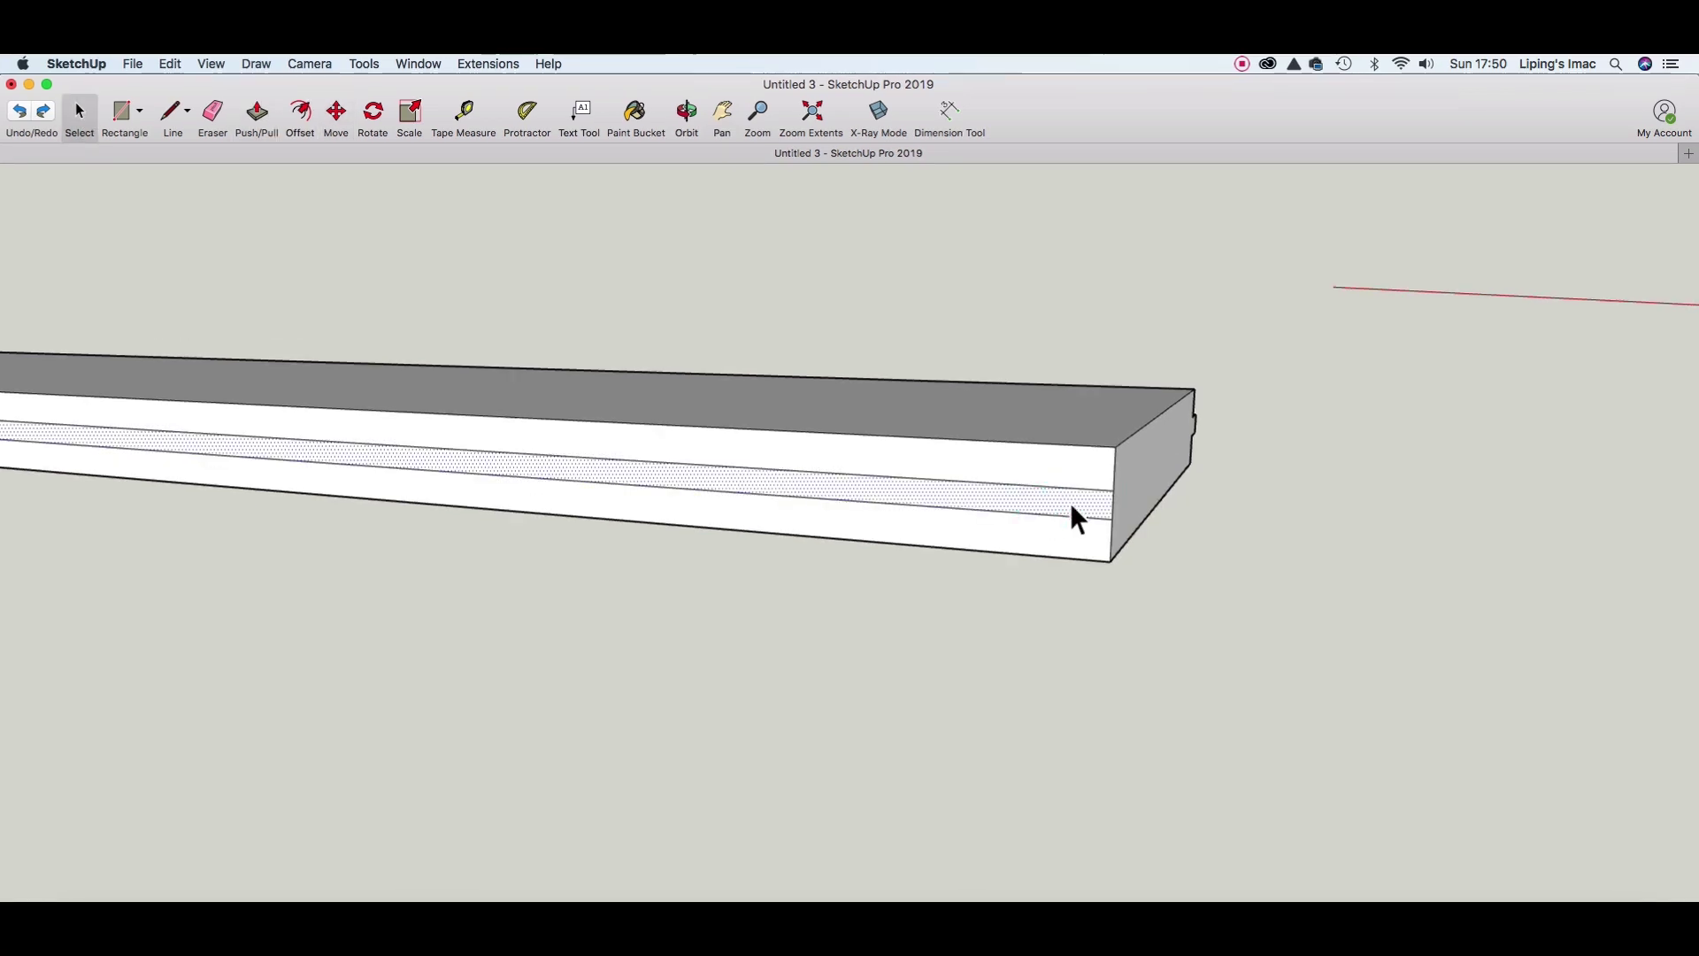
{"action": "left_click", "coordinate": [1098, 511]}
{"action": "key", "text": "p"}
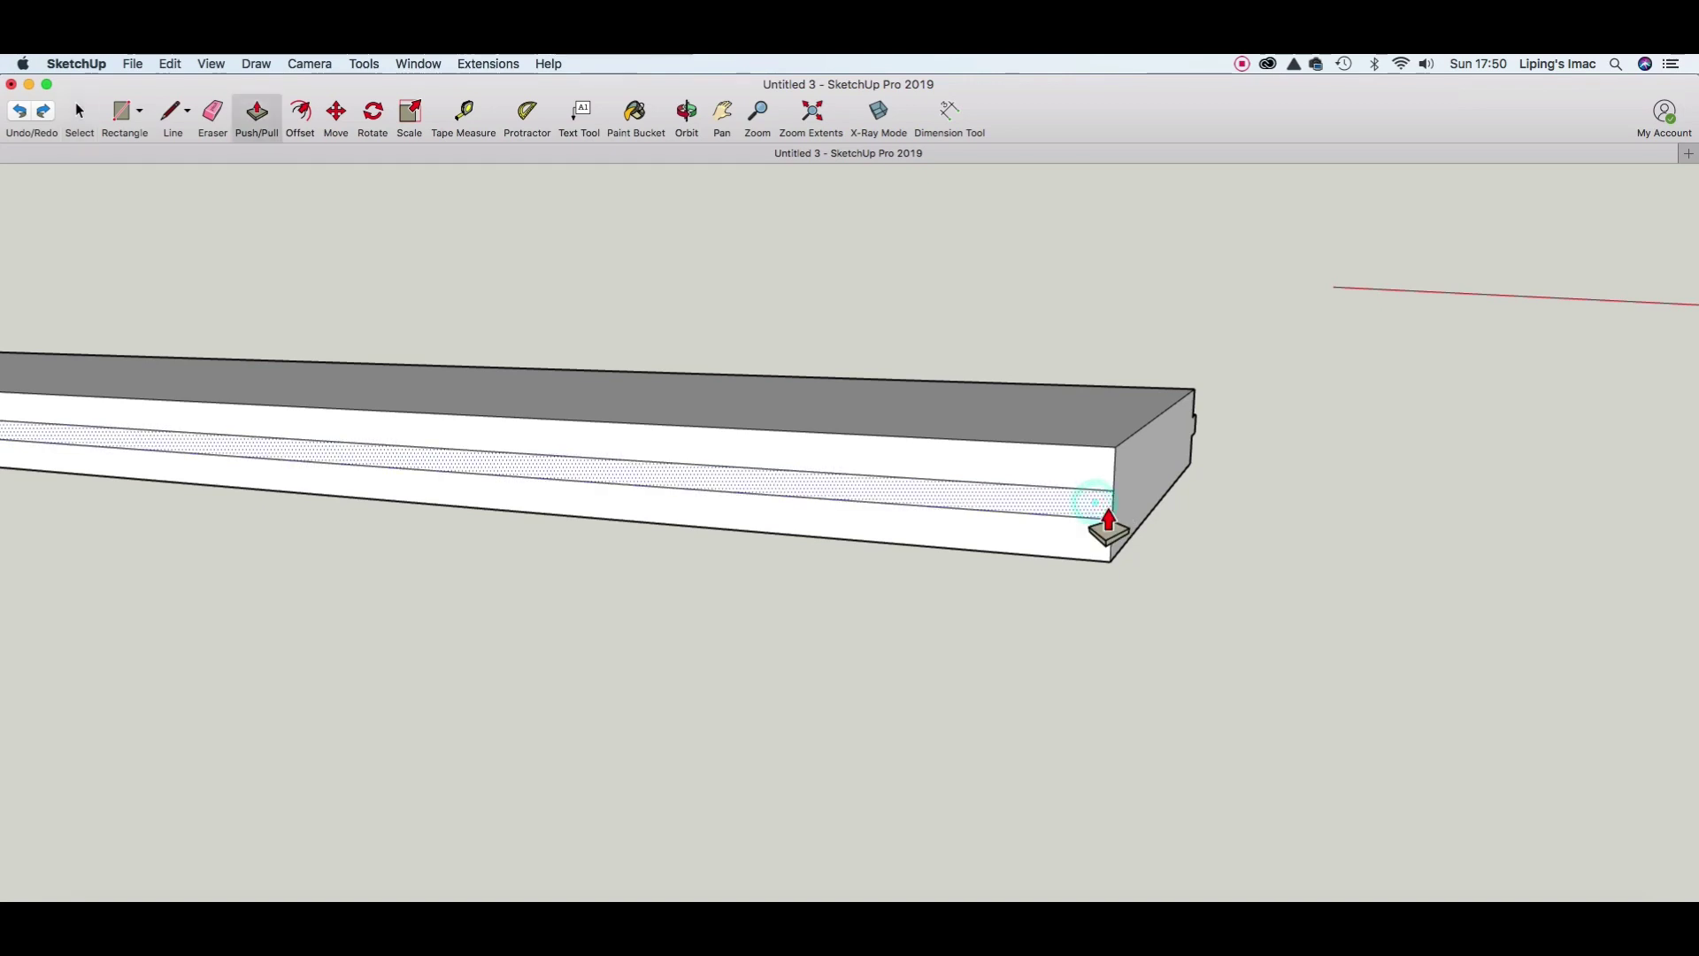
{"action": "left_click_drag", "start_coordinate": [1098, 512], "coordinate": [1125, 517]}
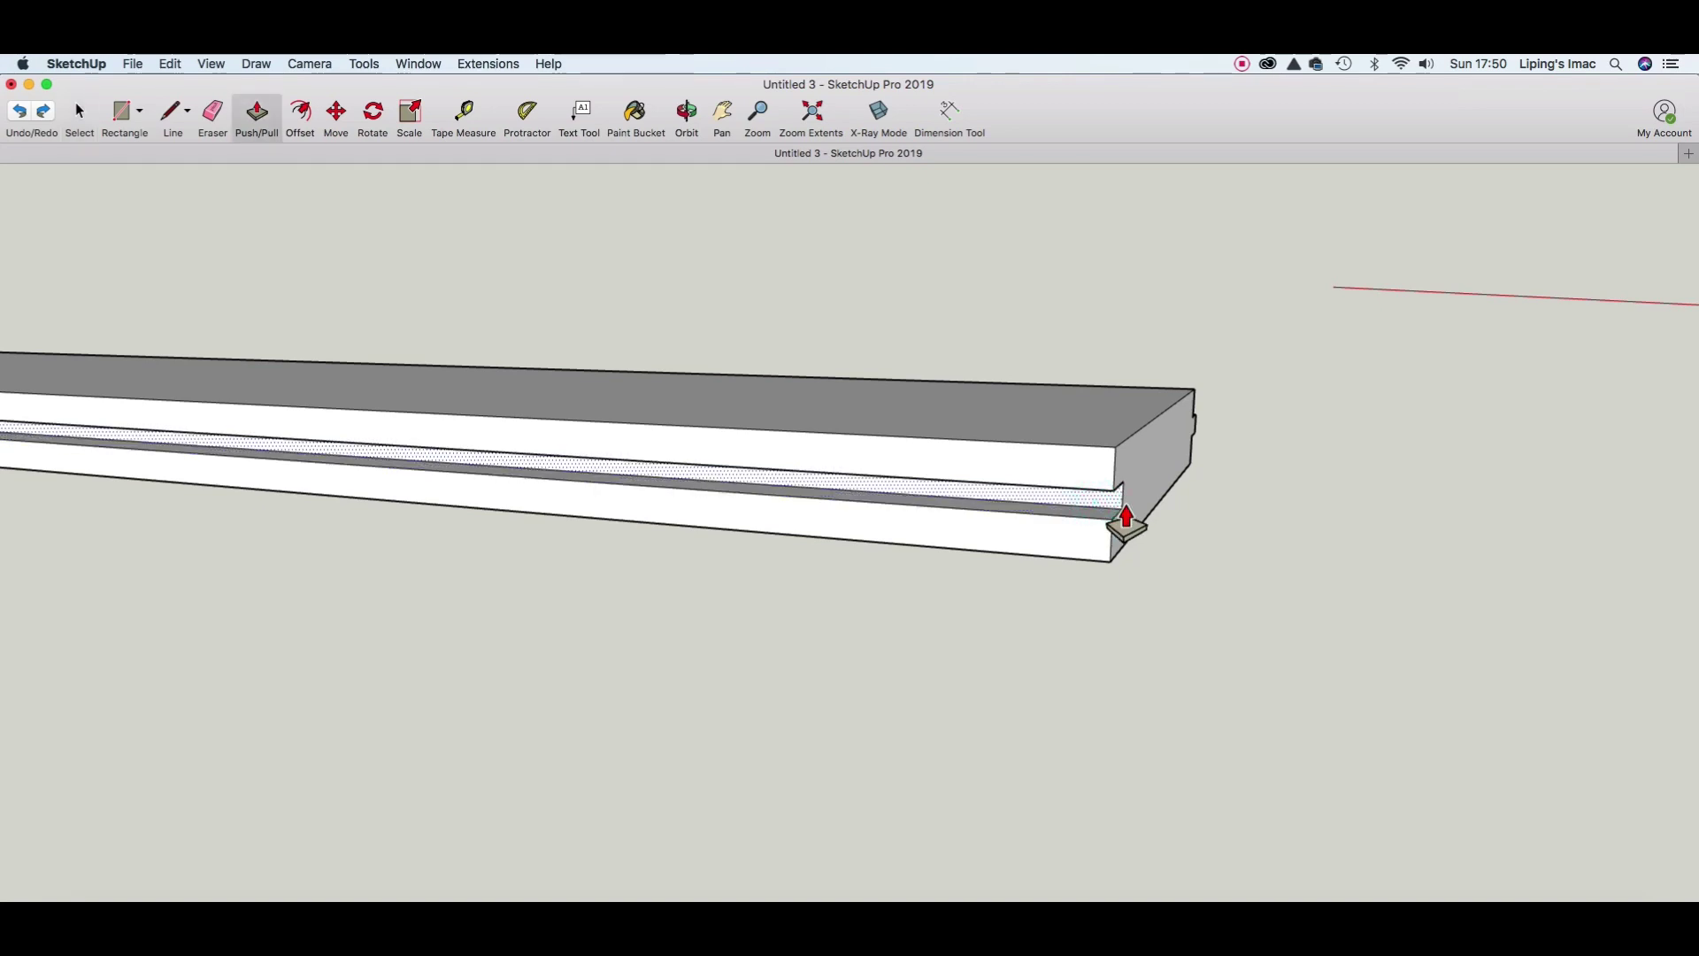
{"action": "left_click", "coordinate": [1125, 518]}
{"action": "key", "text": "space"}
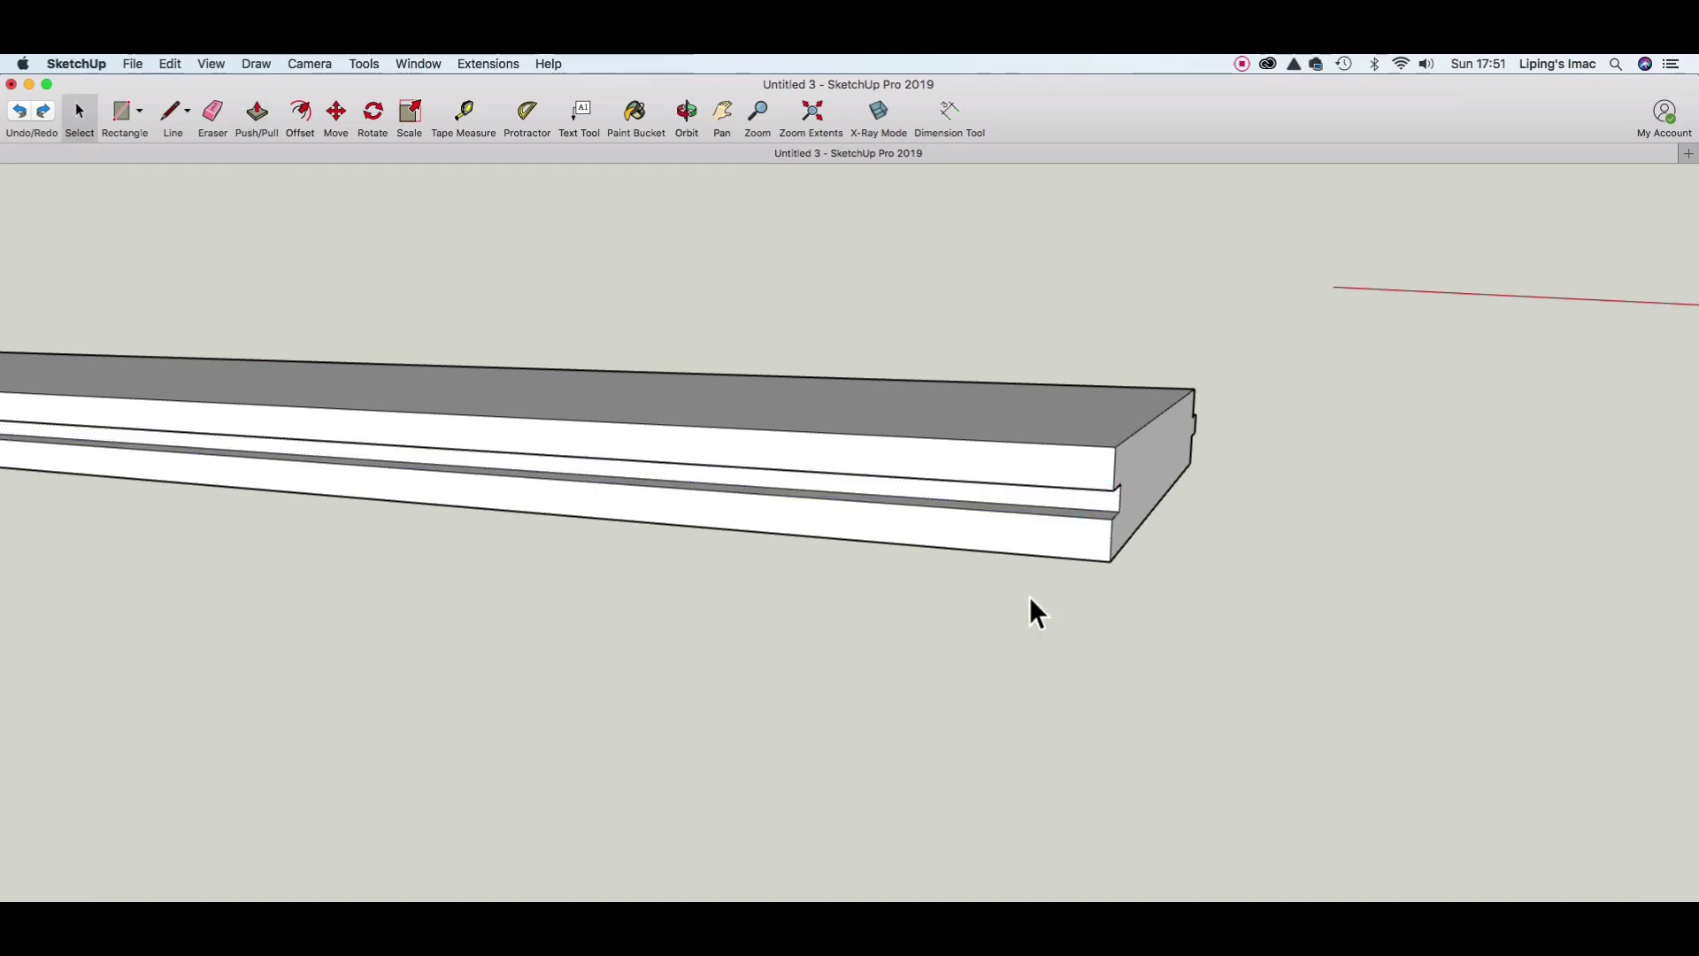
{"action": "scroll", "coordinate": [1042, 577], "scroll_direction": "down", "scroll_amount": 2}
{"action": "scroll", "coordinate": [1042, 577], "scroll_direction": "down", "scroll_amount": 2}
Make the whole tongue-and-groove board a component, keeping the name Component#4.
{"action": "scroll", "coordinate": [1043, 577], "scroll_direction": "down", "scroll_amount": 1}
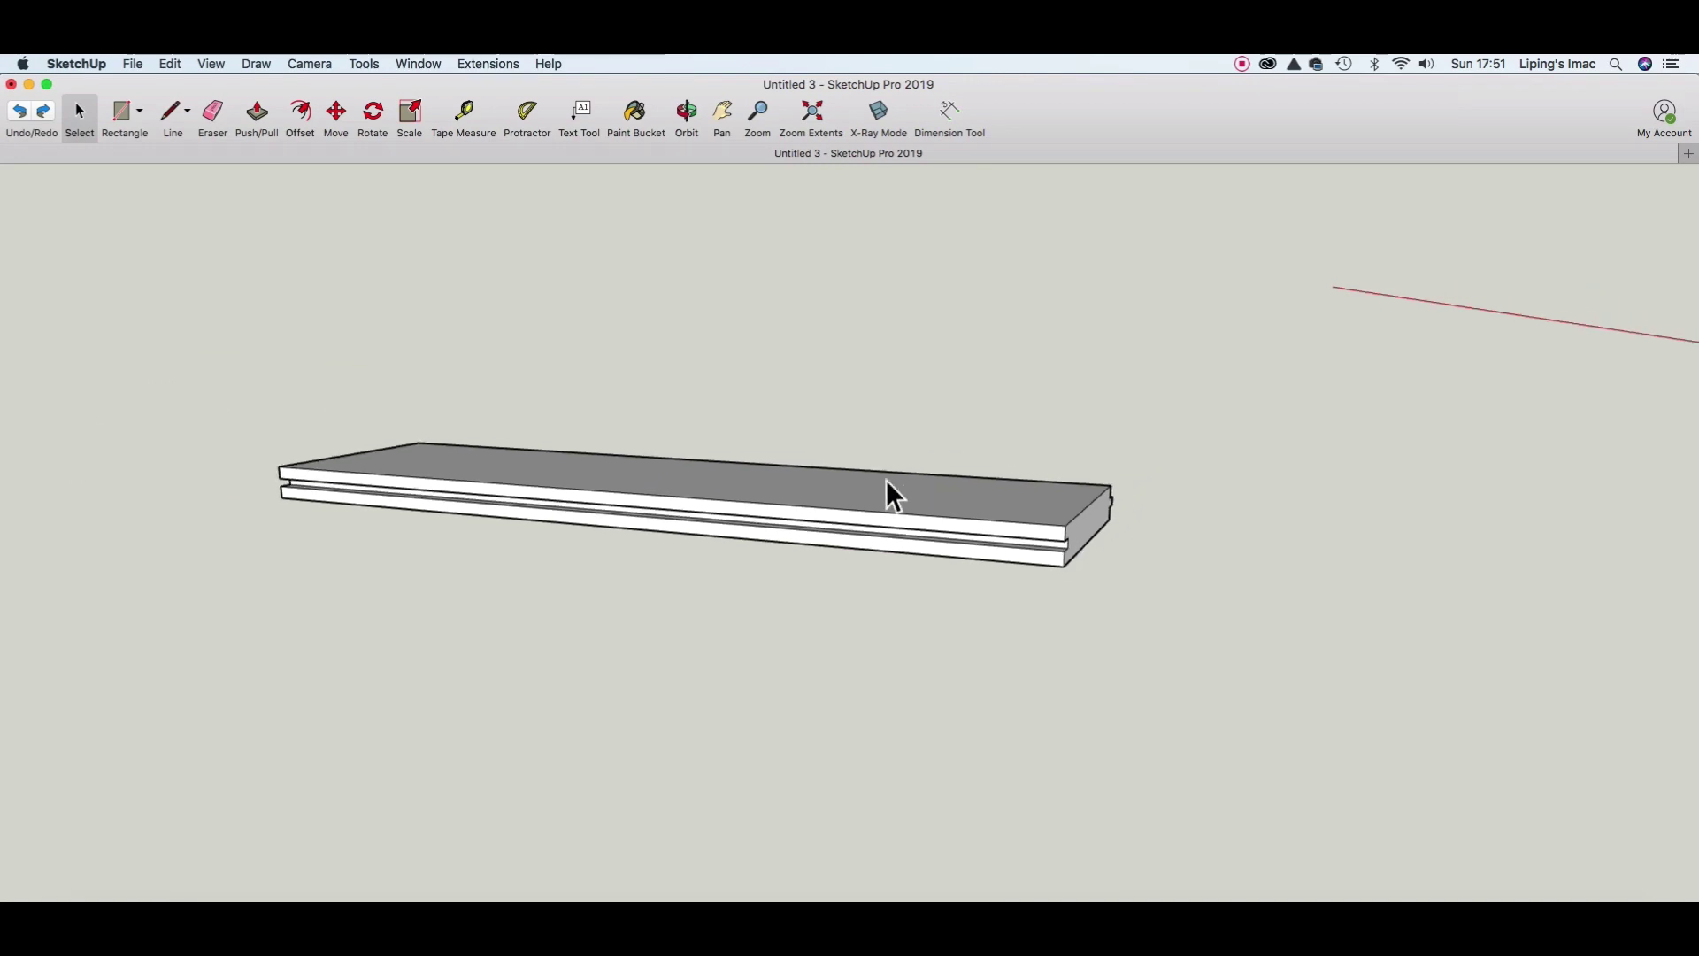
{"action": "triple_click", "coordinate": [880, 499]}
{"action": "right_click", "coordinate": [880, 501]}
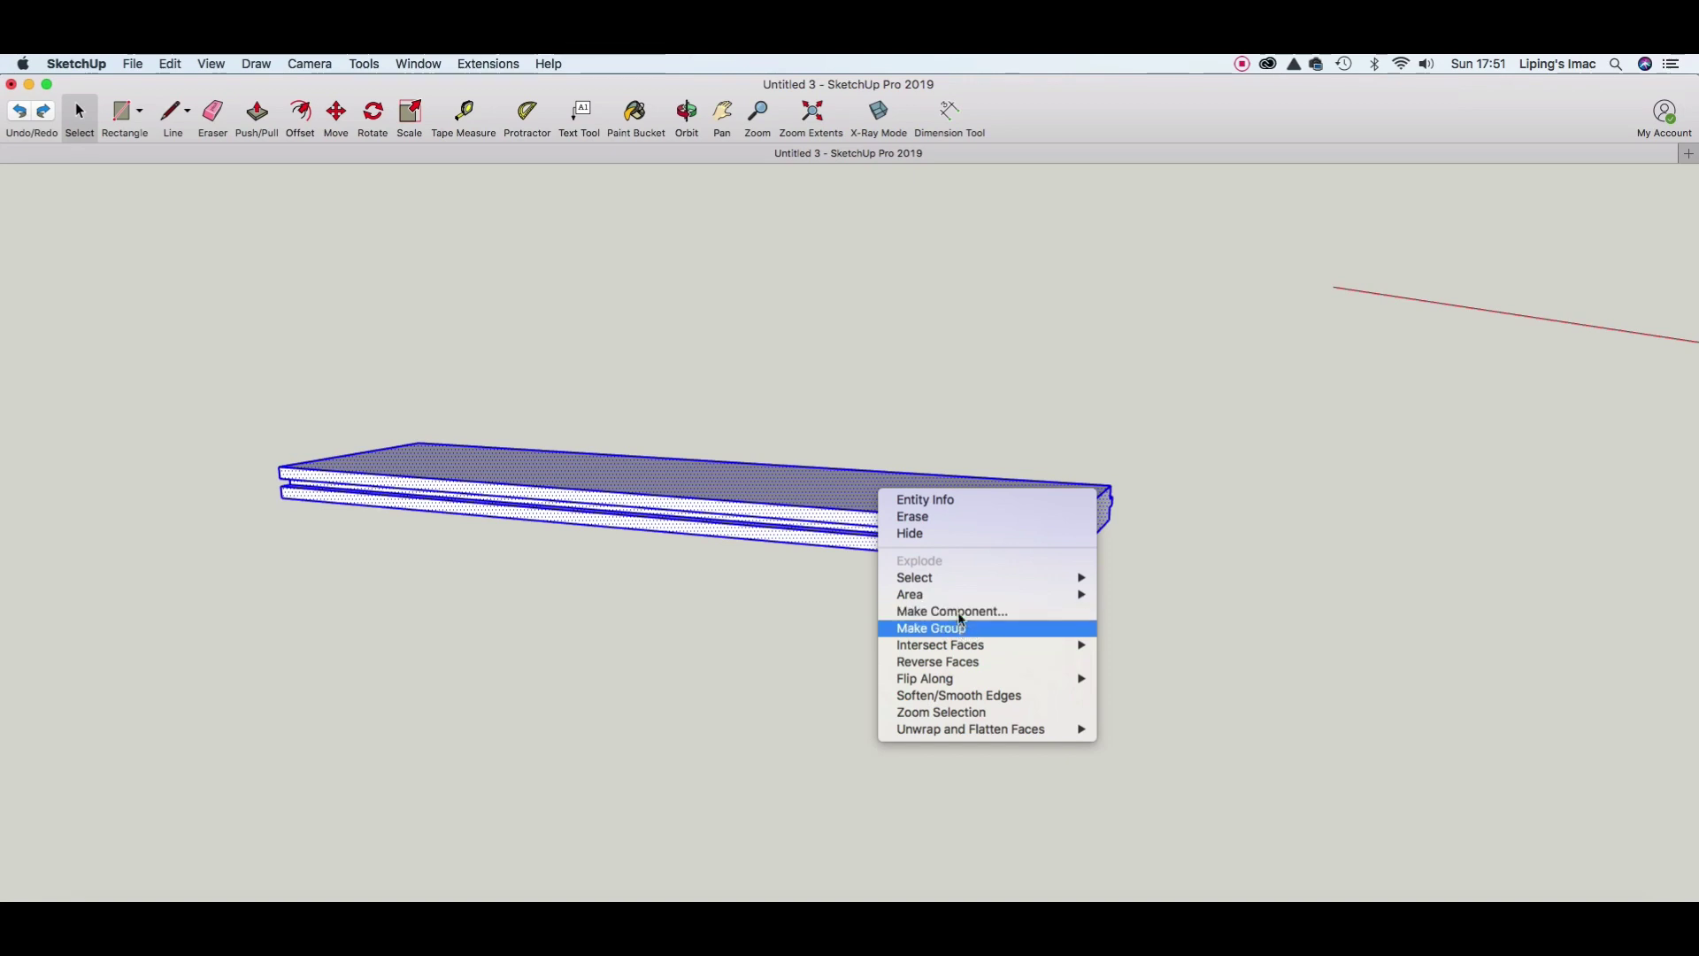
{"action": "left_click", "coordinate": [963, 612]}
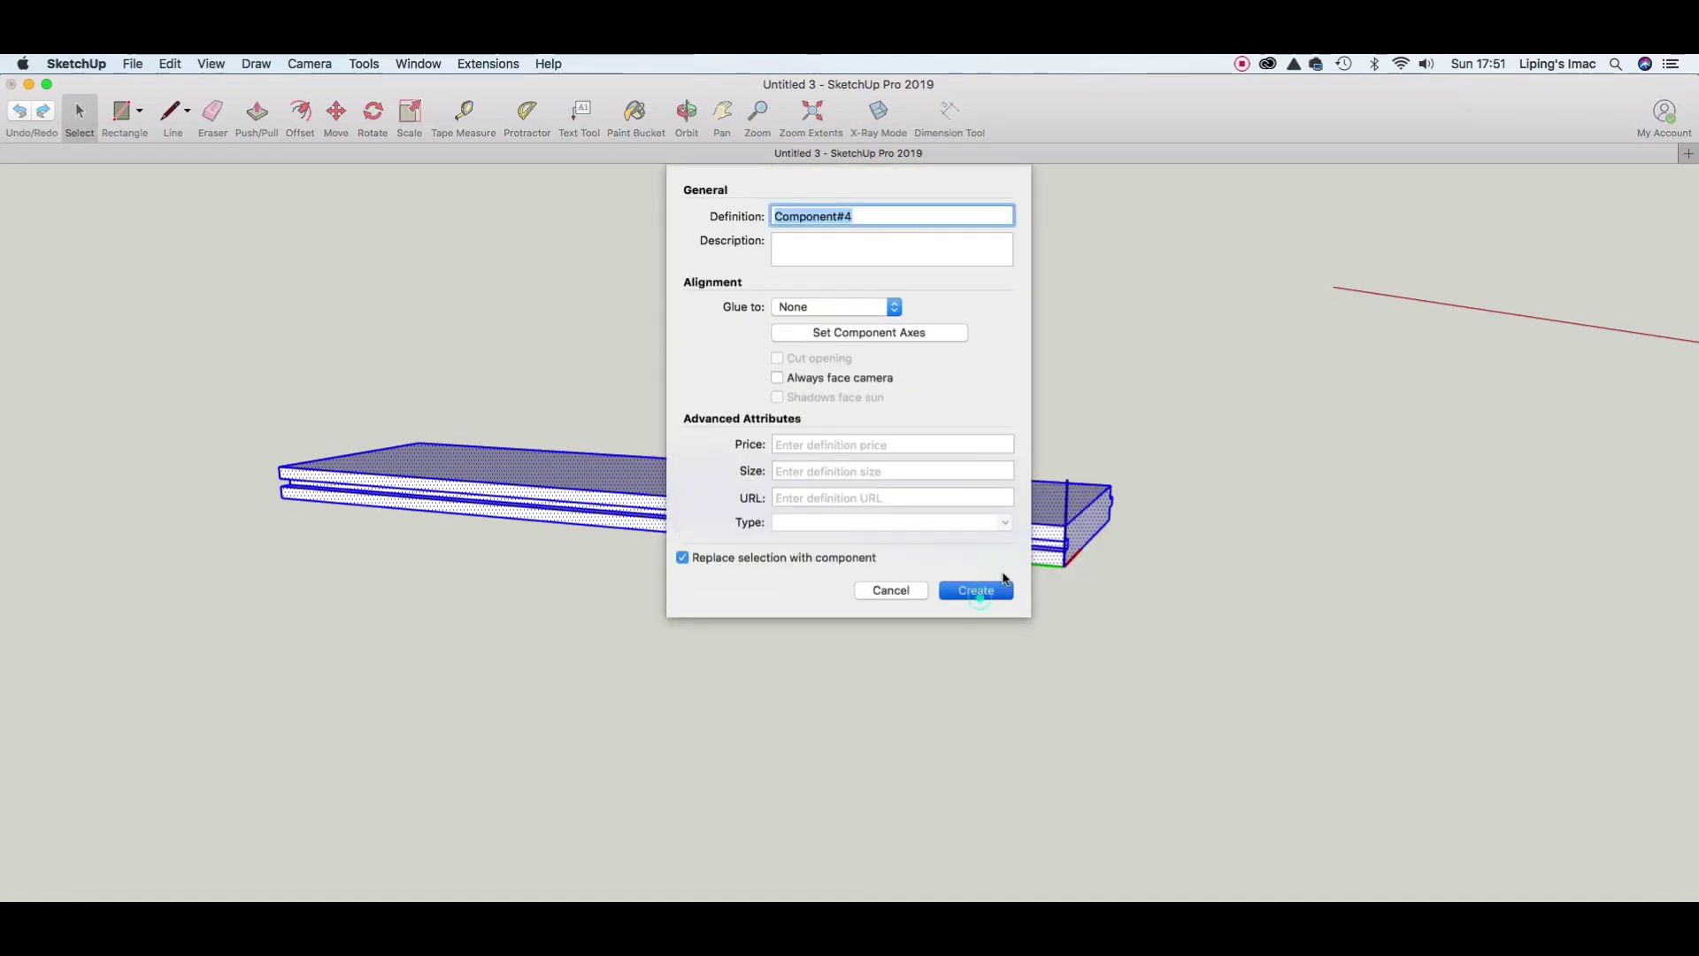
{"action": "left_click", "coordinate": [981, 588]}
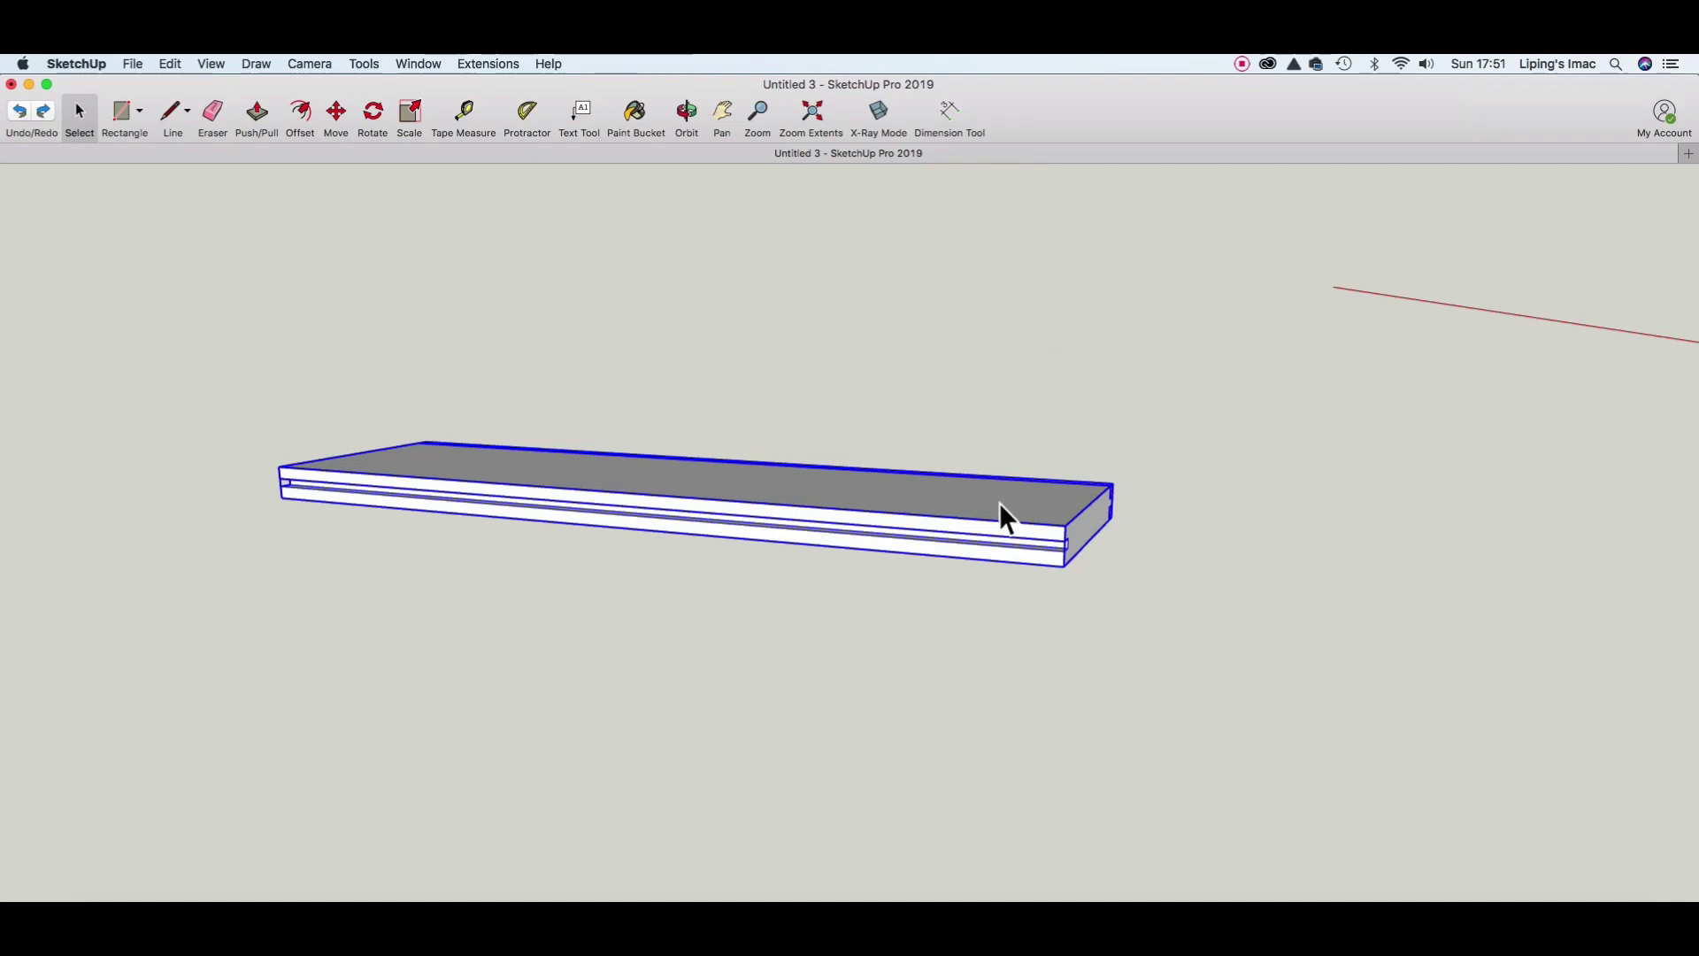
Copy the board with Move plus Option, placing the copy above the original.
{"action": "key", "text": "m"}
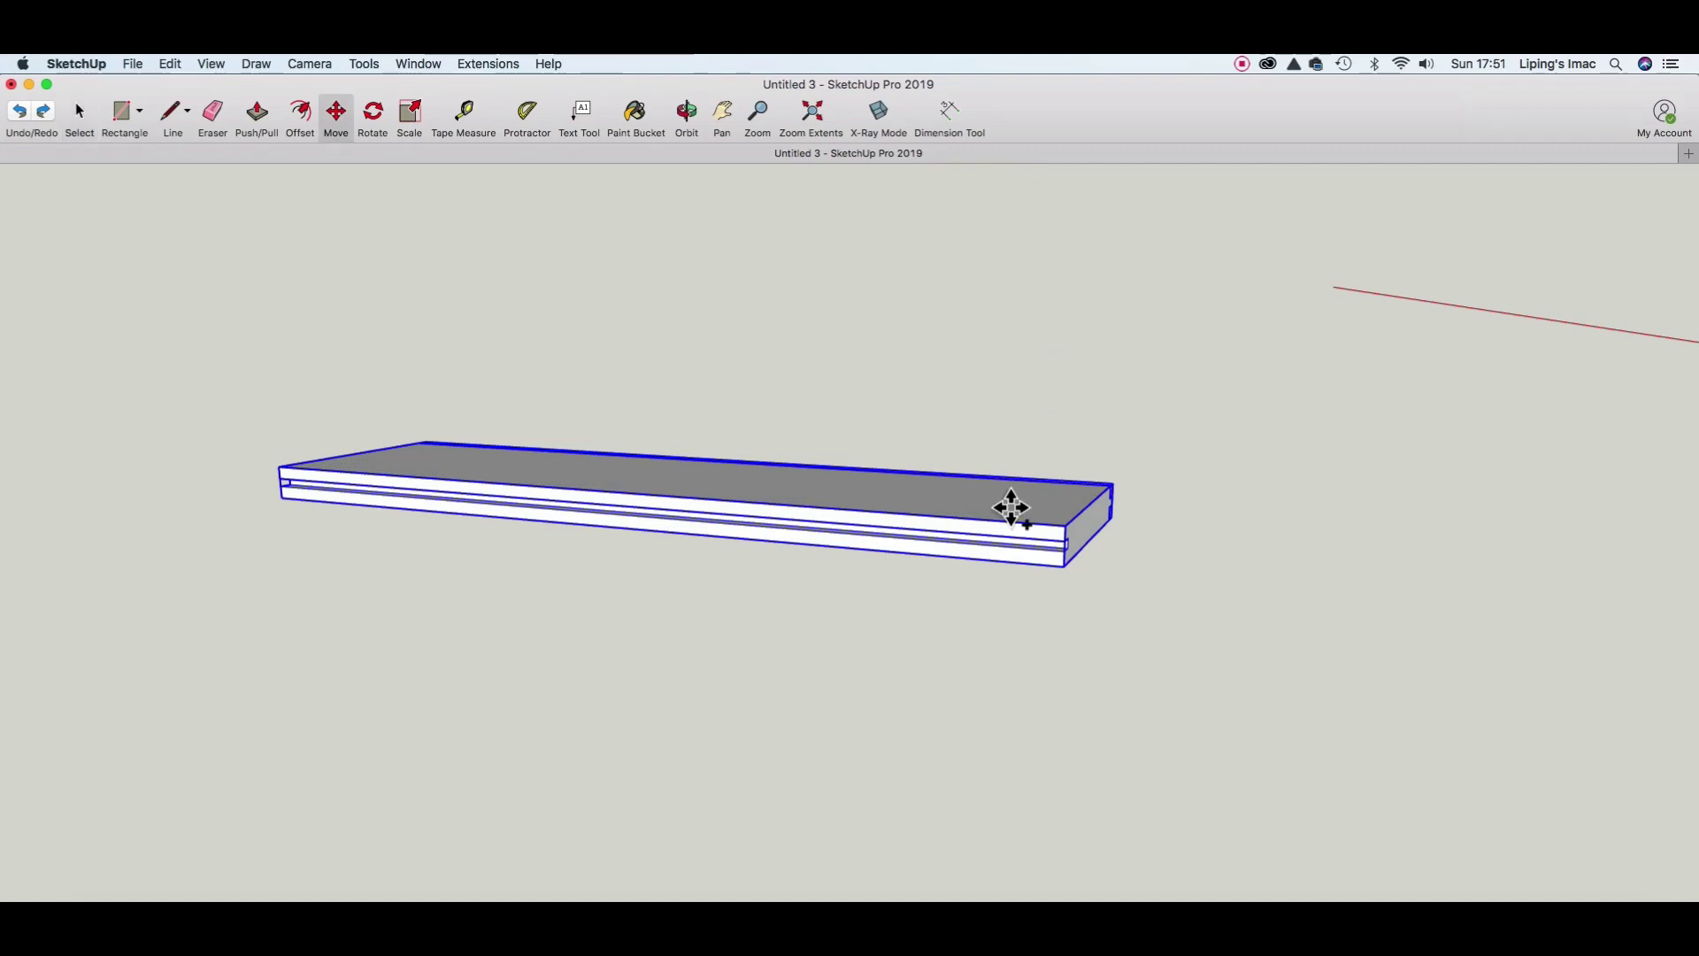
{"action": "left_click", "coordinate": [1028, 440]}
{"action": "key", "text": "alt"}
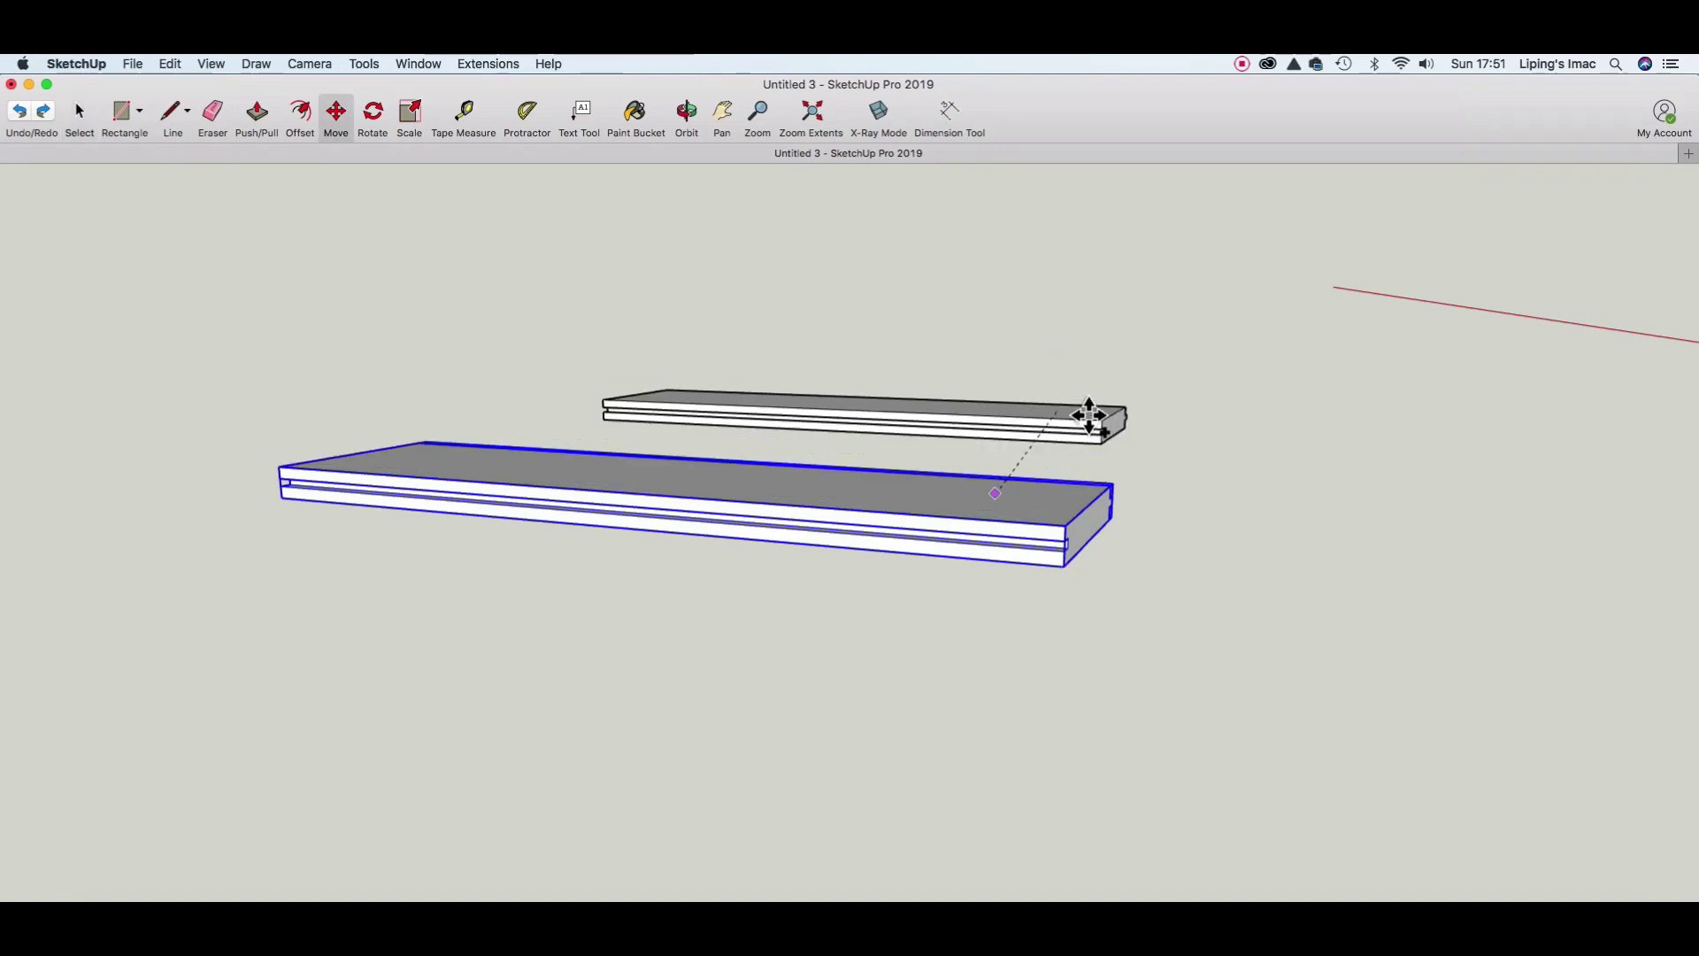
{"action": "left_click", "coordinate": [1120, 400]}
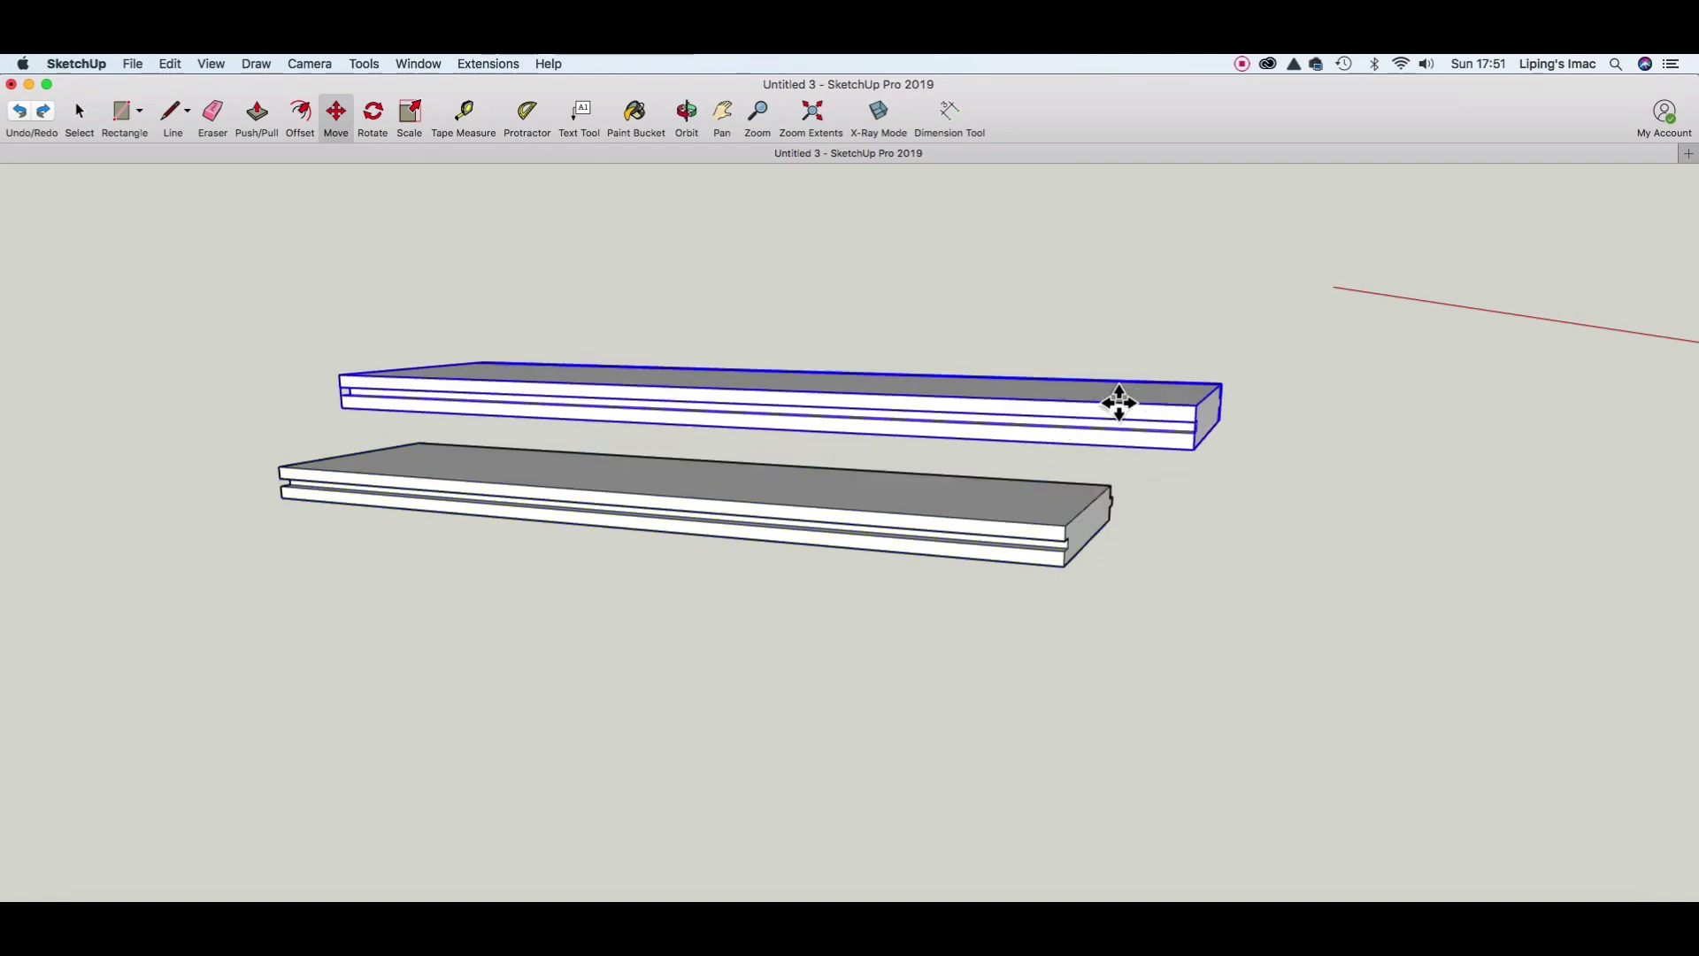
Orbit to the board ends and snap the copy against the original's groove edge.
{"action": "left_click", "coordinate": [687, 113]}
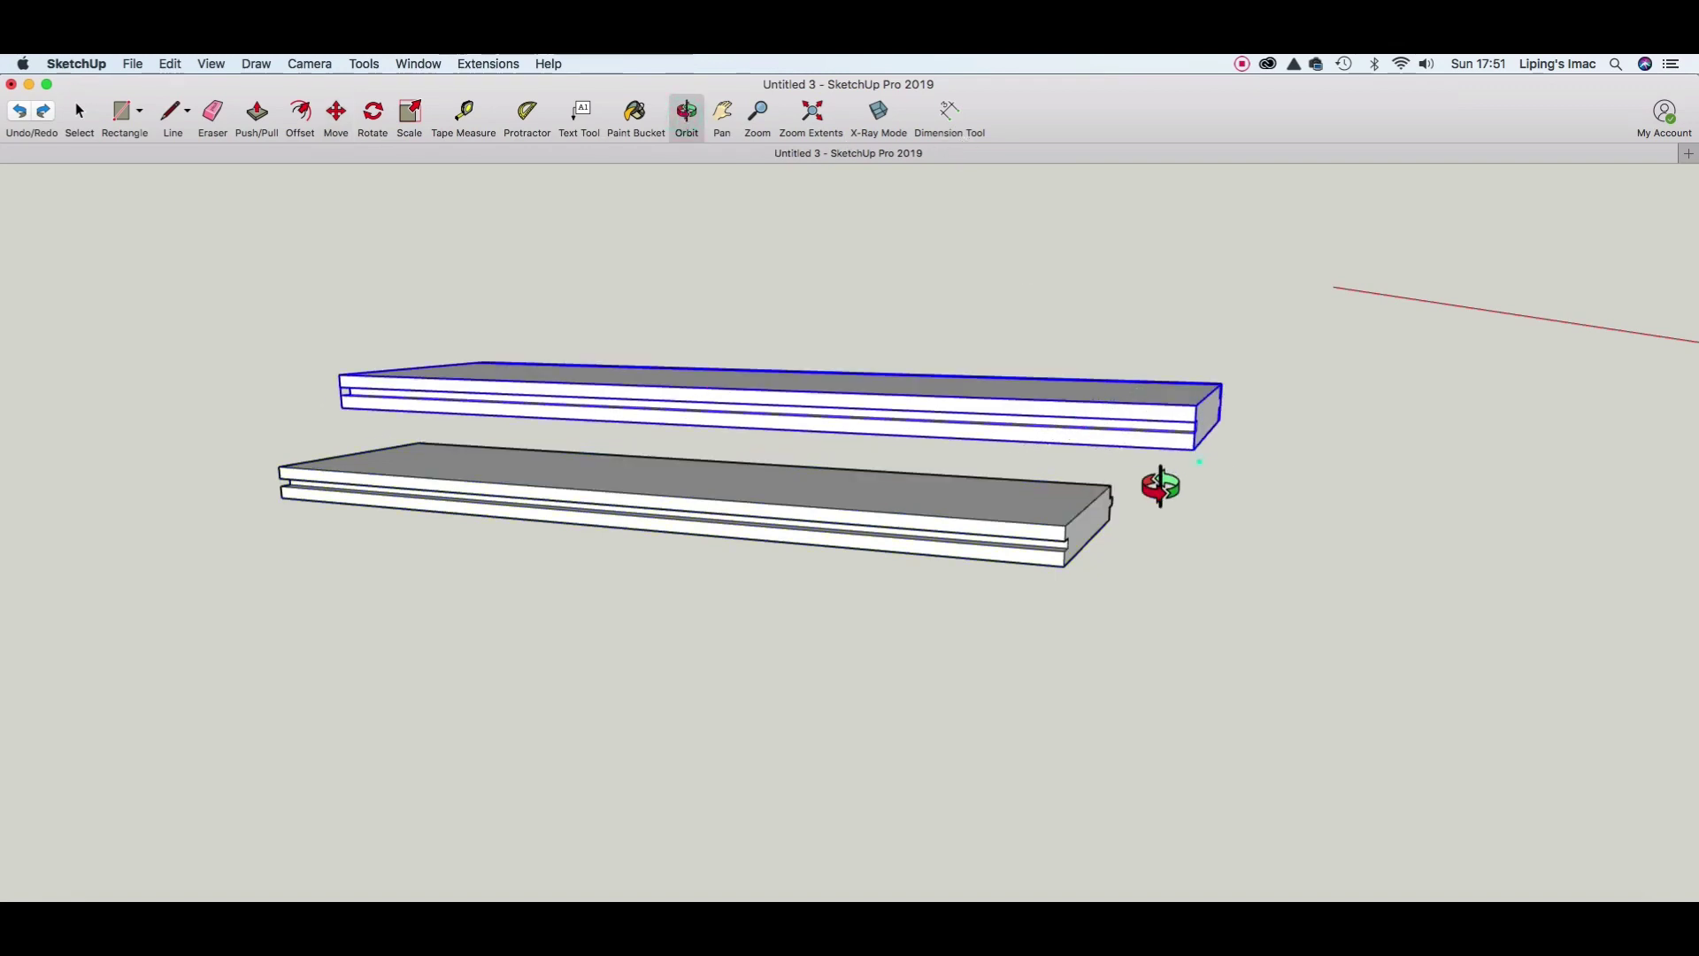
{"action": "mouse_move", "coordinate": [1199, 463]}
{"action": "left_mouse_down"}
{"action": "mouse_move", "coordinate": [841, 493]}
{"action": "mouse_move", "coordinate": [805, 390]}
{"action": "left_mouse_up"}
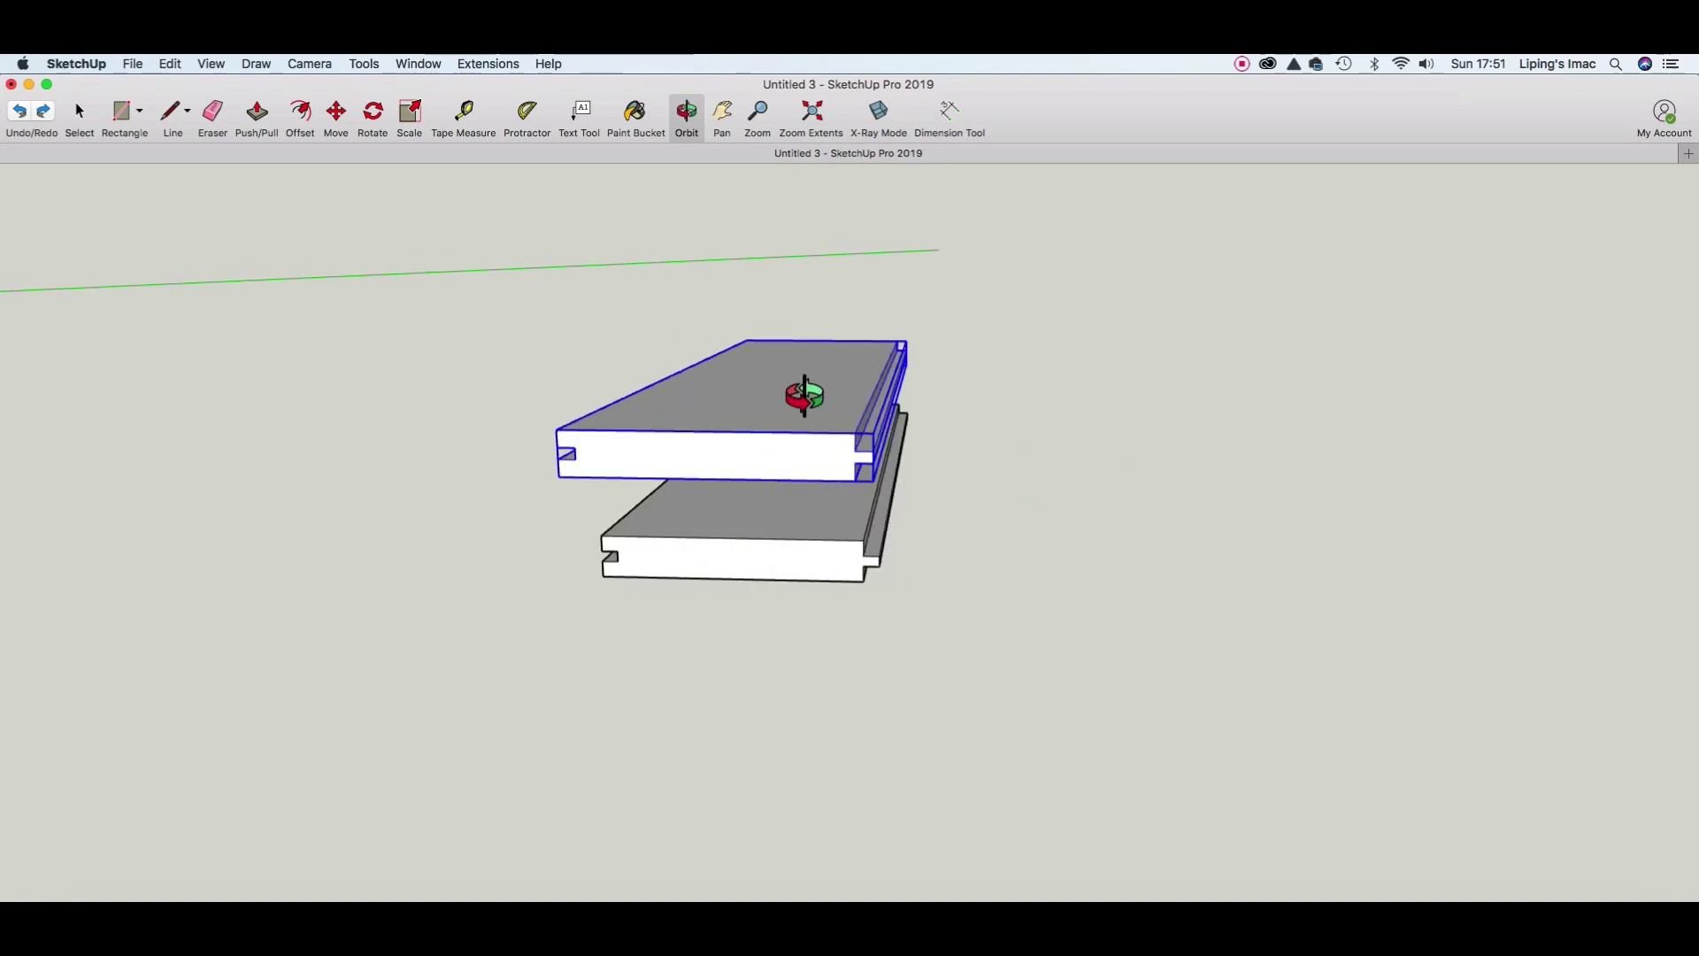
{"action": "key", "text": "m"}
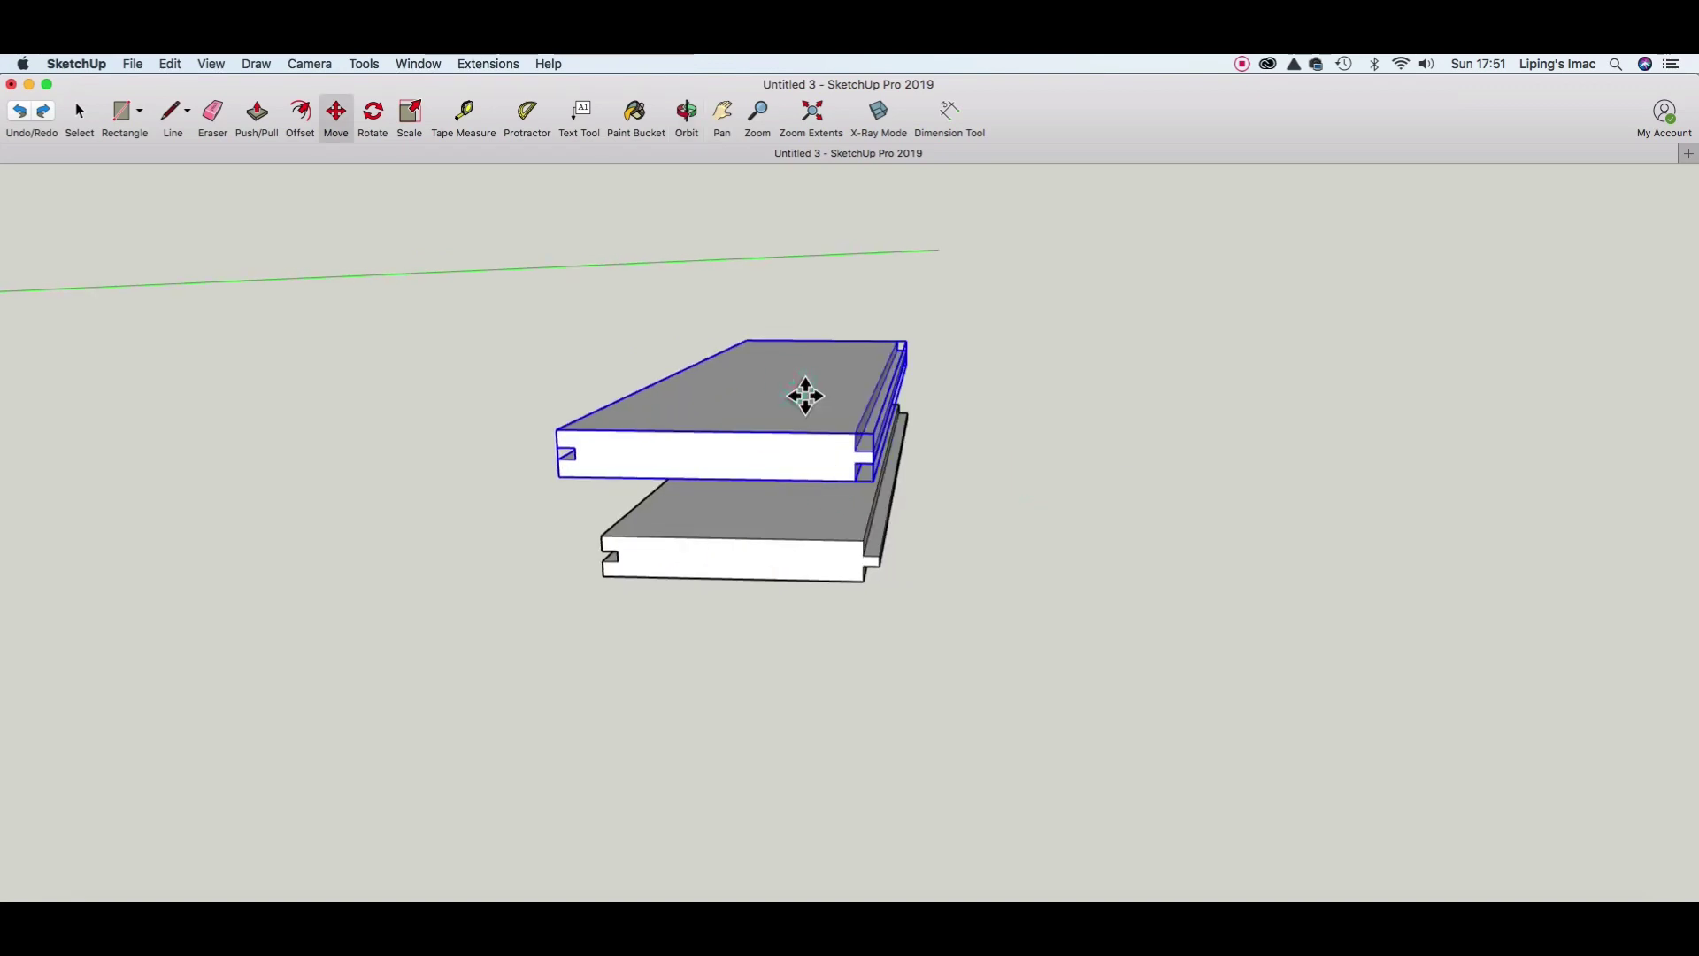
{"action": "left_click", "coordinate": [812, 398]}
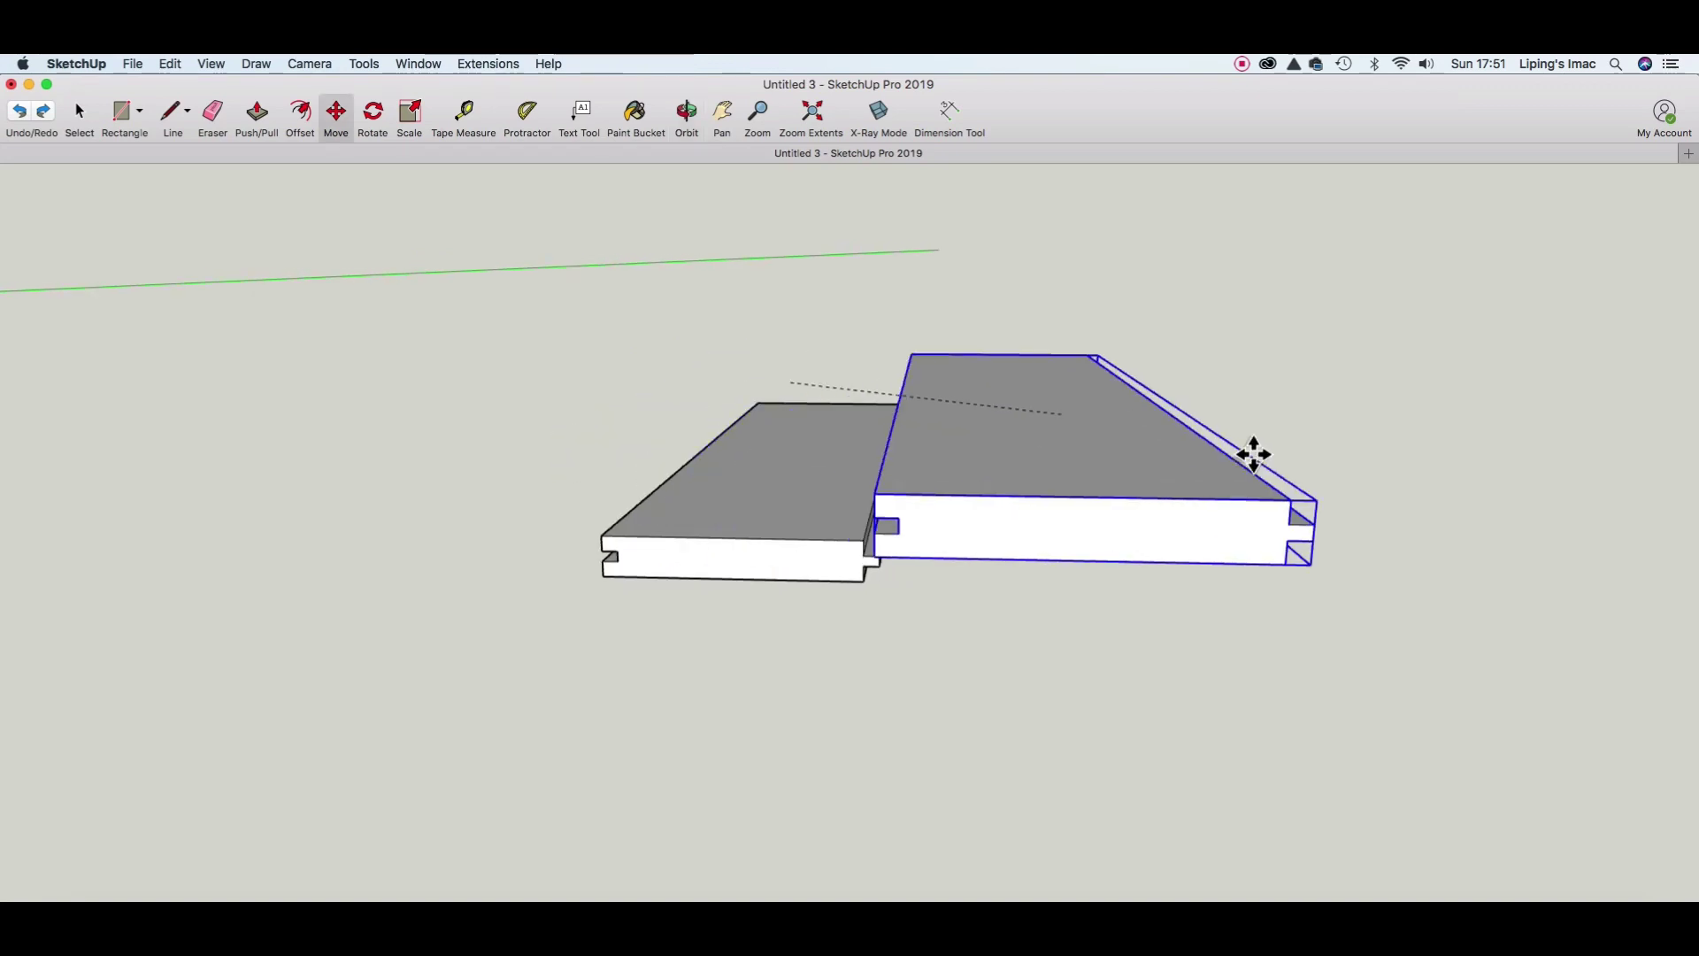
{"action": "left_click", "coordinate": [1124, 576]}
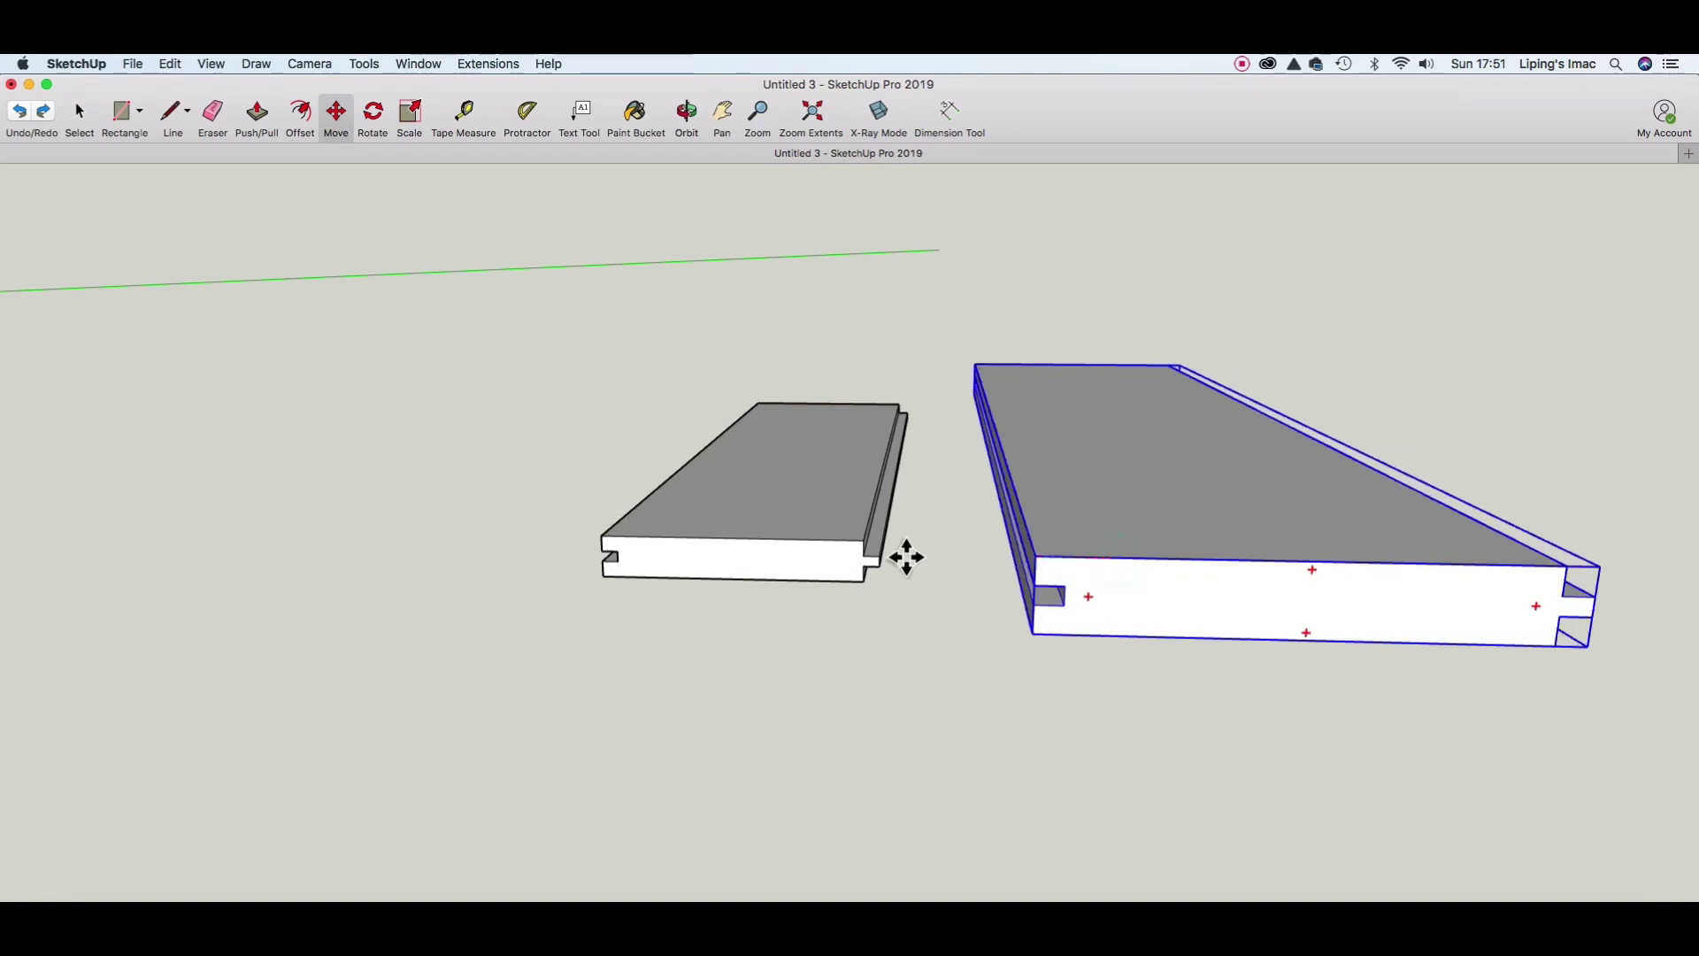
{"action": "left_click", "coordinate": [1036, 559]}
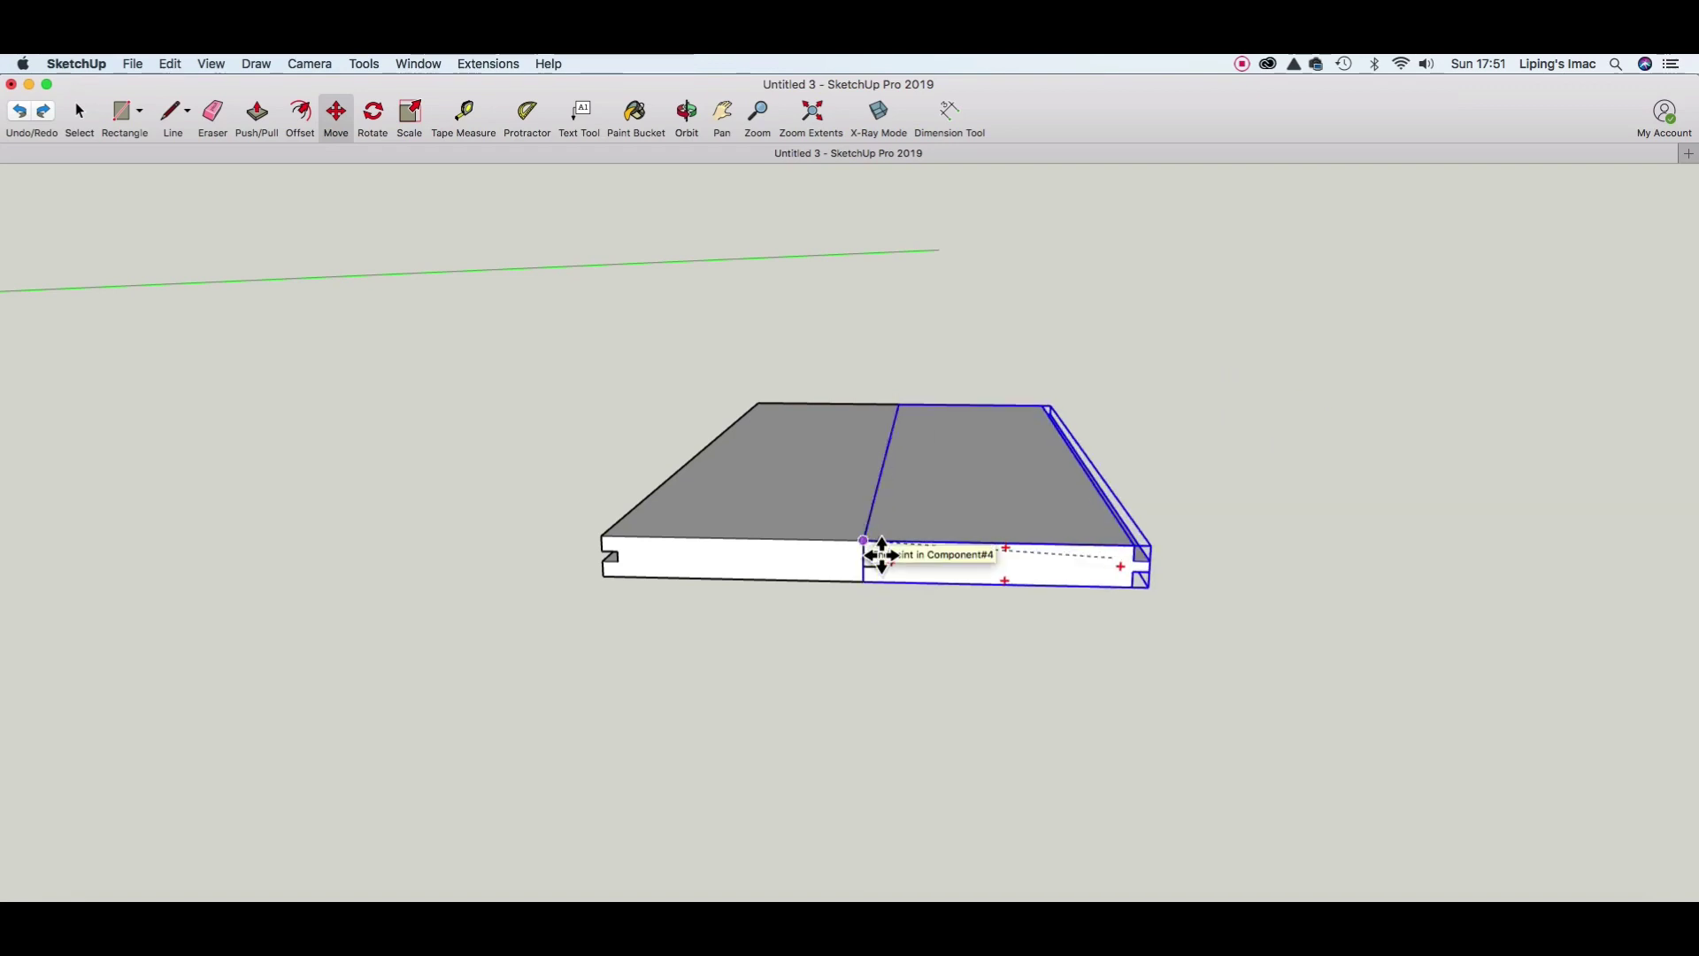
{"action": "left_click", "coordinate": [881, 555]}
{"action": "left_click", "coordinate": [904, 648]}
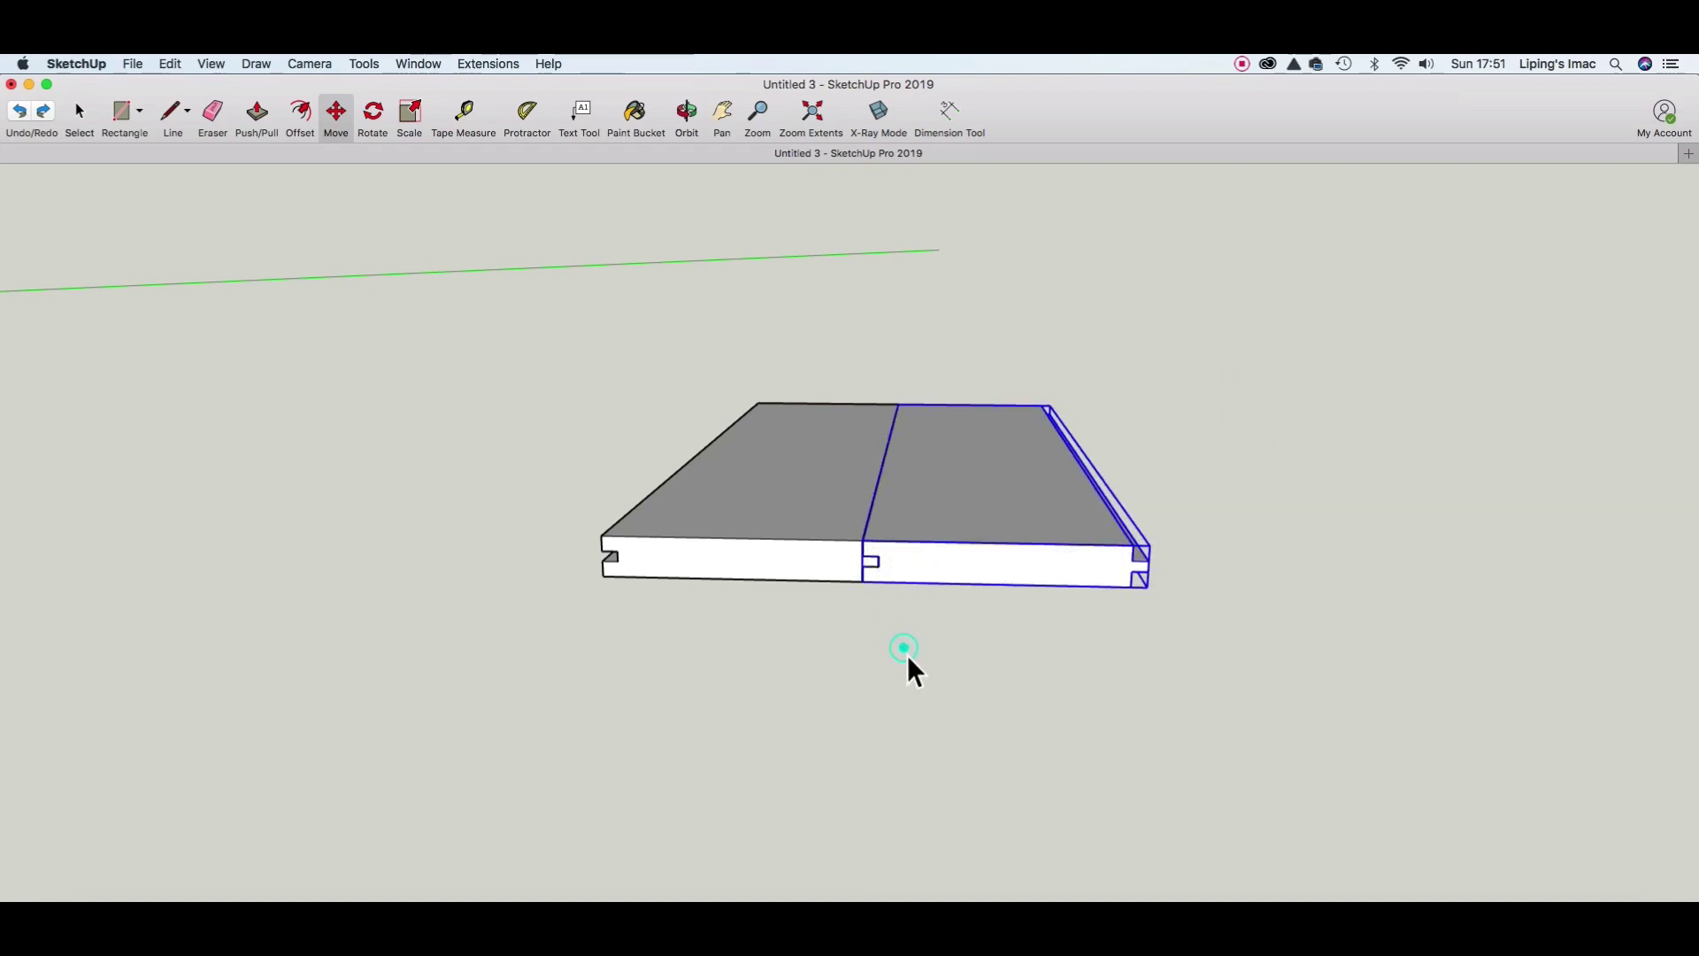
{"action": "key", "text": "space"}
{"action": "left_click", "coordinate": [906, 655]}
Reposition the right-hand board so its tongue sits tight in the groove.
{"action": "scroll", "coordinate": [864, 631], "scroll_direction": "up", "scroll_amount": 2}
{"action": "scroll", "coordinate": [863, 630], "scroll_direction": "up", "scroll_amount": 4}
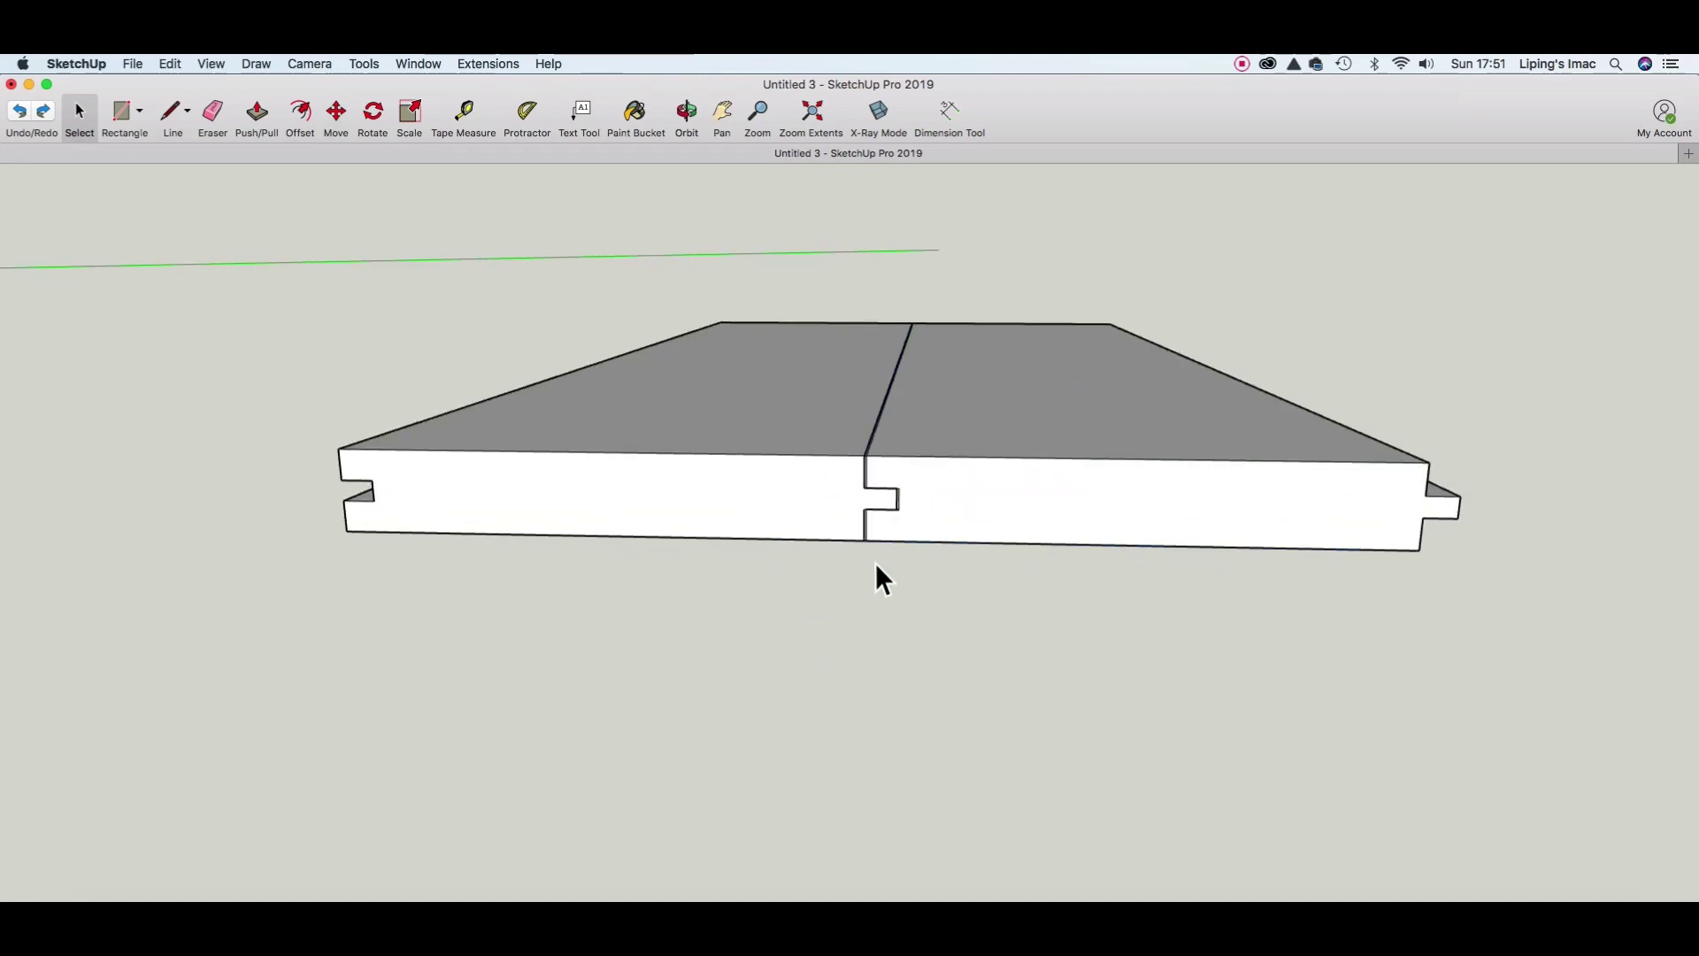
{"action": "scroll", "coordinate": [871, 469], "scroll_direction": "up", "scroll_amount": 1}
{"action": "scroll", "coordinate": [871, 467], "scroll_direction": "up", "scroll_amount": 4}
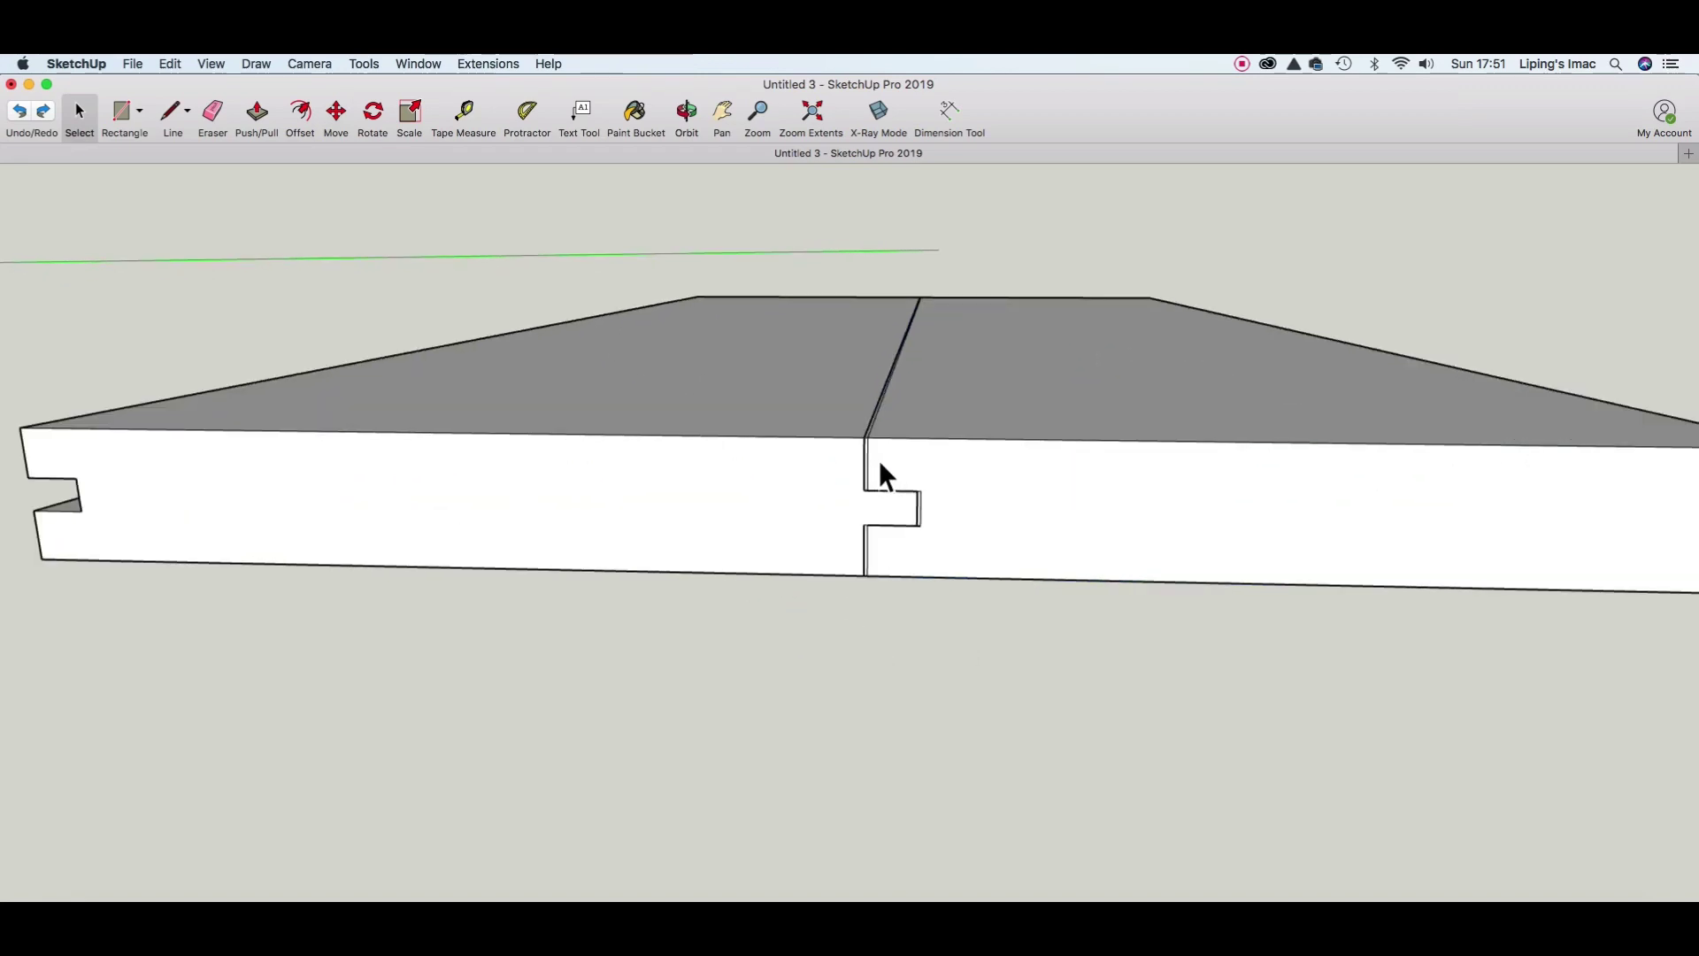
{"action": "left_click", "coordinate": [880, 463]}
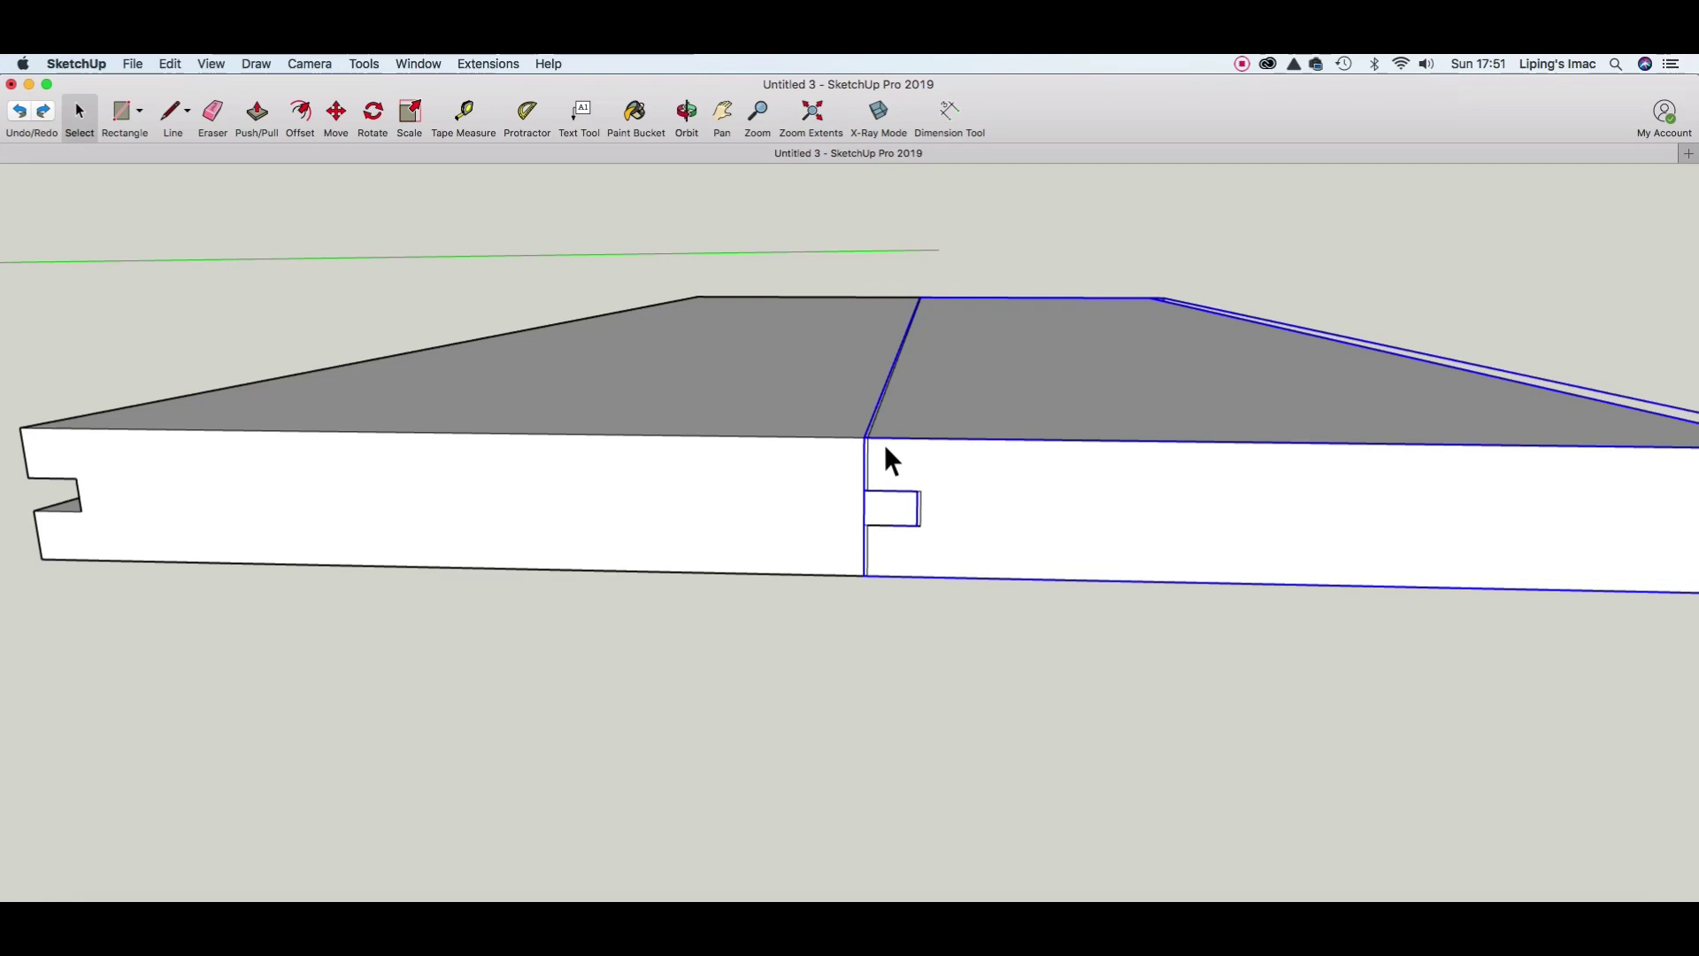
{"action": "key", "text": "m"}
{"action": "left_click", "coordinate": [894, 451]}
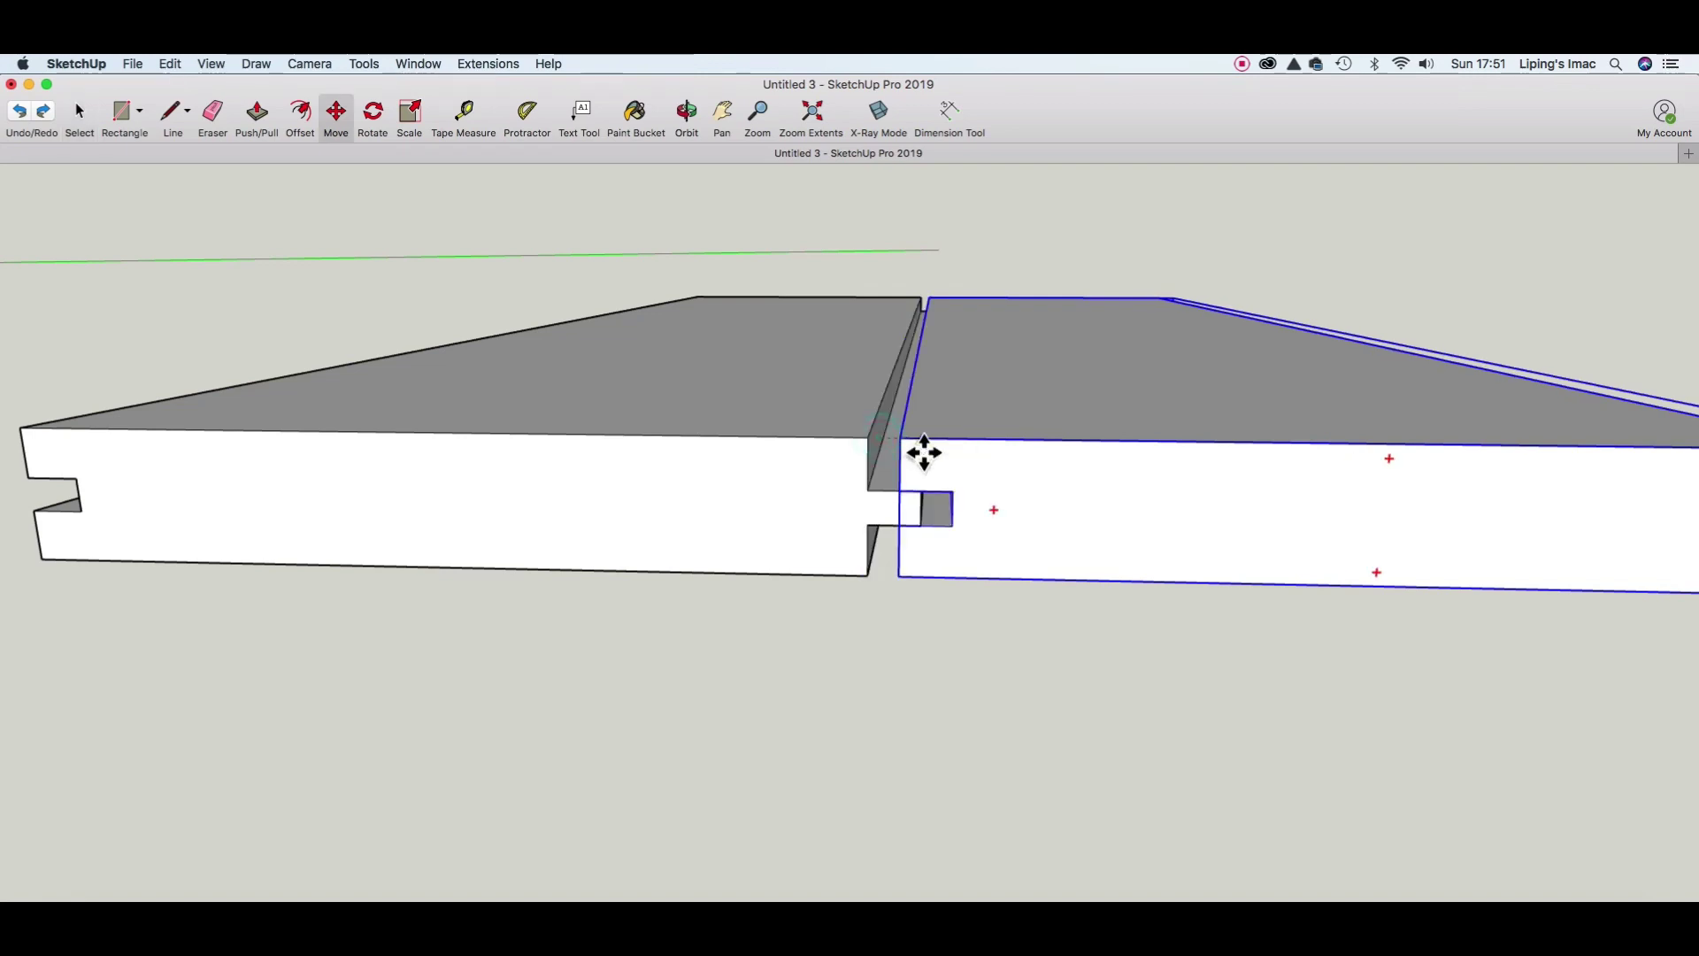
{"action": "left_click", "coordinate": [911, 442]}
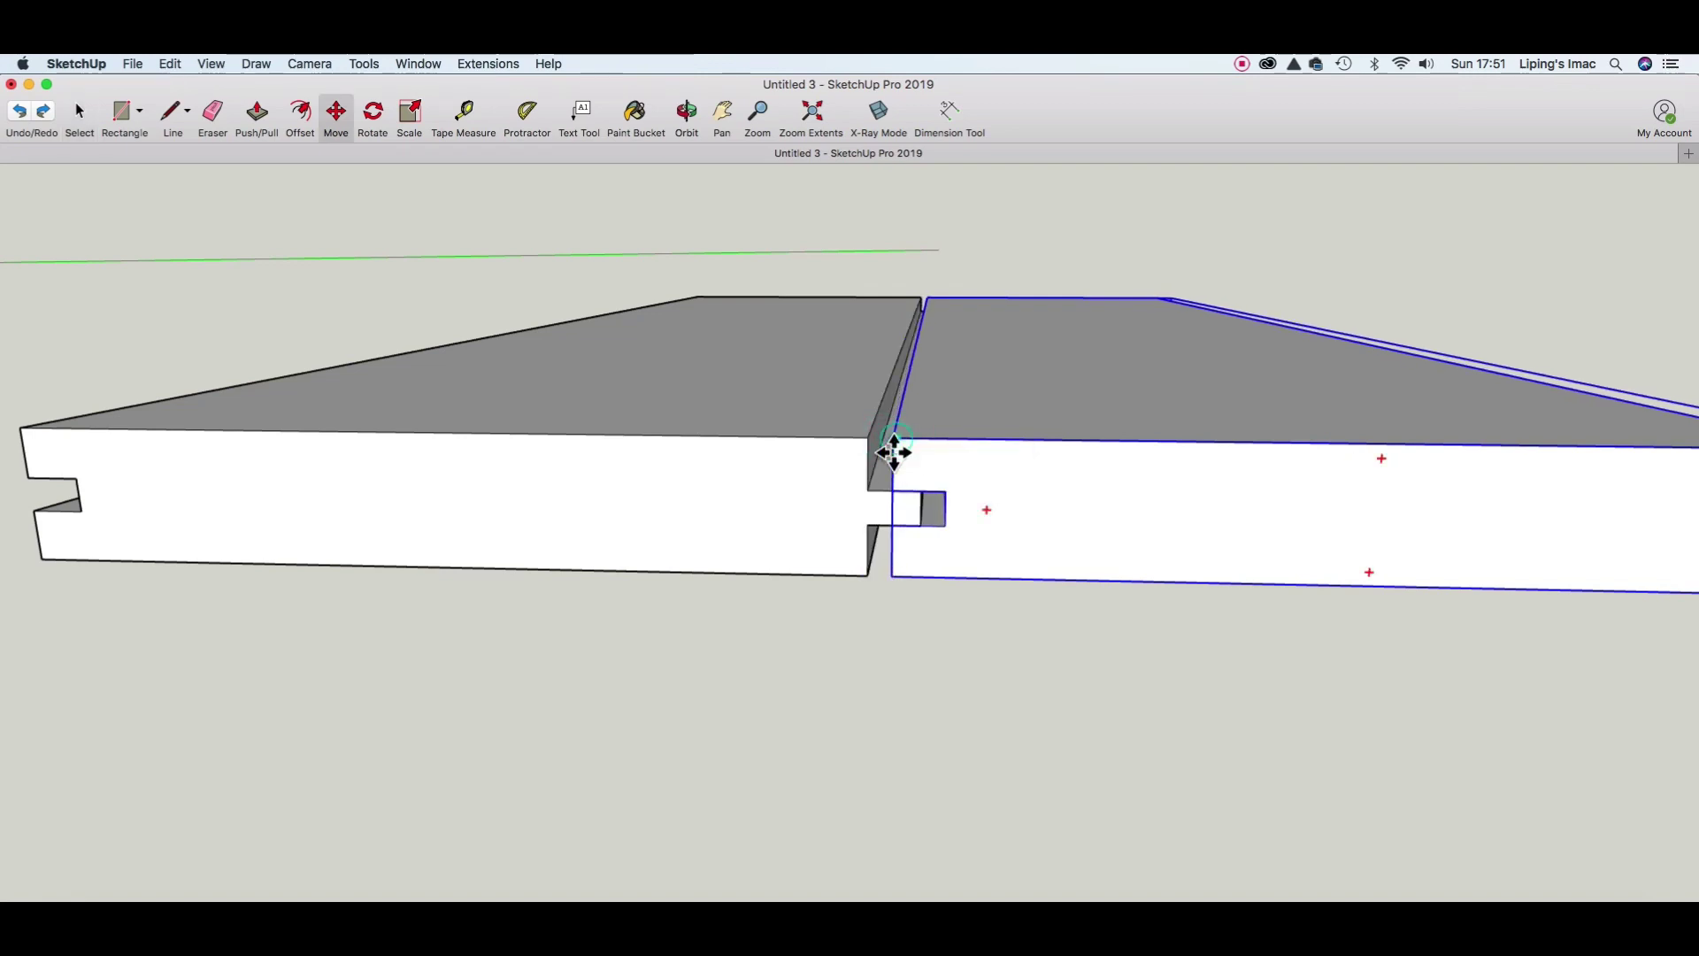
{"action": "left_click", "coordinate": [879, 447]}
{"action": "scroll", "coordinate": [995, 630], "scroll_direction": "down", "scroll_amount": 1}
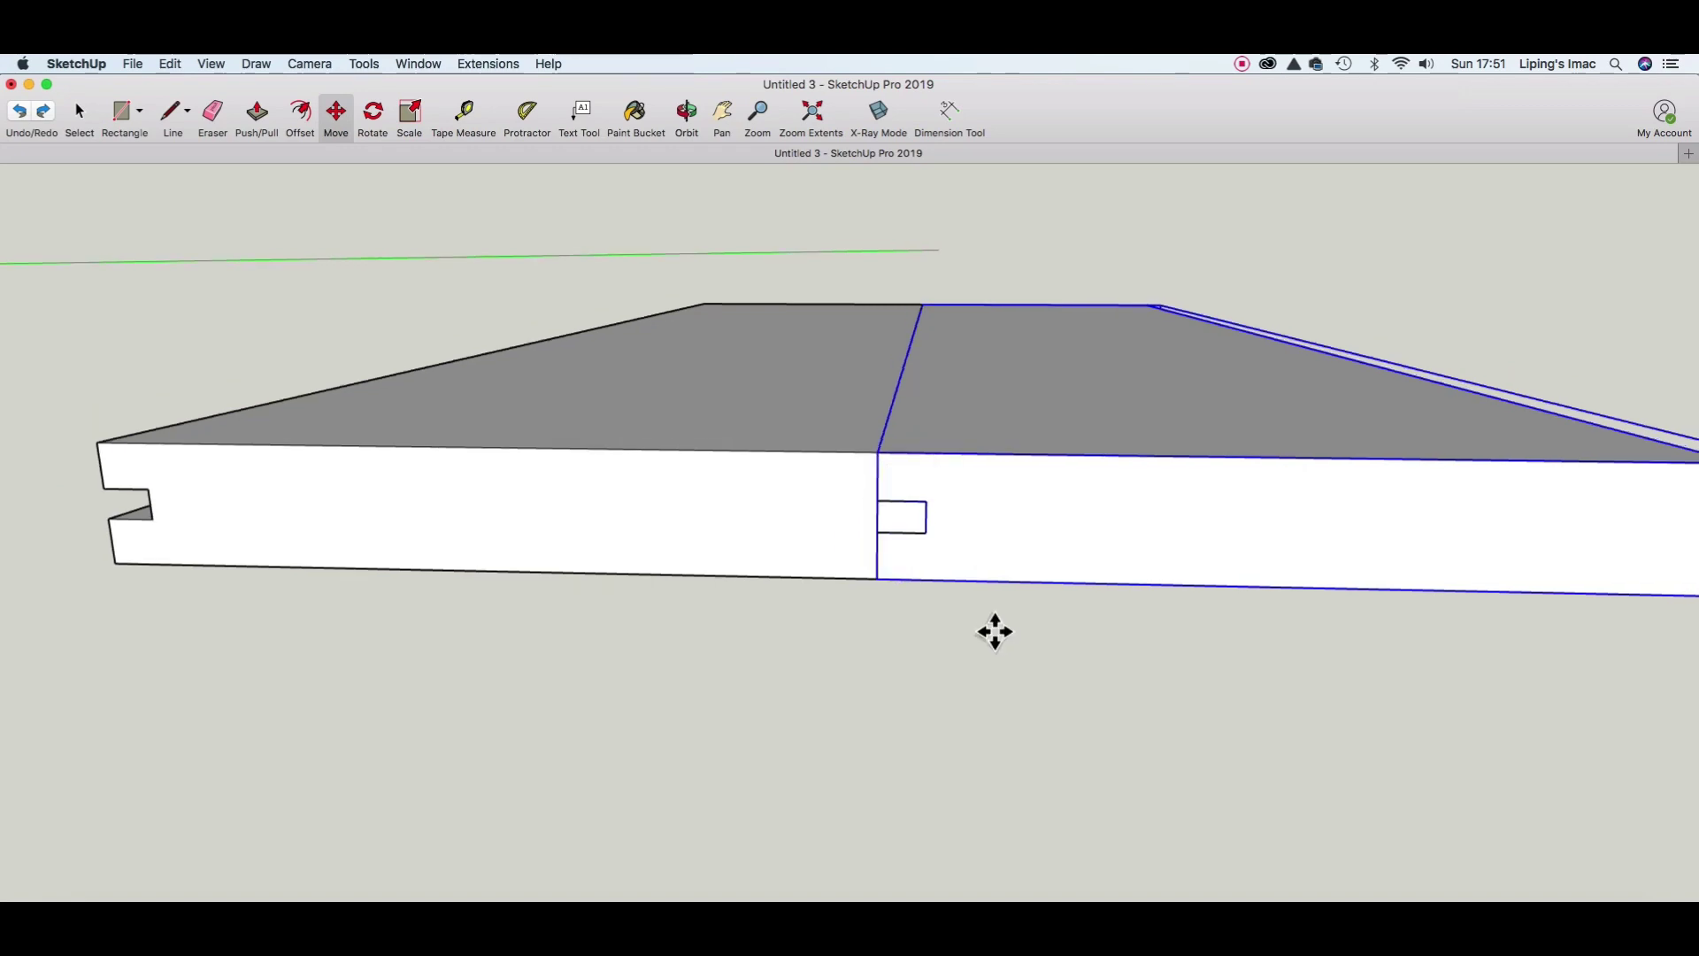
{"action": "key", "text": "space"}
{"action": "scroll", "coordinate": [990, 637], "scroll_direction": "down", "scroll_amount": 4}
{"action": "scroll", "coordinate": [984, 631], "scroll_direction": "down", "scroll_amount": 2}
{"action": "scroll", "coordinate": [984, 630], "scroll_direction": "down", "scroll_amount": 2}
Group the two joined Machiembrado boards together.
{"action": "left_click", "coordinate": [984, 630]}
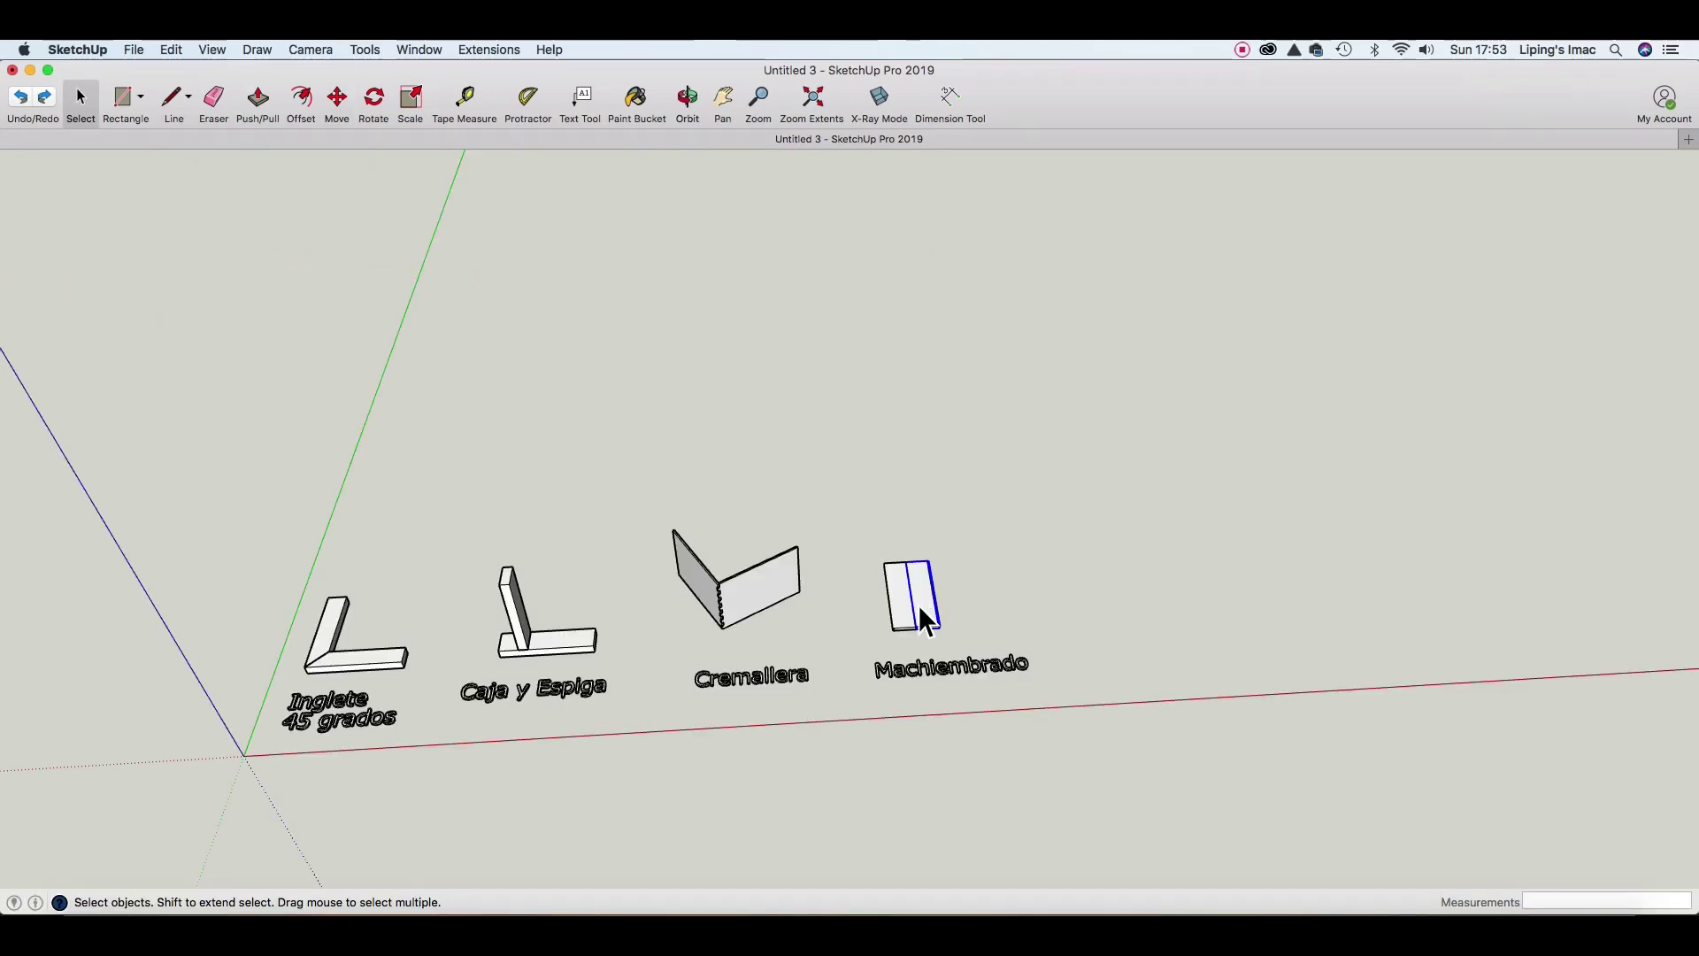
{"action": "right_click", "coordinate": [900, 604]}
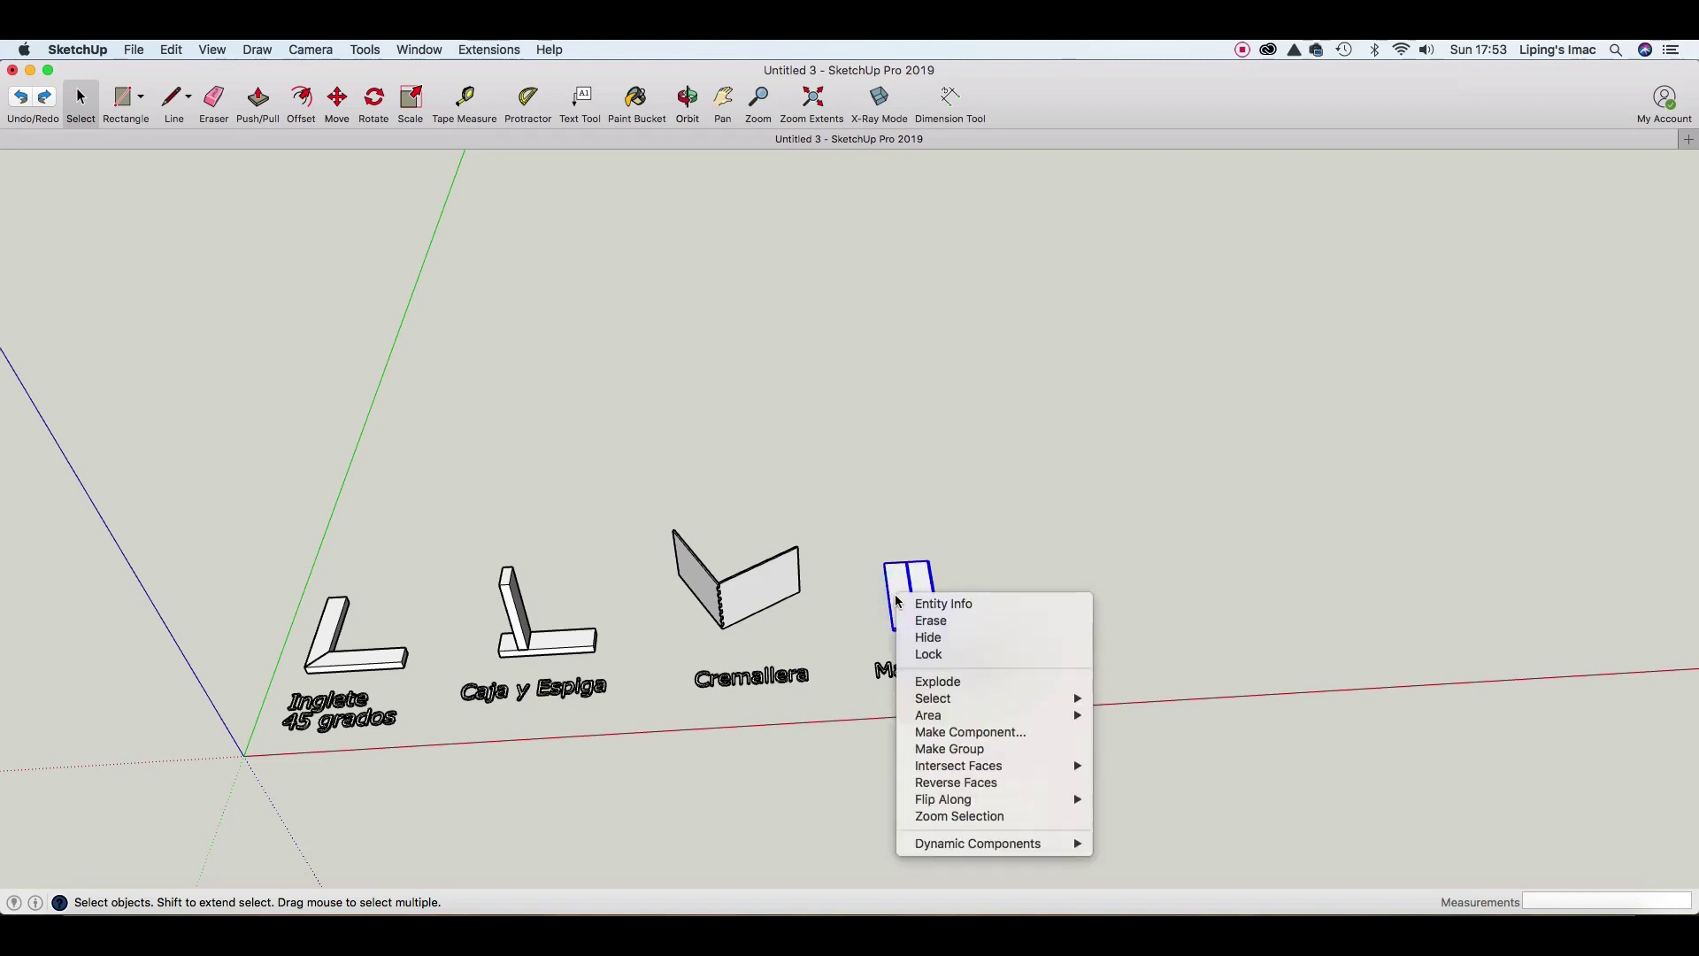
{"action": "left_click", "coordinate": [941, 751]}
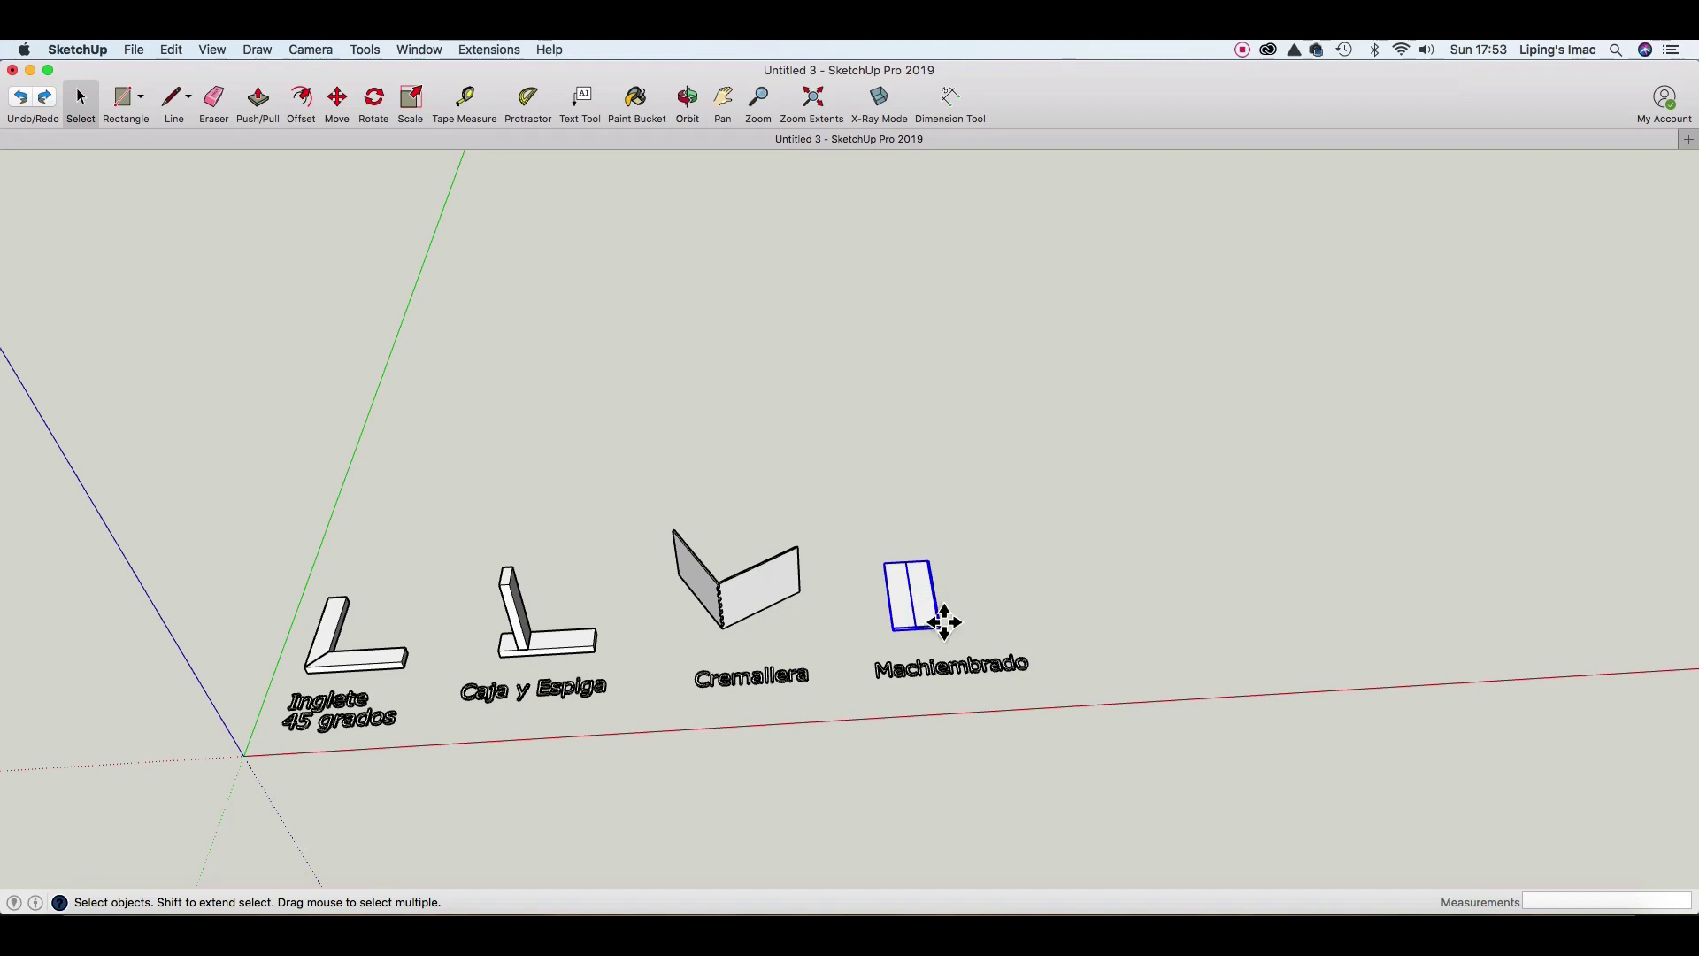
Rotate the group 180° to lie lengthwise and set it above the Machiembrado label.
{"action": "key", "text": "m"}
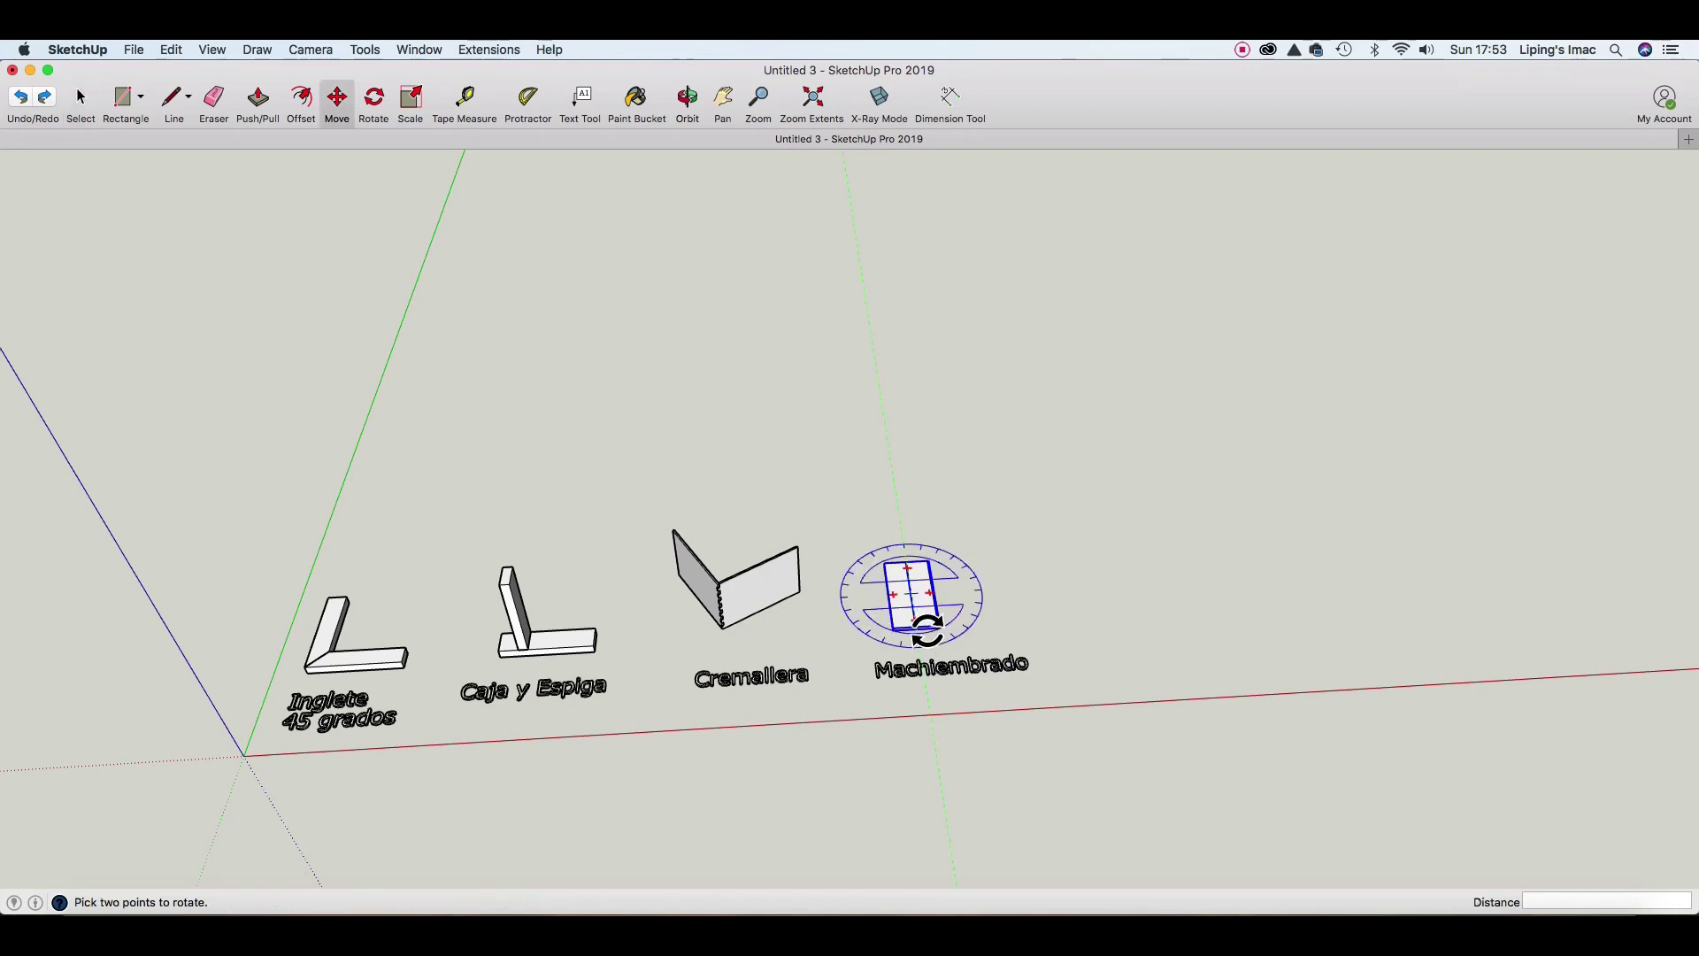
{"action": "left_click", "coordinate": [927, 631]}
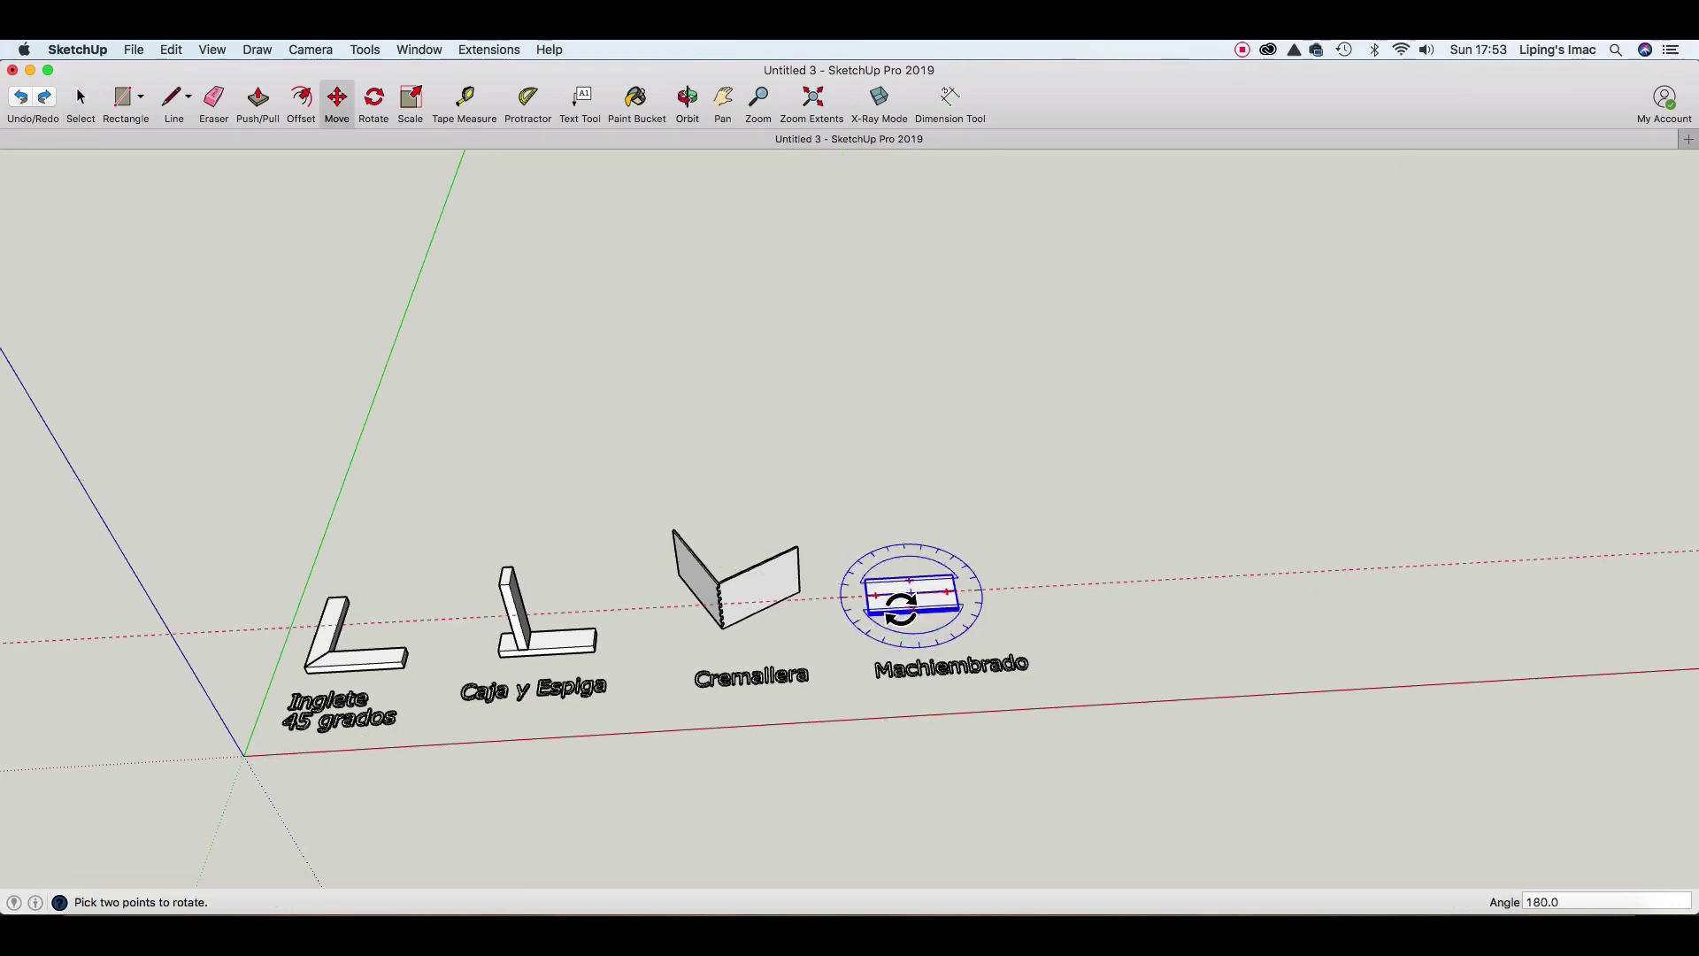
{"action": "left_click", "coordinate": [901, 609]}
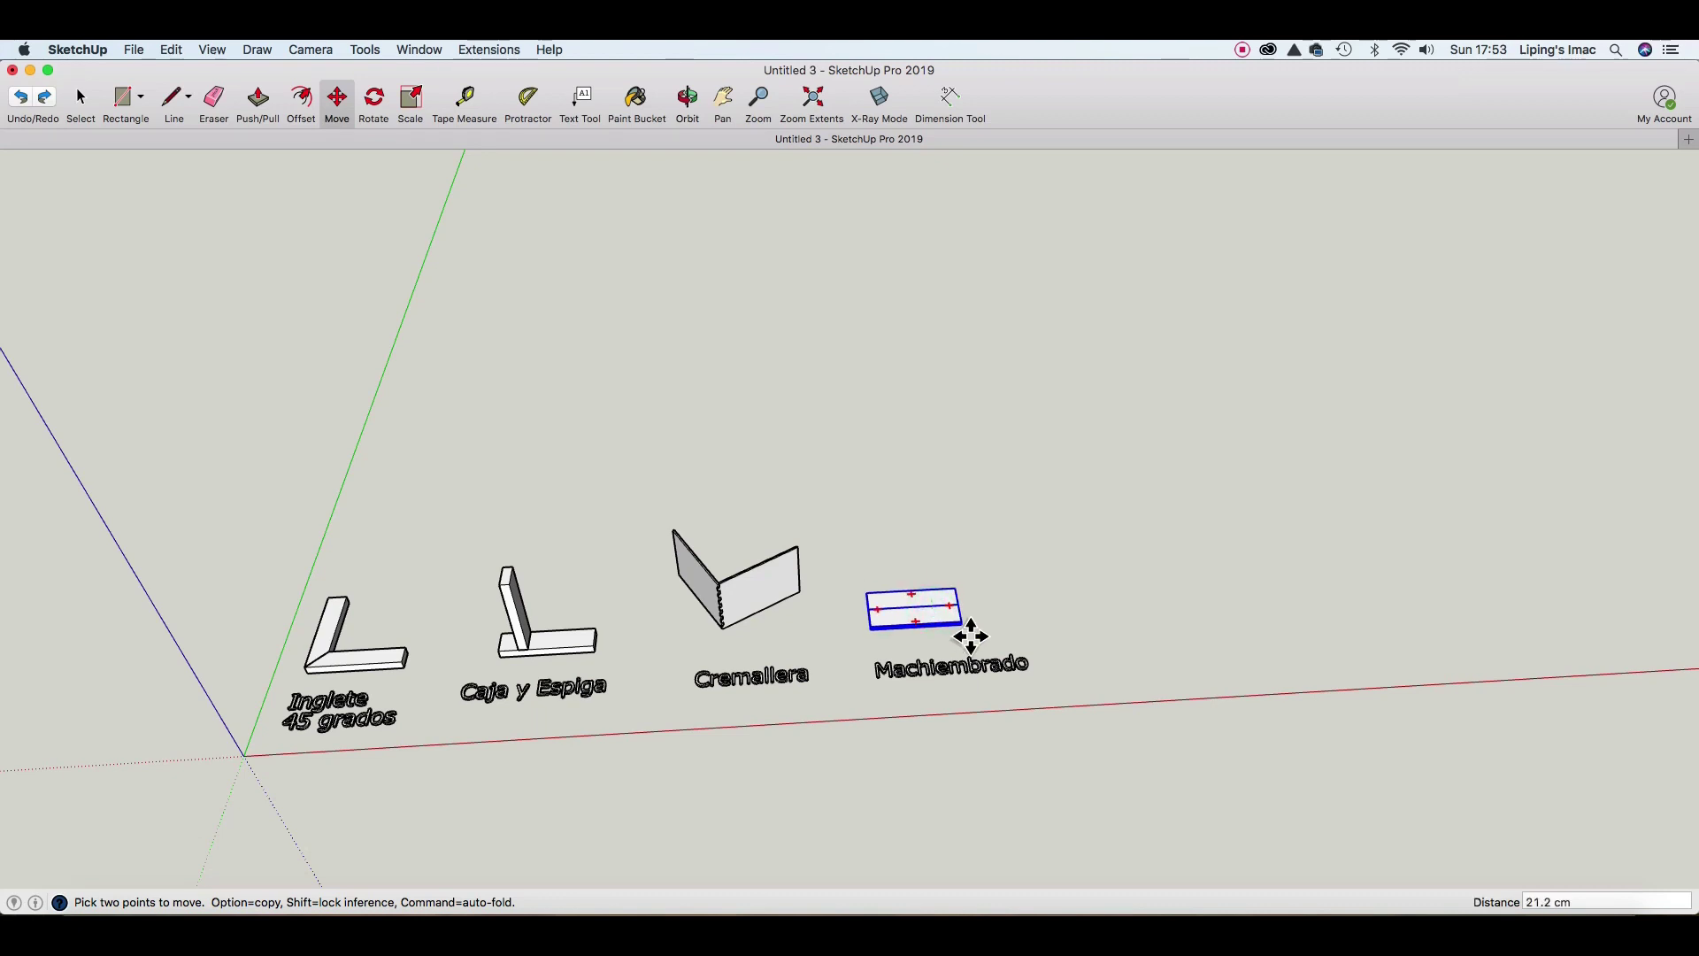
{"action": "left_click", "coordinate": [981, 620]}
{"action": "key", "text": "space"}
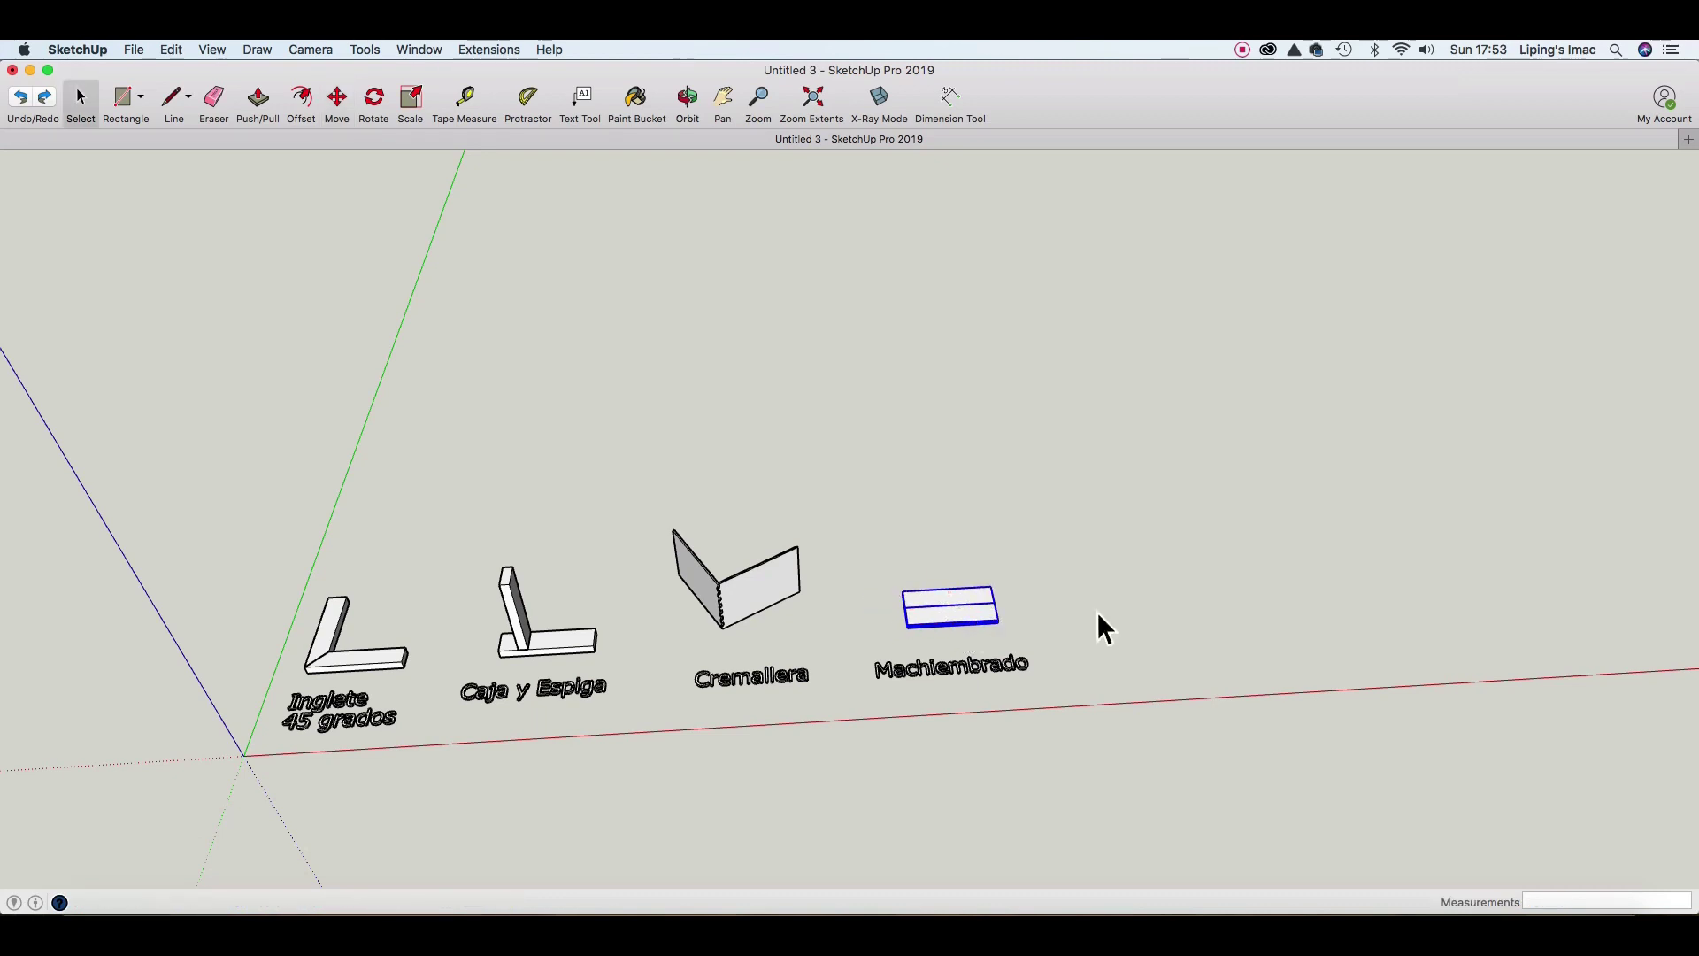
{"action": "left_click", "coordinate": [1212, 602]}
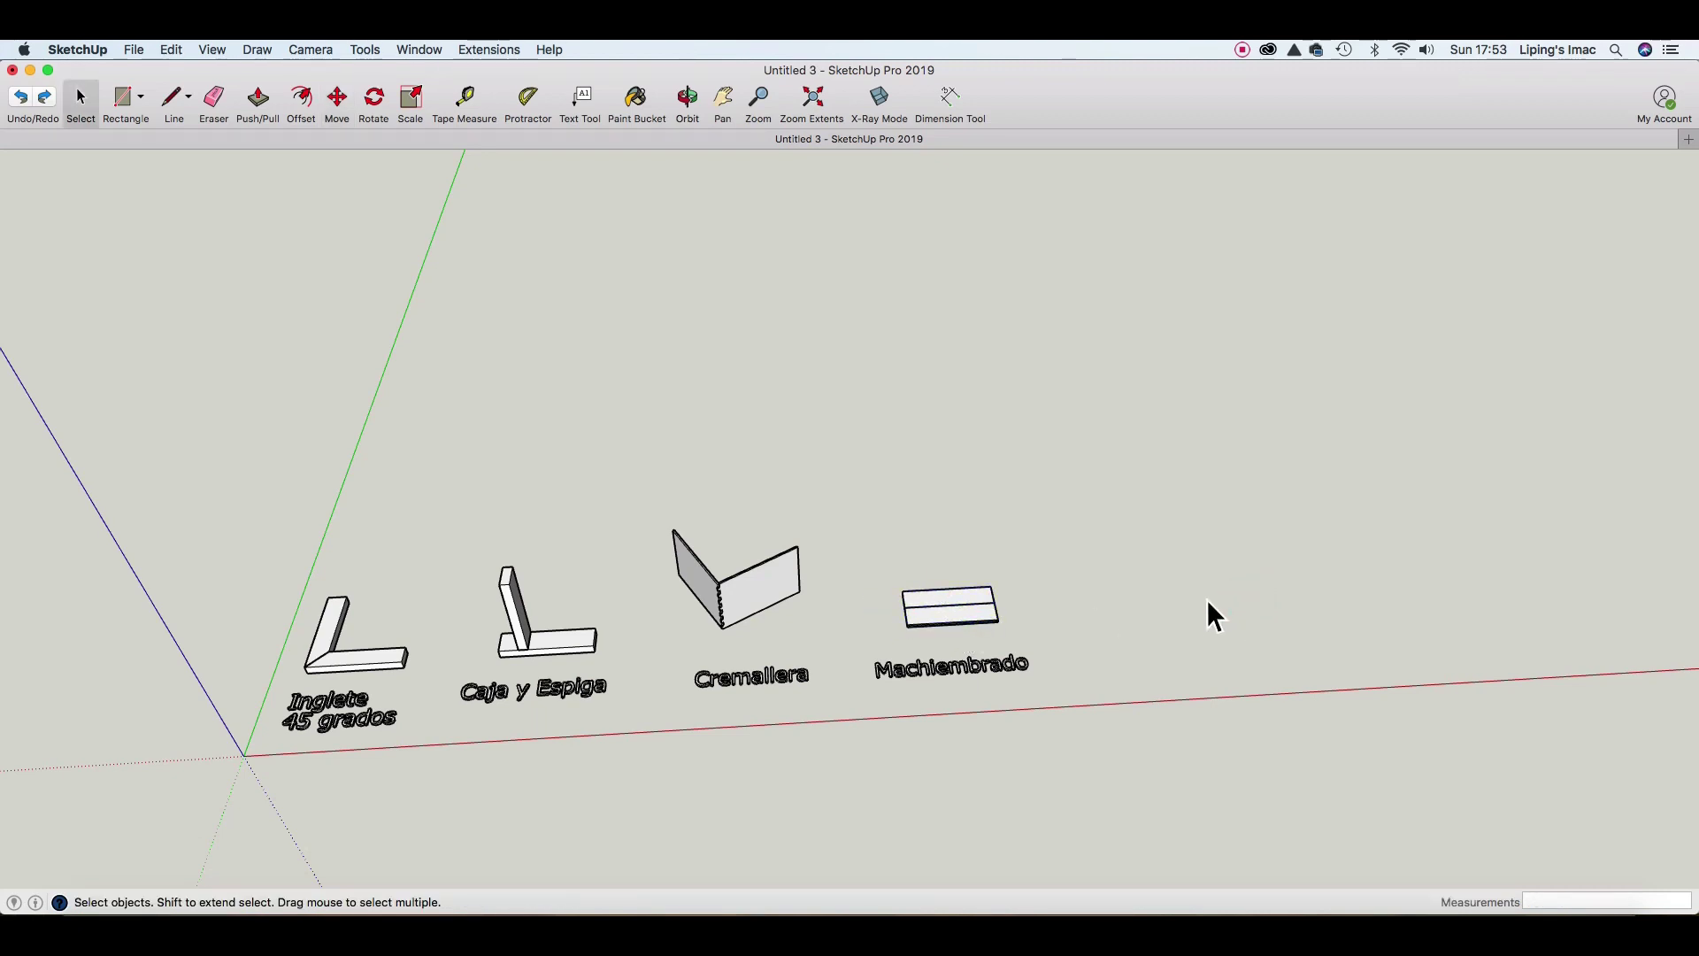
{"action": "scroll", "coordinate": [763, 613], "scroll_direction": "up", "scroll_amount": 2}
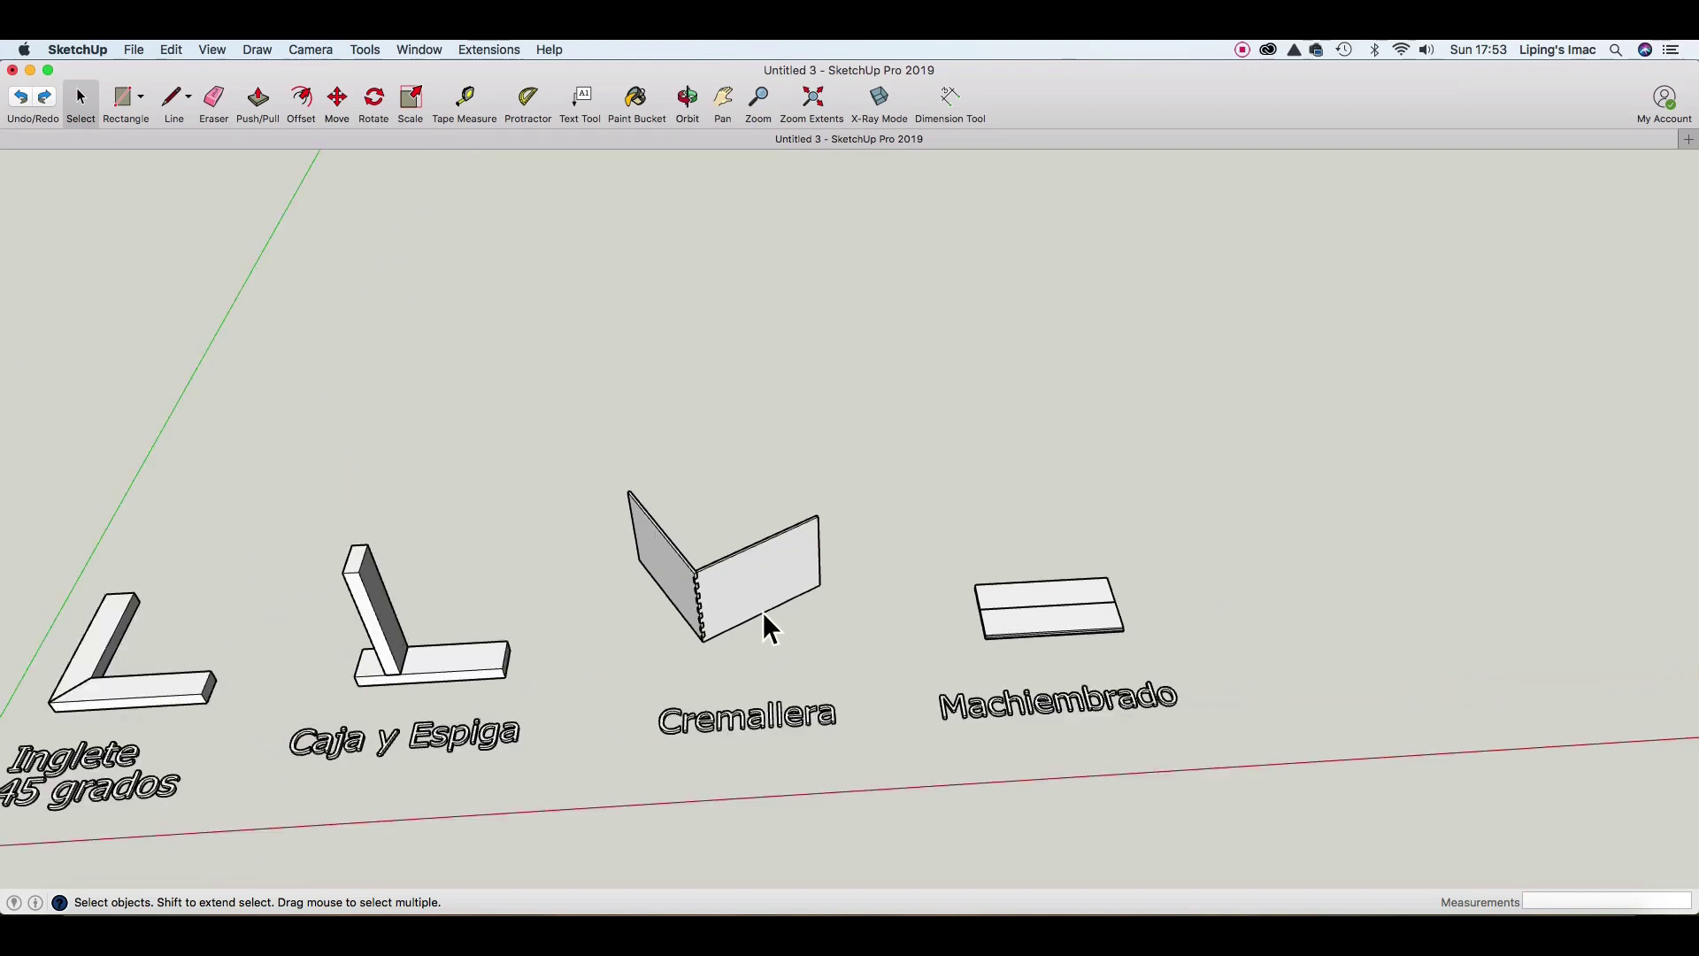
Pan the view right so all four labelled joint examples are centred.
{"action": "left_click", "coordinate": [723, 99]}
{"action": "left_click_drag", "start_coordinate": [694, 363], "coordinate": [912, 377]}
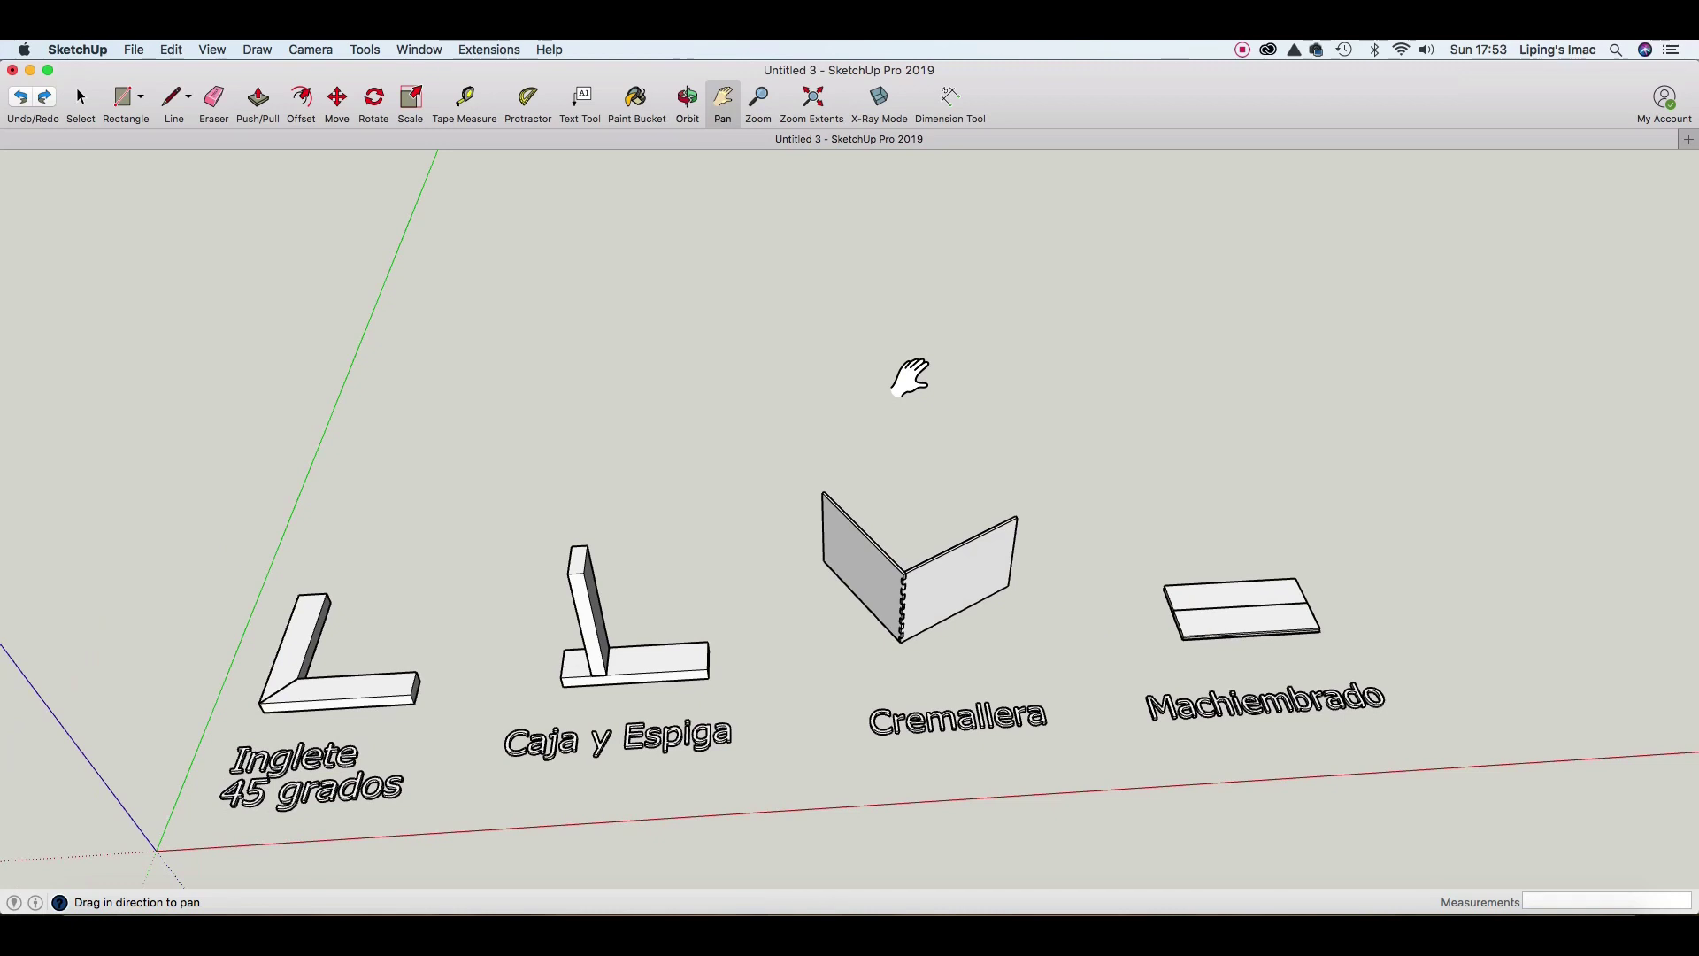